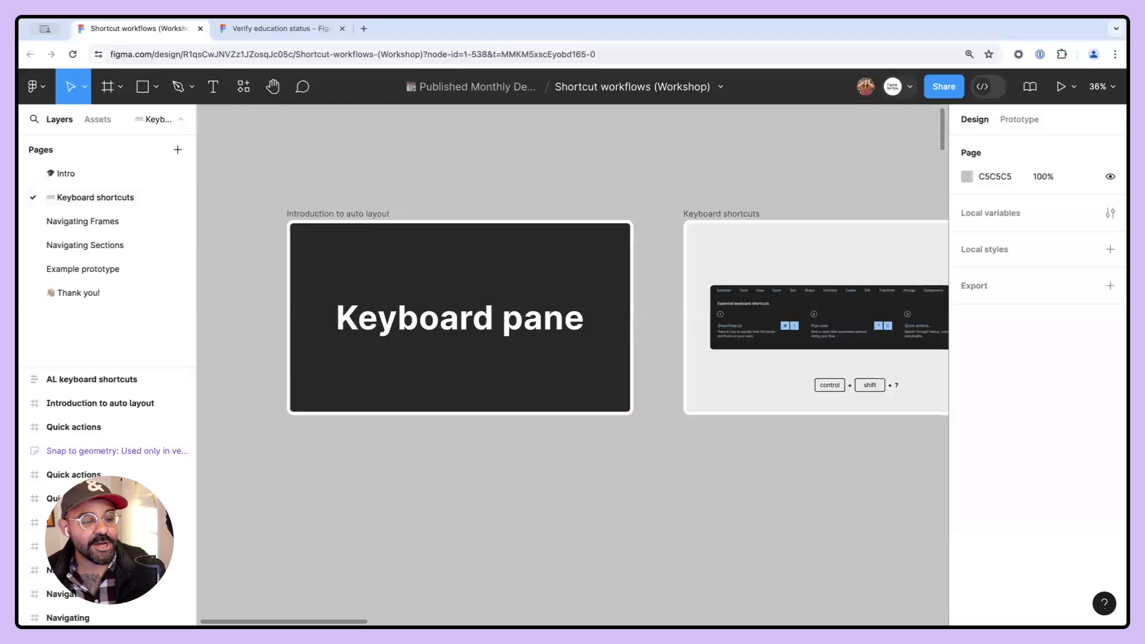
- Open the keyboard shortcuts panel from the help menu
{"action": "scroll", "coordinate": [345, 185], "scroll_direction": "up", "scroll_amount": 1}
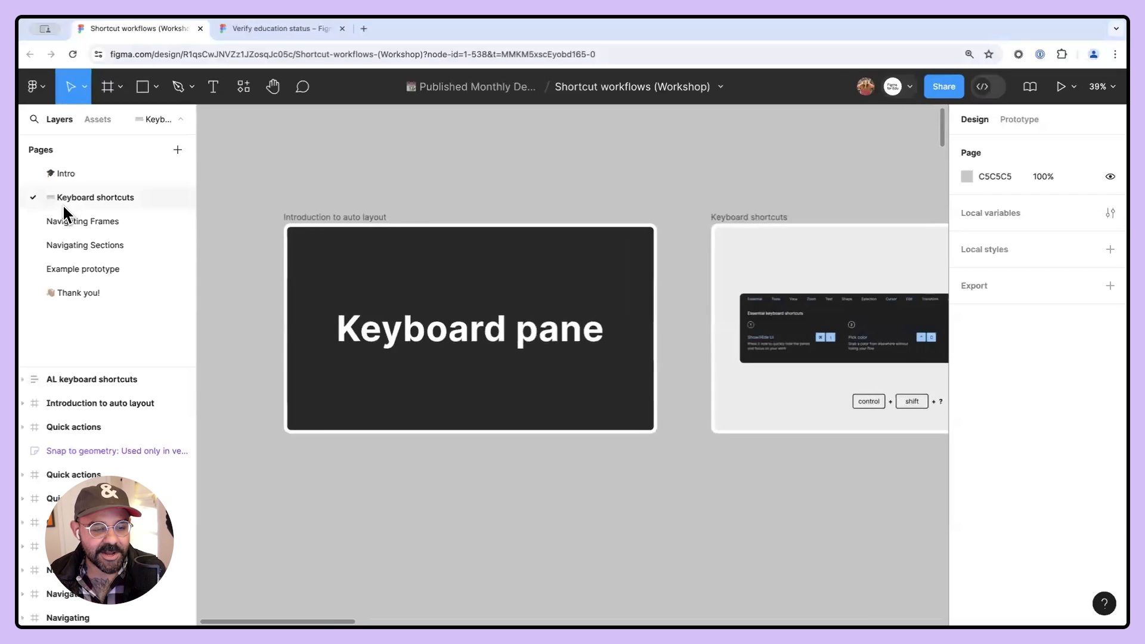
{"action": "scroll", "coordinate": [434, 202], "scroll_direction": "up", "scroll_amount": 3}
{"action": "left_click_drag", "start_coordinate": [437, 200], "coordinate": [525, 182]}
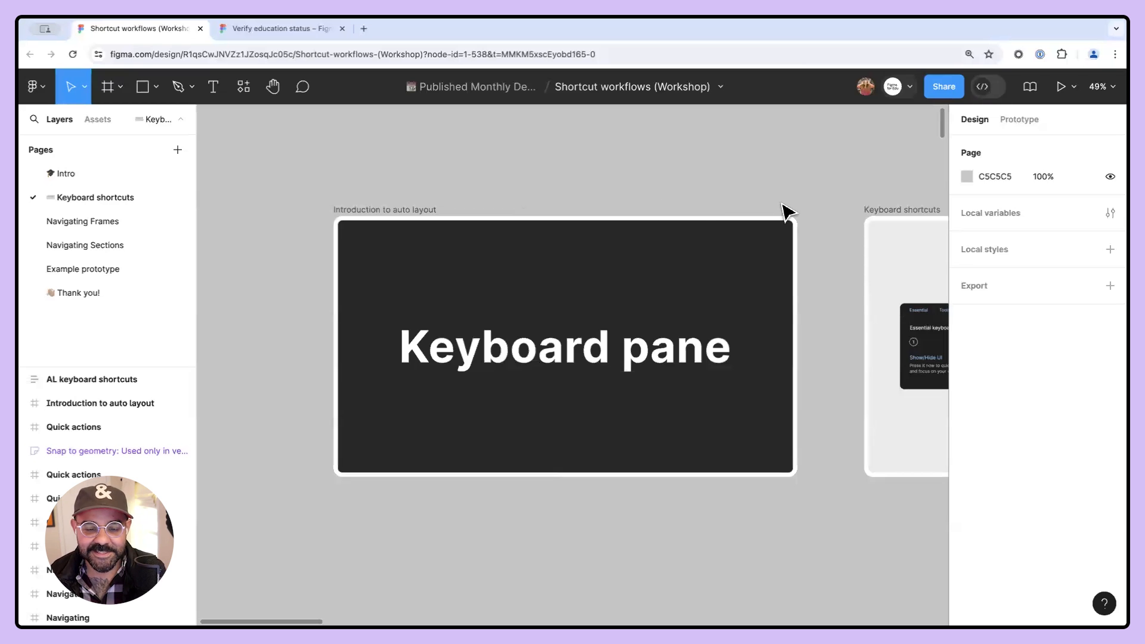
{"action": "left_click", "coordinate": [1104, 603]}
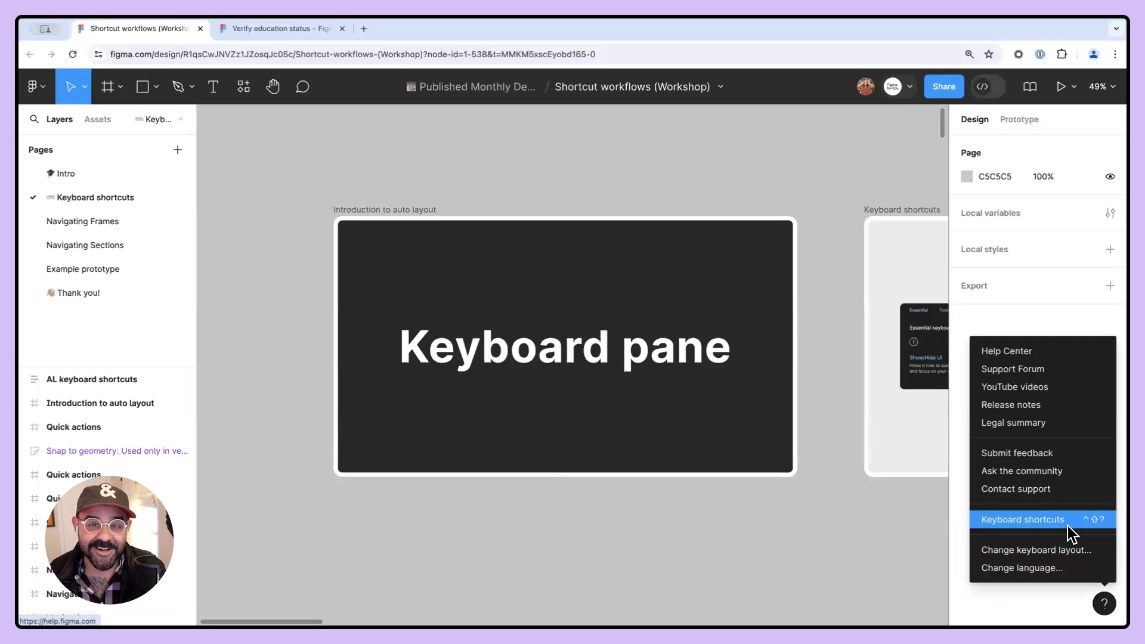
{"action": "left_click", "coordinate": [1099, 521]}
- Browse each category of shortcuts in the keyboard shortcuts panel, from Tools through Components and Arrange
{"action": "scroll", "coordinate": [856, 435], "scroll_direction": "right", "scroll_amount": 7}
{"action": "scroll", "coordinate": [856, 435], "scroll_direction": "down", "scroll_amount": 1}
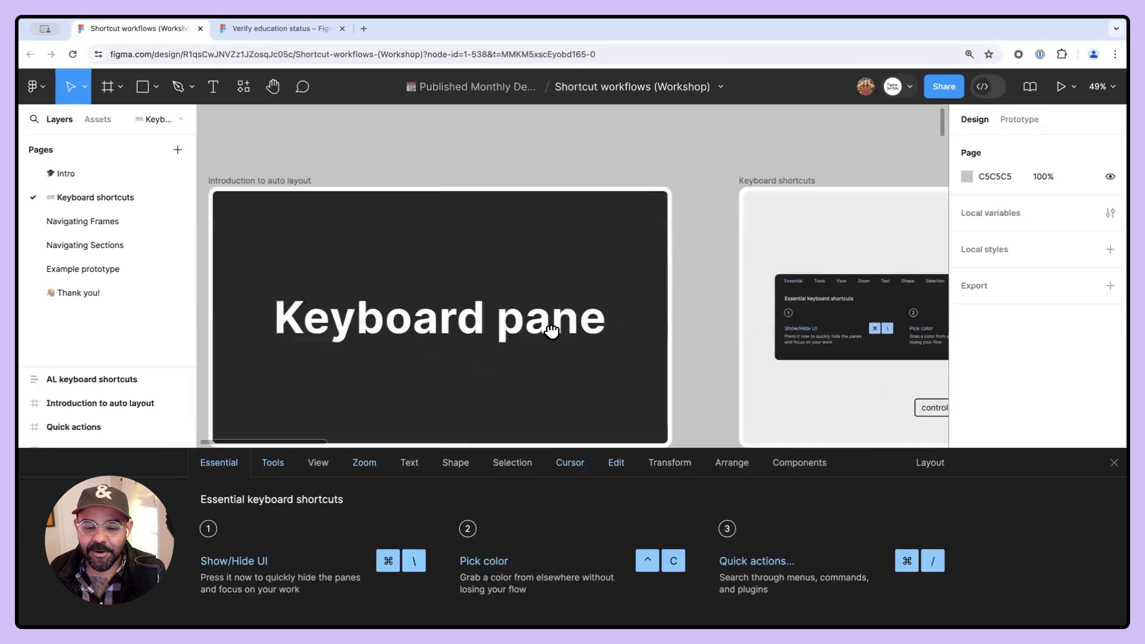
{"action": "left_click_drag", "start_coordinate": [612, 313], "coordinate": [473, 303]}
{"action": "scroll", "coordinate": [575, 283], "scroll_direction": "up", "scroll_amount": 2}
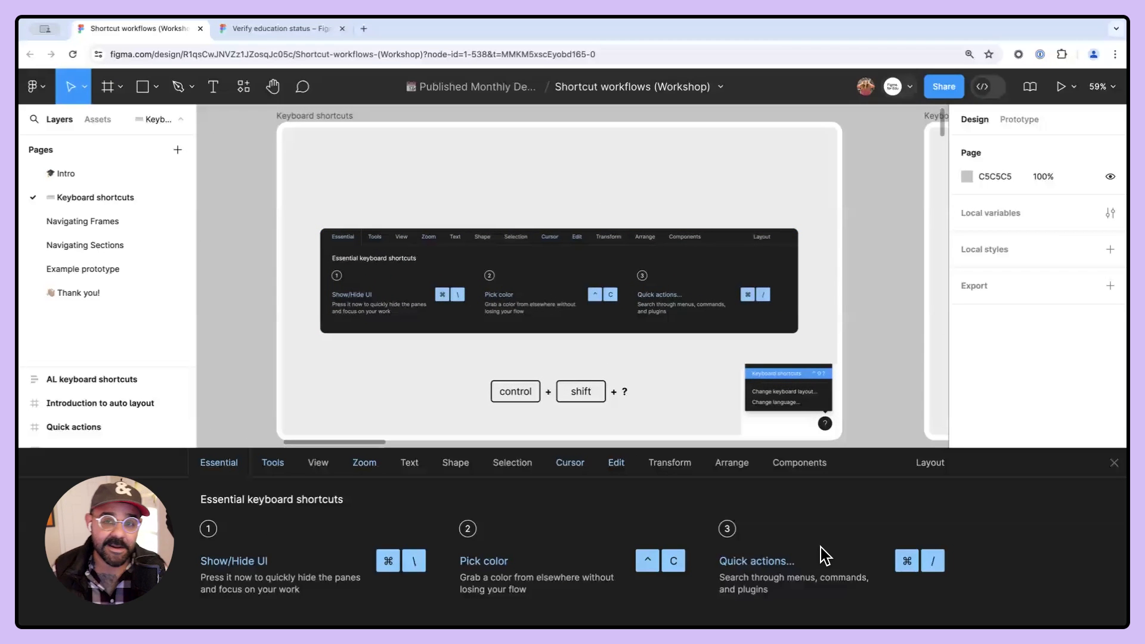
{"action": "left_click", "coordinate": [267, 470]}
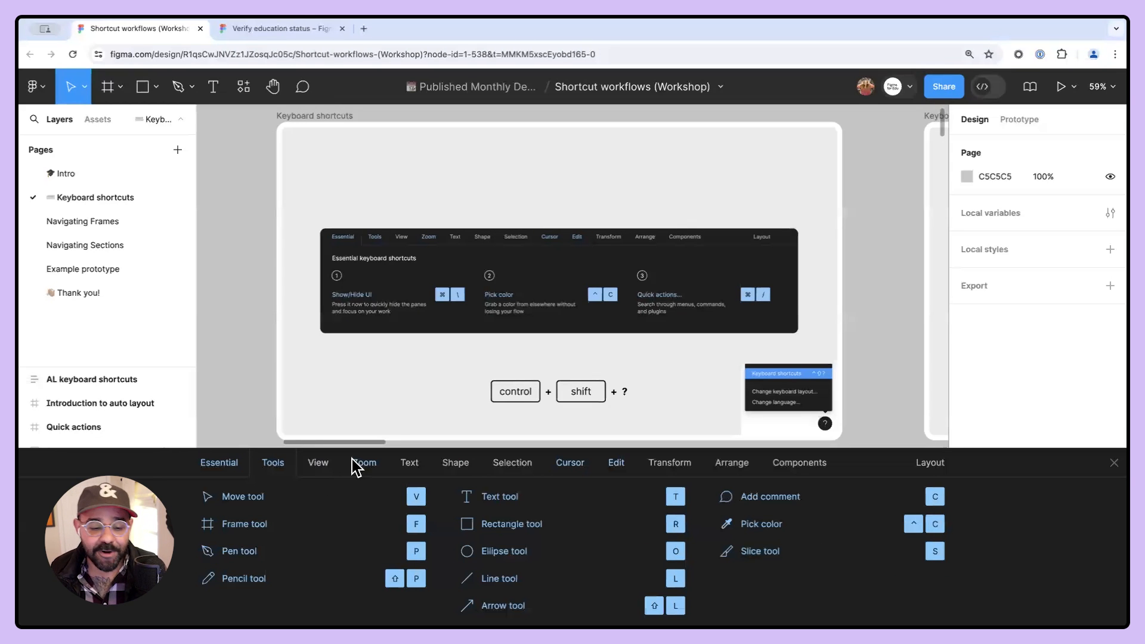
{"action": "left_click", "coordinate": [325, 469]}
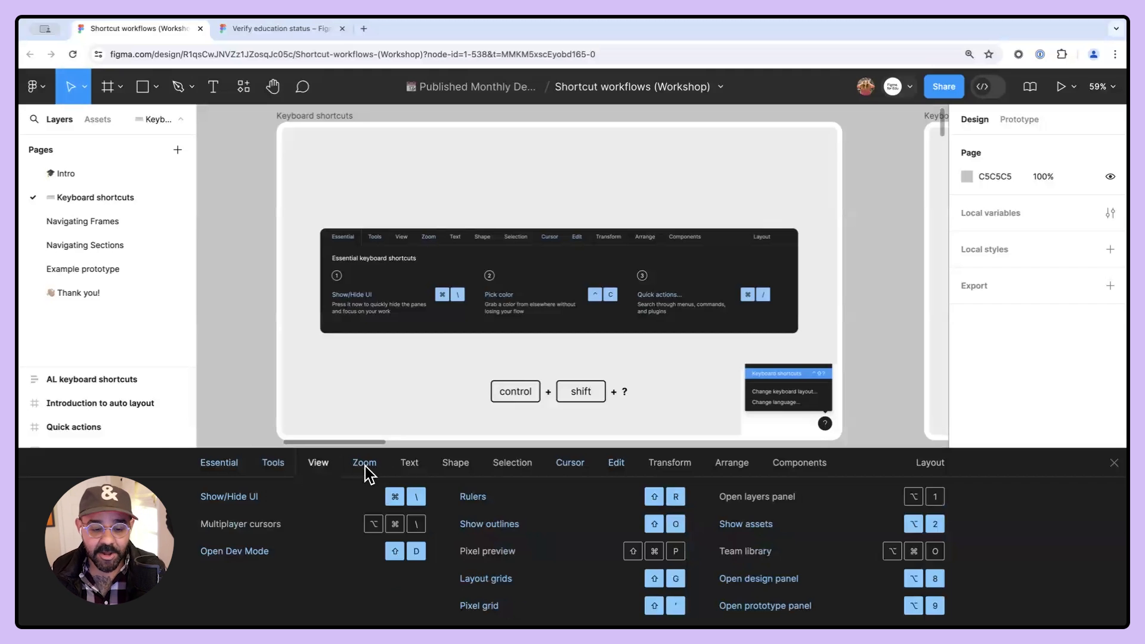
{"action": "left_click", "coordinate": [365, 470]}
{"action": "left_click", "coordinate": [409, 468]}
{"action": "left_click", "coordinate": [453, 466]}
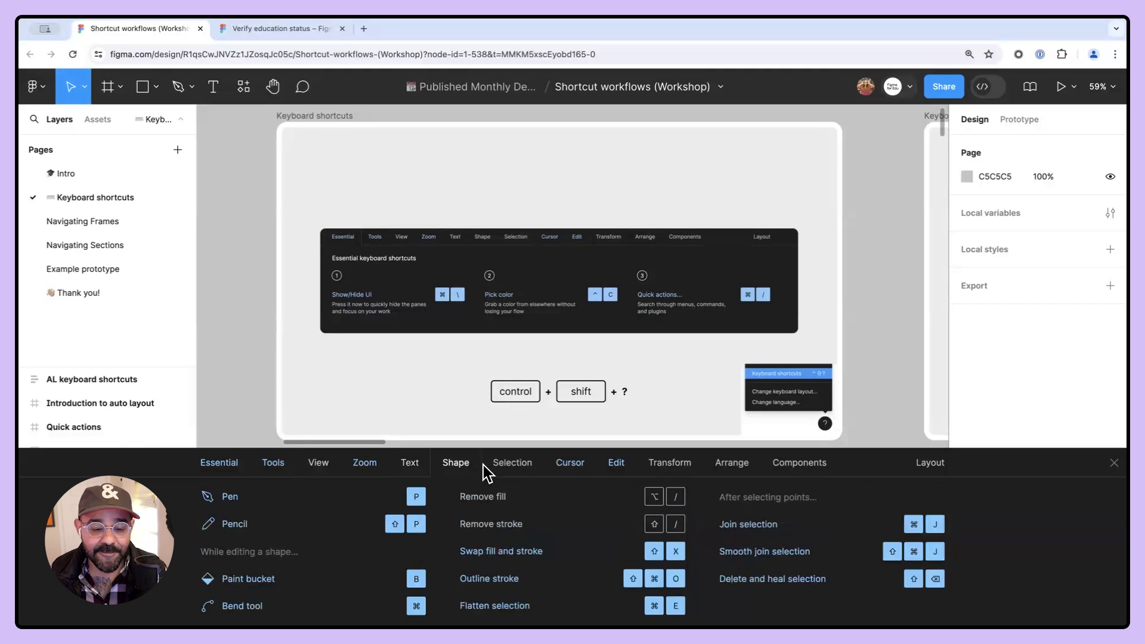
{"action": "left_click", "coordinate": [510, 465]}
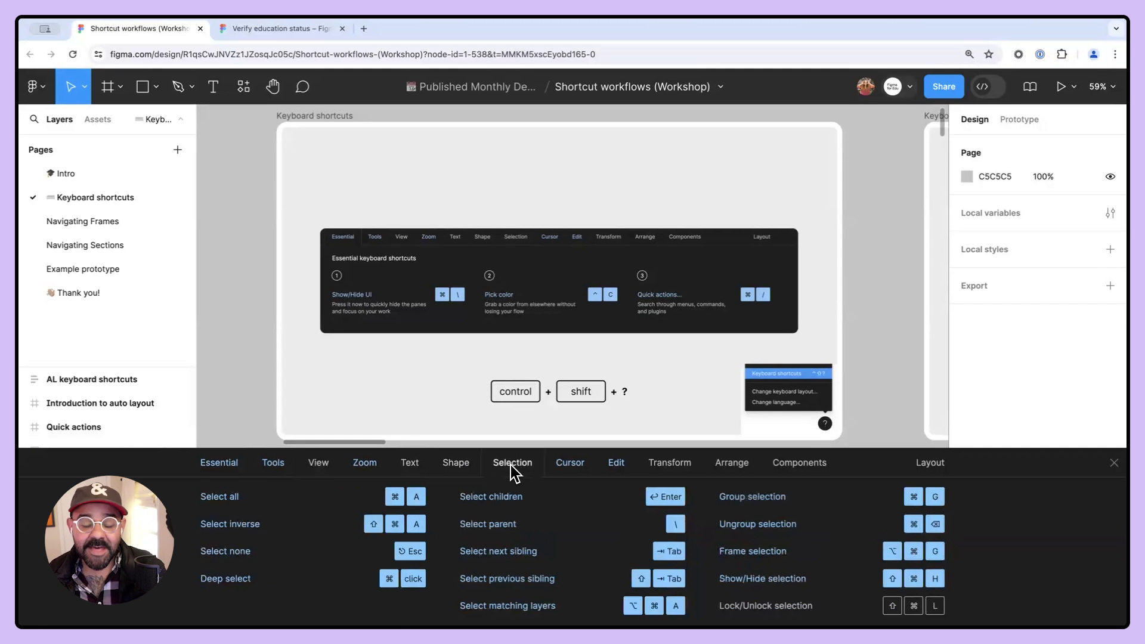
{"action": "left_click", "coordinate": [571, 467]}
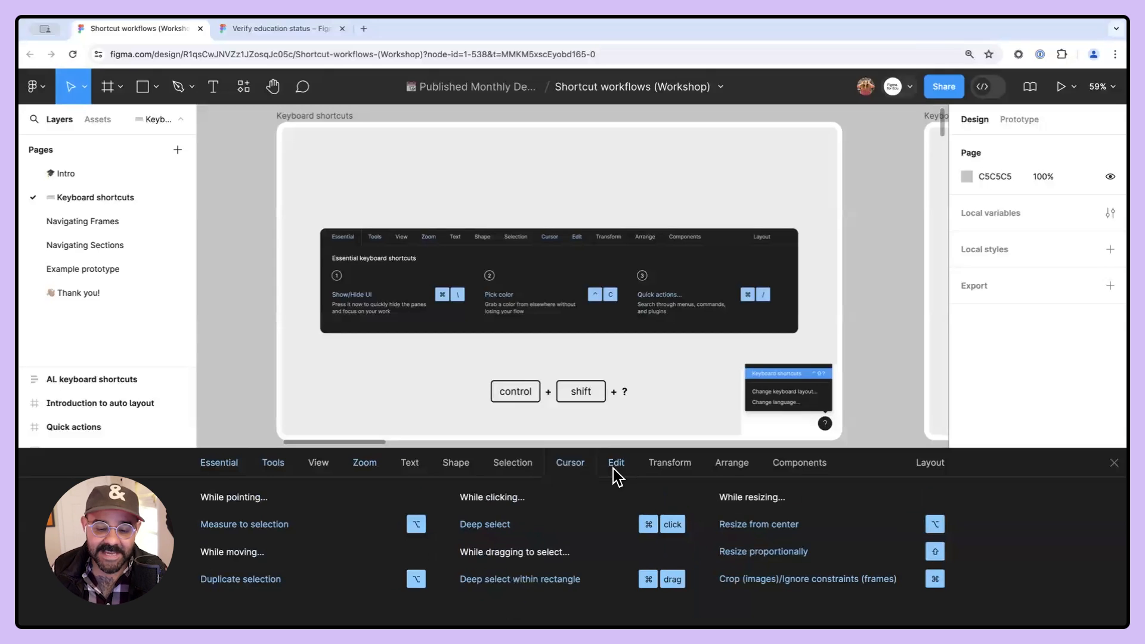
{"action": "left_click", "coordinate": [614, 468]}
{"action": "left_click", "coordinate": [668, 466]}
{"action": "left_click", "coordinate": [739, 466]}
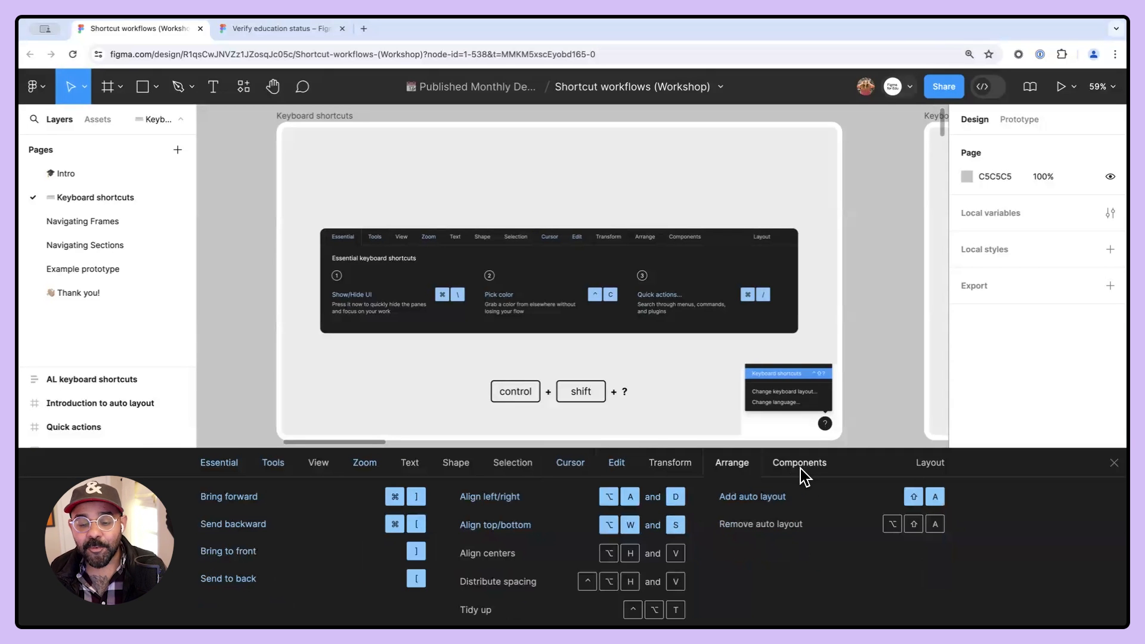
{"action": "left_click", "coordinate": [801, 468]}
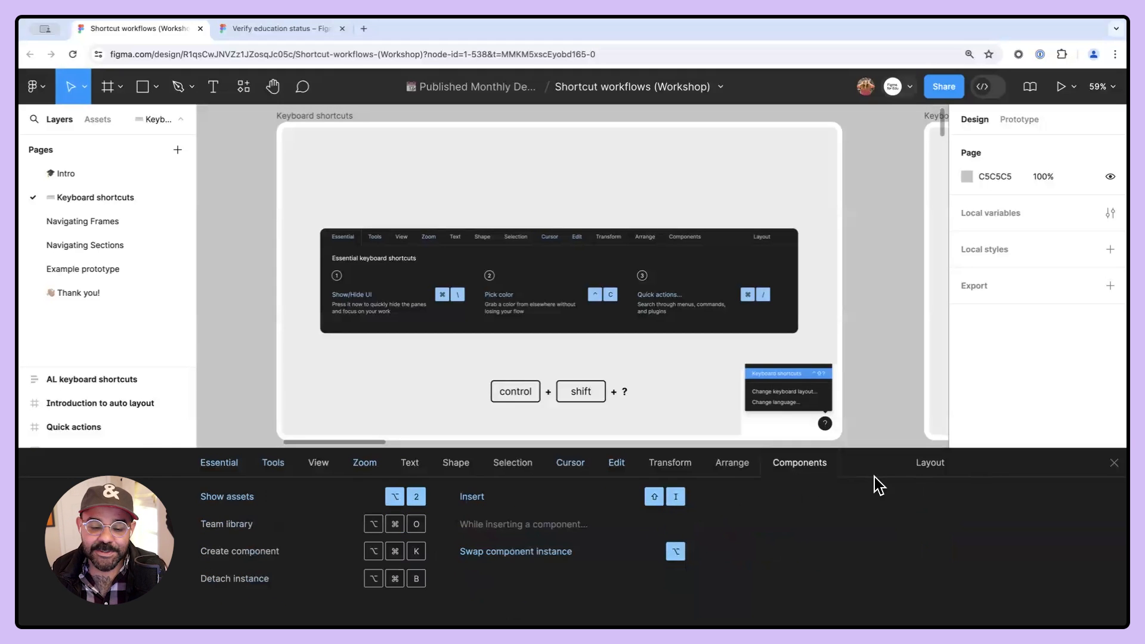
{"action": "left_click", "coordinate": [732, 469]}
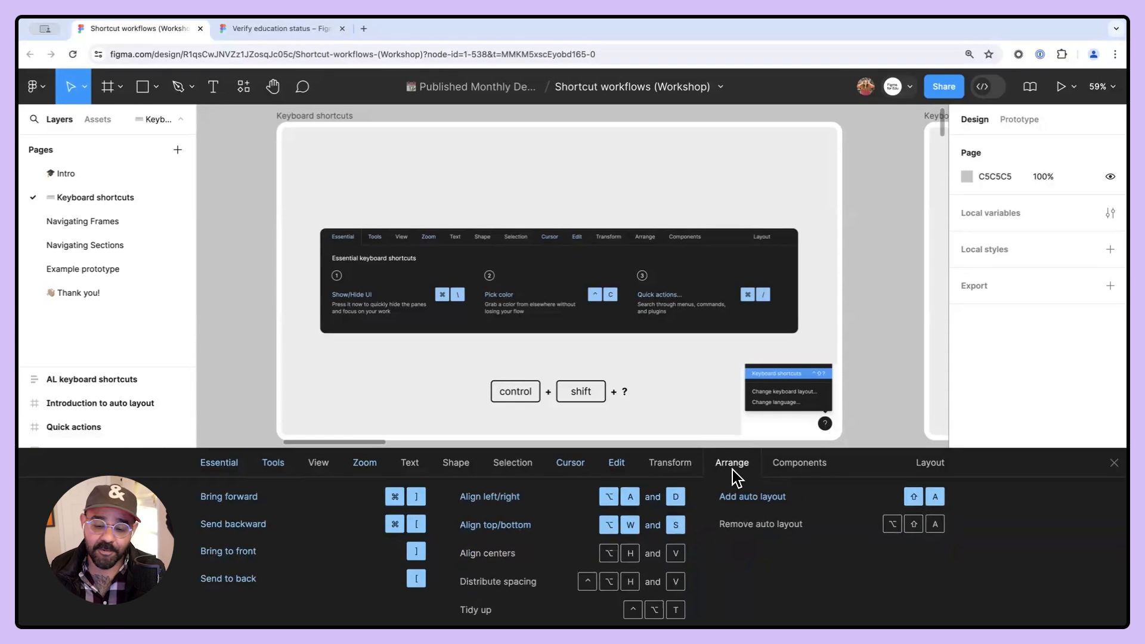
- Close the keyboard shortcuts panel and reopen it from the help menu
{"action": "left_click", "coordinate": [1113, 463]}
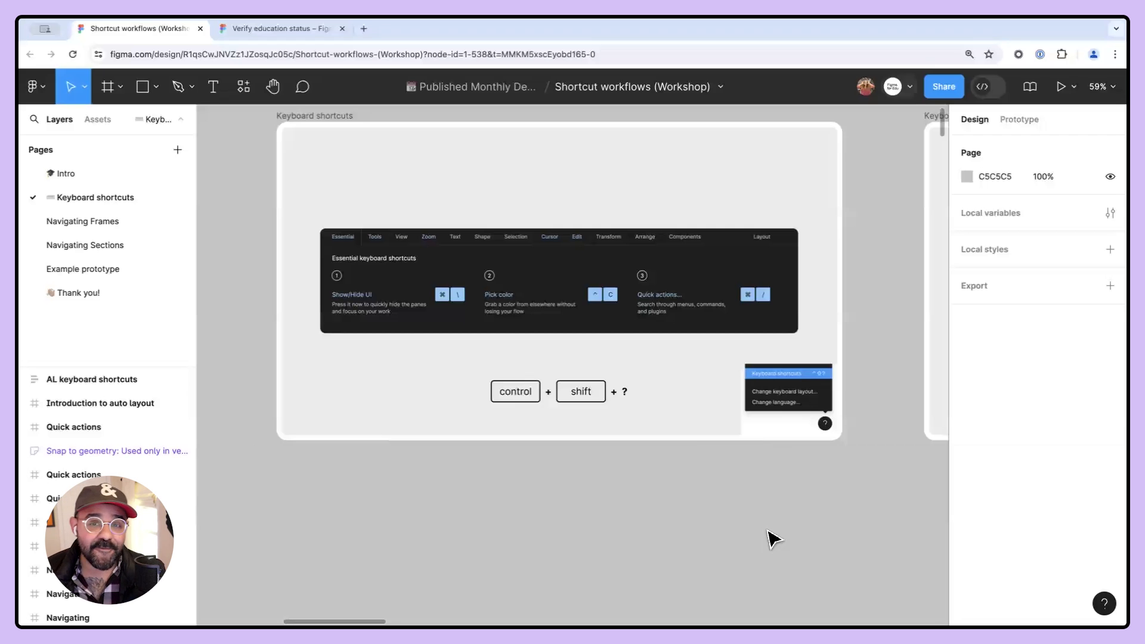
{"action": "left_click_drag", "start_coordinate": [714, 487], "coordinate": [713, 526]}
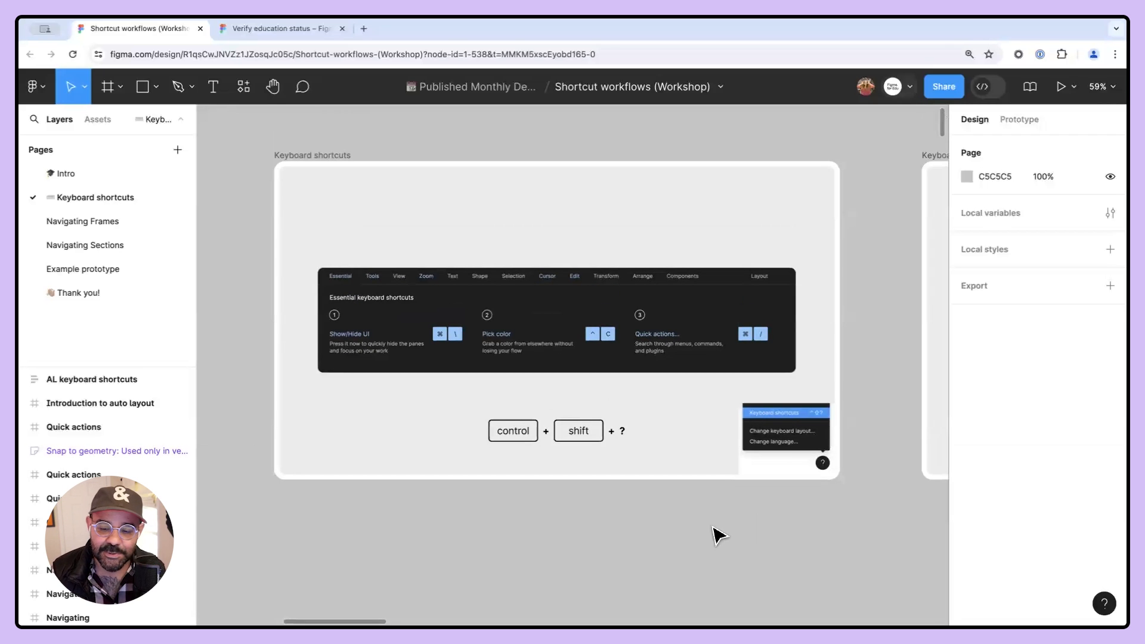
{"action": "left_click", "coordinate": [1104, 603]}
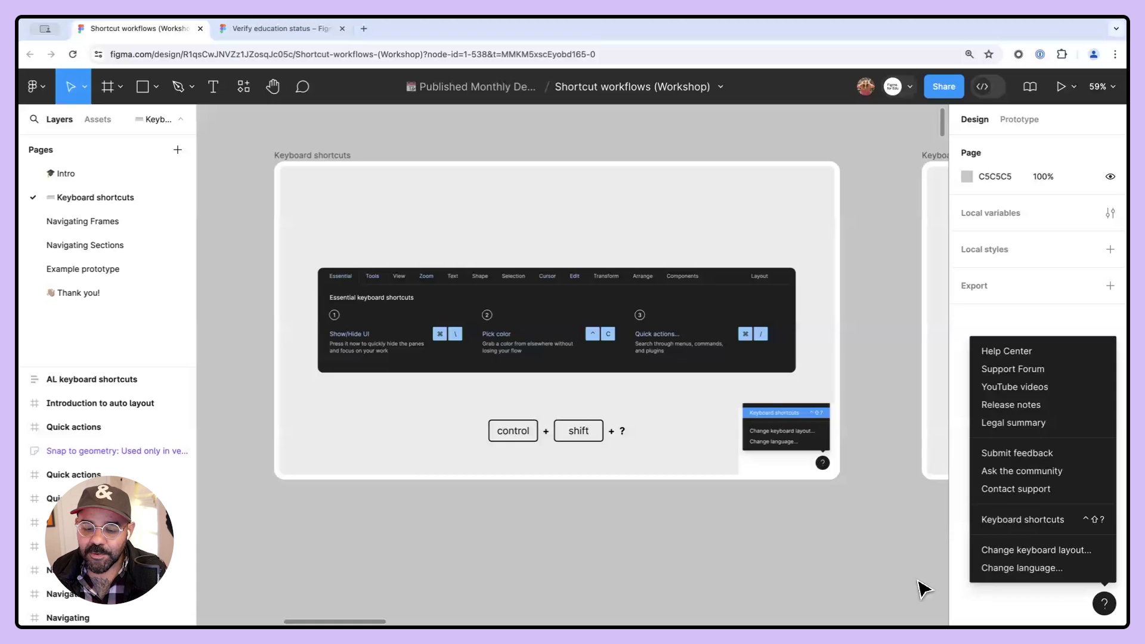
{"action": "left_click", "coordinate": [1029, 523]}
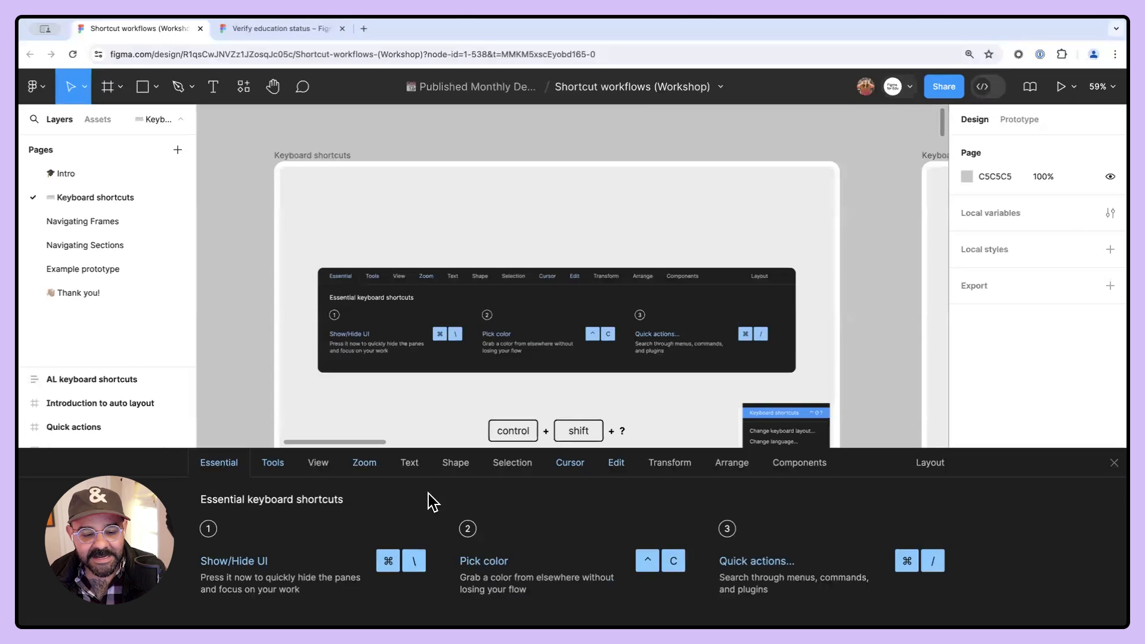
- Open the View shortcuts and try the Pixel preview and Open layers panel shortcuts
{"action": "left_click", "coordinate": [264, 464]}
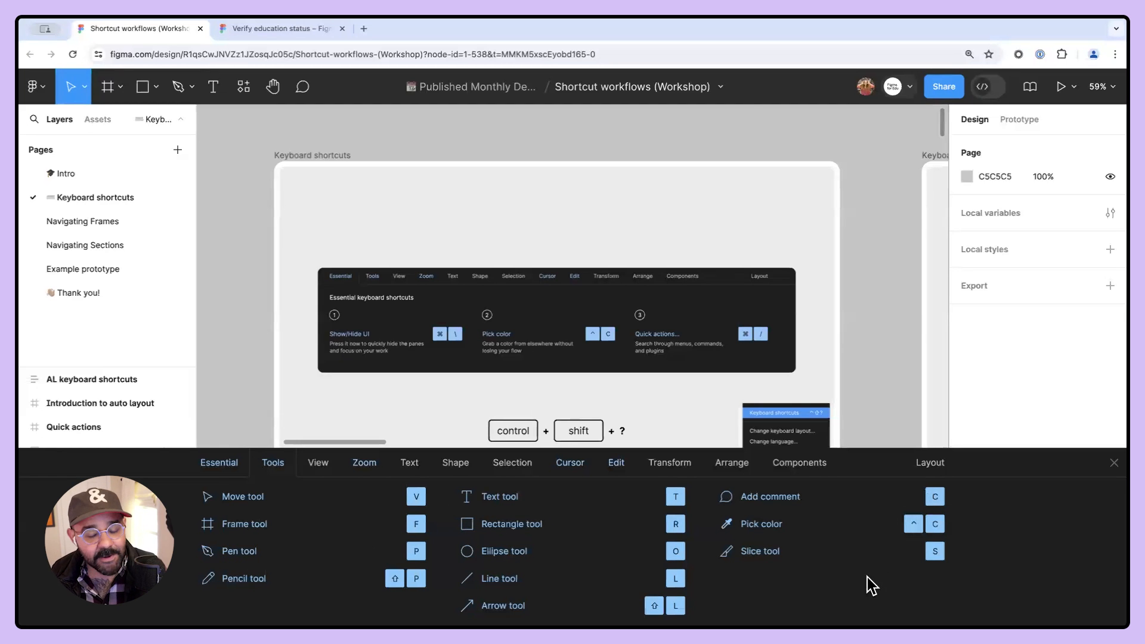
{"action": "left_click", "coordinate": [320, 464]}
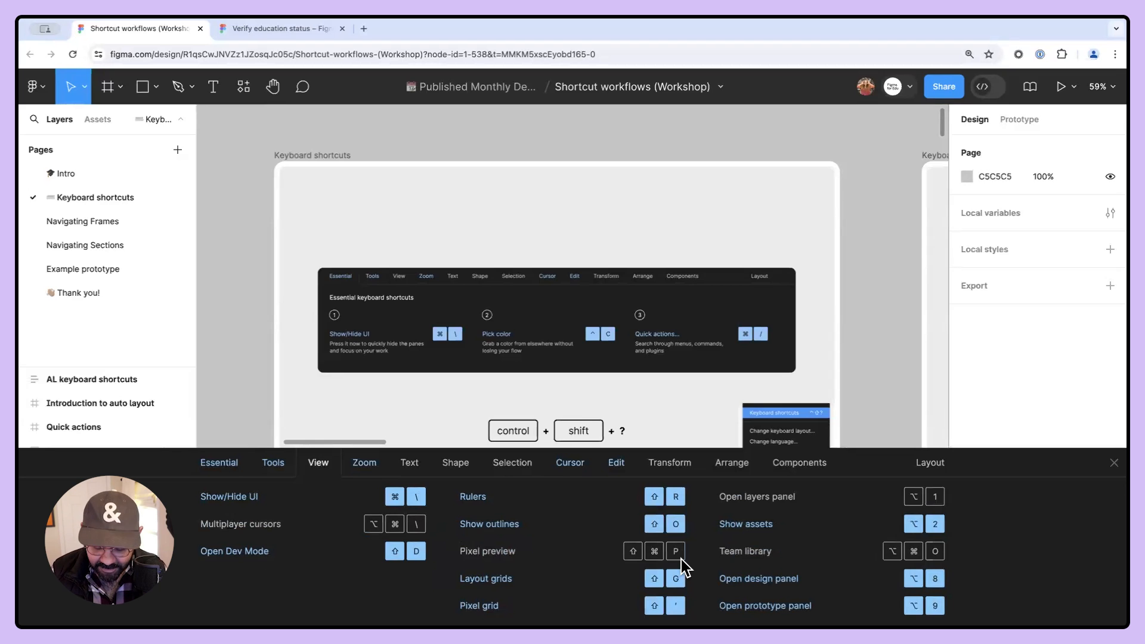
{"action": "key", "text": "shift+super+p"}
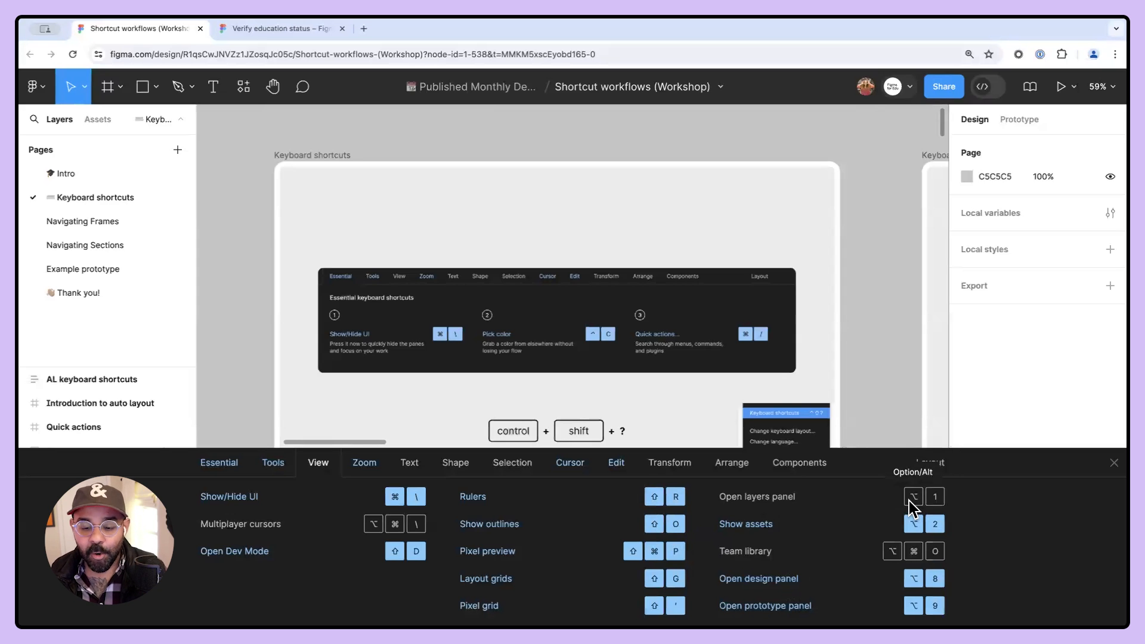
{"action": "key", "text": "alt+1"}
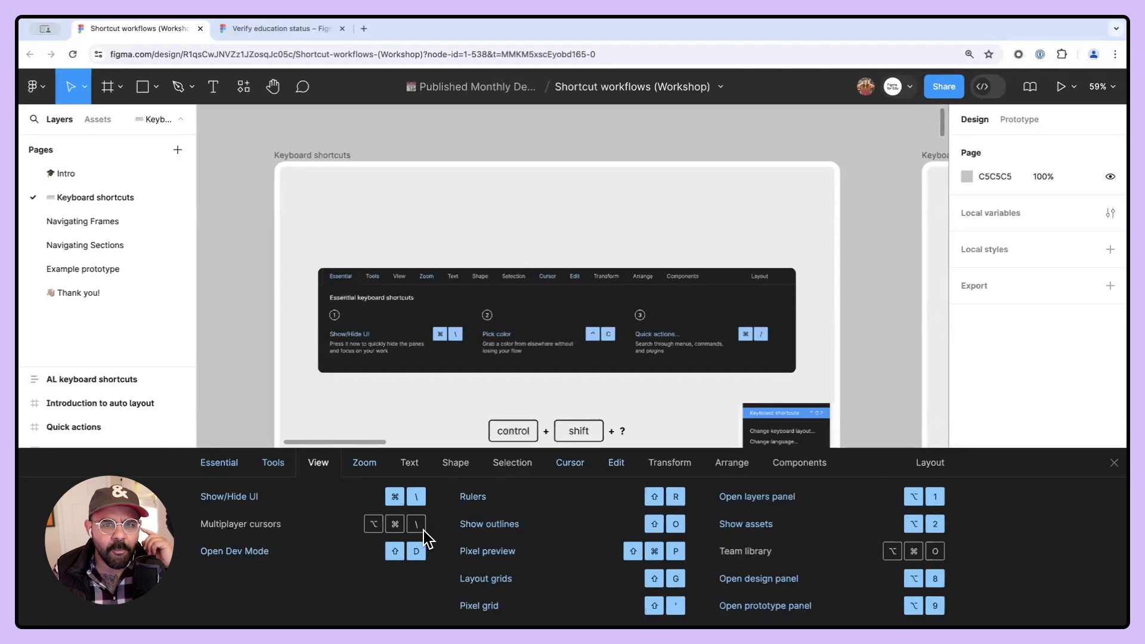
- Review the keyboard layout options, return to the Essential shortcuts, and close the shortcuts panel
{"action": "left_click", "coordinate": [924, 465]}
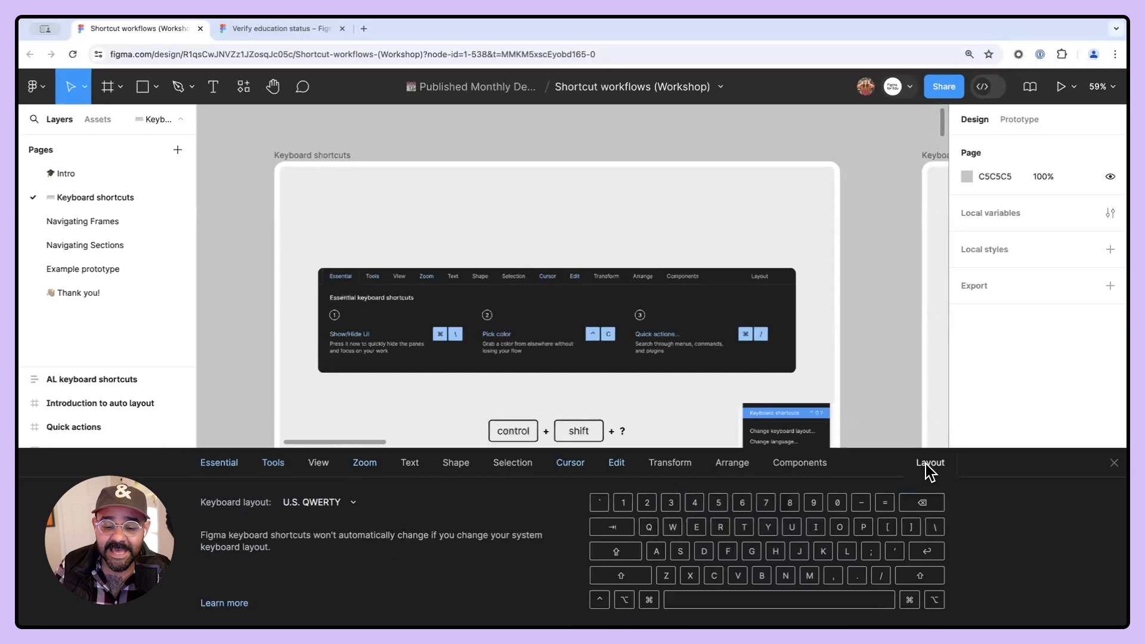
{"action": "left_click", "coordinate": [353, 503]}
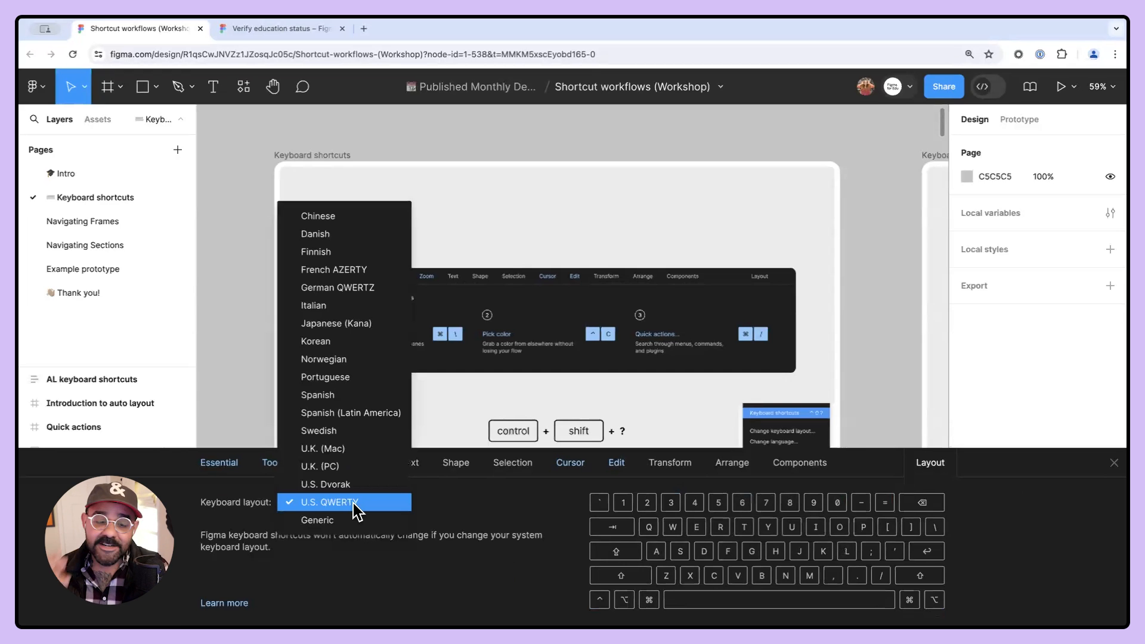
{"action": "left_click", "coordinate": [498, 504]}
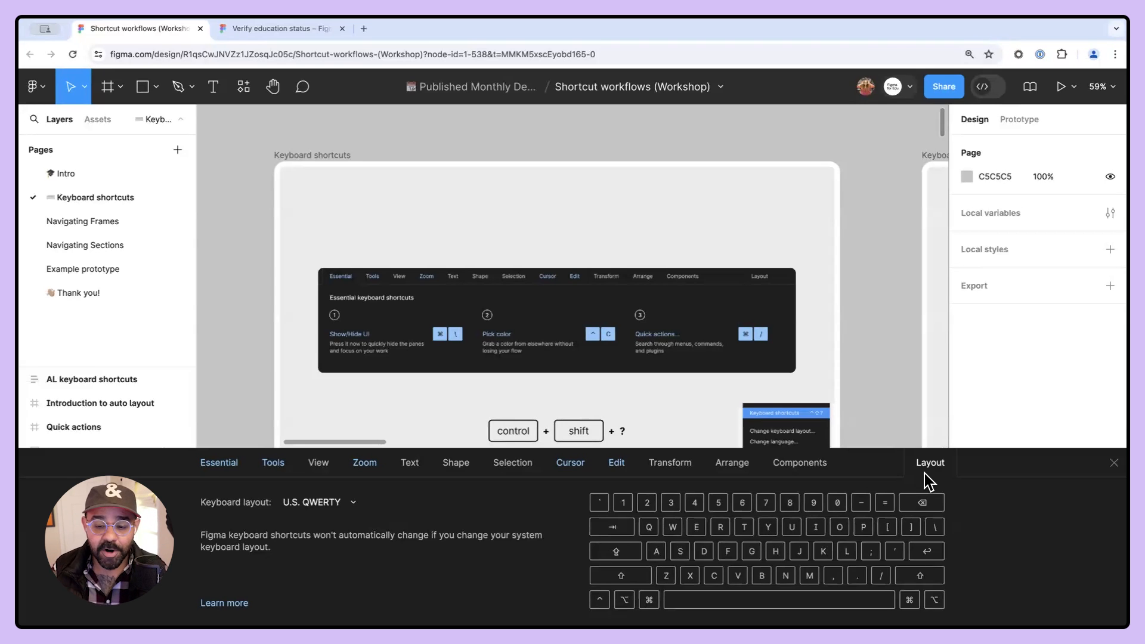
{"action": "left_click", "coordinate": [219, 469]}
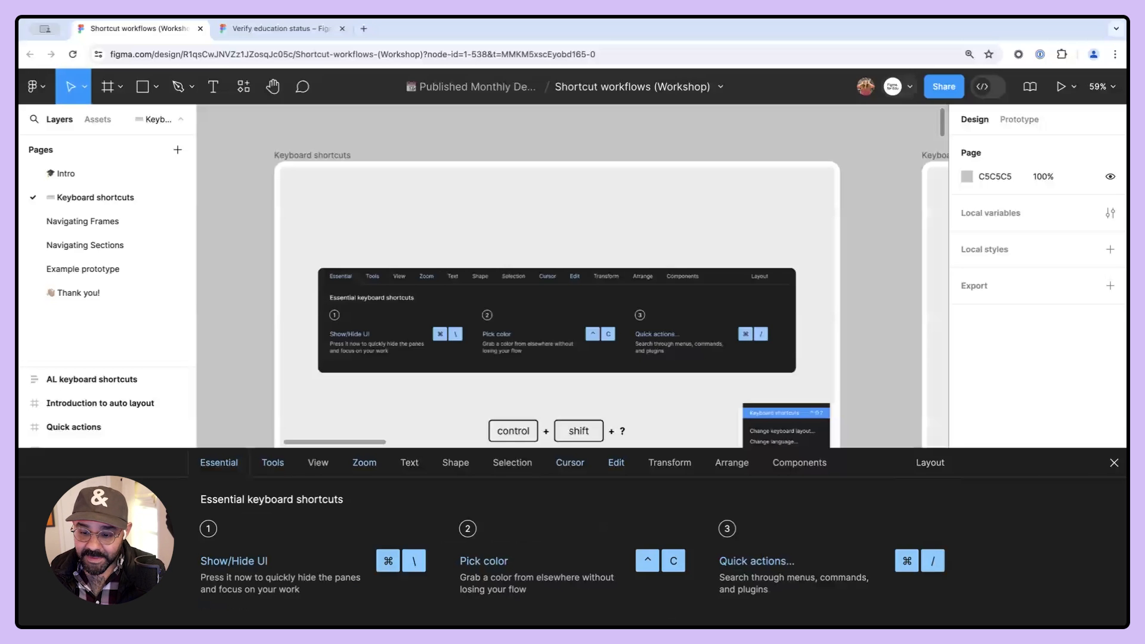
{"action": "key", "text": "ctrl+shift+question"}
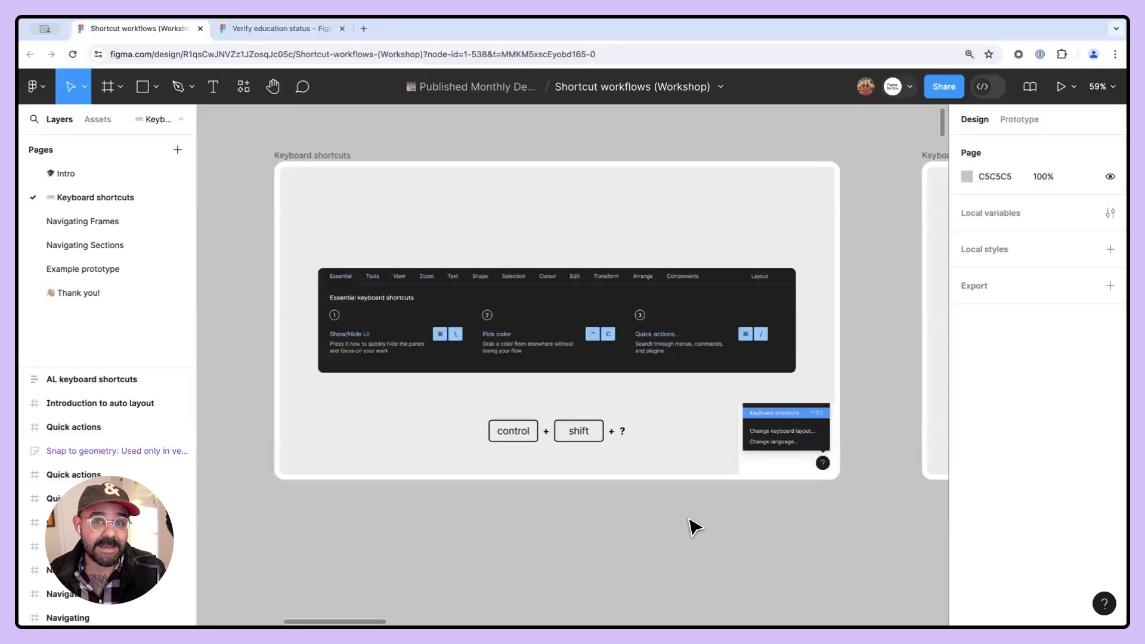
- Jump to the next frame and zoom in on its shortcuts panel illustration
{"action": "key", "text": "n"}
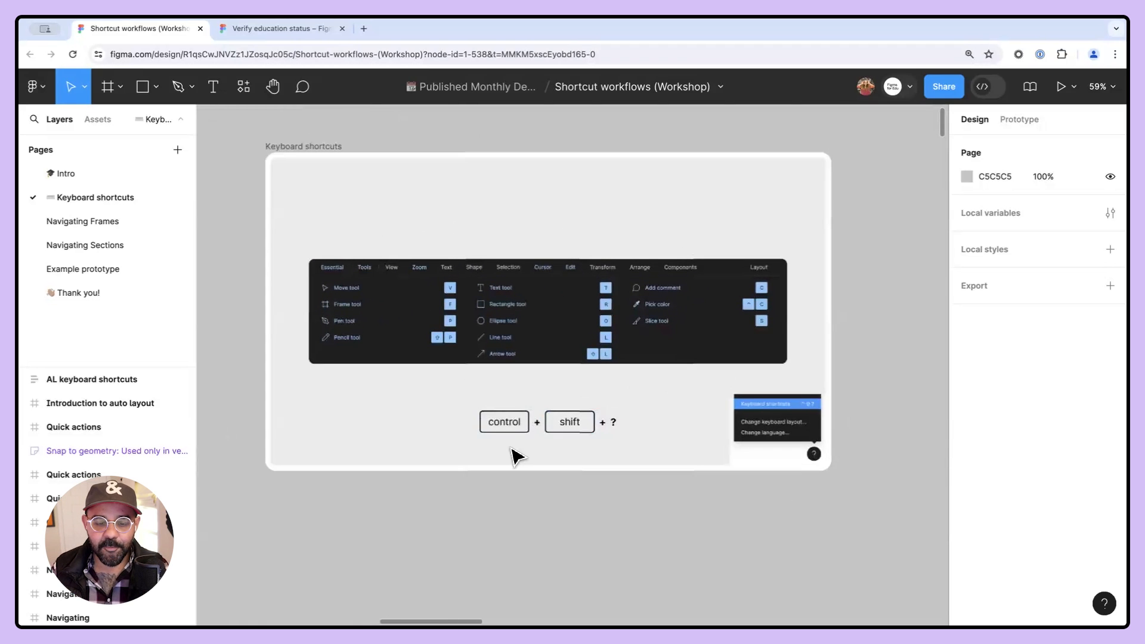
{"action": "scroll", "coordinate": [518, 447], "scroll_direction": "up", "scroll_amount": 5}
{"action": "scroll", "coordinate": [659, 435], "scroll_direction": "down", "scroll_amount": 5}
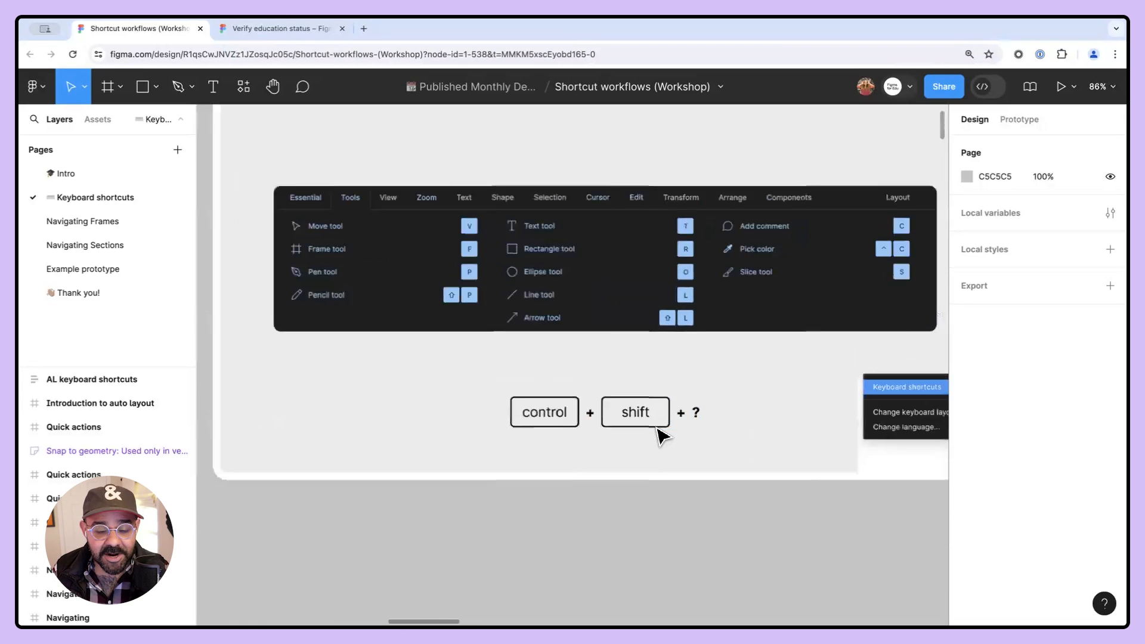
{"action": "scroll", "coordinate": [660, 434], "scroll_direction": "up", "scroll_amount": 3}
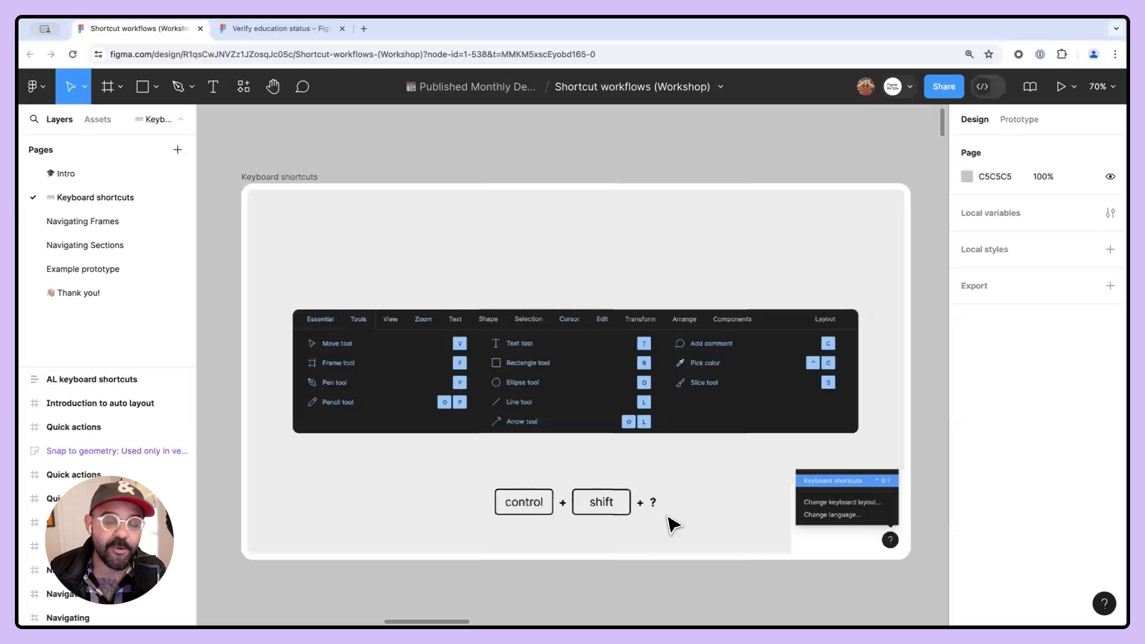
- Toggle the keyboard shortcuts panel repeatedly with its keyboard shortcut
{"action": "key", "text": "ctrl+shift+question"}
{"action": "key", "text": "ctrl+shift+question"}
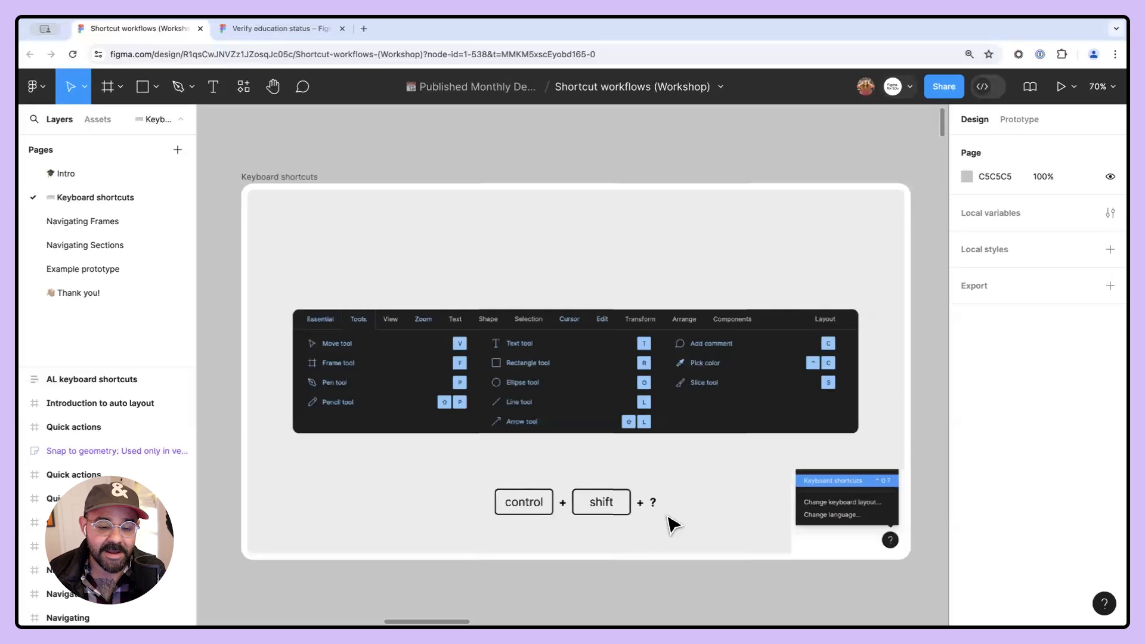
{"action": "key", "text": "ctrl+shift+question"}
{"action": "key", "text": "ctrl+shift+question"}
{"action": "key", "text": "ctrl+shift+question"}
{"action": "key", "text": "ctrl+shift+question"}
{"action": "key", "text": "ctrl+shift+question"}
{"action": "key", "text": "ctrl+shift+question"}
{"action": "key", "text": "ctrl+shift+question"}
{"action": "key", "text": "ctrl+shift+question"}
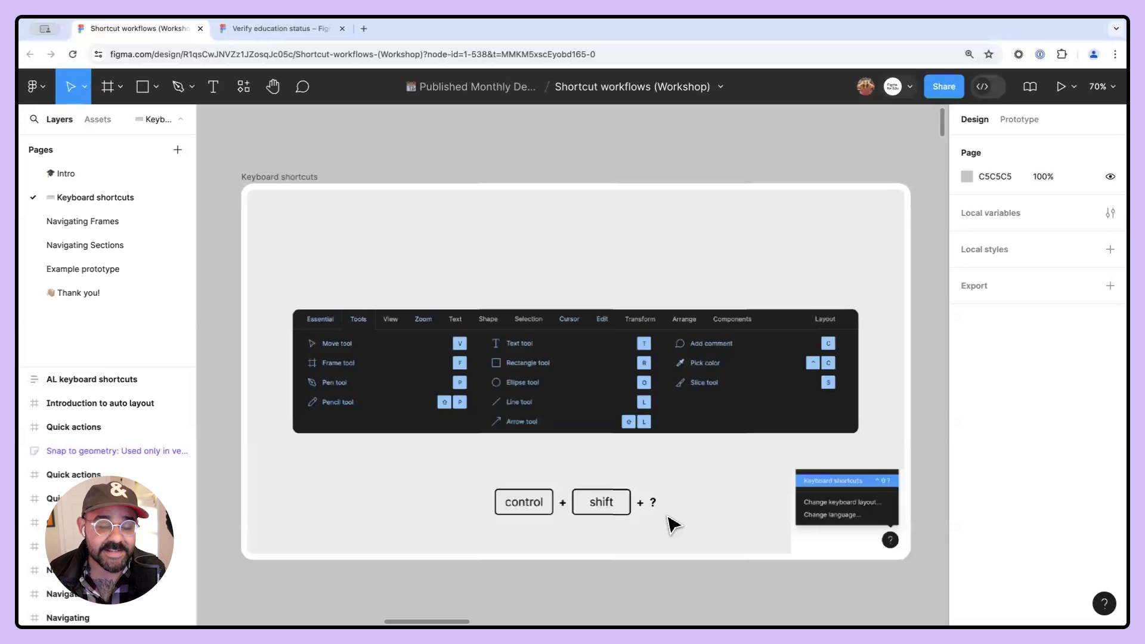
- Step forward two frames and back one with next/previous frame navigation, then zoom out over the page
{"action": "scroll", "coordinate": [678, 406], "scroll_direction": "down", "scroll_amount": 3}
{"action": "left_click_drag", "start_coordinate": [340, 444], "coordinate": [945, 191]}
{"action": "left_click_drag", "start_coordinate": [226, 471], "coordinate": [686, 363]}
{"action": "key", "text": "n"}
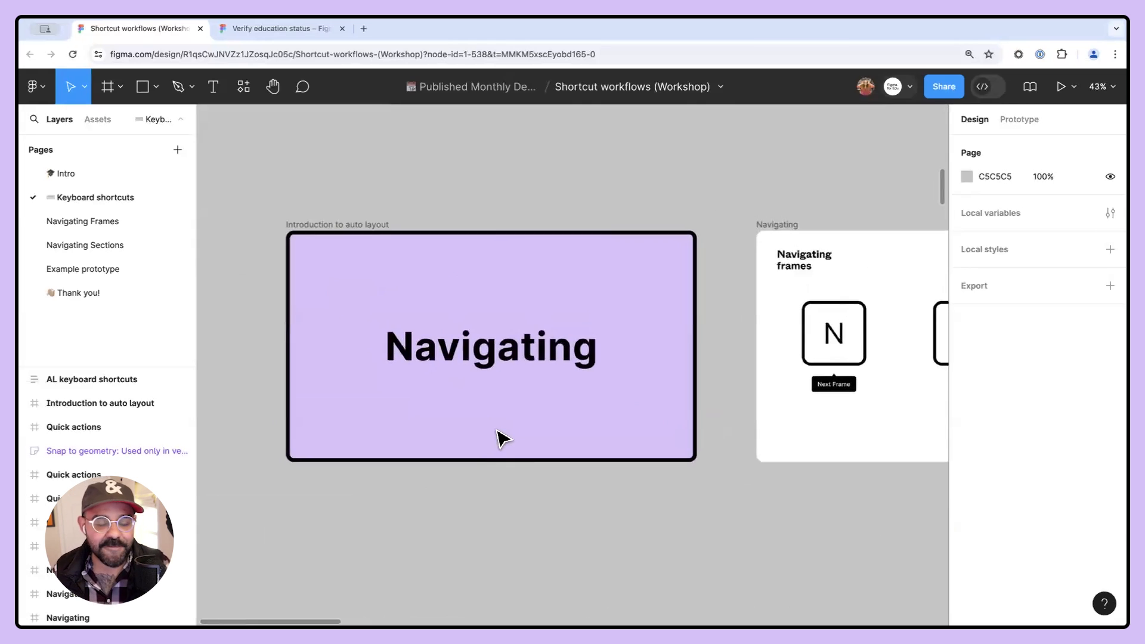
{"action": "key", "text": "n"}
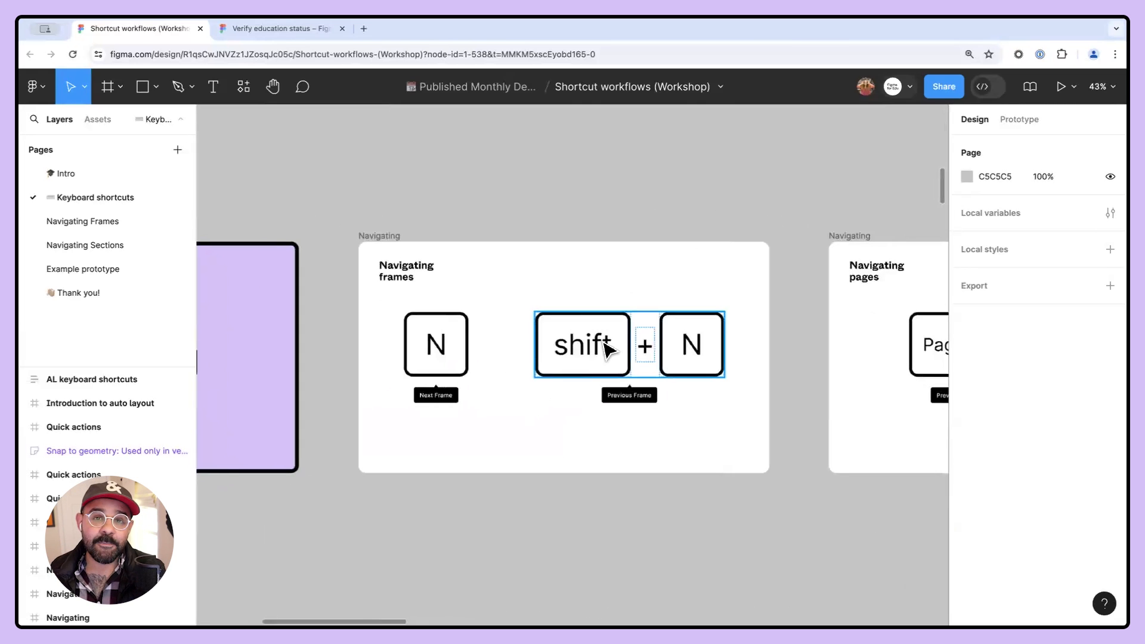
{"action": "key", "text": "shift+n"}
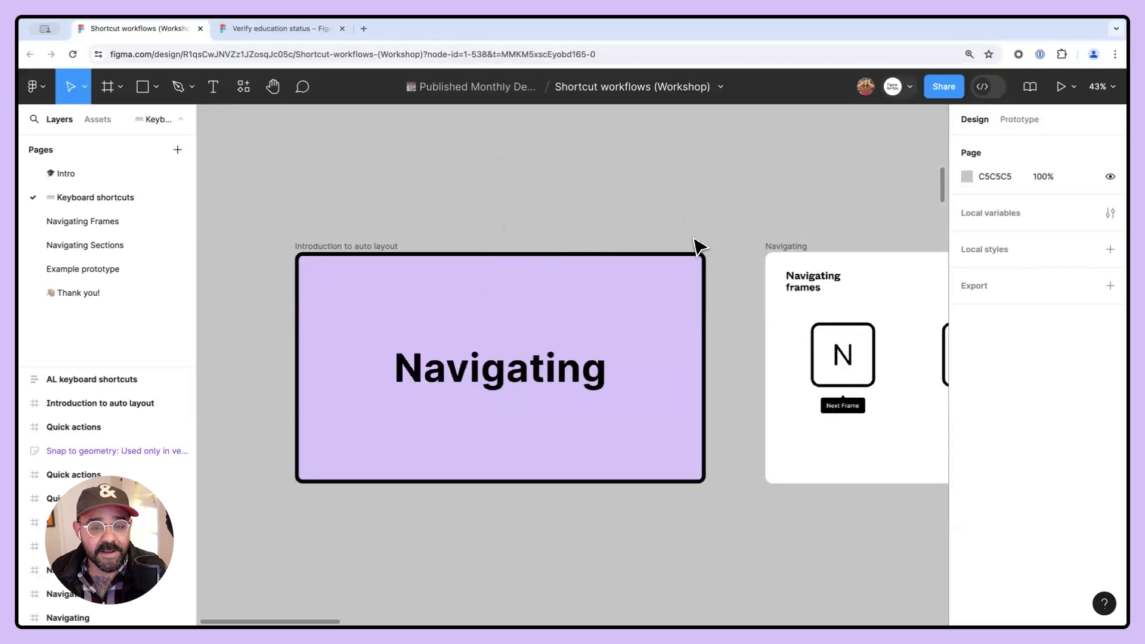
{"action": "scroll", "coordinate": [750, 249], "scroll_direction": "down", "scroll_amount": 10}
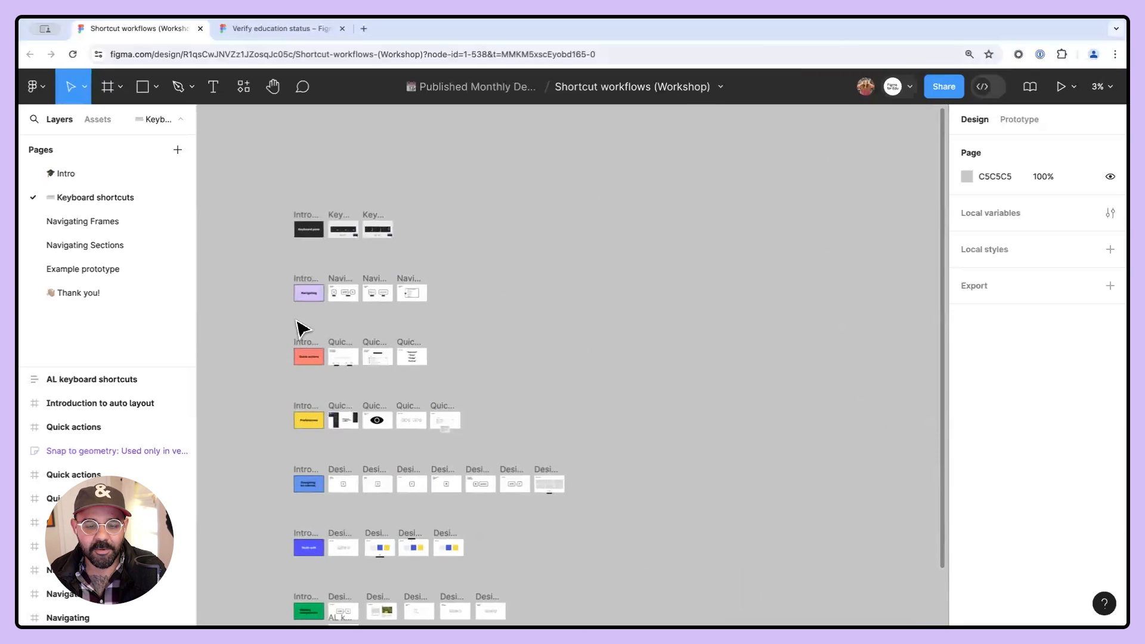
- Zoom and pan across the canvas to examine the Navigating frames and their shortcut illustrations
{"action": "scroll", "coordinate": [323, 286], "scroll_direction": "up", "scroll_amount": 10}
{"action": "left_click_drag", "start_coordinate": [322, 316], "coordinate": [535, 251]}
{"action": "scroll", "coordinate": [559, 225], "scroll_direction": "up", "scroll_amount": 5}
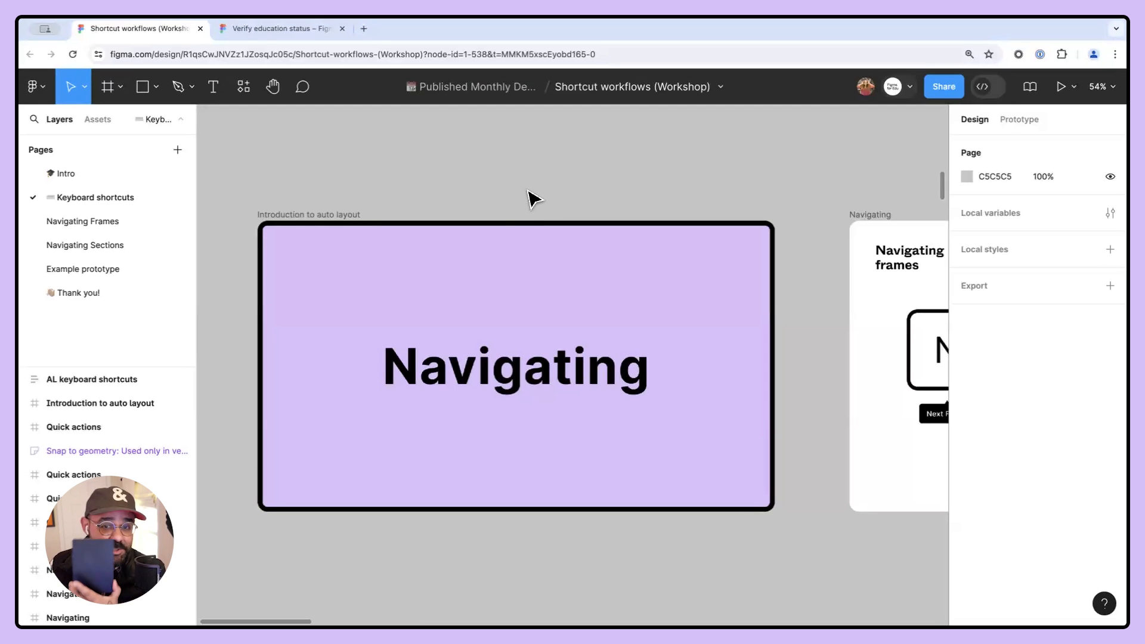
{"action": "scroll", "coordinate": [527, 191], "scroll_direction": "up", "scroll_amount": 1}
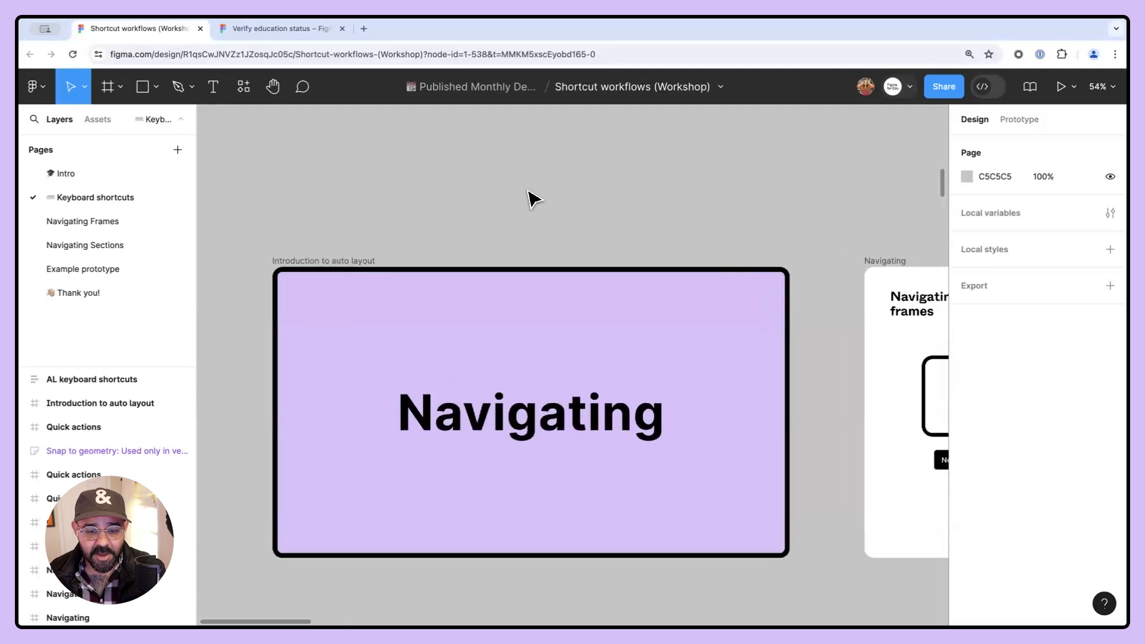
{"action": "scroll", "coordinate": [409, 256], "scroll_direction": "down", "scroll_amount": 5}
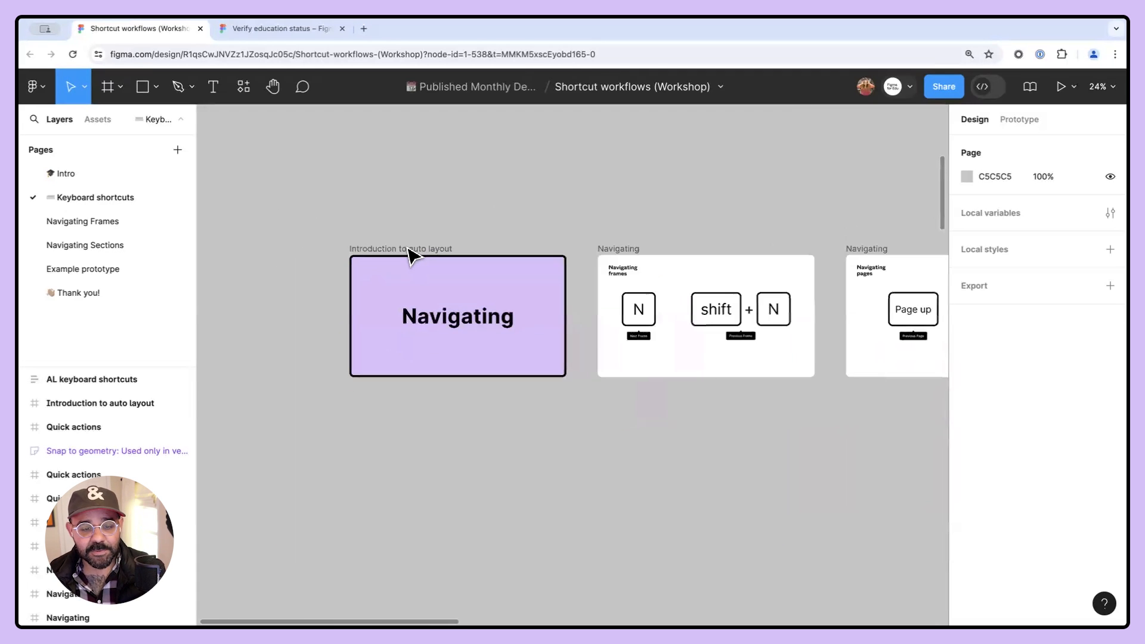
{"action": "scroll", "coordinate": [408, 255], "scroll_direction": "up", "scroll_amount": 8}
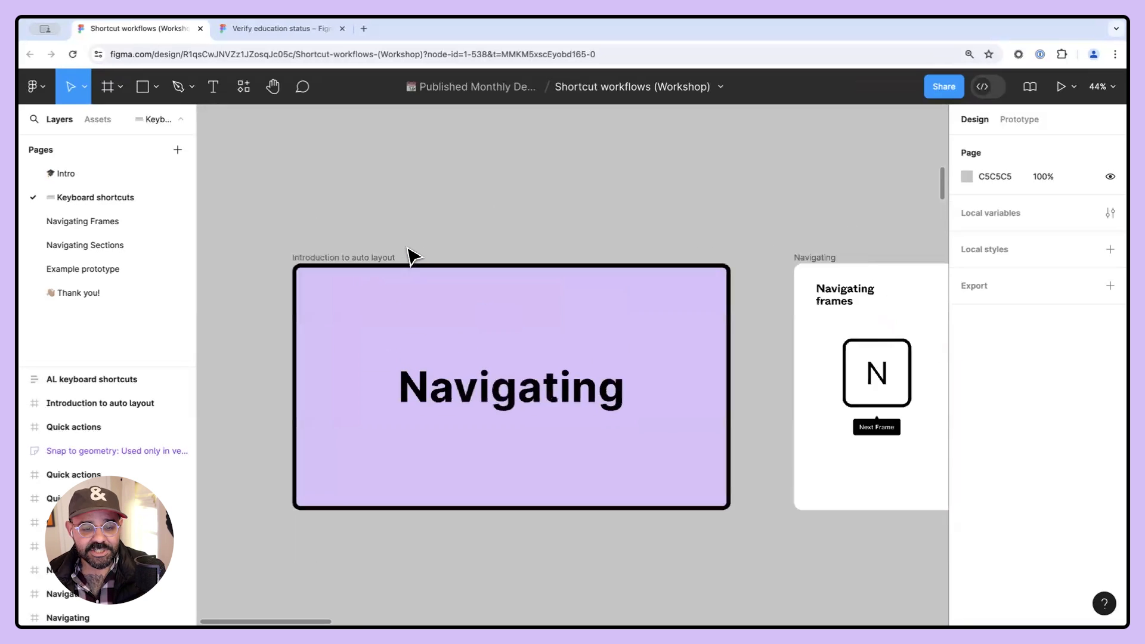
{"action": "scroll", "coordinate": [409, 255], "scroll_direction": "down", "scroll_amount": 4}
{"action": "scroll", "coordinate": [411, 255], "scroll_direction": "down", "scroll_amount": 3}
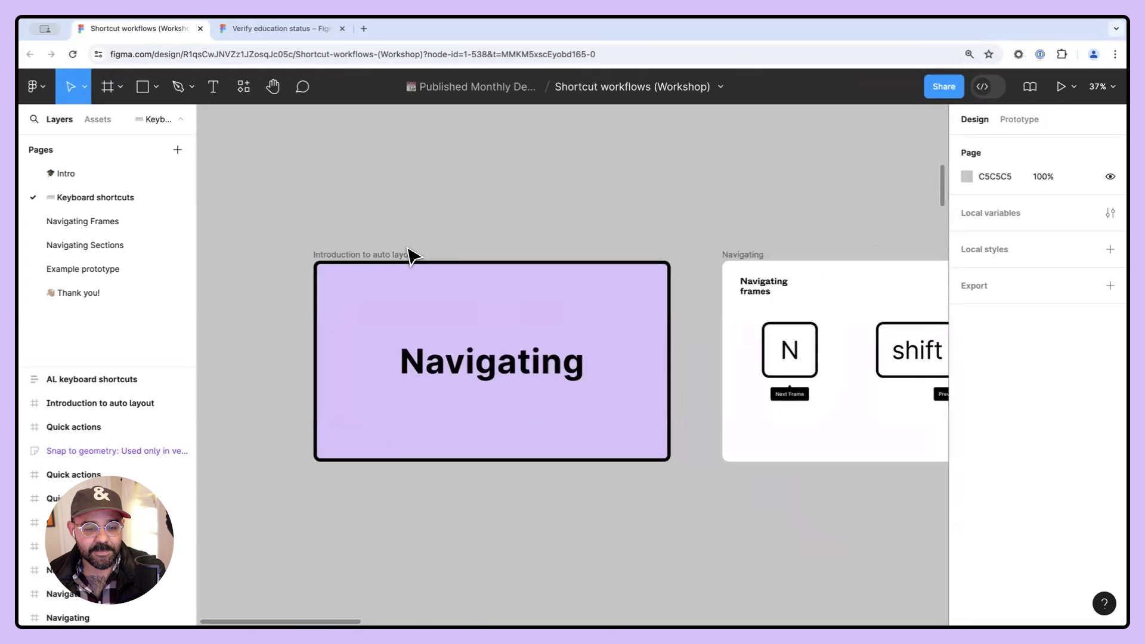
{"action": "scroll", "coordinate": [411, 255], "scroll_direction": "right", "scroll_amount": 5}
{"action": "scroll", "coordinate": [412, 255], "scroll_direction": "left", "scroll_amount": 4}
{"action": "scroll", "coordinate": [411, 255], "scroll_direction": "right", "scroll_amount": 2}
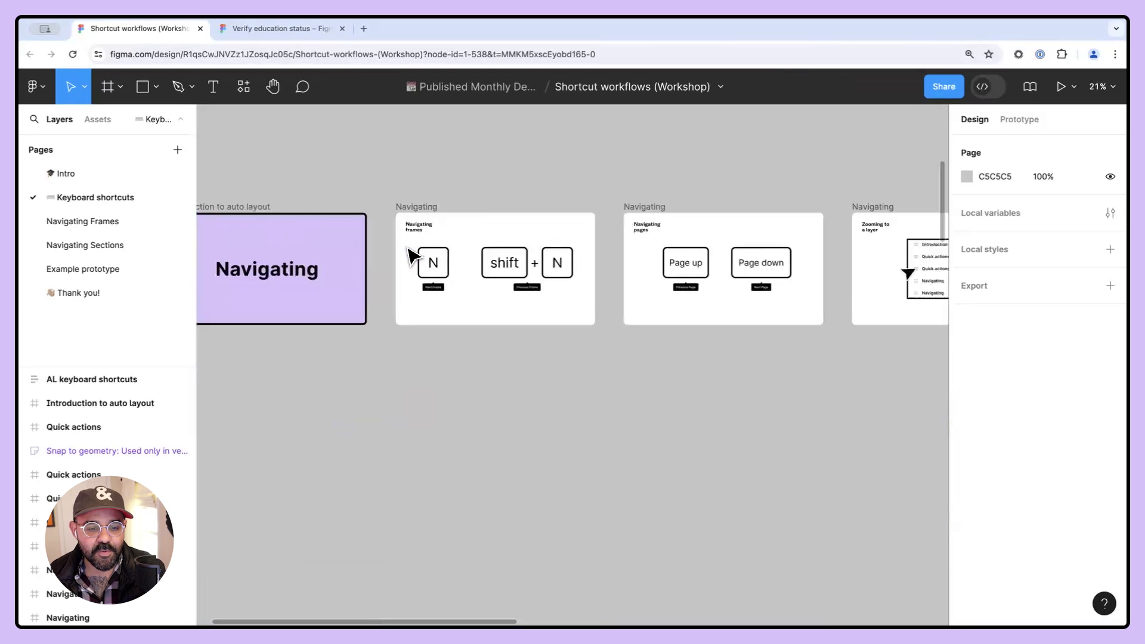
{"action": "scroll", "coordinate": [412, 255], "scroll_direction": "left", "scroll_amount": 4}
{"action": "scroll", "coordinate": [412, 255], "scroll_direction": "up", "scroll_amount": 4}
{"action": "scroll", "coordinate": [408, 255], "scroll_direction": "right", "scroll_amount": 3}
{"action": "scroll", "coordinate": [409, 255], "scroll_direction": "up", "scroll_amount": 1}
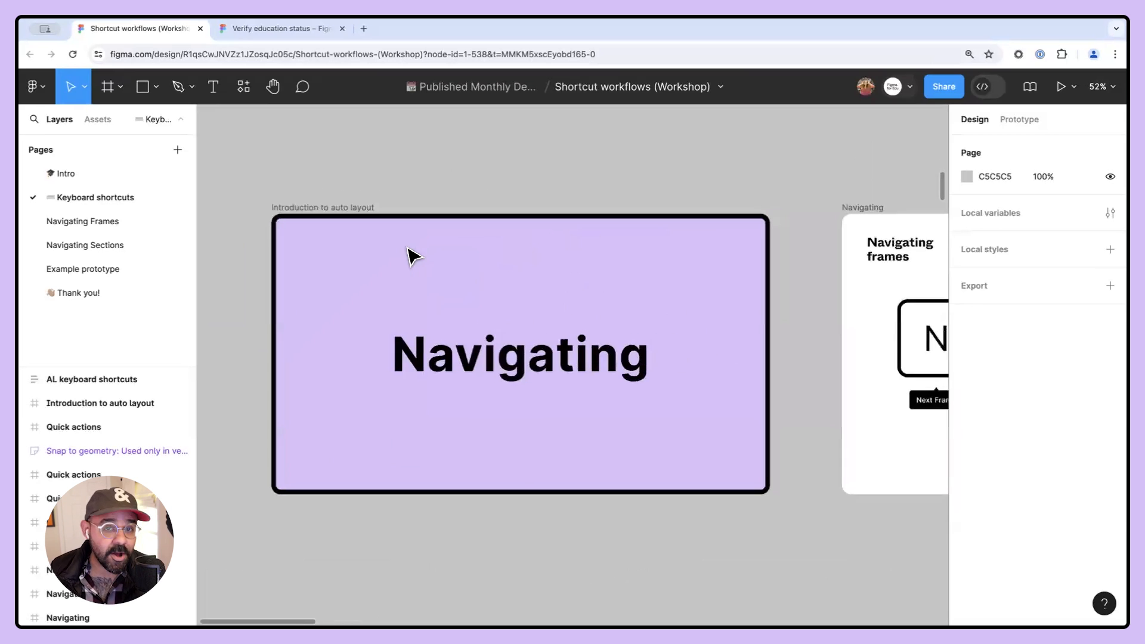
{"action": "scroll", "coordinate": [412, 256], "scroll_direction": "up", "scroll_amount": 1}
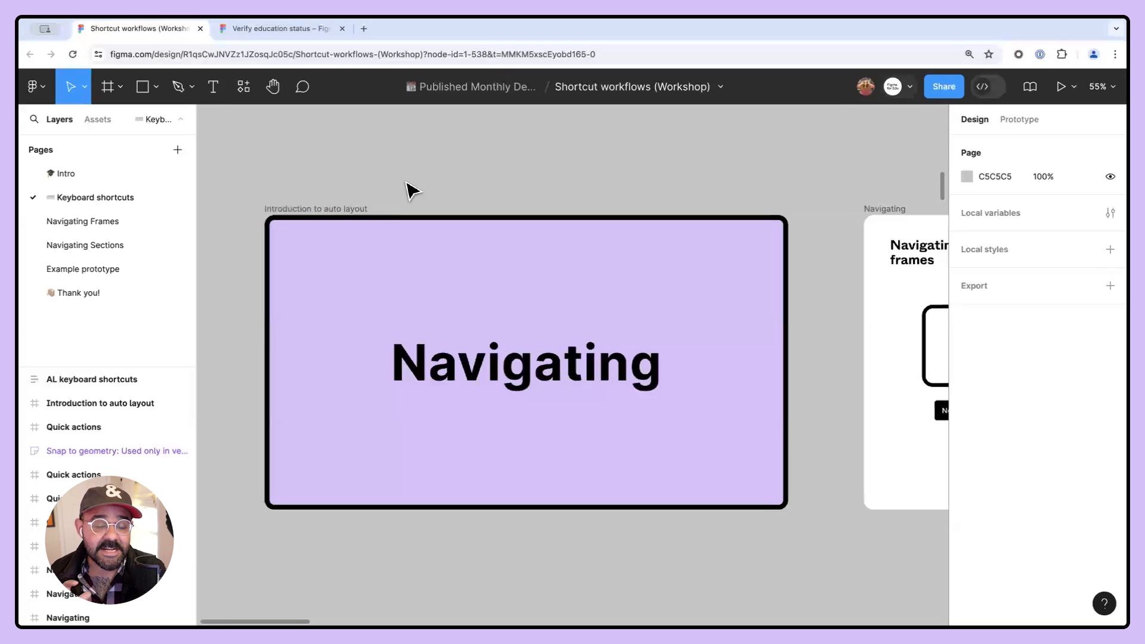
{"action": "mouse_move", "coordinate": [452, 221]}
{"action": "left_mouse_down"}
{"action": "mouse_move", "coordinate": [429, 202]}
{"action": "mouse_move", "coordinate": [470, 215]}
{"action": "left_mouse_up"}
{"action": "scroll", "coordinate": [465, 204], "scroll_direction": "down", "scroll_amount": 4}
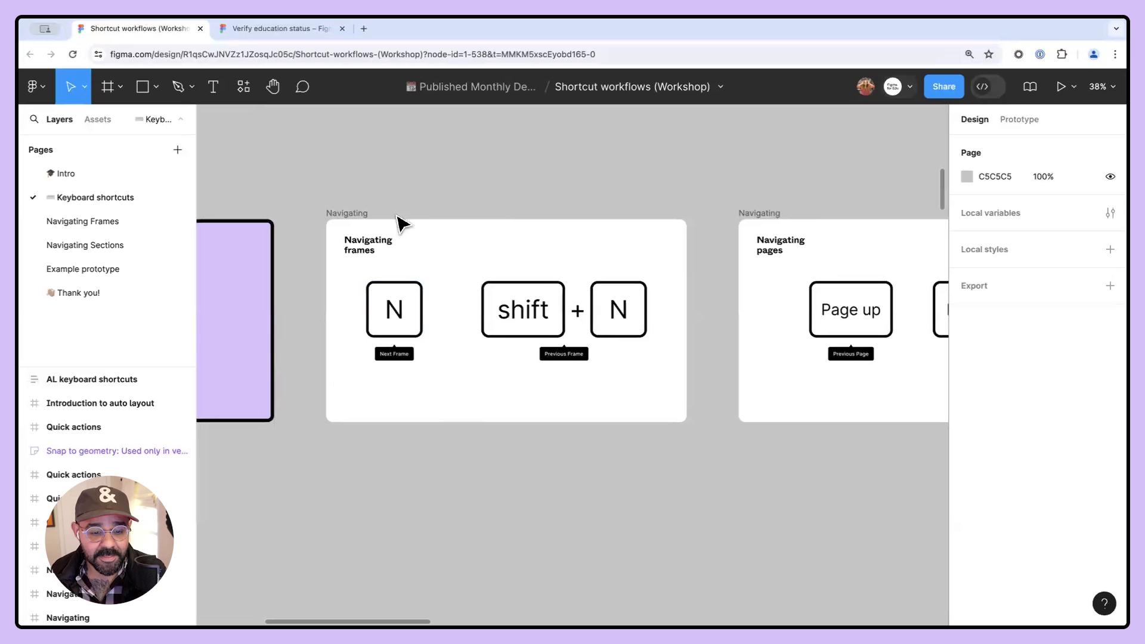
- Select the Navigating frames slide, jump to the next frame and back to the previous one, then deselect
{"action": "left_click", "coordinate": [344, 213]}
{"action": "key", "text": "n"}
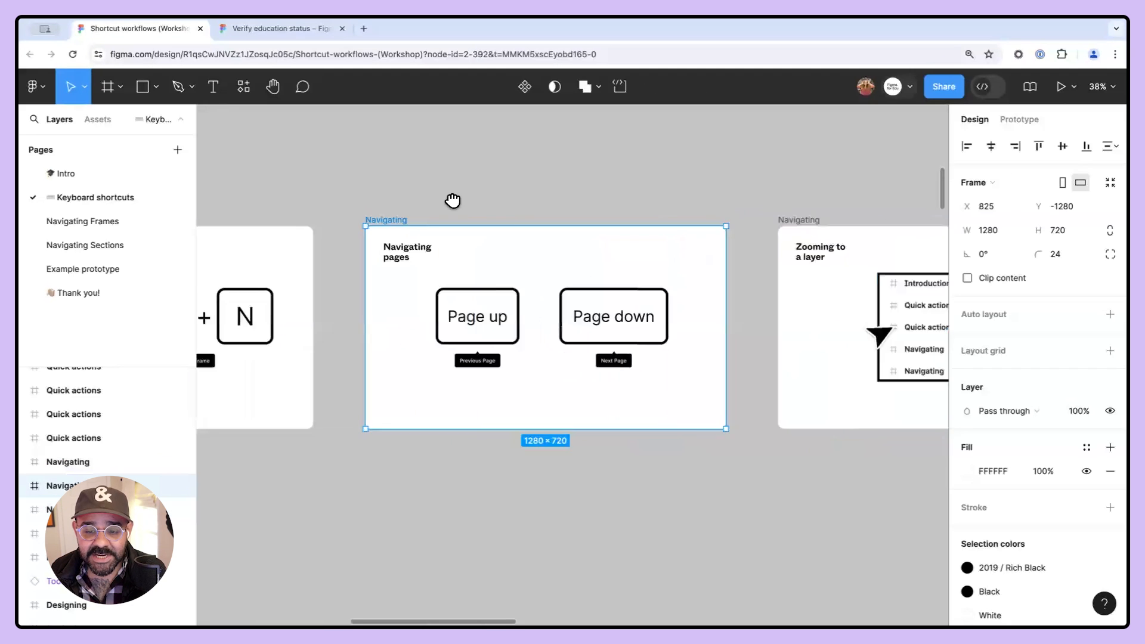
{"action": "key", "text": "shift+n"}
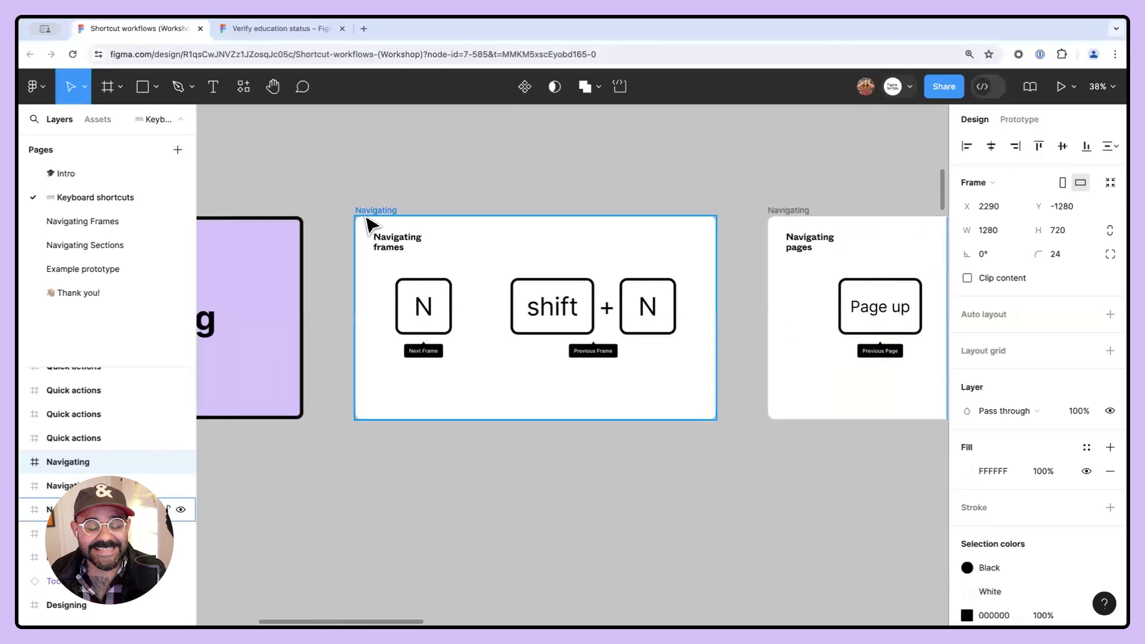
{"action": "left_click", "coordinate": [375, 213]}
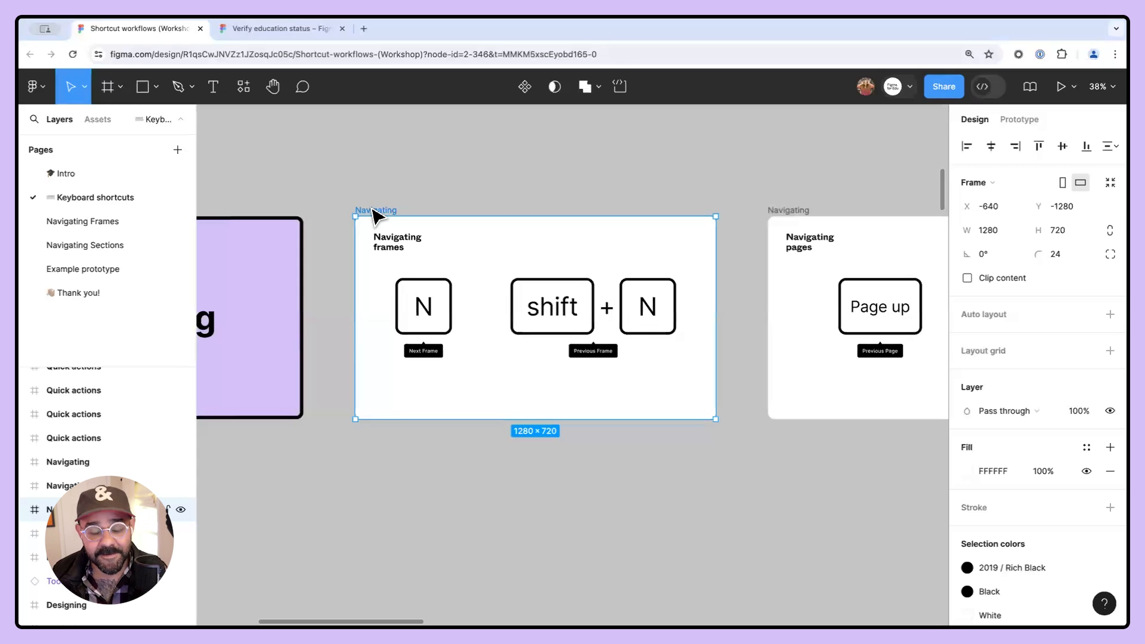
{"action": "left_click", "coordinate": [456, 494]}
{"action": "scroll", "coordinate": [447, 465], "scroll_direction": "down", "scroll_amount": 1}
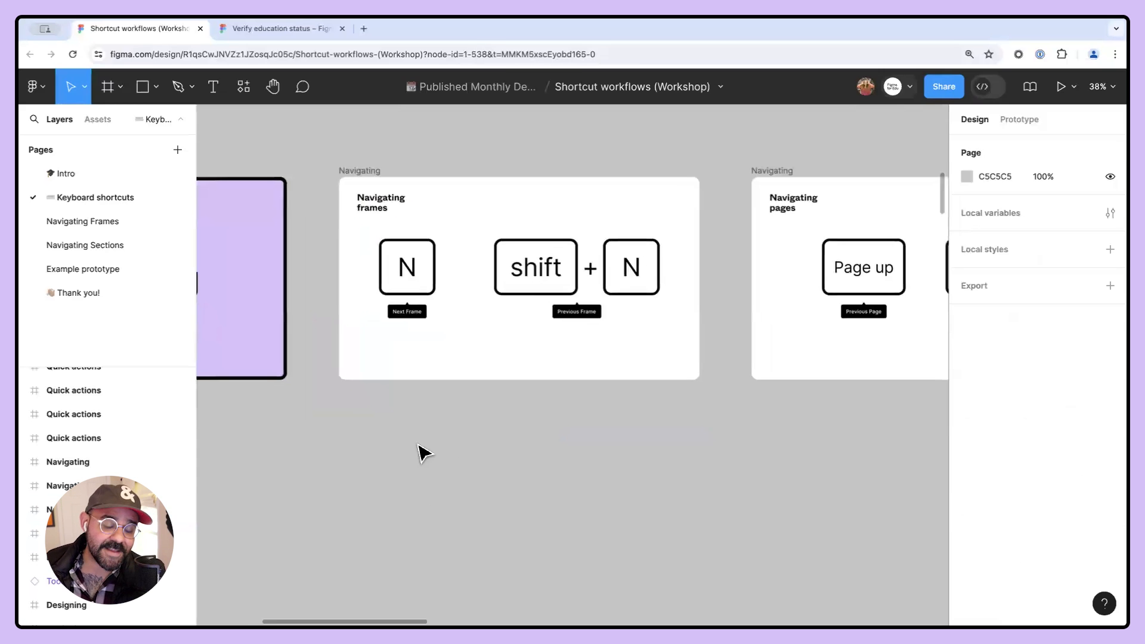
- Draw a frame with the Frame tool and switch it to the iPhone 14 & 15 Pro Max preset
{"action": "left_click", "coordinate": [115, 92]}
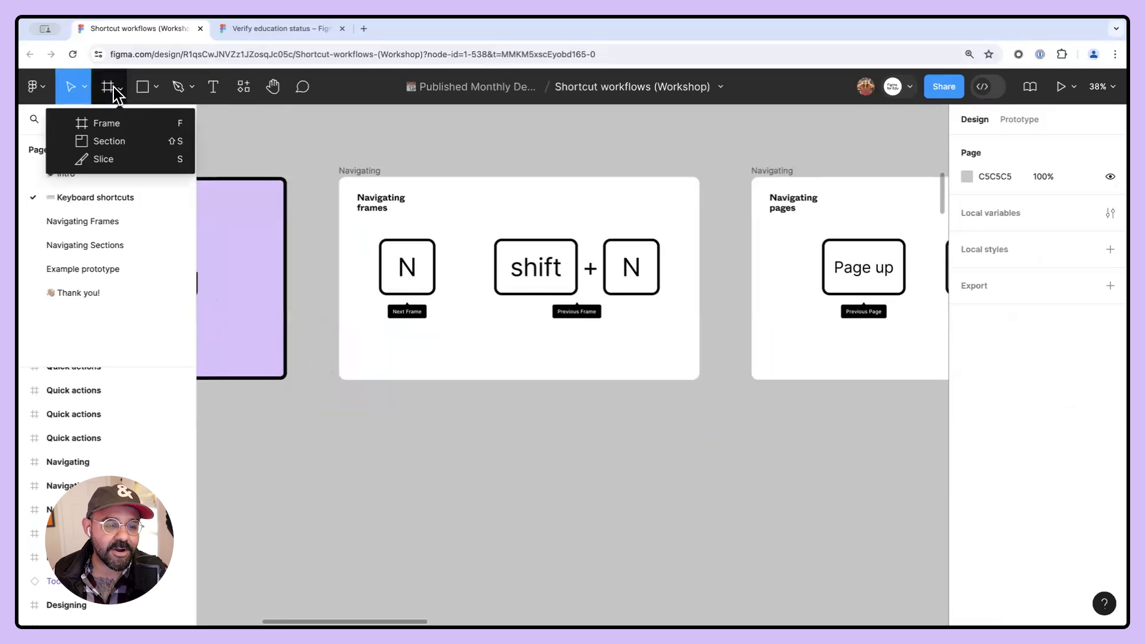
{"action": "left_click", "coordinate": [176, 124]}
{"action": "left_click_drag", "start_coordinate": [357, 442], "coordinate": [426, 592]}
{"action": "left_click_drag", "start_coordinate": [493, 502], "coordinate": [480, 422]}
{"action": "scroll", "coordinate": [371, 406], "scroll_direction": "up", "scroll_amount": 5}
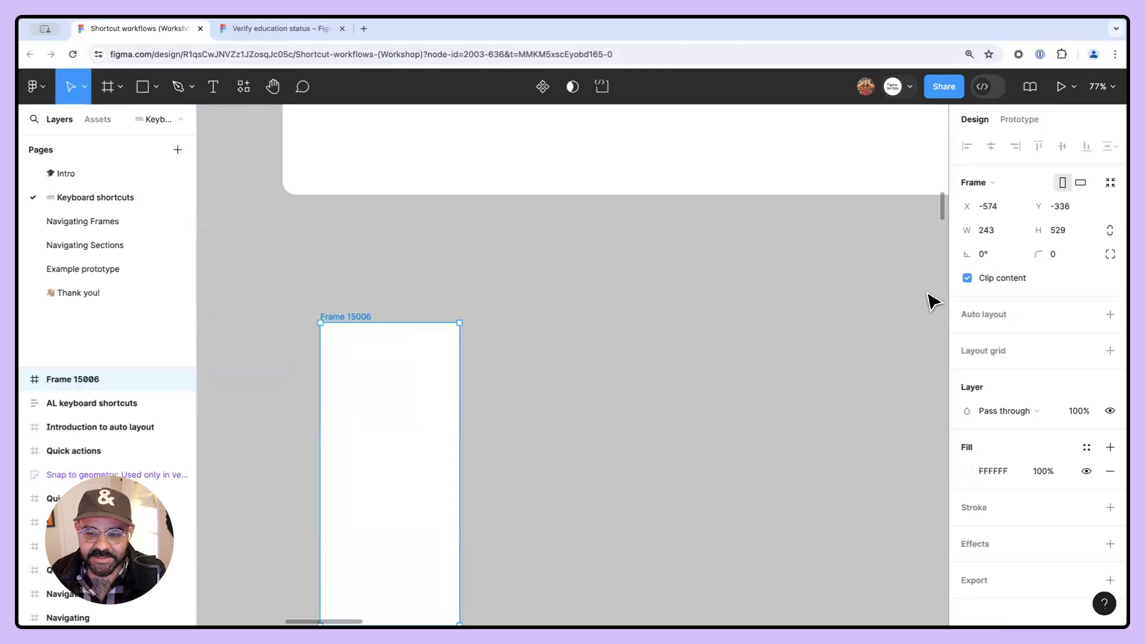
{"action": "left_click", "coordinate": [994, 182]}
{"action": "left_click", "coordinate": [1009, 241]}
- Delete the newly drawn phone frame
{"action": "scroll", "coordinate": [474, 427], "scroll_direction": "down", "scroll_amount": 1}
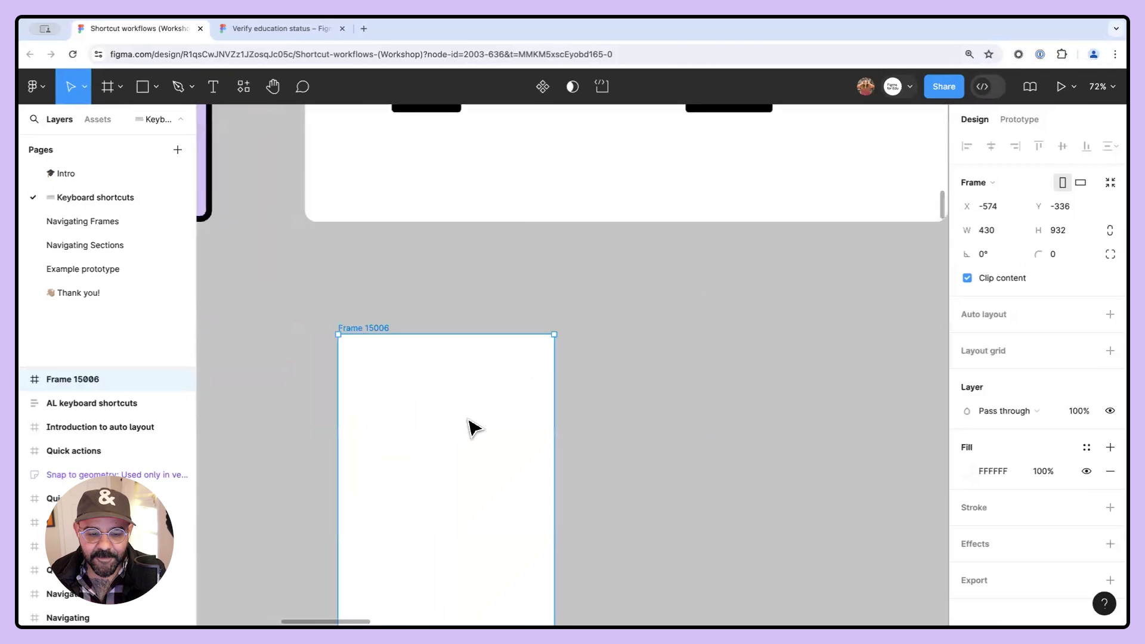
{"action": "scroll", "coordinate": [474, 427], "scroll_direction": "down", "scroll_amount": 4}
{"action": "scroll", "coordinate": [500, 468], "scroll_direction": "down", "scroll_amount": 2}
{"action": "scroll", "coordinate": [500, 467], "scroll_direction": "right", "scroll_amount": 1}
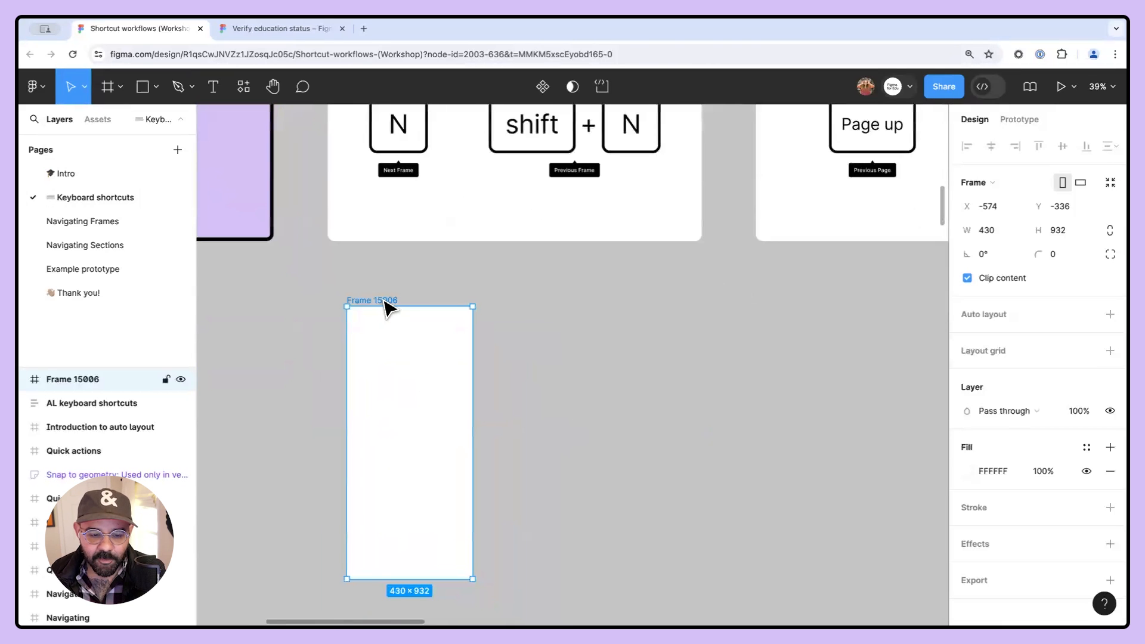
{"action": "key", "text": "Delete"}
- Draw a new frame below the slides and set it to the iPhone 14 & 15 Pro Max preset (430 × 932)
{"action": "key", "text": "f"}
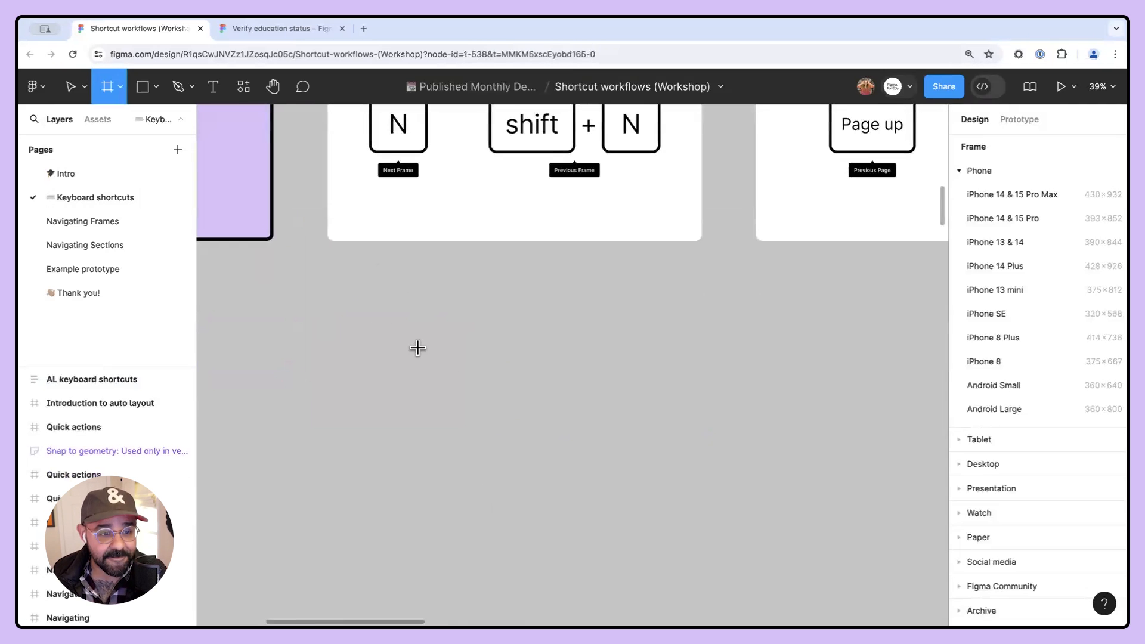
{"action": "left_click", "coordinate": [119, 87]}
{"action": "left_click", "coordinate": [119, 87]}
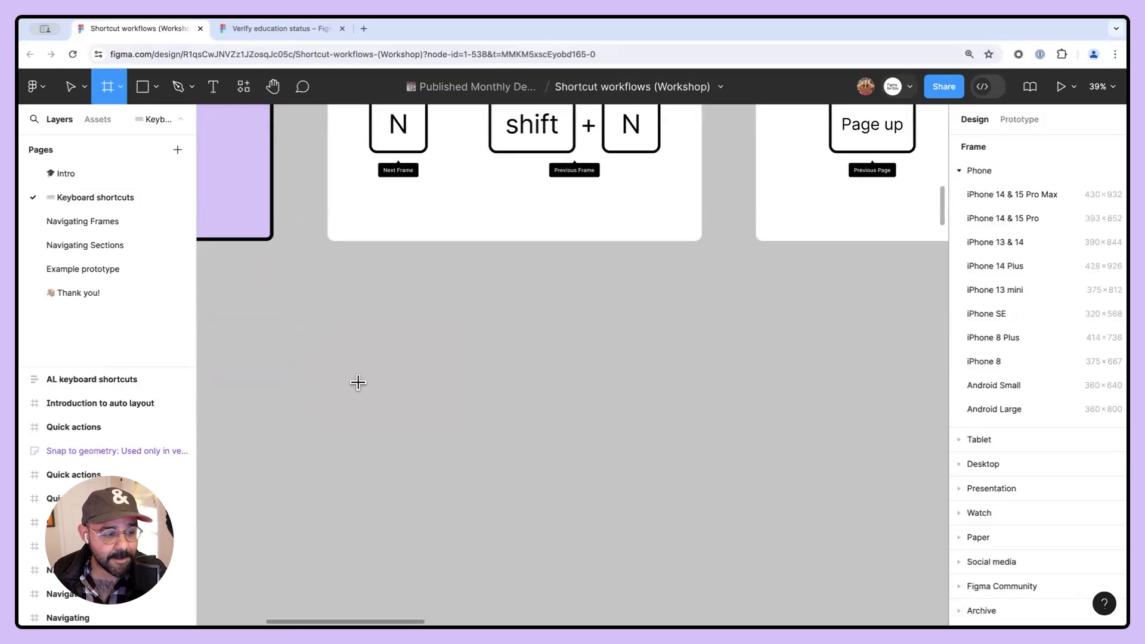
{"action": "left_click_drag", "start_coordinate": [327, 316], "coordinate": [481, 542]}
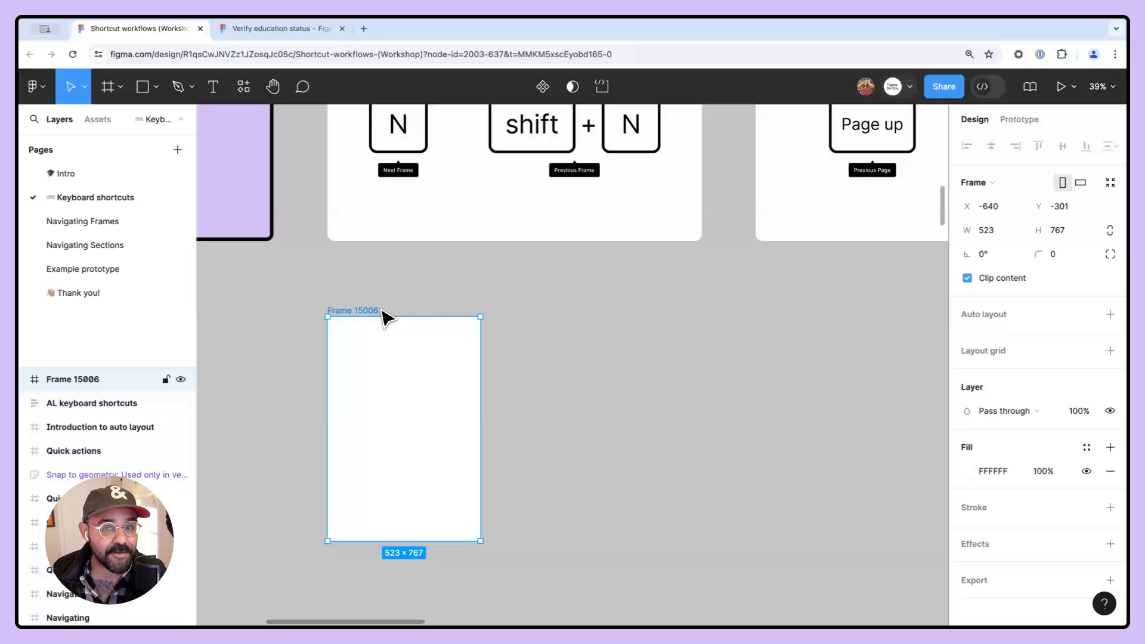
{"action": "left_click", "coordinate": [1008, 189]}
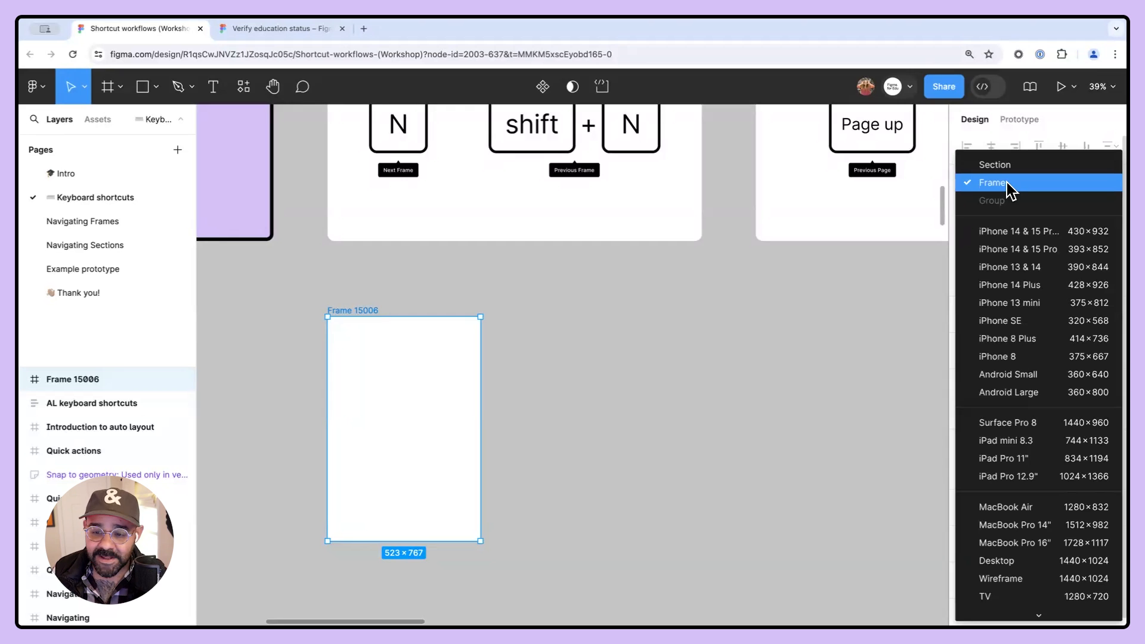
{"action": "left_click", "coordinate": [1017, 231]}
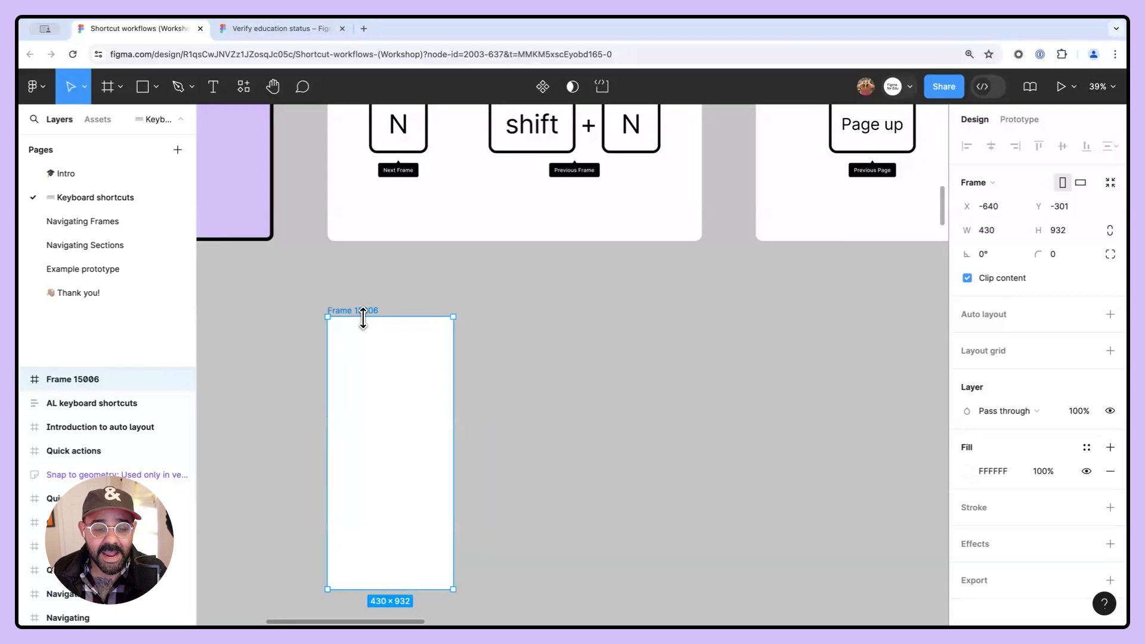
- Duplicate the phone frame twice so three frames sit side by side
{"action": "left_click", "coordinate": [485, 327]}
{"action": "left_click", "coordinate": [381, 321]}
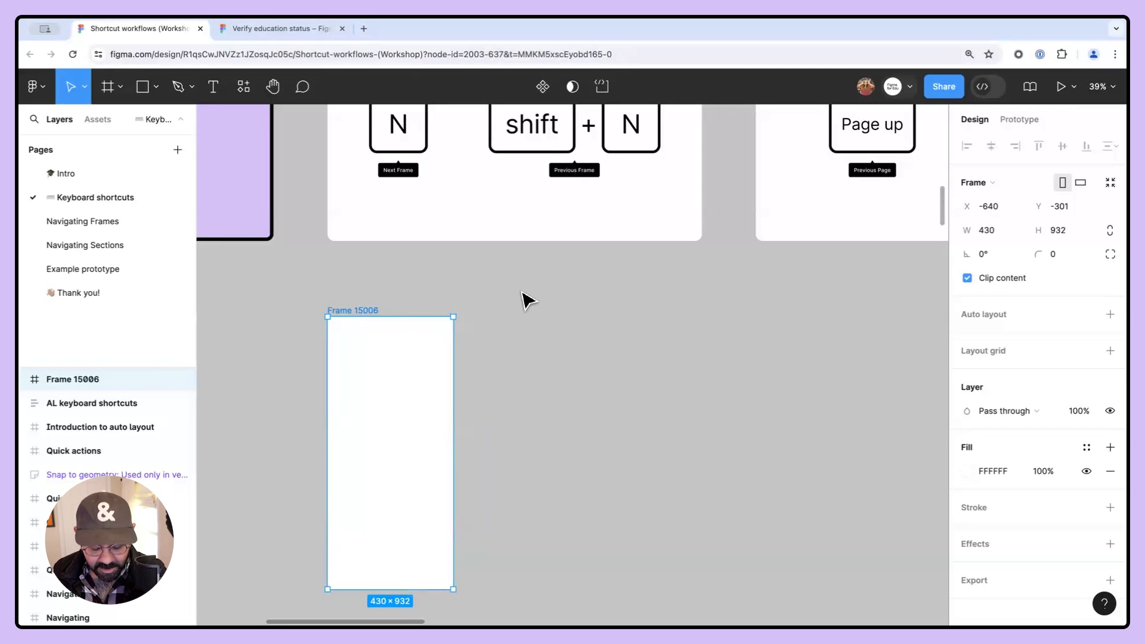
{"action": "key", "text": "super+d"}
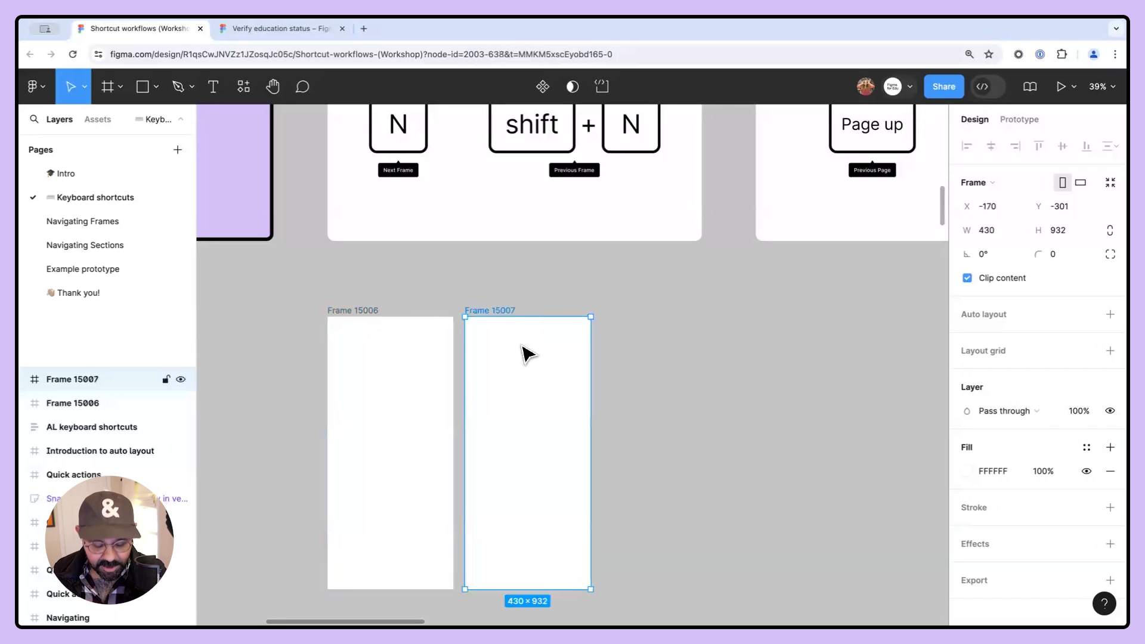
{"action": "key", "text": "super+d"}
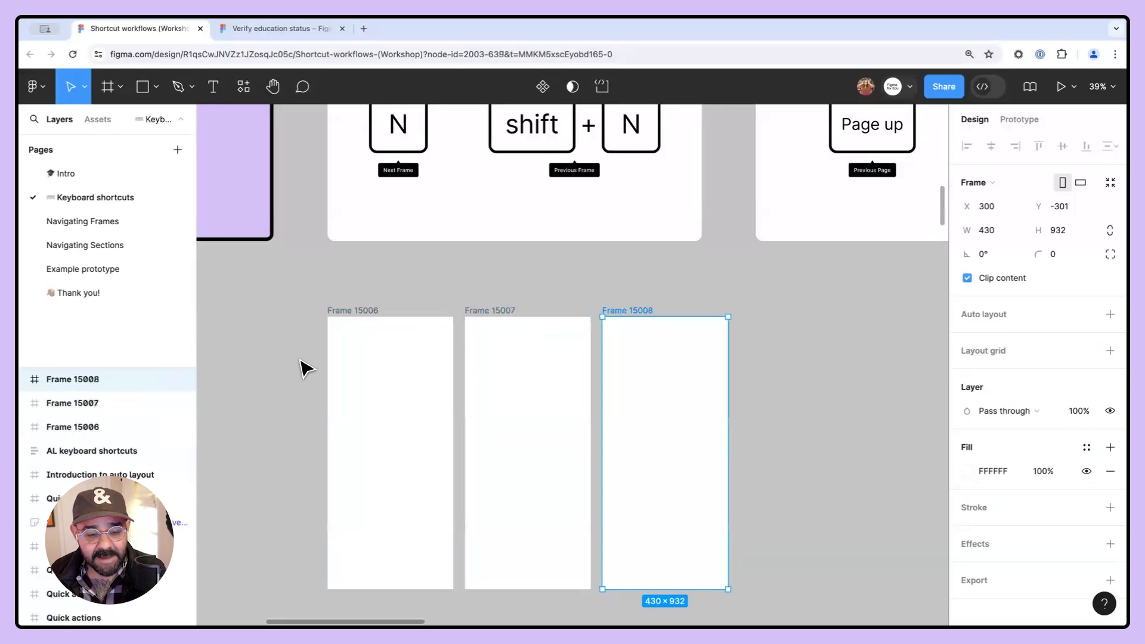
- Select the first phone frame and step through the three frames with next and previous frame navigation
{"action": "left_click", "coordinate": [385, 339]}
{"action": "scroll", "coordinate": [332, 389], "scroll_direction": "up", "scroll_amount": 3}
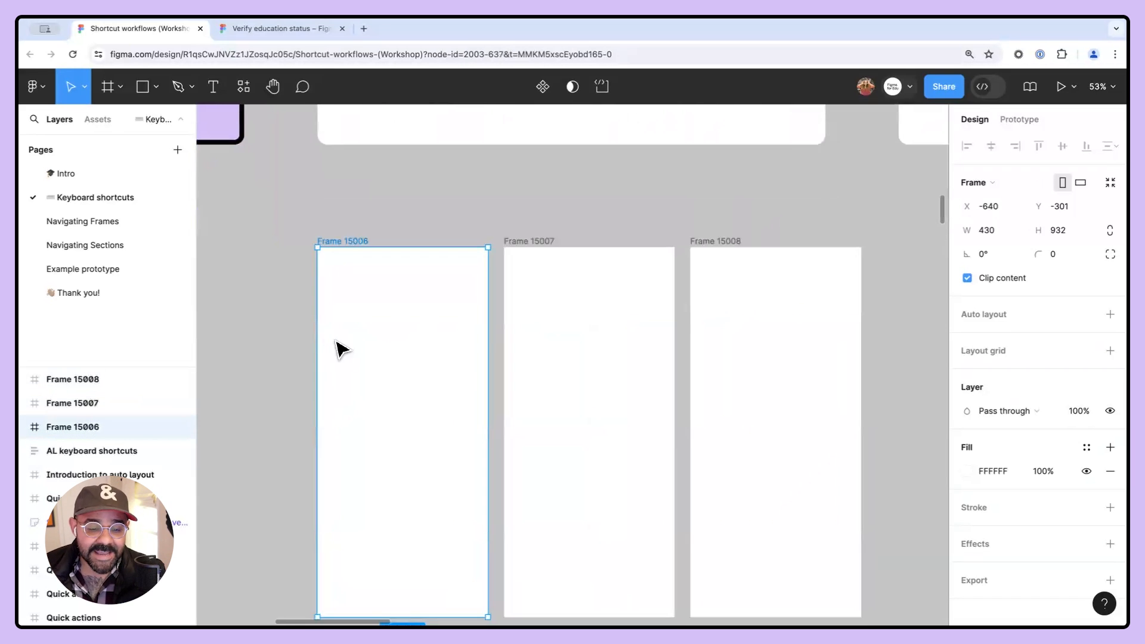
{"action": "scroll", "coordinate": [339, 347], "scroll_direction": "down", "scroll_amount": 5}
{"action": "scroll", "coordinate": [413, 263], "scroll_direction": "up", "scroll_amount": 2}
{"action": "scroll", "coordinate": [411, 287], "scroll_direction": "up", "scroll_amount": 5}
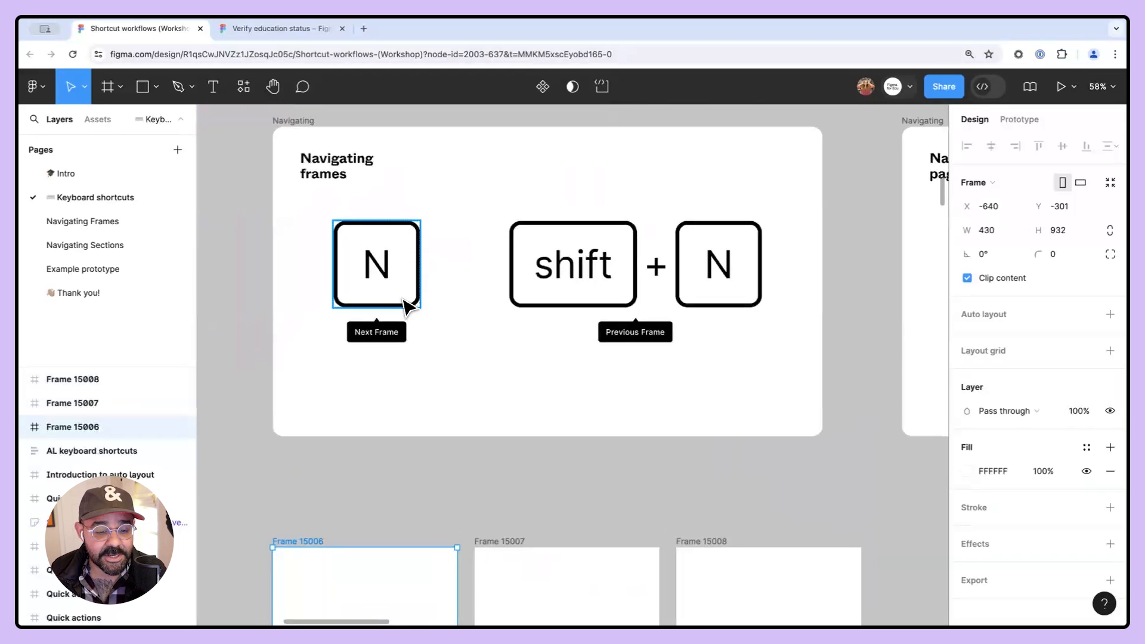
{"action": "scroll", "coordinate": [608, 378], "scroll_direction": "down", "scroll_amount": 2}
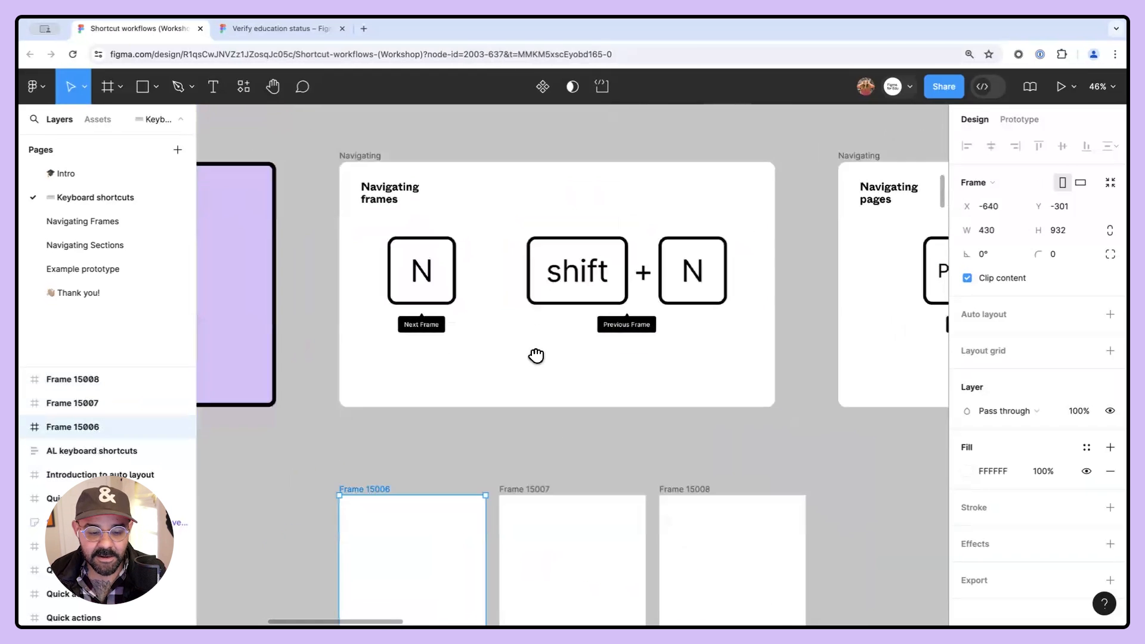
{"action": "scroll", "coordinate": [537, 355], "scroll_direction": "down", "scroll_amount": 3}
{"action": "left_click_drag", "start_coordinate": [370, 437], "coordinate": [382, 363]}
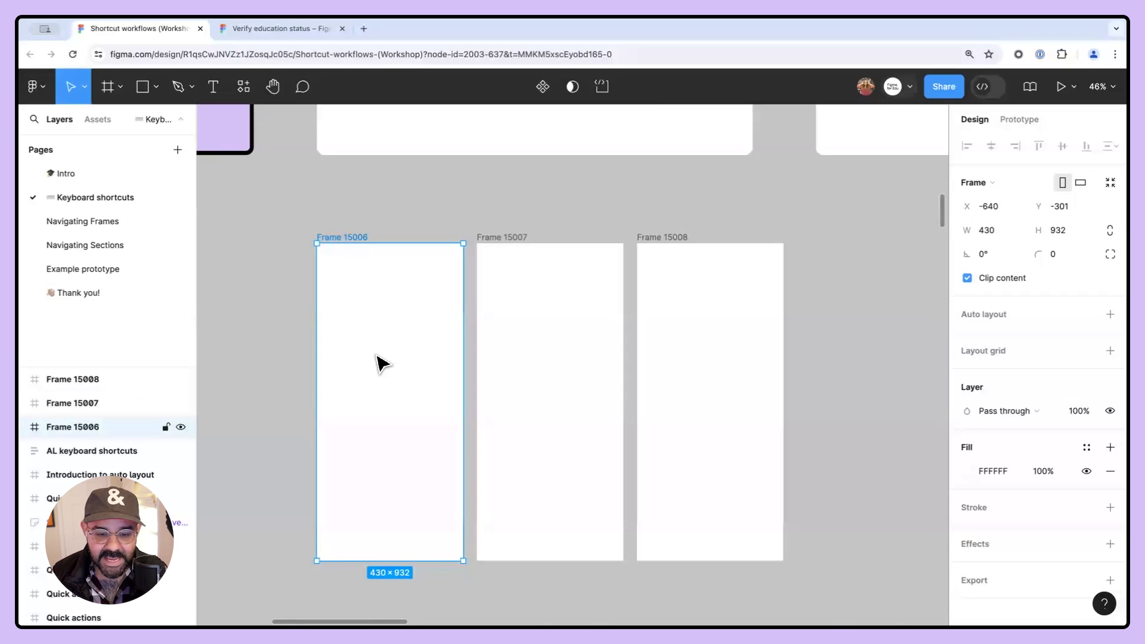
{"action": "key", "text": "n"}
{"action": "key", "text": "n"}
{"action": "key", "text": "shift+n"}
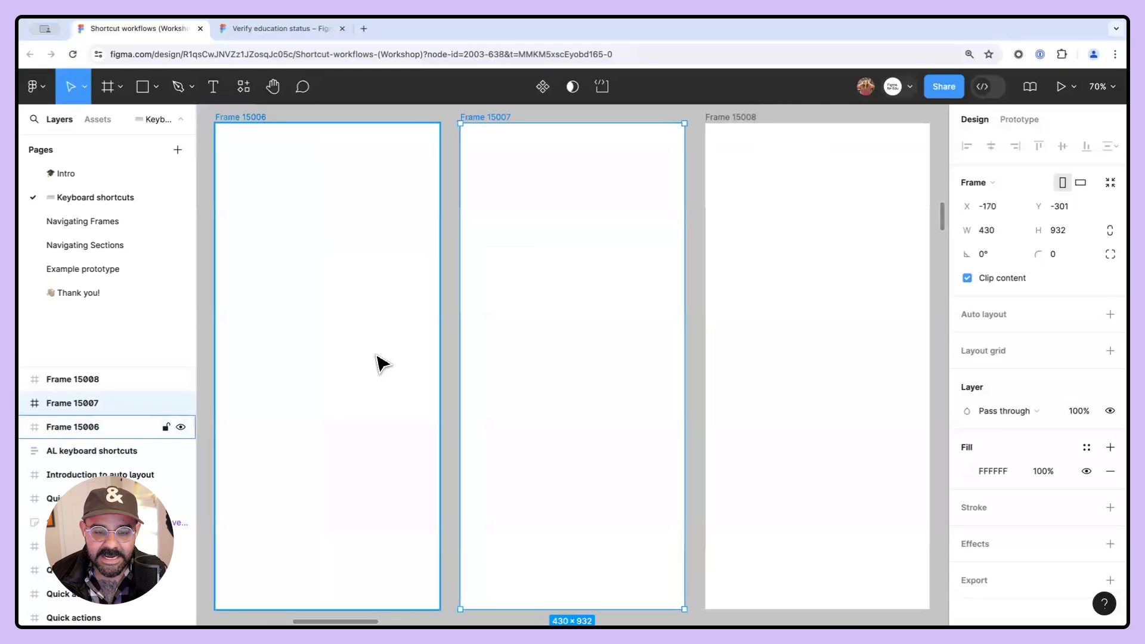
{"action": "key", "text": "shift+n"}
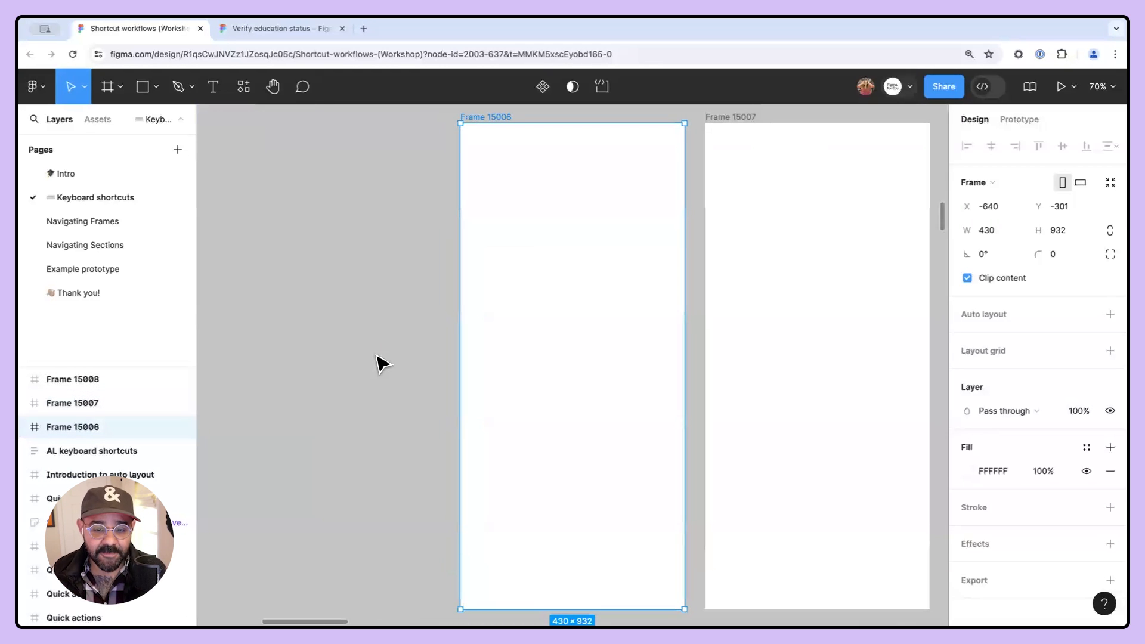
{"action": "scroll", "coordinate": [353, 369], "scroll_direction": "down", "scroll_amount": 3}
{"action": "left_click_drag", "start_coordinate": [510, 376], "coordinate": [457, 374]}
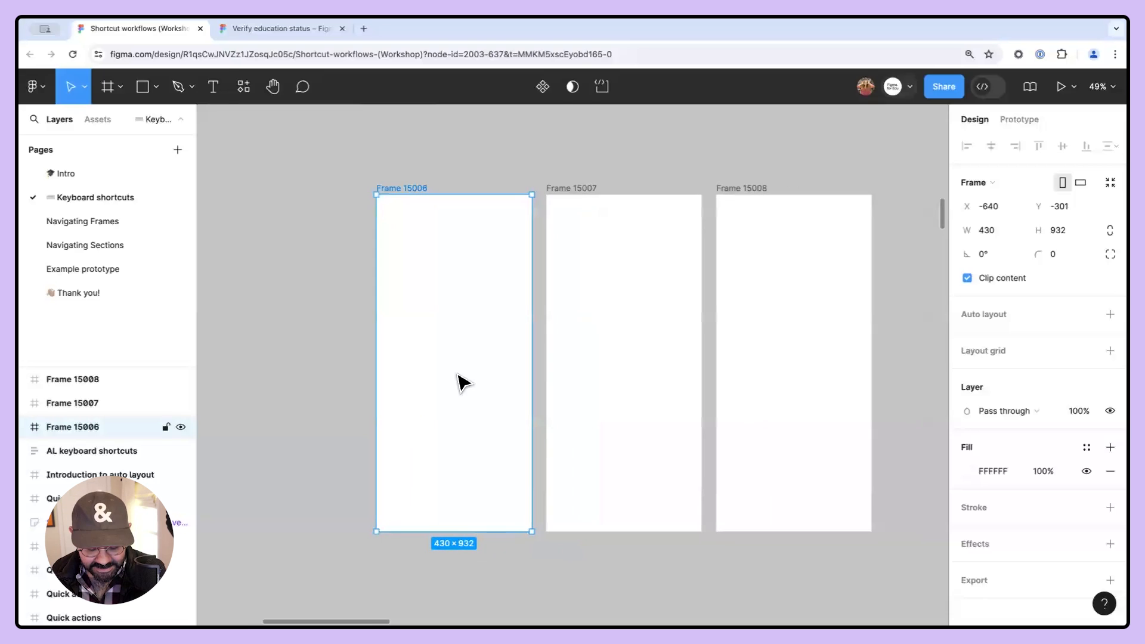
- Add a text layer reading 1 in the first phone frame and scale it up
{"action": "key", "text": "t"}
{"action": "left_click", "coordinate": [446, 372]}
{"action": "type", "text": "1"}
{"action": "left_click", "coordinate": [673, 383]}
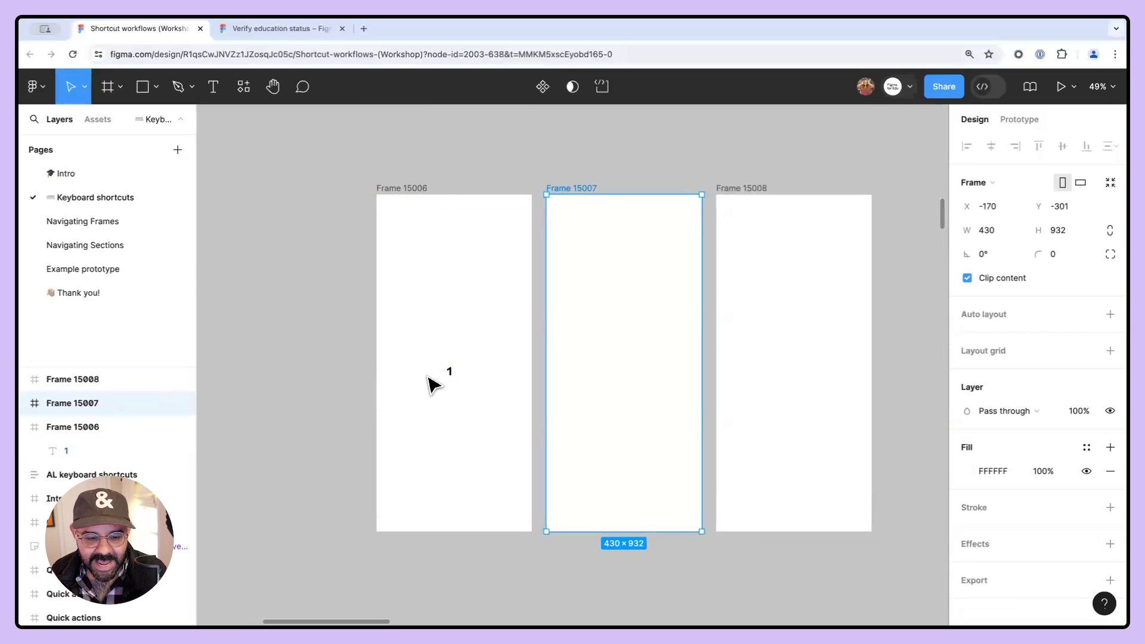
{"action": "mouse_move", "coordinate": [451, 372]}
{"action": "left_mouse_down"}
{"action": "mouse_move", "coordinate": [452, 358]}
{"action": "mouse_move", "coordinate": [468, 367]}
{"action": "mouse_move", "coordinate": [455, 370]}
{"action": "mouse_move", "coordinate": [464, 365]}
{"action": "left_mouse_up"}
{"action": "key", "text": "k"}
- Copy the number into the second phone frame and change its text to 2
{"action": "key", "text": "ctrl+c"}
{"action": "left_click", "coordinate": [647, 362]}
{"action": "key", "text": "ctrl+v"}
{"action": "double_click", "coordinate": [626, 370]}
{"action": "type", "text": "2"}
{"action": "left_click", "coordinate": [624, 440]}
- Copy the 2 into the third phone frame and change its text to 3
{"action": "left_click", "coordinate": [633, 371]}
{"action": "key", "text": "ctrl+c"}
{"action": "left_click", "coordinate": [779, 372]}
{"action": "key", "text": "ctrl+v"}
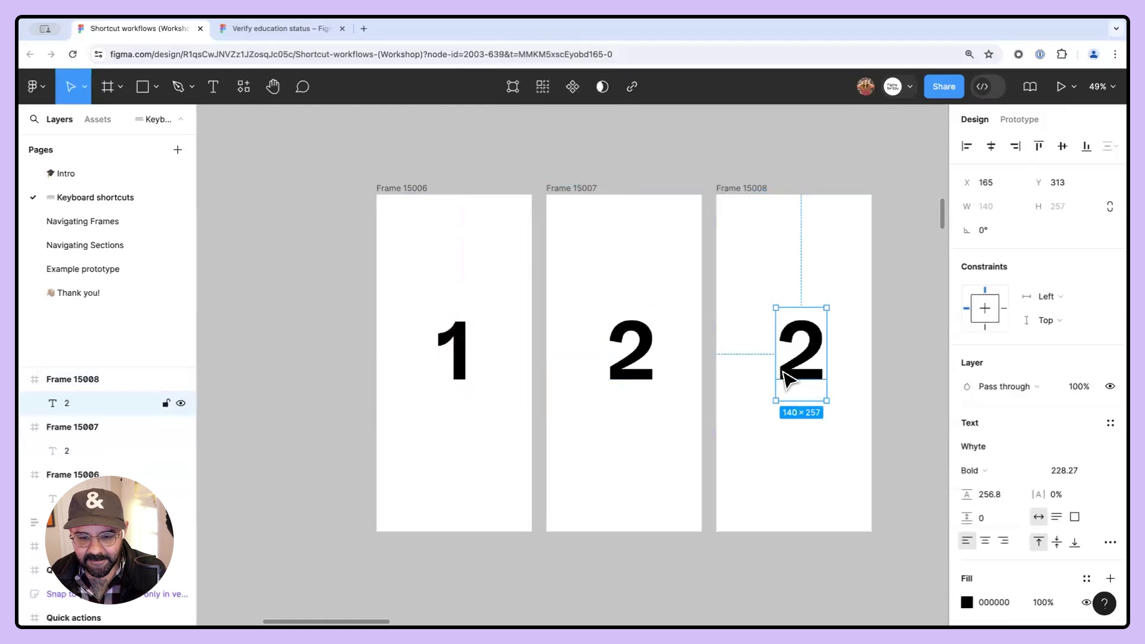
{"action": "double_click", "coordinate": [799, 371]}
{"action": "double_click", "coordinate": [799, 364]}
{"action": "type", "text": "3"}
{"action": "key", "text": "Escape"}
{"action": "left_click", "coordinate": [652, 376]}
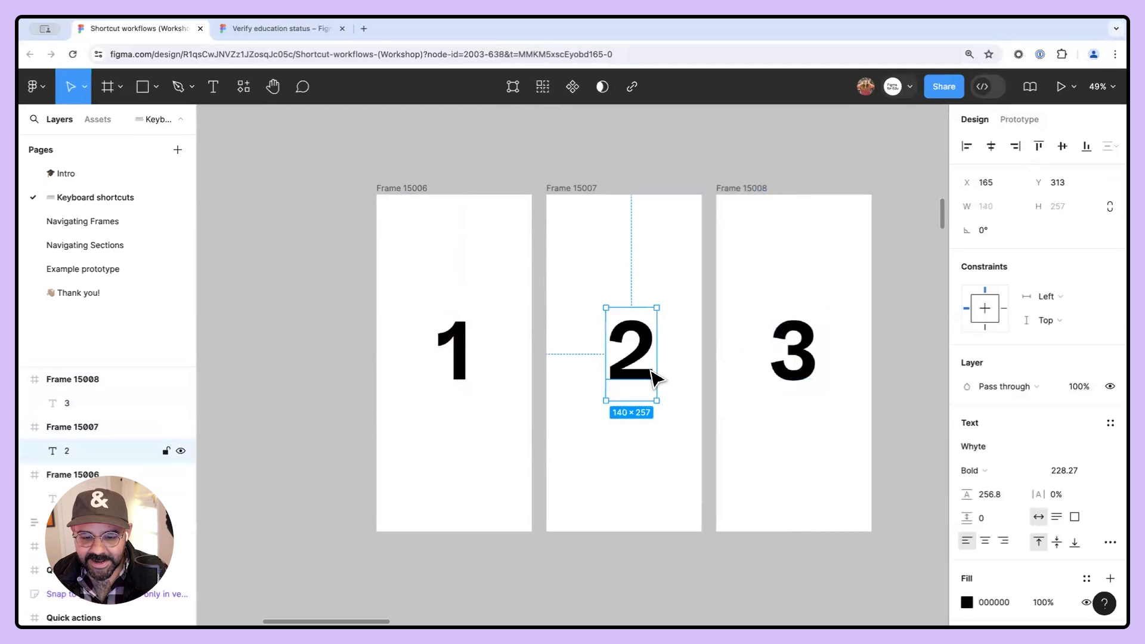
- Select the first phone frame and move back and forth through the three phone frames with next and previous frame navigation
{"action": "left_click", "coordinate": [549, 421]}
{"action": "scroll", "coordinate": [549, 422], "scroll_direction": "right", "scroll_amount": 2}
{"action": "left_click", "coordinate": [373, 201]}
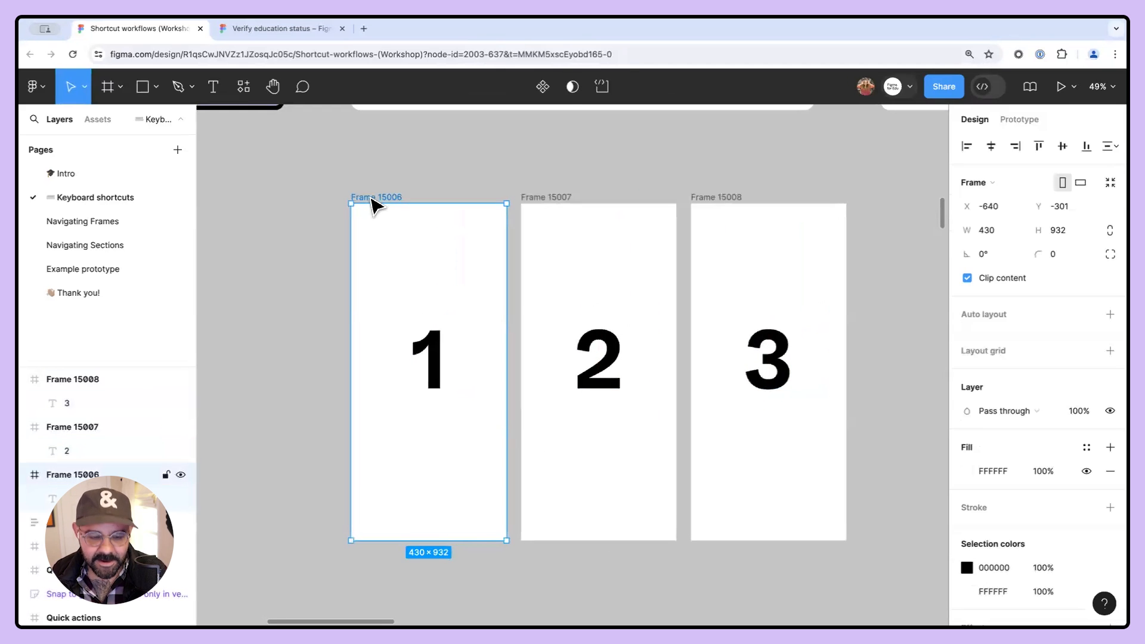
{"action": "key", "text": "n"}
{"action": "key", "text": "n"}
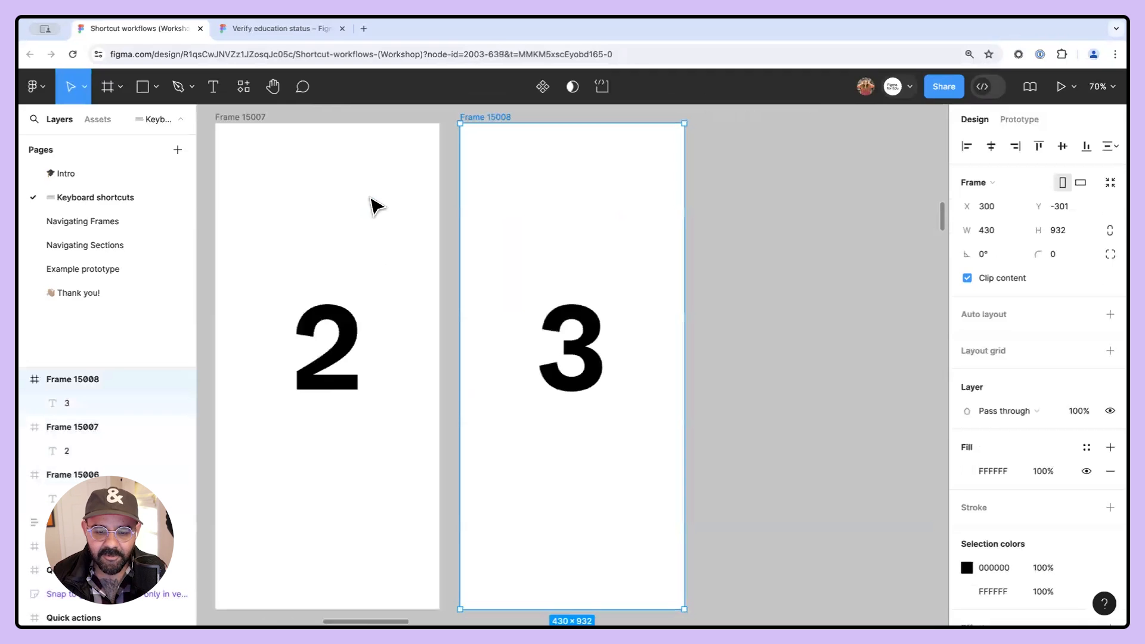
{"action": "key", "text": "n"}
{"action": "key", "text": "shift+n"}
{"action": "key", "text": "shift+n"}
{"action": "key", "text": "shift+n"}
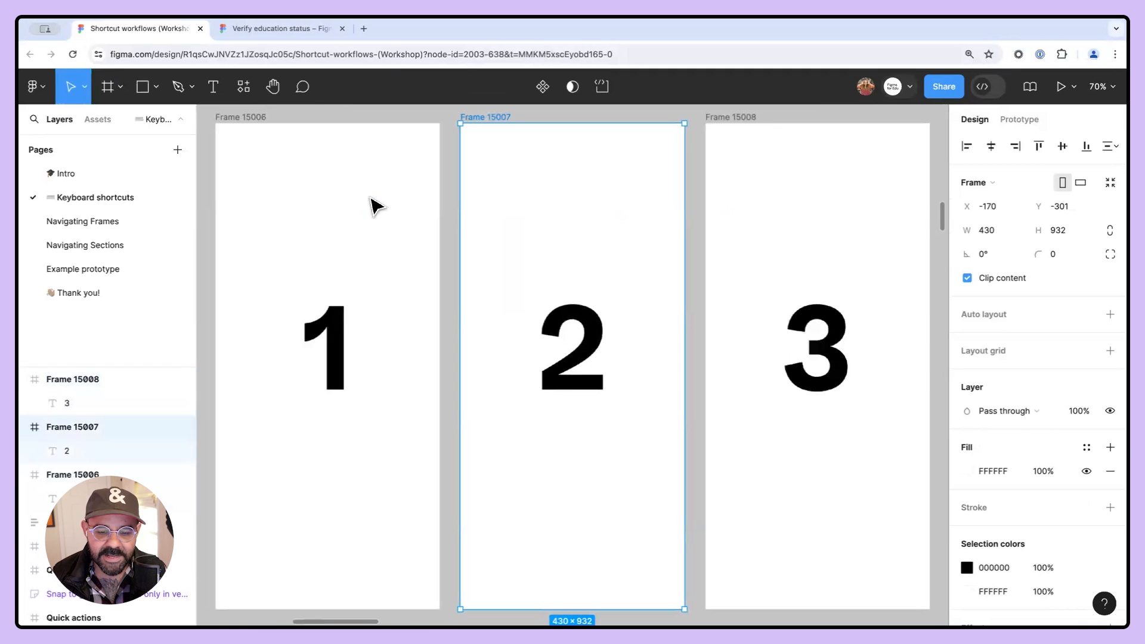
{"action": "key", "text": "n"}
{"action": "key", "text": "n"}
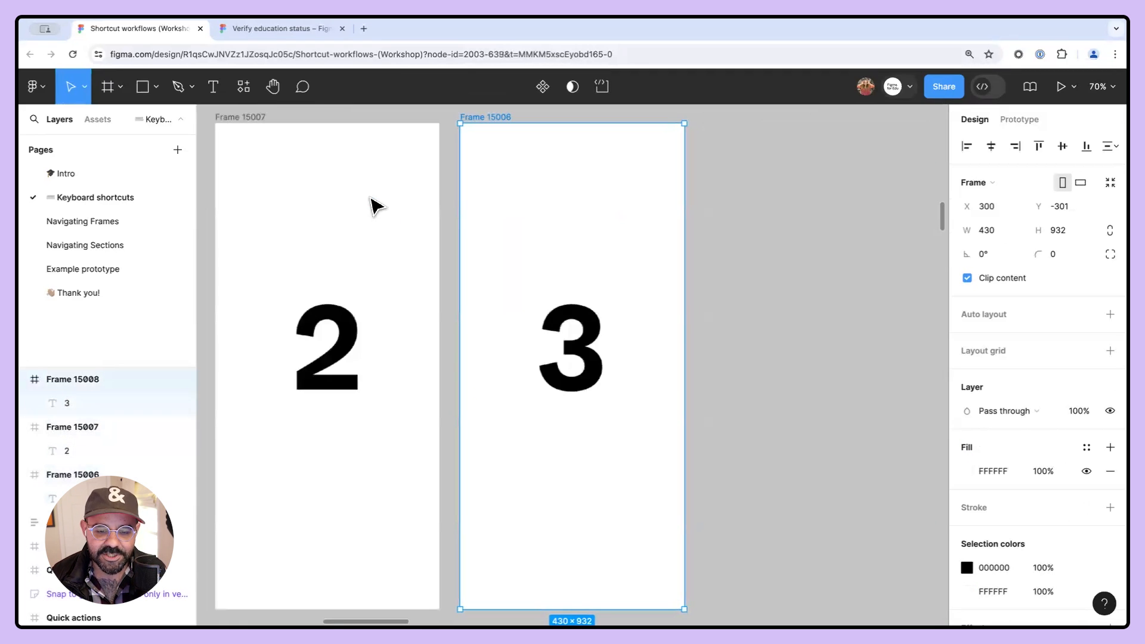
{"action": "key", "text": "shift+n"}
{"action": "key", "text": "shift+n"}
- Select the three numbered phone frames and delete them
{"action": "scroll", "coordinate": [340, 241], "scroll_direction": "down", "scroll_amount": 5}
{"action": "left_click_drag", "start_coordinate": [358, 172], "coordinate": [754, 452]}
{"action": "key", "text": "Delete"}
{"action": "left_click_drag", "start_coordinate": [548, 146], "coordinate": [568, 455]}
{"action": "scroll", "coordinate": [555, 334], "scroll_direction": "up", "scroll_amount": 1}
{"action": "scroll", "coordinate": [520, 353], "scroll_direction": "down", "scroll_amount": 1}
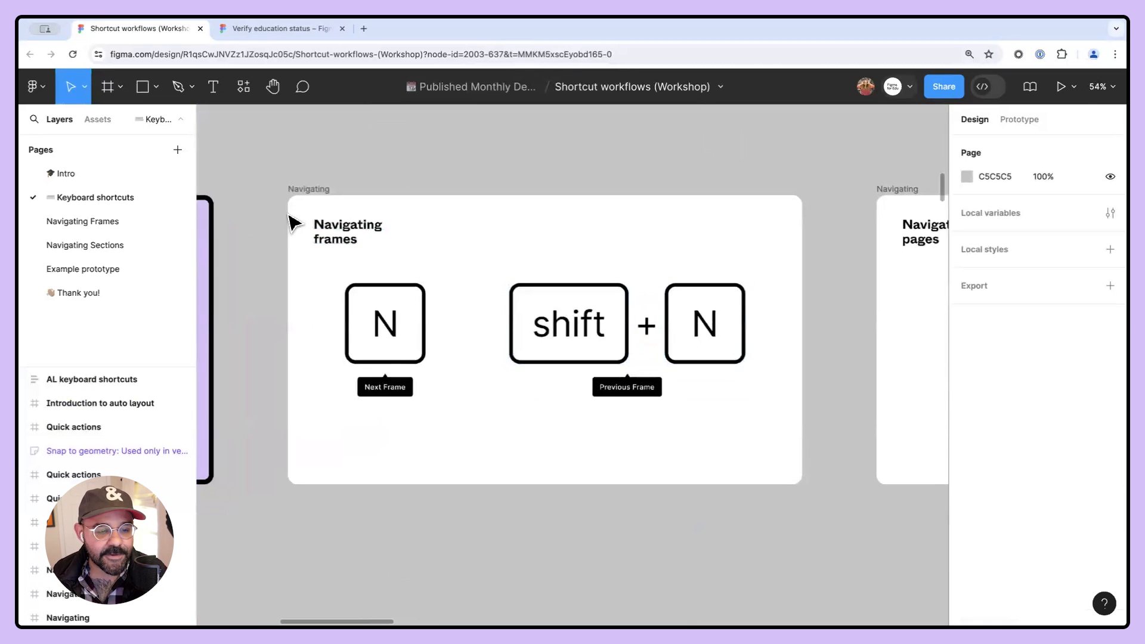
- Open the Navigating Frames page and select Frame 1
{"action": "left_click", "coordinate": [111, 223]}
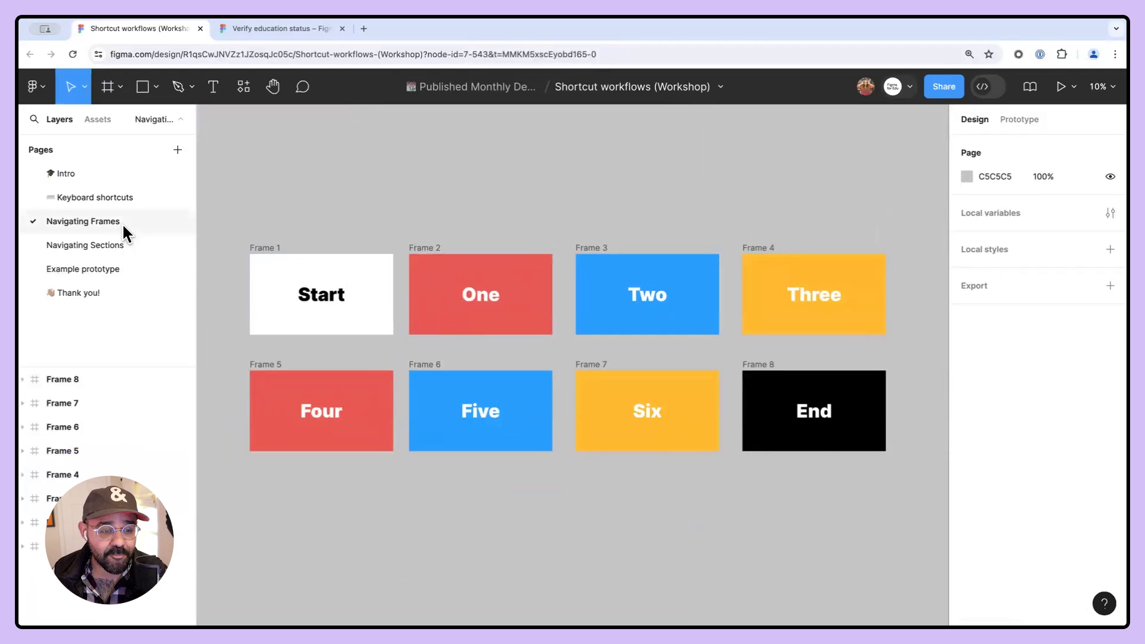
{"action": "left_click", "coordinate": [98, 205]}
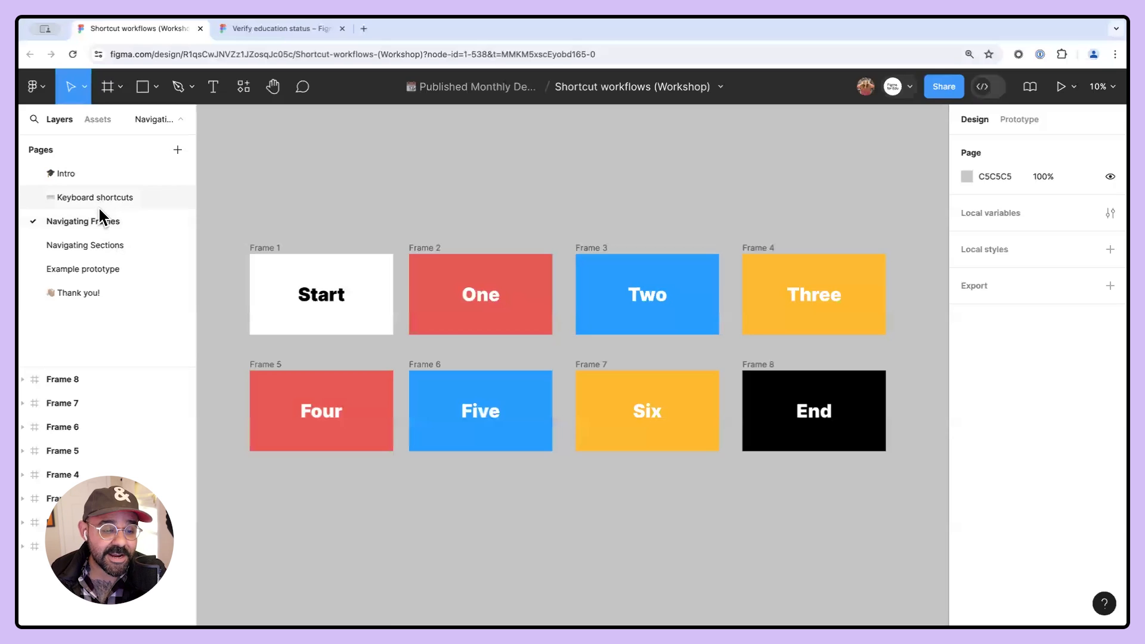
{"action": "left_click", "coordinate": [96, 213]}
{"action": "left_click", "coordinate": [103, 198]}
{"action": "left_click", "coordinate": [99, 221]}
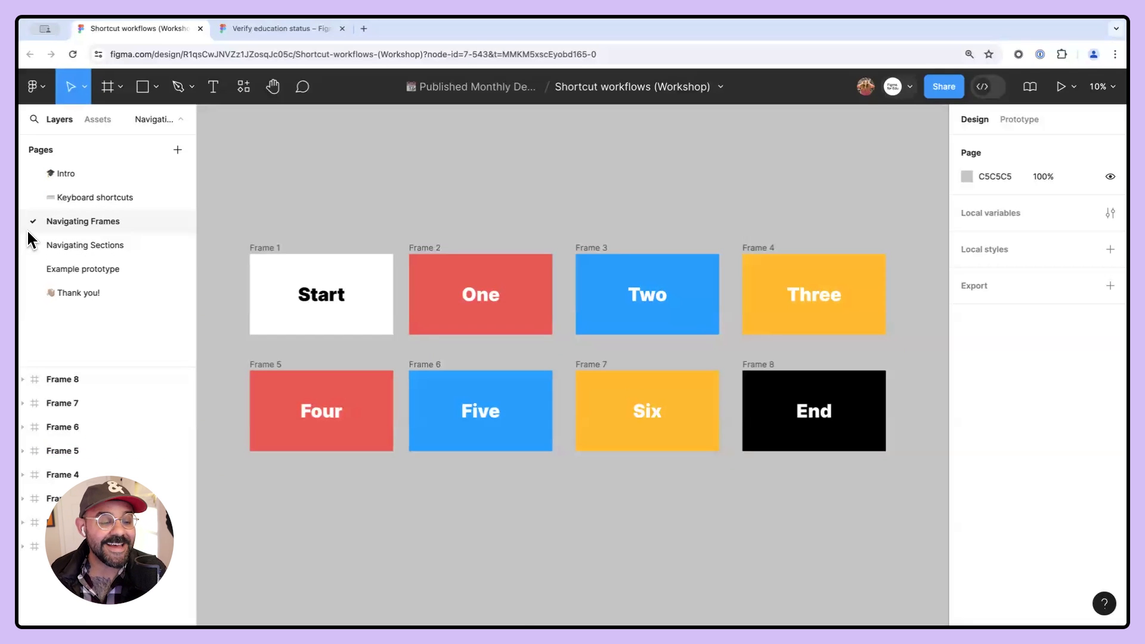
{"action": "left_click", "coordinate": [264, 247]}
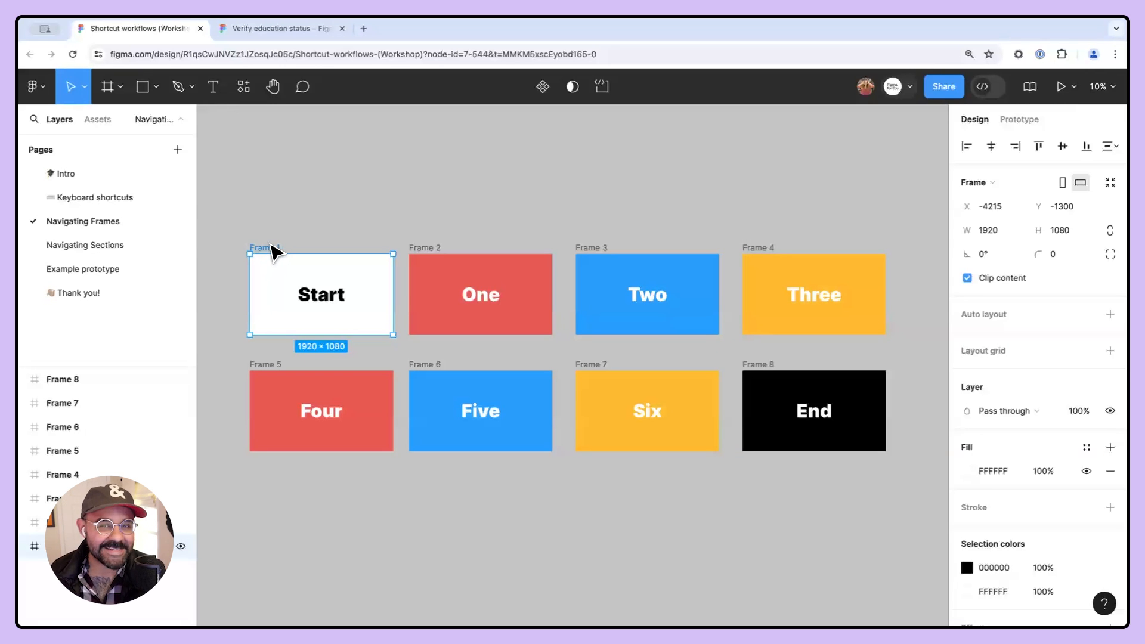
- Step forward through the eight coloured frames one at a time with next frame navigation
{"action": "key", "text": "n"}
{"action": "key", "text": "n"}
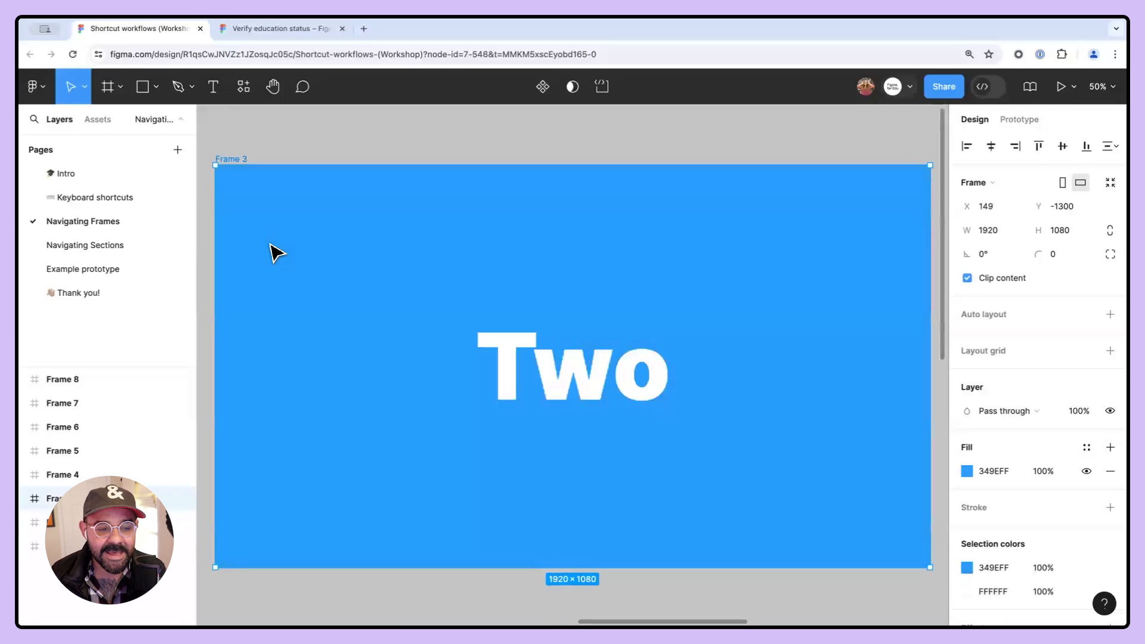
{"action": "key", "text": "n"}
{"action": "key", "text": "n"}
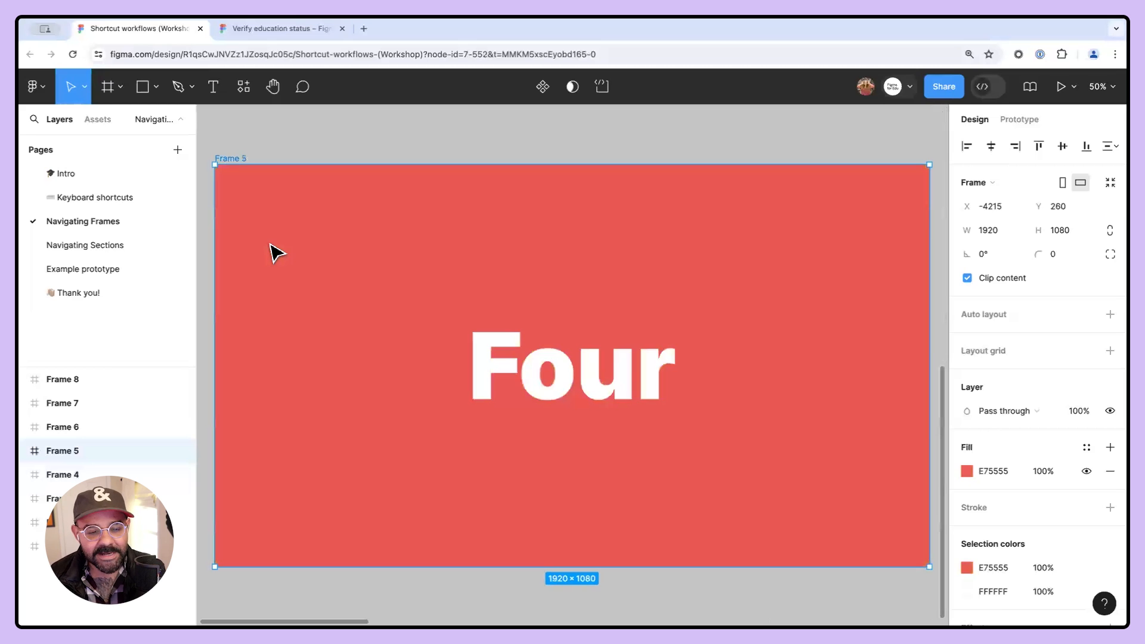
{"action": "key", "text": "n"}
{"action": "key", "text": "n"}
{"action": "key", "text": "n"}
{"action": "key", "text": "n"}
{"action": "key", "text": "n"}
{"action": "key", "text": "n"}
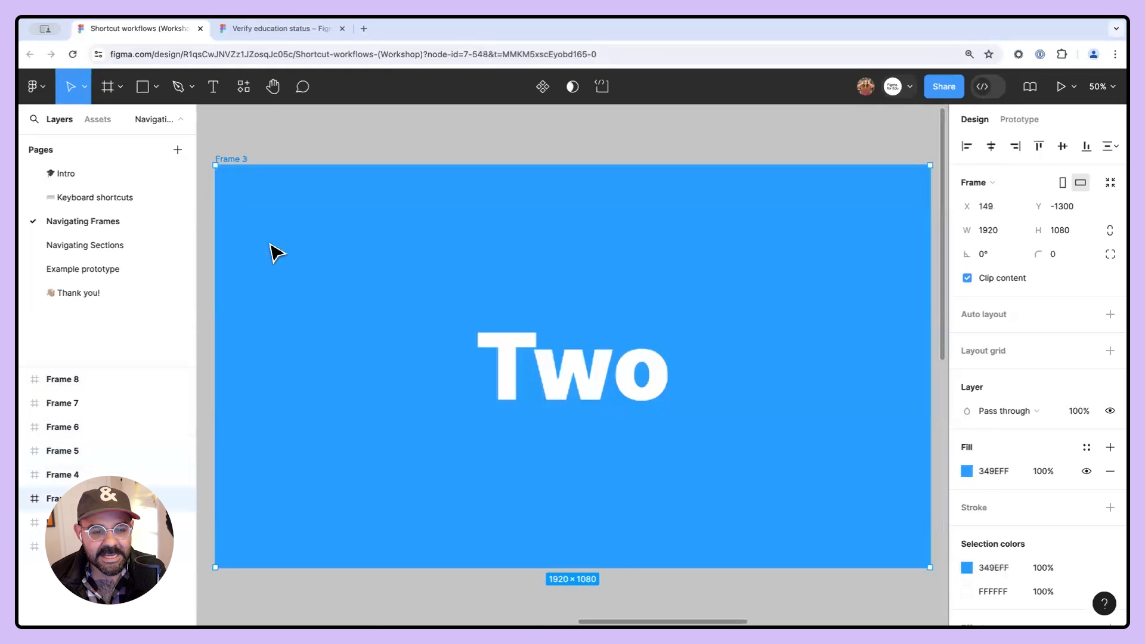
{"action": "key", "text": "n"}
{"action": "key", "text": "n"}
{"action": "key", "text": "n"}
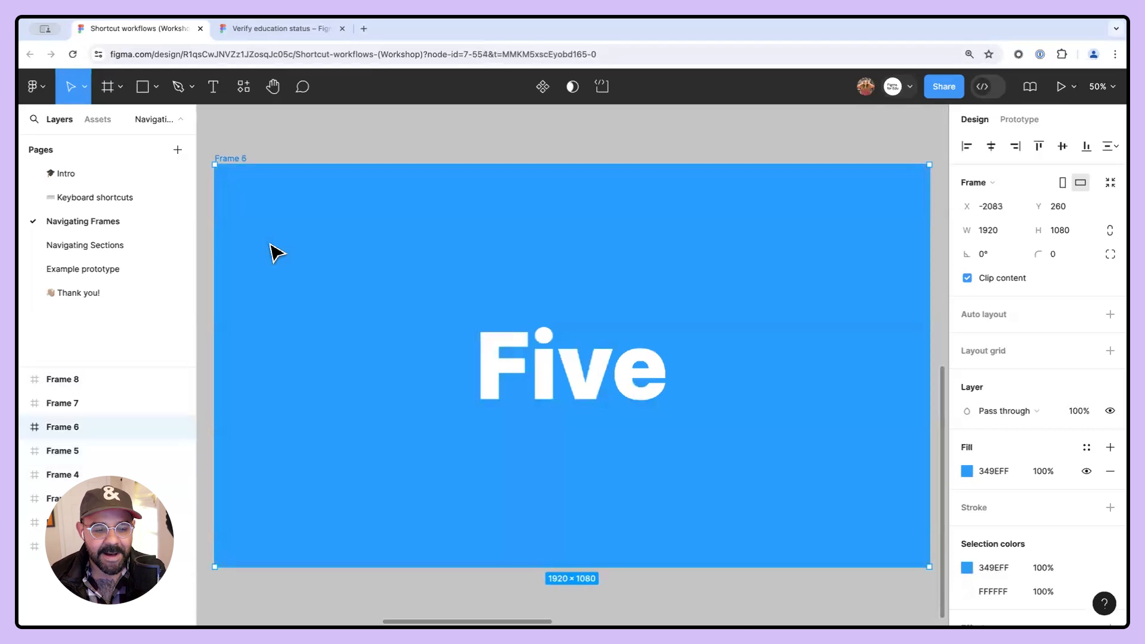
{"action": "key", "text": "n"}
{"action": "scroll", "coordinate": [325, 278], "scroll_direction": "down", "scroll_amount": 5}
{"action": "scroll", "coordinate": [323, 274], "scroll_direction": "down", "scroll_amount": 1}
{"action": "left_click_drag", "start_coordinate": [427, 301], "coordinate": [622, 354]}
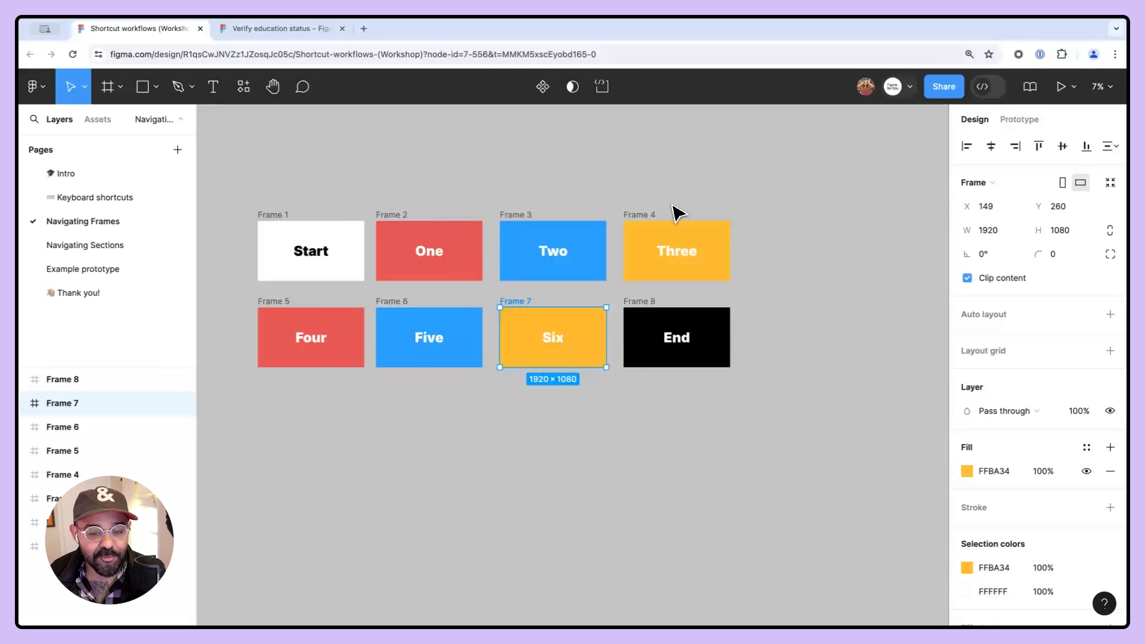
- Select Frame 1 again and step forward through the frames with next frame navigation
{"action": "left_click", "coordinate": [276, 215]}
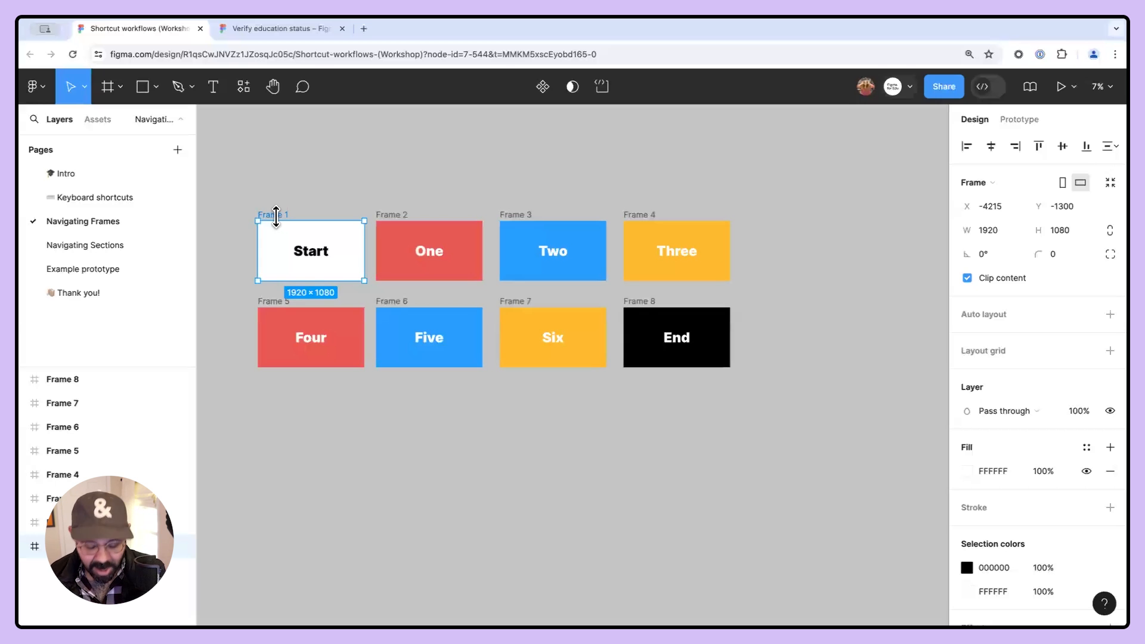
{"action": "key", "text": "n"}
{"action": "key", "text": "n"}
{"action": "key", "text": "n"}
{"action": "key", "text": "n"}
{"action": "key", "text": "n"}
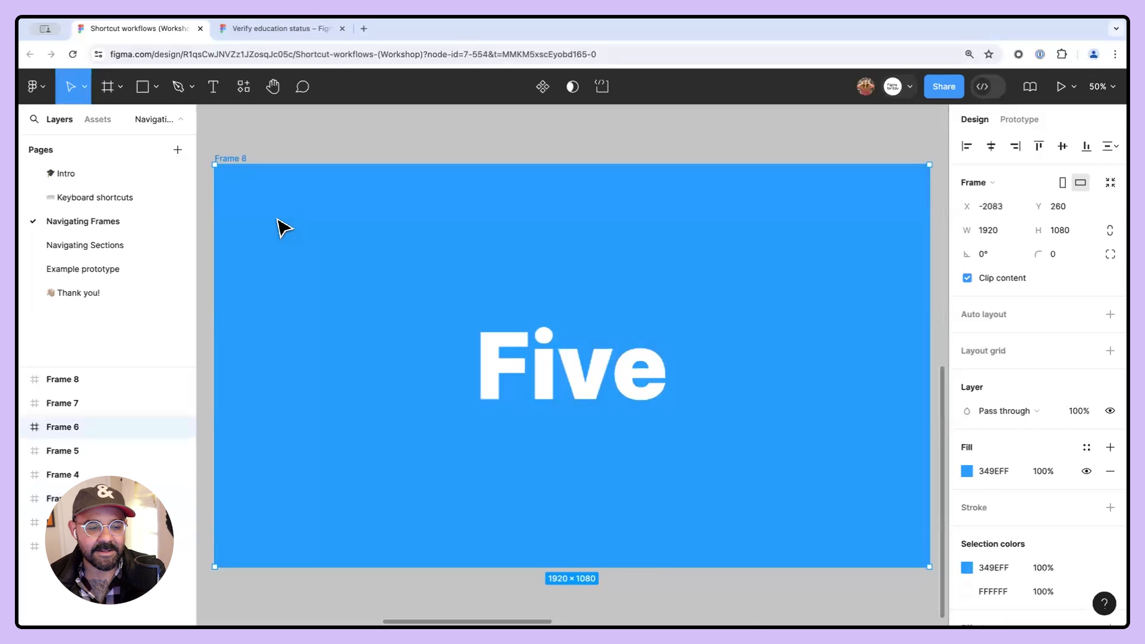
- Open the Keyboard shortcuts page and move between its slides with next and previous frame navigation
{"action": "left_click", "coordinate": [78, 197]}
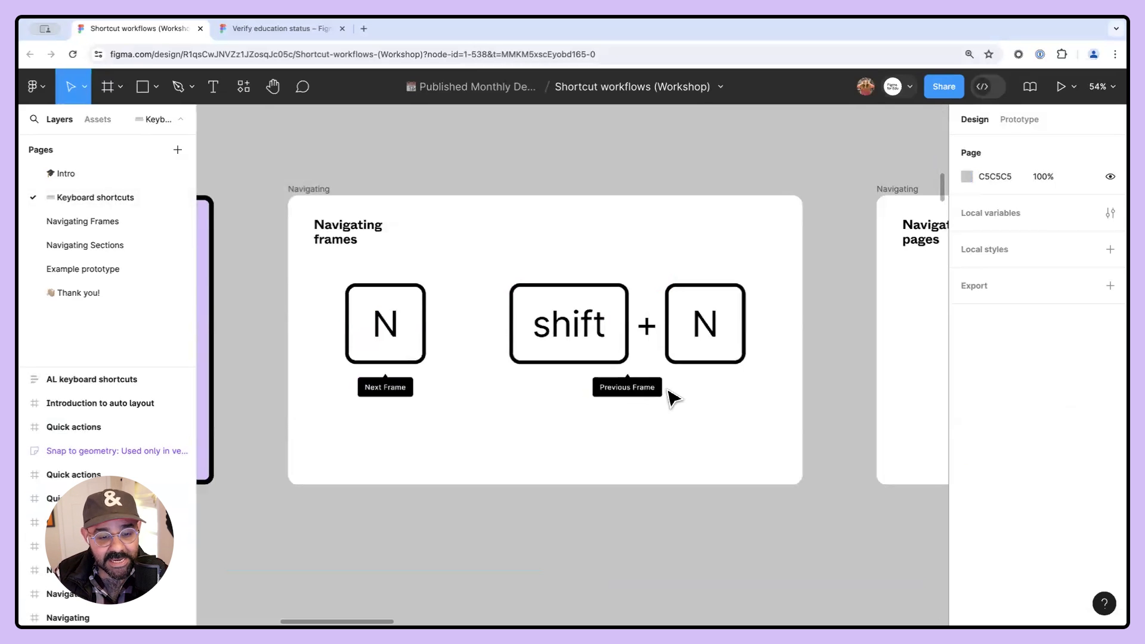
{"action": "key", "text": "n"}
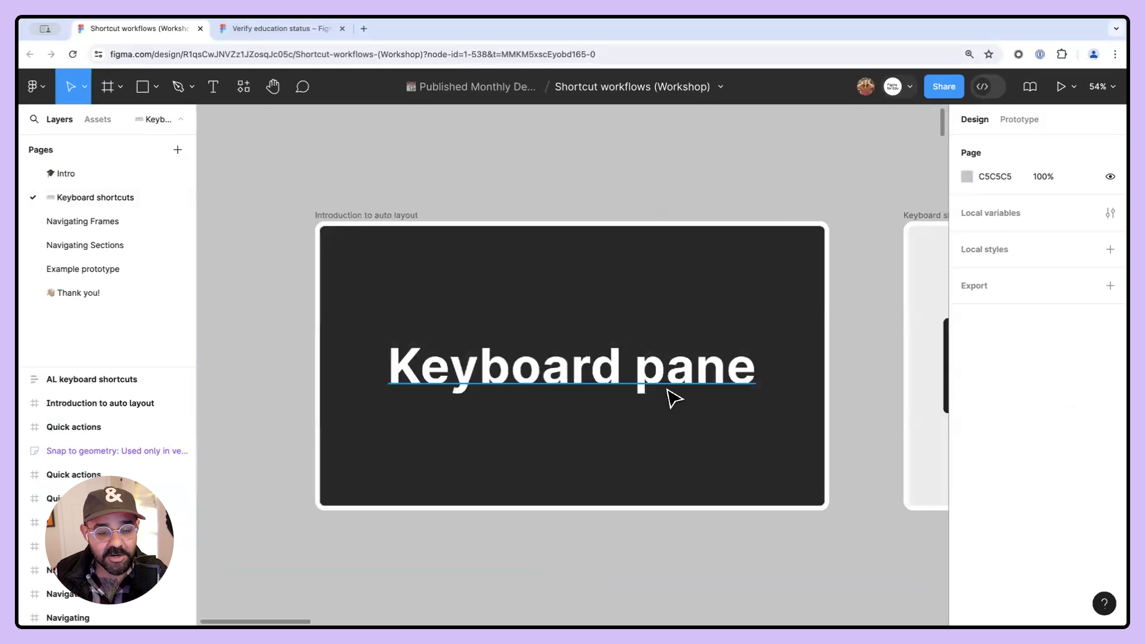
{"action": "key", "text": "n"}
{"action": "key", "text": "shift+n"}
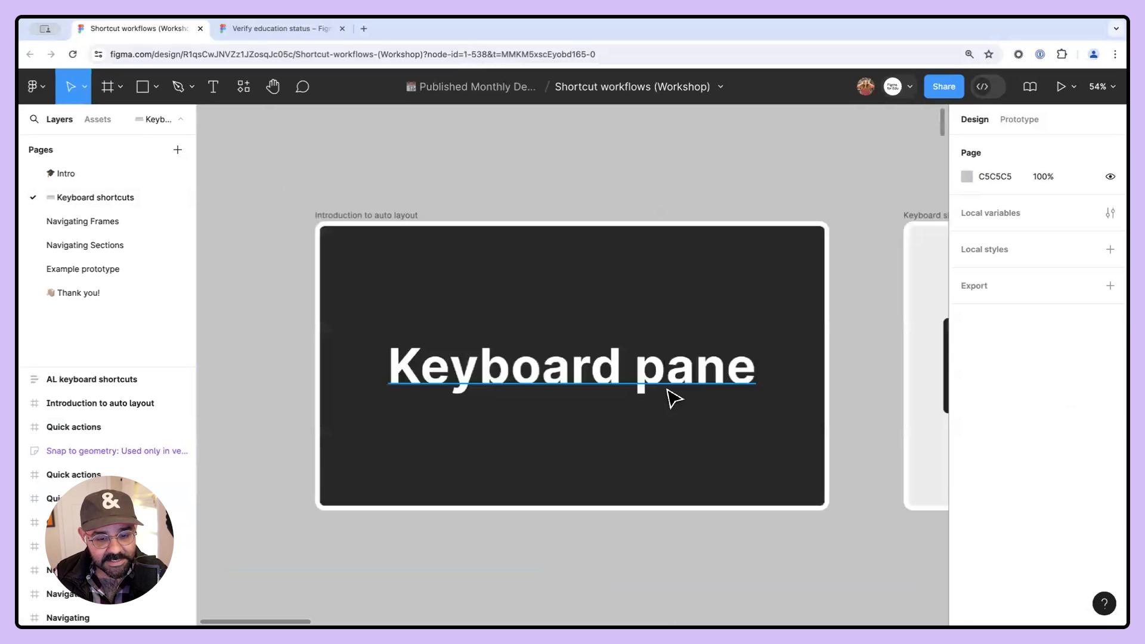
{"action": "key", "text": "n"}
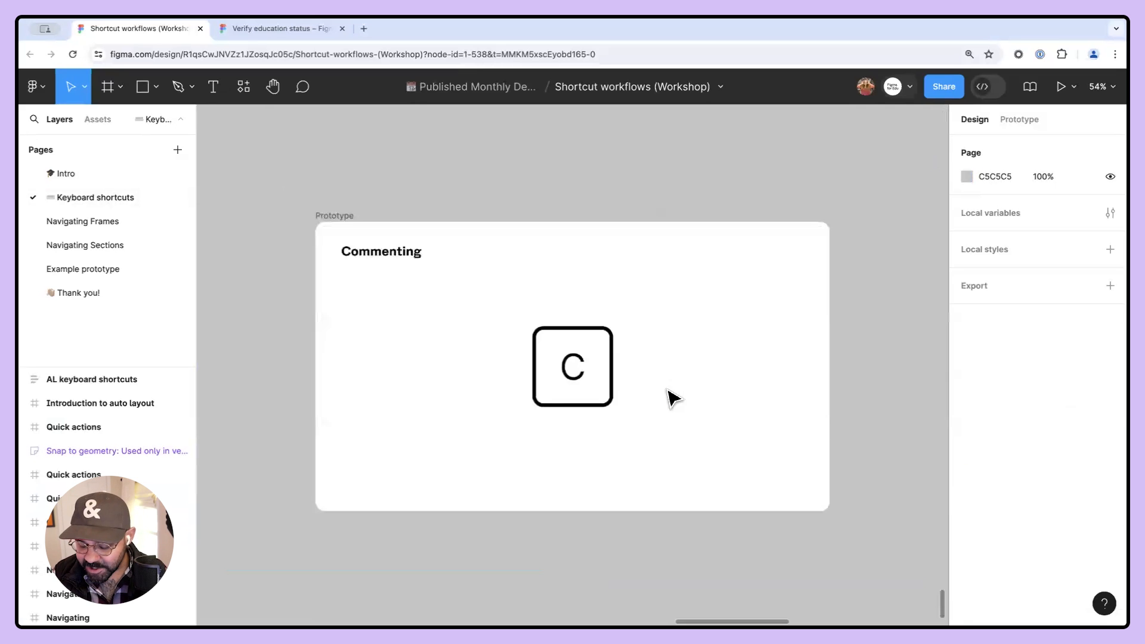
{"action": "key", "text": "shift+n"}
{"action": "key", "text": "n"}
{"action": "scroll", "coordinate": [660, 329], "scroll_direction": "down", "scroll_amount": 10}
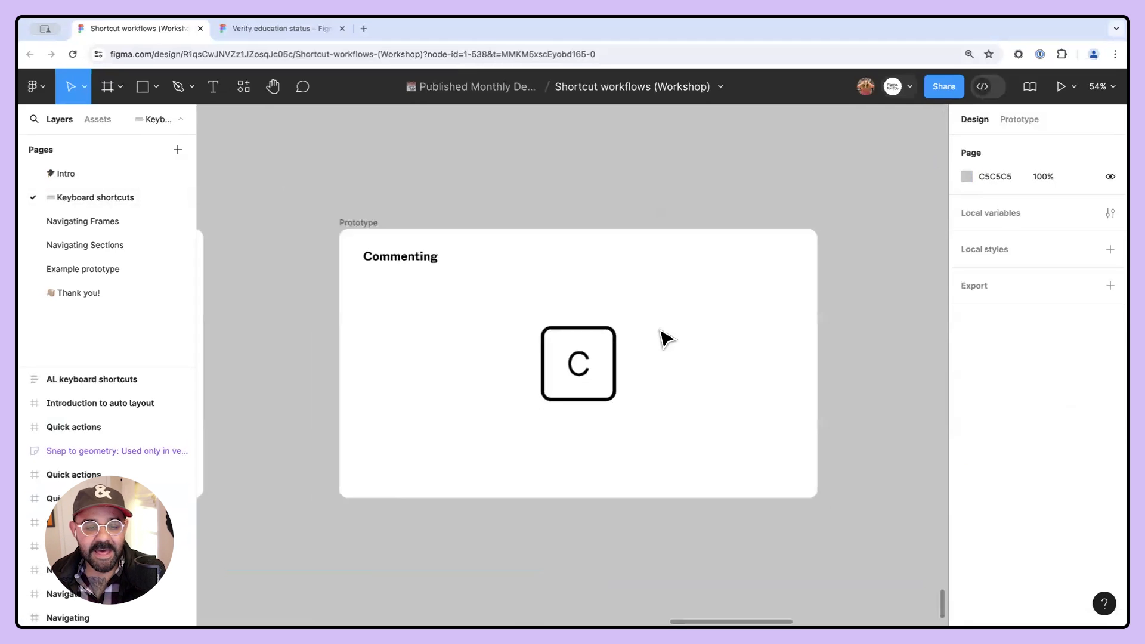
- Pan and zoom around the Keyboard shortcuts page to locate the Navigating pages slide
{"action": "left_click_drag", "start_coordinate": [467, 137], "coordinate": [539, 339]}
{"action": "left_click_drag", "start_coordinate": [507, 186], "coordinate": [501, 314]}
{"action": "scroll", "coordinate": [504, 265], "scroll_direction": "up", "scroll_amount": 5}
{"action": "left_click_drag", "start_coordinate": [499, 173], "coordinate": [516, 383]}
{"action": "left_click_drag", "start_coordinate": [511, 146], "coordinate": [518, 289]}
{"action": "scroll", "coordinate": [518, 289], "scroll_direction": "up", "scroll_amount": 5}
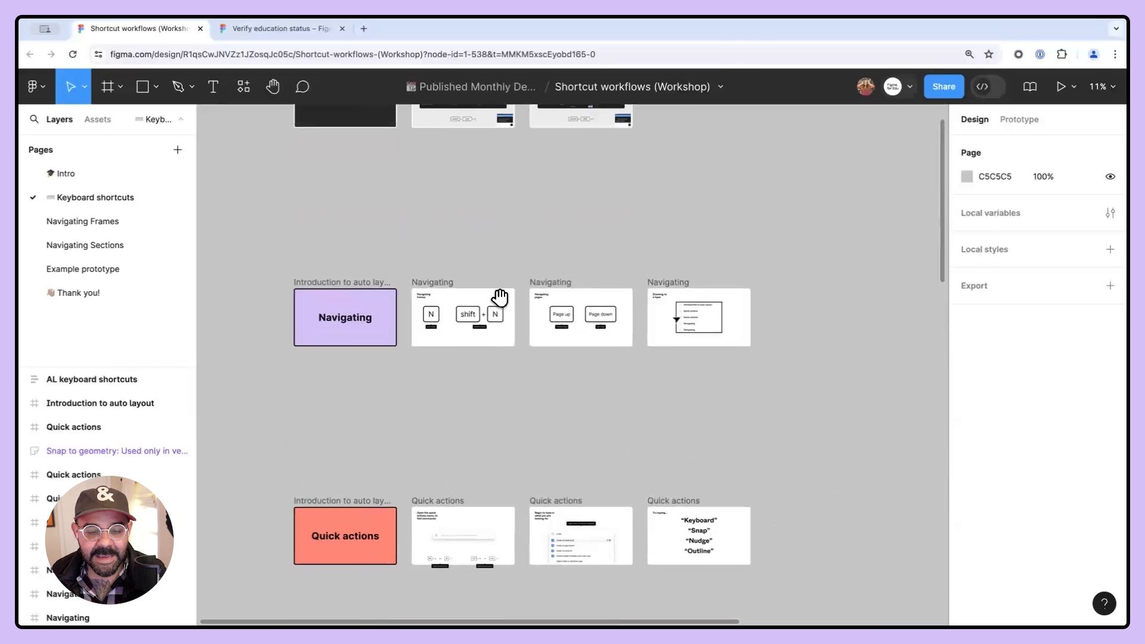
{"action": "scroll", "coordinate": [442, 329], "scroll_direction": "up", "scroll_amount": 6}
{"action": "scroll", "coordinate": [708, 334], "scroll_direction": "left", "scroll_amount": 1}
{"action": "scroll", "coordinate": [616, 327], "scroll_direction": "right", "scroll_amount": 5}
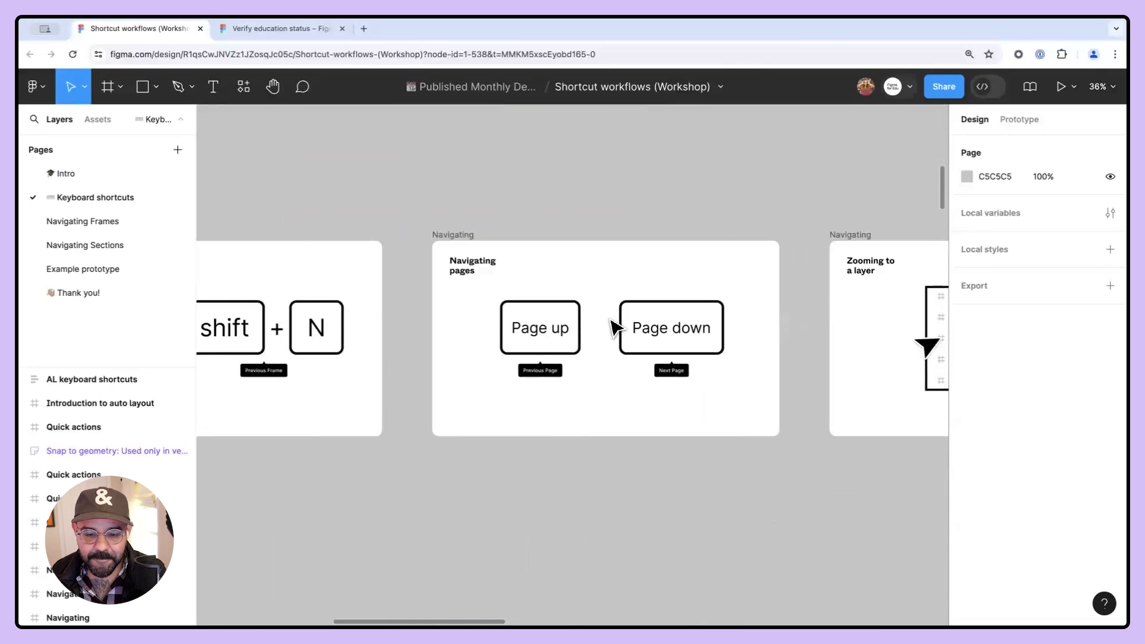
{"action": "scroll", "coordinate": [622, 316], "scroll_direction": "up", "scroll_amount": 5}
{"action": "scroll", "coordinate": [569, 313], "scroll_direction": "right", "scroll_amount": 2}
{"action": "scroll", "coordinate": [581, 301], "scroll_direction": "left", "scroll_amount": 3}
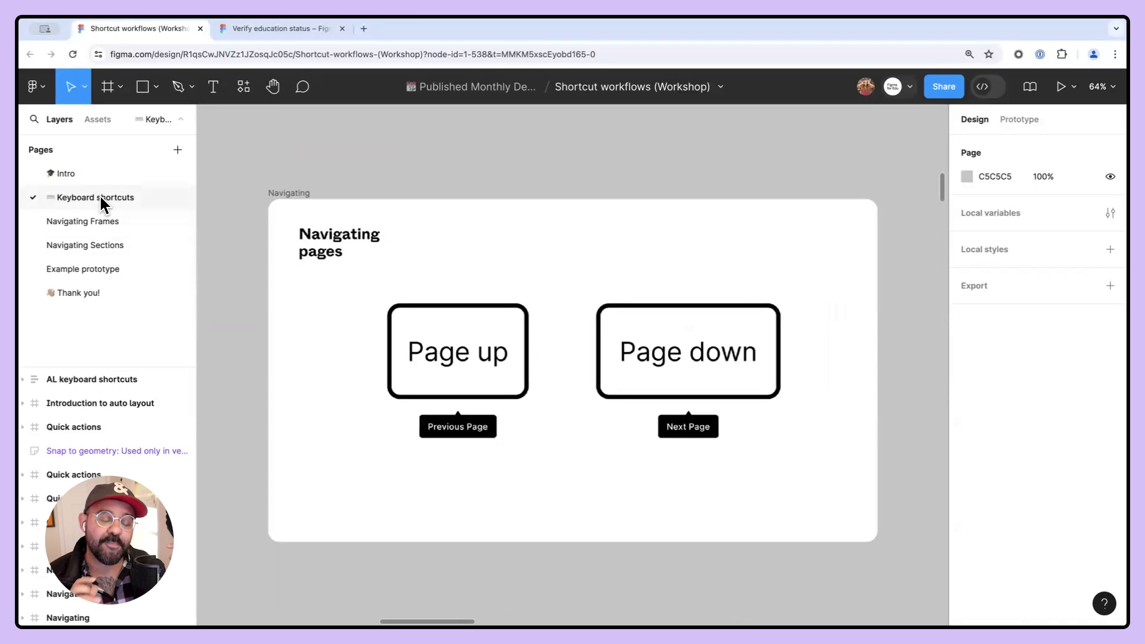
- Switch between the Intro, Keyboard shortcuts, Navigating Frames, Navigating Sections and Example prototype pages in the page list
{"action": "left_click", "coordinate": [110, 176]}
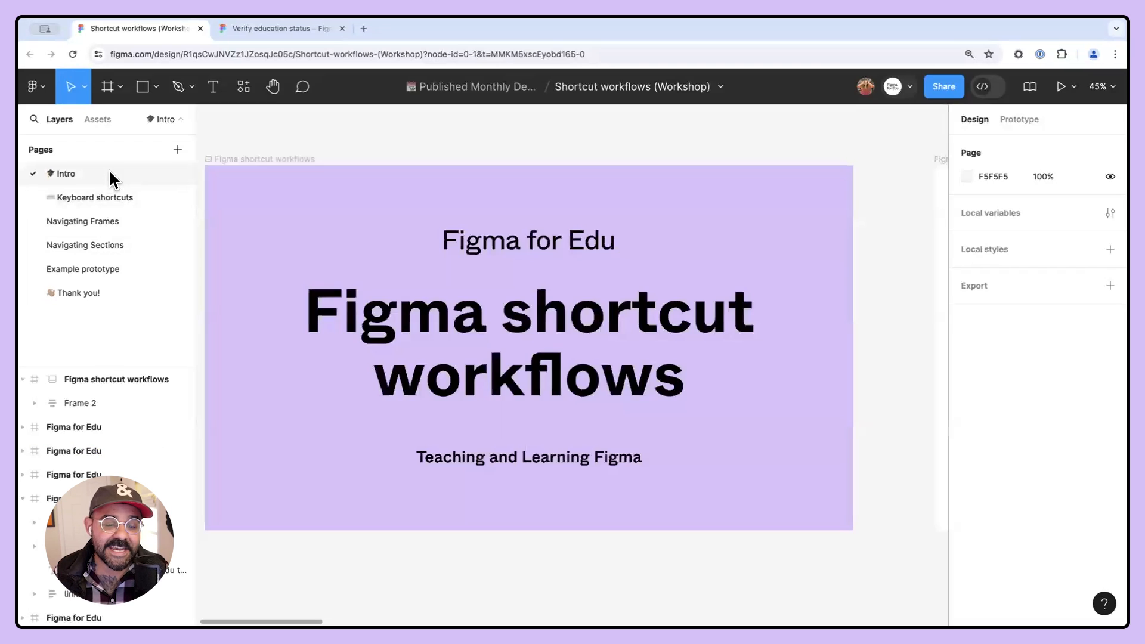
{"action": "scroll", "coordinate": [393, 306], "scroll_direction": "down", "scroll_amount": 5}
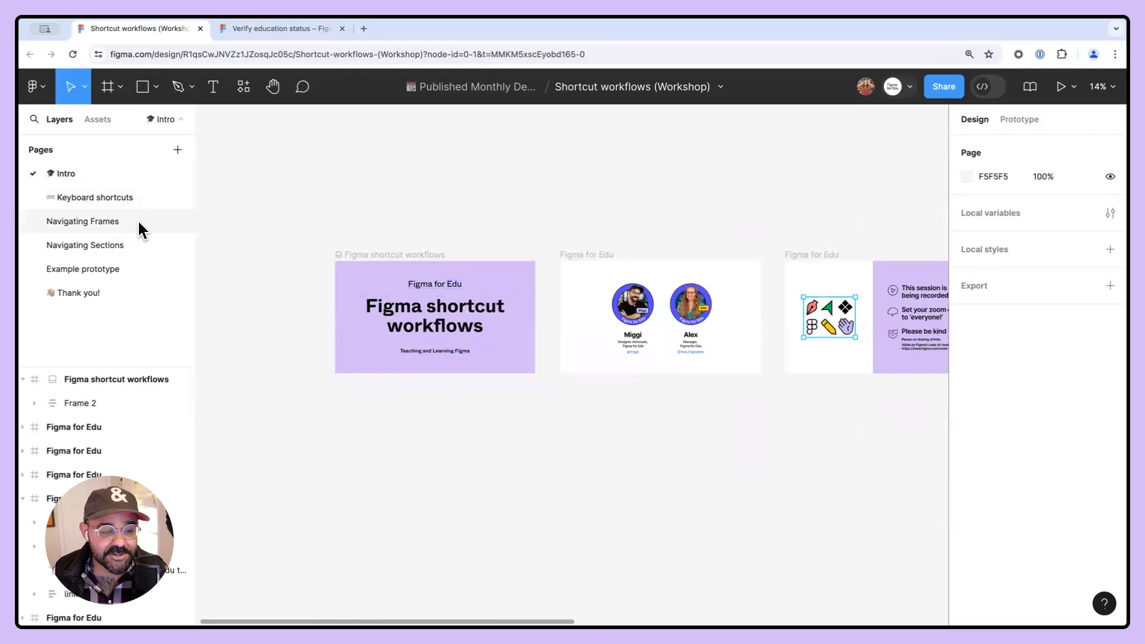
{"action": "left_click", "coordinate": [122, 196]}
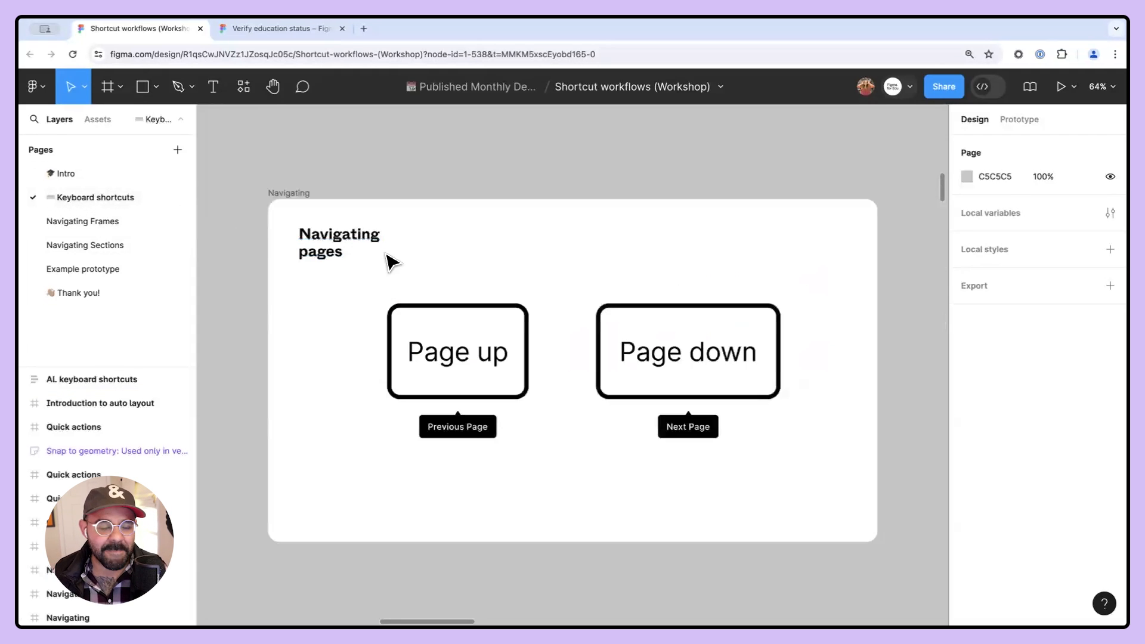
{"action": "left_click", "coordinate": [123, 219]}
{"action": "left_click", "coordinate": [116, 242]}
{"action": "left_click", "coordinate": [112, 267]}
{"action": "left_click", "coordinate": [112, 197]}
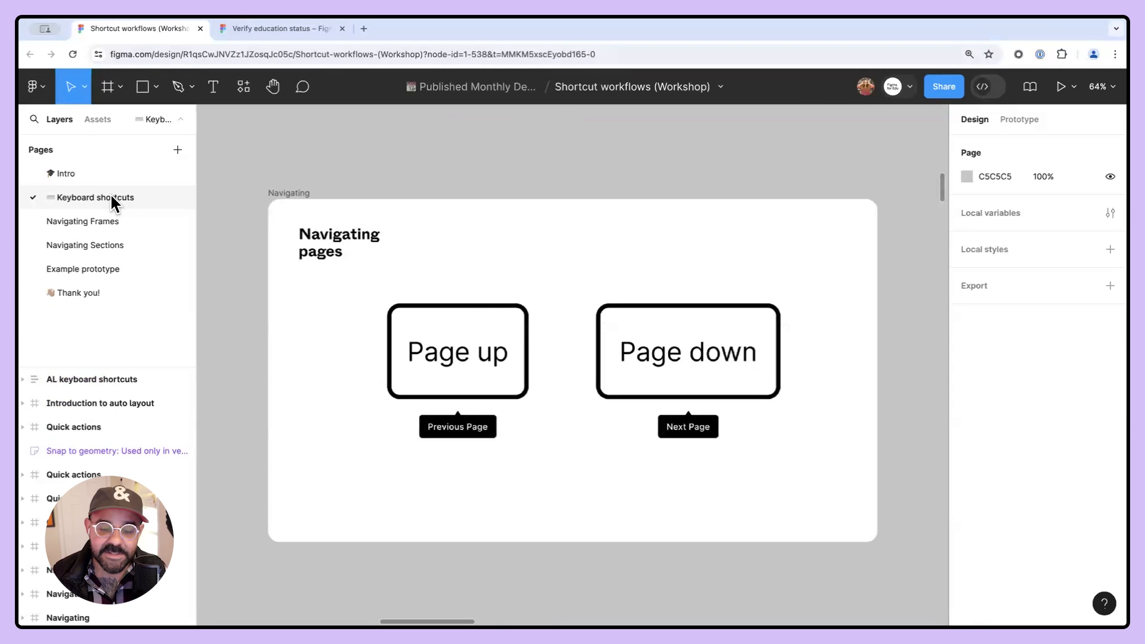
- Cycle through the file's pages with previous page and next page navigation
{"action": "key", "text": "Page_Up"}
{"action": "key", "text": "Page_Up"}
{"action": "key", "text": "Page_Up"}
{"action": "key", "text": "Page_Up"}
{"action": "key", "text": "Page_Up"}
{"action": "key", "text": "Page_Up"}
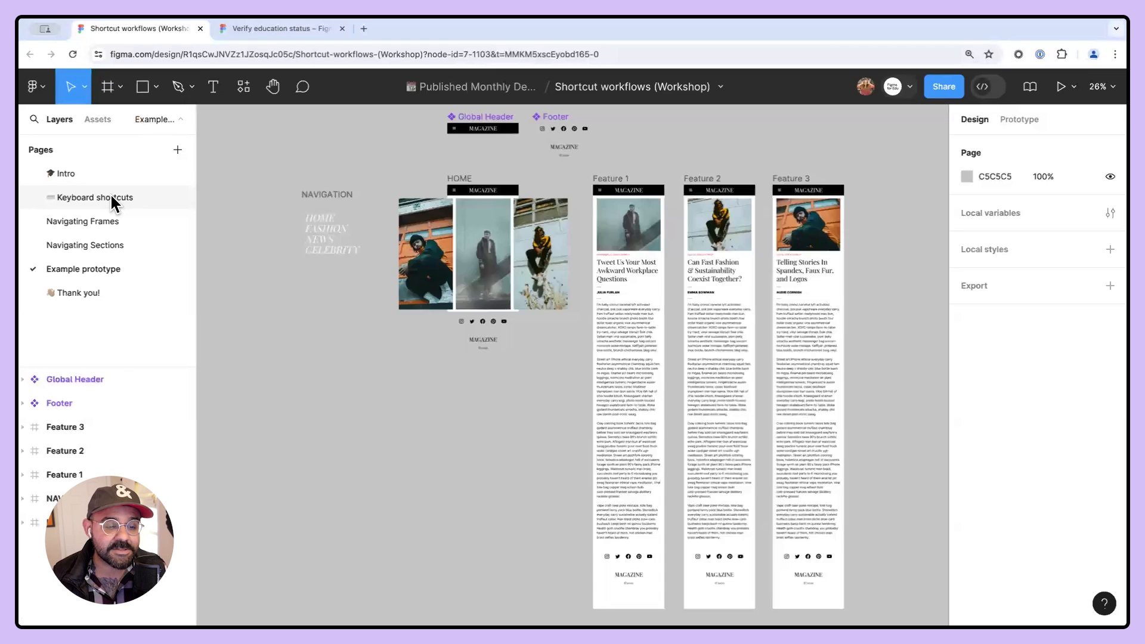
{"action": "key", "text": "Page_Up"}
{"action": "key", "text": "Page_Up"}
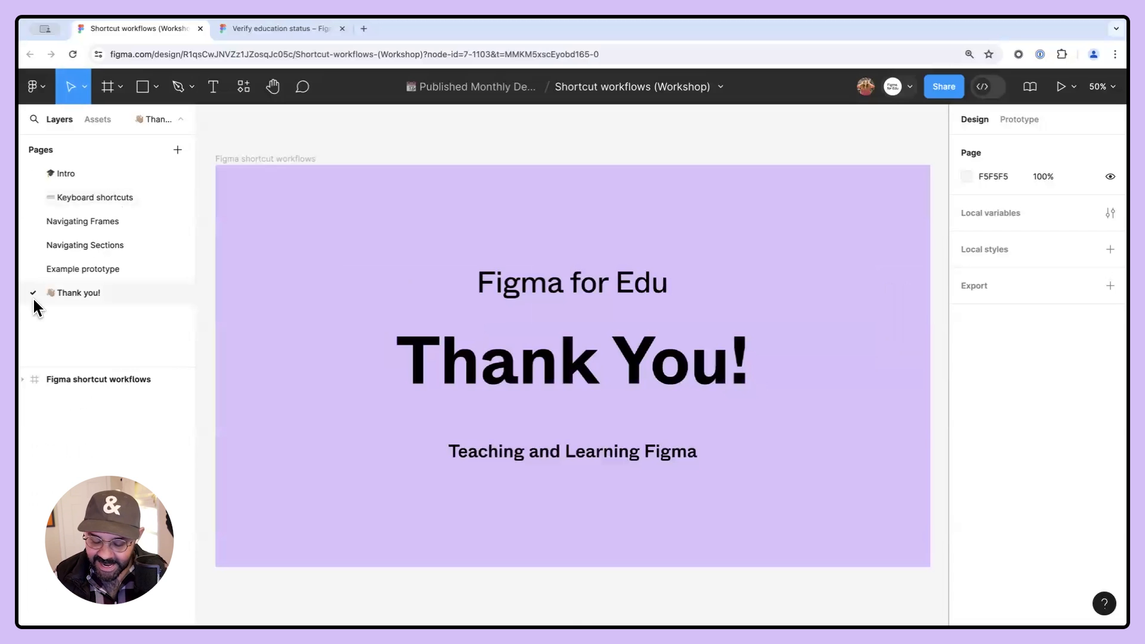
{"action": "key", "text": "Page_Up"}
{"action": "key", "text": "Page_Up"}
{"action": "key", "text": "Page_Up"}
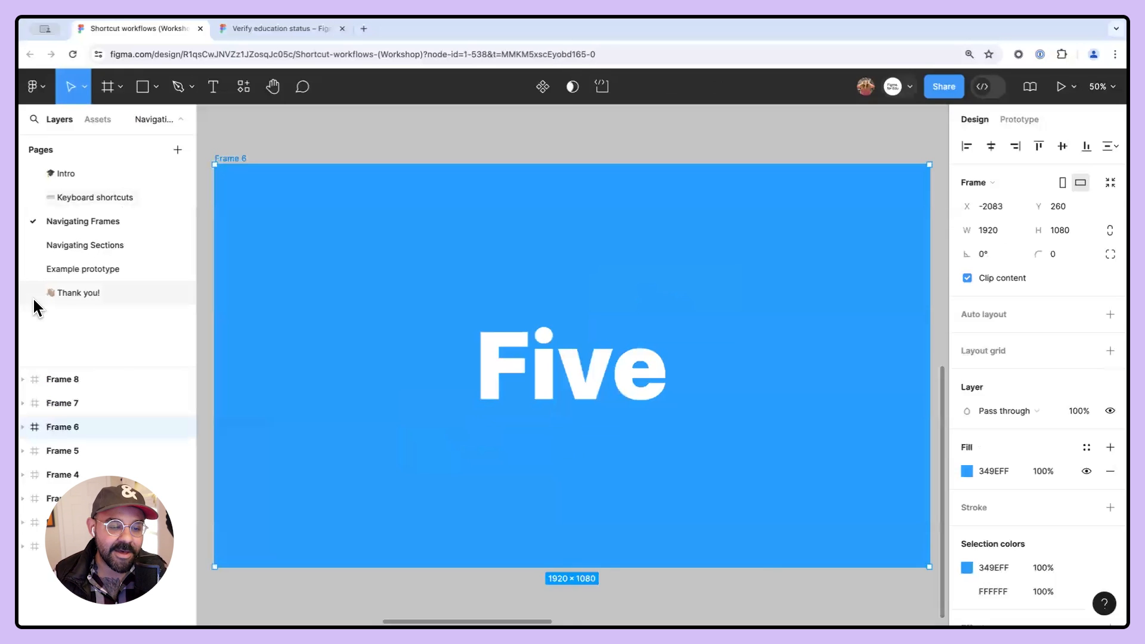
{"action": "key", "text": "Page_Up"}
{"action": "key", "text": "Page_Up"}
{"action": "key", "text": "Page_Down"}
{"action": "key", "text": "Page_Down"}
{"action": "key", "text": "Page_Down"}
{"action": "key", "text": "Page_Down"}
{"action": "key", "text": "Page_Down"}
{"action": "key", "text": "Page_Down"}
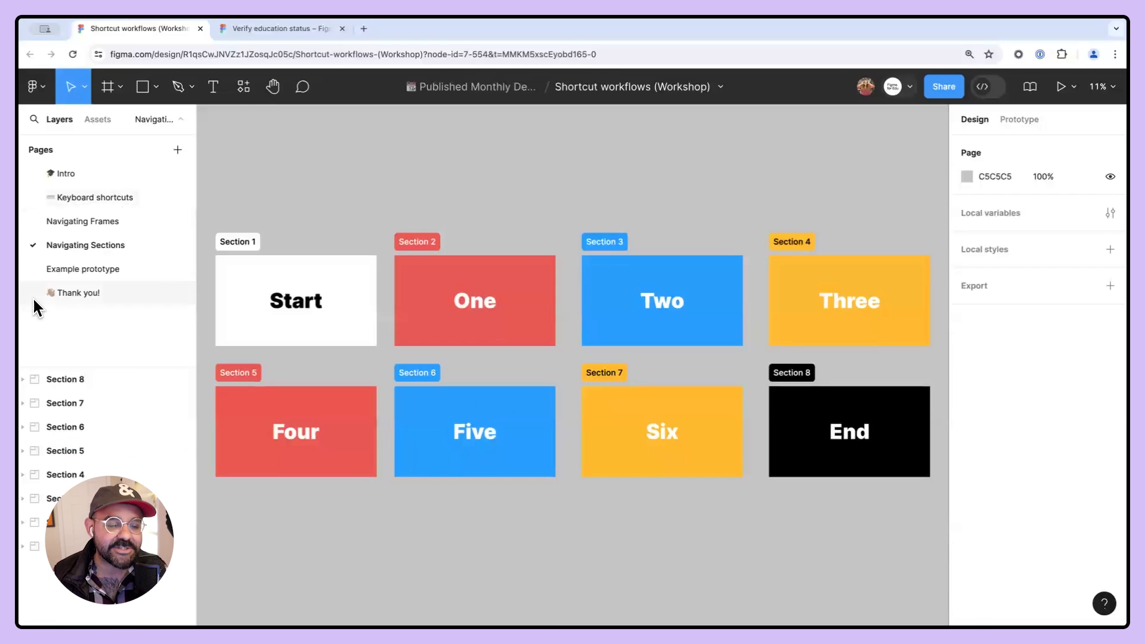
{"action": "key", "text": "Page_Down"}
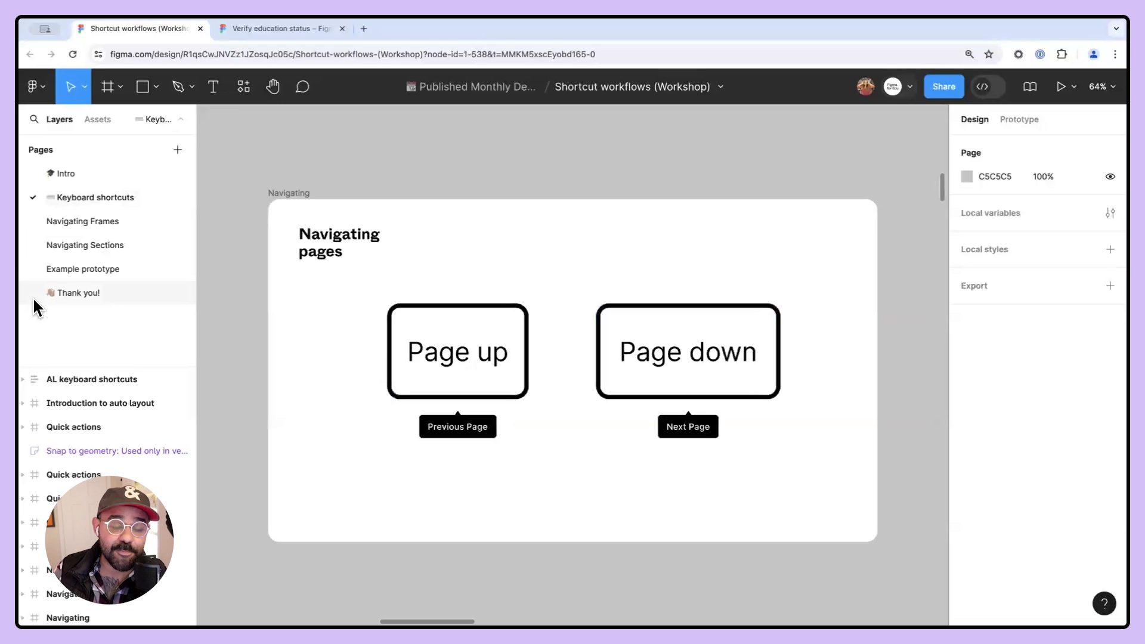
- Move up through the pages repeatedly with previous page navigation
{"action": "key", "text": "Page_Up"}
{"action": "key", "text": "Page_Up"}
{"action": "key", "text": "Page_Up"}
{"action": "key", "text": "Page_Up"}
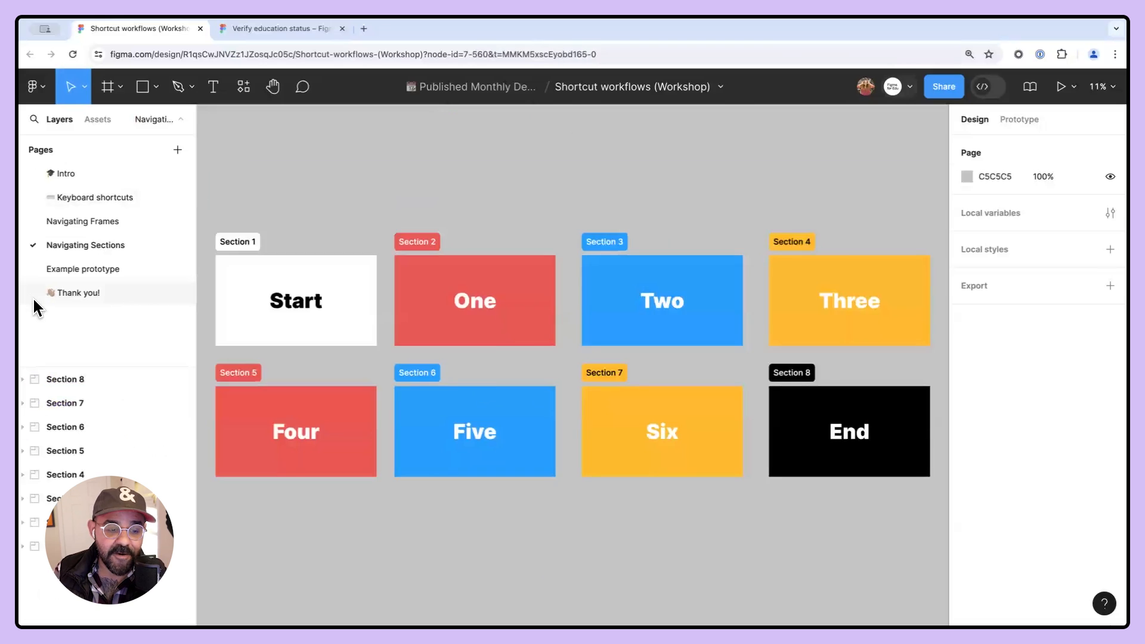
{"action": "key", "text": "Page_Up"}
{"action": "key", "text": "Page_Up"}
{"action": "key", "text": "Page_Up"}
{"action": "key", "text": "Page_Up"}
{"action": "key", "text": "Page_Up"}
{"action": "key", "text": "Page_Up"}
{"action": "key", "text": "Page_Up"}
{"action": "key", "text": "Page_Up"}
{"action": "key", "text": "Page_Up"}
{"action": "key", "text": "Page_Up"}
{"action": "key", "text": "Page_Up"}
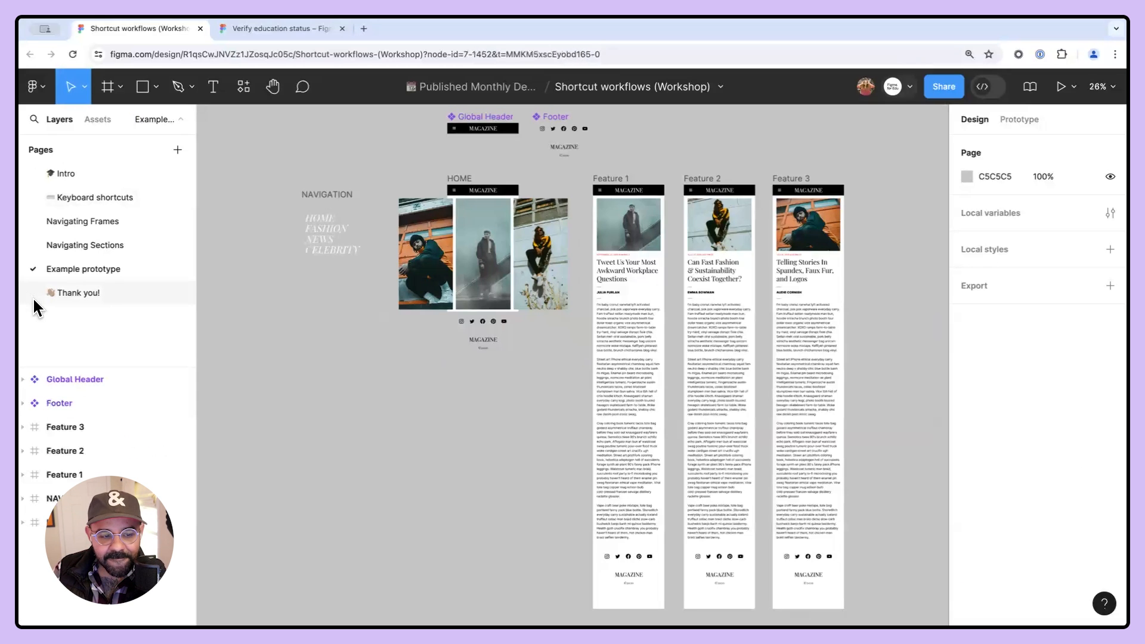
- Step up and back down through the file's pages with previous page and next page navigation
{"action": "key", "text": "Page_Up"}
{"action": "key", "text": "Page_Up"}
{"action": "key", "text": "Page_Up"}
{"action": "key", "text": "Page_Up"}
{"action": "key", "text": "Page_Up"}
{"action": "key", "text": "Page_Up"}
{"action": "key", "text": "Page_Up"}
{"action": "key", "text": "Page_Up"}
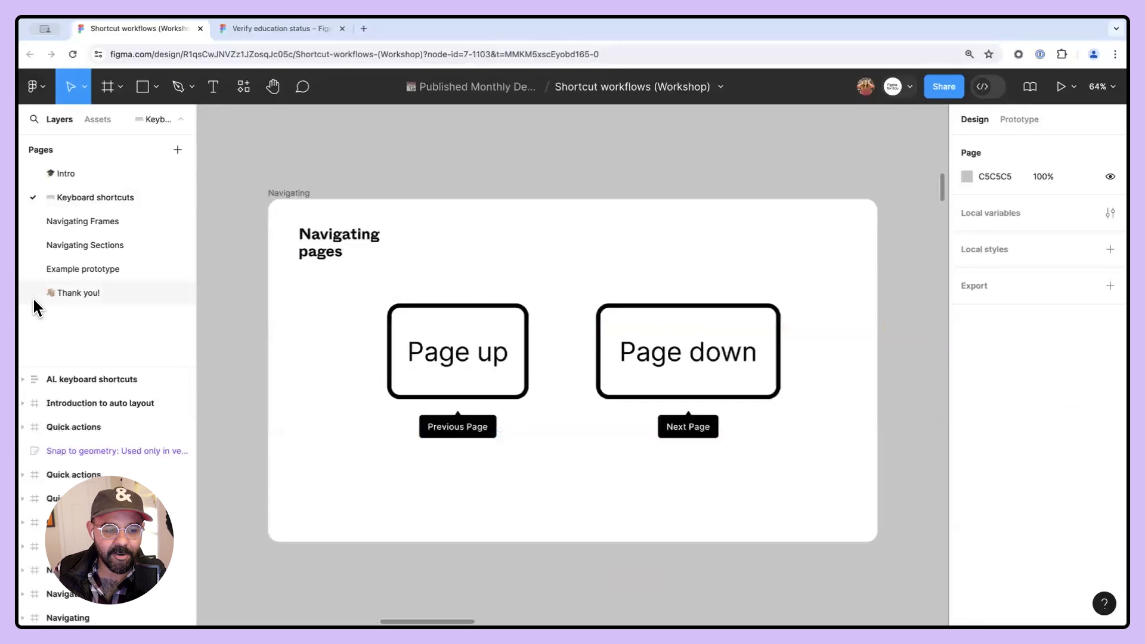
{"action": "key", "text": "Page_Up"}
{"action": "key", "text": "Page_Down"}
{"action": "key", "text": "Page_Down"}
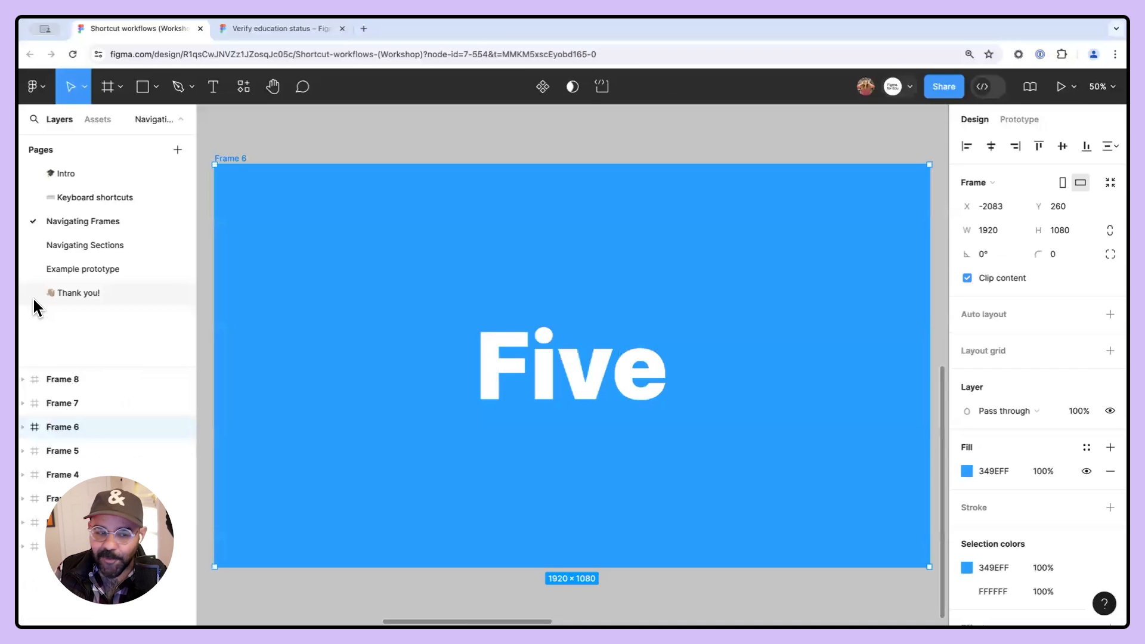
{"action": "key", "text": "Page_Down"}
{"action": "key", "text": "Page_Down"}
{"action": "key", "text": "Page_Down"}
{"action": "key", "text": "Page_Down"}
{"action": "key", "text": "Page_Down"}
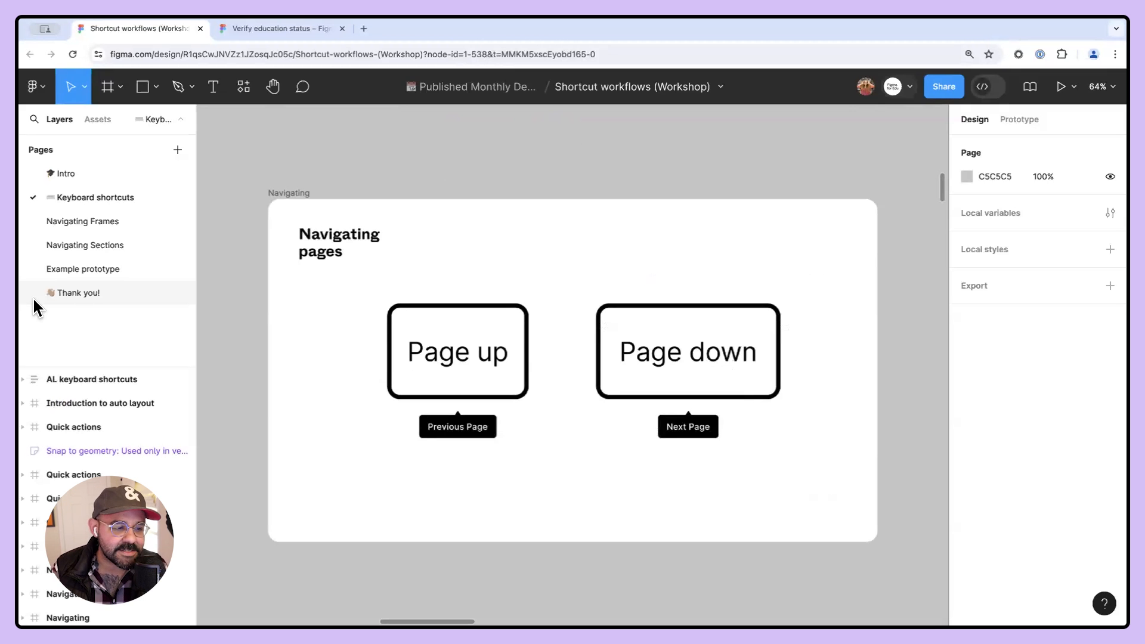
- Pan and zoom across the Keyboard shortcuts page to the Zooming to a layer slide
{"action": "scroll", "coordinate": [542, 186], "scroll_direction": "down", "scroll_amount": 5}
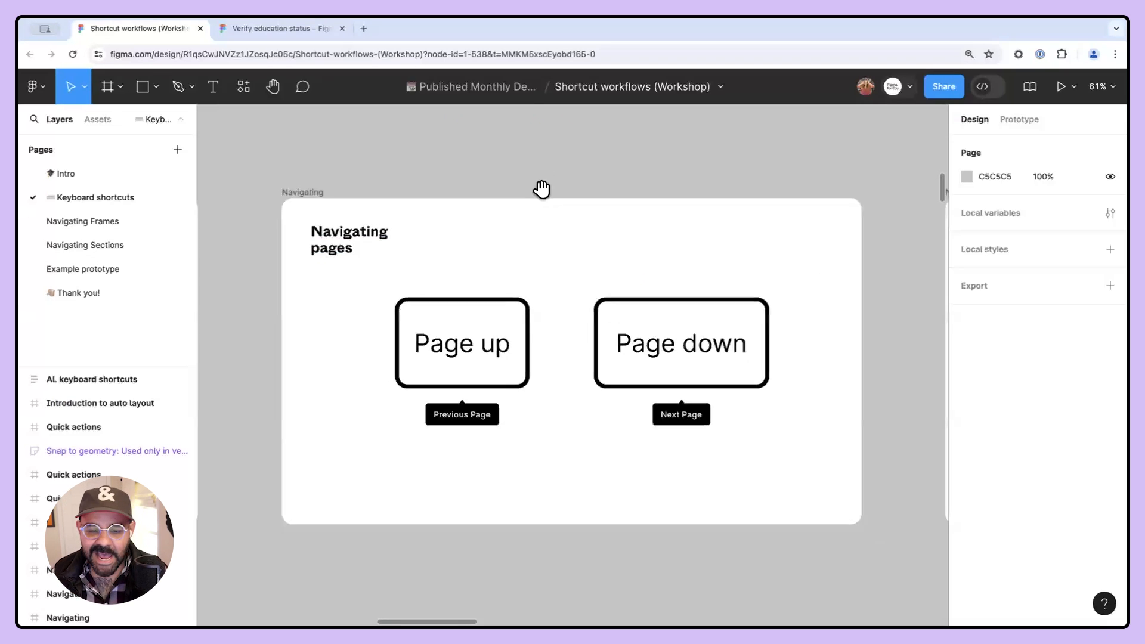
{"action": "left_click_drag", "start_coordinate": [673, 250], "coordinate": [337, 255]}
{"action": "scroll", "coordinate": [370, 272], "scroll_direction": "right", "scroll_amount": 3}
{"action": "scroll", "coordinate": [401, 286], "scroll_direction": "up", "scroll_amount": 3}
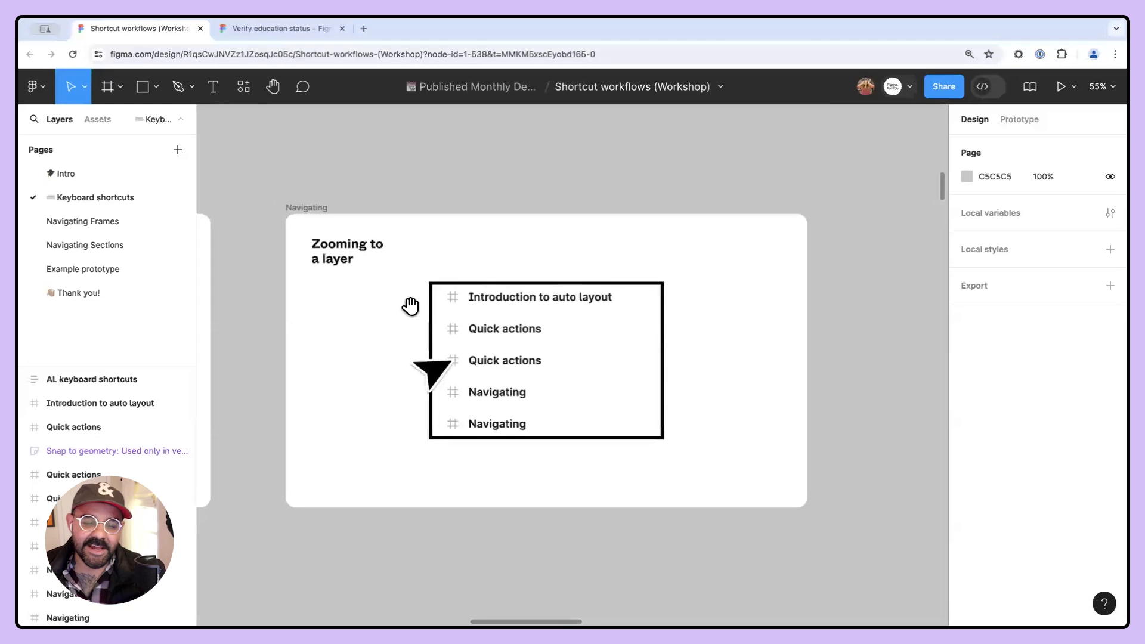
{"action": "scroll", "coordinate": [405, 312], "scroll_direction": "up", "scroll_amount": 2}
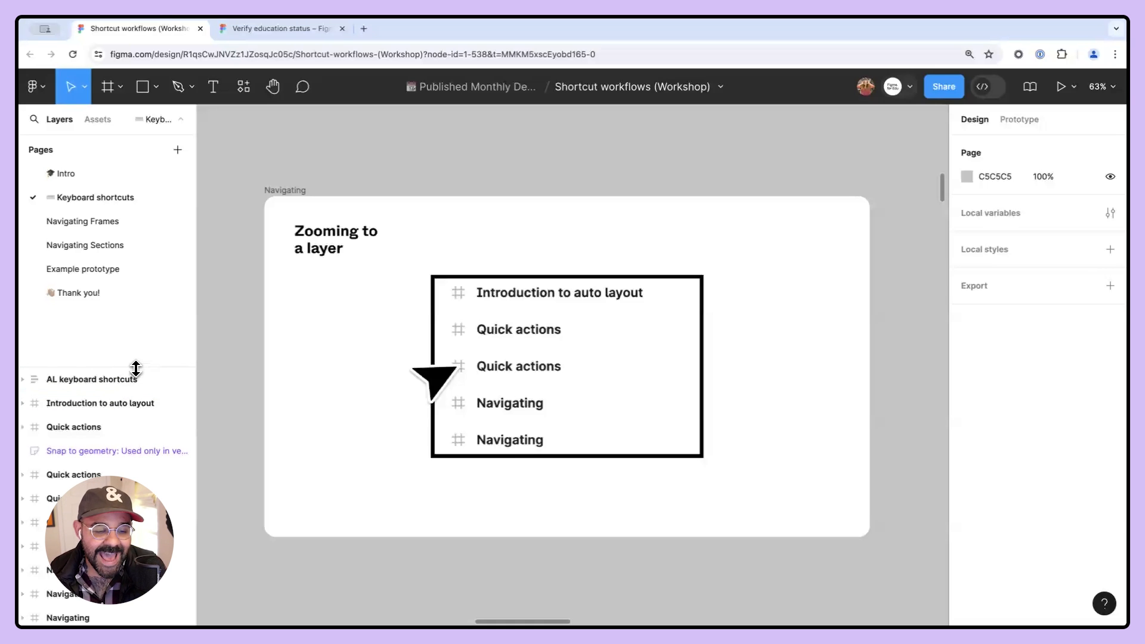
{"action": "left_click_drag", "start_coordinate": [136, 371], "coordinate": [136, 312]}
{"action": "scroll", "coordinate": [468, 174], "scroll_direction": "down", "scroll_amount": 1}
{"action": "scroll", "coordinate": [466, 169], "scroll_direction": "down", "scroll_amount": 1}
{"action": "left_click_drag", "start_coordinate": [468, 154], "coordinate": [463, 283]}
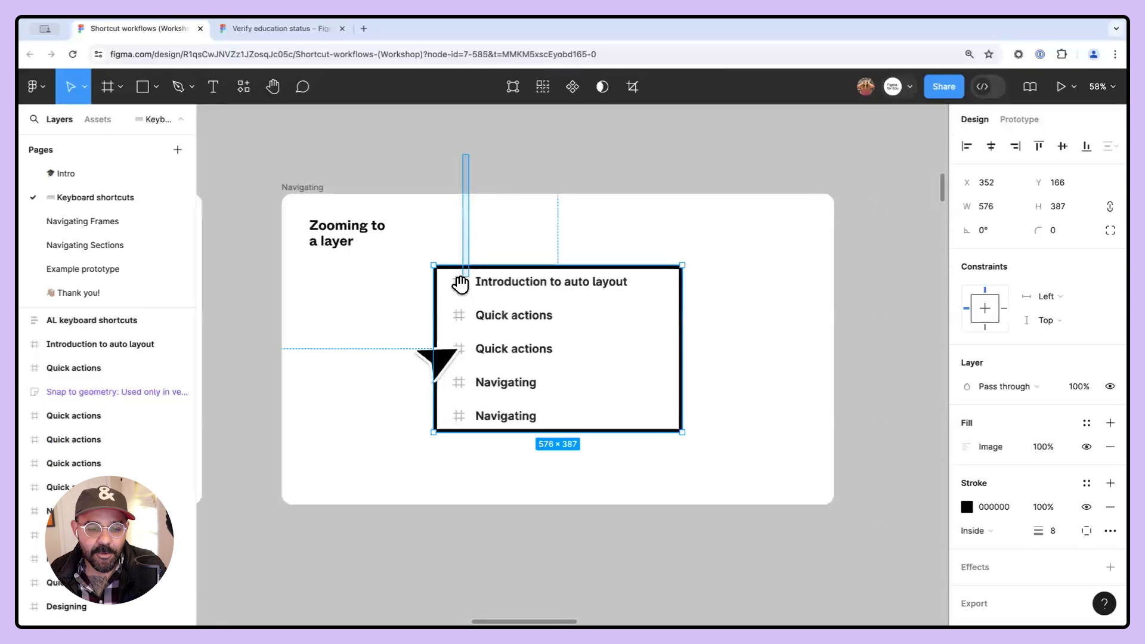
{"action": "left_click_drag", "start_coordinate": [463, 143], "coordinate": [463, 237]}
{"action": "left_click", "coordinate": [461, 232]}
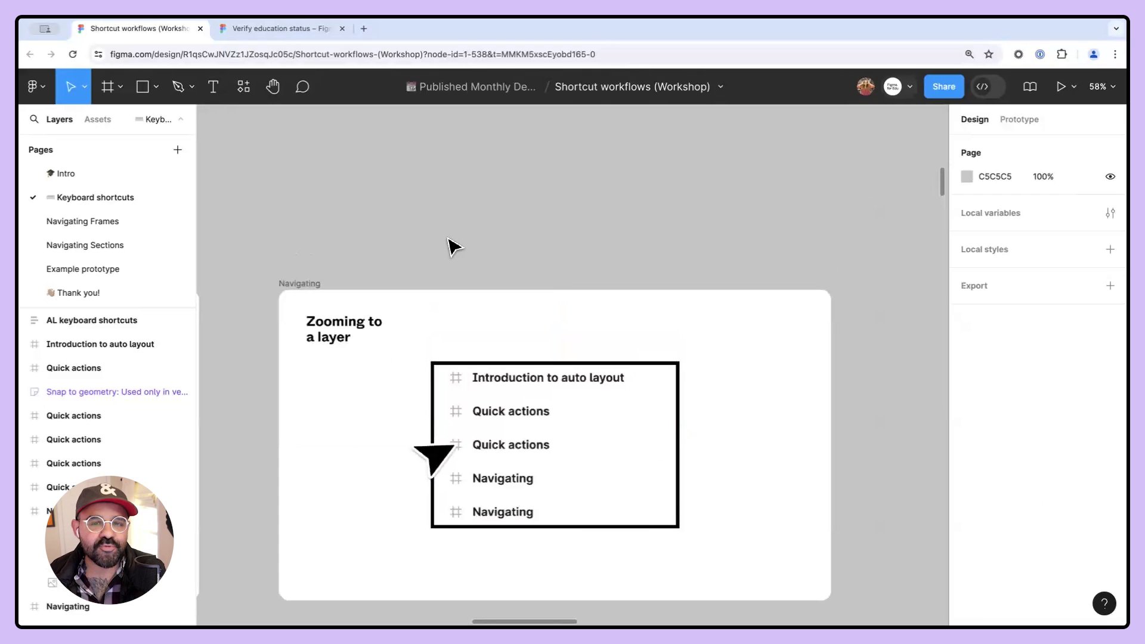
- Draw a rectangle about 330 × 188 above the Zooming to a layer slide and fill it red FF2525
{"action": "key", "text": "r"}
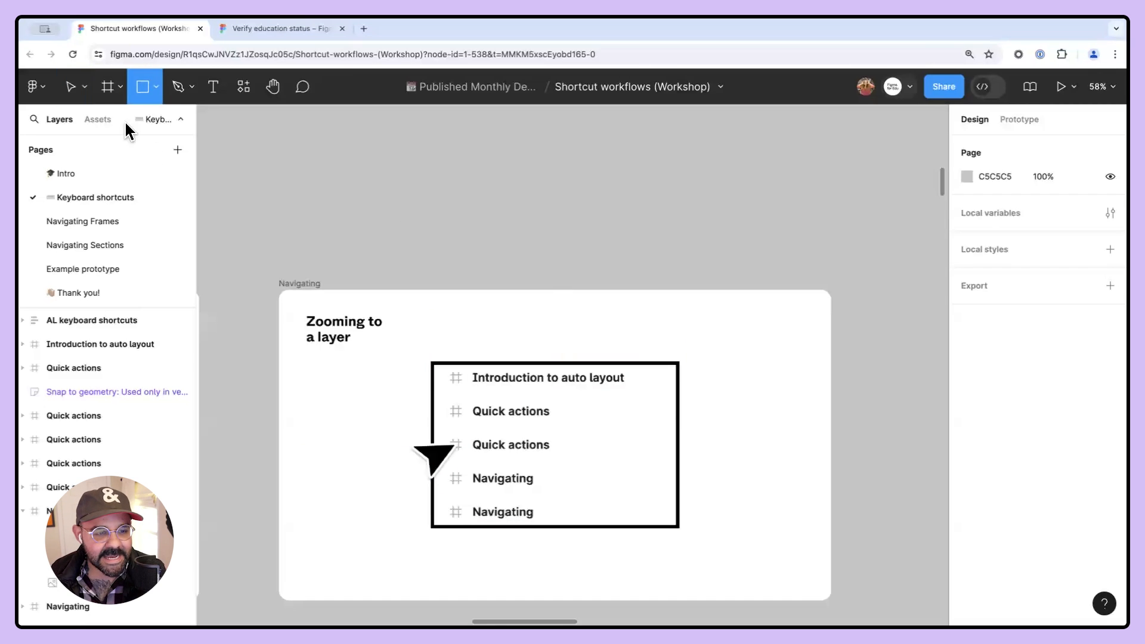
{"action": "left_click_drag", "start_coordinate": [338, 164], "coordinate": [481, 245]}
{"action": "left_click_drag", "start_coordinate": [431, 214], "coordinate": [442, 204]}
{"action": "left_click", "coordinate": [966, 351]}
{"action": "left_click", "coordinate": [921, 252]}
{"action": "left_click_drag", "start_coordinate": [921, 245], "coordinate": [922, 240]}
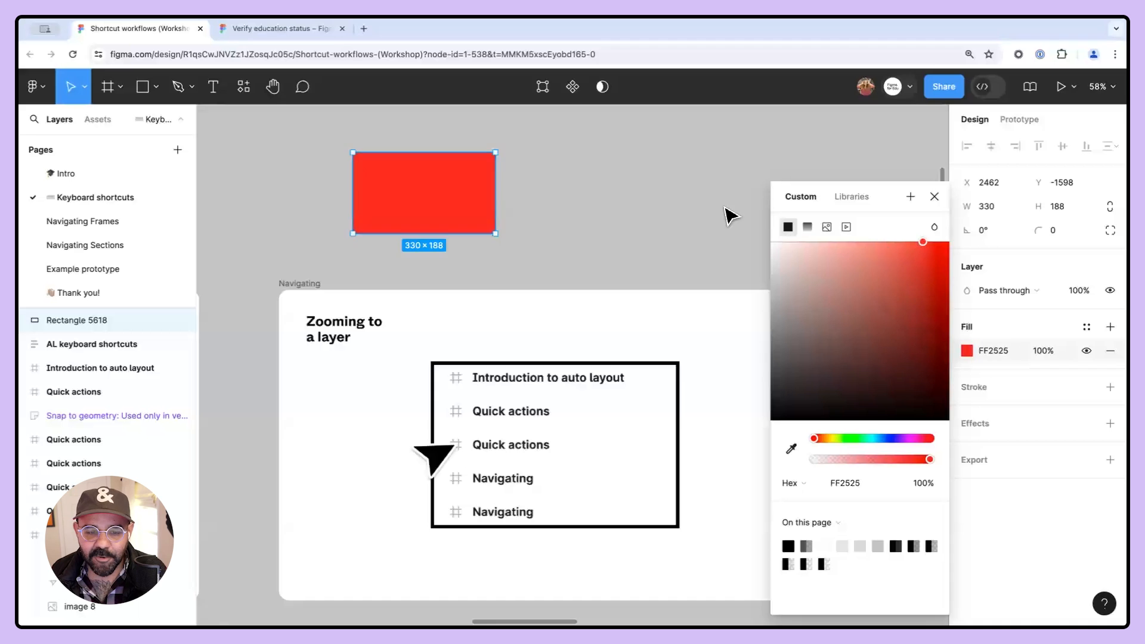
{"action": "left_click", "coordinate": [725, 210]}
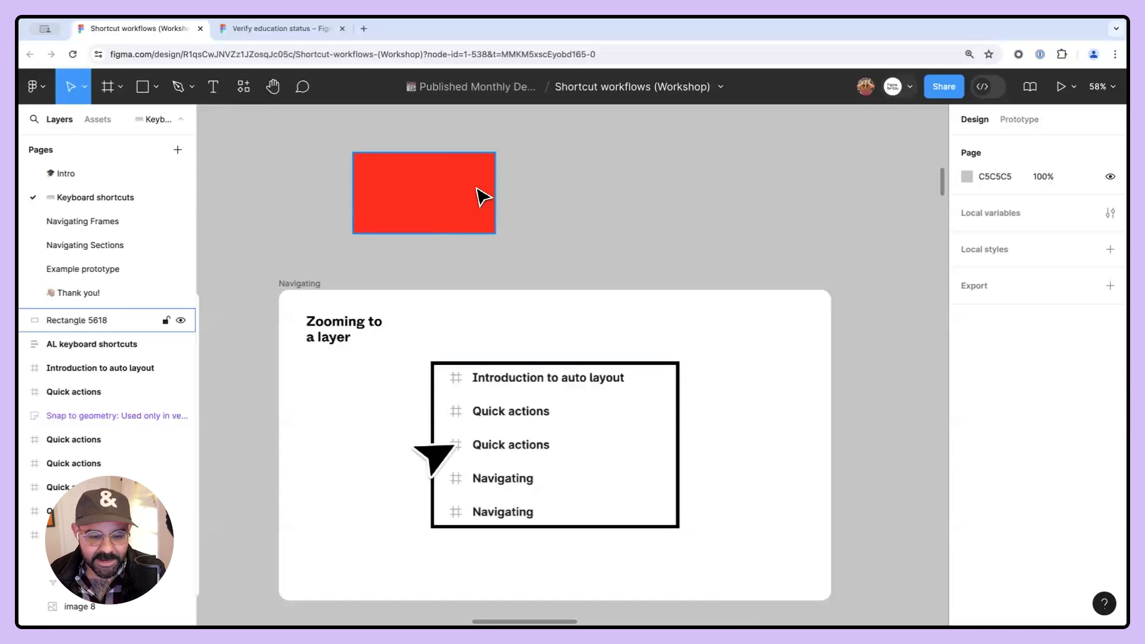
- Duplicate the red rectangle and place the copy beside it
{"action": "key", "text": "ctrl+v"}
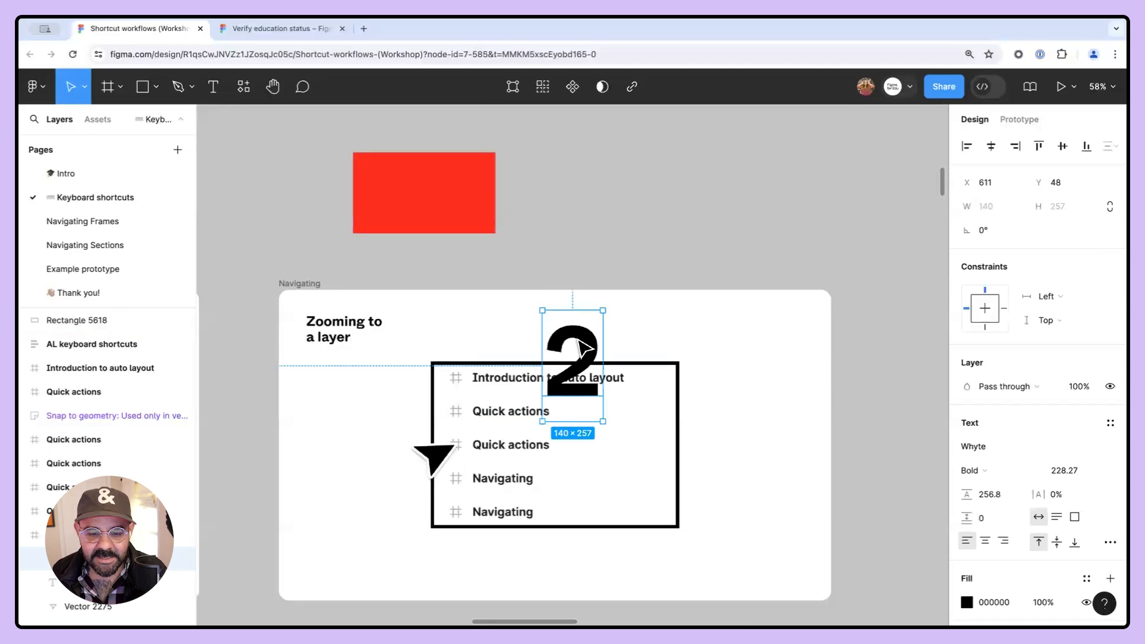
{"action": "key", "text": "Delete"}
{"action": "left_click", "coordinate": [442, 210]}
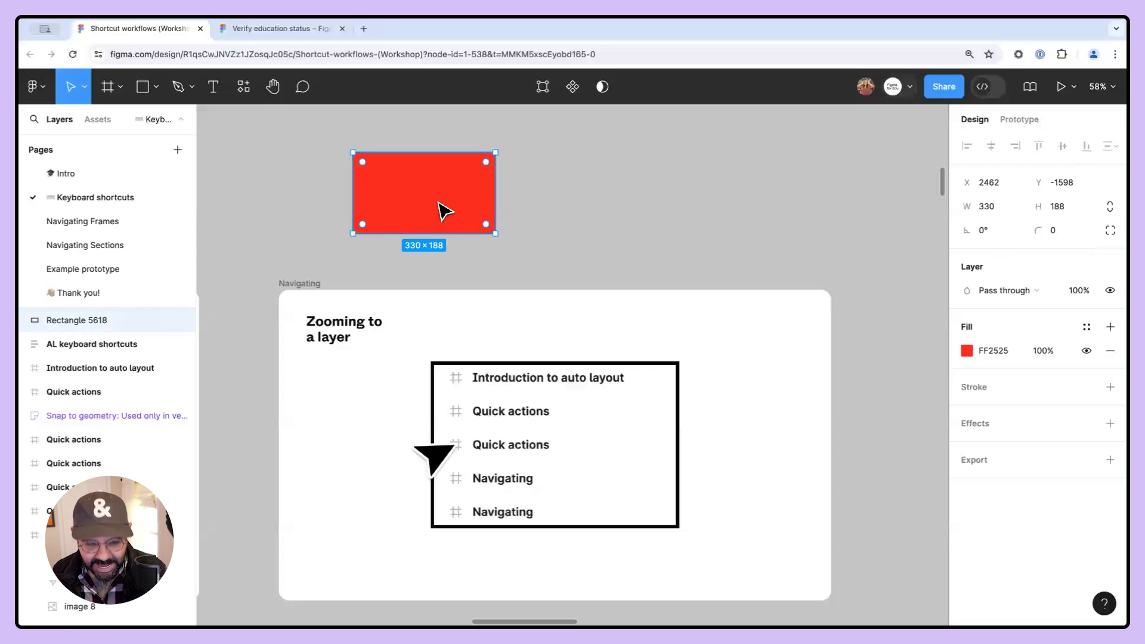
{"action": "left_click_drag", "start_coordinate": [450, 210], "coordinate": [607, 210], "text": "alt"}
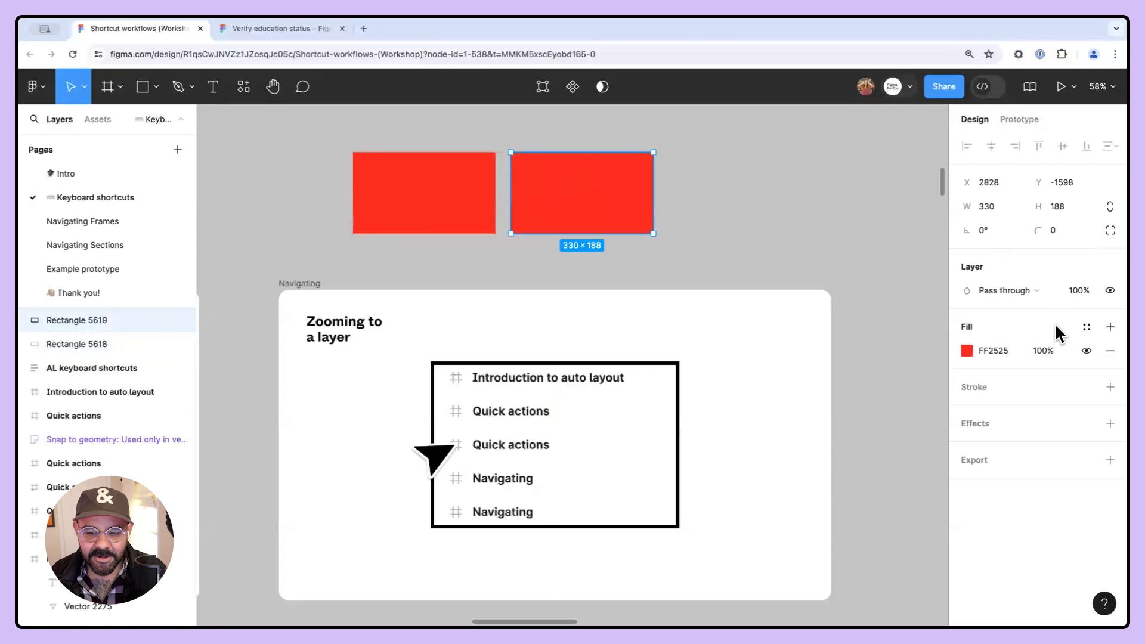
- Change the copied rectangle's fill to blue 322EFF
{"action": "left_click", "coordinate": [966, 351]}
{"action": "left_click", "coordinate": [891, 438]}
{"action": "left_click", "coordinate": [916, 243]}
{"action": "left_click", "coordinate": [713, 220]}
{"action": "left_click", "coordinate": [462, 198]}
{"action": "left_click", "coordinate": [582, 203]}
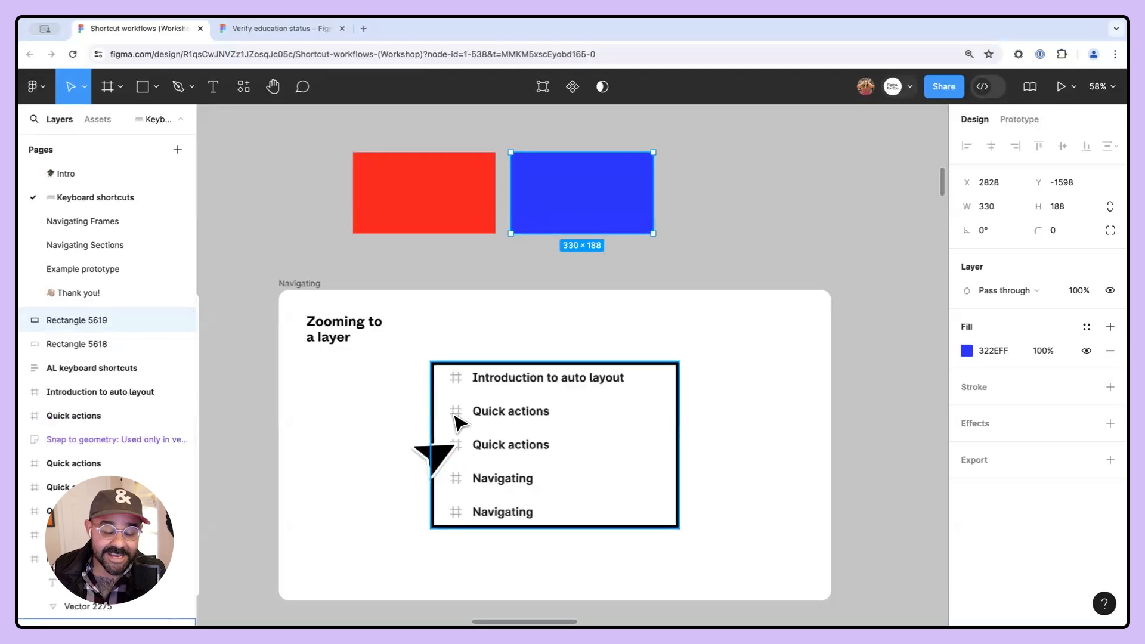
- Select each rectangle layer in turn and zoom to the selection
{"action": "left_click", "coordinate": [29, 365]}
{"action": "key", "text": "shift+2"}
{"action": "left_click", "coordinate": [31, 320]}
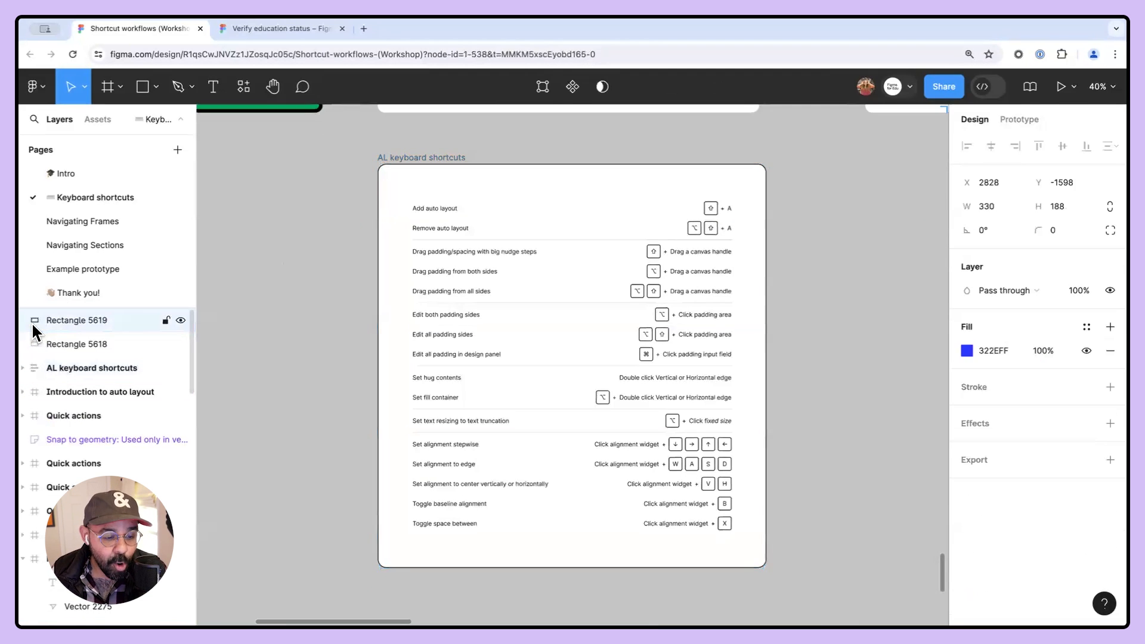
{"action": "key", "text": "shift+2"}
{"action": "left_click", "coordinate": [31, 342]}
{"action": "key", "text": "shift+2"}
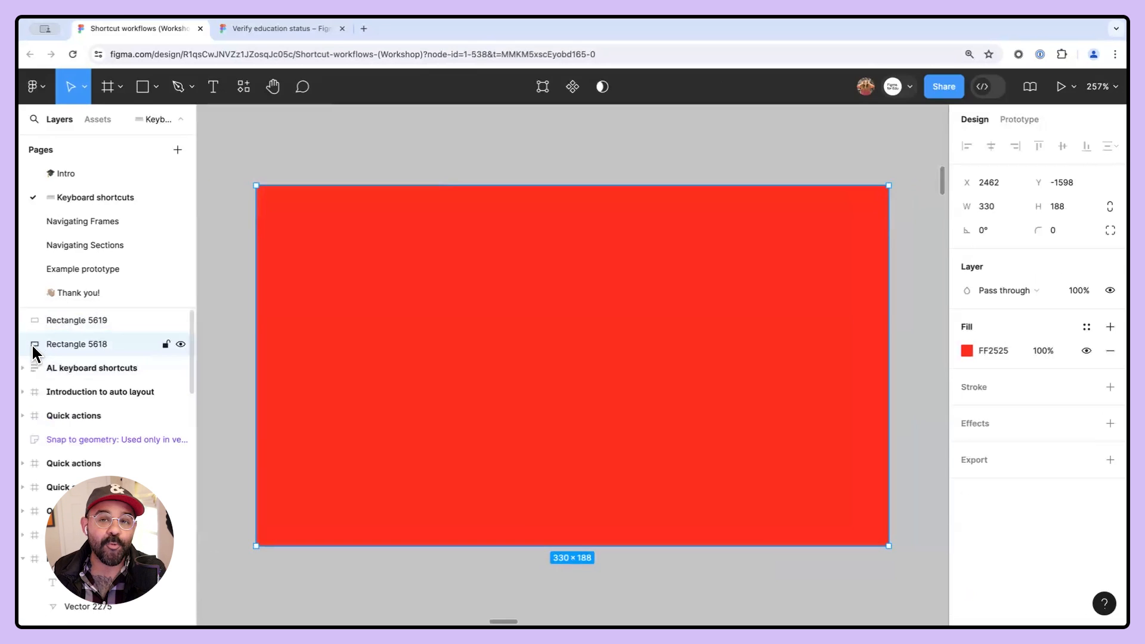
{"action": "left_click", "coordinate": [30, 319]}
{"action": "key", "text": "shift+2"}
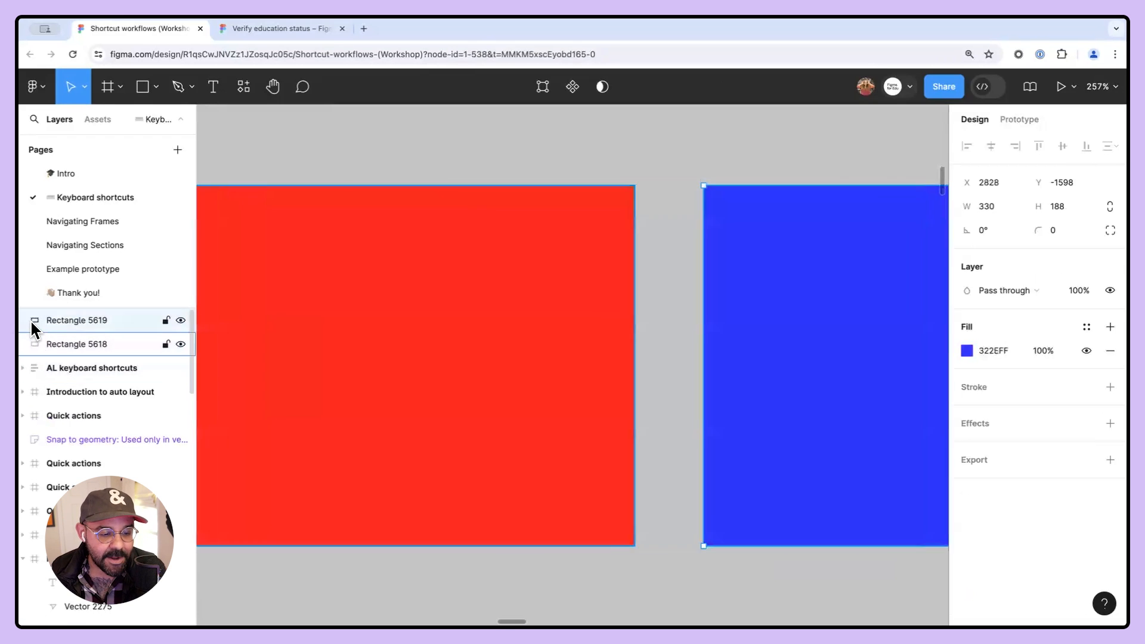
{"action": "left_click", "coordinate": [33, 342]}
{"action": "key", "text": "shift+2"}
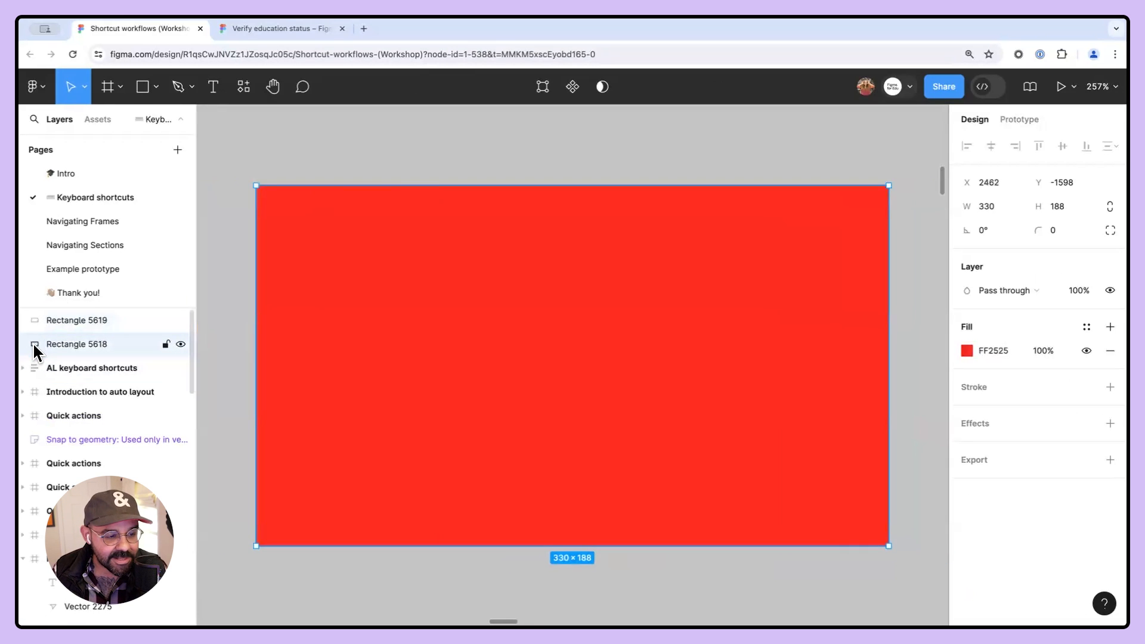
{"action": "left_click", "coordinate": [33, 320]}
{"action": "key", "text": "shift+2"}
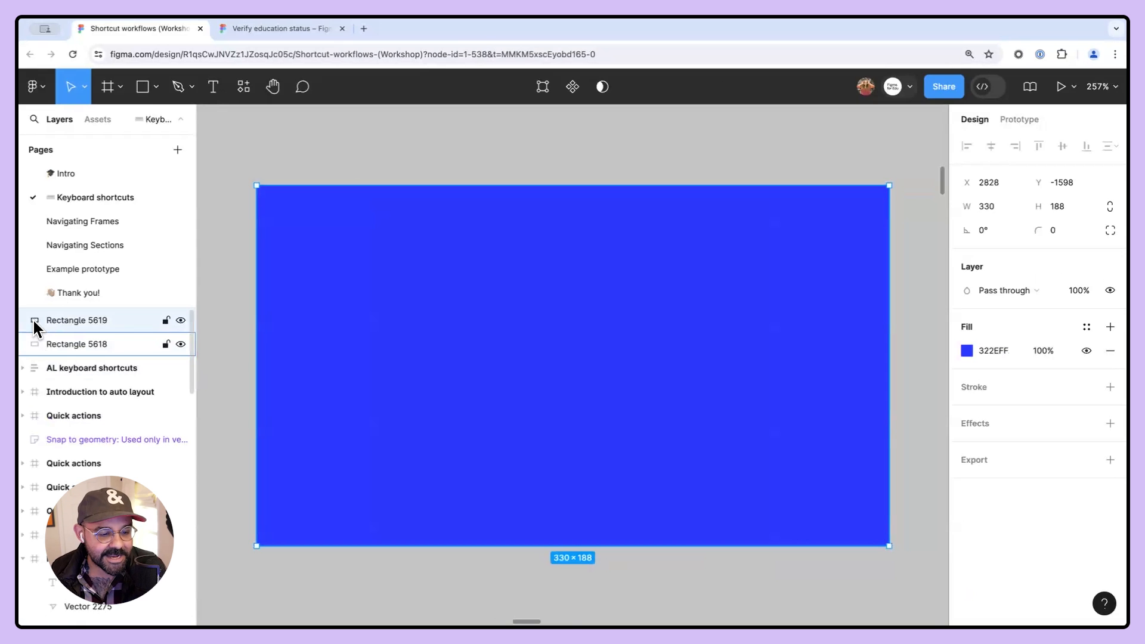
{"action": "left_click", "coordinate": [32, 344]}
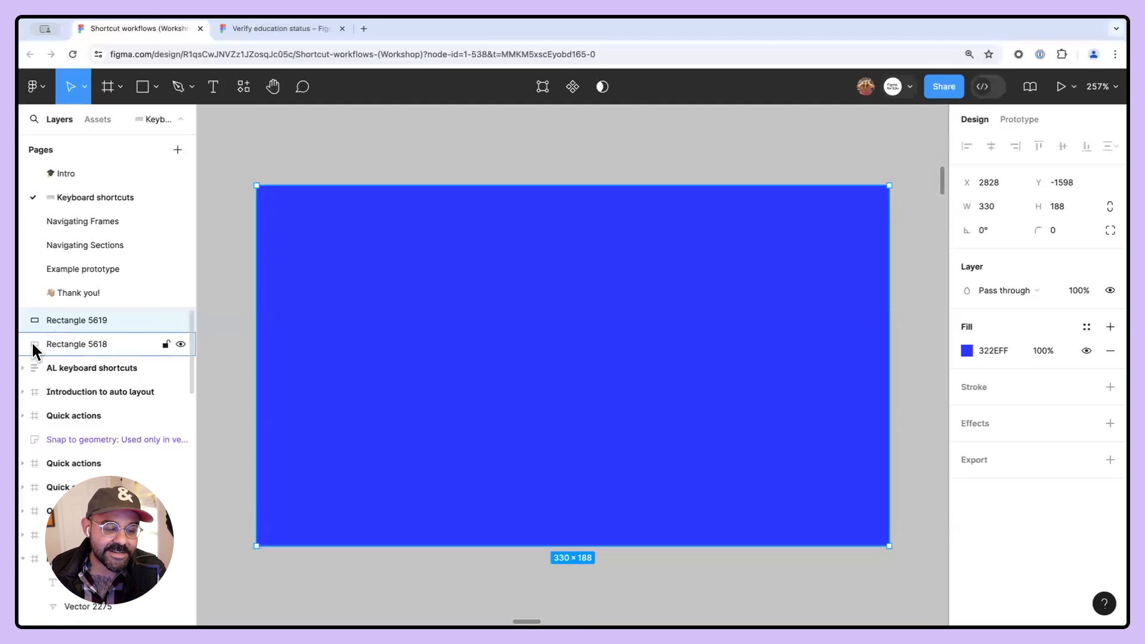
{"action": "key", "text": "shift+2"}
{"action": "left_click", "coordinate": [32, 320]}
{"action": "key", "text": "shift+2"}
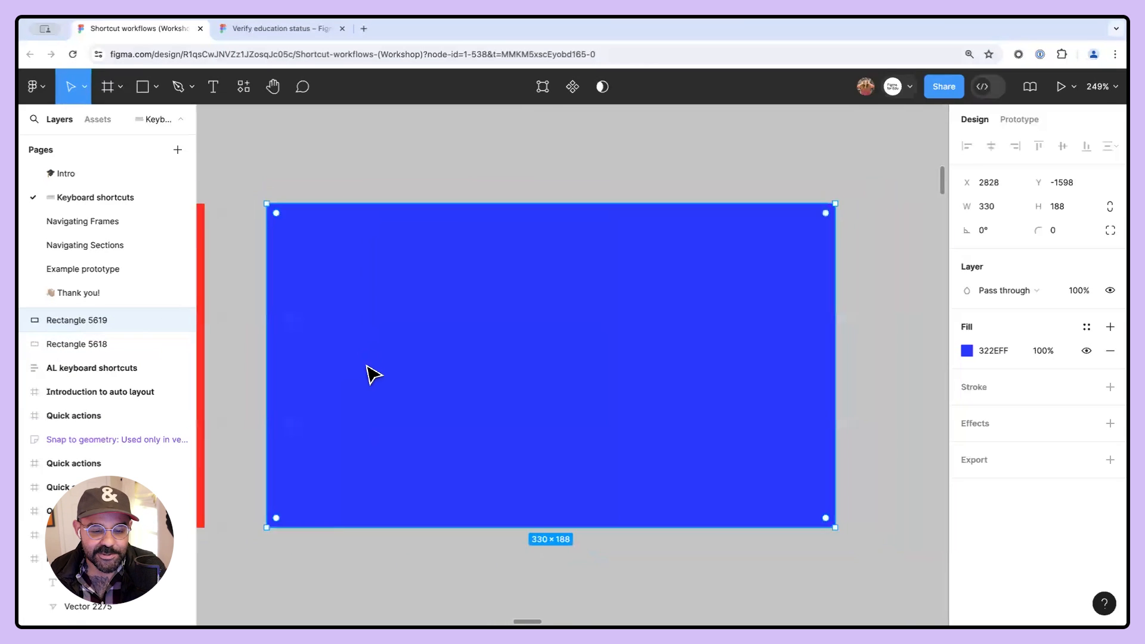
- Select both rectangles on the canvas and delete them
{"action": "scroll", "coordinate": [365, 373], "scroll_direction": "down", "scroll_amount": 5}
{"action": "left_click_drag", "start_coordinate": [366, 373], "coordinate": [454, 317]}
{"action": "left_click", "coordinate": [538, 298], "text": "shift"}
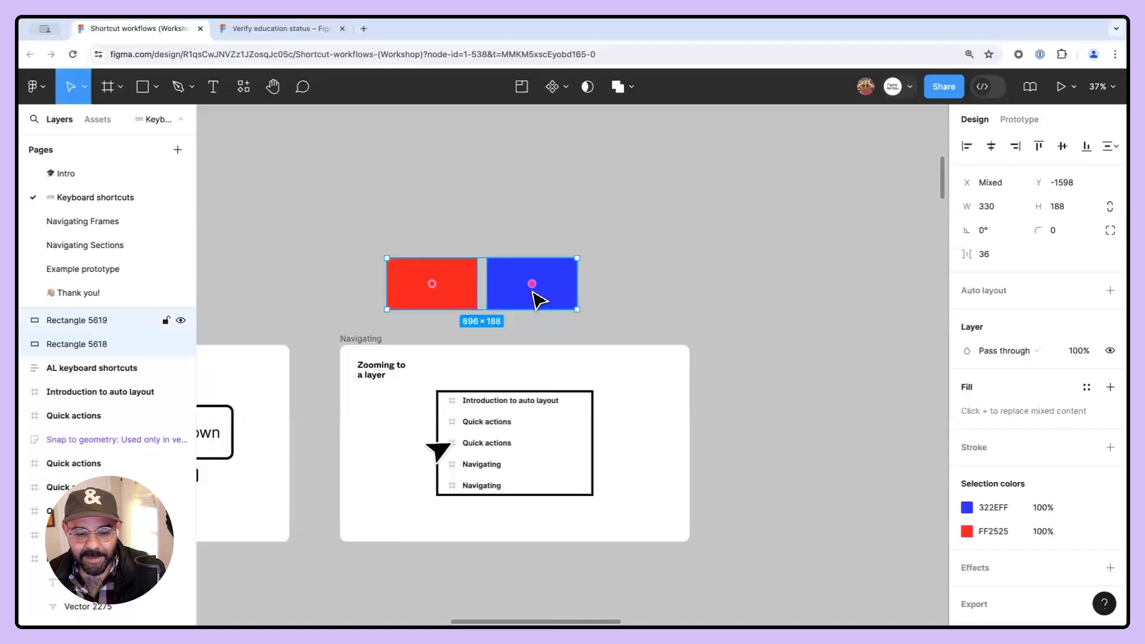
{"action": "key", "text": "Delete"}
- Zoom to the Navigating frame from its layer entry, zoom out, and zoom back to it
{"action": "scroll", "coordinate": [441, 328], "scroll_direction": "down", "scroll_amount": 2}
{"action": "left_click", "coordinate": [407, 287]}
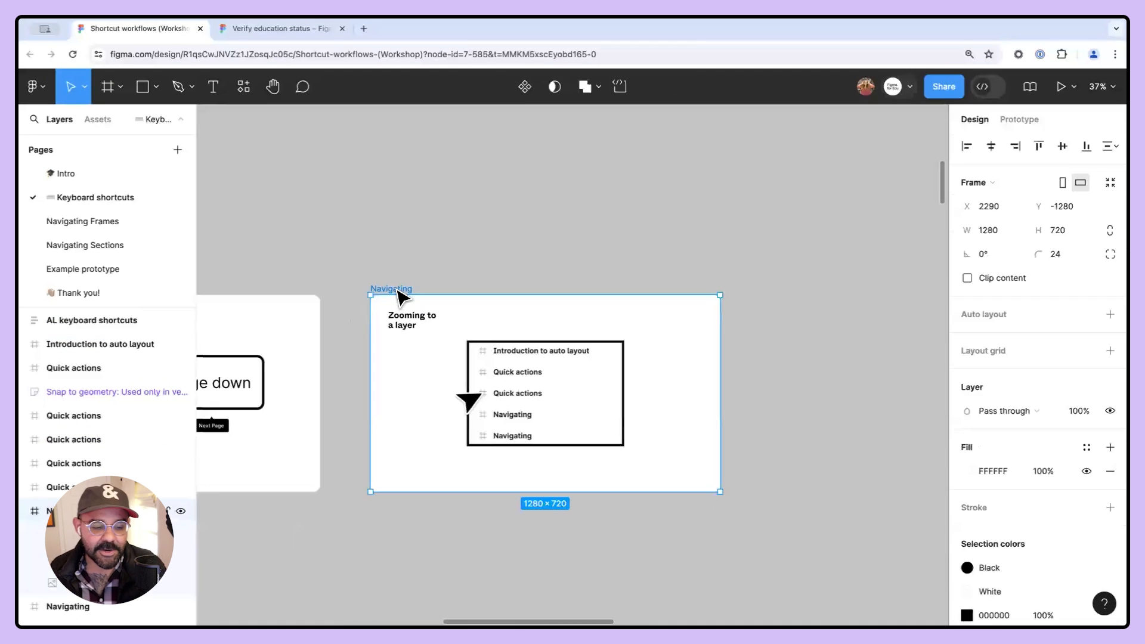
{"action": "scroll", "coordinate": [391, 318], "scroll_direction": "up", "scroll_amount": 5}
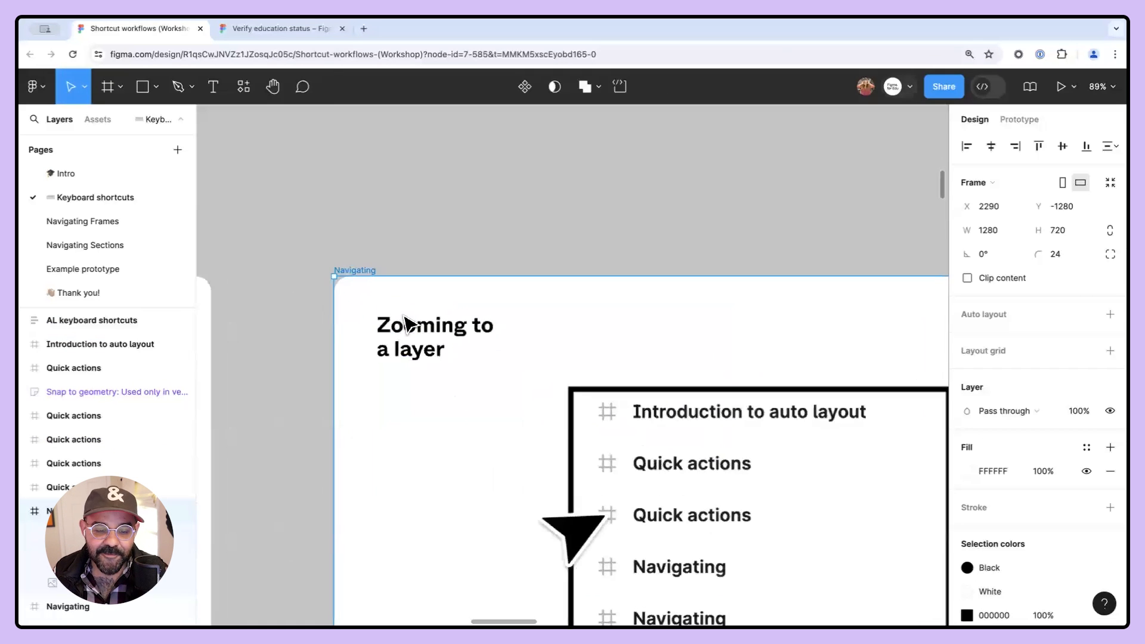
{"action": "left_click_drag", "start_coordinate": [404, 358], "coordinate": [368, 263]}
{"action": "scroll", "coordinate": [370, 266], "scroll_direction": "down", "scroll_amount": 2}
{"action": "left_click_drag", "start_coordinate": [424, 307], "coordinate": [355, 307]}
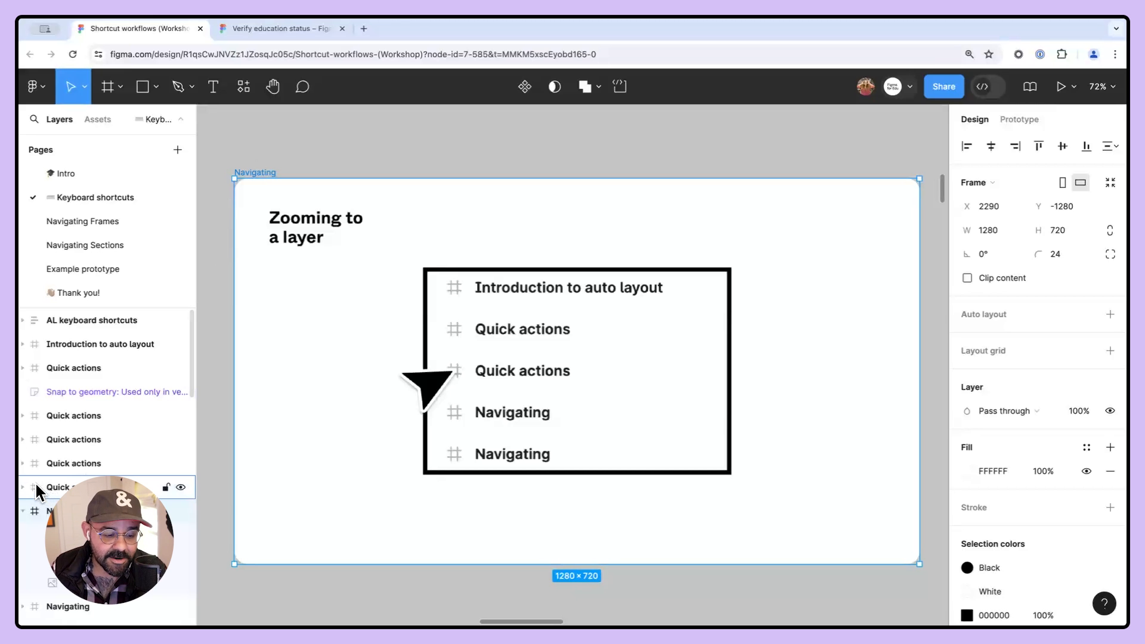
{"action": "double_click", "coordinate": [34, 510]}
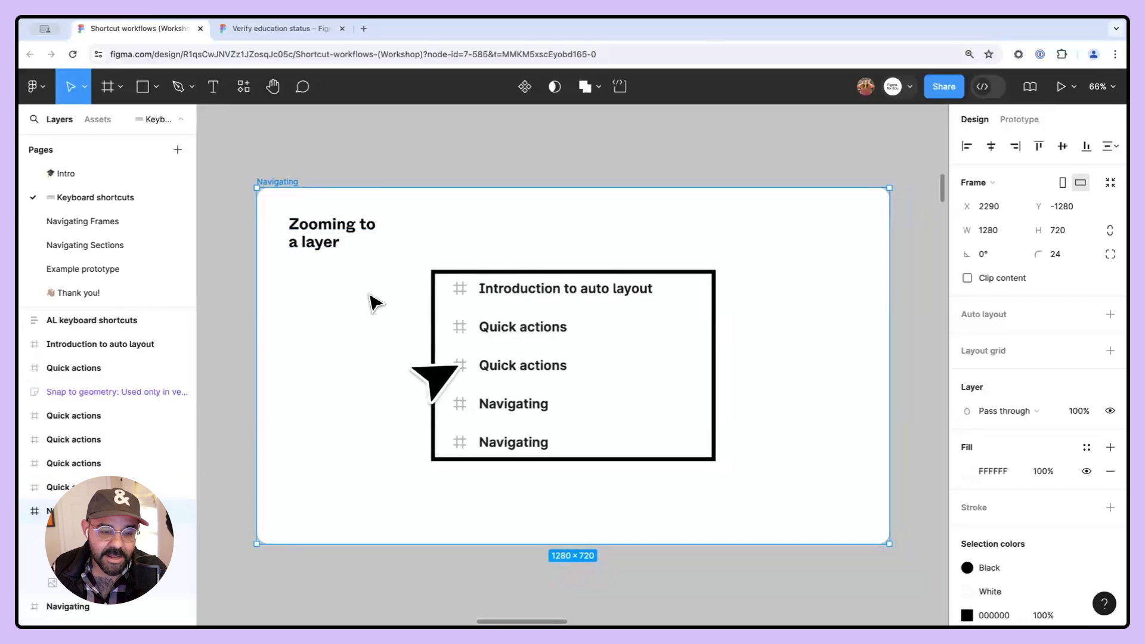
{"action": "scroll", "coordinate": [370, 302], "scroll_direction": "down", "scroll_amount": 10}
{"action": "scroll", "coordinate": [496, 399], "scroll_direction": "down", "scroll_amount": 5}
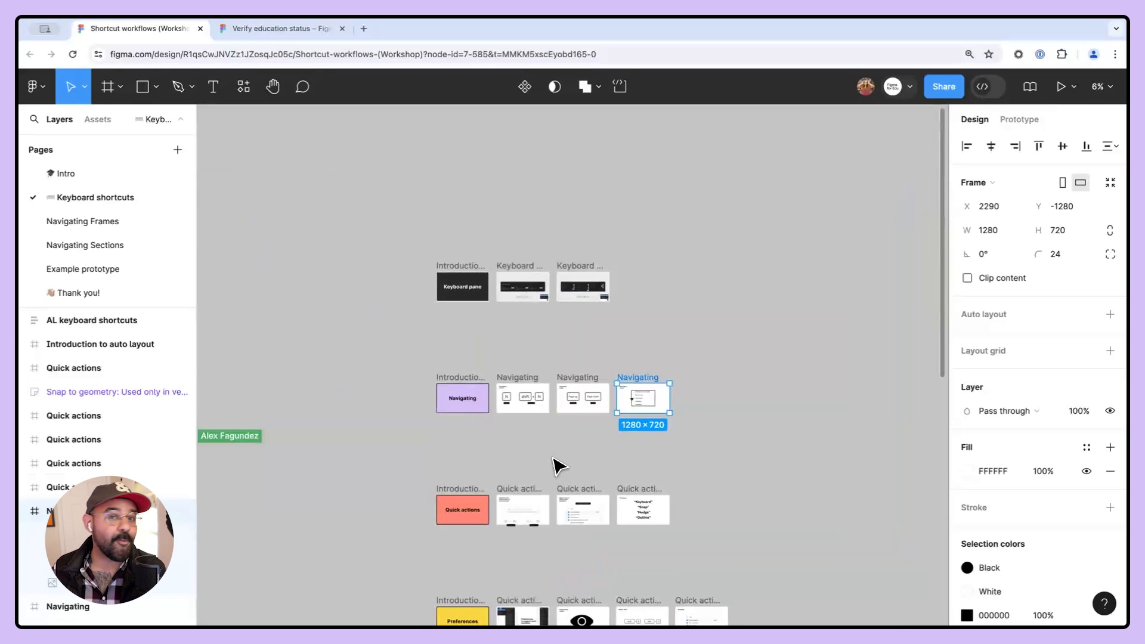
{"action": "double_click", "coordinate": [36, 511]}
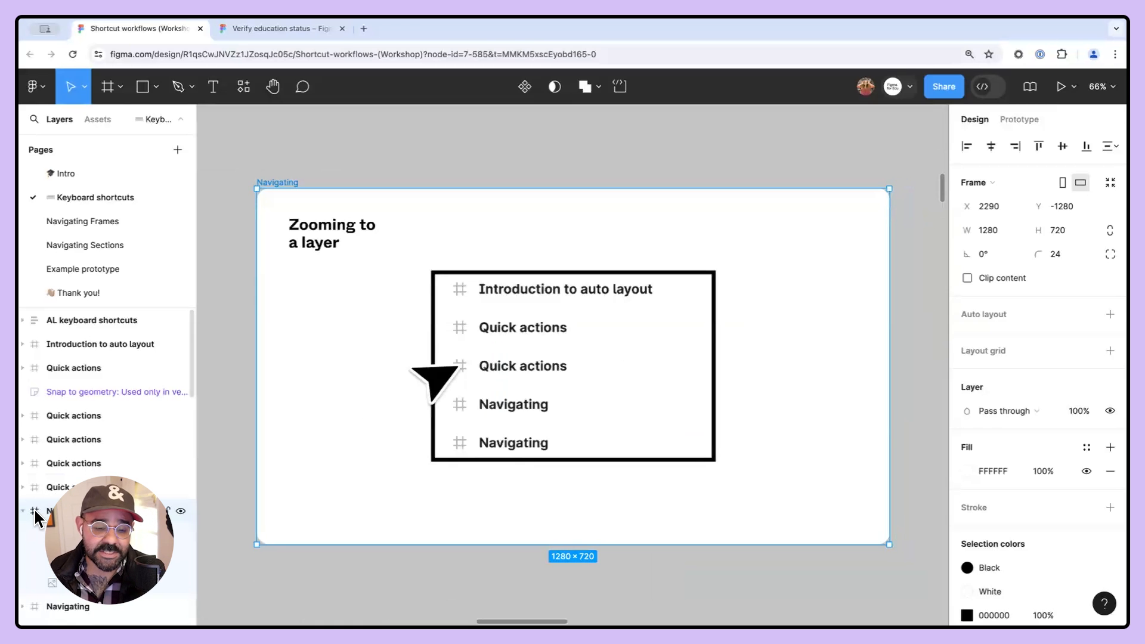
{"action": "left_click", "coordinate": [24, 517]}
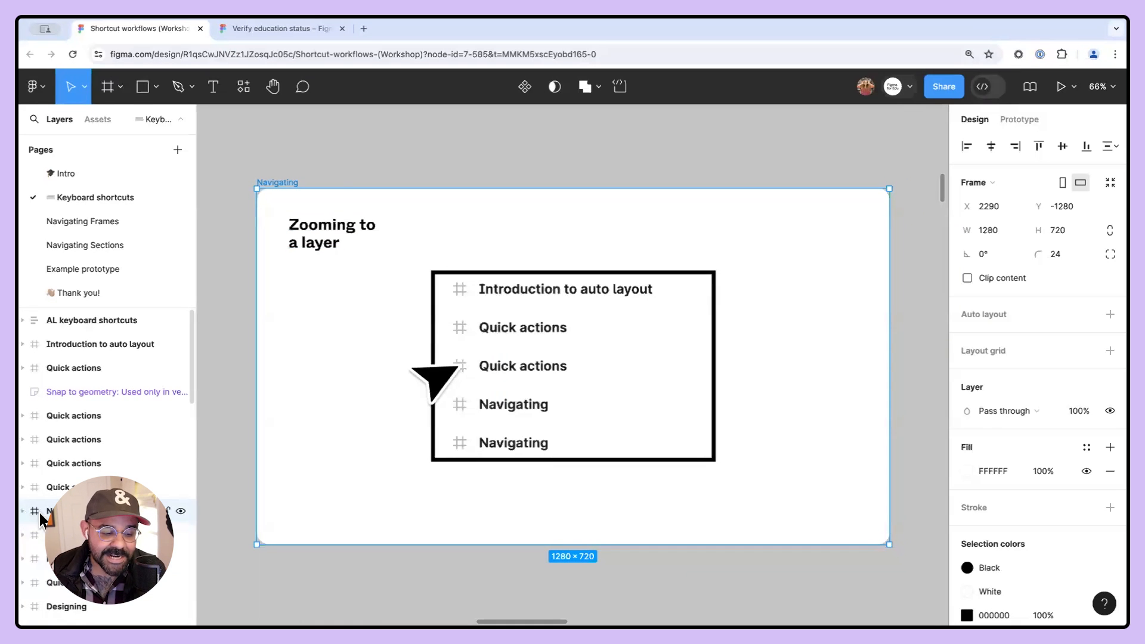
- Browse the canvas across the slide frames to the Quick actions title frame
{"action": "scroll", "coordinate": [347, 179], "scroll_direction": "down", "scroll_amount": 2}
{"action": "scroll", "coordinate": [348, 180], "scroll_direction": "down", "scroll_amount": 5}
{"action": "left_click_drag", "start_coordinate": [347, 182], "coordinate": [630, 305]}
{"action": "left_click_drag", "start_coordinate": [220, 324], "coordinate": [626, 338]}
{"action": "left_click_drag", "start_coordinate": [274, 310], "coordinate": [430, 310]}
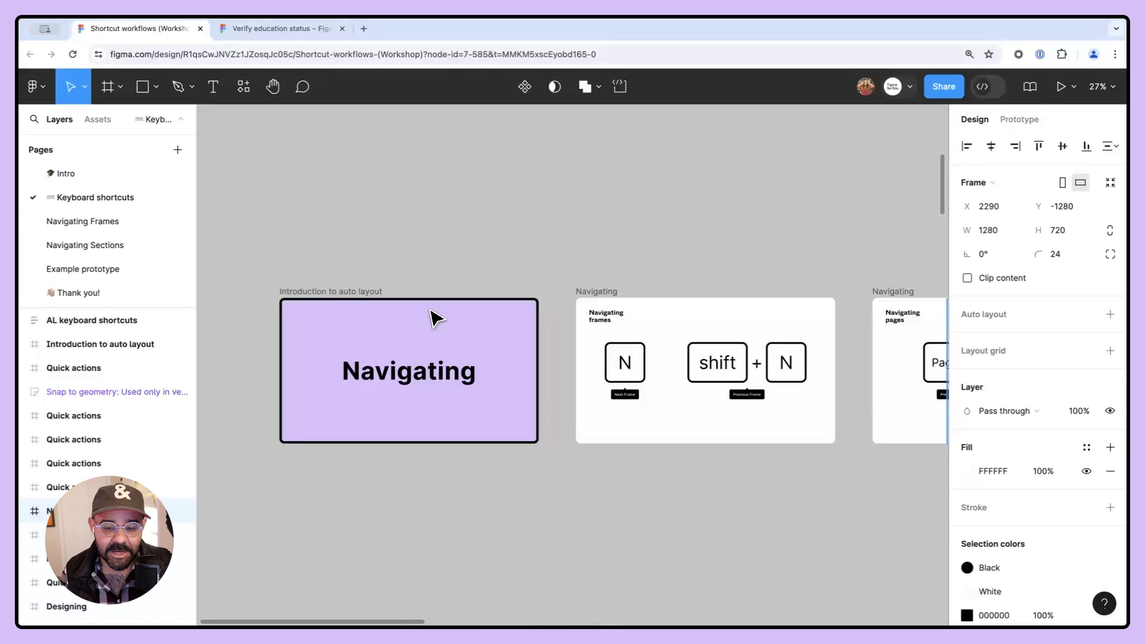
{"action": "scroll", "coordinate": [421, 291], "scroll_direction": "down", "scroll_amount": 10}
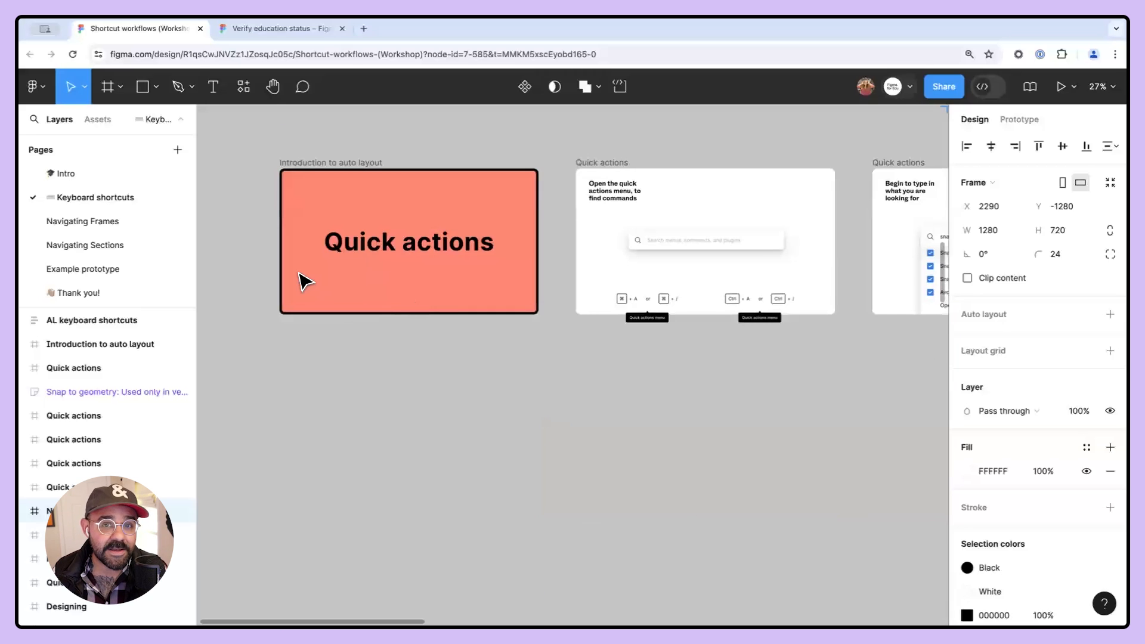
{"action": "scroll", "coordinate": [322, 245], "scroll_direction": "up", "scroll_amount": 5}
{"action": "scroll", "coordinate": [393, 305], "scroll_direction": "up", "scroll_amount": 3}
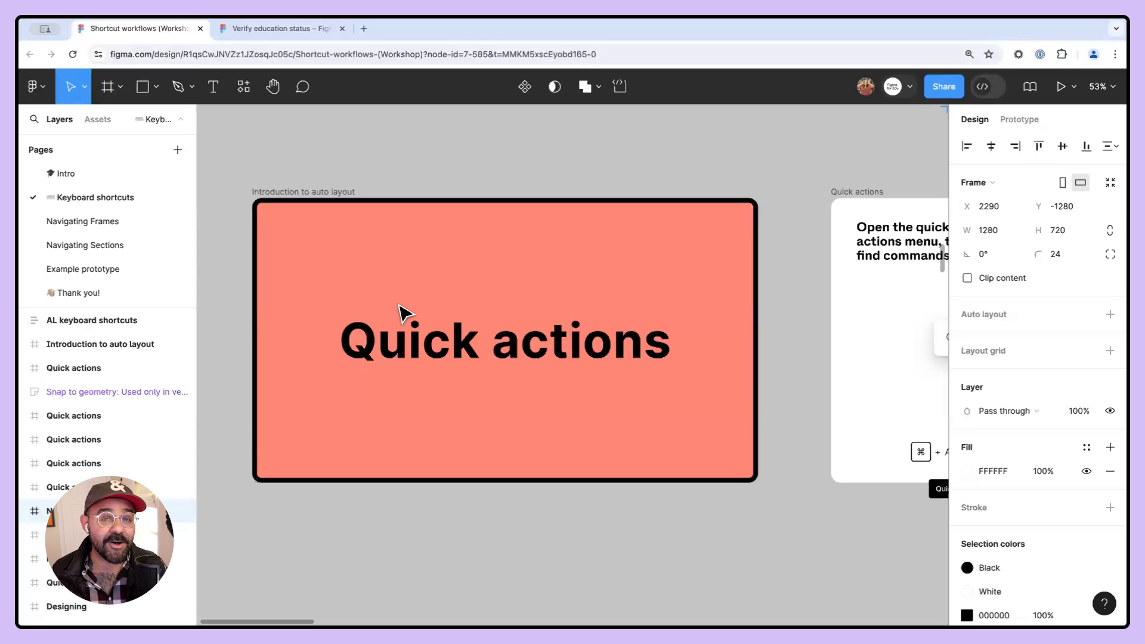
{"action": "scroll", "coordinate": [398, 311], "scroll_direction": "down", "scroll_amount": 1}
{"action": "left_click", "coordinate": [446, 170]}
{"action": "left_click_drag", "start_coordinate": [447, 171], "coordinate": [502, 173]}
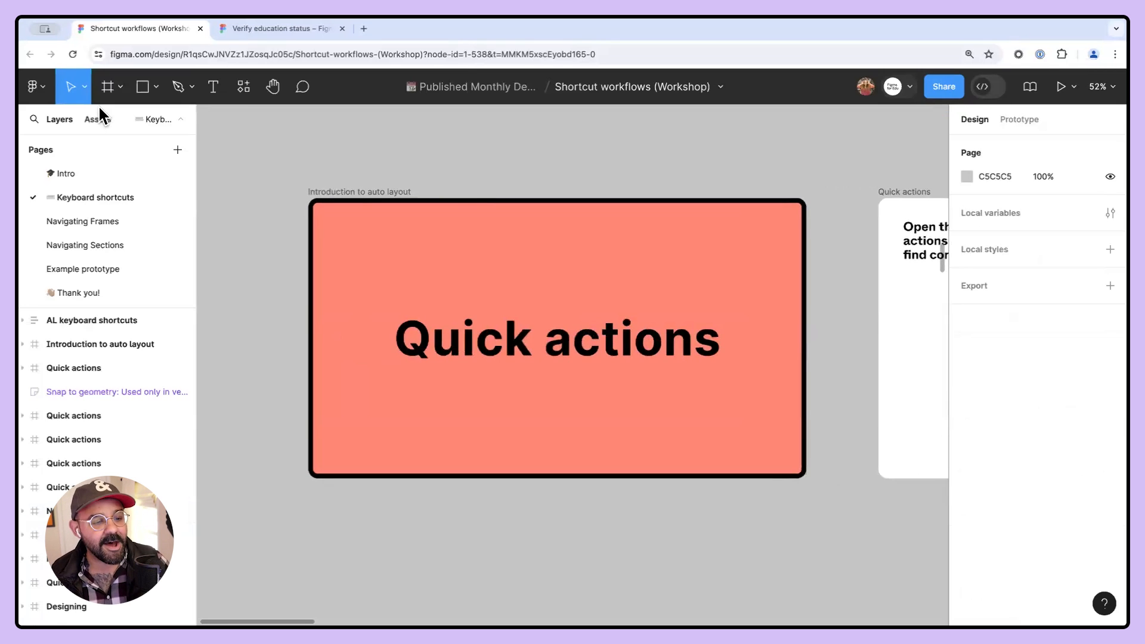
- Examine the Quick actions entry and the Edit submenu in the main menu, then close it
{"action": "left_click", "coordinate": [36, 87]}
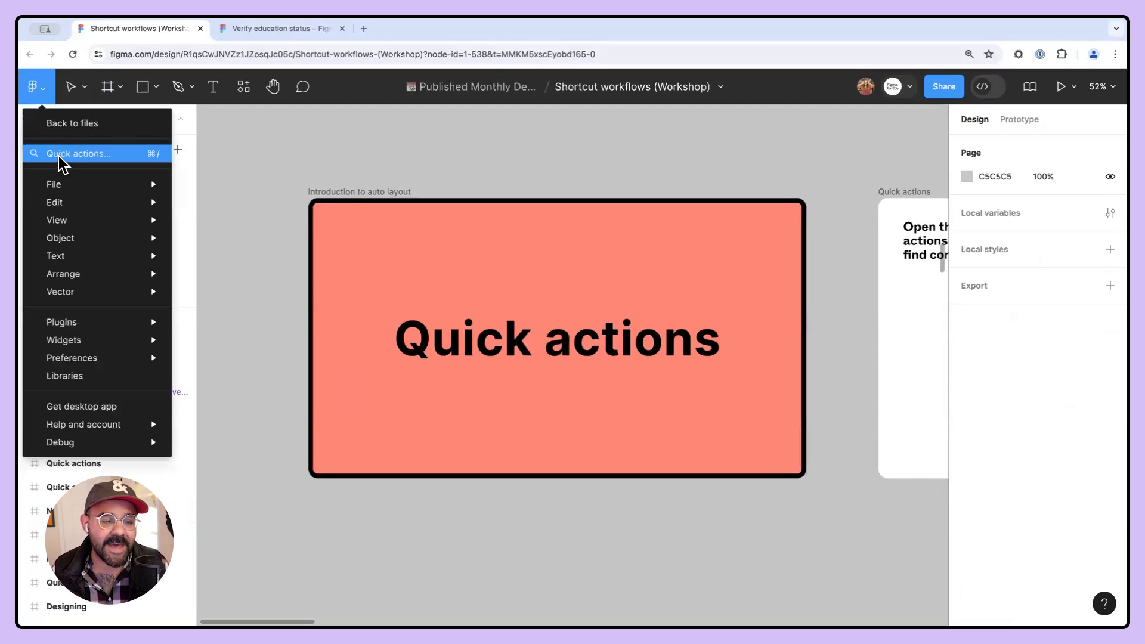
{"action": "mouse_move", "coordinate": [58, 202]}
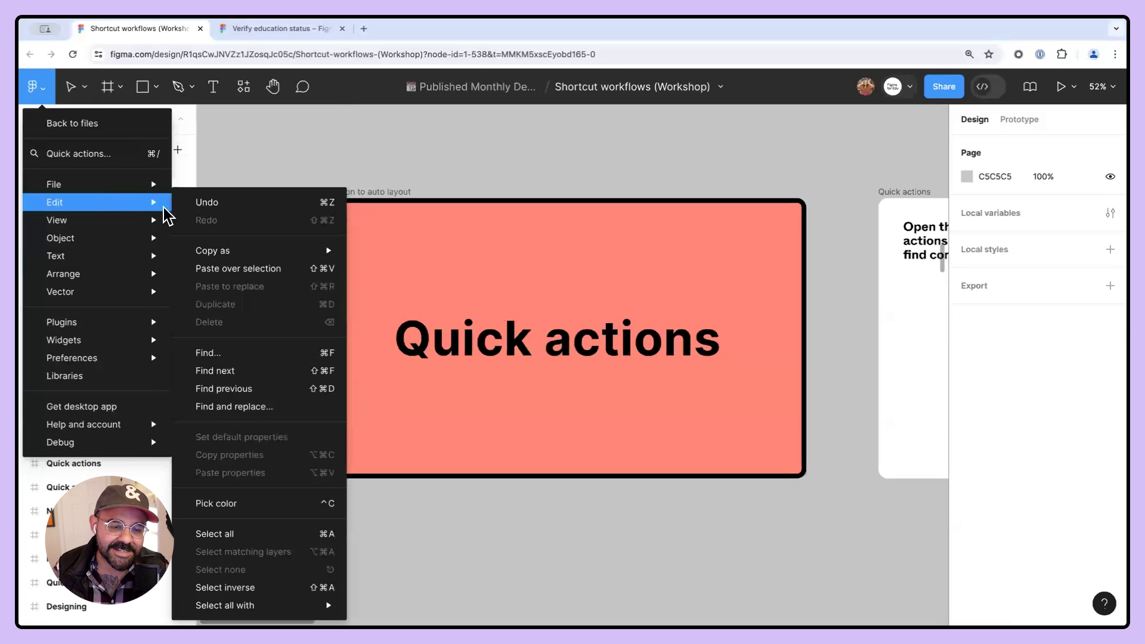
{"action": "mouse_move", "coordinate": [108, 184]}
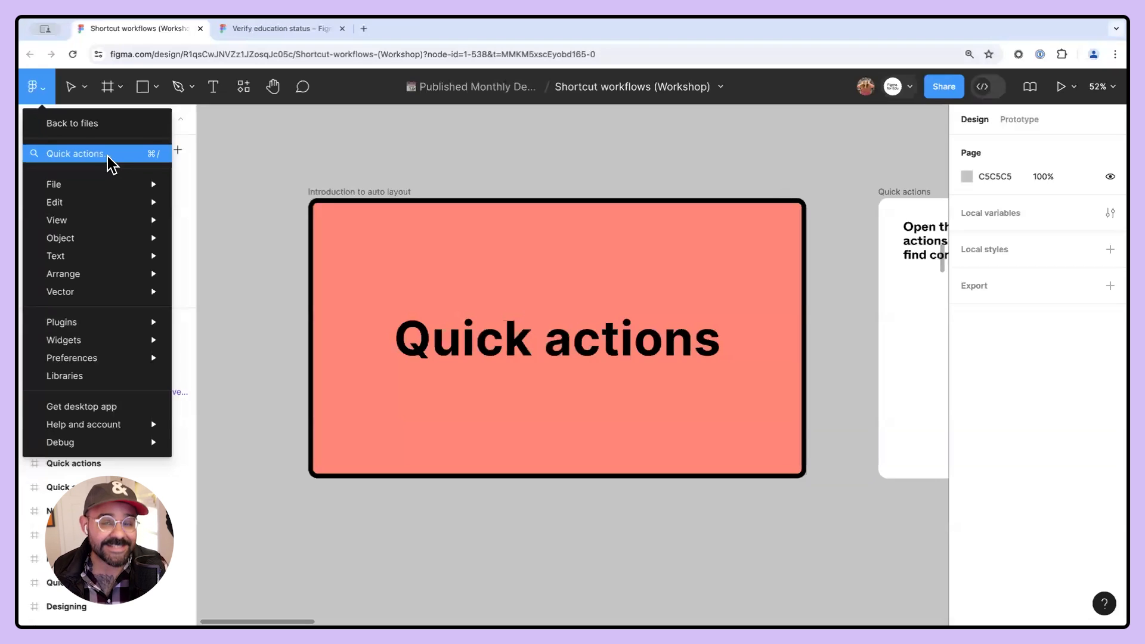
{"action": "left_click", "coordinate": [432, 148]}
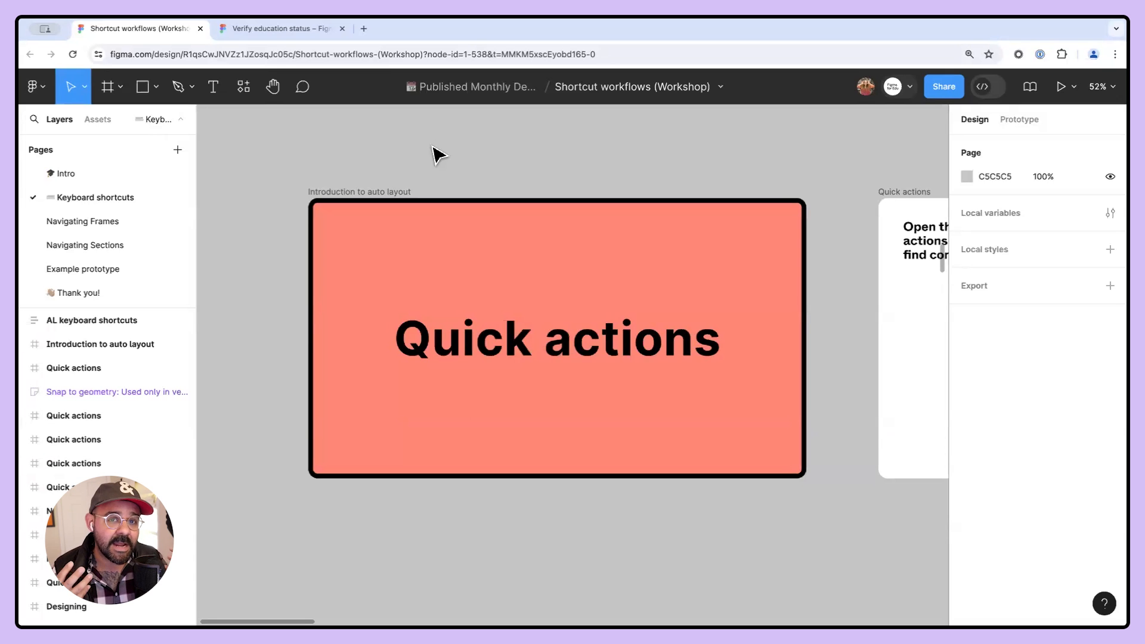
- Edit the Mac shortcut labels in the Quick actions slide to read ⌘ + / and ⌘ + P
{"action": "key", "text": "n"}
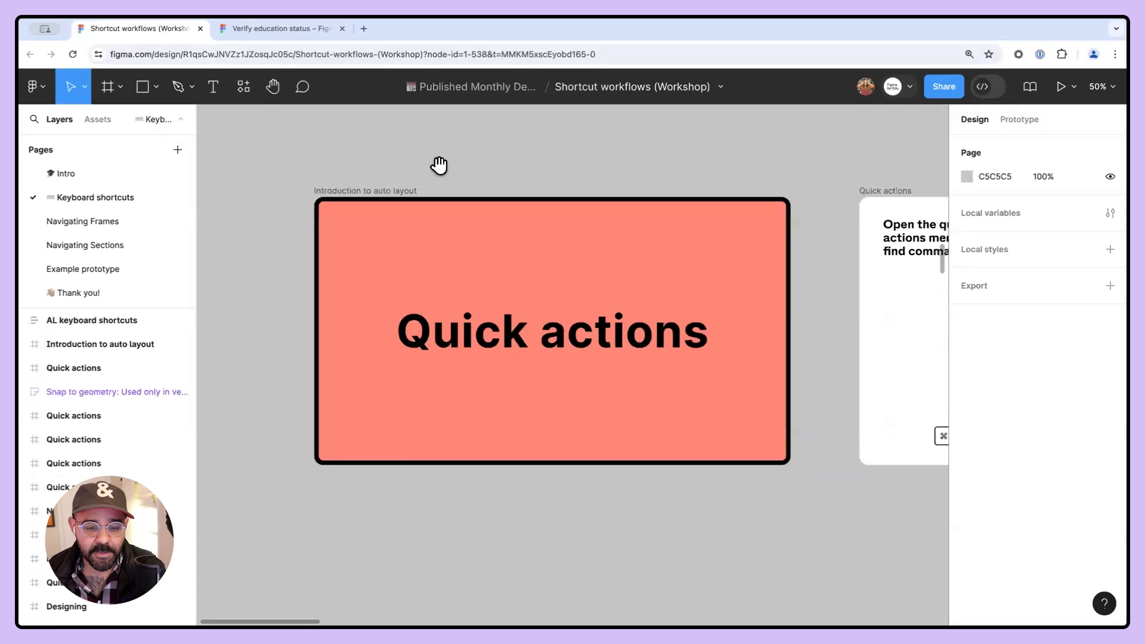
{"action": "left_click_drag", "start_coordinate": [346, 247], "coordinate": [215, 257]}
{"action": "scroll", "coordinate": [393, 482], "scroll_direction": "up", "scroll_amount": 1}
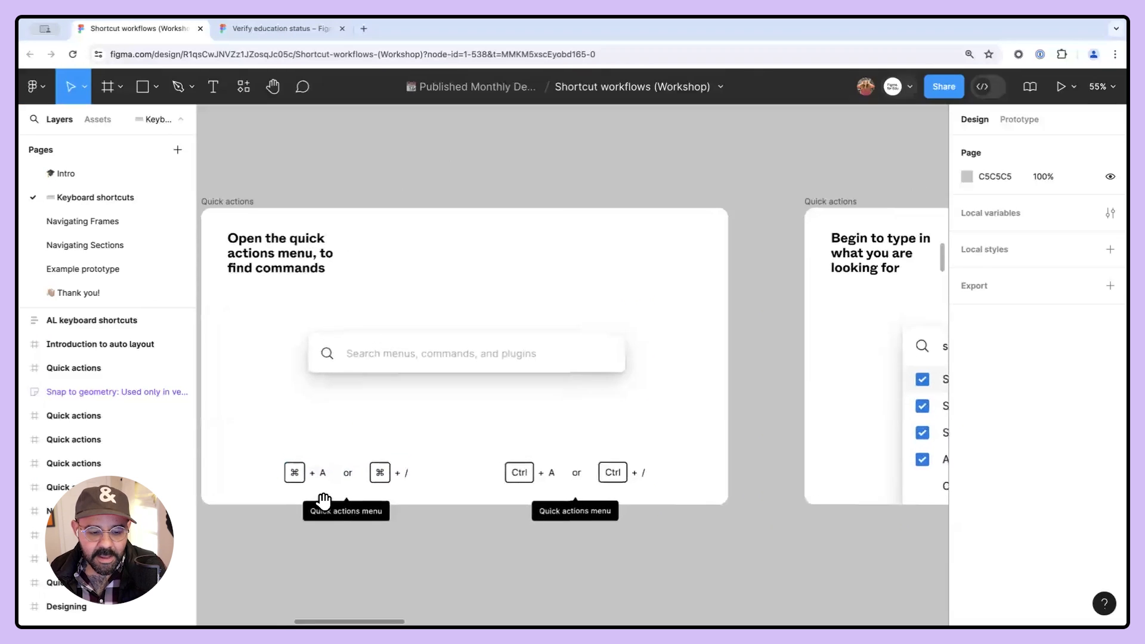
{"action": "left_click_drag", "start_coordinate": [324, 502], "coordinate": [340, 510]}
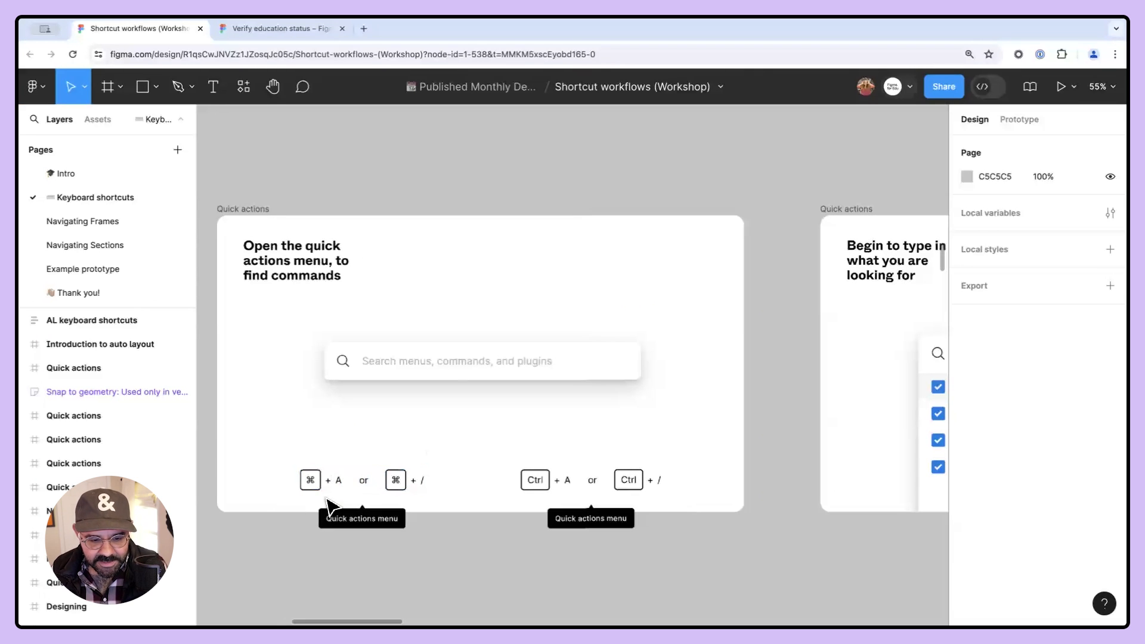
{"action": "left_click", "coordinate": [339, 480], "text": "super"}
{"action": "double_click", "coordinate": [340, 482]}
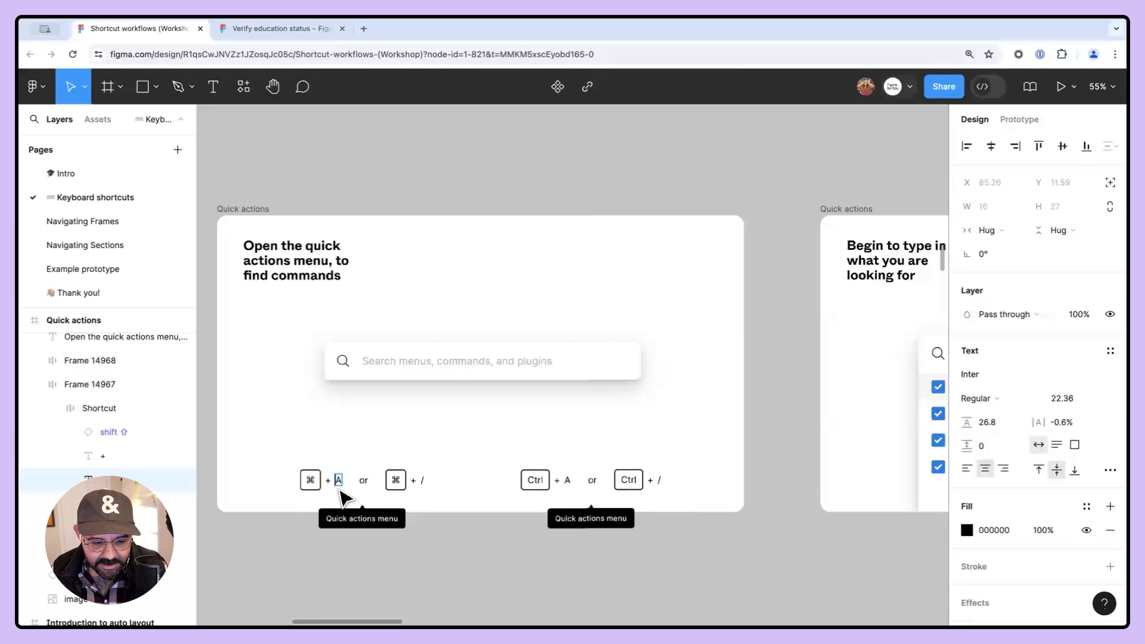
{"action": "type", "text": "/"}
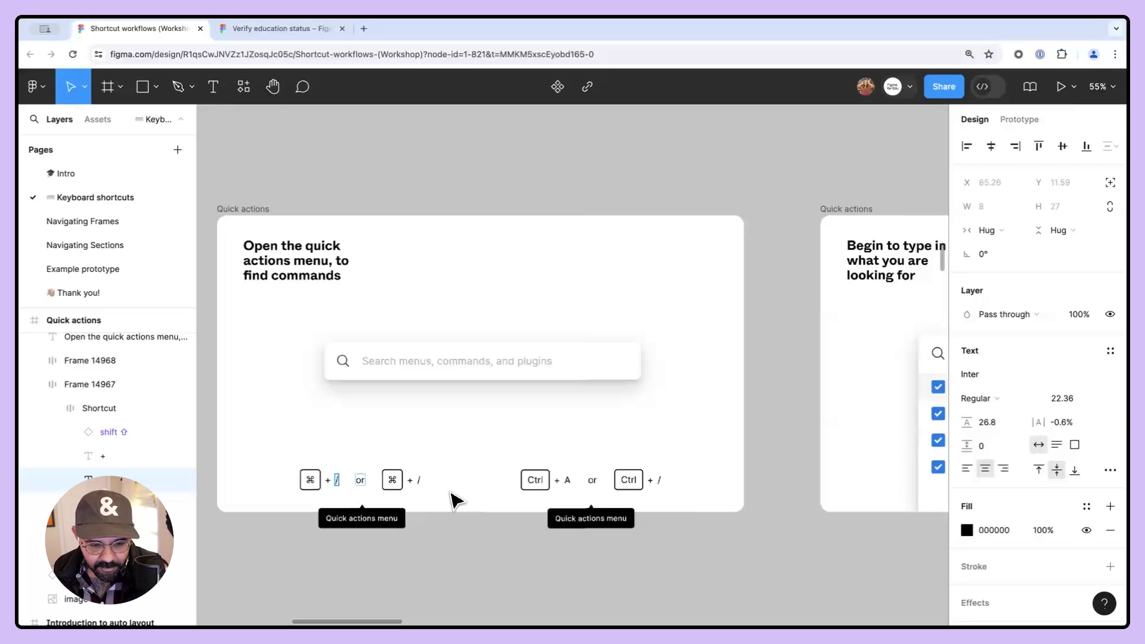
{"action": "double_click", "coordinate": [419, 481]}
{"action": "type", "text": "P"}
- Edit the Windows shortcut labels in the same slide to read Ctrl + / and Ctrl + P
{"action": "double_click", "coordinate": [567, 480]}
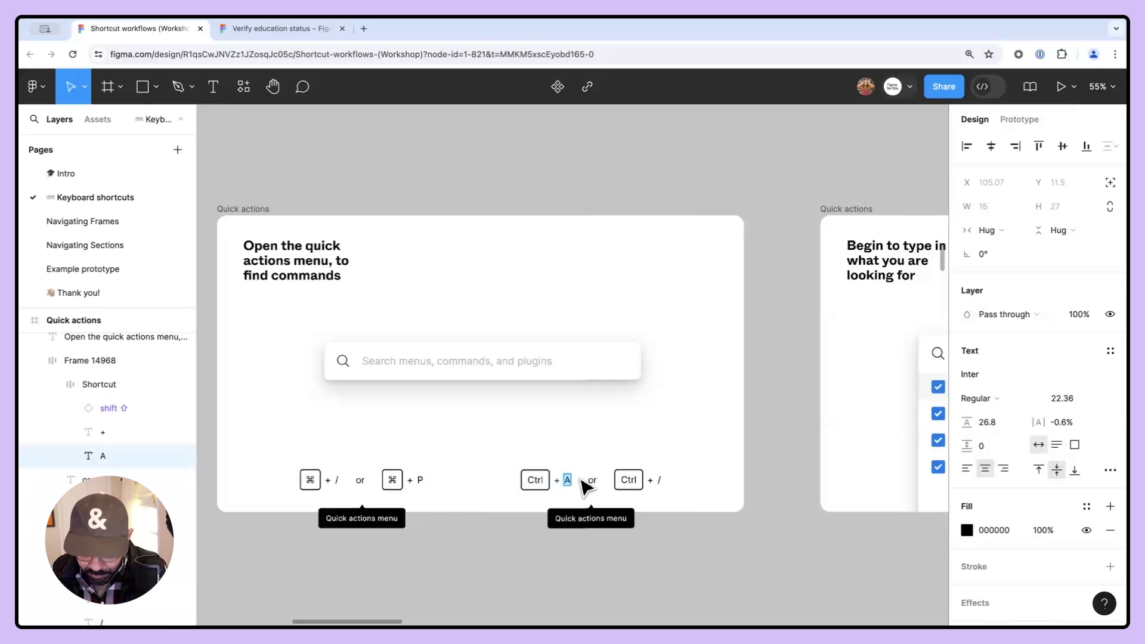
{"action": "type", "text": "/"}
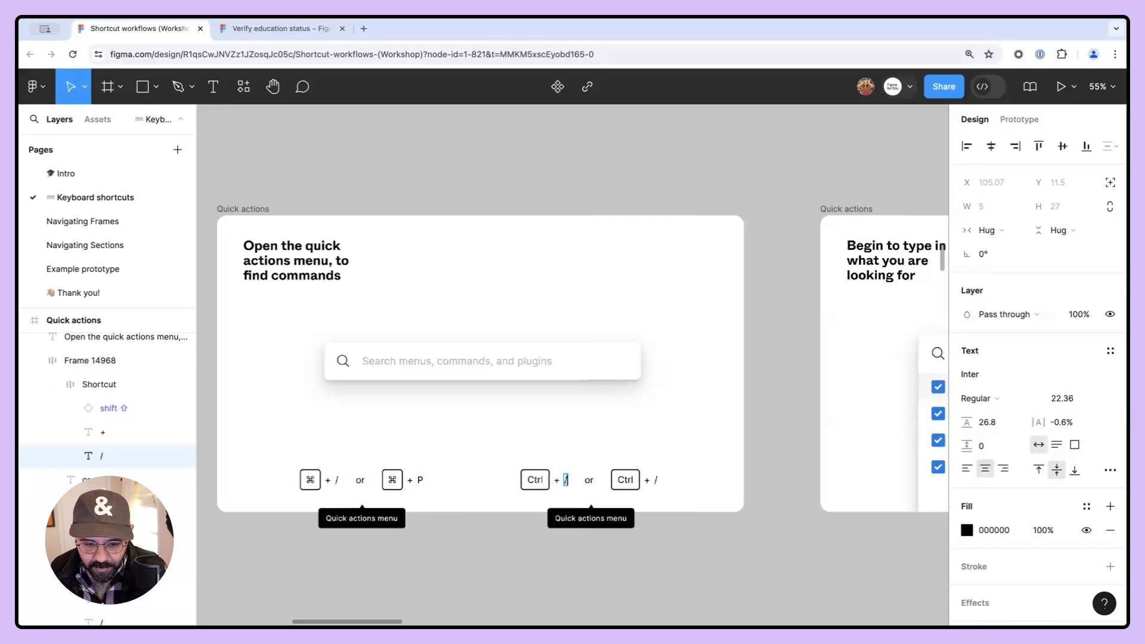
{"action": "double_click", "coordinate": [656, 480]}
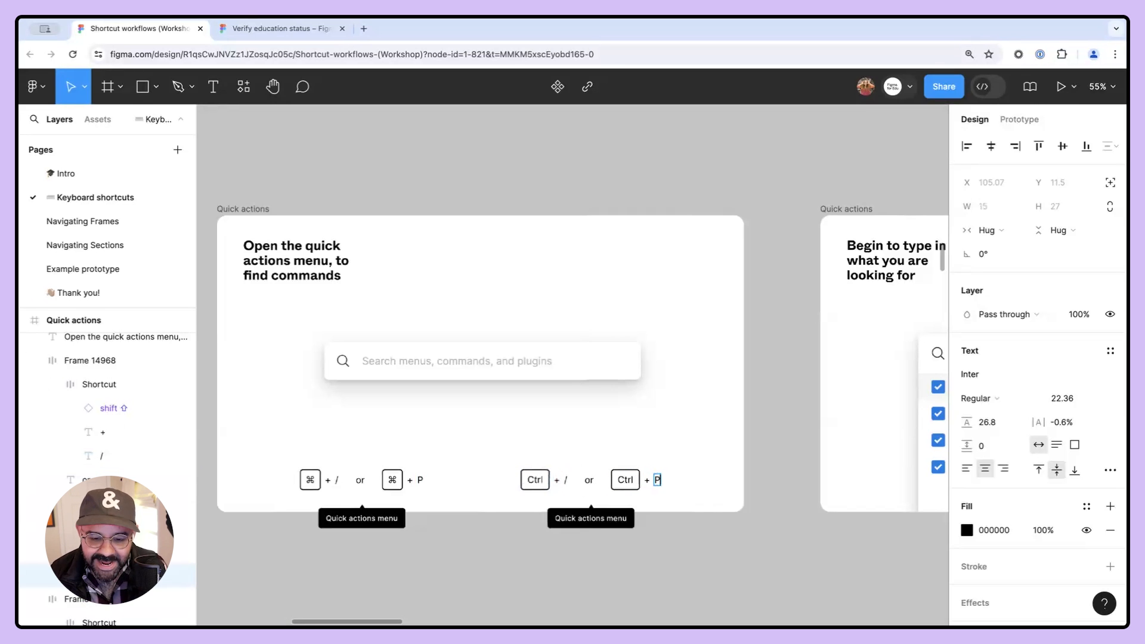
{"action": "left_click", "coordinate": [686, 559]}
{"action": "left_click_drag", "start_coordinate": [645, 552], "coordinate": [733, 535]}
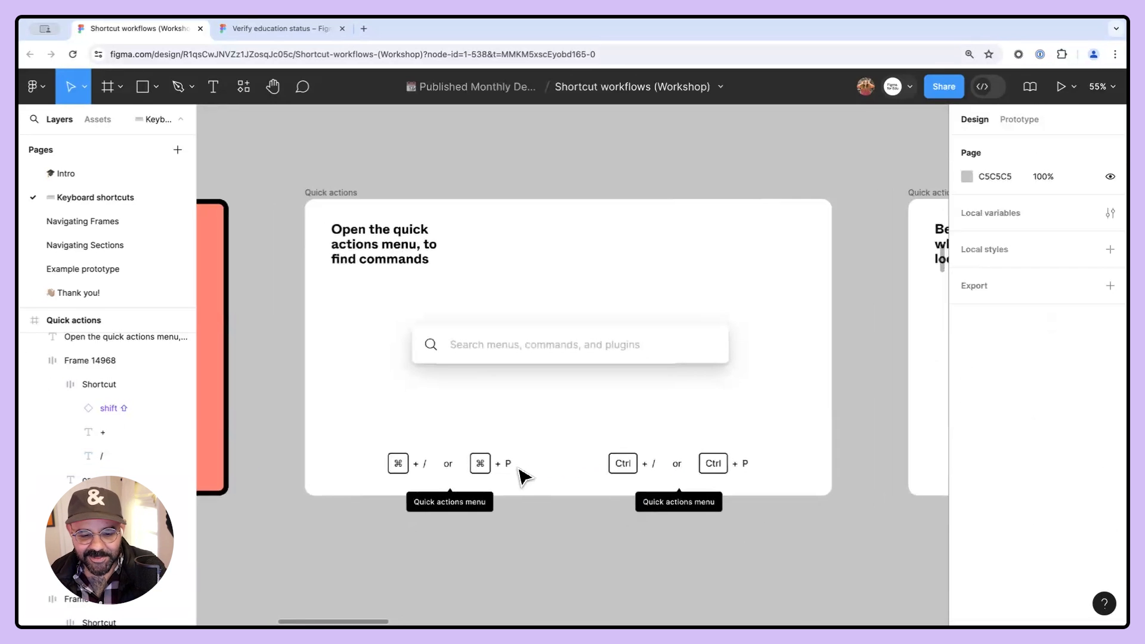
- Open the quick actions menu with its shortcut and dismiss it, repeating the demonstration
{"action": "scroll", "coordinate": [569, 459], "scroll_direction": "up", "scroll_amount": 3, "text": "ctrl"}
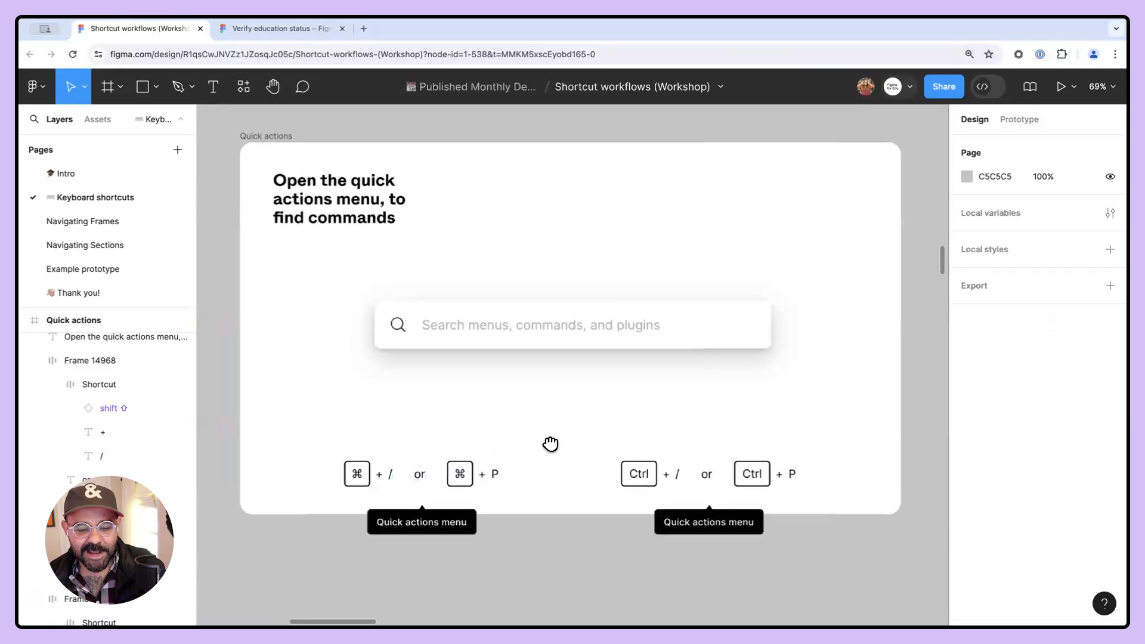
{"action": "scroll", "coordinate": [550, 444], "scroll_direction": "up", "scroll_amount": 2}
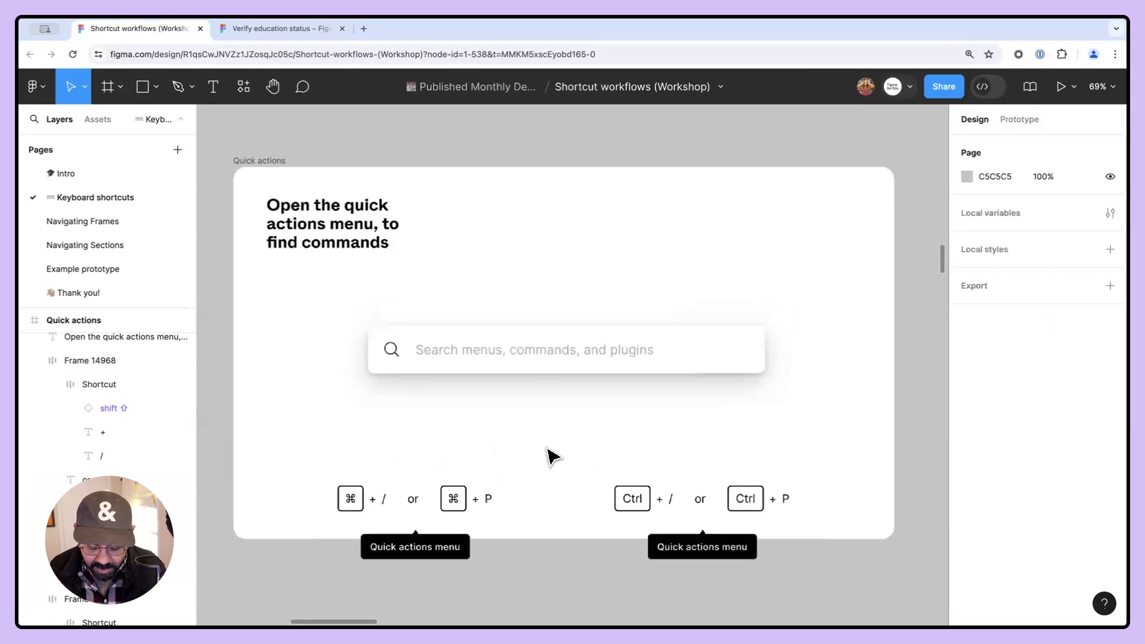
{"action": "key", "text": "ctrl+slash"}
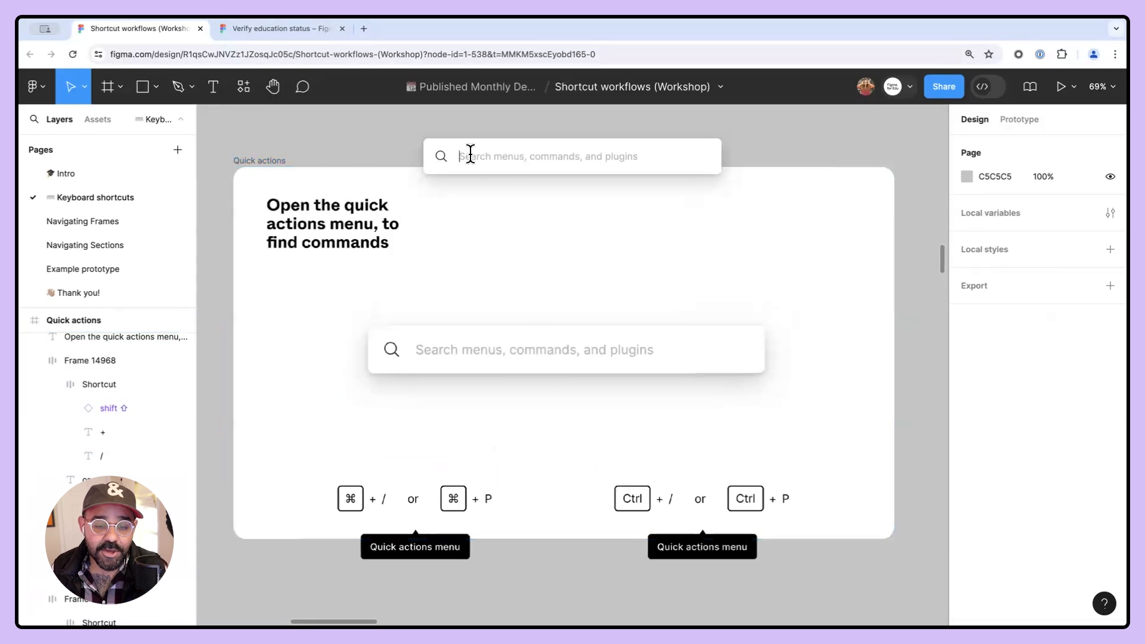
{"action": "scroll", "coordinate": [519, 196], "scroll_direction": "up", "scroll_amount": 3}
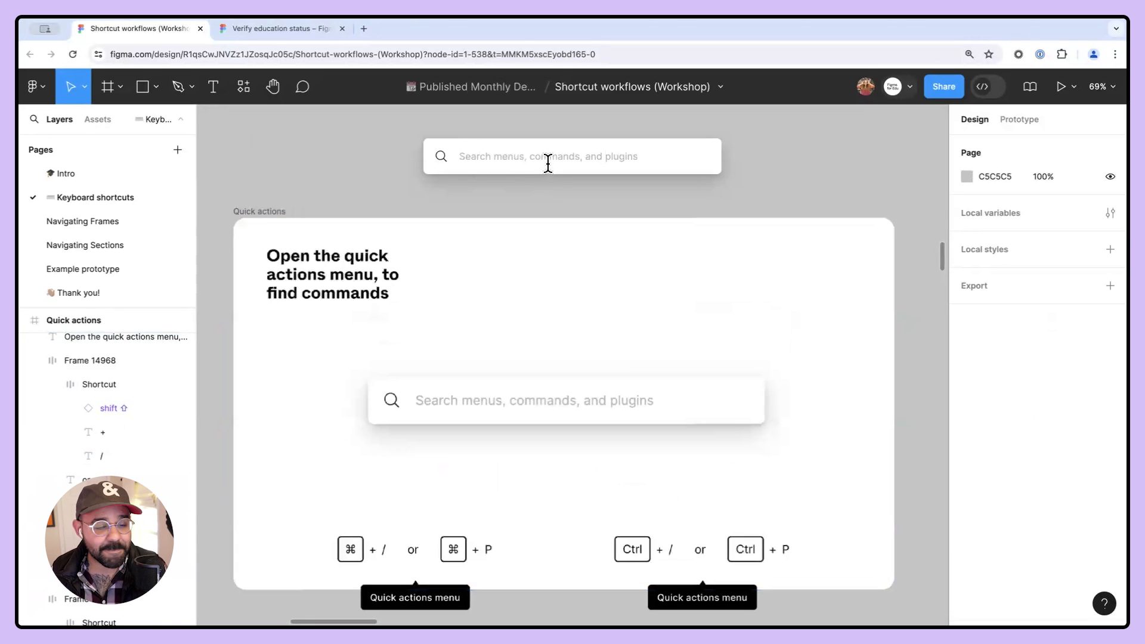
{"action": "key", "text": "Escape"}
{"action": "scroll", "coordinate": [718, 280], "scroll_direction": "down", "scroll_amount": 2}
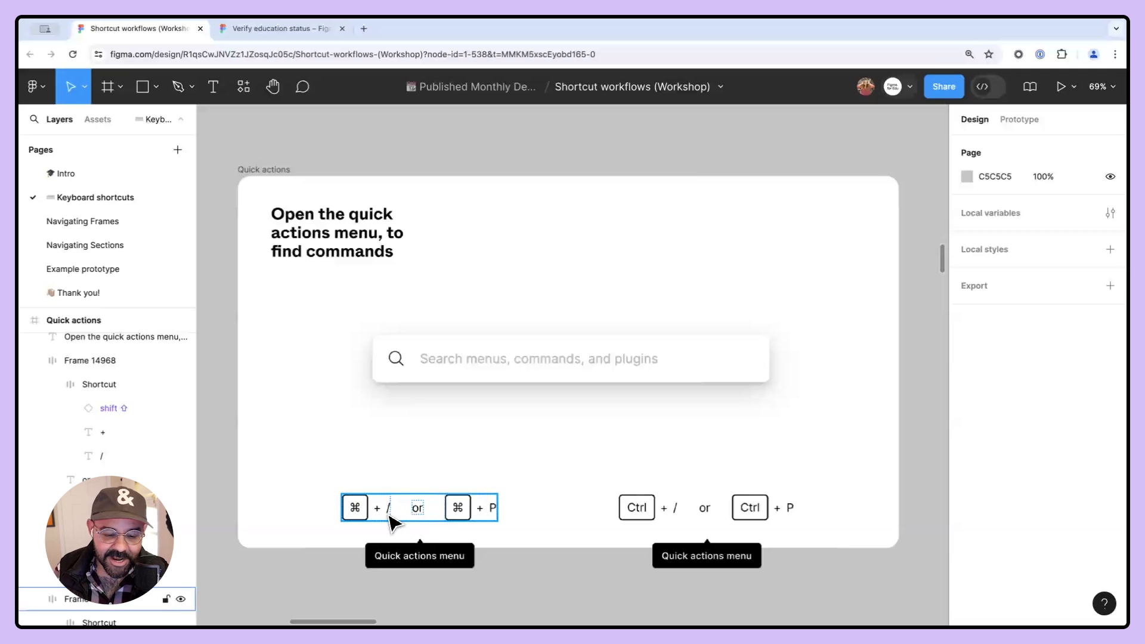
{"action": "key", "text": "super+/"}
{"action": "left_click", "coordinate": [530, 196]}
{"action": "scroll", "coordinate": [533, 197], "scroll_direction": "down", "scroll_amount": 1}
{"action": "left_click_drag", "start_coordinate": [532, 200], "coordinate": [539, 247]}
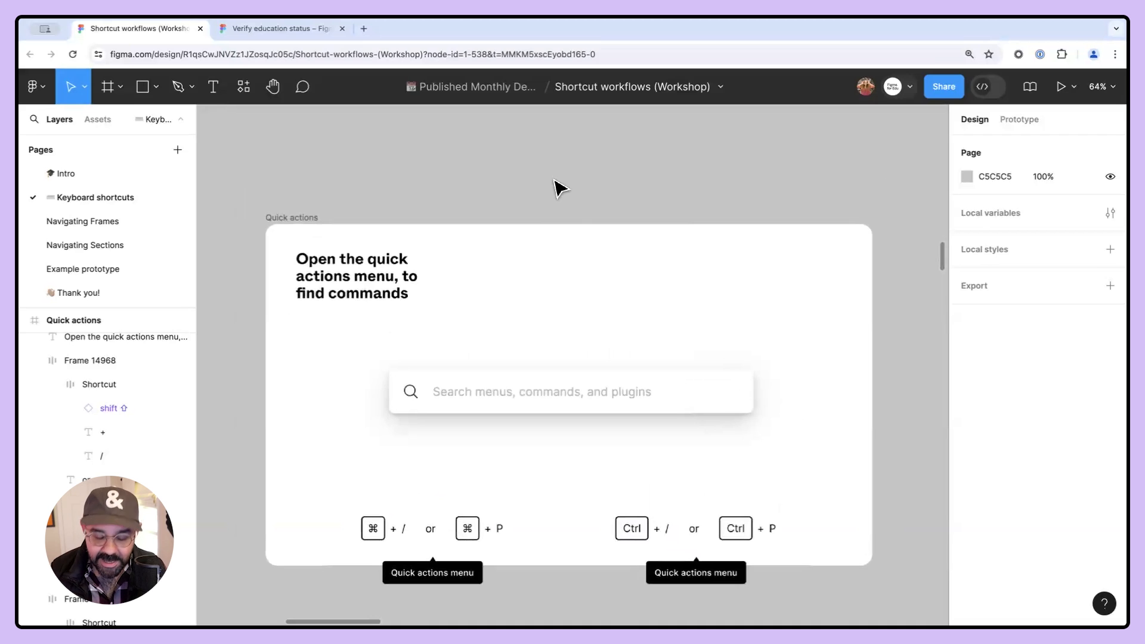
{"action": "key", "text": "super+/"}
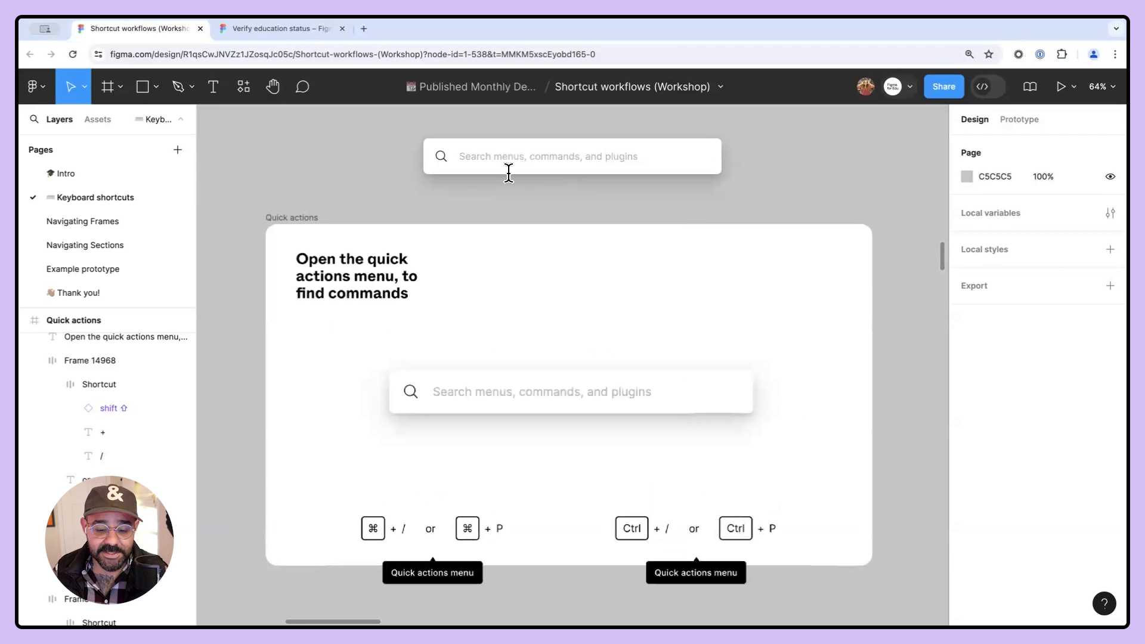
{"action": "left_click", "coordinate": [537, 216]}
- Look over the neighbouring quick actions slide and zoom into the shortcut key labels
{"action": "left_click_drag", "start_coordinate": [919, 220], "coordinate": [429, 204]}
{"action": "left_click_drag", "start_coordinate": [807, 205], "coordinate": [598, 212]}
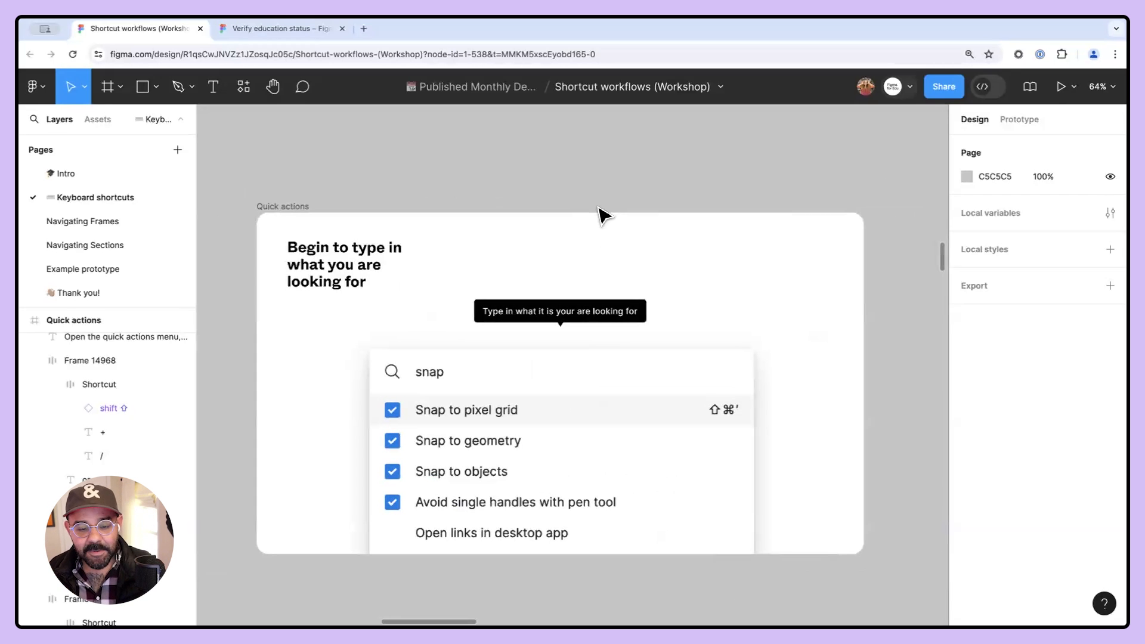
{"action": "left_click_drag", "start_coordinate": [547, 170], "coordinate": [560, 204]}
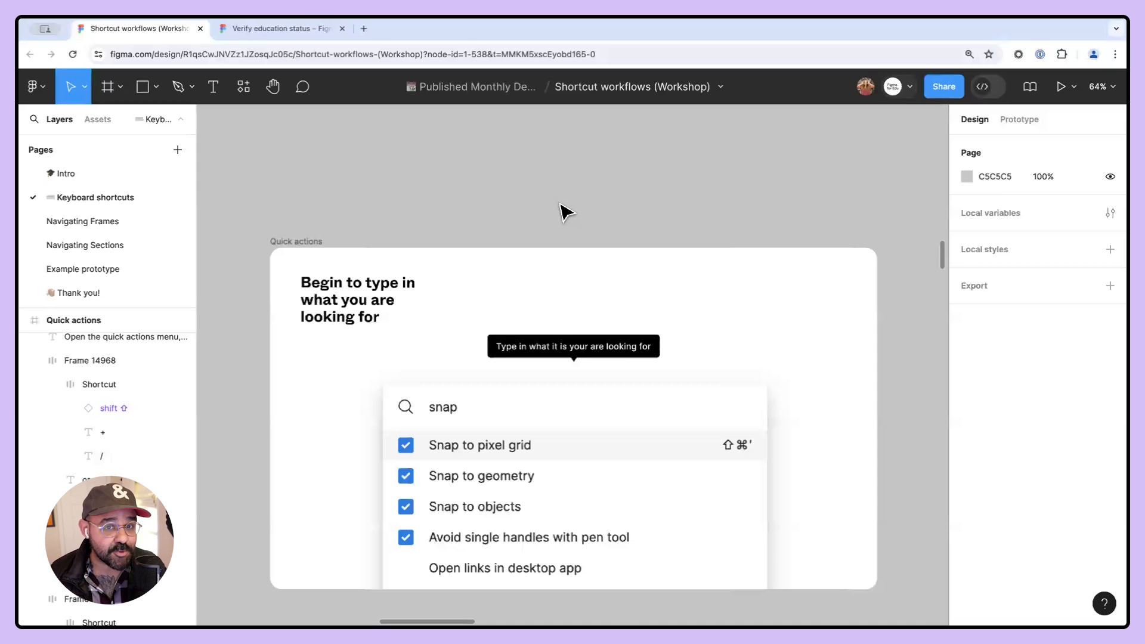
{"action": "left_click_drag", "start_coordinate": [256, 358], "coordinate": [716, 378]}
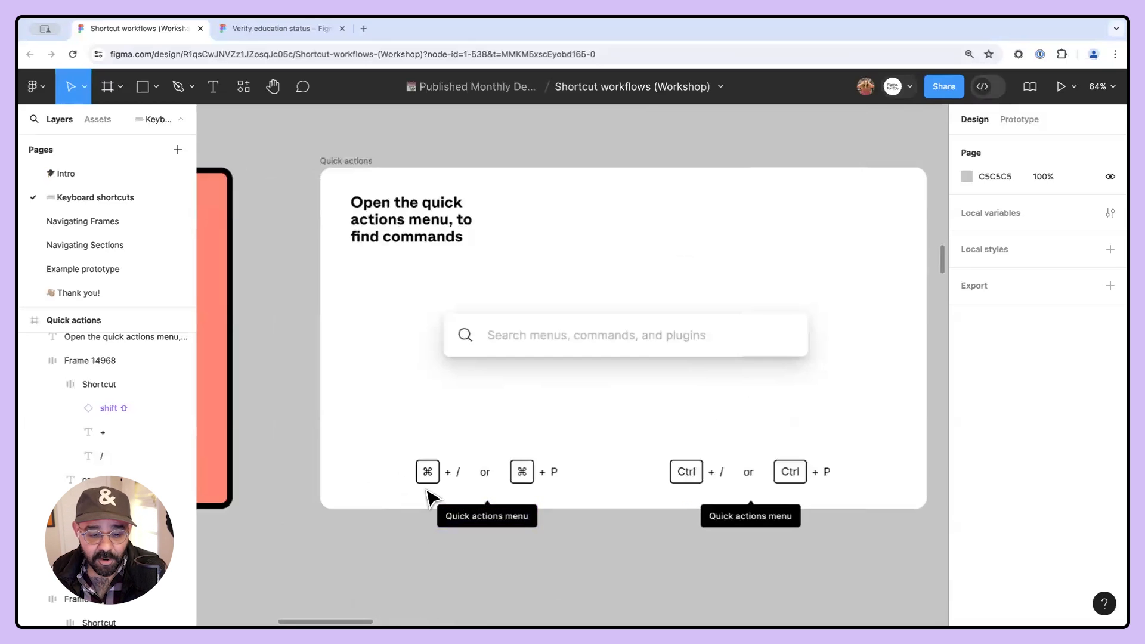
{"action": "scroll", "coordinate": [434, 490], "scroll_direction": "up", "scroll_amount": 6}
{"action": "scroll", "coordinate": [422, 427], "scroll_direction": "down", "scroll_amount": 2}
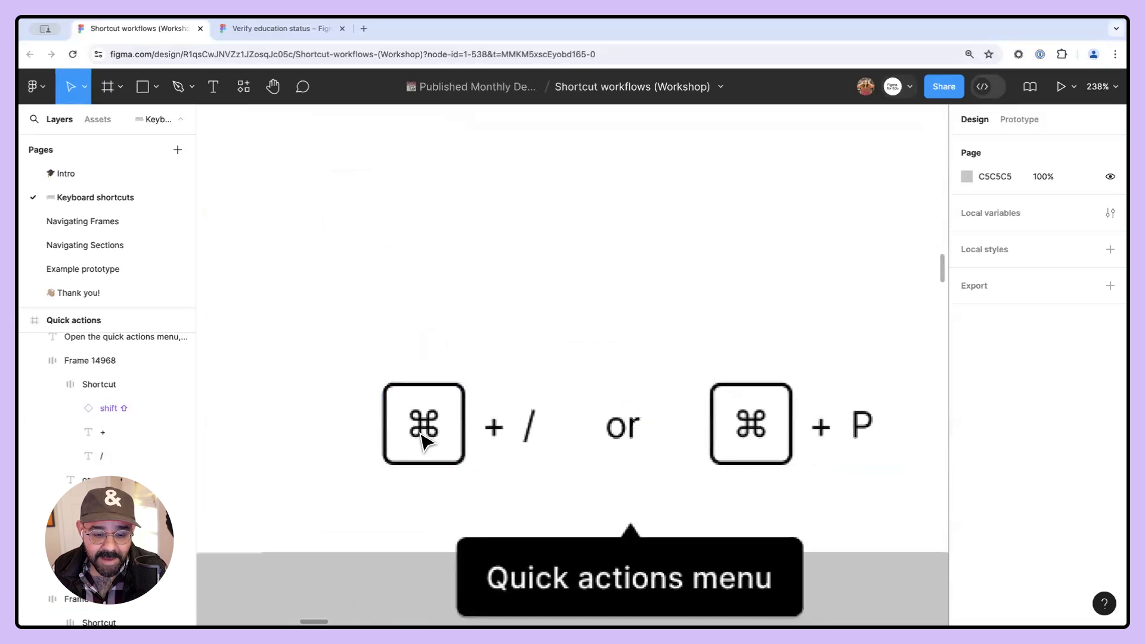
{"action": "scroll", "coordinate": [509, 453], "scroll_direction": "up", "scroll_amount": 2}
{"action": "scroll", "coordinate": [503, 434], "scroll_direction": "down", "scroll_amount": 2}
{"action": "scroll", "coordinate": [462, 455], "scroll_direction": "up", "scroll_amount": 6}
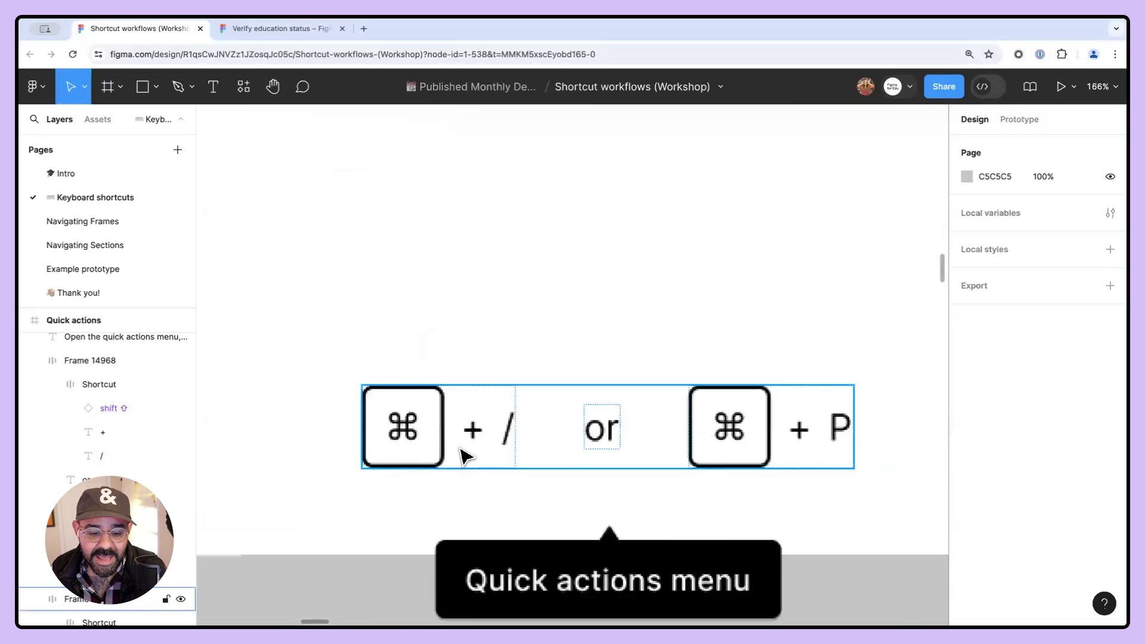
{"action": "scroll", "coordinate": [429, 416], "scroll_direction": "down", "scroll_amount": 10}
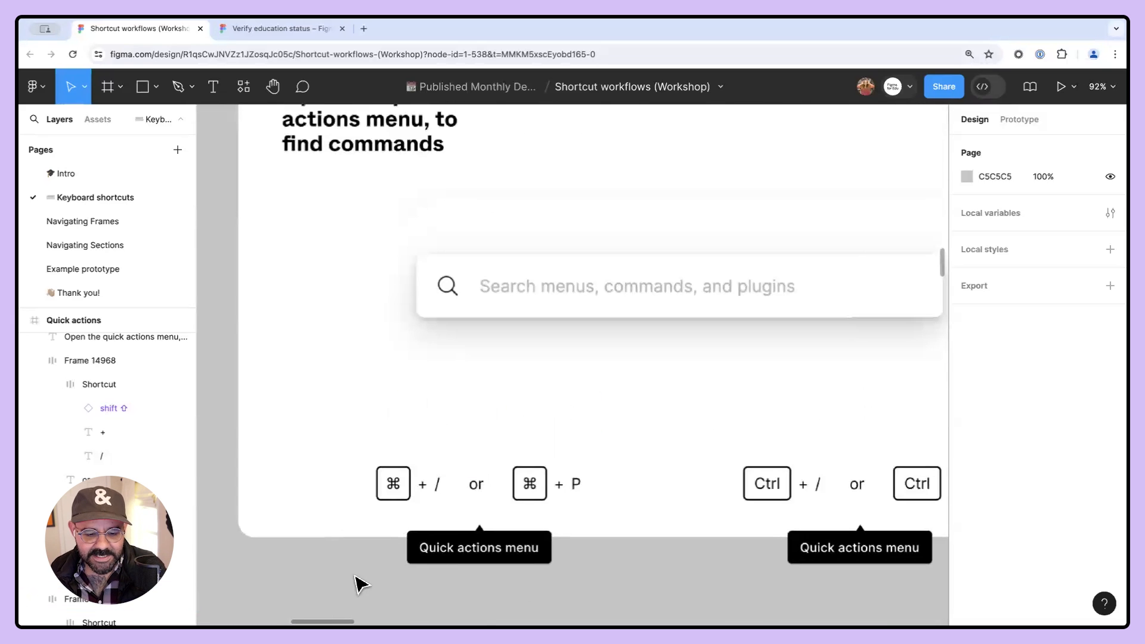
- Open quick actions, search for pix, and turn off Show pixel preview
{"action": "key", "text": "ctrl+slash"}
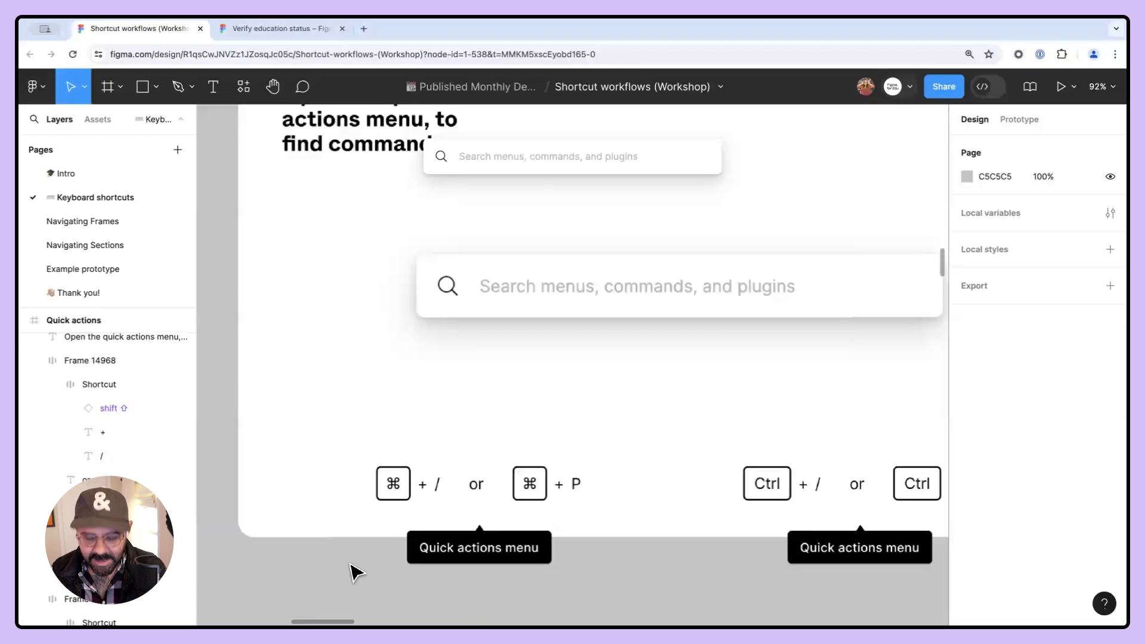
{"action": "type", "text": "pix"}
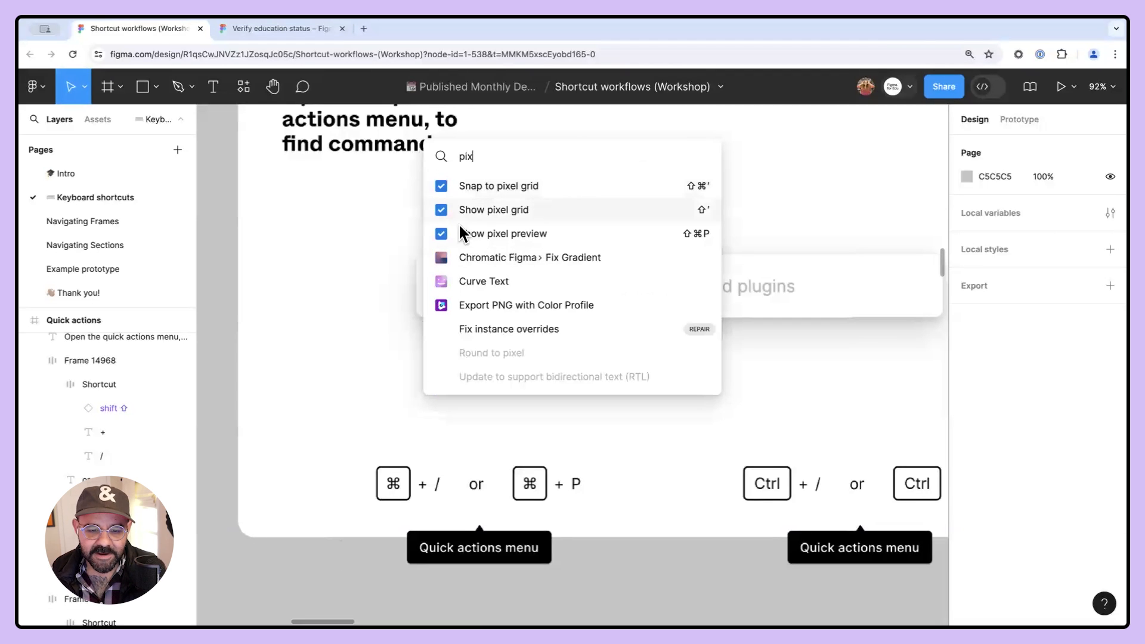
{"action": "left_click", "coordinate": [430, 234]}
{"action": "left_click", "coordinate": [424, 501]}
{"action": "scroll", "coordinate": [422, 501], "scroll_direction": "up", "scroll_amount": 5}
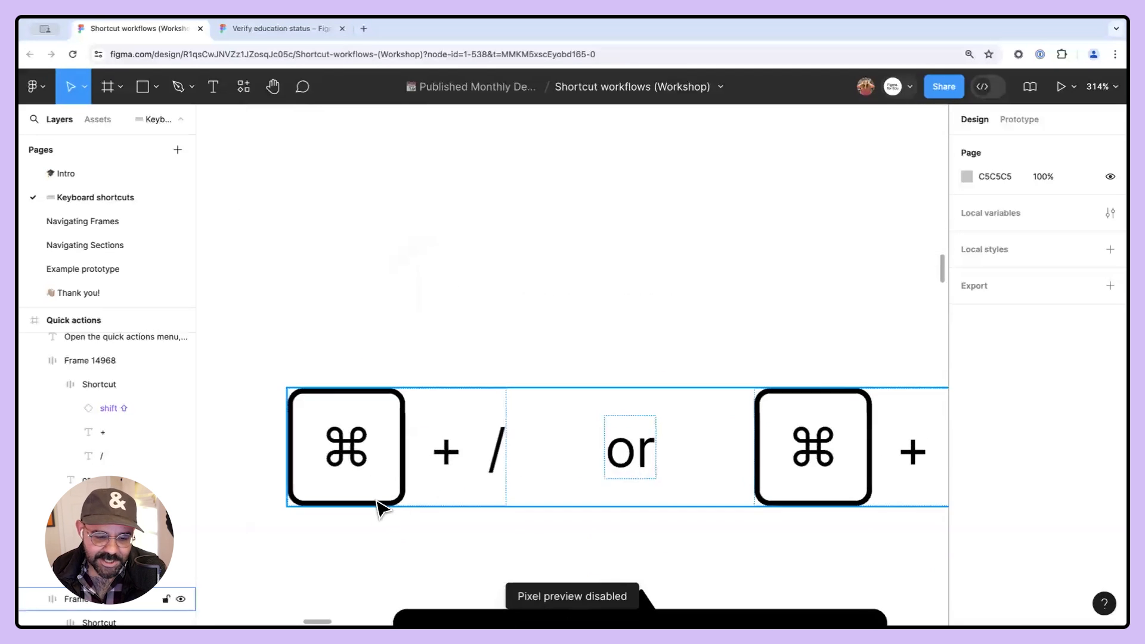
{"action": "scroll", "coordinate": [387, 484], "scroll_direction": "down", "scroll_amount": 6}
{"action": "key", "text": "space"}
{"action": "scroll", "coordinate": [559, 485], "scroll_direction": "down", "scroll_amount": 2}
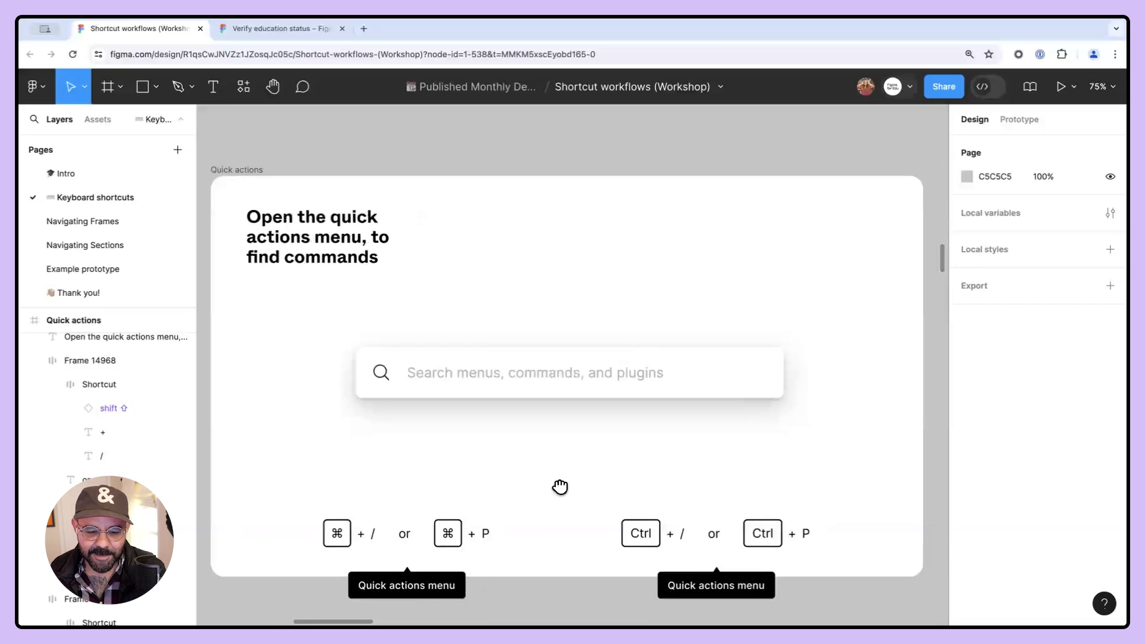
{"action": "left_click_drag", "start_coordinate": [564, 481], "coordinate": [549, 427]}
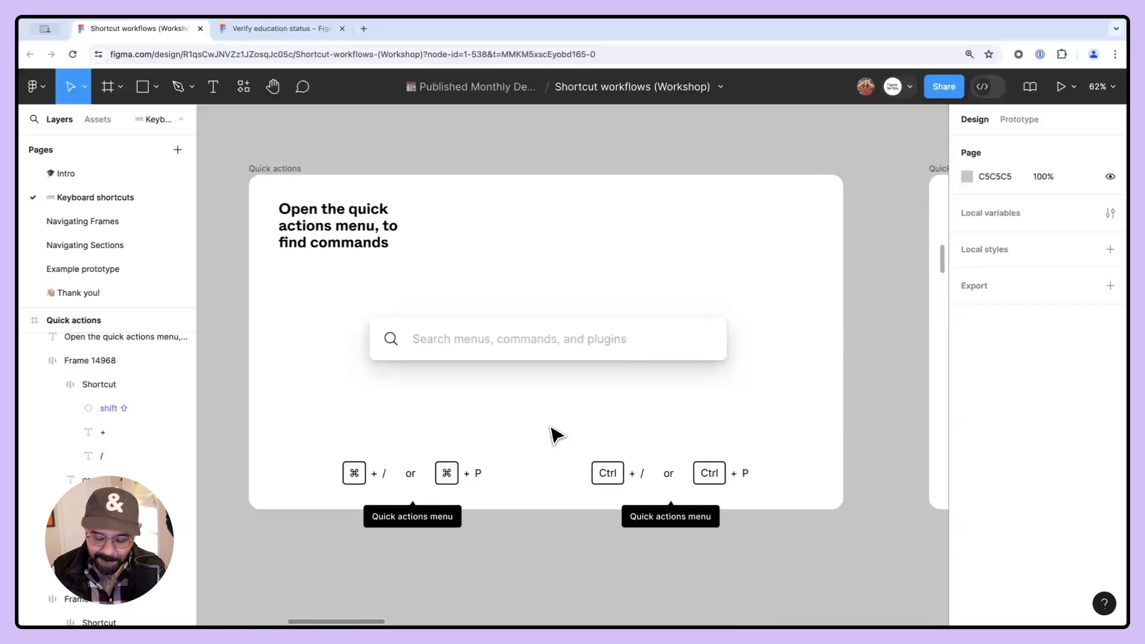
- Open quick actions, search for show pix, and turn on Show pixel preview, zooming in to inspect the shortcut keys
{"action": "key", "text": "super+slash"}
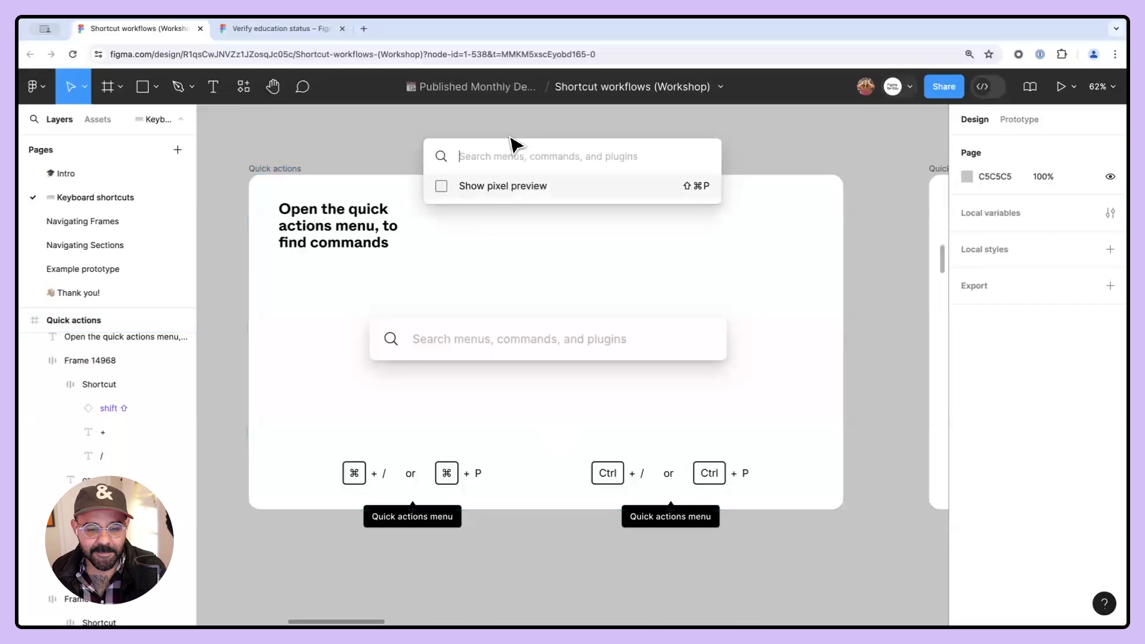
{"action": "type", "text": "show"}
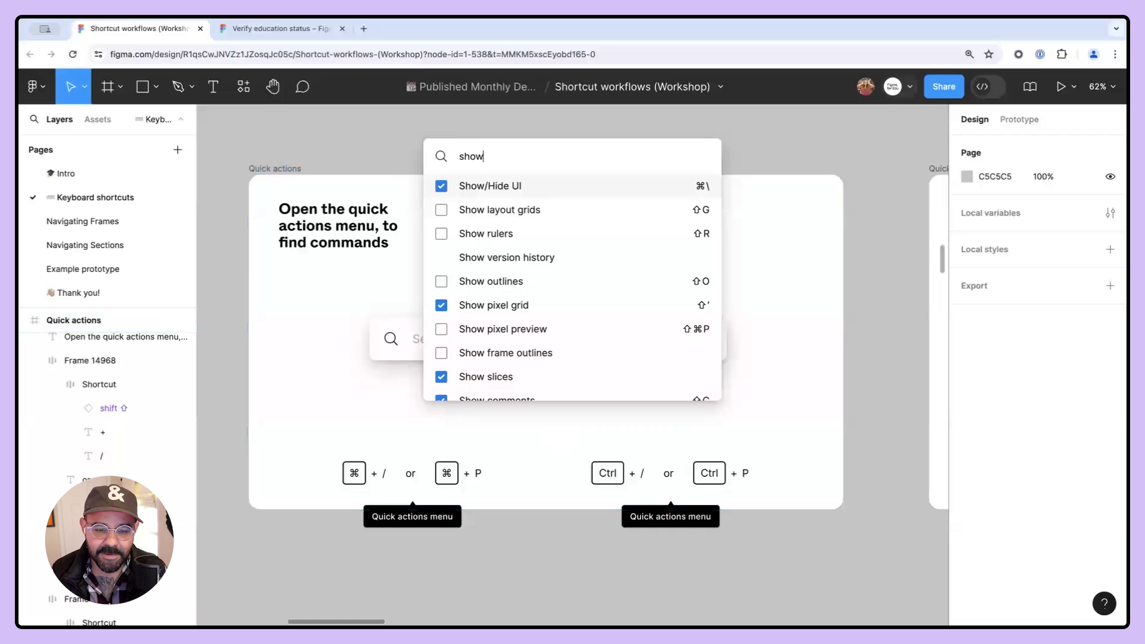
{"action": "type", "text": " prix"}
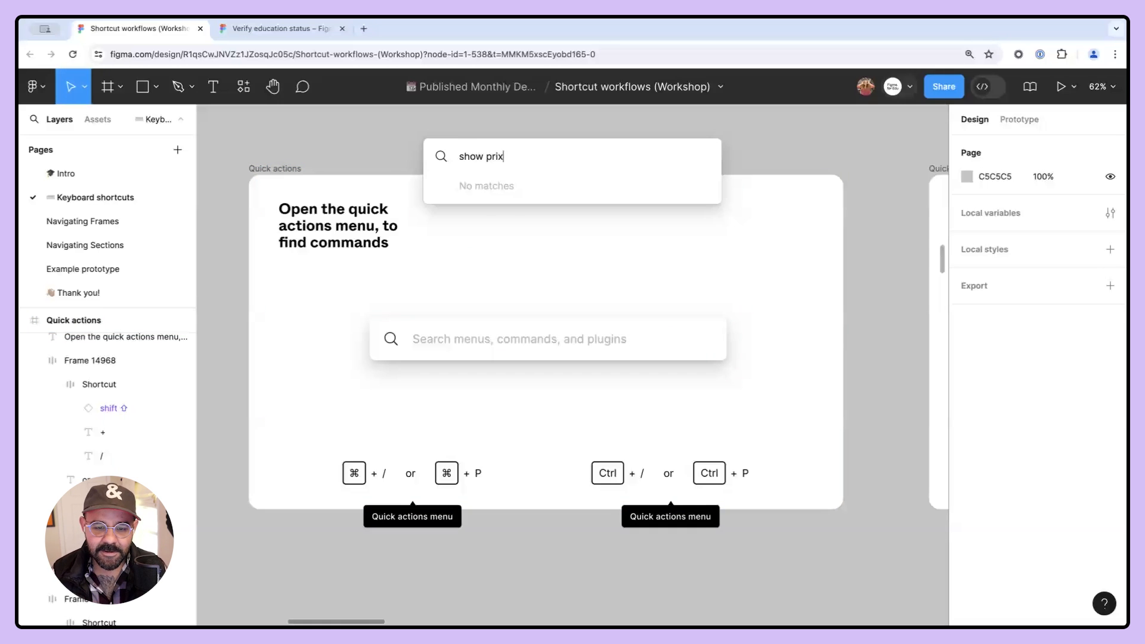
{"action": "key", "text": "BackSpace"}
{"action": "key", "text": "BackSpace"}
{"action": "key", "text": "BackSpace"}
{"action": "type", "text": "ix"}
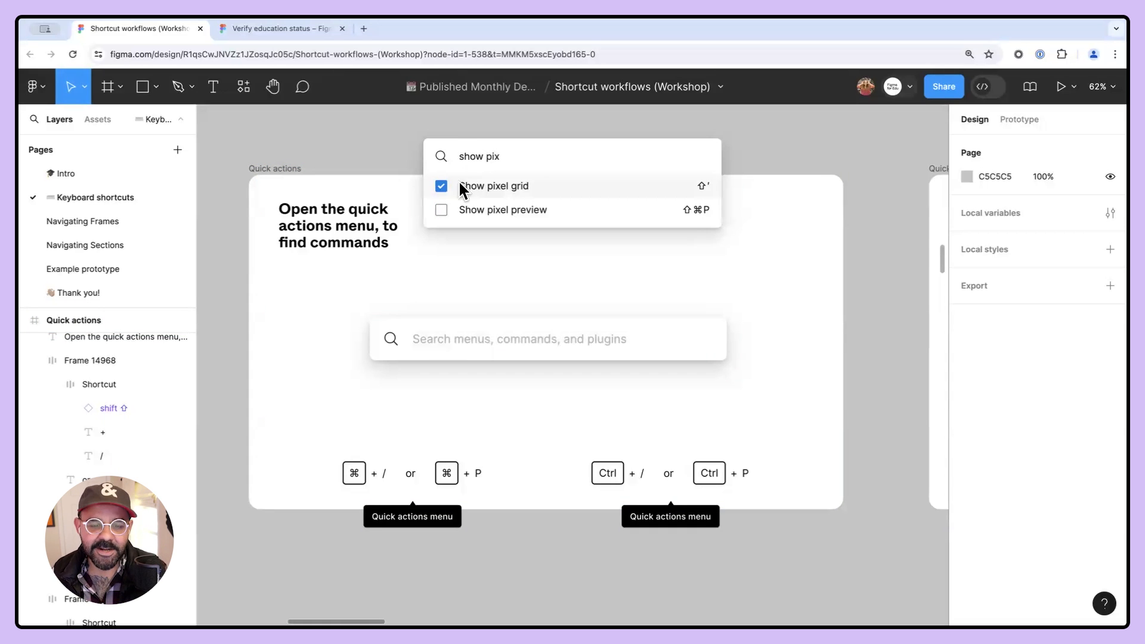
{"action": "left_click", "coordinate": [442, 208]}
{"action": "scroll", "coordinate": [353, 503], "scroll_direction": "up", "scroll_amount": 5}
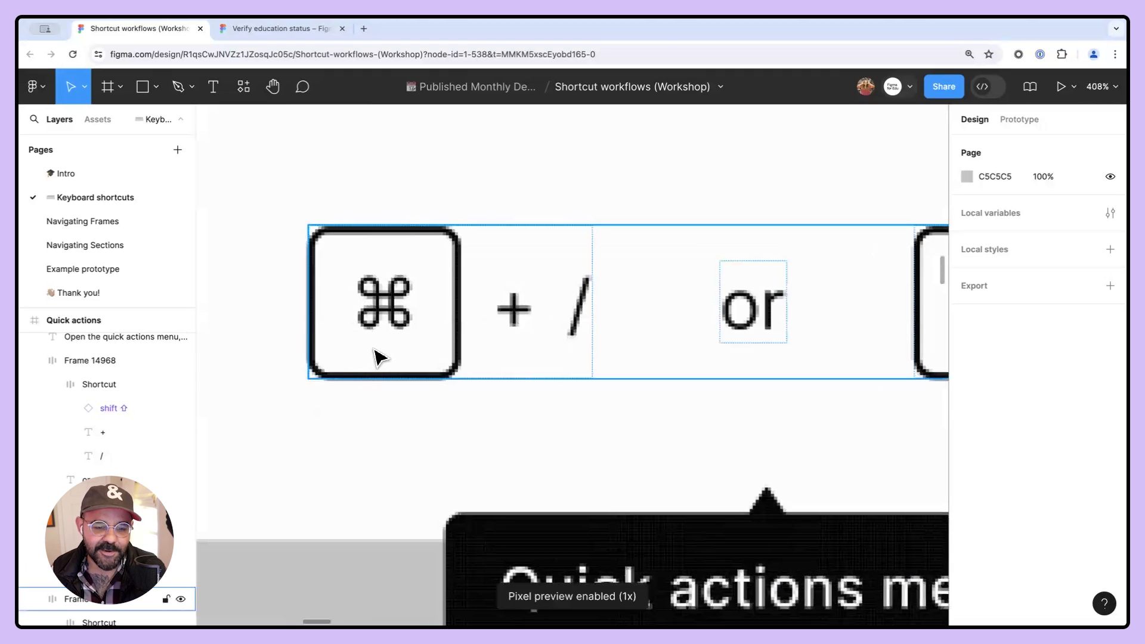
- Reopen quick actions and toggle pixel preview off again with the suggested command
{"action": "key", "text": "Escape"}
{"action": "key", "text": "super+slash"}
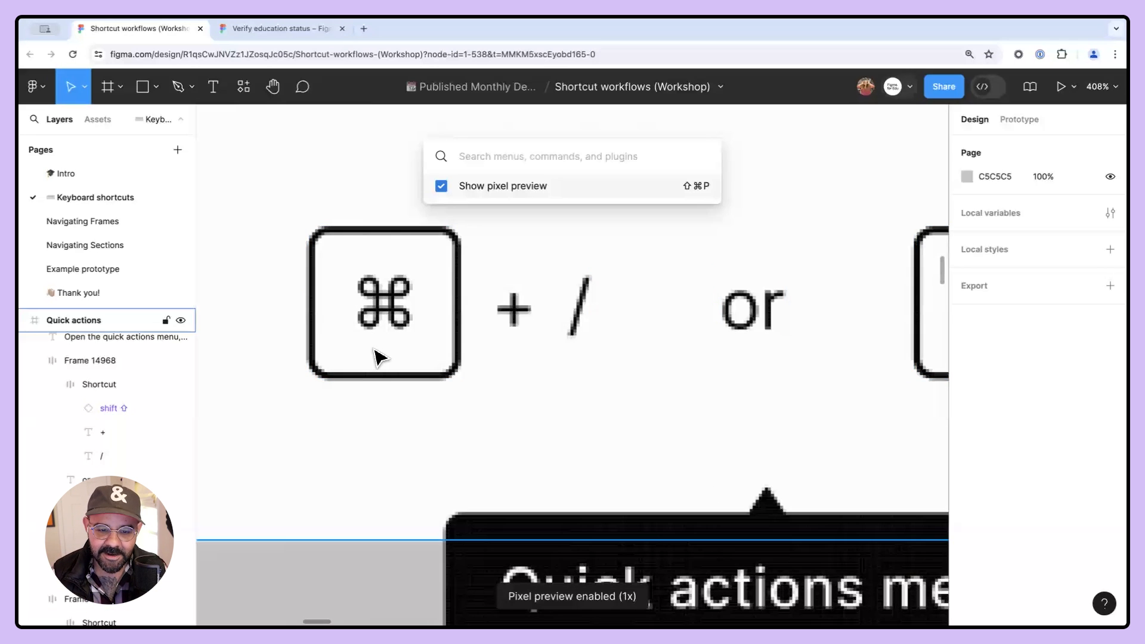
{"action": "key", "text": "Return"}
{"action": "scroll", "coordinate": [411, 328], "scroll_direction": "down", "scroll_amount": 10}
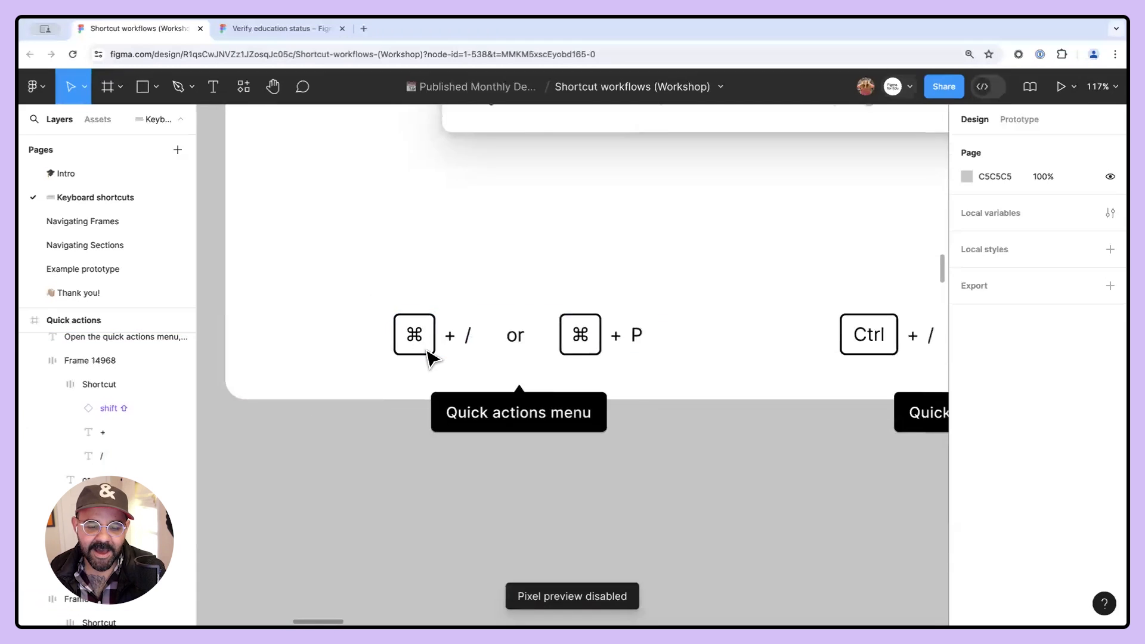
- Look over the next quick actions slide about typing to search, zooming into its text
{"action": "scroll", "coordinate": [555, 337], "scroll_direction": "down", "scroll_amount": 3}
{"action": "scroll", "coordinate": [468, 409], "scroll_direction": "right", "scroll_amount": 5}
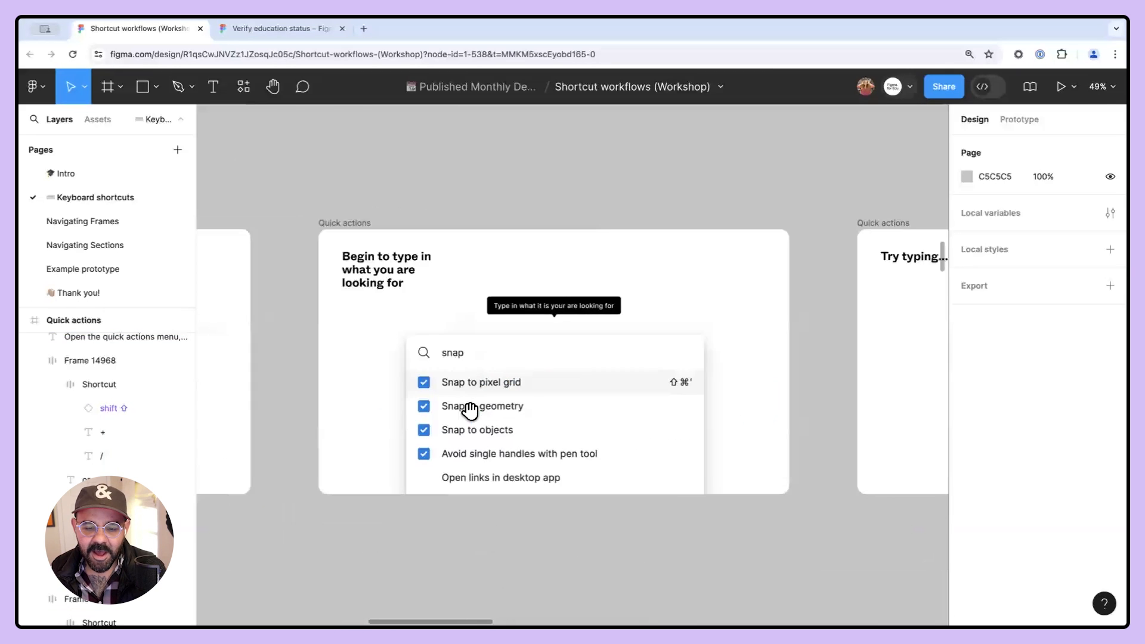
{"action": "scroll", "coordinate": [565, 393], "scroll_direction": "up", "scroll_amount": 3}
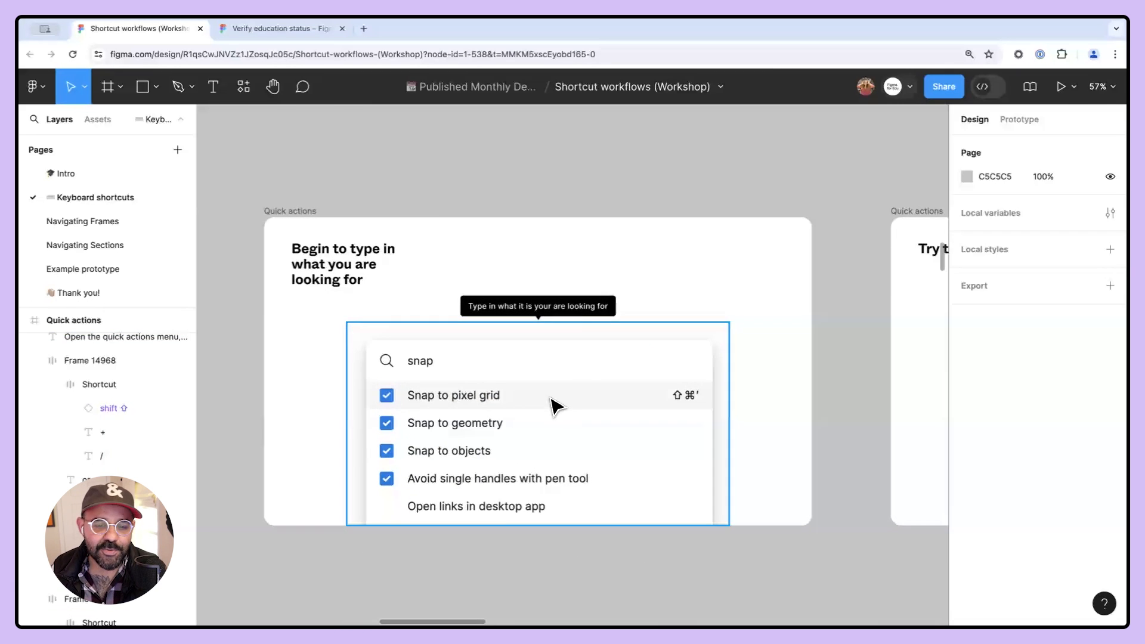
{"action": "scroll", "coordinate": [551, 400], "scroll_direction": "up", "scroll_amount": 2}
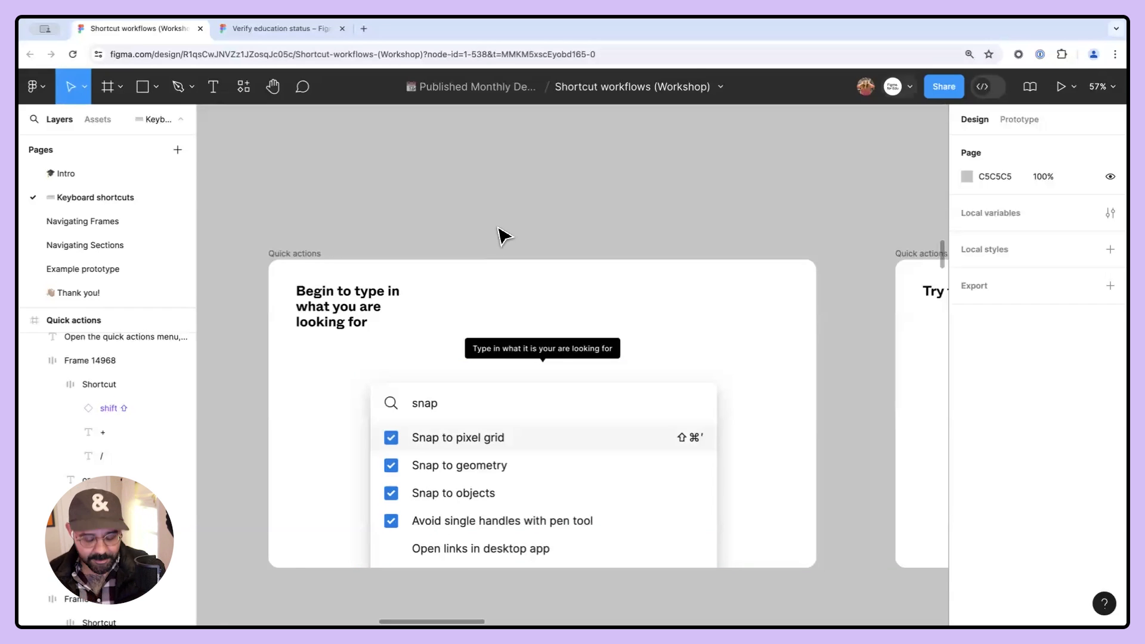
{"action": "scroll", "coordinate": [423, 322], "scroll_direction": "up", "scroll_amount": 10}
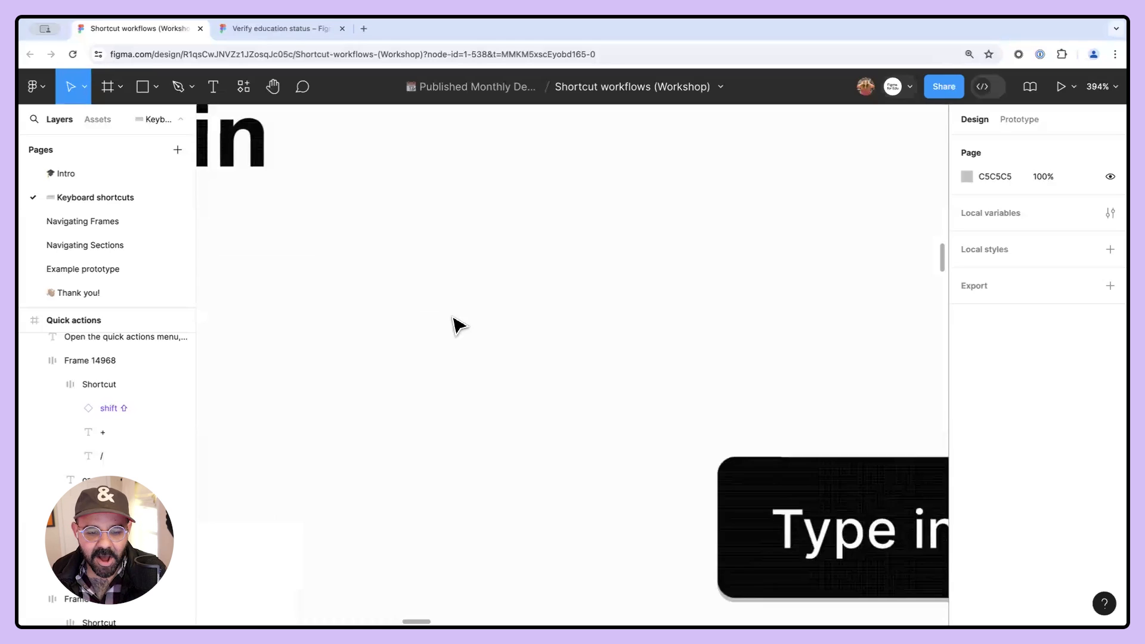
{"action": "scroll", "coordinate": [465, 307], "scroll_direction": "down", "scroll_amount": 6}
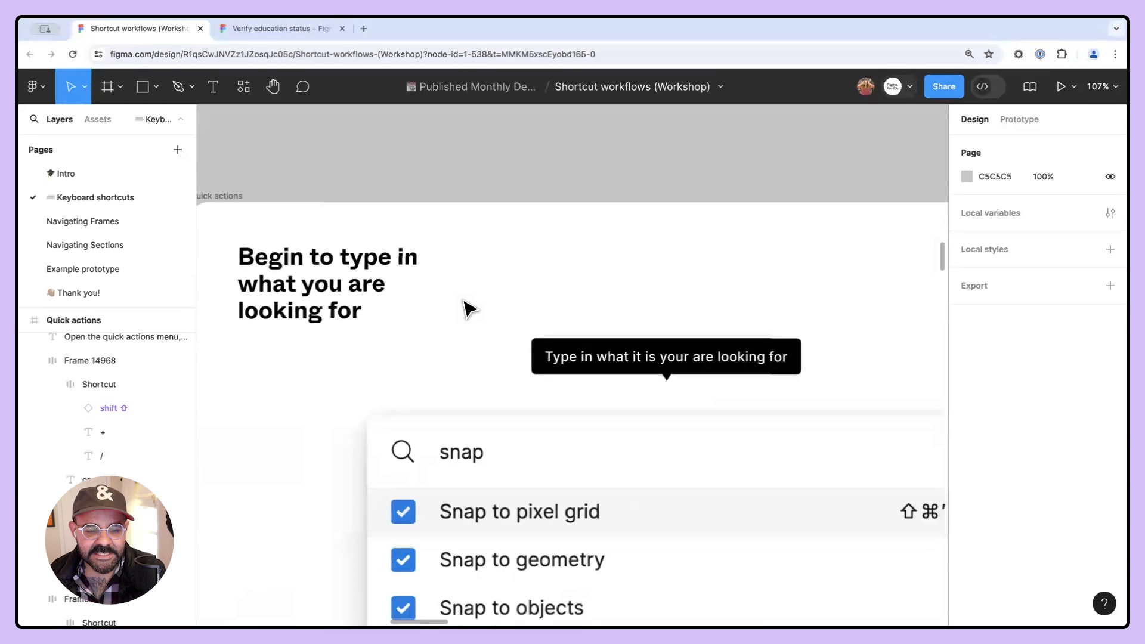
{"action": "scroll", "coordinate": [477, 305], "scroll_direction": "down", "scroll_amount": 4}
{"action": "scroll", "coordinate": [489, 304], "scroll_direction": "up", "scroll_amount": 2}
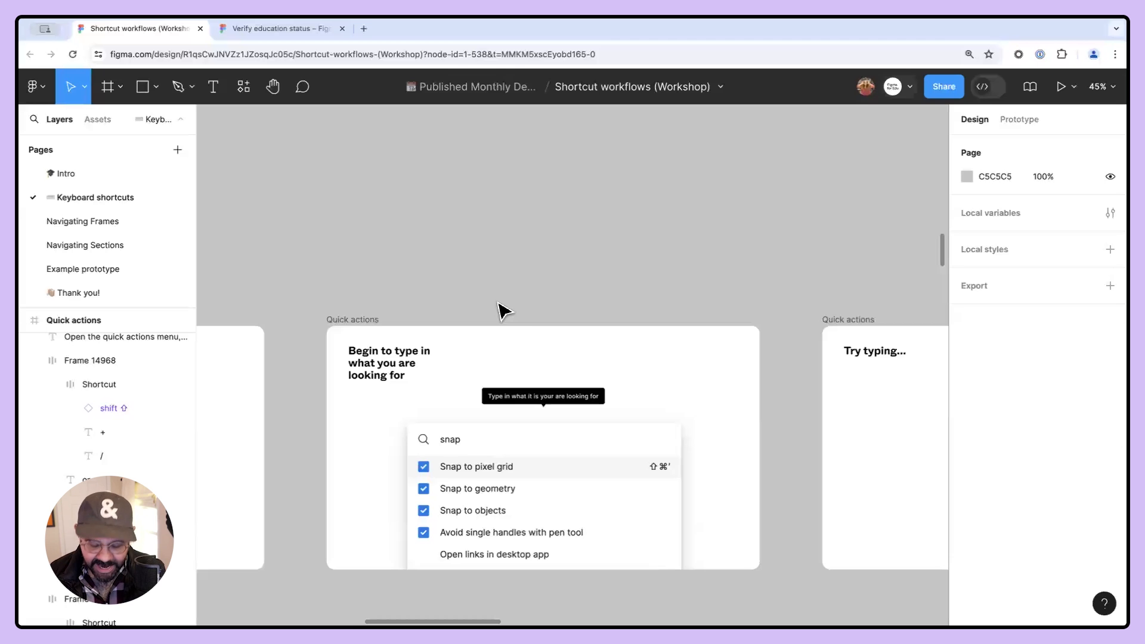
- Open quick actions, search for snap, and dismiss the menu
{"action": "key", "text": "super+slash"}
{"action": "type", "text": "sn"}
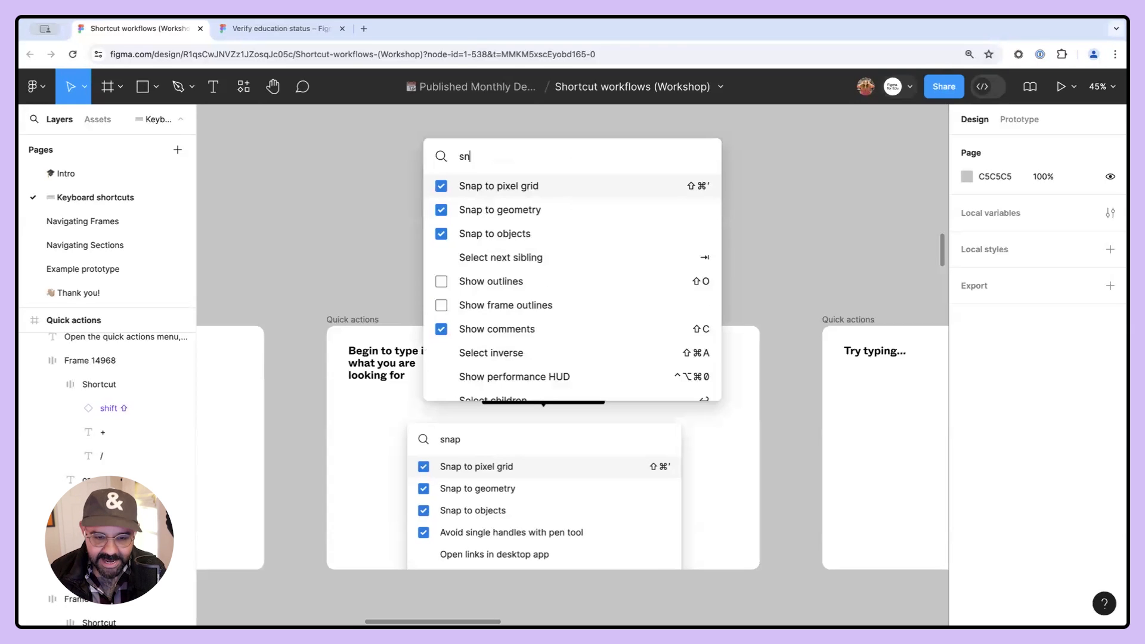
{"action": "type", "text": "ap"}
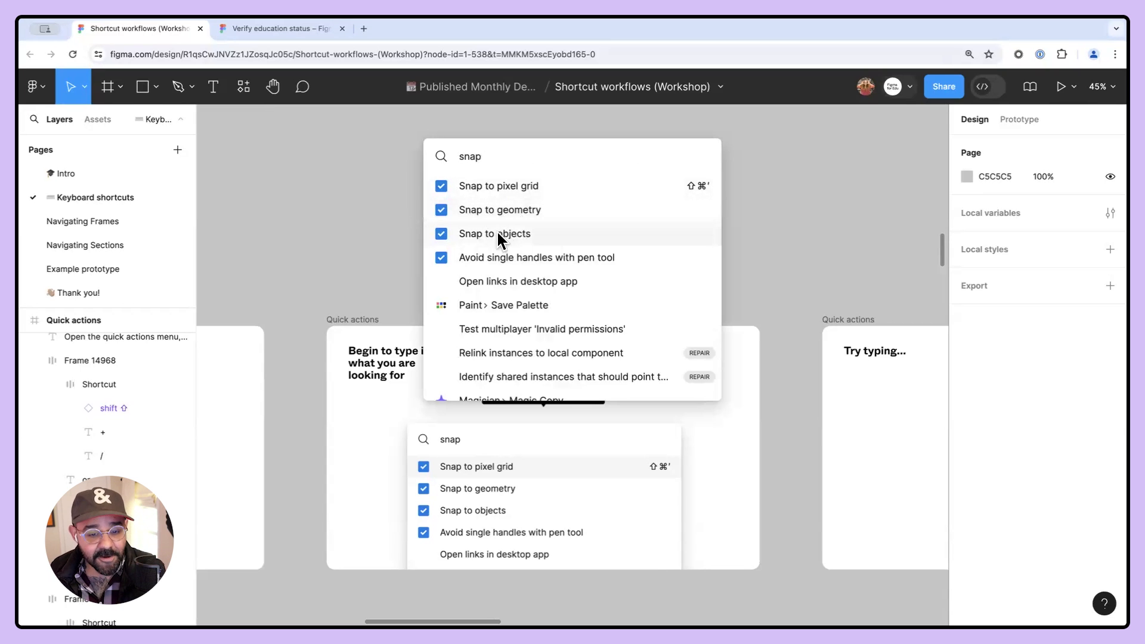
{"action": "left_click", "coordinate": [369, 251]}
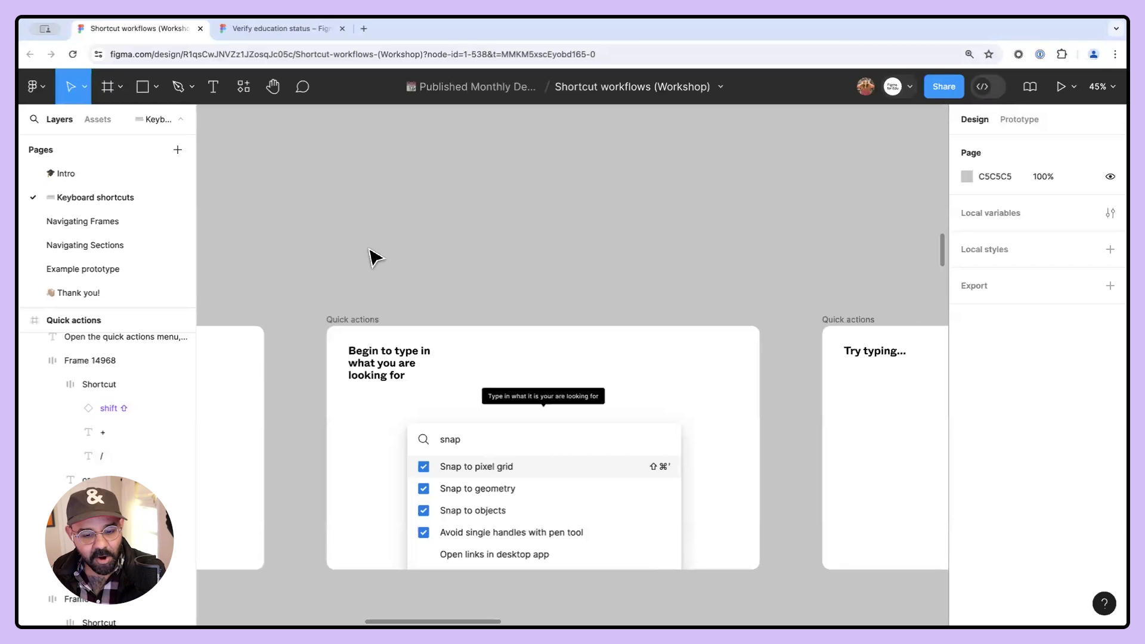
- Open the Keyboard shortcuts panel by searching key in quick actions, then close it
{"action": "left_click_drag", "start_coordinate": [595, 362], "coordinate": [466, 341]}
{"action": "scroll", "coordinate": [348, 474], "scroll_direction": "up", "scroll_amount": 2}
{"action": "left_click_drag", "start_coordinate": [927, 431], "coordinate": [505, 442]}
{"action": "scroll", "coordinate": [468, 408], "scroll_direction": "up", "scroll_amount": 3}
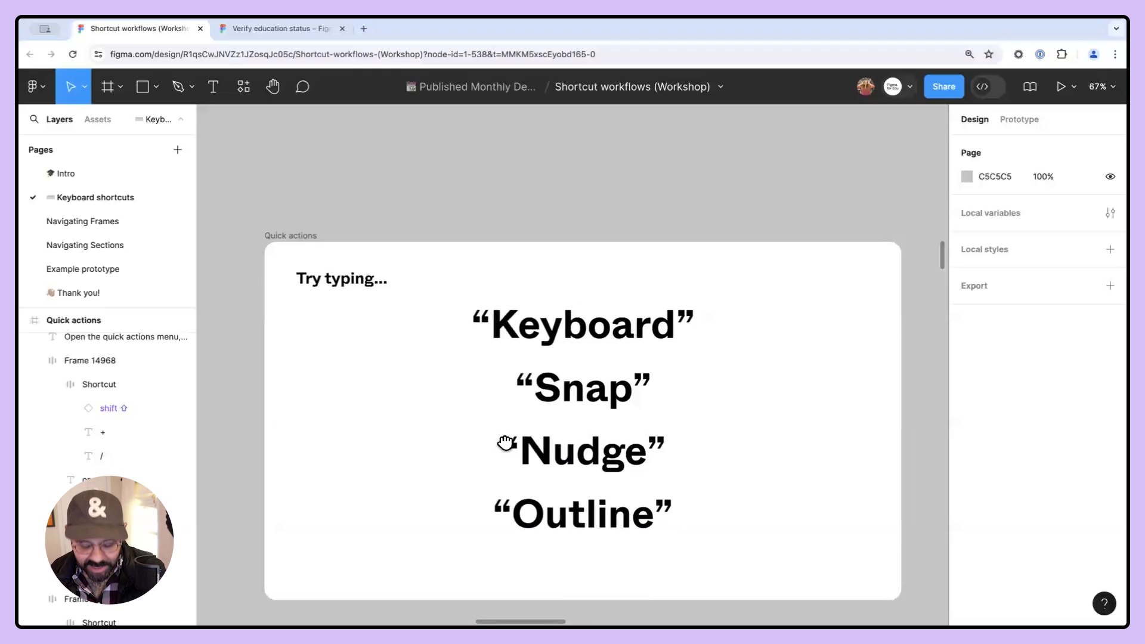
{"action": "key", "text": "super+slash"}
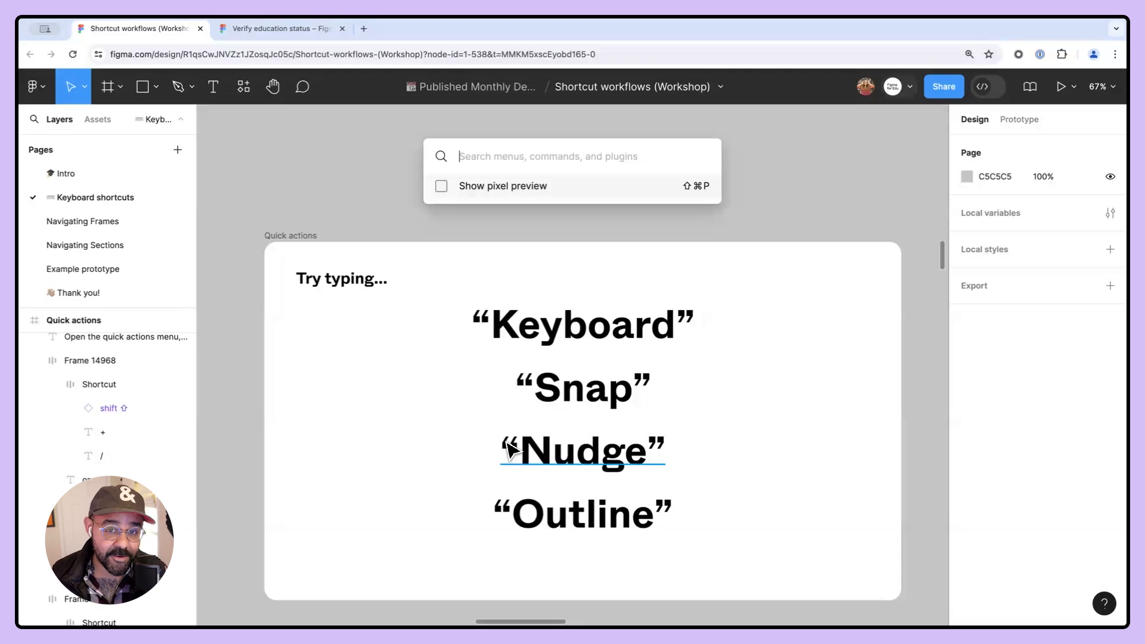
{"action": "type", "text": "key"}
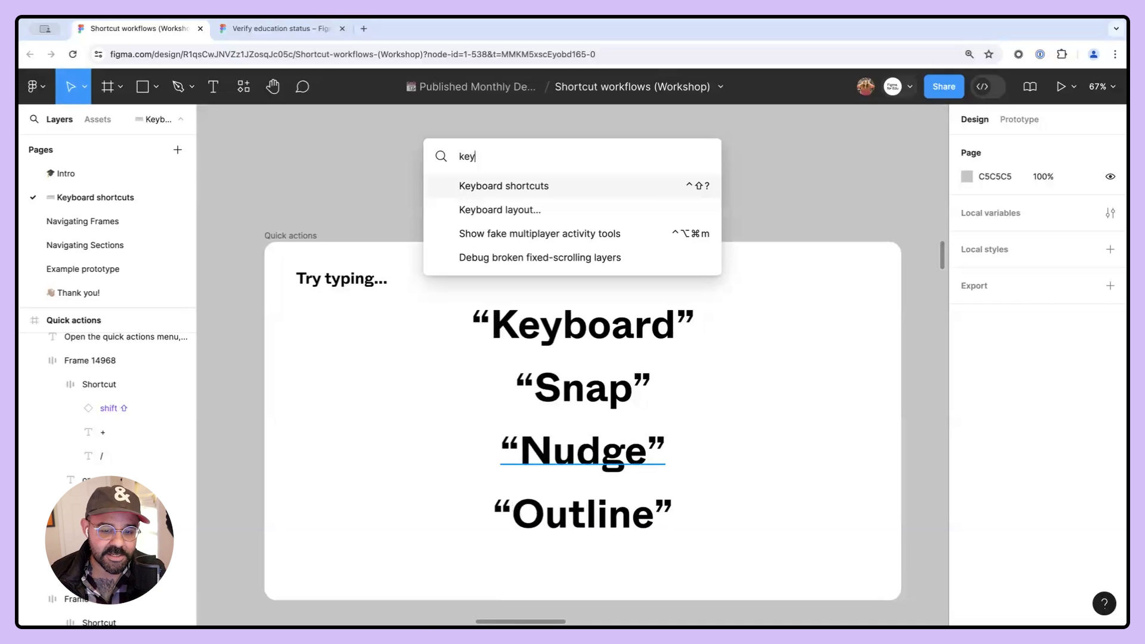
{"action": "key", "text": "Return"}
{"action": "left_click", "coordinate": [1113, 463]}
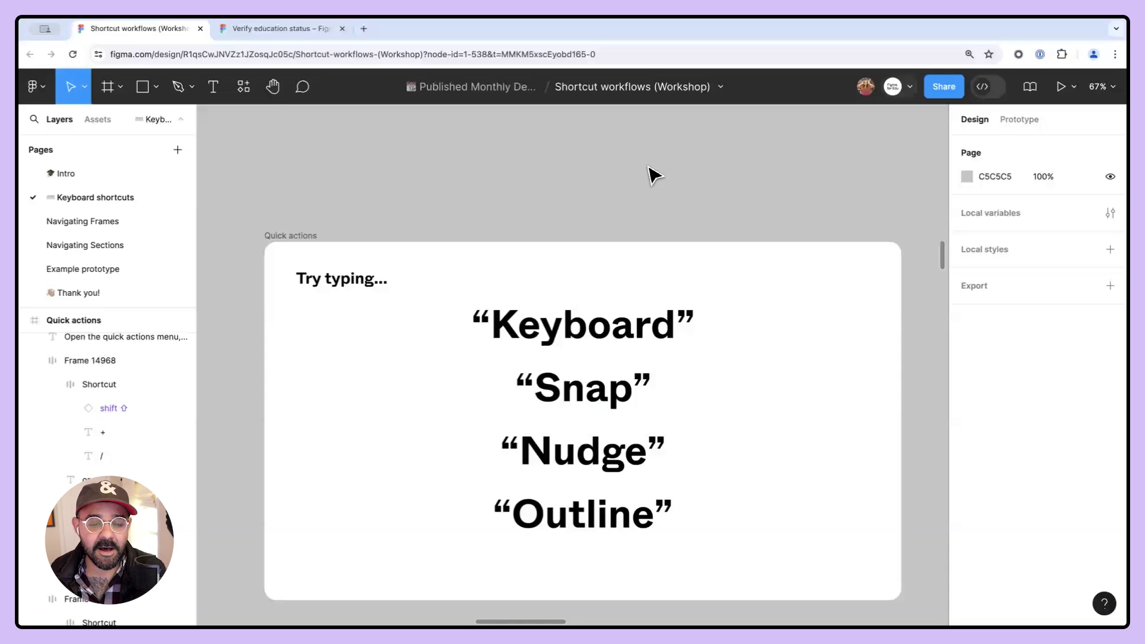
- Open the Nudge amount settings by searching nudg in quick actions, move the dialog aside, and close it
{"action": "left_click", "coordinate": [45, 85]}
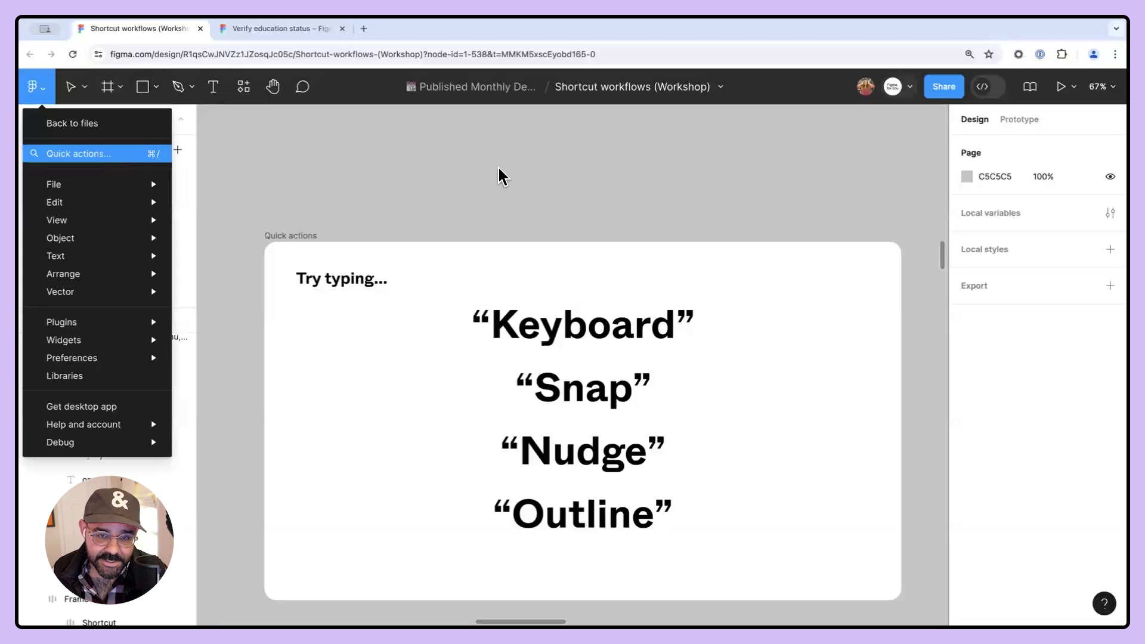
{"action": "left_click", "coordinate": [519, 177]}
{"action": "key", "text": "super+slash"}
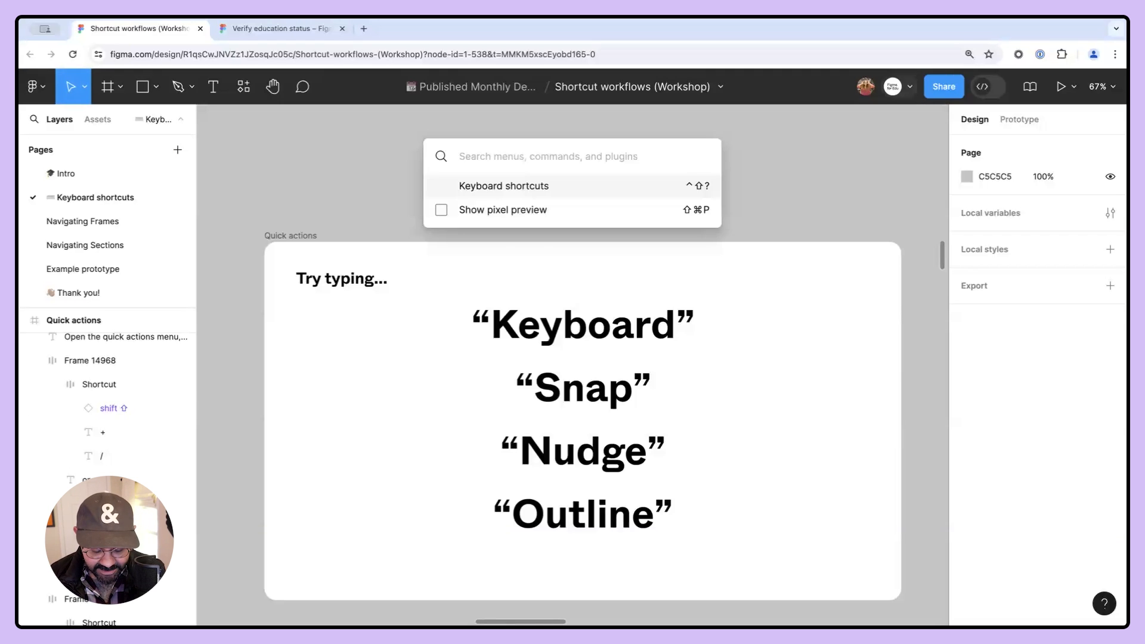
{"action": "type", "text": "nudg"}
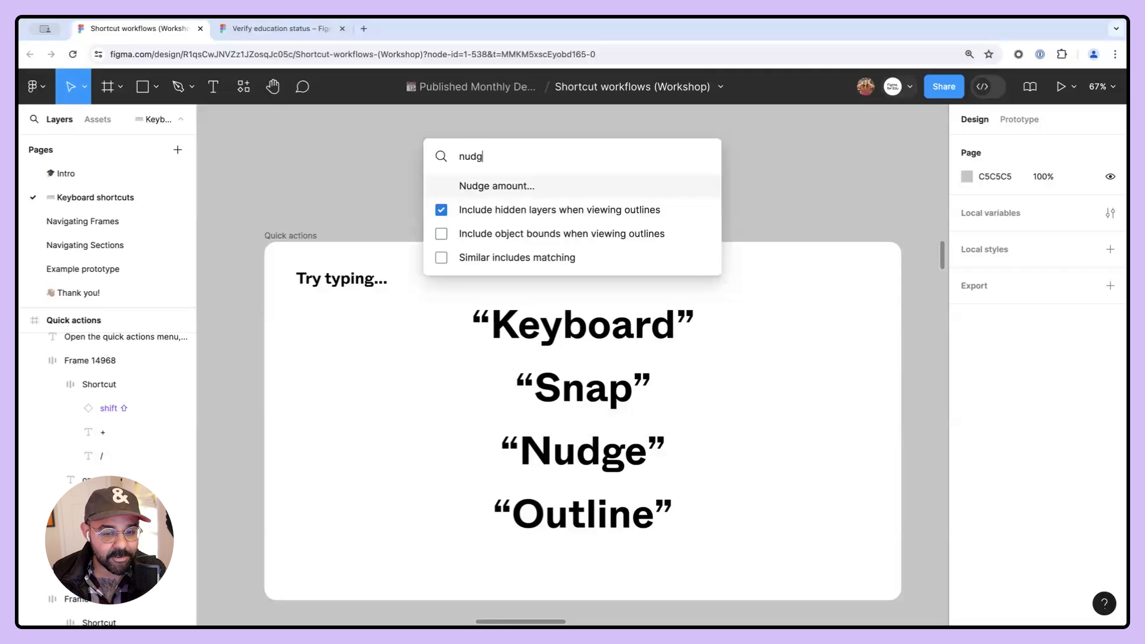
{"action": "key", "text": "Return"}
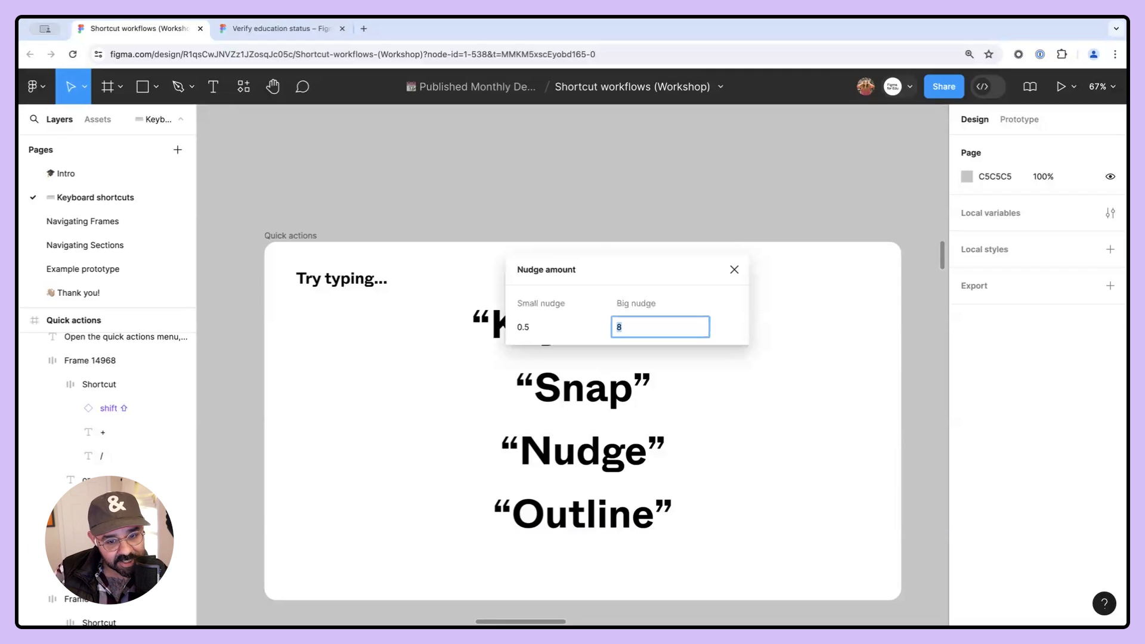
{"action": "left_click_drag", "start_coordinate": [613, 262], "coordinate": [550, 134]}
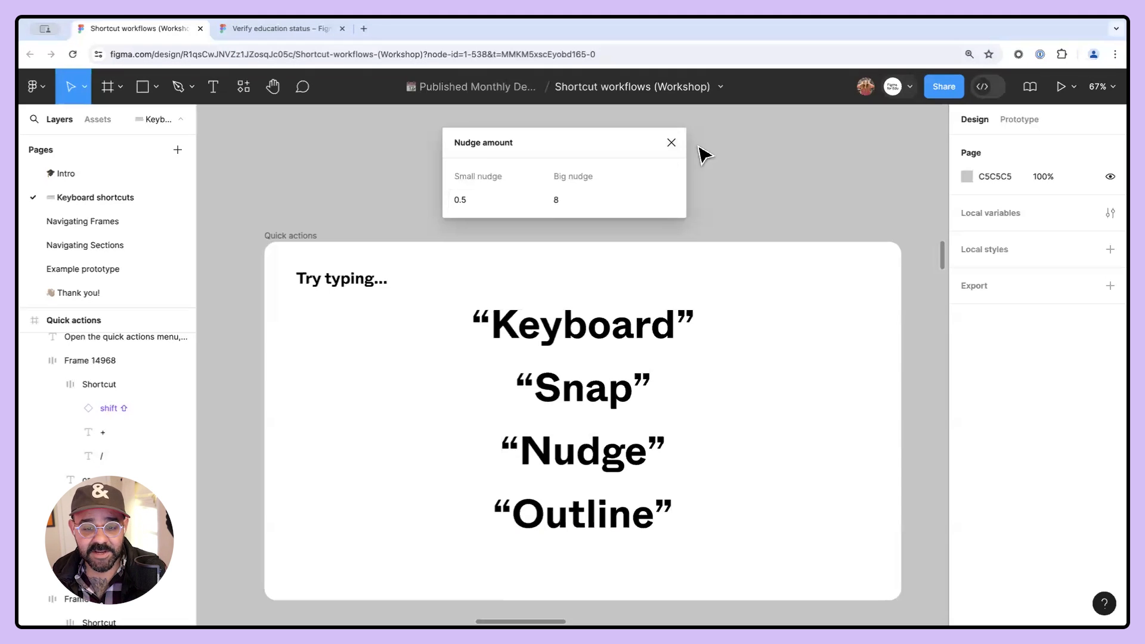
{"action": "left_click", "coordinate": [671, 143]}
- Draw a rectangle about 249 × 108 above the slide and fill it red (FF1F1F)
{"action": "scroll", "coordinate": [571, 229], "scroll_direction": "up", "scroll_amount": 1}
{"action": "key", "text": "r"}
{"action": "left_click_drag", "start_coordinate": [384, 170], "coordinate": [508, 224]}
{"action": "left_click", "coordinate": [966, 351]}
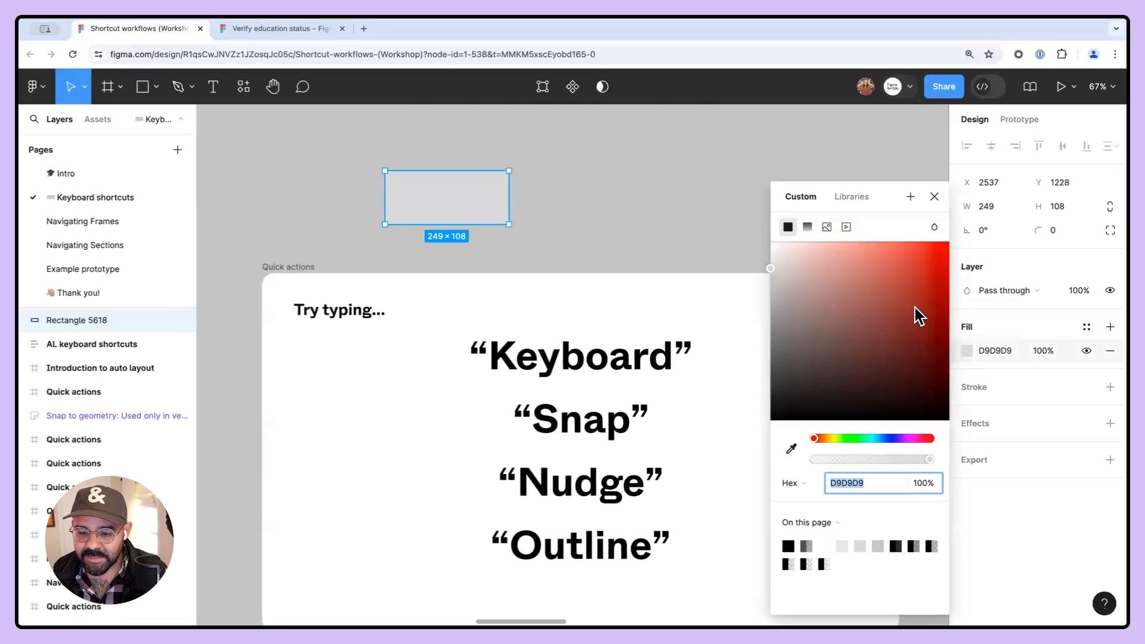
{"action": "left_click", "coordinate": [914, 308]}
- Move the red rectangle slightly, then nudge it right eight times
{"action": "left_click_drag", "start_coordinate": [403, 211], "coordinate": [499, 227]}
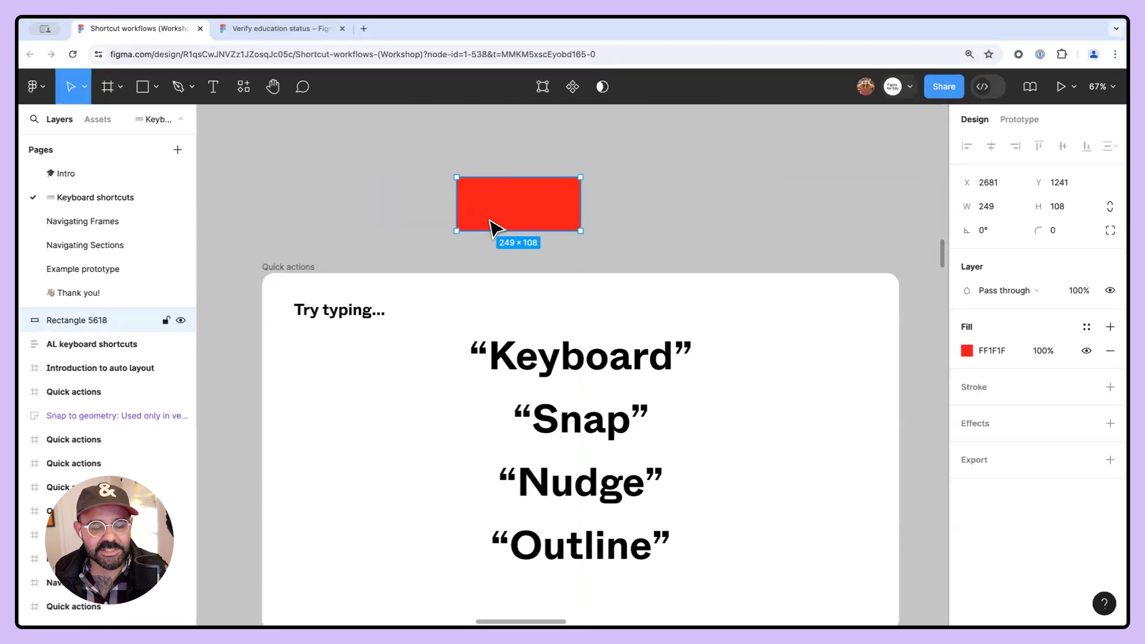
{"action": "key", "text": "Right"}
{"action": "key", "text": "Right"}
{"action": "key", "text": "Right"}
{"action": "key", "text": "Right"}
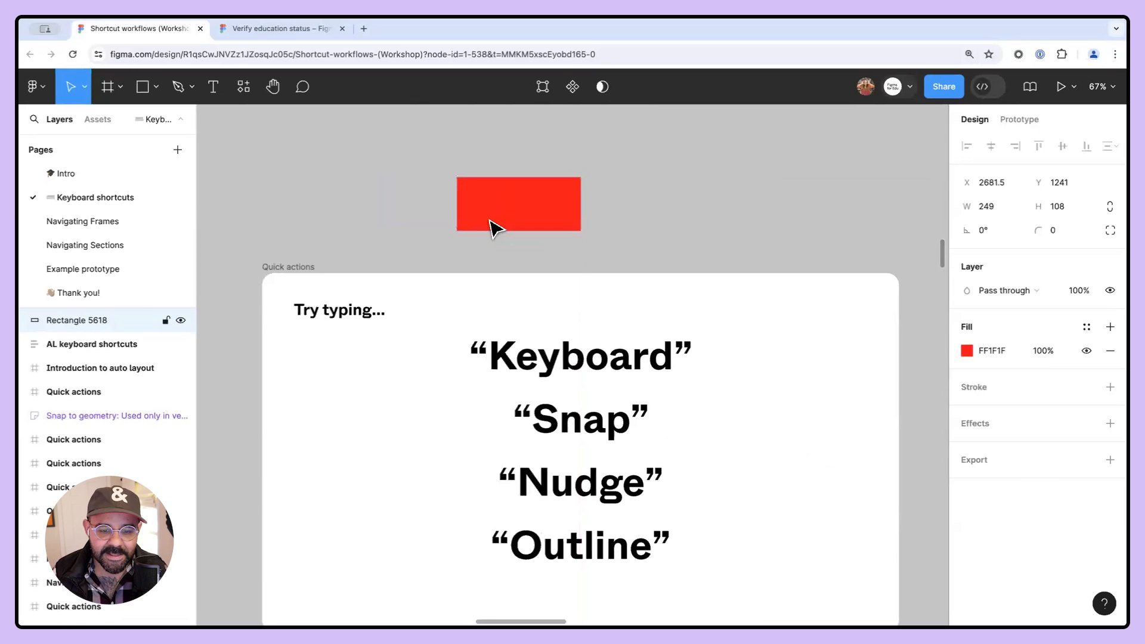
{"action": "key", "text": "Right"}
{"action": "key", "text": "Right"}
{"action": "key", "text": "Right"}
{"action": "key", "text": "Right"}
{"action": "key", "text": "Right"}
{"action": "key", "text": "Right"}
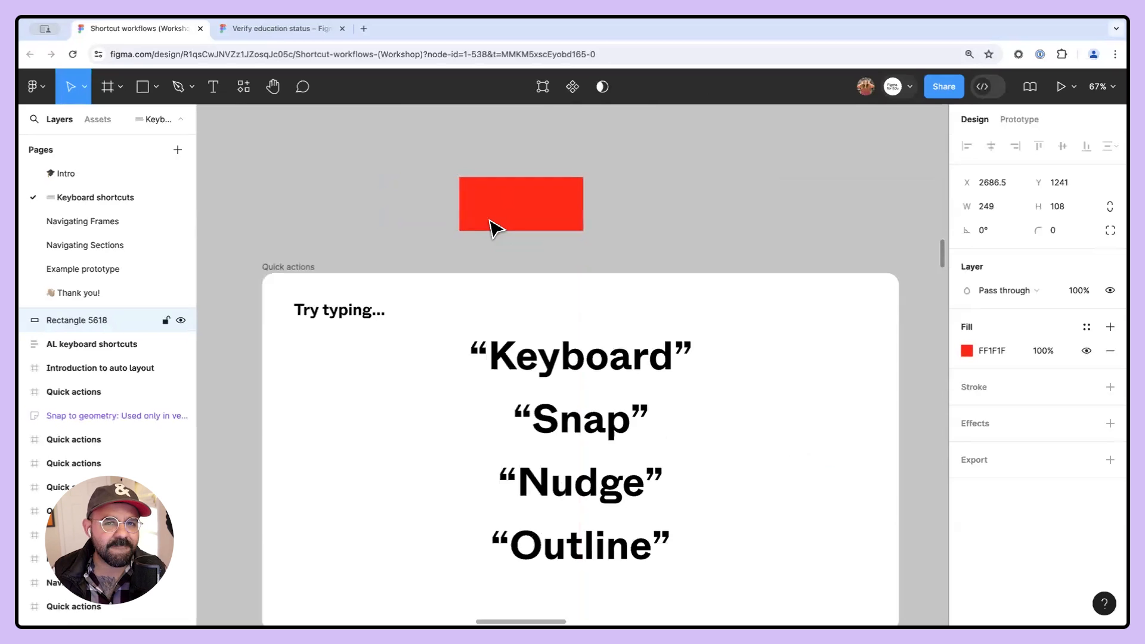
{"action": "key", "text": "Right"}
{"action": "key", "text": "Right"}
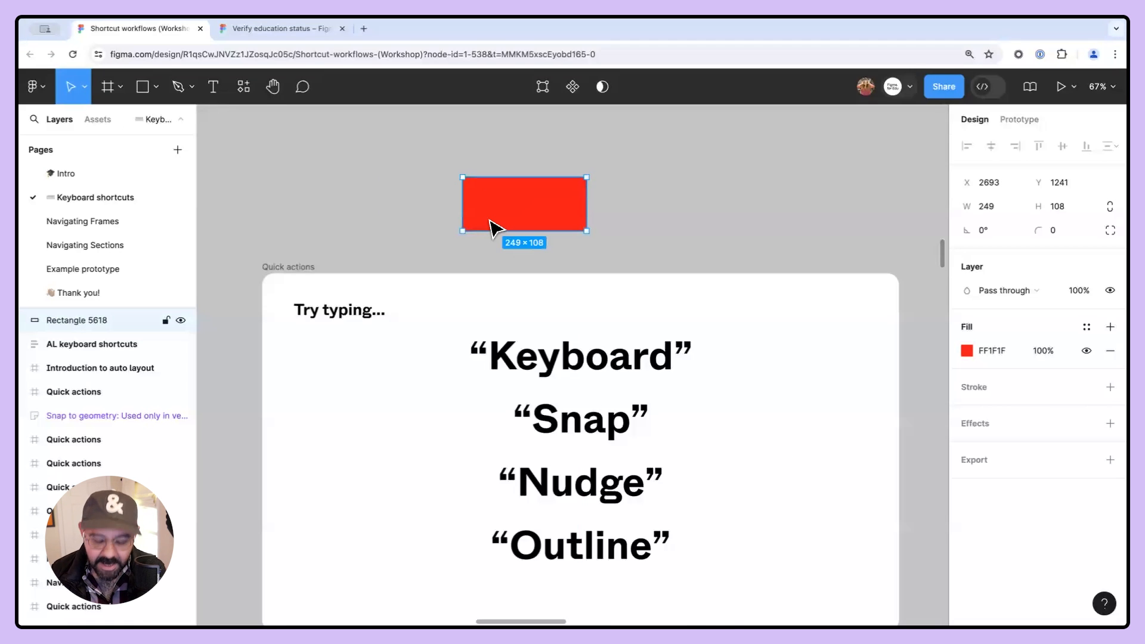
- Open the Nudge amount settings through quick actions and set small nudge to 20 and big nudge to 240
{"action": "key", "text": "super+slash"}
{"action": "type", "text": "nud"}
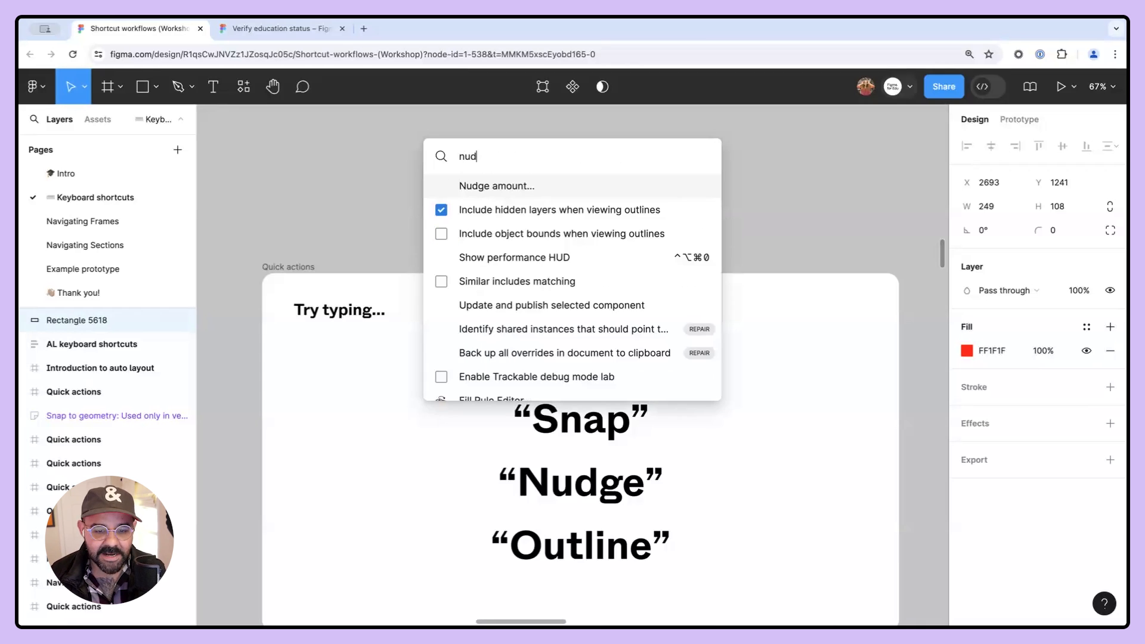
{"action": "key", "text": "Return"}
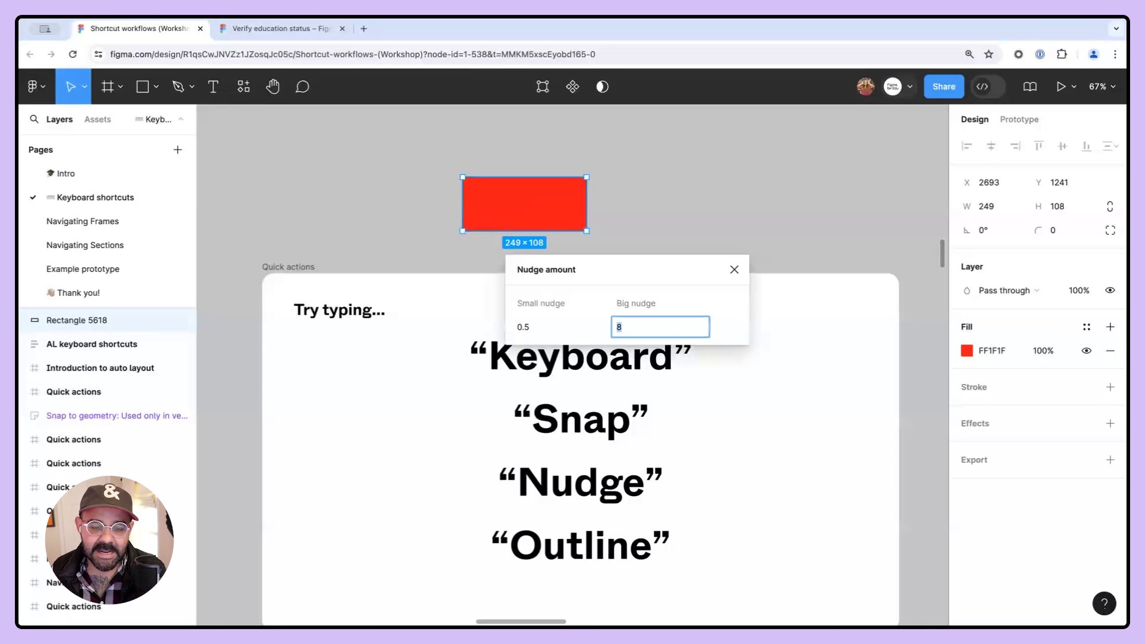
{"action": "left_click", "coordinate": [530, 327]}
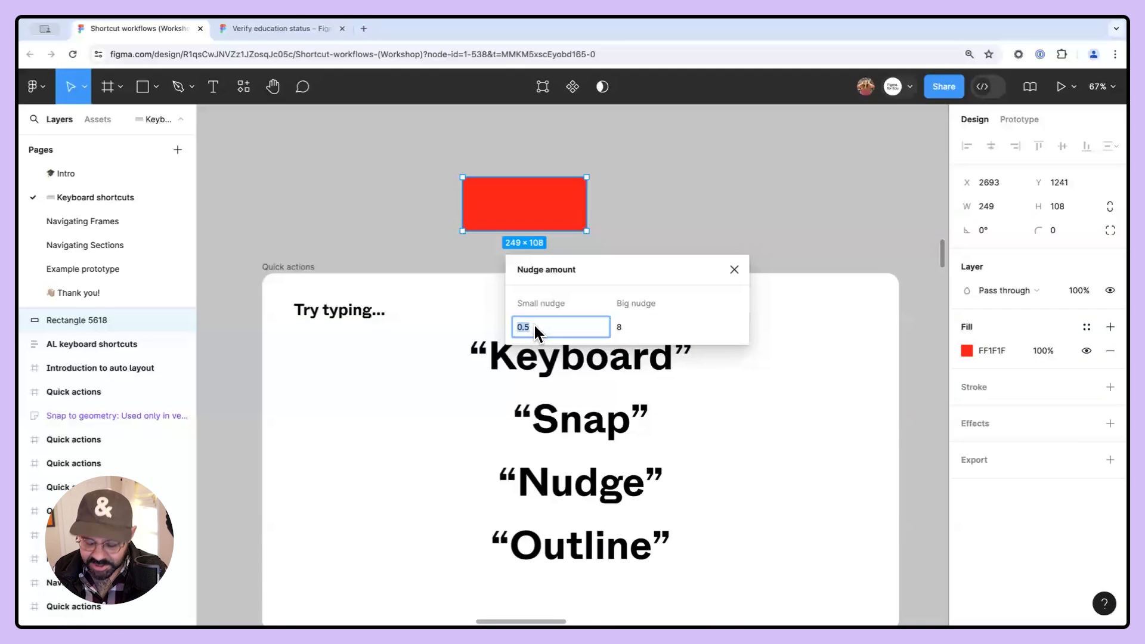
{"action": "type", "text": "20"}
{"action": "left_click", "coordinate": [639, 333]}
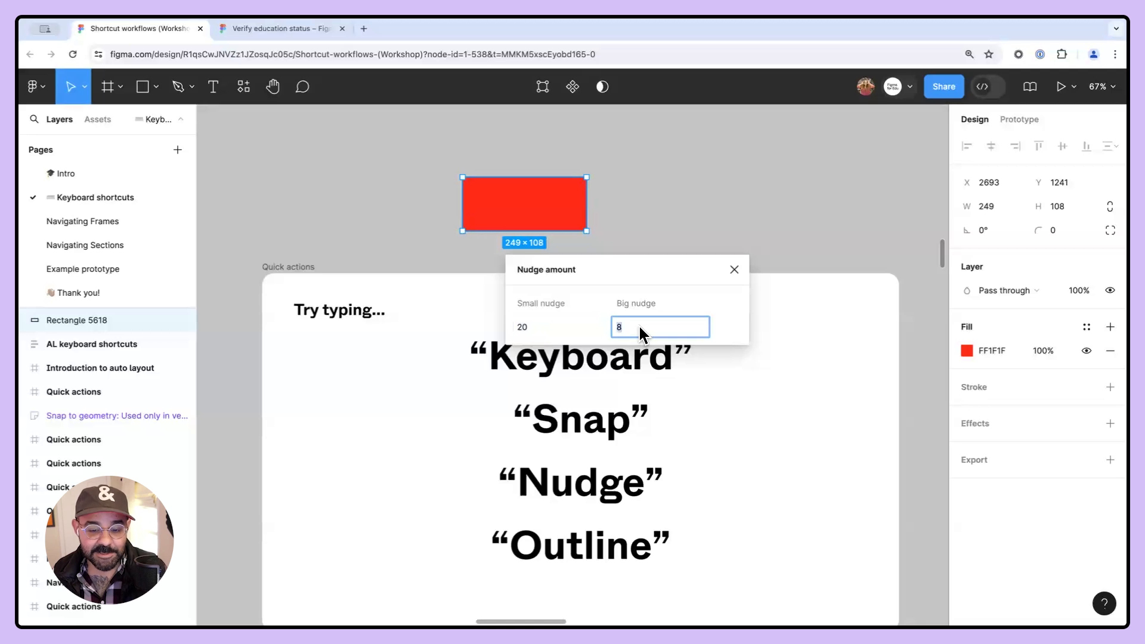
{"action": "type", "text": "240"}
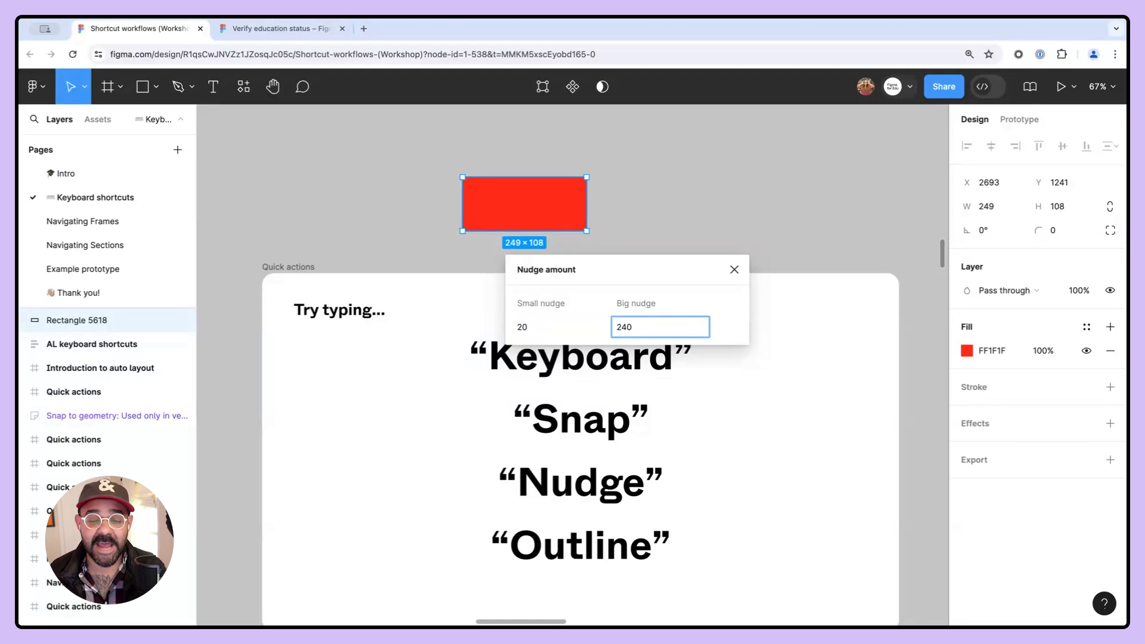
- Close the Nudge amount dialog and nudge the red rectangle right, down and up in small 20-unit steps
{"action": "key", "text": "Escape"}
{"action": "key", "text": "Right"}
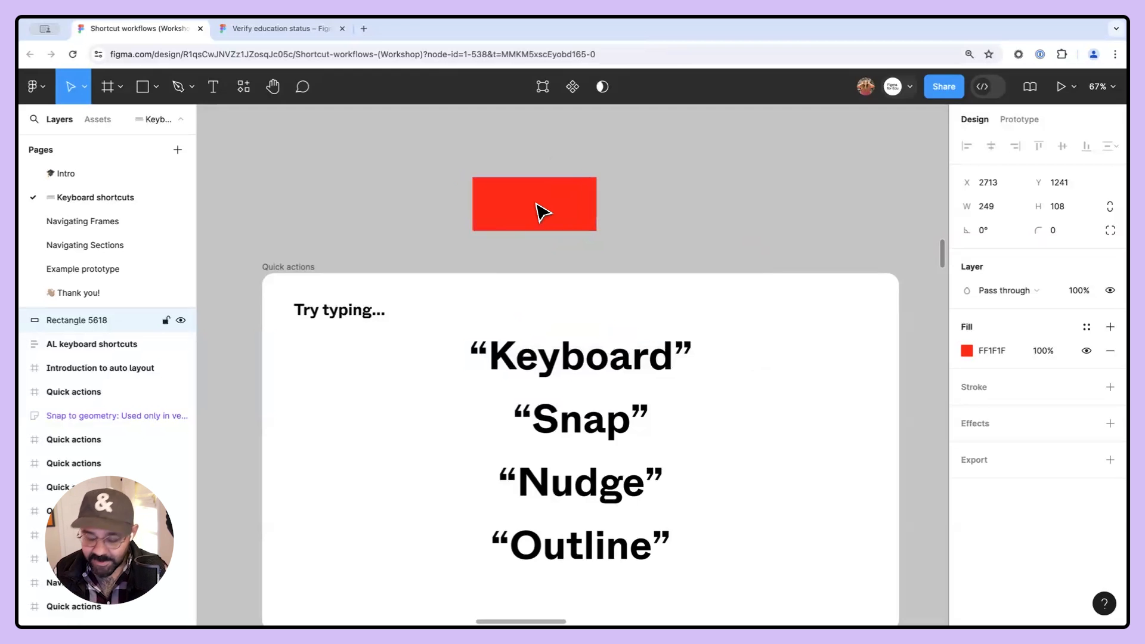
{"action": "key", "text": "Right"}
{"action": "key", "text": "Right"}
{"action": "key", "text": "Right"}
{"action": "key", "text": "Right"}
{"action": "key", "text": "Right"}
{"action": "key", "text": "Down"}
{"action": "key", "text": "Left"}
{"action": "key", "text": "Down"}
{"action": "key", "text": "Down"}
{"action": "key", "text": "Down"}
{"action": "key", "text": "Up"}
{"action": "key", "text": "Up"}
{"action": "key", "text": "Up"}
{"action": "key", "text": "Up"}
{"action": "key", "text": "Down"}
{"action": "key", "text": "Up"}
{"action": "key", "text": "Up"}
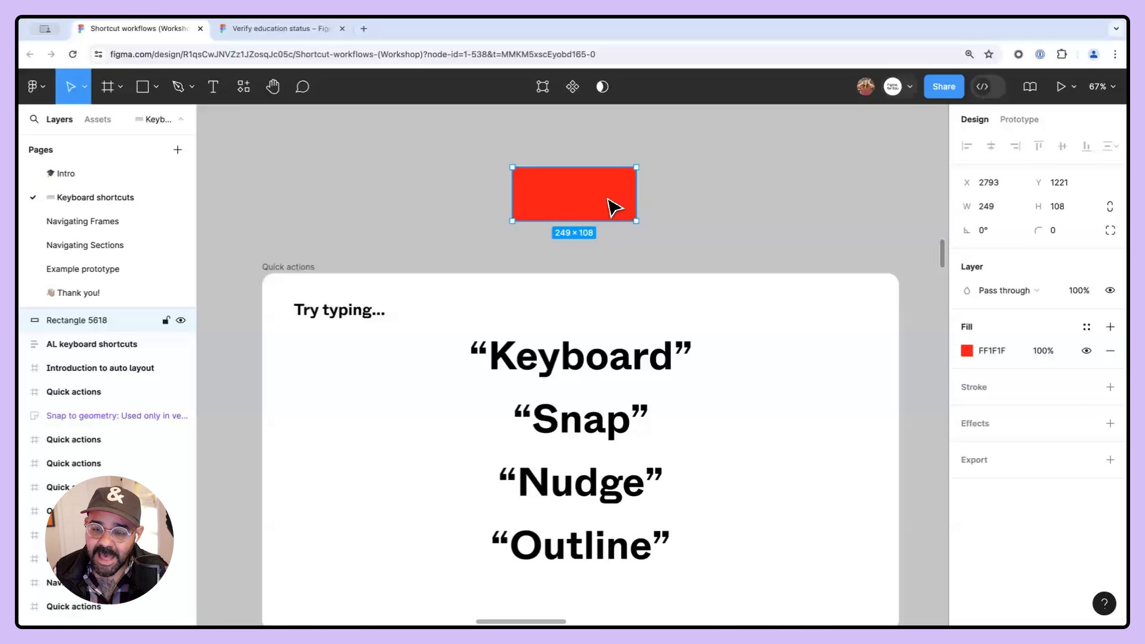
- Big-nudge the red rectangle left, right and left again in 240-unit steps
{"action": "key", "text": "shift+Left"}
{"action": "key", "text": "shift+Left"}
{"action": "key", "text": "shift+Left"}
{"action": "key", "text": "shift+Left"}
{"action": "key", "text": "shift+Left"}
{"action": "key", "text": "shift+Left"}
{"action": "key", "text": "shift+Left"}
{"action": "key", "text": "shift+Left"}
{"action": "key", "text": "shift+Left"}
{"action": "key", "text": "shift+Left"}
{"action": "key", "text": "shift+Left"}
{"action": "key", "text": "shift+Left"}
{"action": "key", "text": "shift+Left"}
{"action": "key", "text": "shift+Left"}
{"action": "key", "text": "shift+Left"}
{"action": "key", "text": "shift+Left"}
{"action": "key", "text": "shift+Left"}
{"action": "key", "text": "shift+Left"}
{"action": "key", "text": "shift+Left"}
{"action": "key", "text": "shift+Left"}
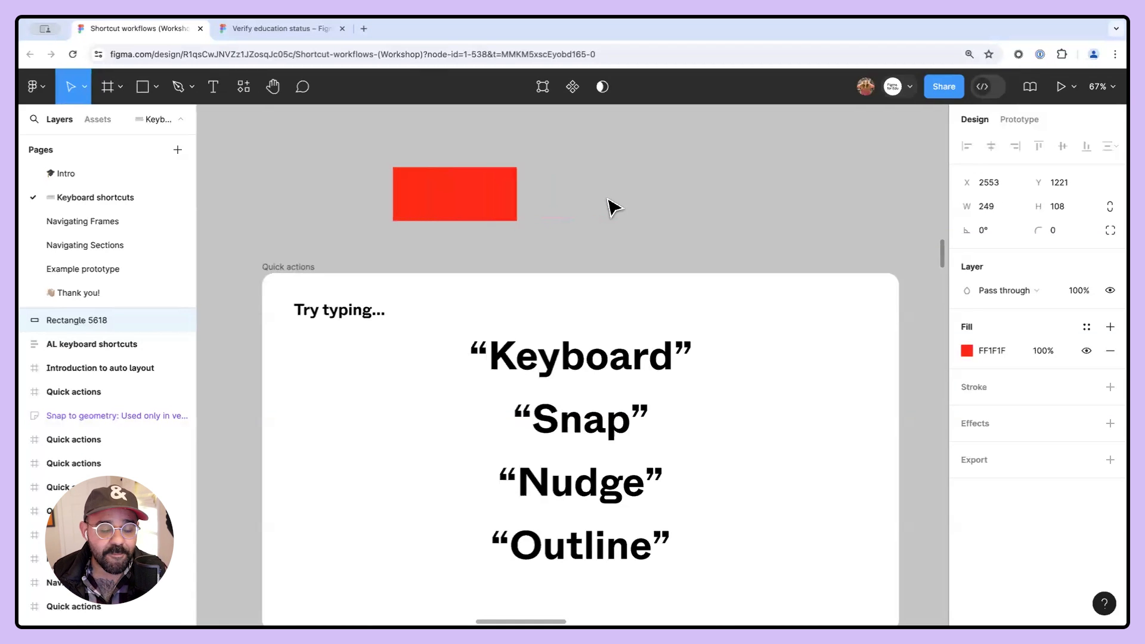
{"action": "key", "text": "shift+Left"}
{"action": "key", "text": "shift+Left"}
{"action": "key", "text": "shift+Left"}
{"action": "key", "text": "shift+Left"}
{"action": "key", "text": "shift+Left"}
{"action": "key", "text": "shift+Left"}
{"action": "key", "text": "shift+Left"}
{"action": "key", "text": "shift+Left"}
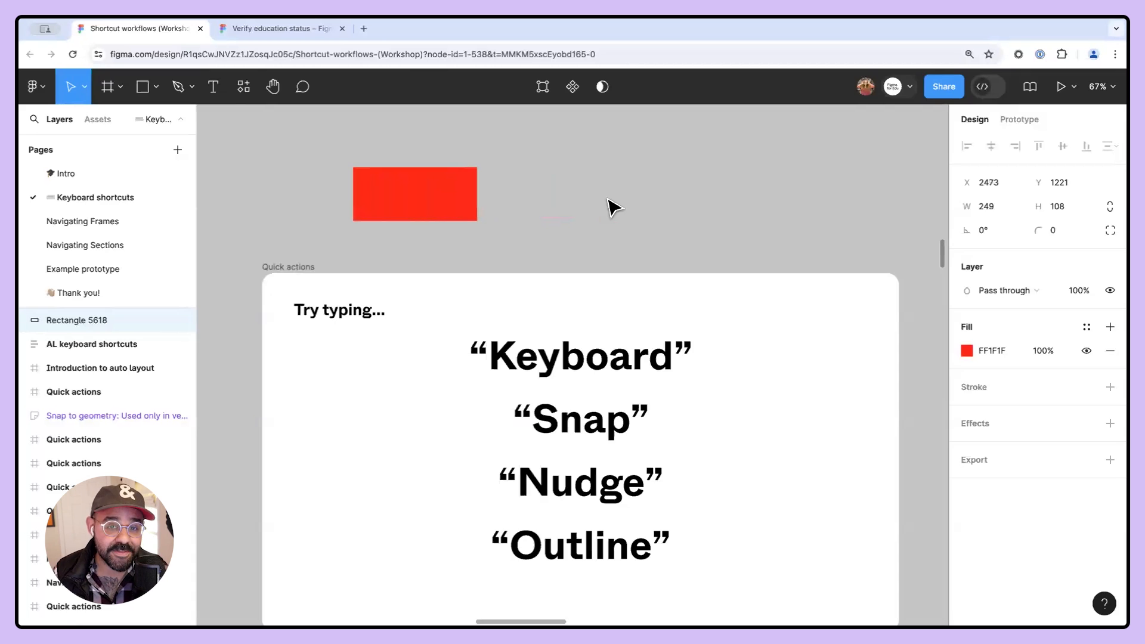
{"action": "key", "text": "shift+Right"}
{"action": "key", "text": "shift+Right"}
{"action": "key", "text": "shift+Right"}
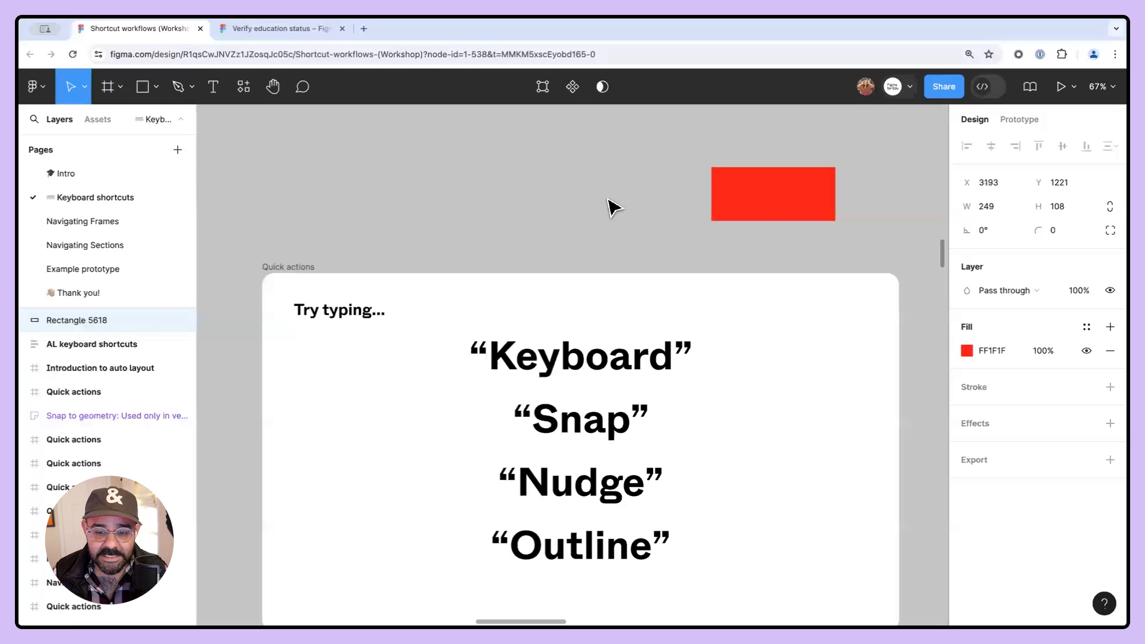
{"action": "key", "text": "shift+Left"}
{"action": "key", "text": "shift+Left"}
{"action": "key", "text": "shift+Left"}
{"action": "key", "text": "shift+Left"}
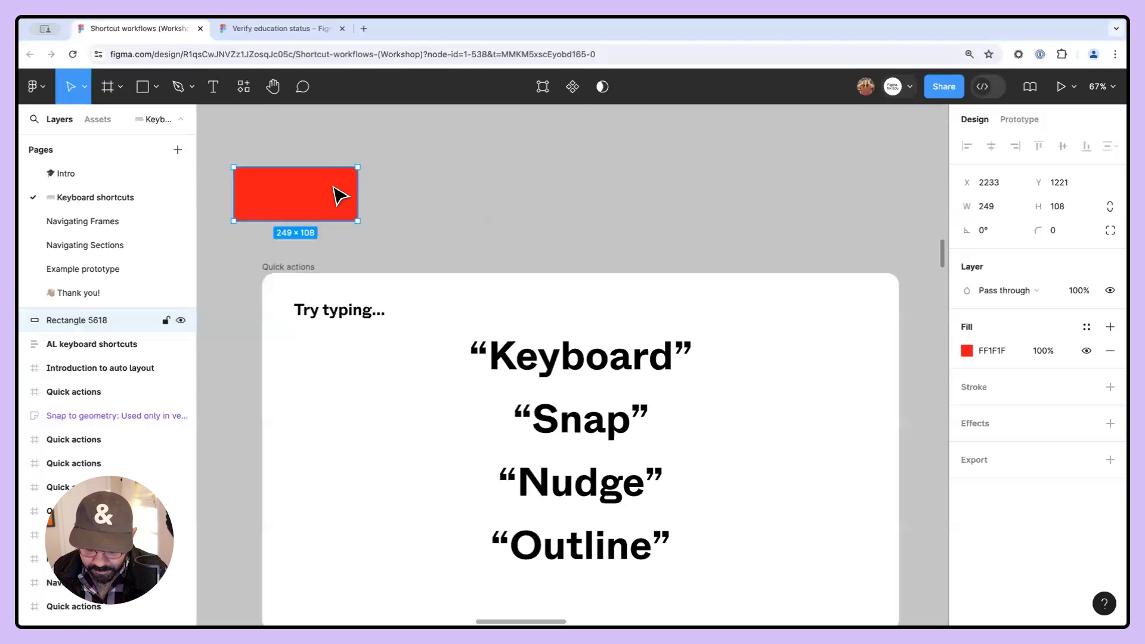
- Delete the red rectangle
{"action": "key", "text": "Delete"}
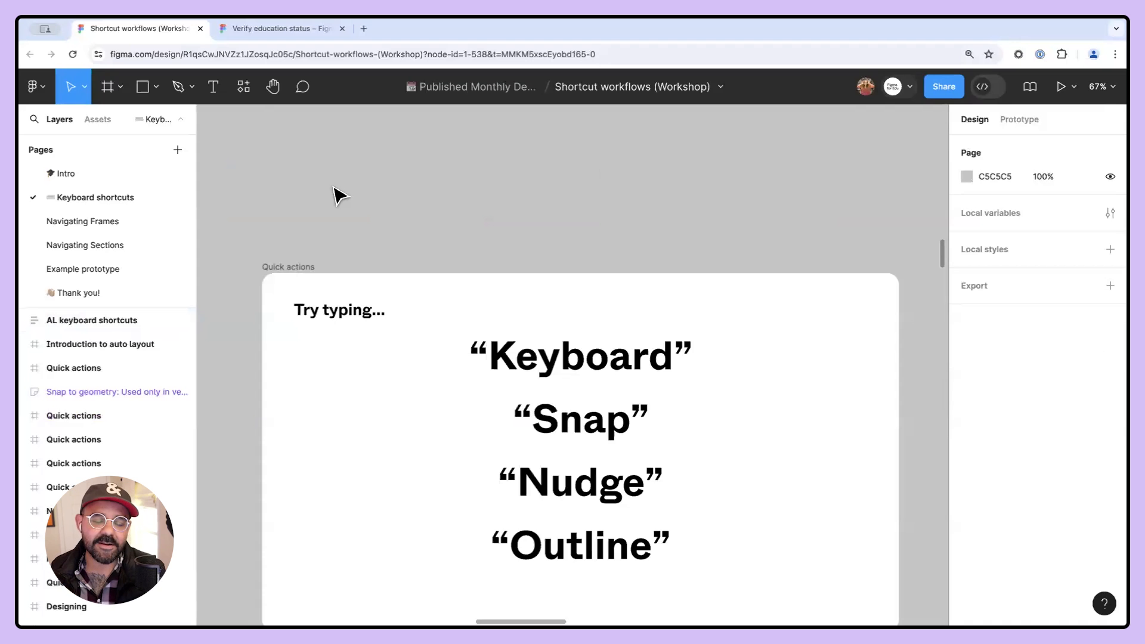
{"action": "scroll", "coordinate": [427, 224], "scroll_direction": "down", "scroll_amount": 2}
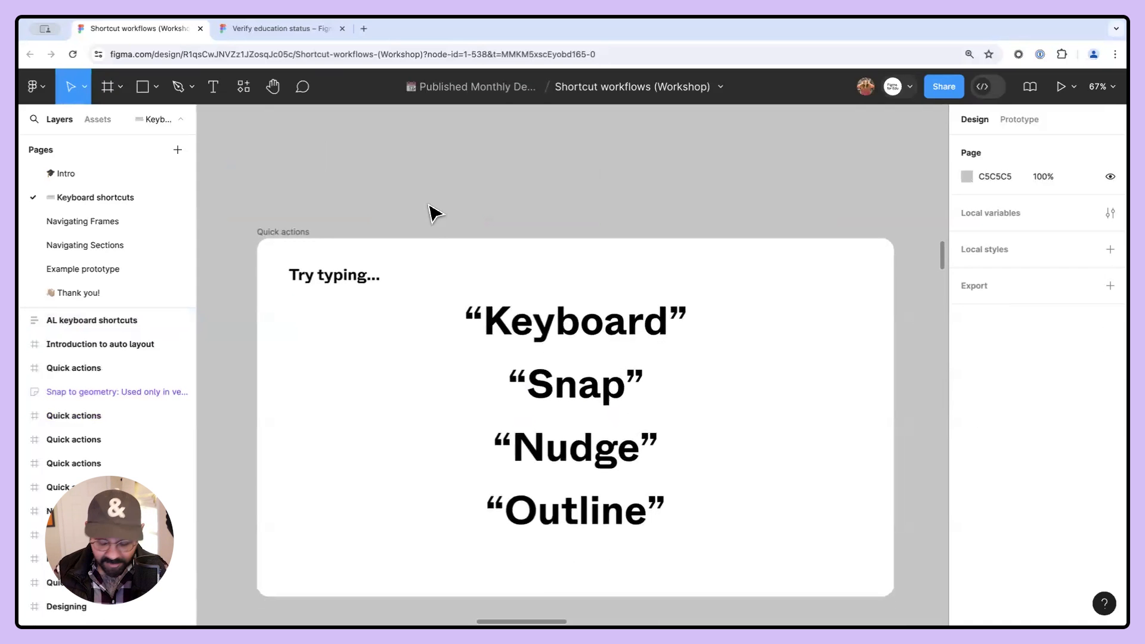
- Open Nudge amount through quick actions and set small nudge to 1 and big nudge to 8
{"action": "key", "text": "super+slash"}
{"action": "type", "text": "n"}
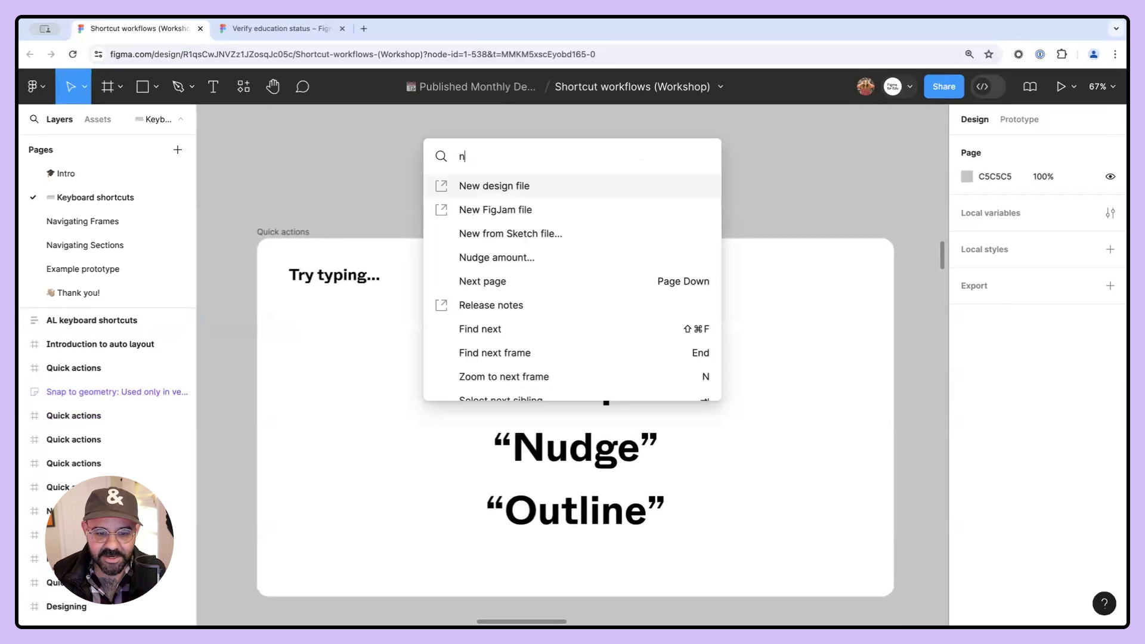
{"action": "type", "text": "udeg"}
{"action": "key", "text": "BackSpace"}
{"action": "key", "text": "BackSpace"}
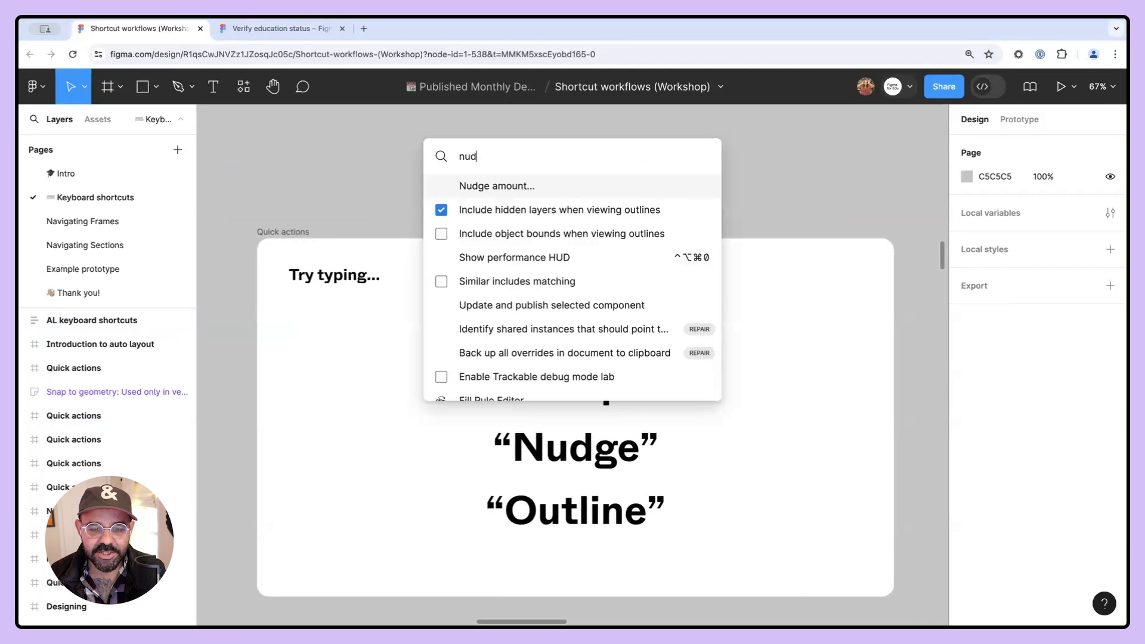
{"action": "key", "text": "Return"}
{"action": "left_click_drag", "start_coordinate": [643, 277], "coordinate": [583, 152]}
{"action": "left_click", "coordinate": [512, 190]}
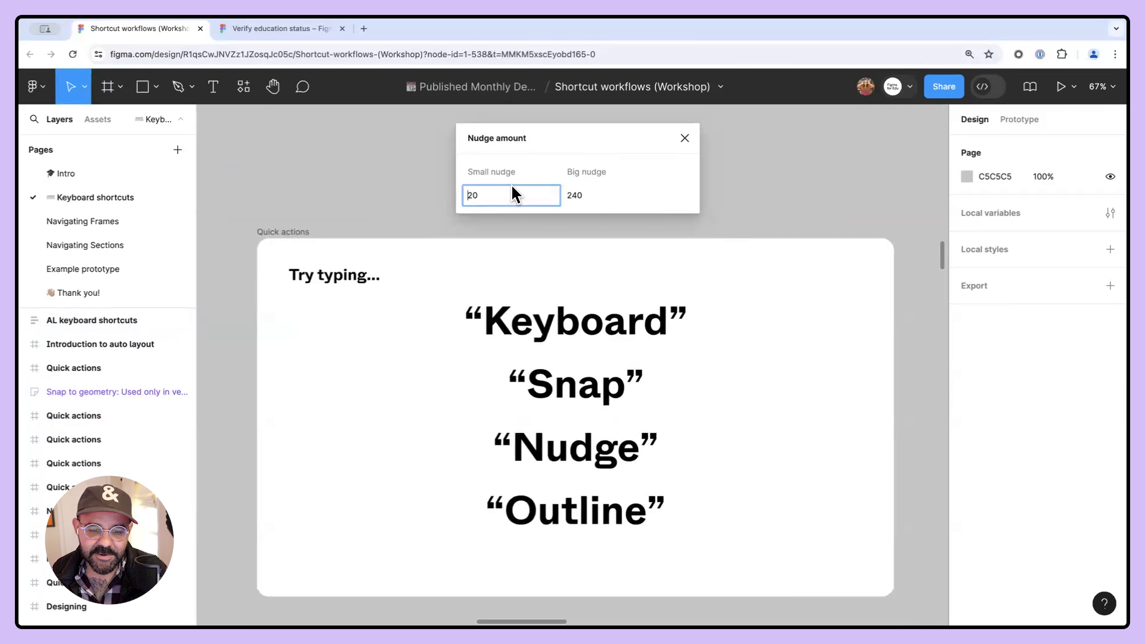
{"action": "type", "text": "1"}
{"action": "key", "text": "Tab"}
{"action": "type", "text": "8"}
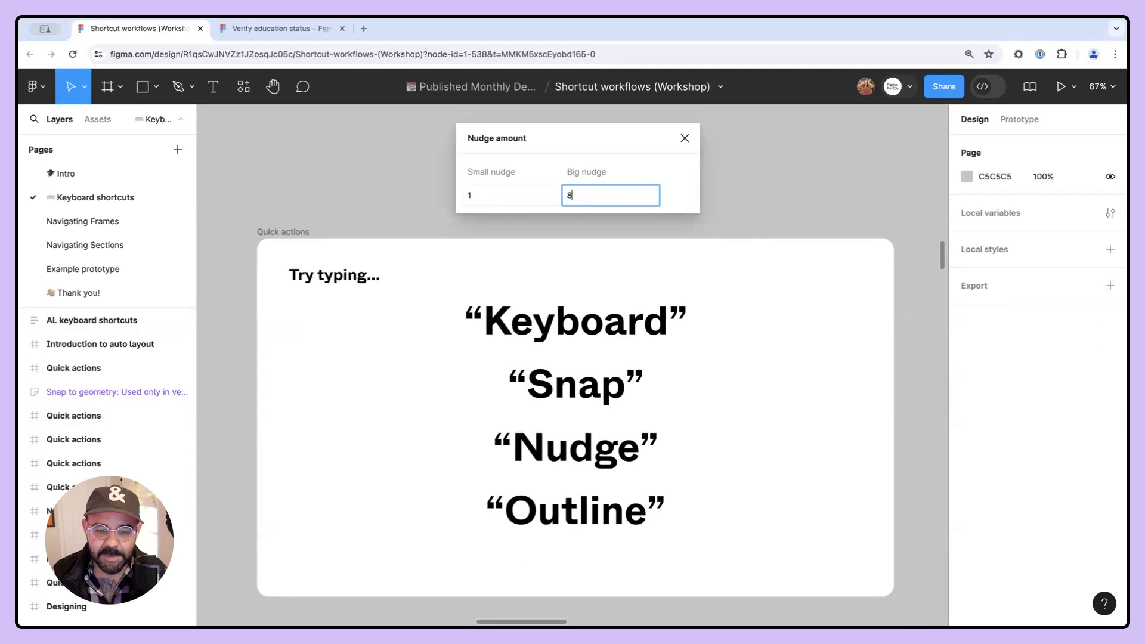
{"action": "key", "text": "Return"}
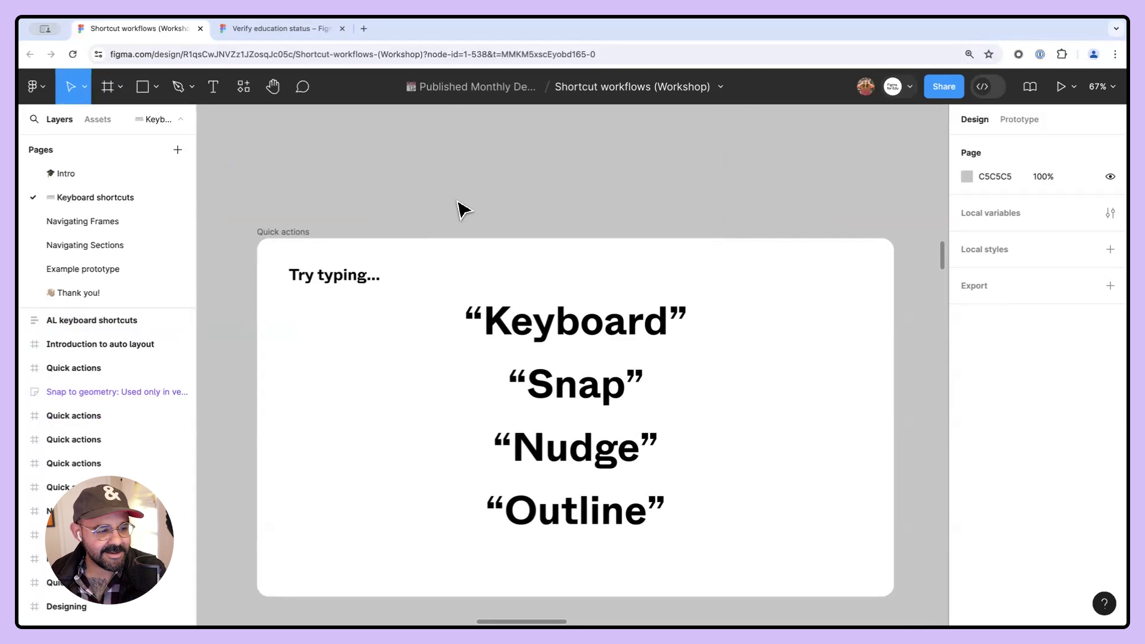
- Select the Quick actions frame and jump to the previous and next frames, then deselect
{"action": "scroll", "coordinate": [459, 209], "scroll_direction": "down", "scroll_amount": 5}
{"action": "scroll", "coordinate": [459, 209], "scroll_direction": "down", "scroll_amount": 3}
{"action": "left_click", "coordinate": [407, 211]}
{"action": "scroll", "coordinate": [459, 199], "scroll_direction": "up", "scroll_amount": 4}
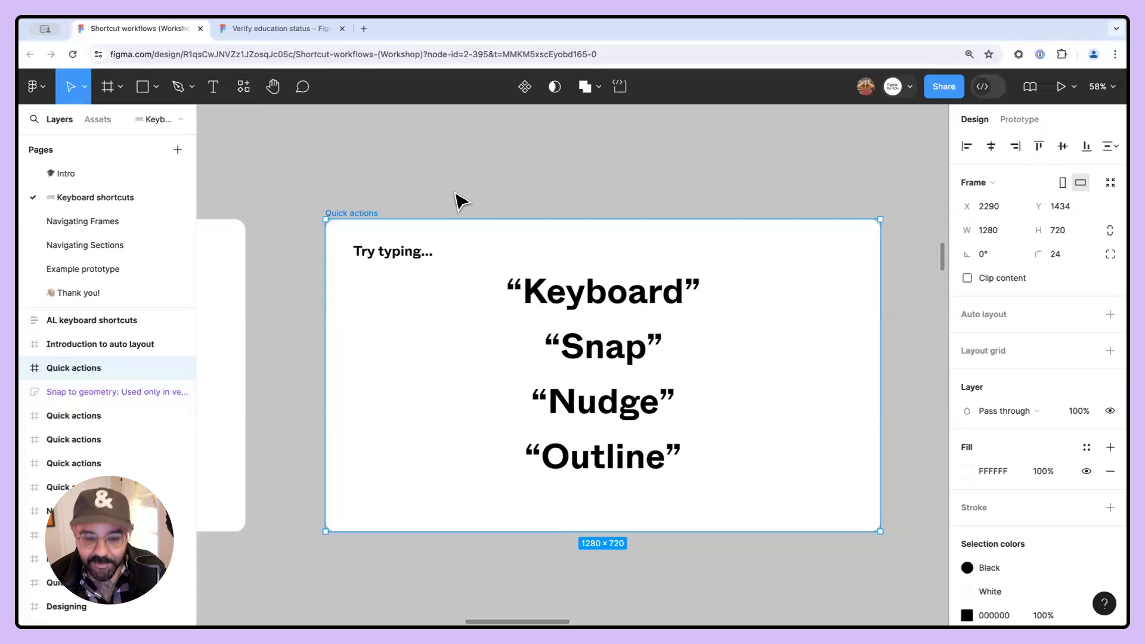
{"action": "key", "text": "shift+n"}
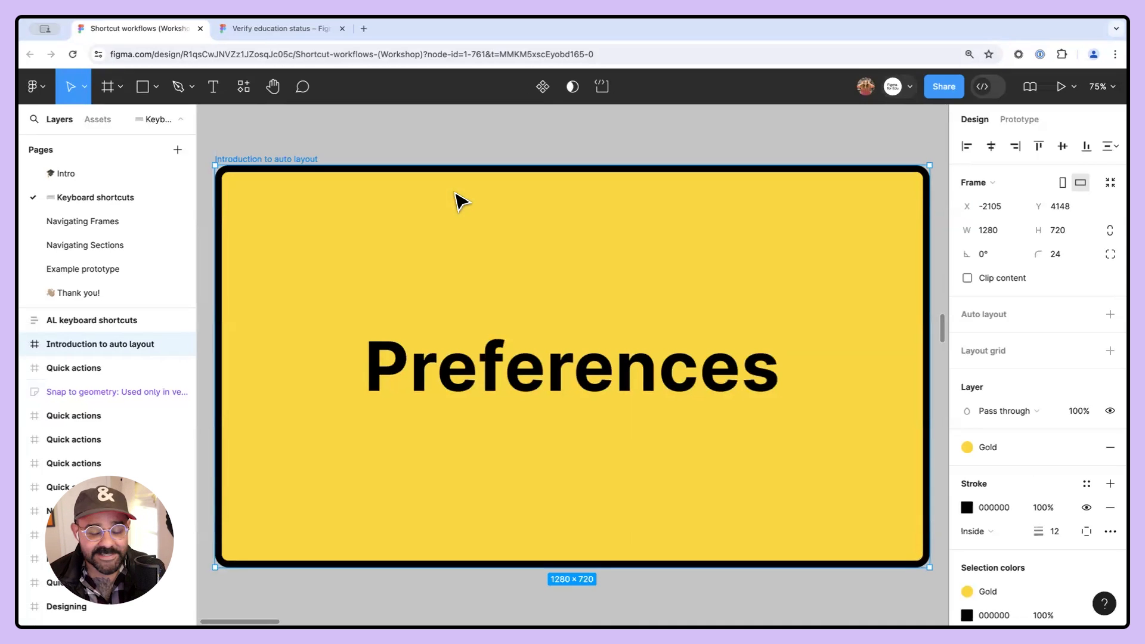
{"action": "key", "text": "n"}
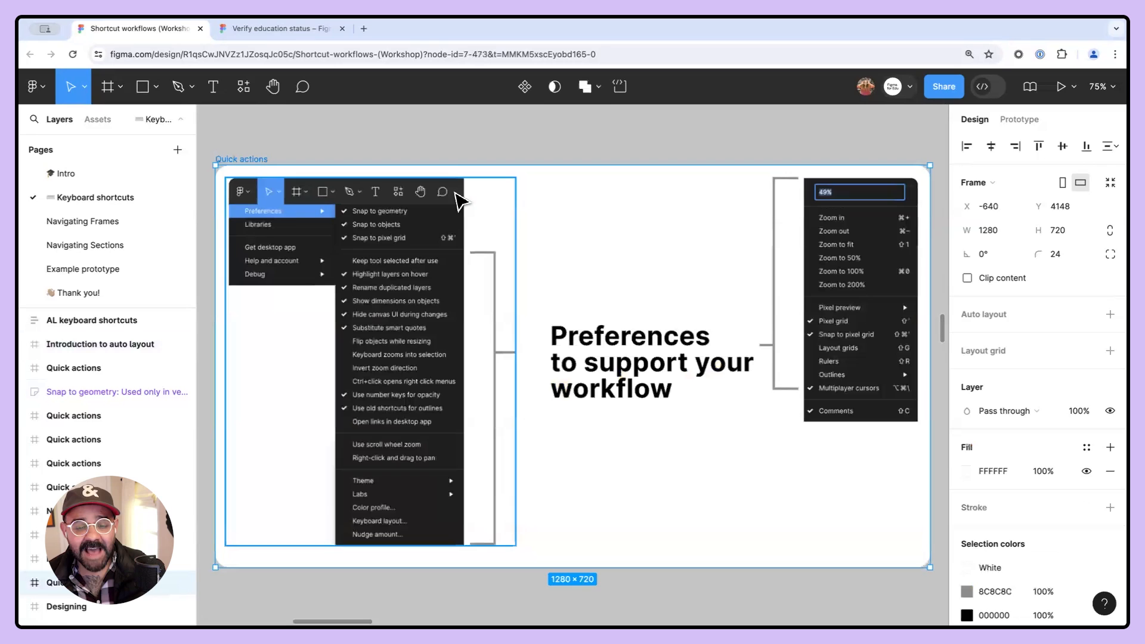
{"action": "left_click", "coordinate": [501, 139]}
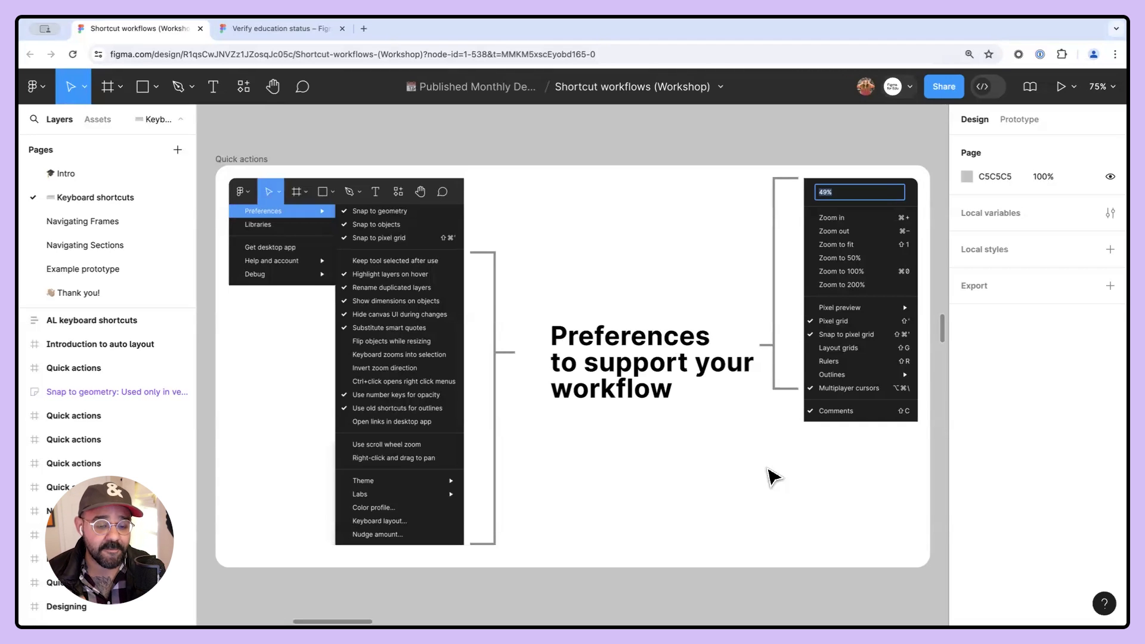
- Turn on Flip objects while resizing in the preferences
{"action": "left_click", "coordinate": [40, 89]}
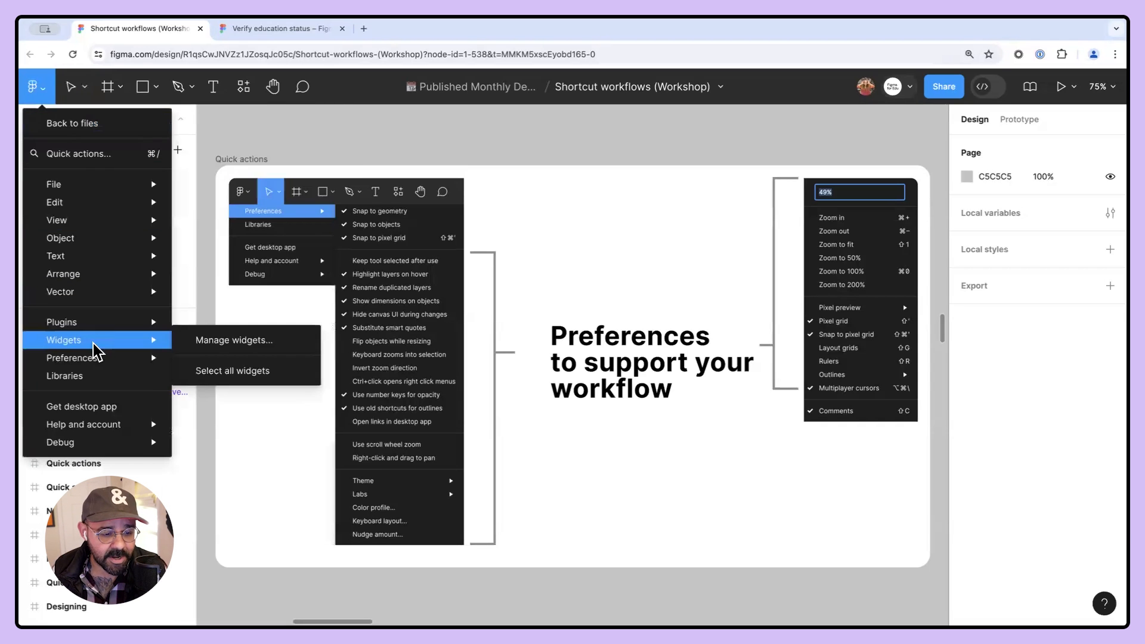
{"action": "mouse_move", "coordinate": [96, 361]}
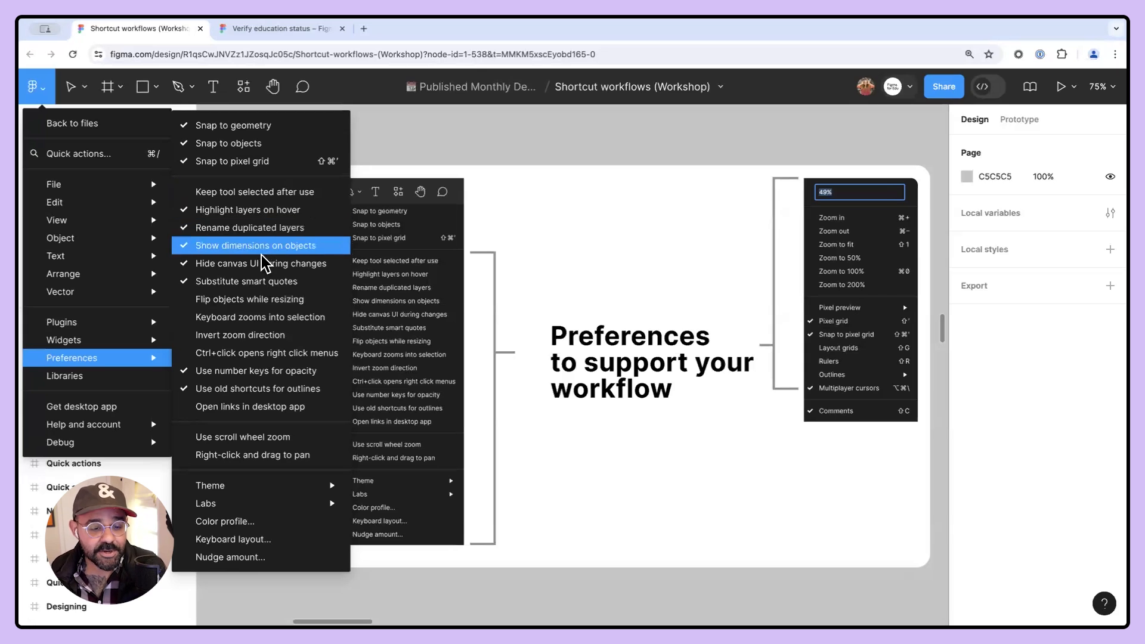
{"action": "left_click", "coordinate": [236, 301]}
- Draw a horizontal arrow about 115 × 50 with the Pen tool and set its stroke weight to 8
{"action": "key", "text": "space"}
{"action": "scroll", "coordinate": [584, 238], "scroll_direction": "up", "scroll_amount": 5}
{"action": "key", "text": "p"}
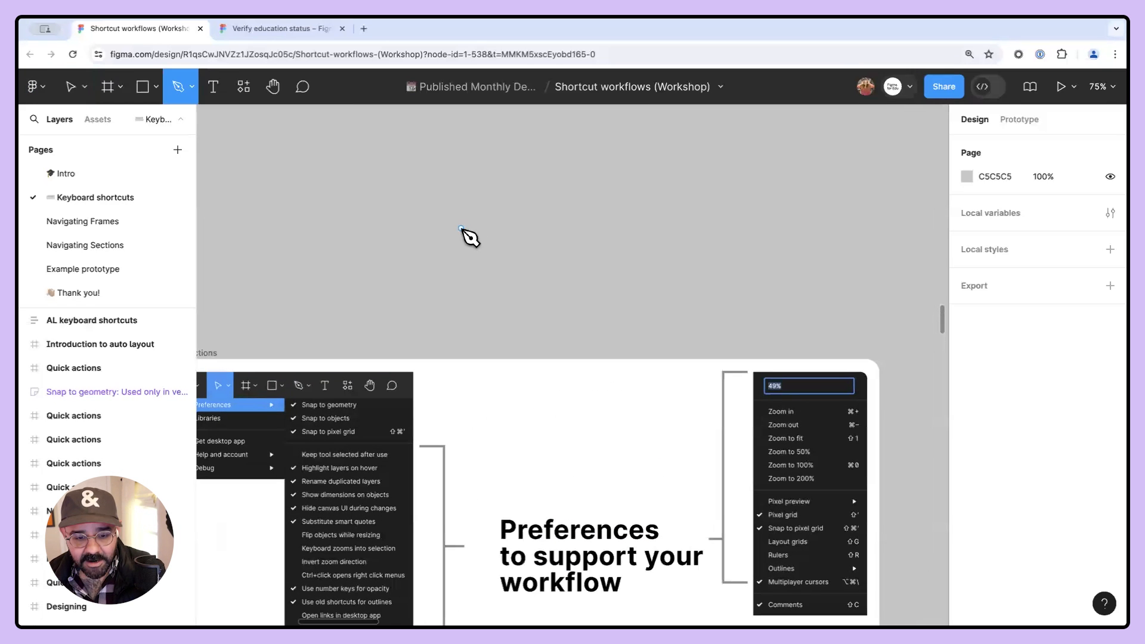
{"action": "left_click", "coordinate": [461, 228]}
{"action": "left_click_drag", "start_coordinate": [525, 228], "coordinate": [539, 242]}
{"action": "key", "text": "Escape"}
{"action": "mouse_move", "coordinate": [1038, 434]}
{"action": "left_mouse_down"}
{"action": "mouse_move", "coordinate": [1066, 437]}
{"action": "mouse_move", "coordinate": [1047, 431]}
{"action": "left_mouse_up"}
{"action": "scroll", "coordinate": [506, 234], "scroll_direction": "up", "scroll_amount": 5}
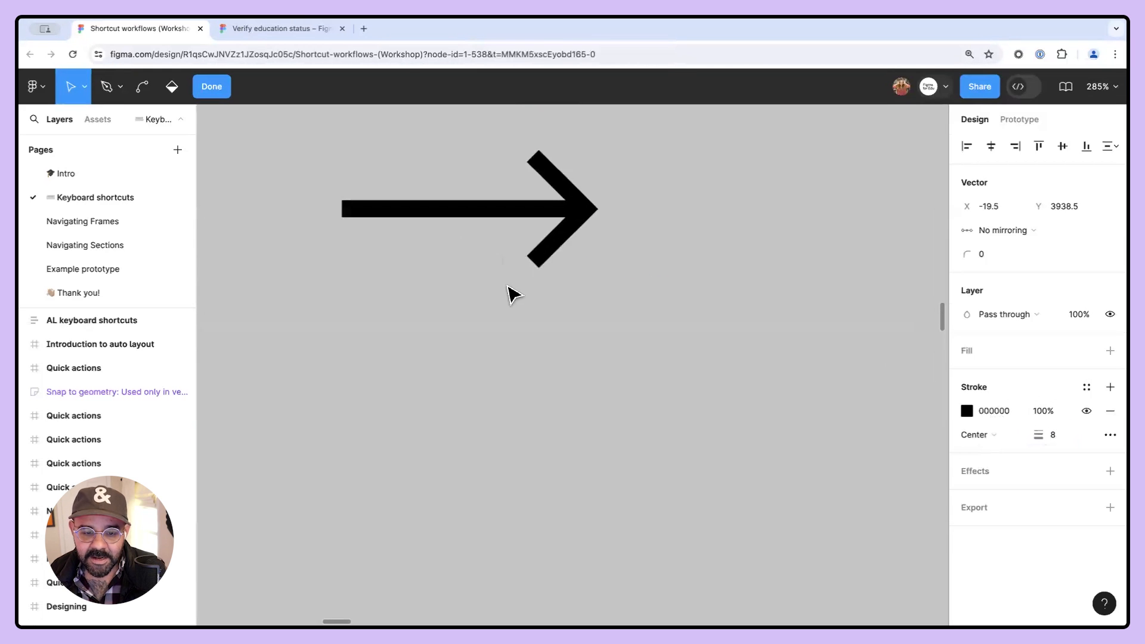
{"action": "left_click", "coordinate": [510, 338]}
{"action": "scroll", "coordinate": [612, 299], "scroll_direction": "up", "scroll_amount": 2}
{"action": "scroll", "coordinate": [612, 300], "scroll_direction": "left", "scroll_amount": 1}
{"action": "key", "text": "Escape"}
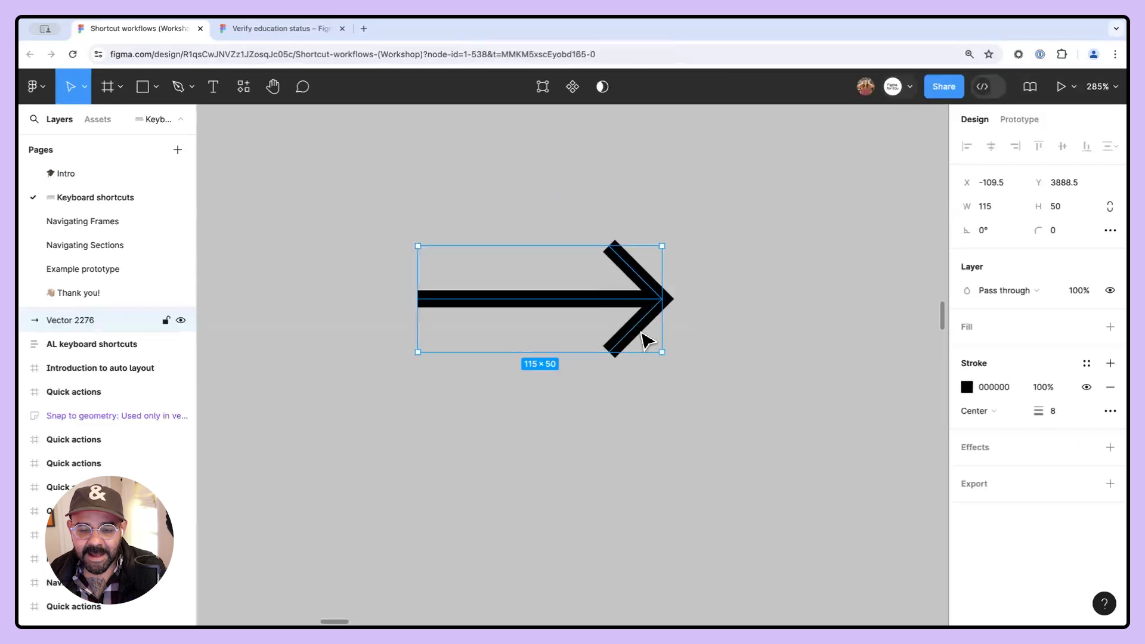
- Resize the arrow by its corner to about 156 × 68
{"action": "scroll", "coordinate": [641, 341], "scroll_direction": "down", "scroll_amount": 1}
{"action": "left_click_drag", "start_coordinate": [661, 253], "coordinate": [691, 216]}
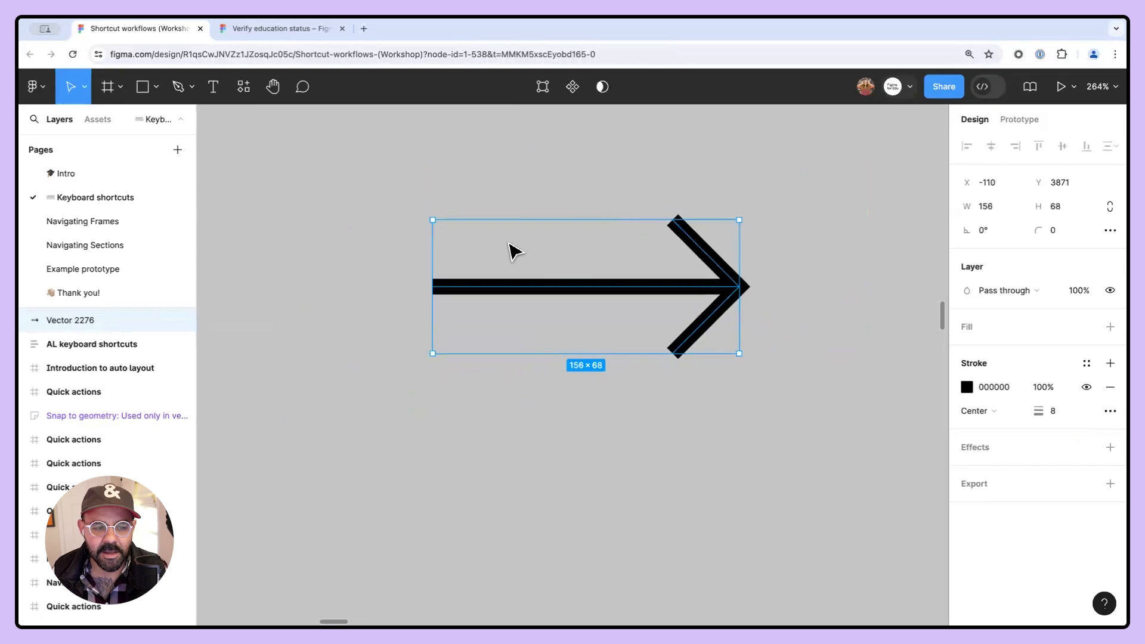
- Turn off Flip objects while resizing in the preferences
{"action": "left_click", "coordinate": [37, 86]}
{"action": "mouse_move", "coordinate": [59, 345]}
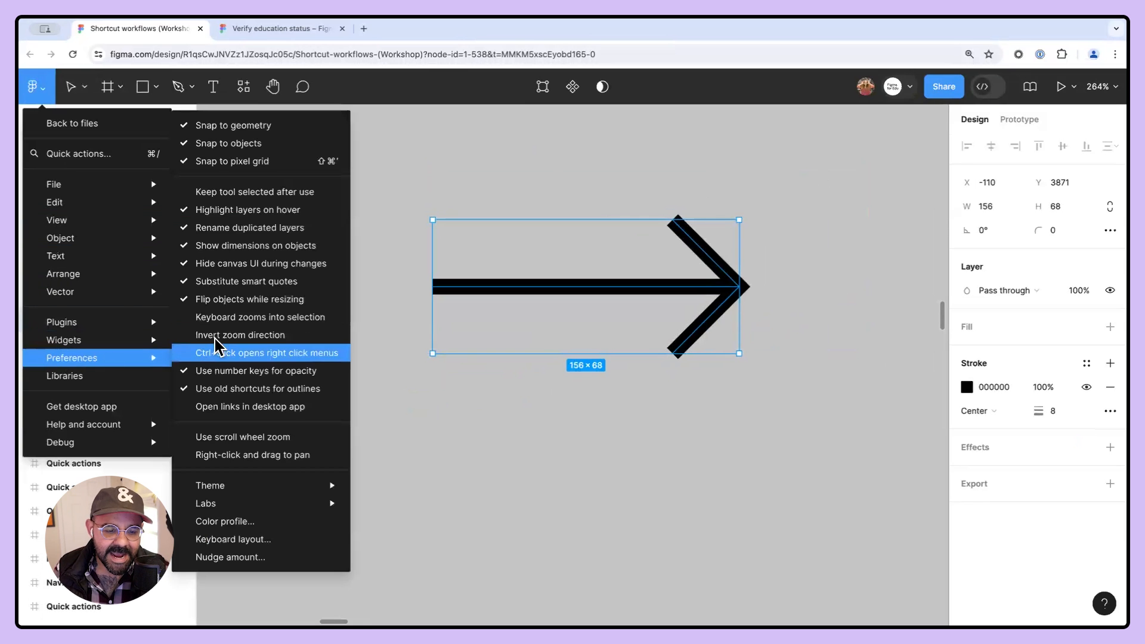
{"action": "left_click", "coordinate": [197, 301]}
- Resize the arrow to about 130 × 57, then try dragging its corner past the opposite edge and undo it
{"action": "left_click_drag", "start_coordinate": [740, 220], "coordinate": [688, 284]}
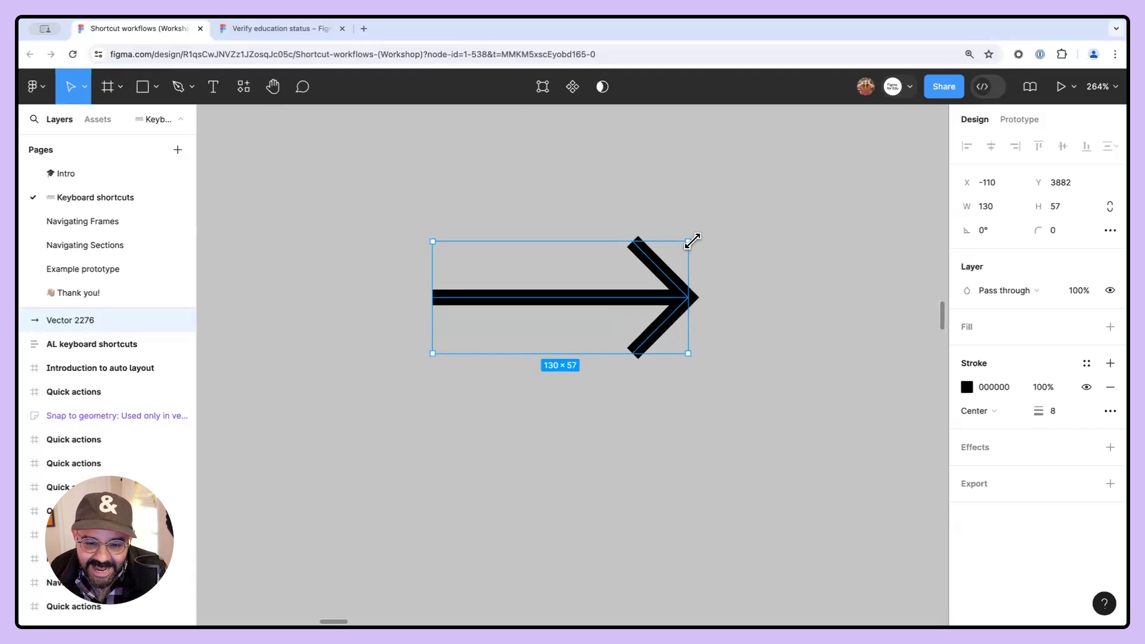
{"action": "left_click_drag", "start_coordinate": [687, 242], "coordinate": [342, 449]}
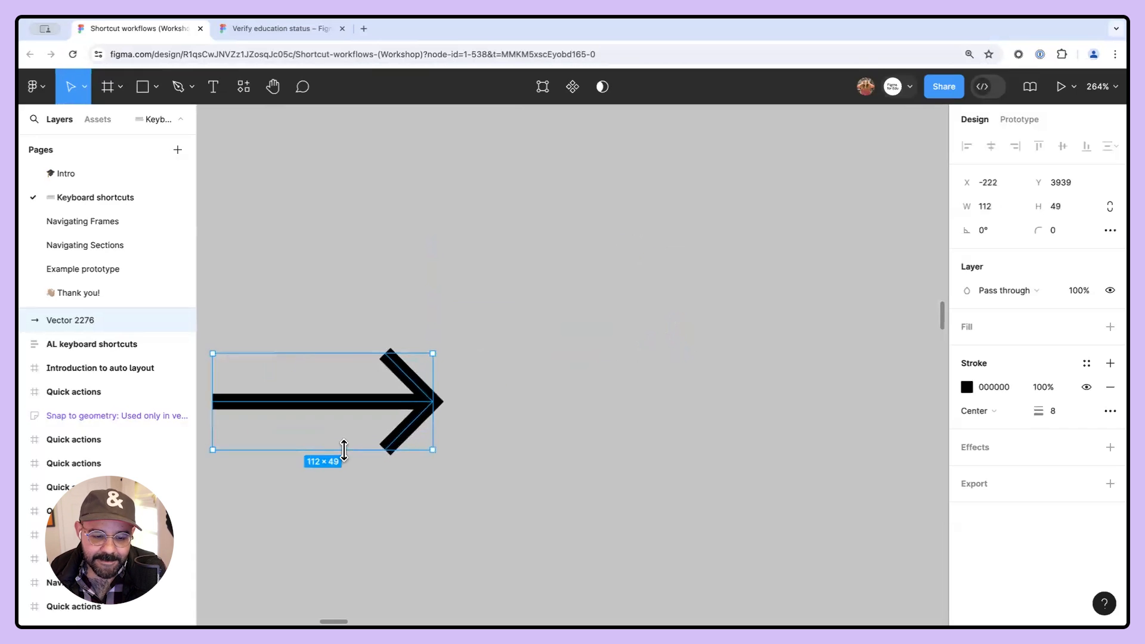
{"action": "key", "text": "ctrl+z"}
- Turn Flip objects while resizing back on and adjust the arrow to about 128 × 56
{"action": "left_click", "coordinate": [47, 85]}
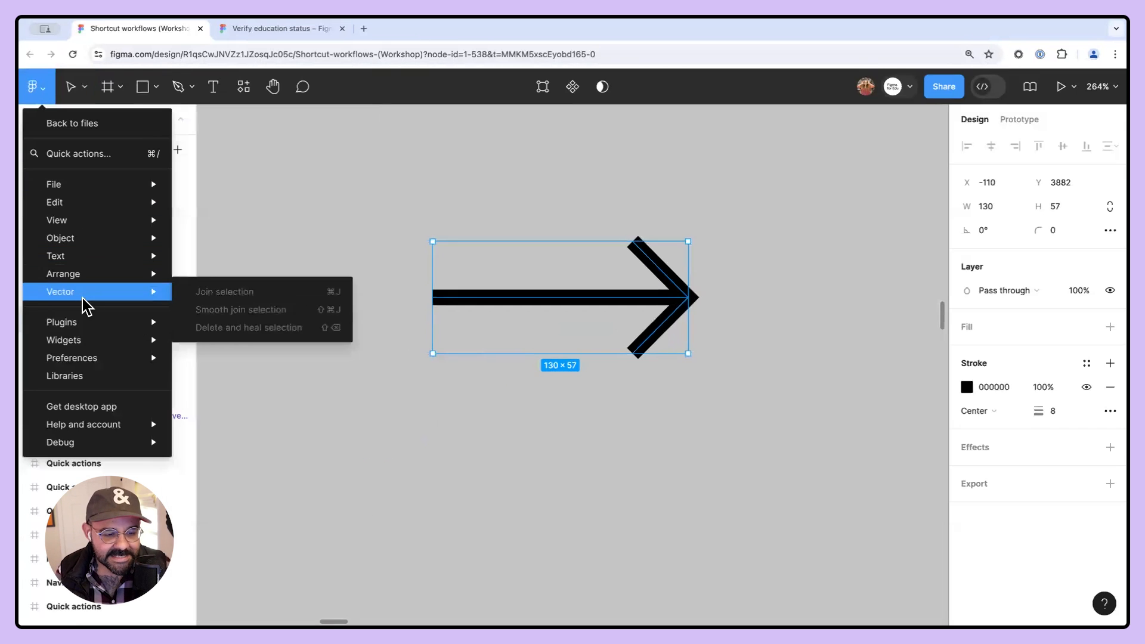
{"action": "mouse_move", "coordinate": [75, 360]}
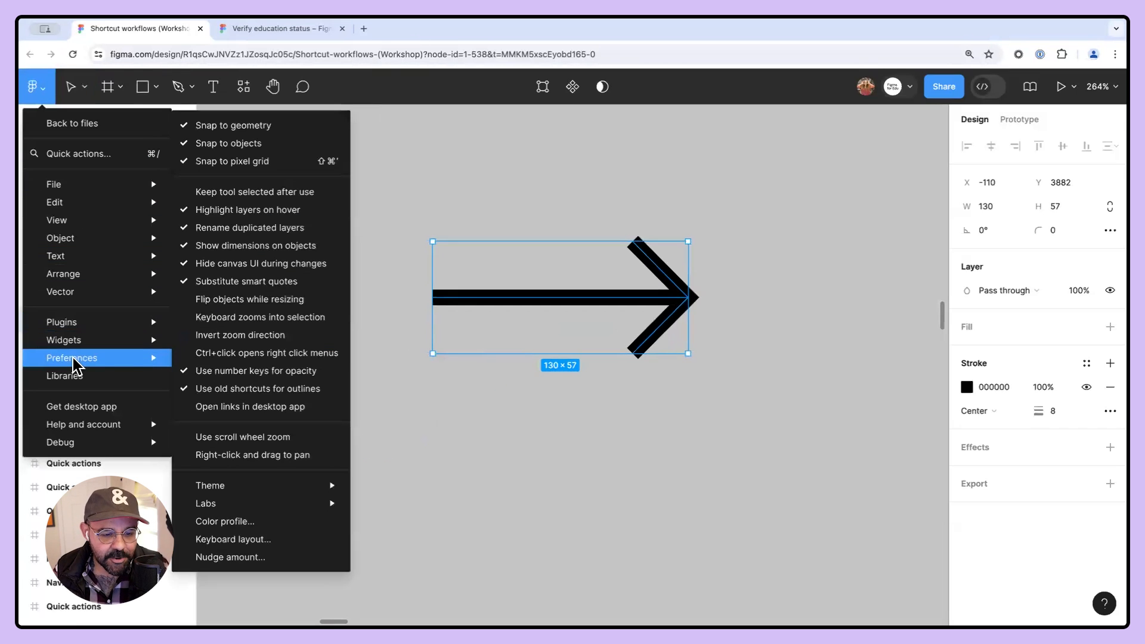
{"action": "left_click", "coordinate": [209, 298]}
{"action": "mouse_move", "coordinate": [686, 243]}
{"action": "left_mouse_down"}
{"action": "mouse_move", "coordinate": [426, 380]}
{"action": "mouse_move", "coordinate": [337, 454]}
{"action": "mouse_move", "coordinate": [631, 255]}
{"action": "mouse_move", "coordinate": [684, 243]}
{"action": "left_mouse_up"}
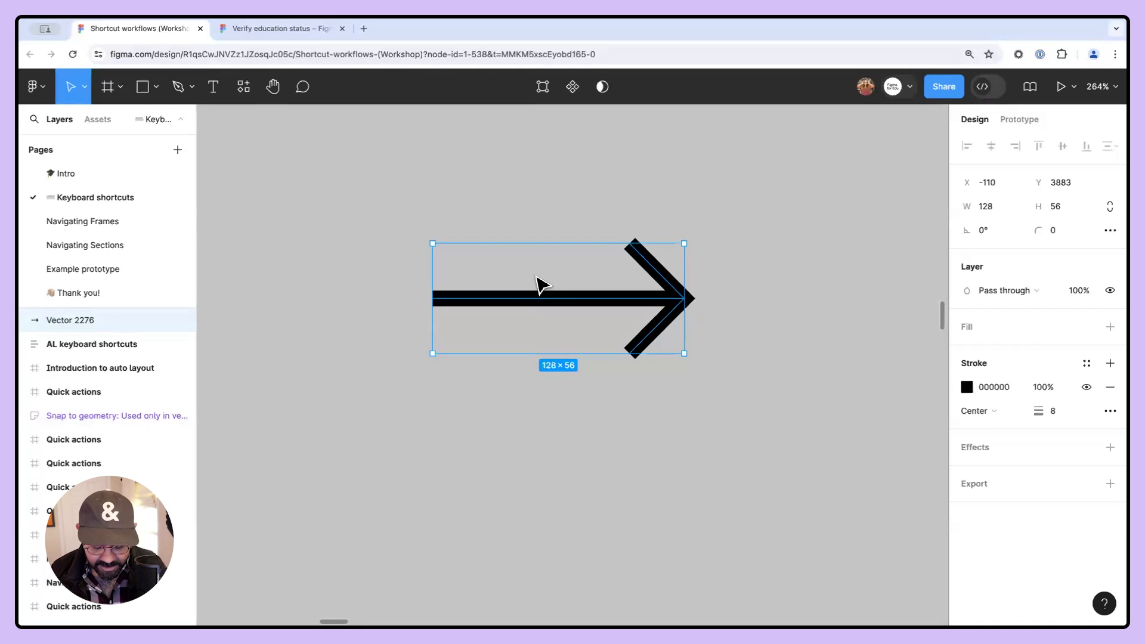
- Flip the arrow horizontally several times
{"action": "key", "text": "shift+h"}
{"action": "key", "text": "shift+h"}
{"action": "key", "text": "shift+h"}
{"action": "key", "text": "shift+h"}
{"action": "key", "text": "shift+h"}
{"action": "key", "text": "shift+h"}
{"action": "key", "text": "shift+h"}
{"action": "key", "text": "shift+h"}
{"action": "key", "text": "shift+h"}
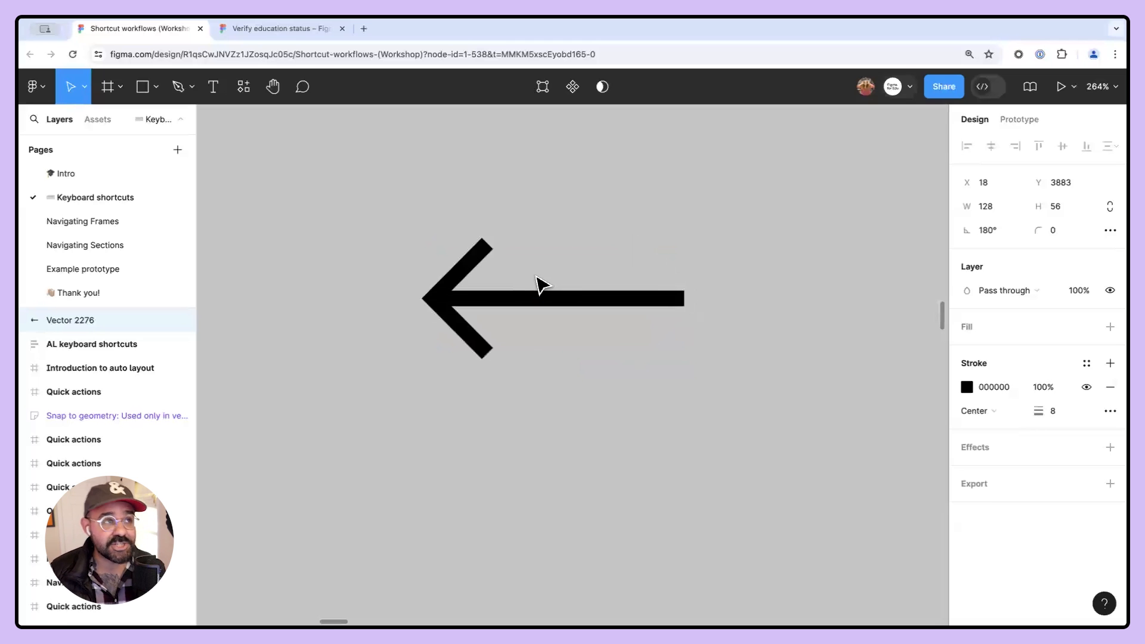
{"action": "key", "text": "shift+h"}
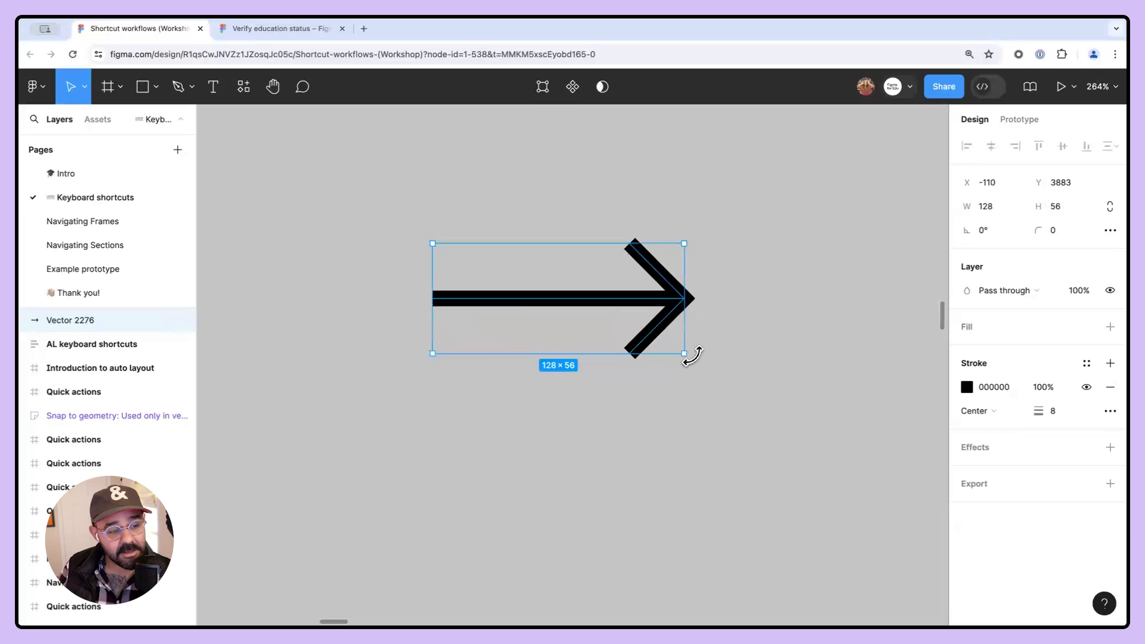
- Rotate the arrow to 30° and flip it vertically several times
{"action": "left_click_drag", "start_coordinate": [691, 355], "coordinate": [699, 276]}
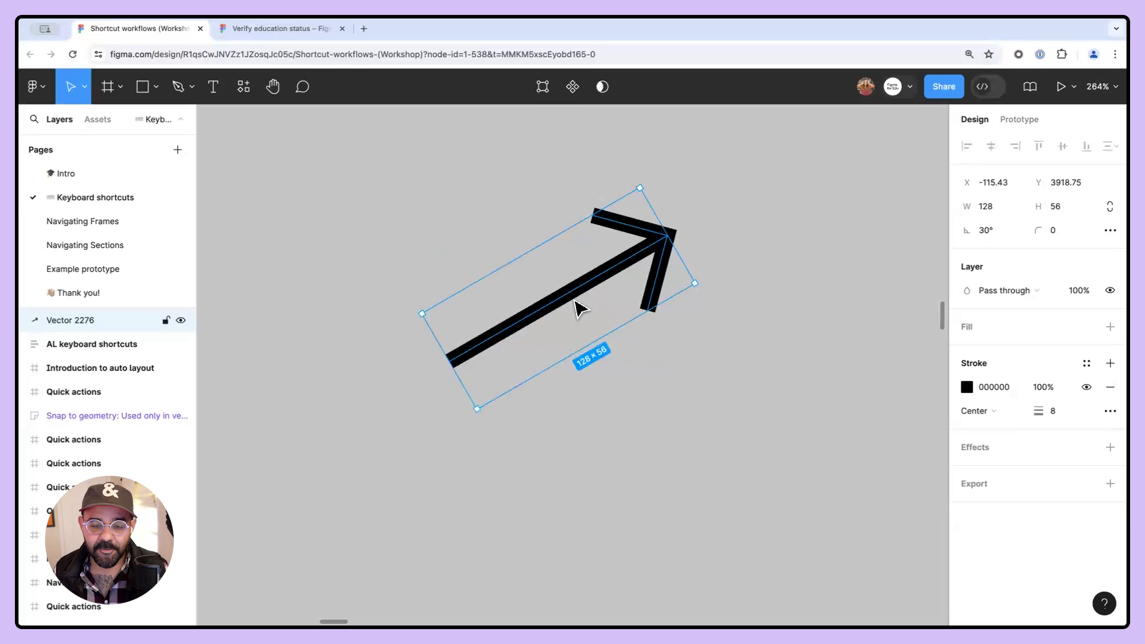
{"action": "key", "text": "shift+v"}
{"action": "key", "text": "shift+v"}
{"action": "key", "text": "shift+v"}
{"action": "key", "text": "shift+v"}
{"action": "key", "text": "shift+v"}
{"action": "key", "text": "shift+v"}
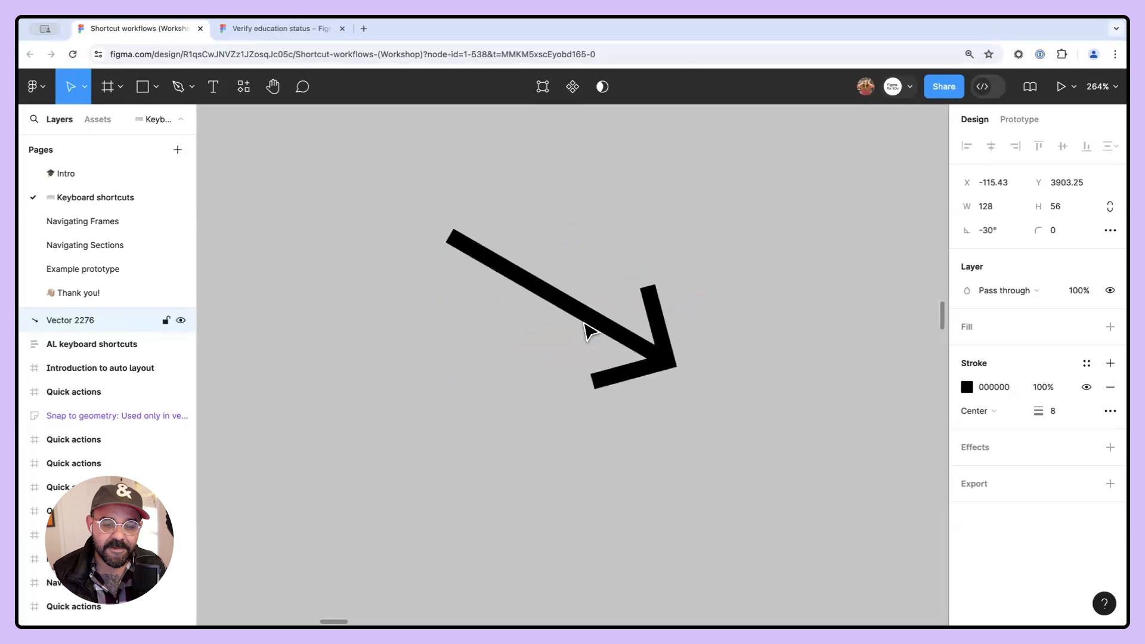
{"action": "key", "text": "shift+v"}
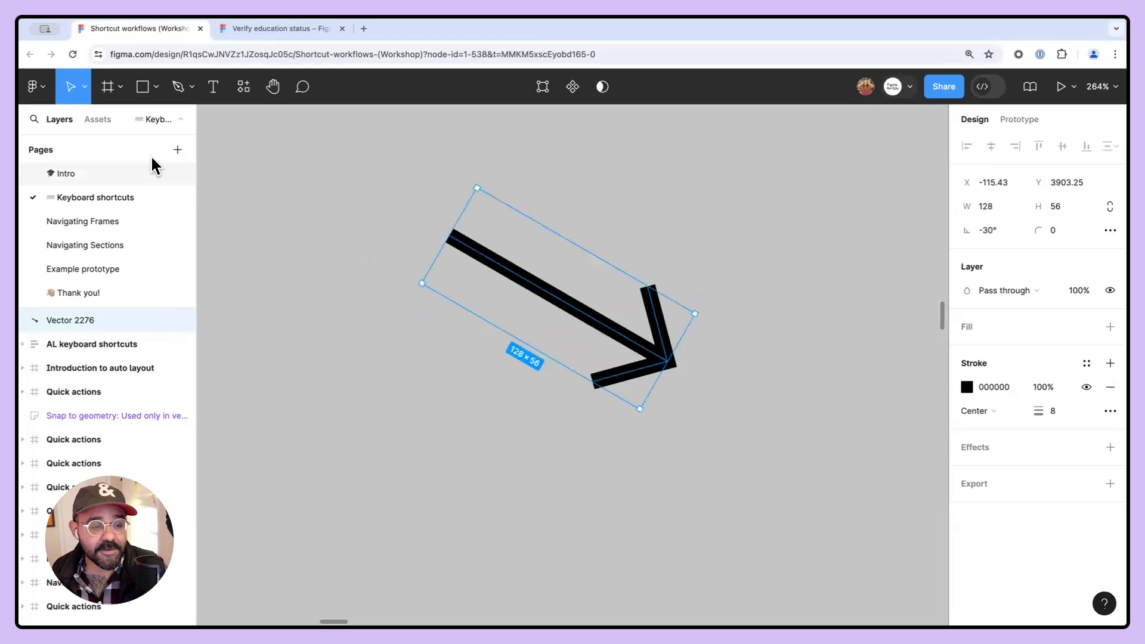
- Turn off the Flip objects while resizing preference
{"action": "left_click", "coordinate": [37, 87]}
{"action": "mouse_move", "coordinate": [90, 359]}
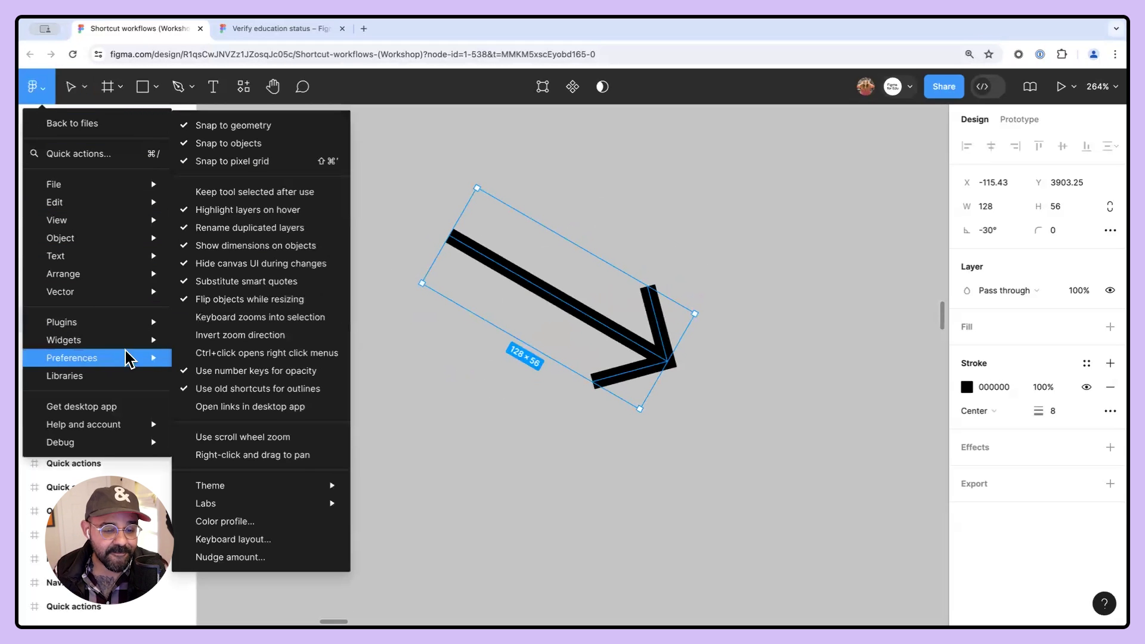
{"action": "left_click", "coordinate": [227, 297]}
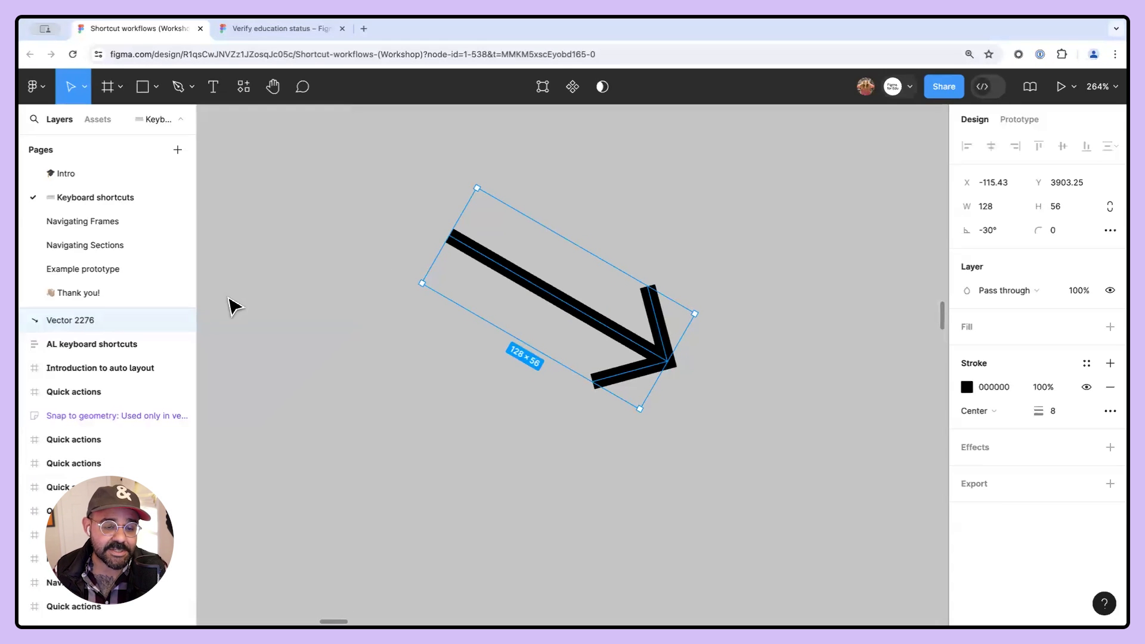
- Select the arrow and flip it vertically four times and horizontally twice with shortcuts
{"action": "left_click", "coordinate": [316, 312]}
{"action": "left_click_drag", "start_coordinate": [372, 222], "coordinate": [781, 448]}
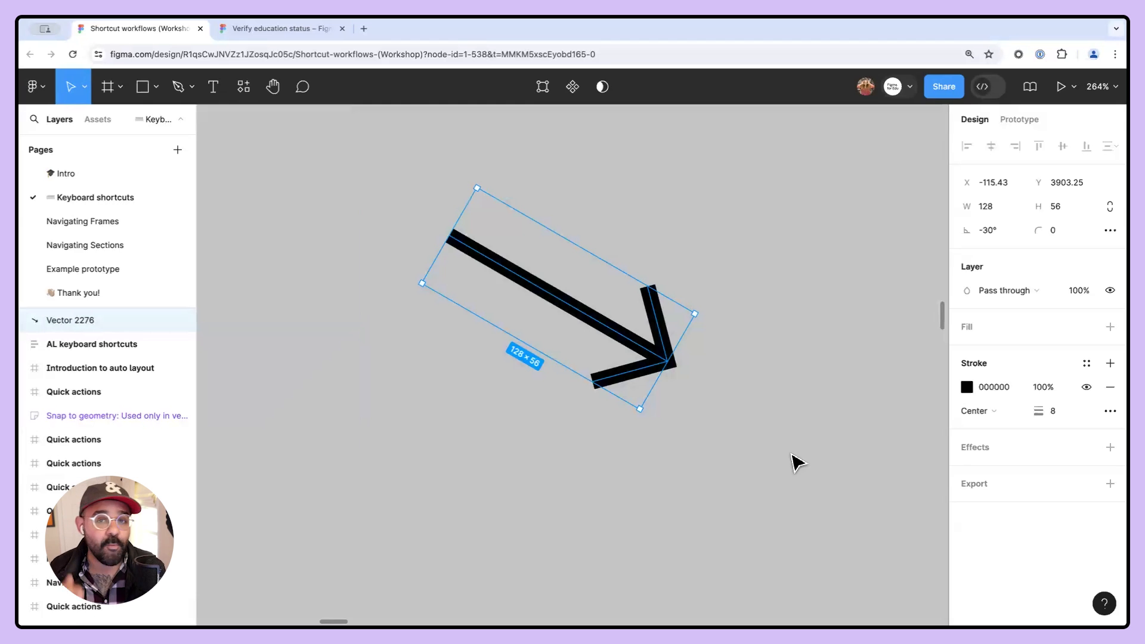
{"action": "key", "text": "shift+v"}
{"action": "key", "text": "shift+v"}
{"action": "key", "text": "shift+v"}
{"action": "key", "text": "shift+v"}
{"action": "key", "text": "shift+h"}
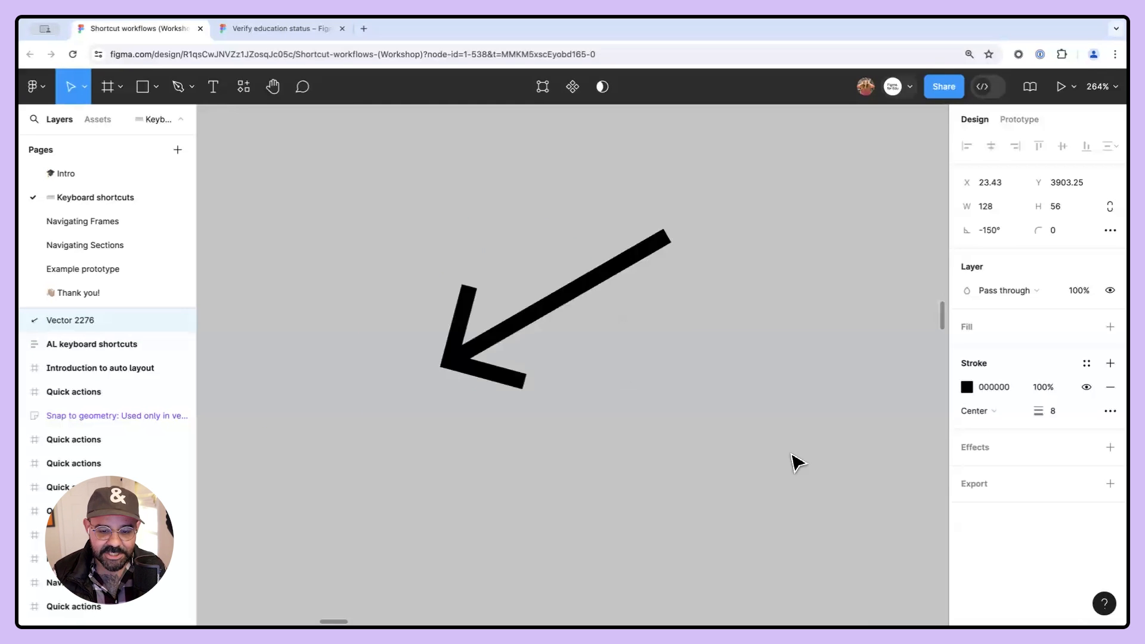
{"action": "key", "text": "shift+h"}
- Select the arrow on the canvas and delete it
{"action": "scroll", "coordinate": [775, 420], "scroll_direction": "down", "scroll_amount": 3}
{"action": "left_click_drag", "start_coordinate": [754, 429], "coordinate": [547, 274]}
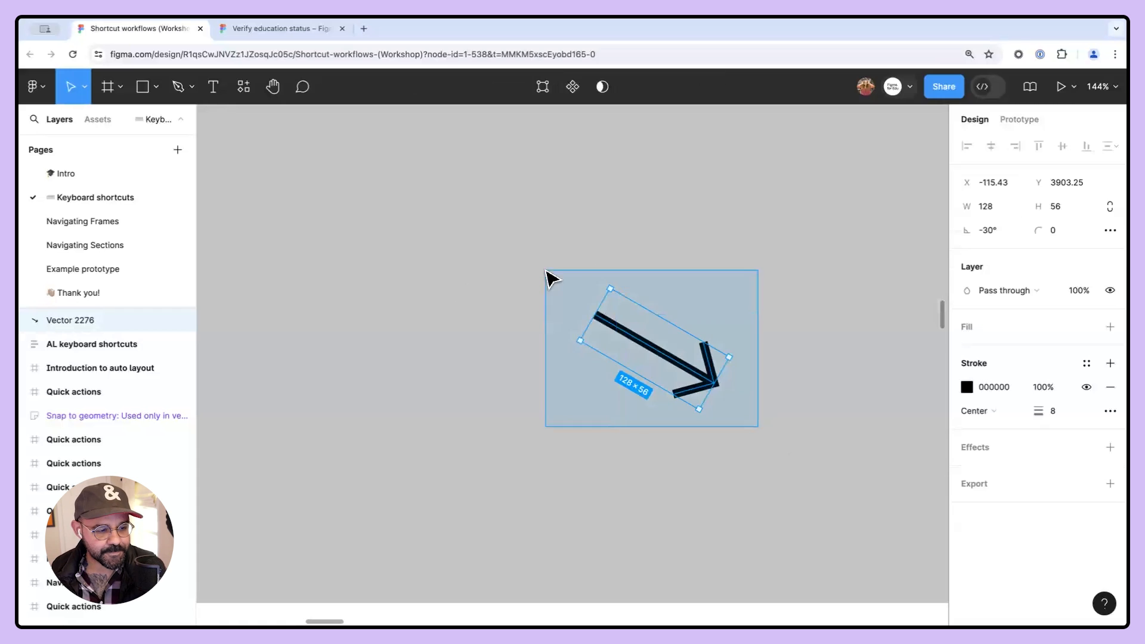
{"action": "left_click_drag", "start_coordinate": [706, 373], "coordinate": [544, 220]}
{"action": "double_click", "coordinate": [679, 379]}
{"action": "key", "text": "Escape"}
{"action": "key", "text": "Delete"}
- Examine the Preferences slide and the preferences menu options it illustrates
{"action": "scroll", "coordinate": [680, 372], "scroll_direction": "down", "scroll_amount": 5}
{"action": "scroll", "coordinate": [580, 317], "scroll_direction": "up", "scroll_amount": 4}
{"action": "scroll", "coordinate": [787, 325], "scroll_direction": "left", "scroll_amount": 3}
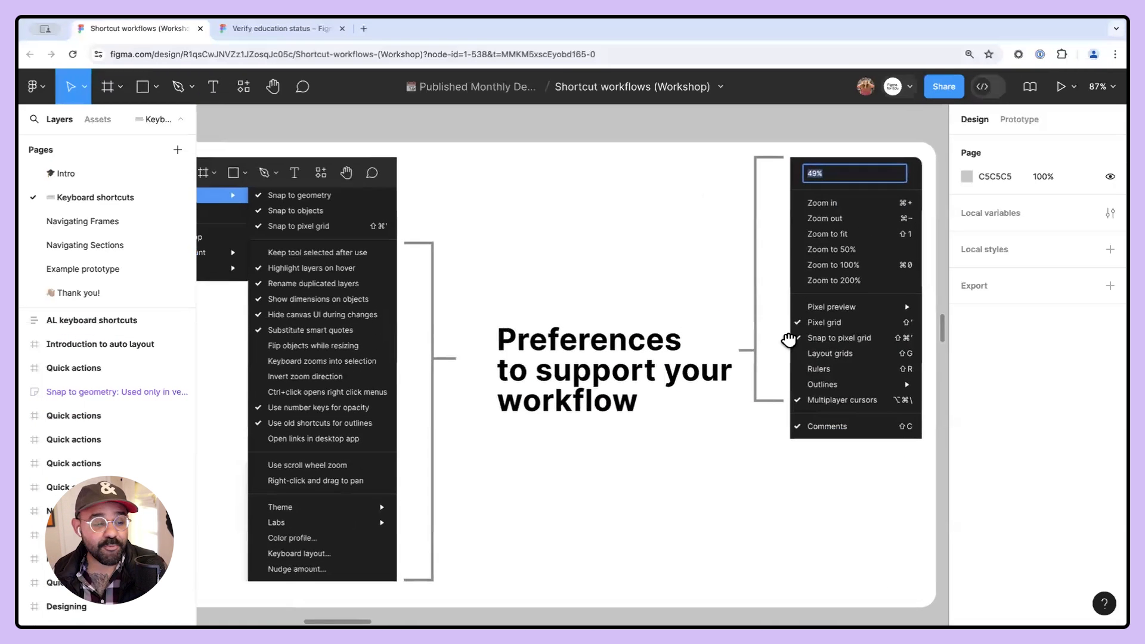
{"action": "scroll", "coordinate": [587, 353], "scroll_direction": "down", "scroll_amount": 3}
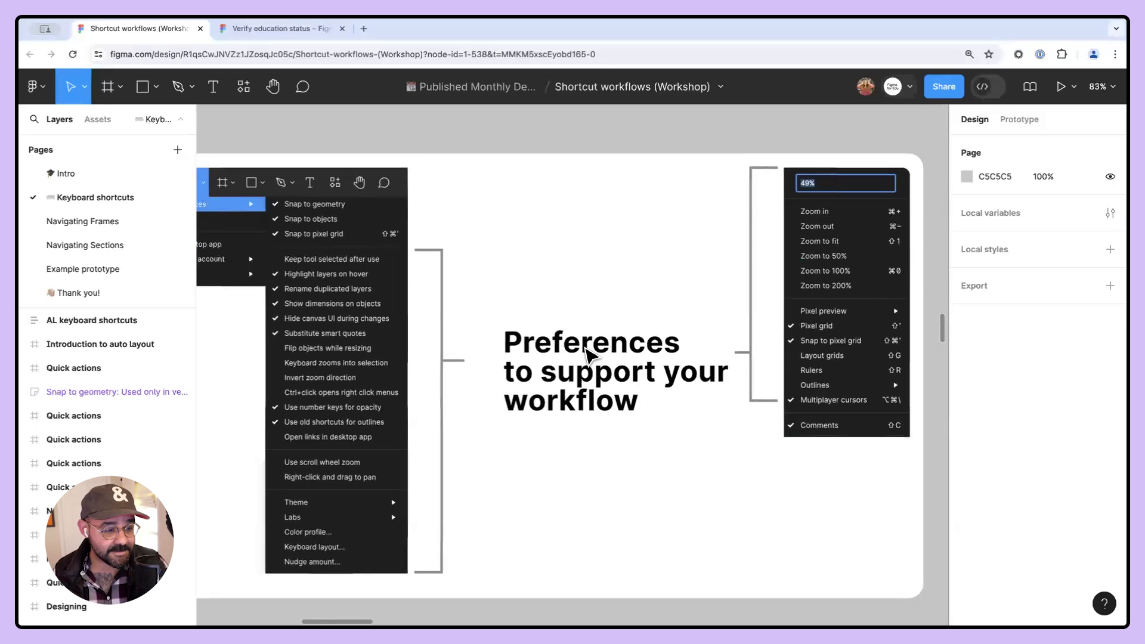
{"action": "left_click", "coordinate": [47, 88]}
{"action": "mouse_move", "coordinate": [89, 358]}
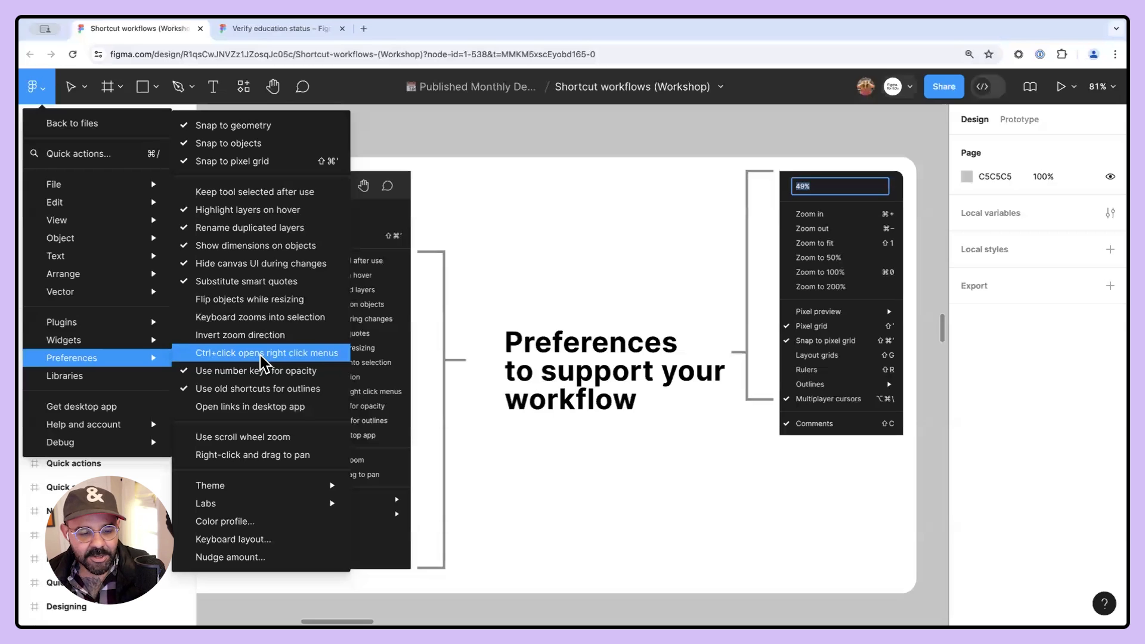
{"action": "left_click", "coordinate": [545, 304]}
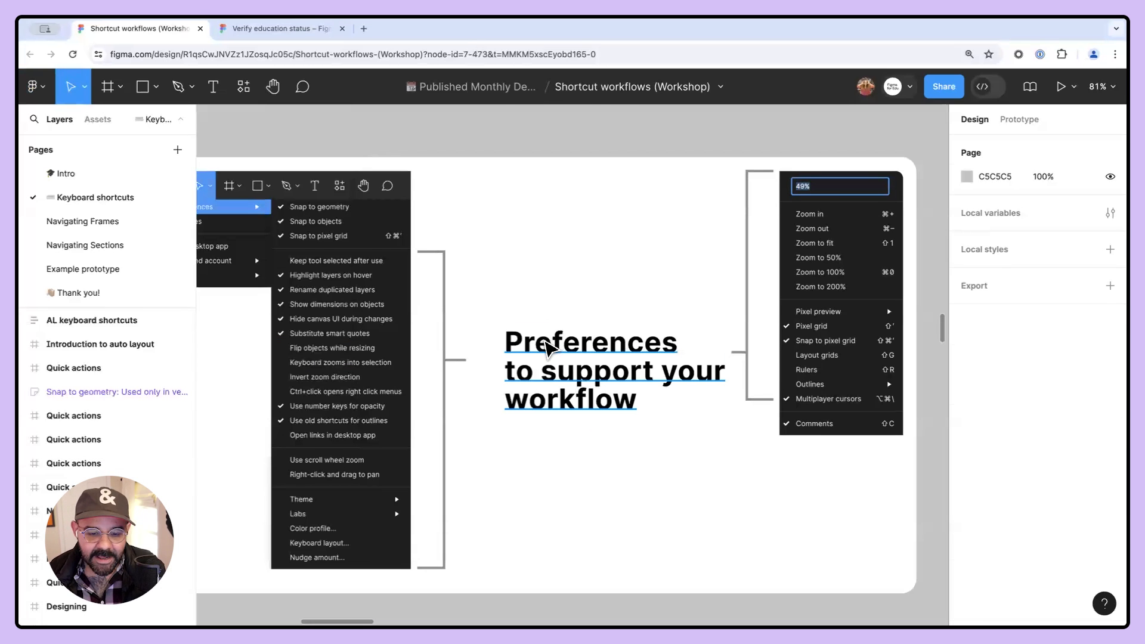
{"action": "left_click", "coordinate": [546, 346]}
{"action": "left_click", "coordinate": [535, 288]}
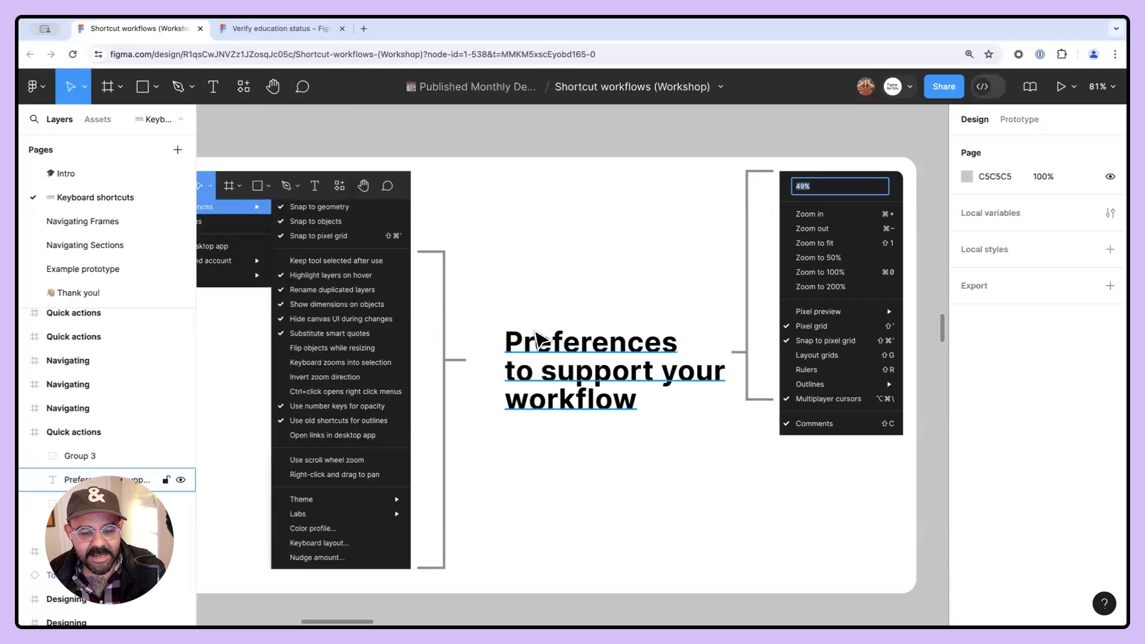
- Turn on Right-click and drag to pan and pan the canvas with it
{"action": "left_click", "coordinate": [35, 87]}
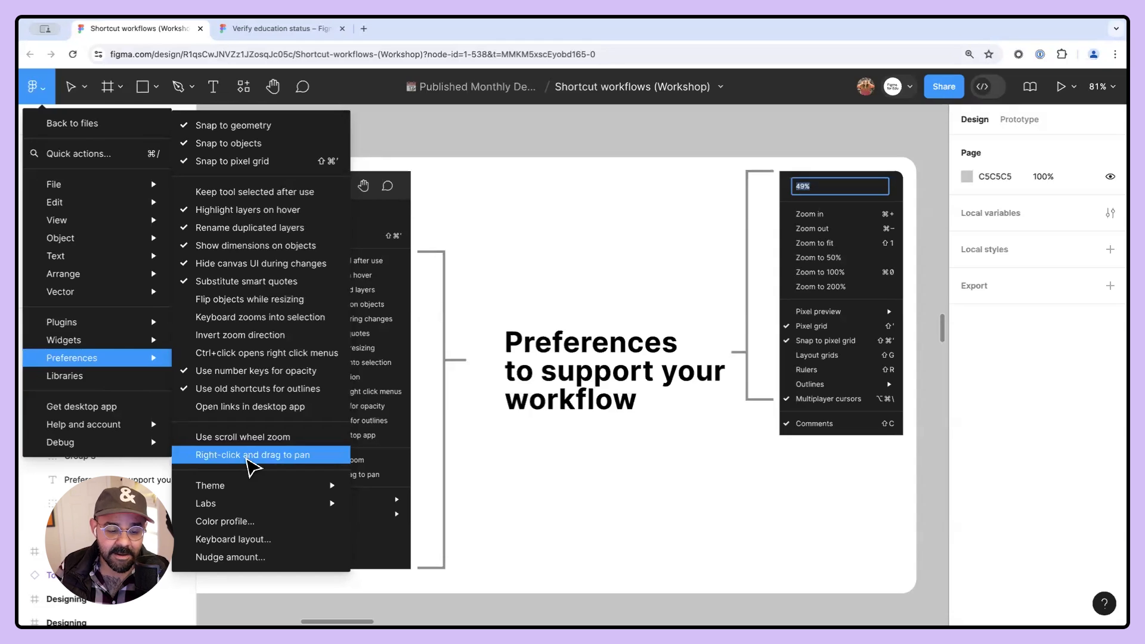
{"action": "left_click", "coordinate": [247, 456]}
{"action": "left_click_drag", "start_coordinate": [553, 224], "coordinate": [575, 200]}
- Turn the Right-click and drag to pan preference back off
{"action": "left_click", "coordinate": [34, 86]}
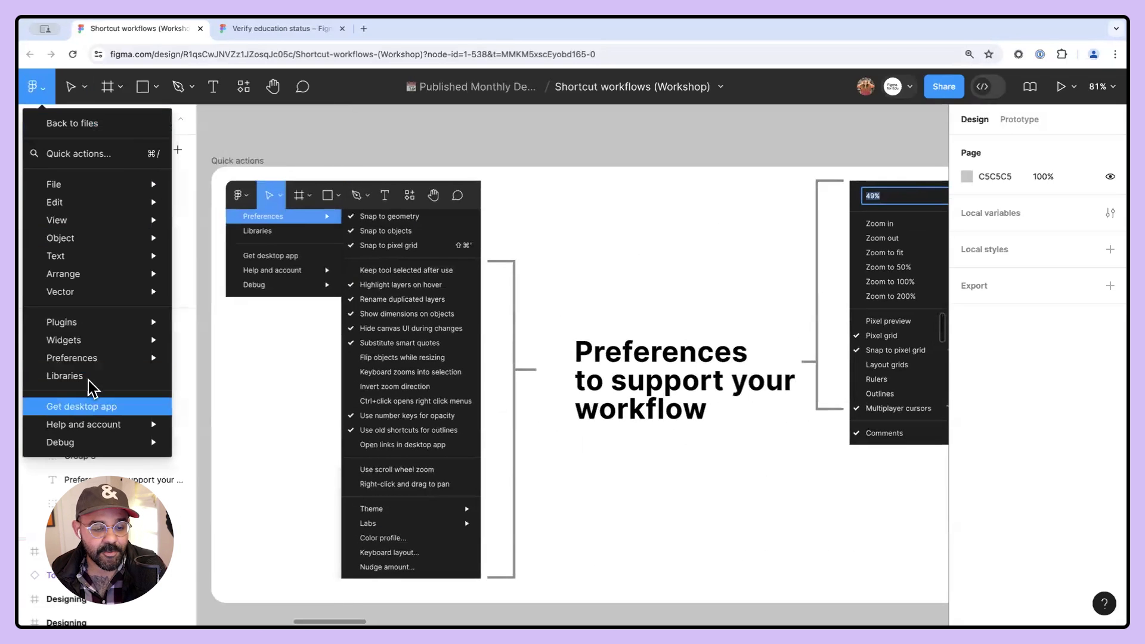
{"action": "mouse_move", "coordinate": [101, 369]}
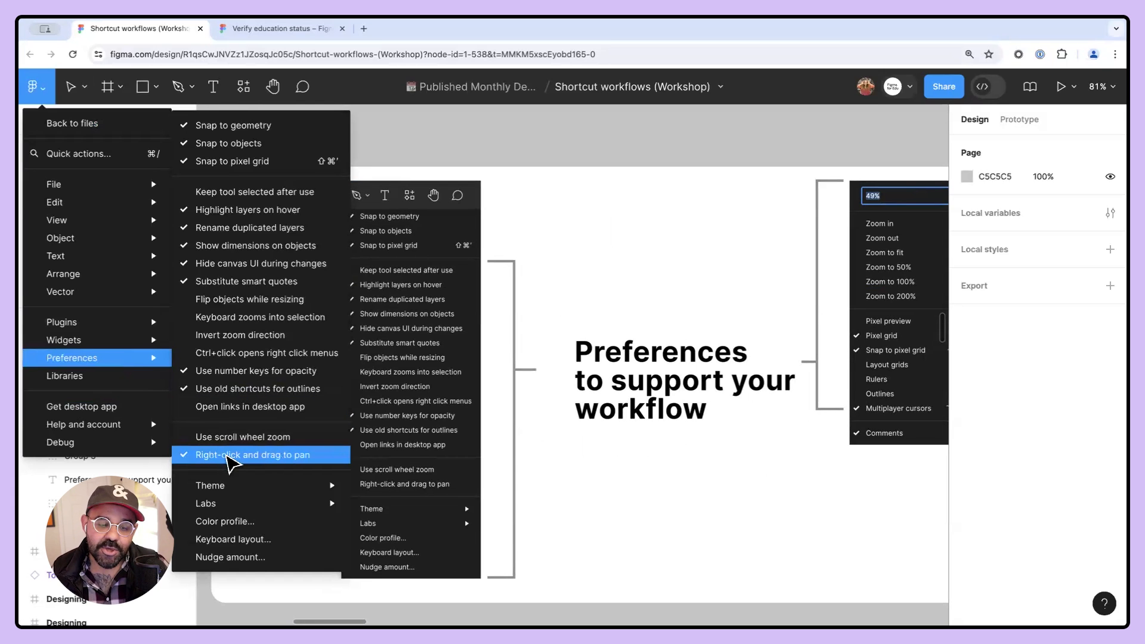
{"action": "left_click", "coordinate": [227, 455]}
{"action": "left_click", "coordinate": [44, 87]}
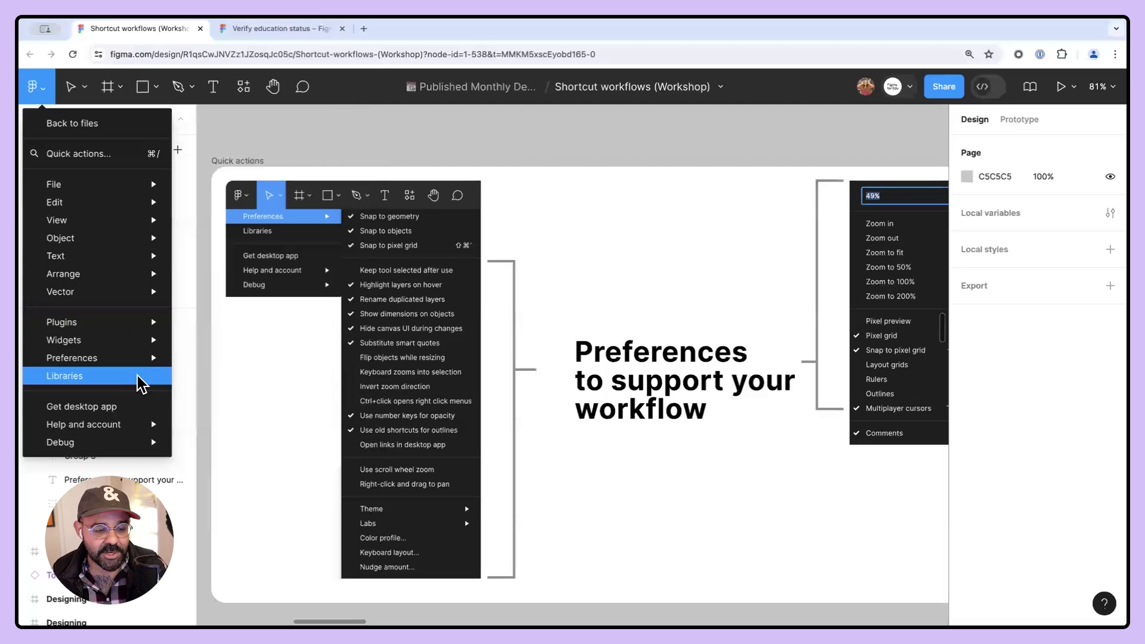
{"action": "left_click", "coordinate": [641, 149]}
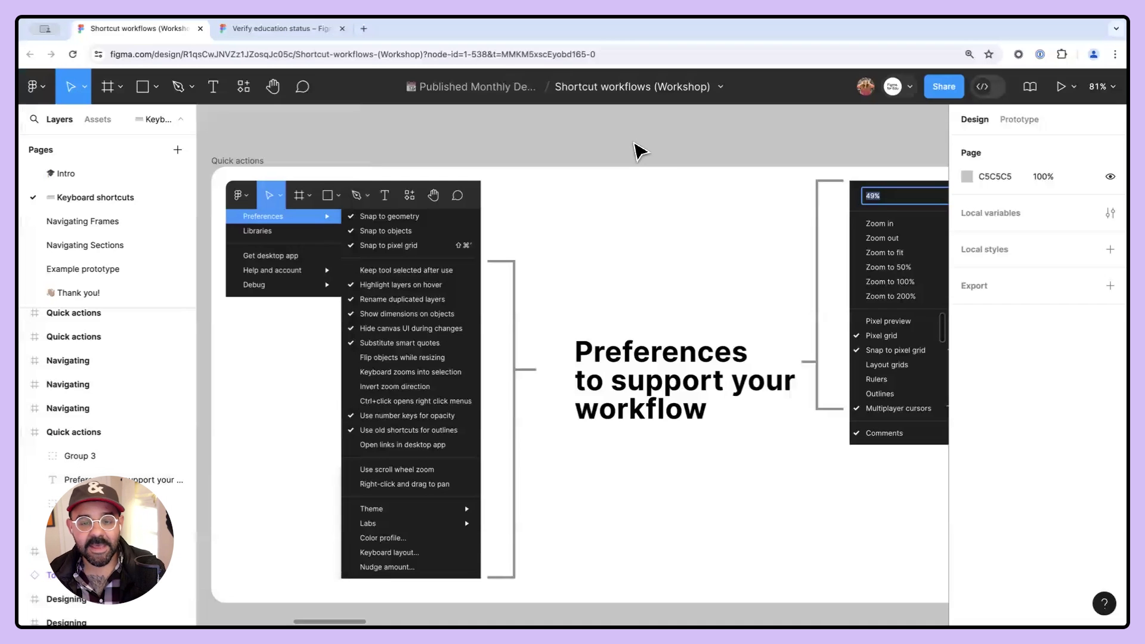
- Examine the Preferences slide's view options and open the zoom and view menu
{"action": "left_click_drag", "start_coordinate": [675, 213], "coordinate": [575, 223]}
{"action": "left_click_drag", "start_coordinate": [335, 259], "coordinate": [401, 248]}
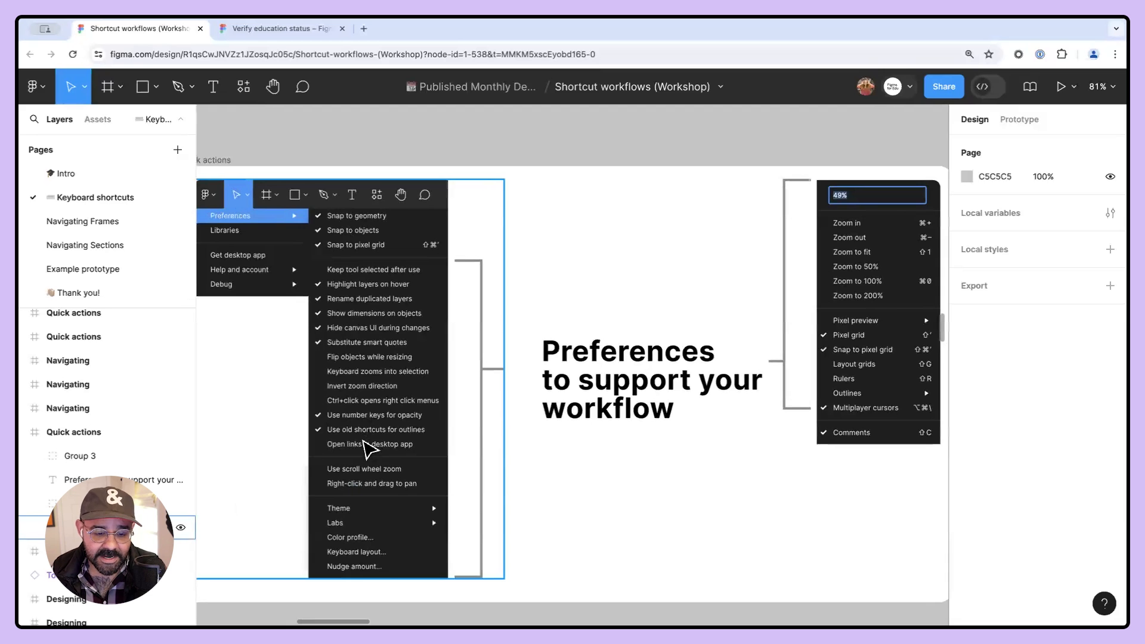
{"action": "left_click_drag", "start_coordinate": [632, 281], "coordinate": [536, 270]}
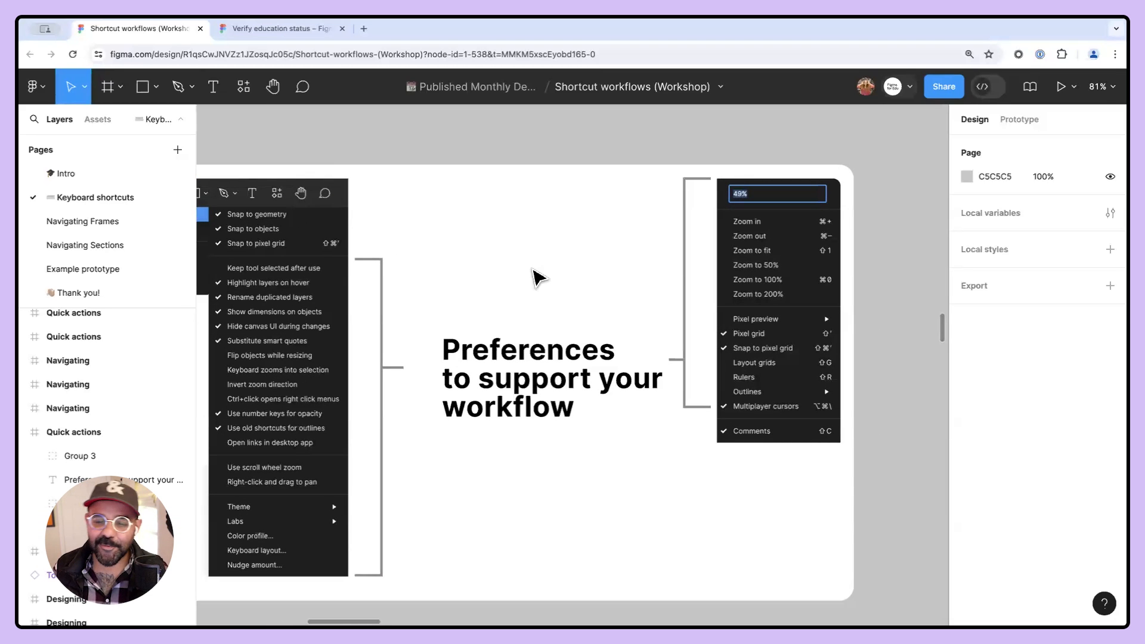
{"action": "scroll", "coordinate": [859, 257], "scroll_direction": "up", "scroll_amount": 5}
{"action": "scroll", "coordinate": [859, 256], "scroll_direction": "down", "scroll_amount": 5}
{"action": "left_click_drag", "start_coordinate": [656, 268], "coordinate": [689, 272]}
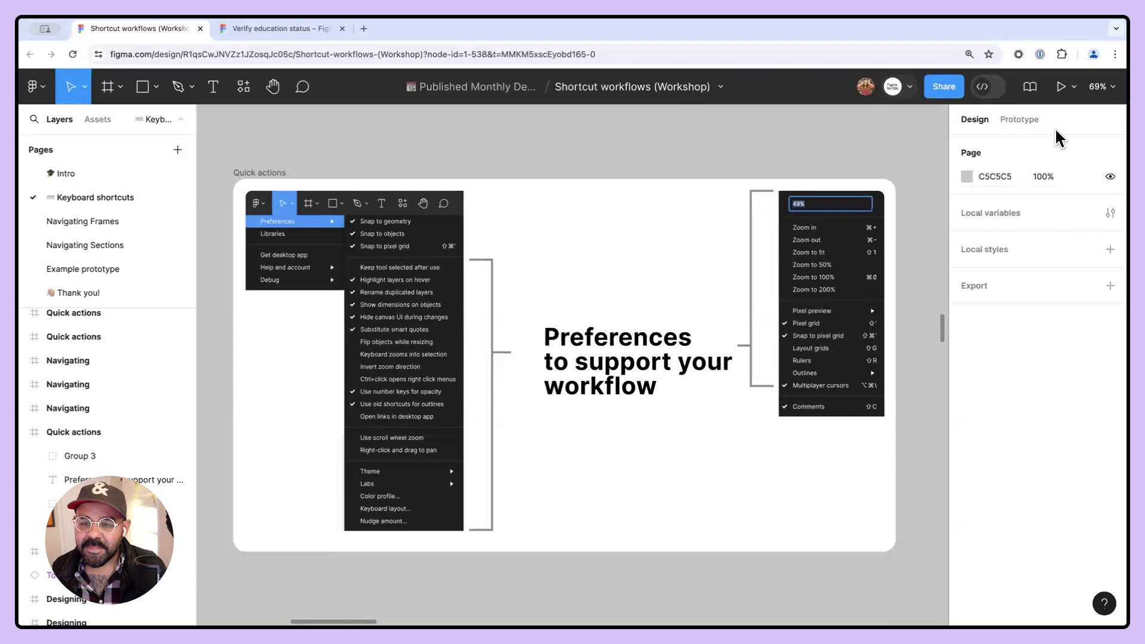
{"action": "left_click", "coordinate": [1100, 86]}
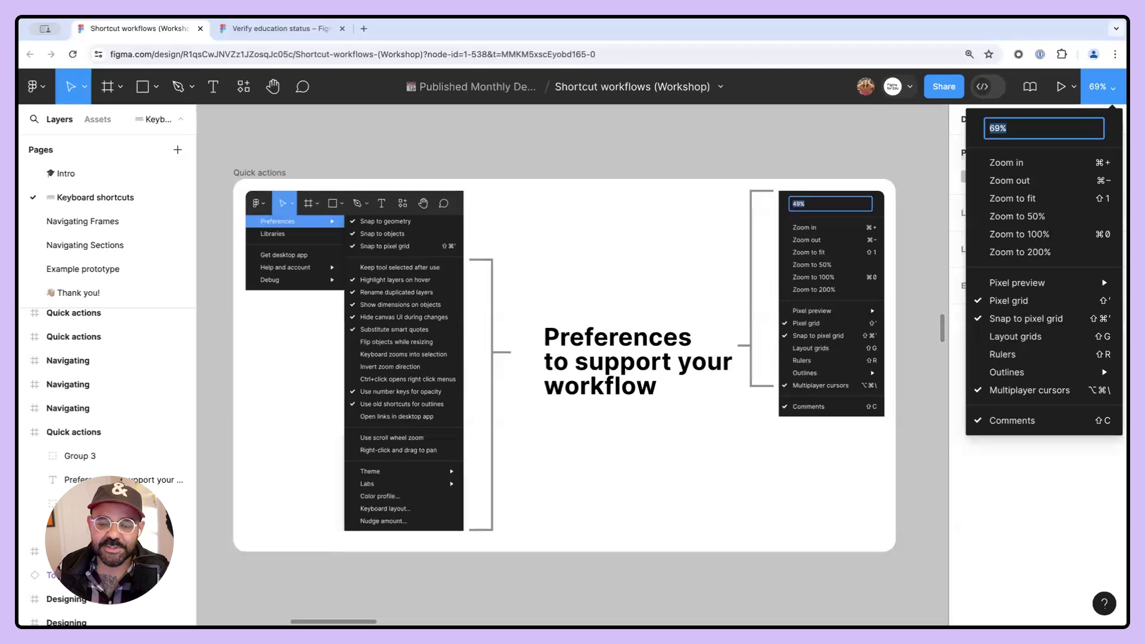
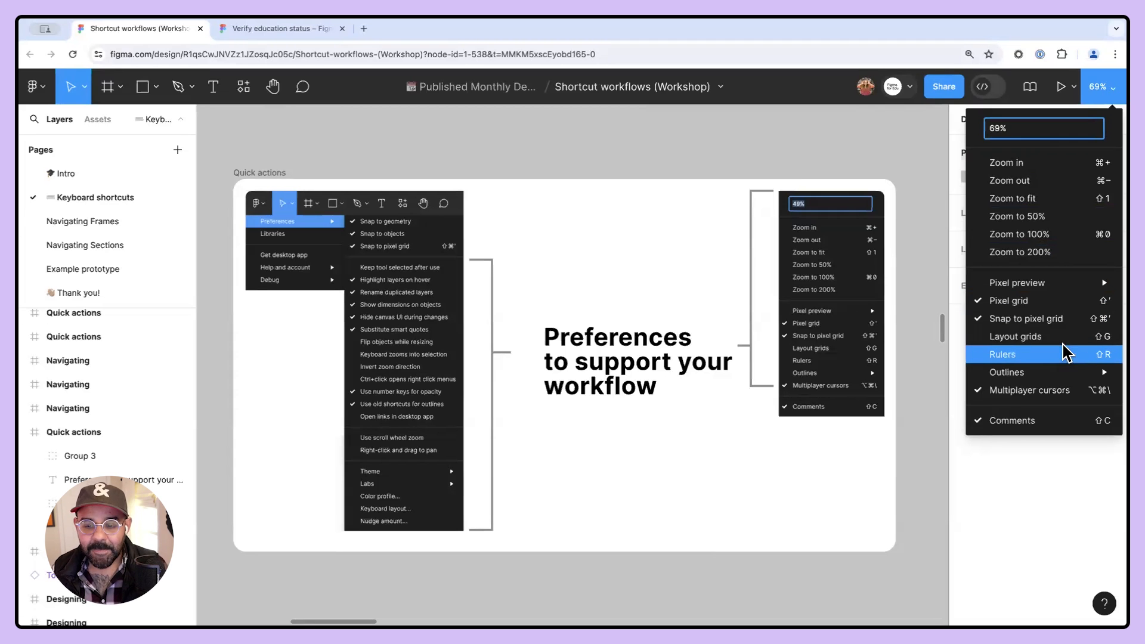
- Move to the Outline mode options slide and turn on outline mode to show outlines
{"action": "mouse_move", "coordinate": [1058, 372]}
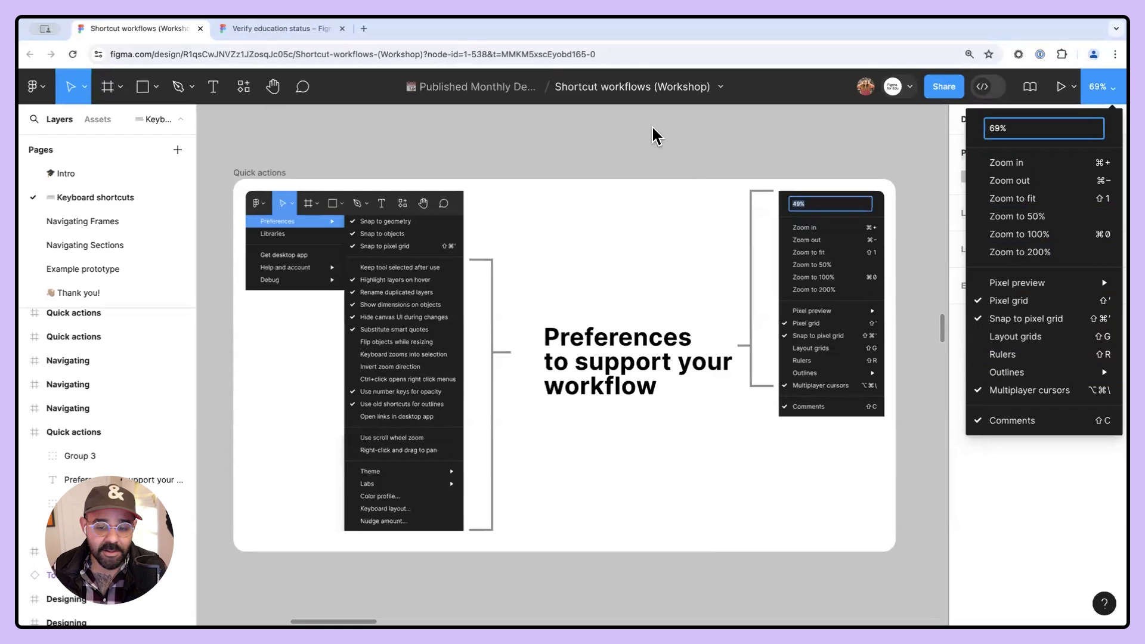
{"action": "left_click", "coordinate": [666, 137]}
{"action": "left_click_drag", "start_coordinate": [776, 167], "coordinate": [433, 166]}
{"action": "left_click_drag", "start_coordinate": [938, 181], "coordinate": [610, 184]}
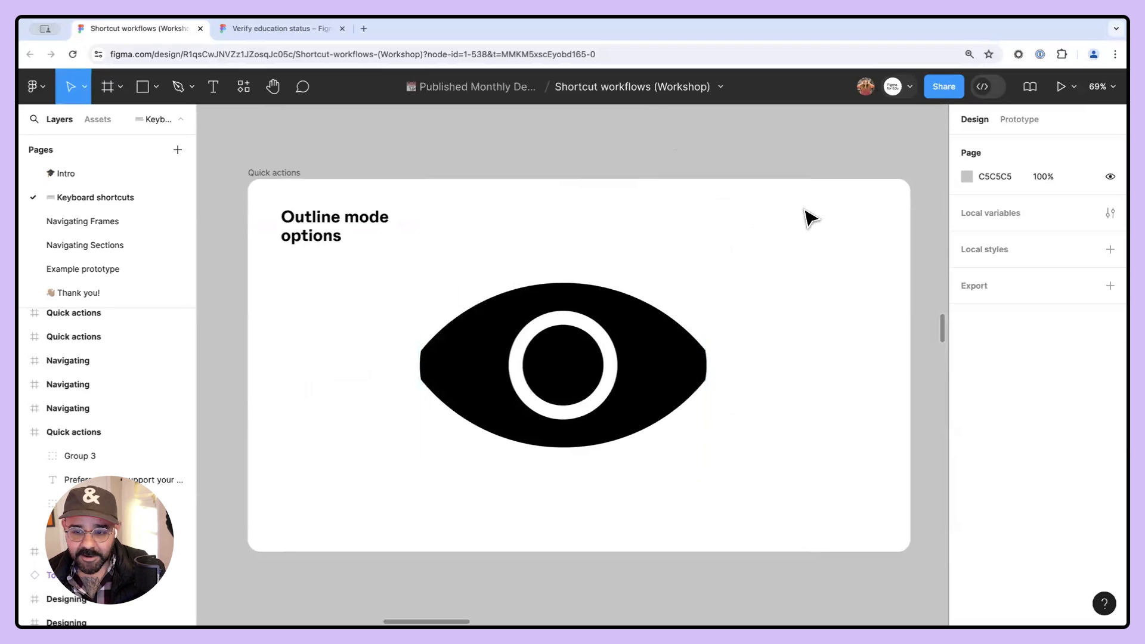
{"action": "left_click", "coordinate": [1097, 86]}
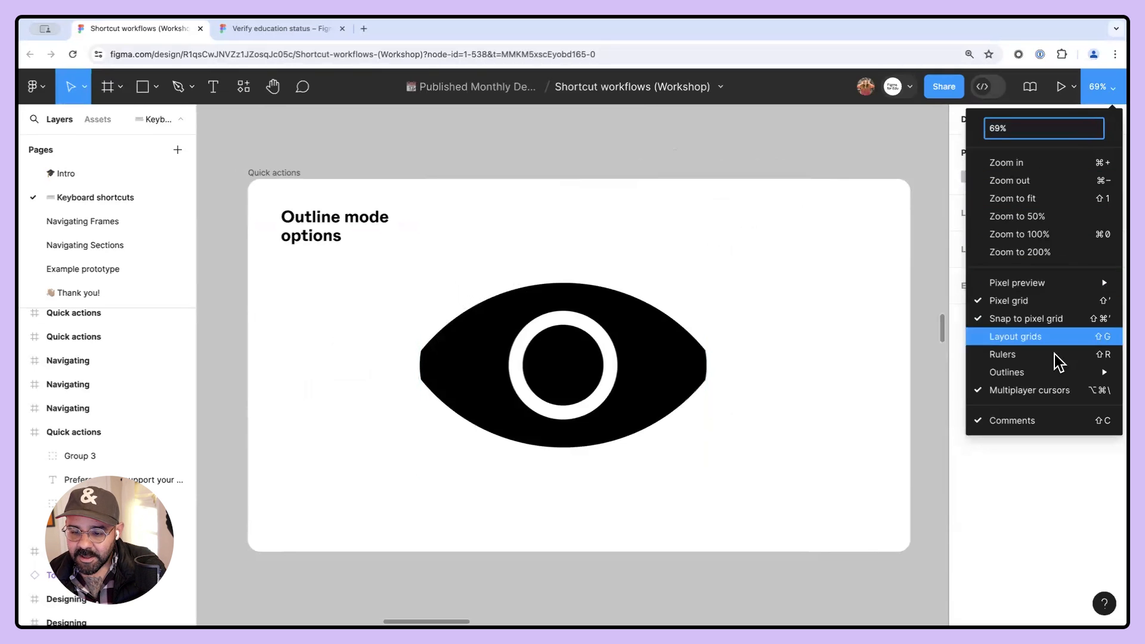
{"action": "mouse_move", "coordinate": [1050, 382]}
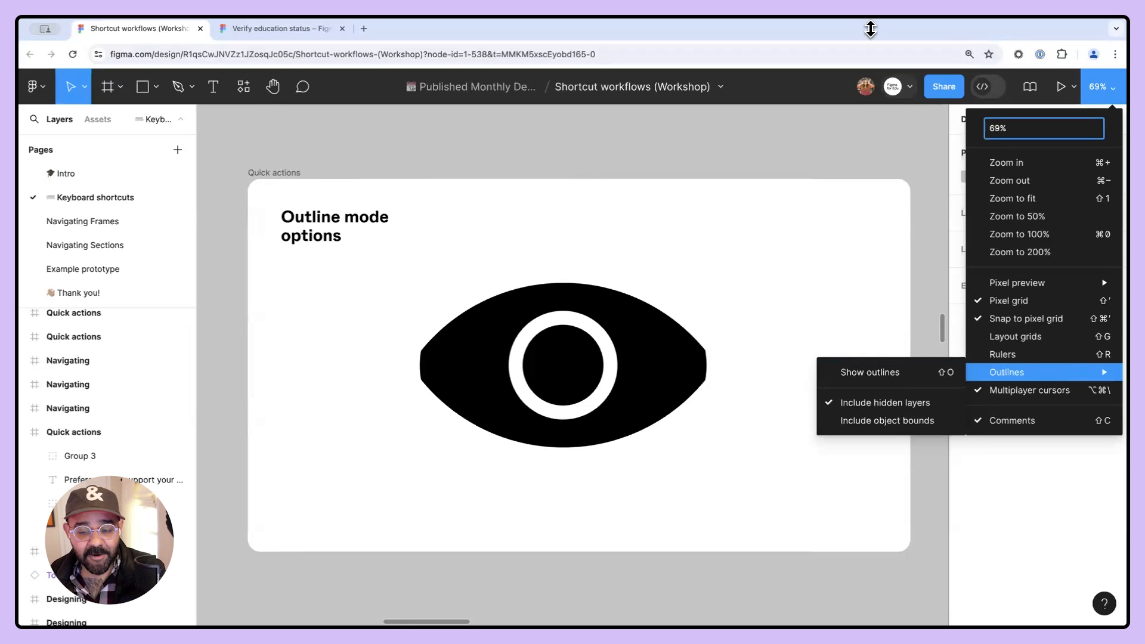
{"action": "left_click", "coordinate": [850, 164]}
{"action": "key", "text": "ctrl+y"}
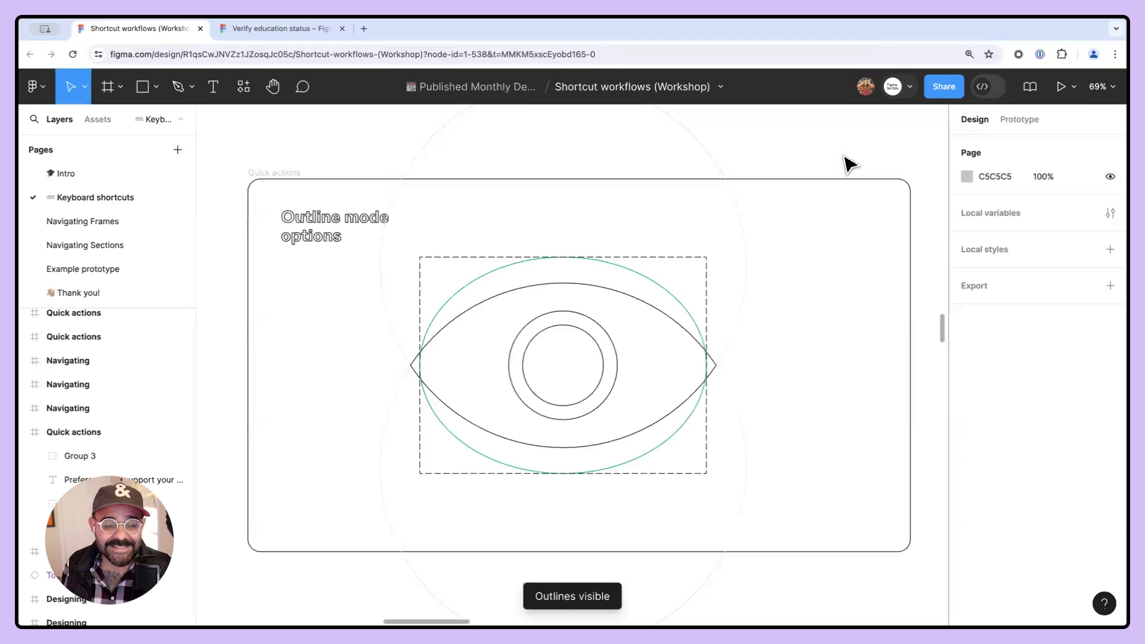
- Turn outline mode back off
{"action": "scroll", "coordinate": [699, 279], "scroll_direction": "down", "scroll_amount": 10}
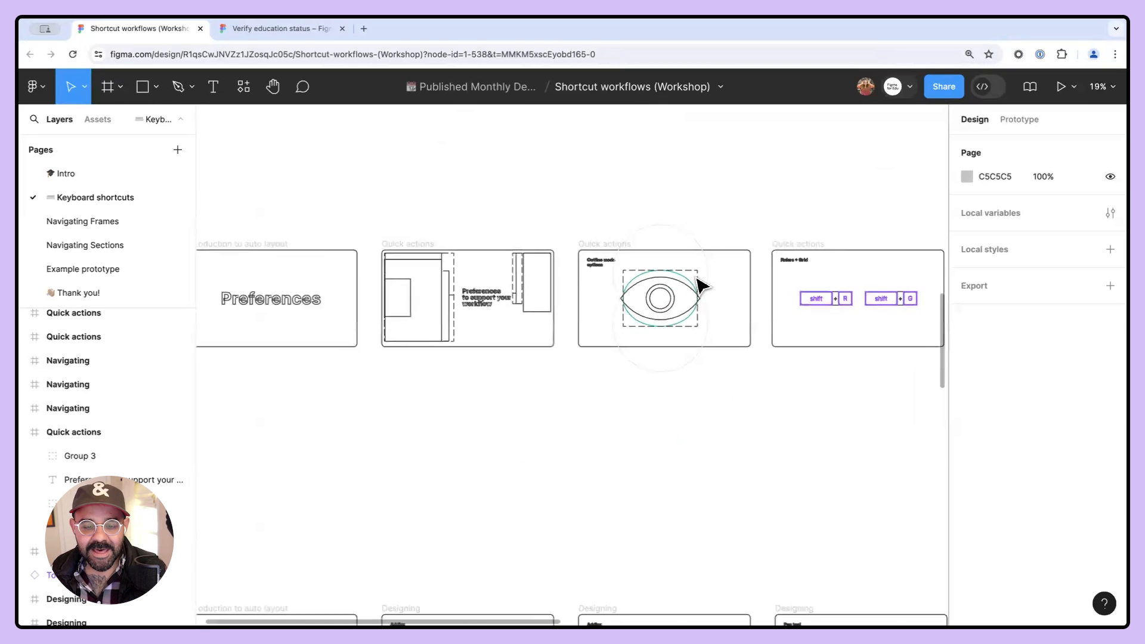
{"action": "scroll", "coordinate": [698, 283], "scroll_direction": "up", "scroll_amount": 10}
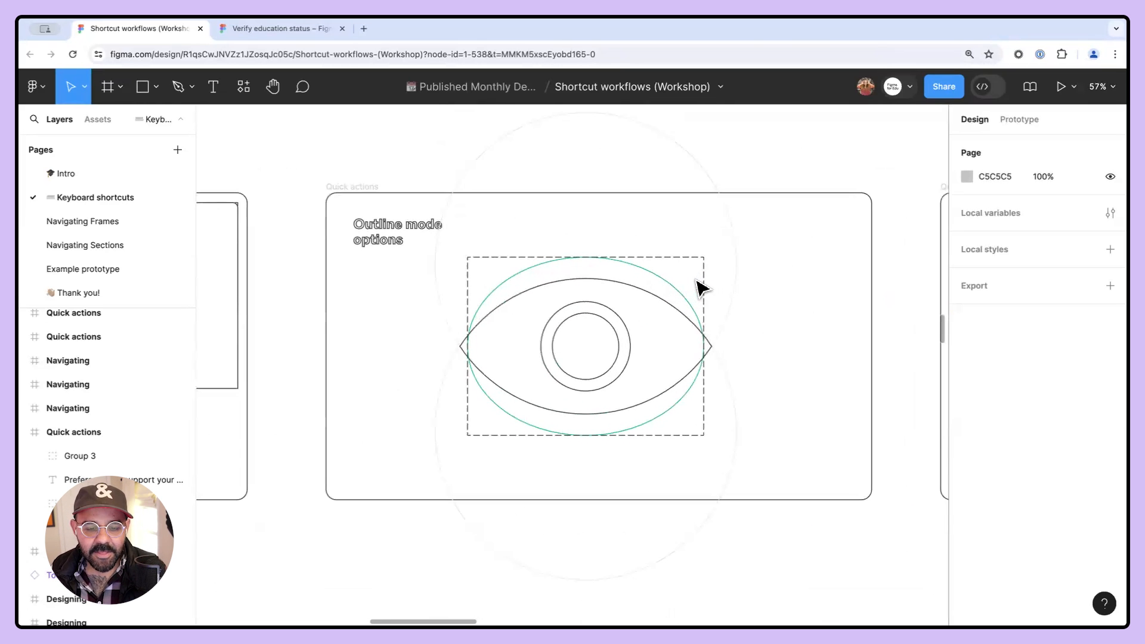
{"action": "scroll", "coordinate": [723, 286], "scroll_direction": "up", "scroll_amount": 2}
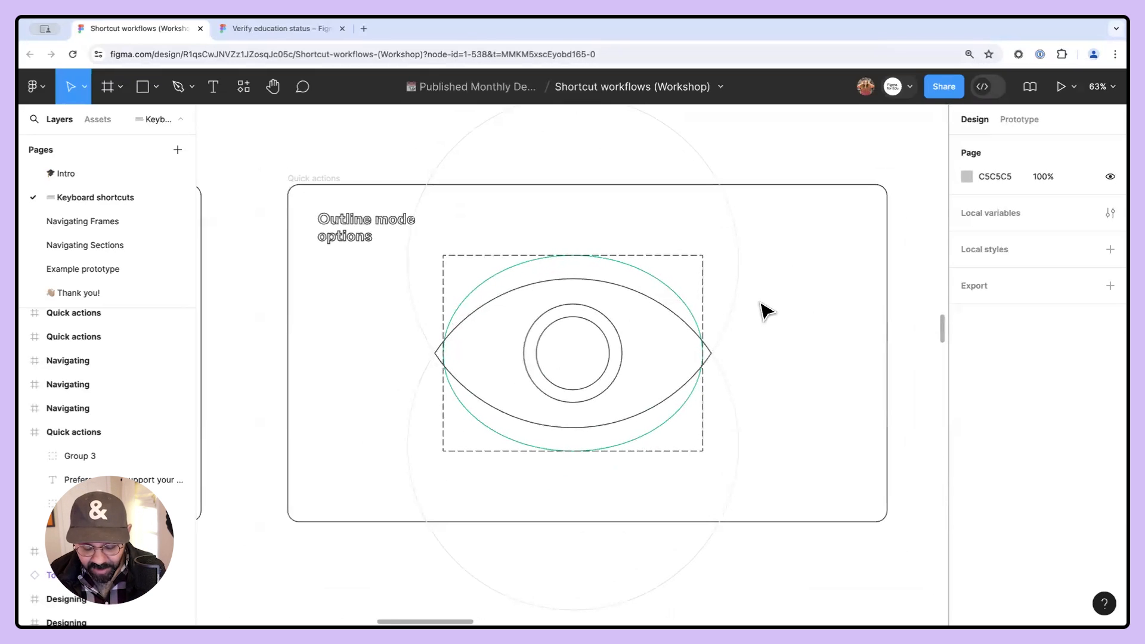
{"action": "key", "text": "ctrl+shift+o"}
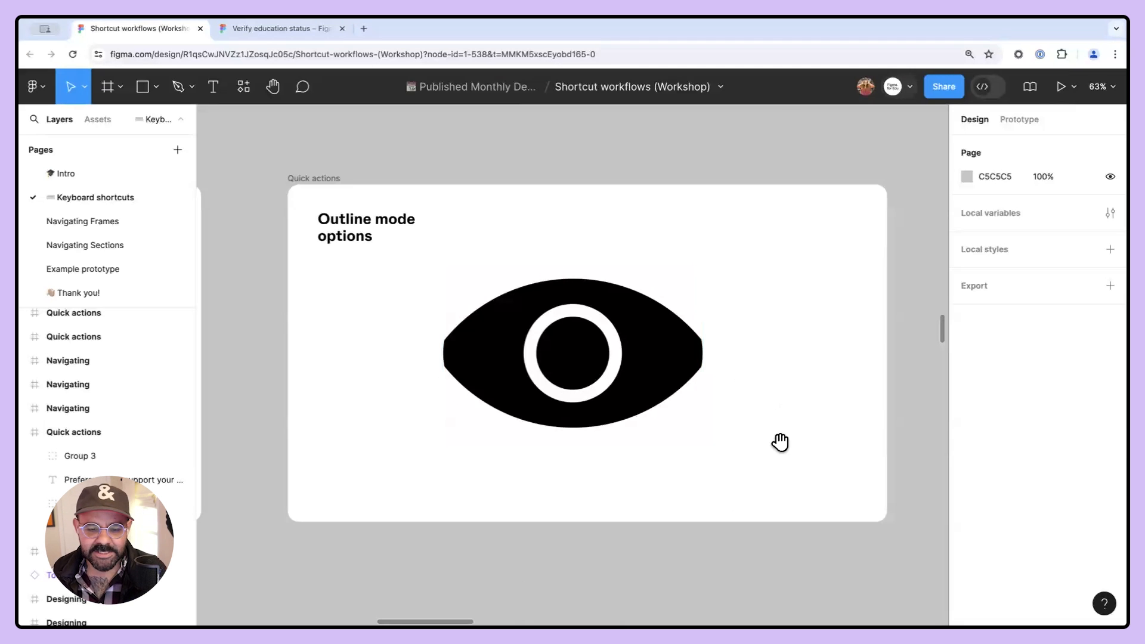
- Draw a circle about 420 × 420 below the Outline mode options slide
{"action": "scroll", "coordinate": [778, 405], "scroll_direction": "down", "scroll_amount": 5}
{"action": "scroll", "coordinate": [757, 316], "scroll_direction": "down", "scroll_amount": 5}
{"action": "left_click_drag", "start_coordinate": [675, 331], "coordinate": [672, 335]}
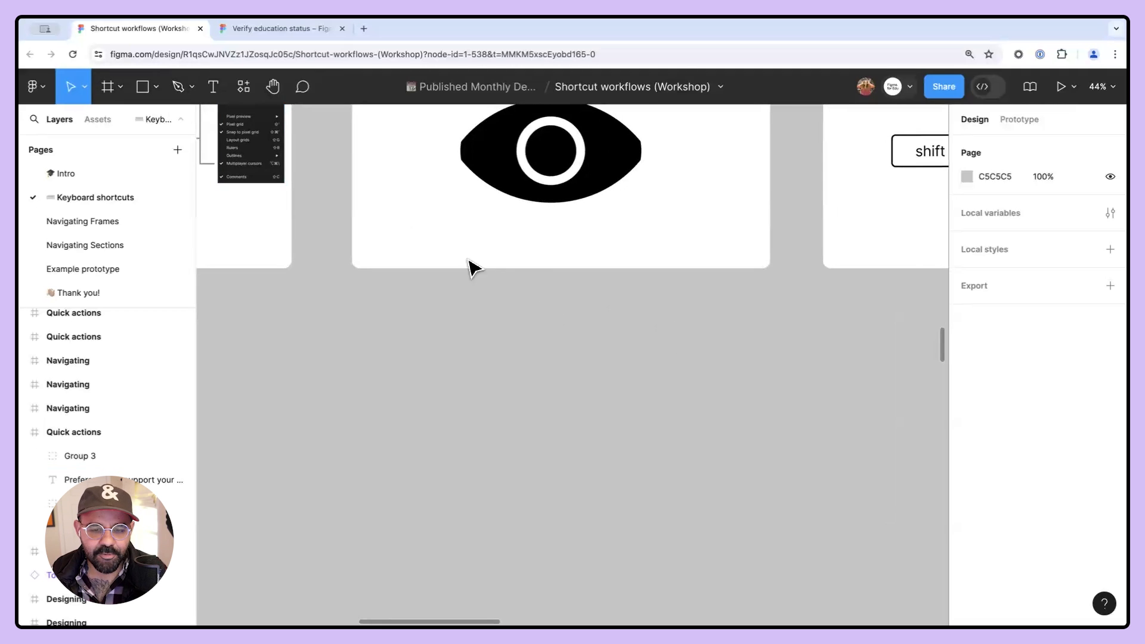
{"action": "left_click", "coordinate": [156, 87]}
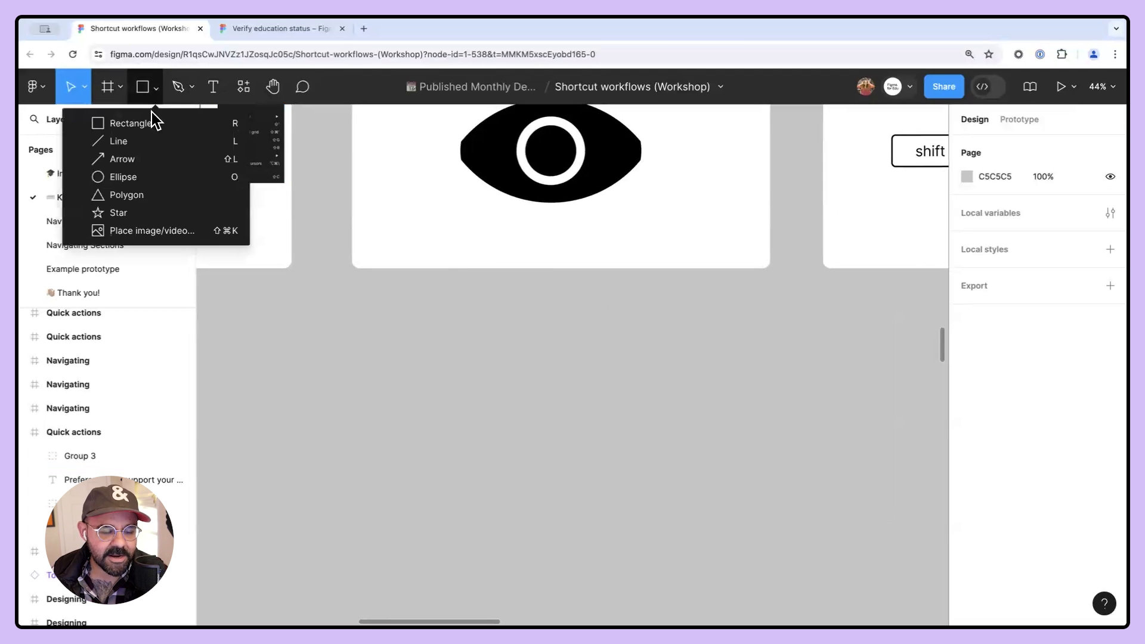
{"action": "left_click", "coordinate": [143, 175]}
{"action": "mouse_move", "coordinate": [450, 318]}
{"action": "left_mouse_down"}
{"action": "mouse_move", "coordinate": [569, 442]}
{"action": "mouse_move", "coordinate": [649, 455]}
{"action": "left_mouse_up"}
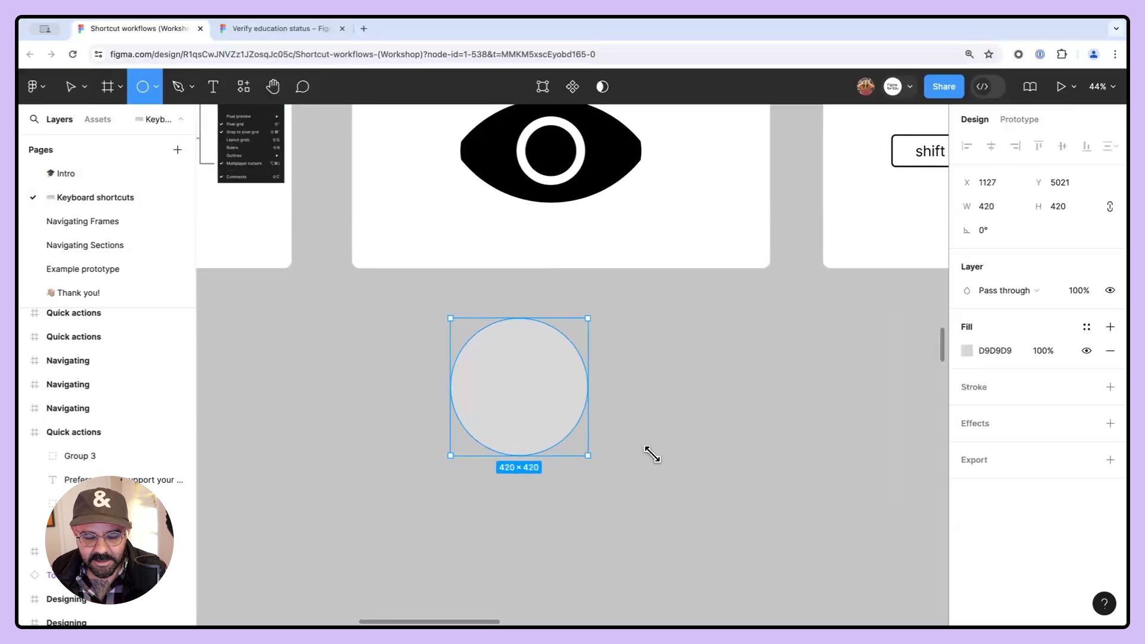
- Fill the circle black and duplicate it downward so the two overlap
{"action": "left_click", "coordinate": [964, 348]}
{"action": "left_click_drag", "start_coordinate": [783, 408], "coordinate": [765, 424]}
{"action": "left_click_drag", "start_coordinate": [566, 399], "coordinate": [588, 382]}
{"action": "left_click_drag", "start_coordinate": [534, 356], "coordinate": [544, 360]}
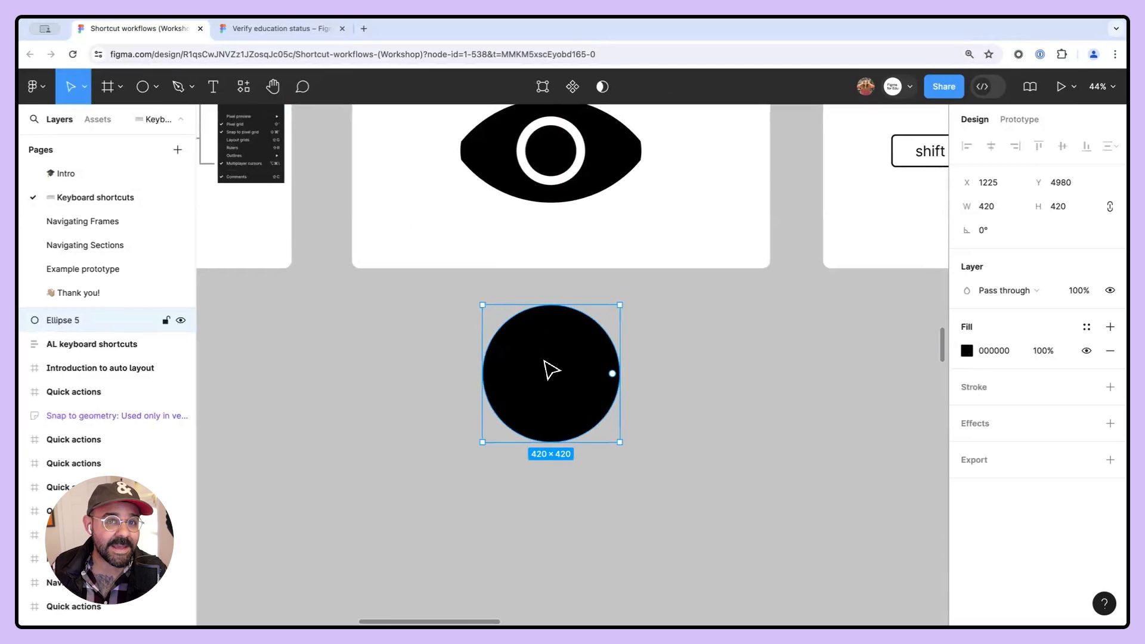
{"action": "left_click_drag", "start_coordinate": [552, 366], "coordinate": [557, 434]}
{"action": "left_click", "coordinate": [713, 437]}
{"action": "left_click", "coordinate": [574, 471]}
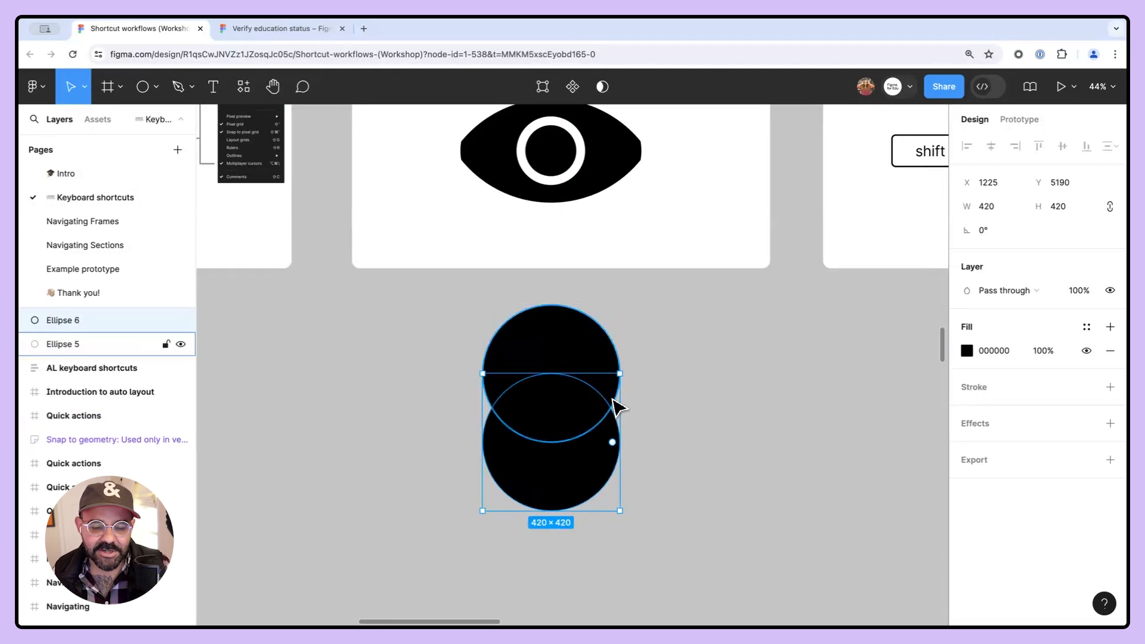
- Select both circles and delete them
{"action": "left_click", "coordinate": [678, 410]}
{"action": "left_click_drag", "start_coordinate": [636, 395], "coordinate": [551, 454]}
{"action": "key", "text": "Delete"}
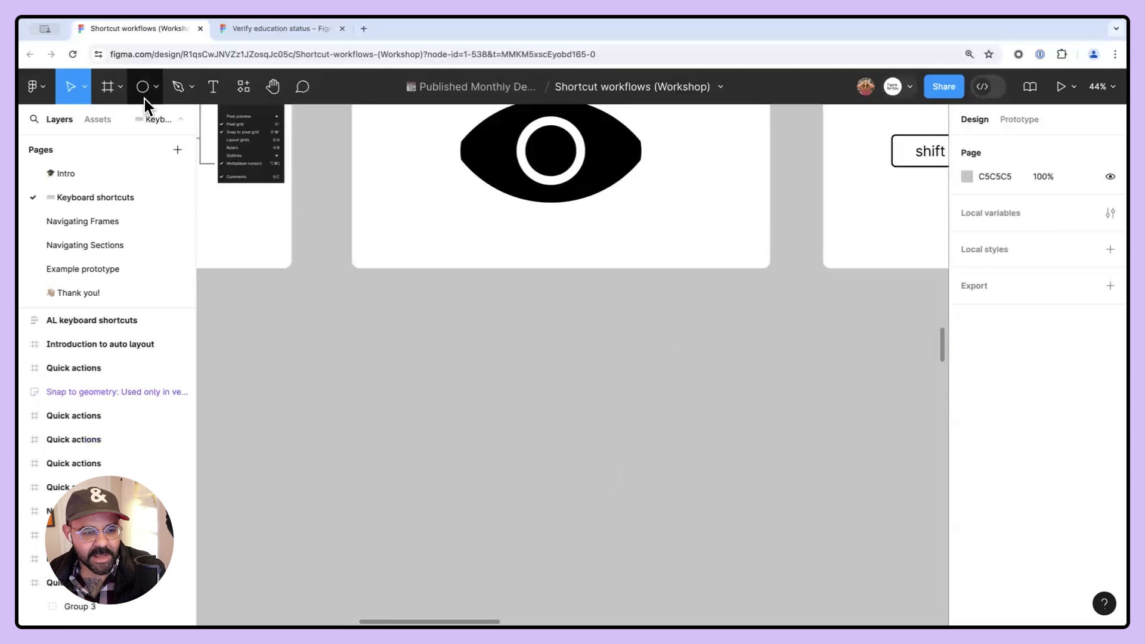
- Draw a new circle about 563 × 563 below the slide
{"action": "left_click", "coordinate": [156, 87]}
{"action": "left_click", "coordinate": [139, 179]}
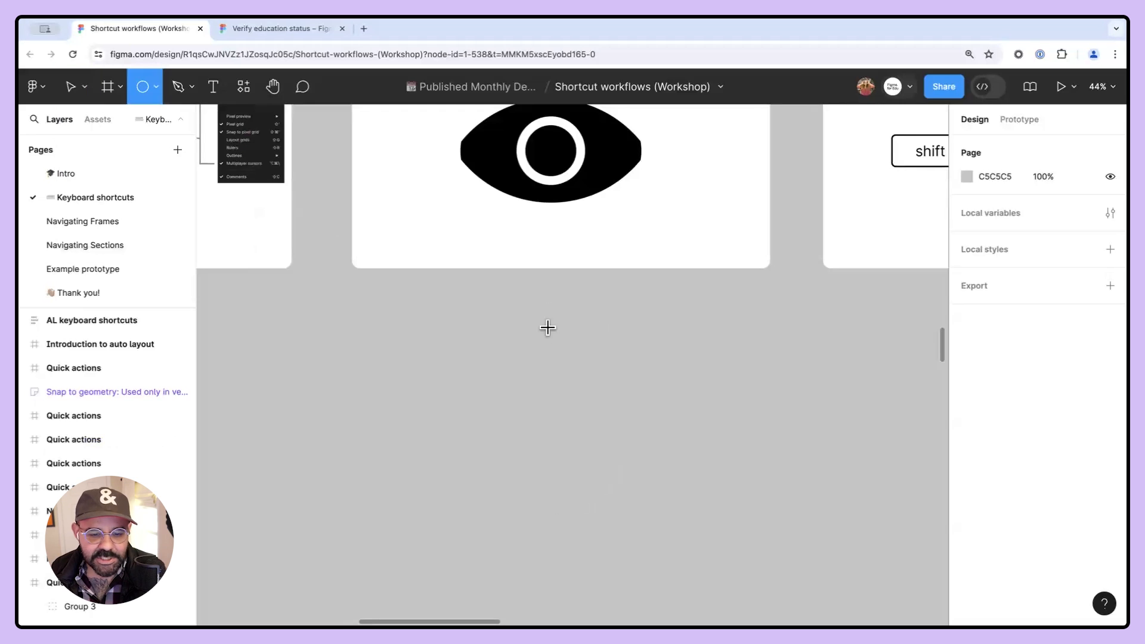
{"action": "left_click_drag", "start_coordinate": [459, 304], "coordinate": [644, 451]}
- Set the circle's fill to 131313 and nudge it into place
{"action": "left_click", "coordinate": [965, 350]}
{"action": "left_click_drag", "start_coordinate": [846, 378], "coordinate": [723, 421]}
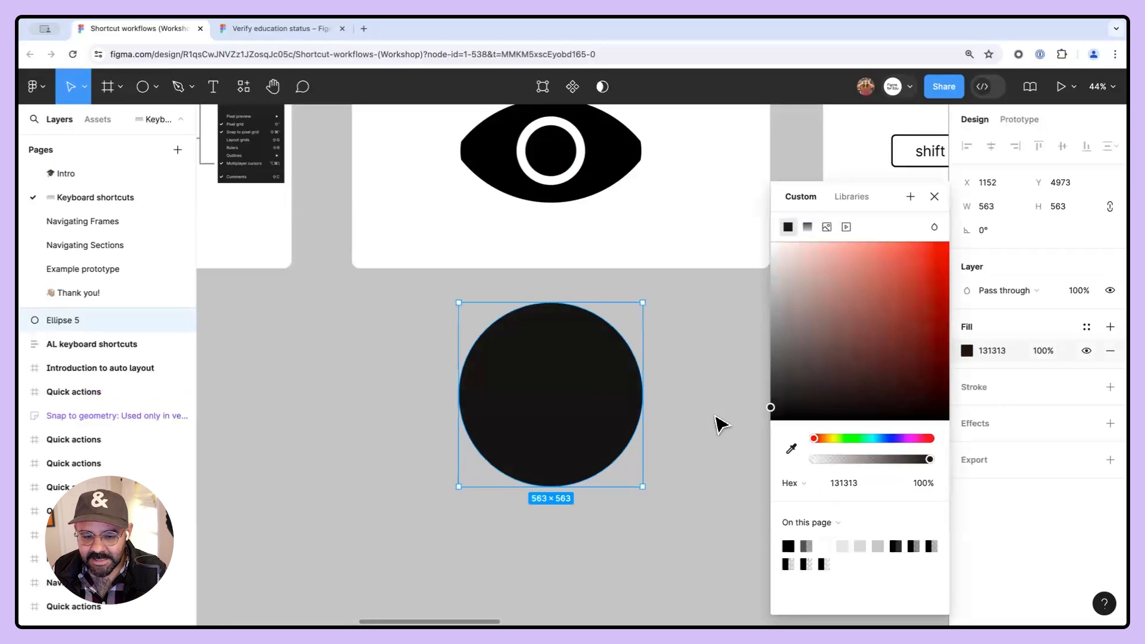
{"action": "left_click", "coordinate": [967, 351]}
{"action": "left_click_drag", "start_coordinate": [611, 390], "coordinate": [598, 388]}
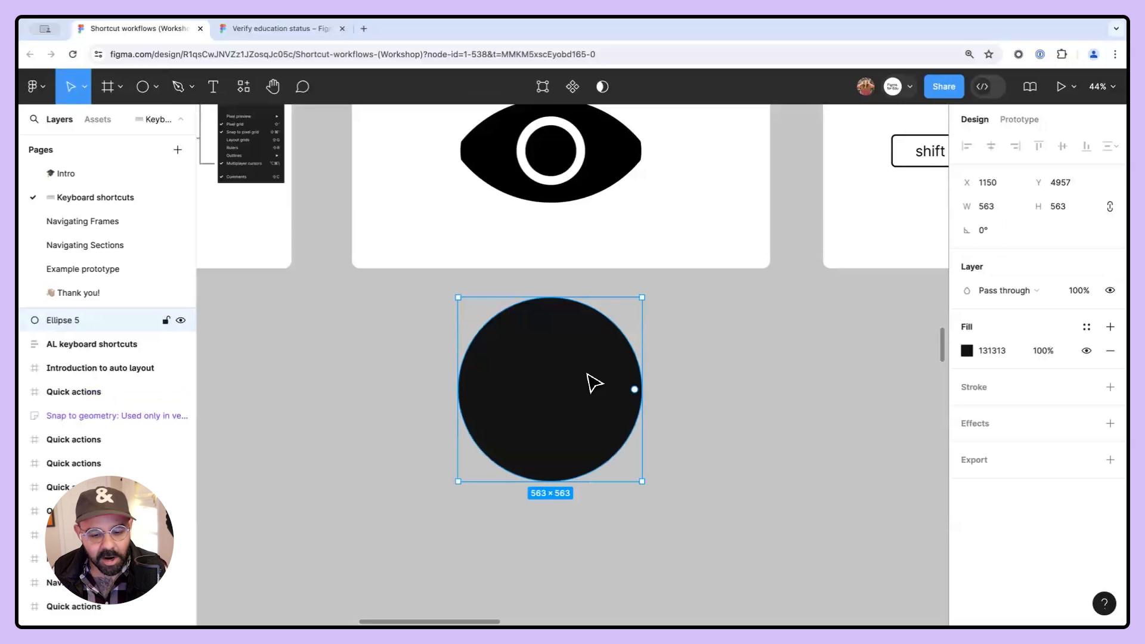
- Duplicate the circle downward to overlap it, then intersect both circles into a lens shape
{"action": "left_click_drag", "start_coordinate": [580, 357], "coordinate": [718, 460]}
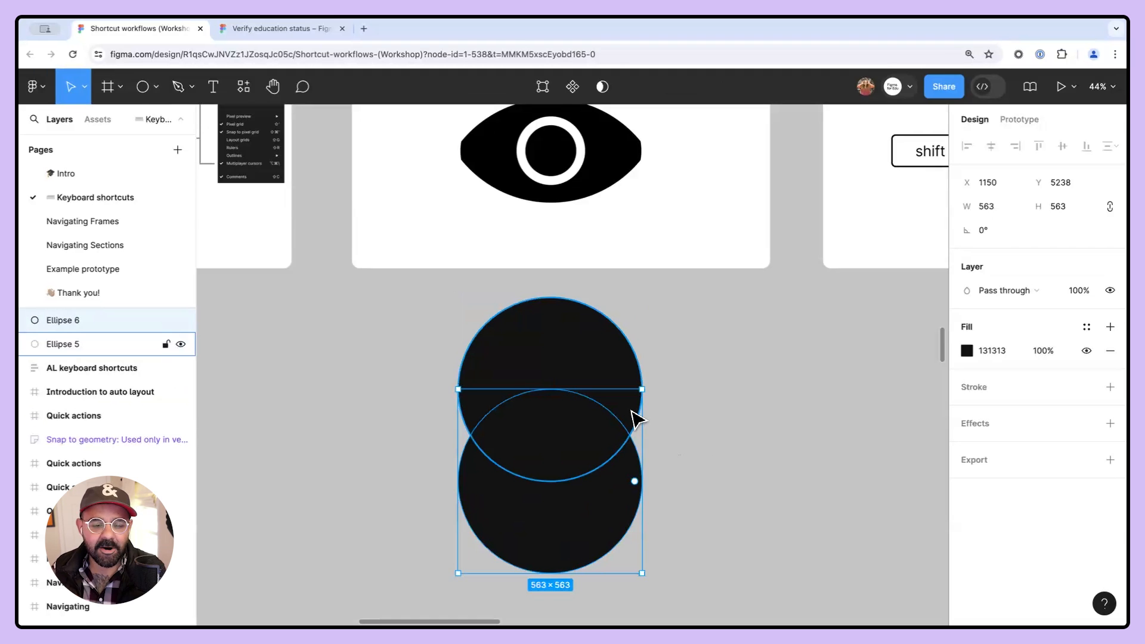
{"action": "left_click_drag", "start_coordinate": [695, 366], "coordinate": [575, 472]}
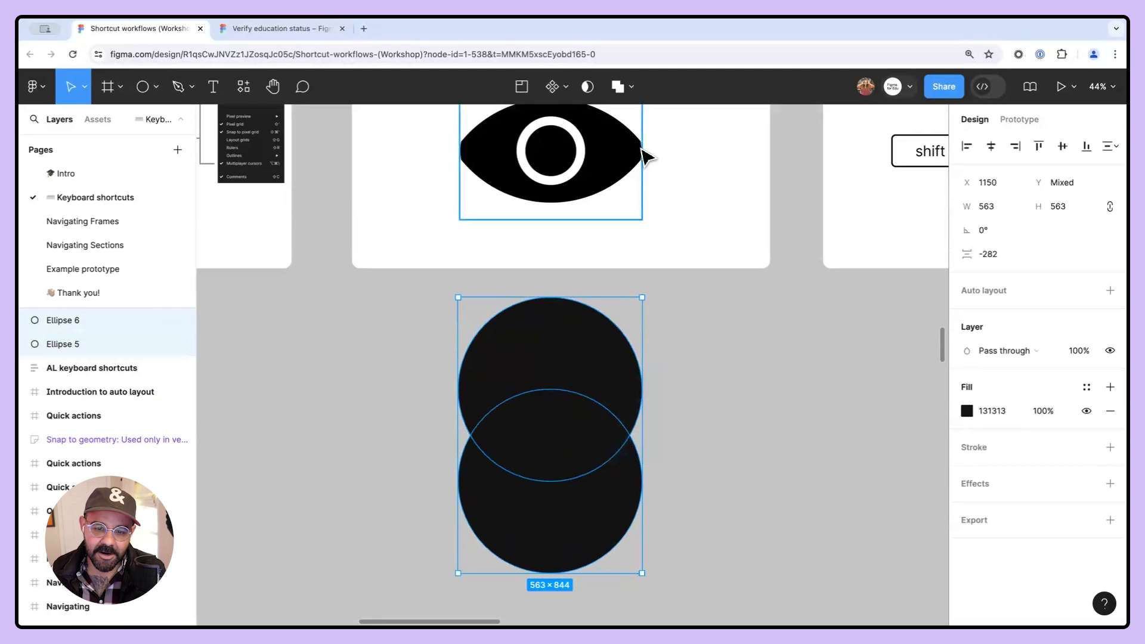
{"action": "left_click", "coordinate": [632, 88]}
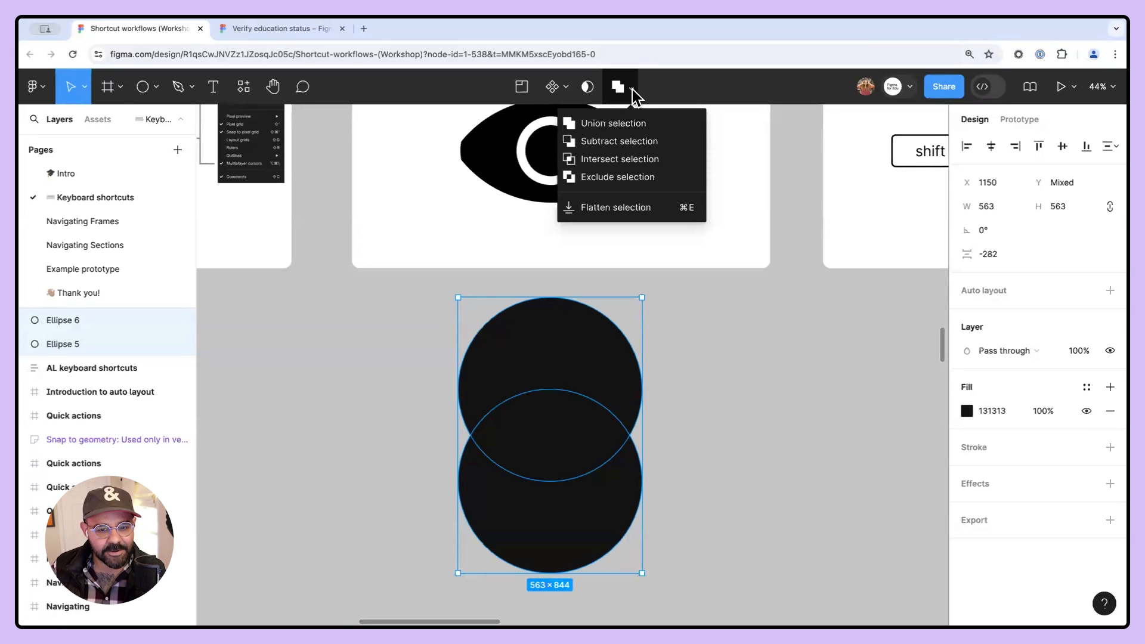
{"action": "left_click", "coordinate": [618, 160]}
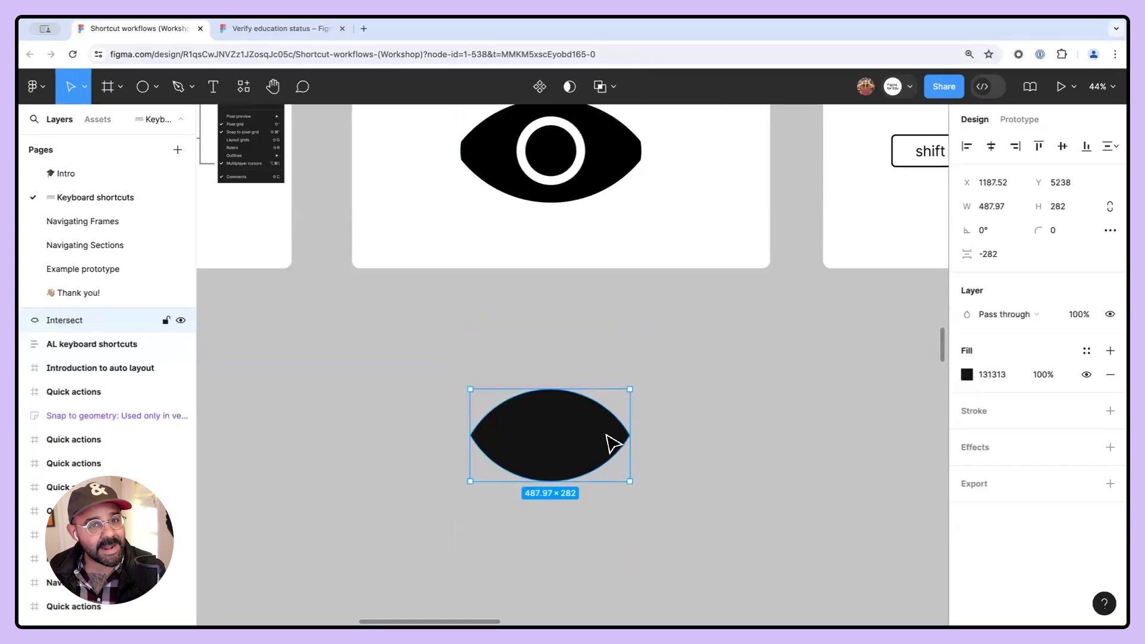
- Expand the Intersect layer and inspect its two ellipse layers
{"action": "left_click", "coordinate": [692, 407]}
{"action": "scroll", "coordinate": [660, 374], "scroll_direction": "down", "scroll_amount": 2}
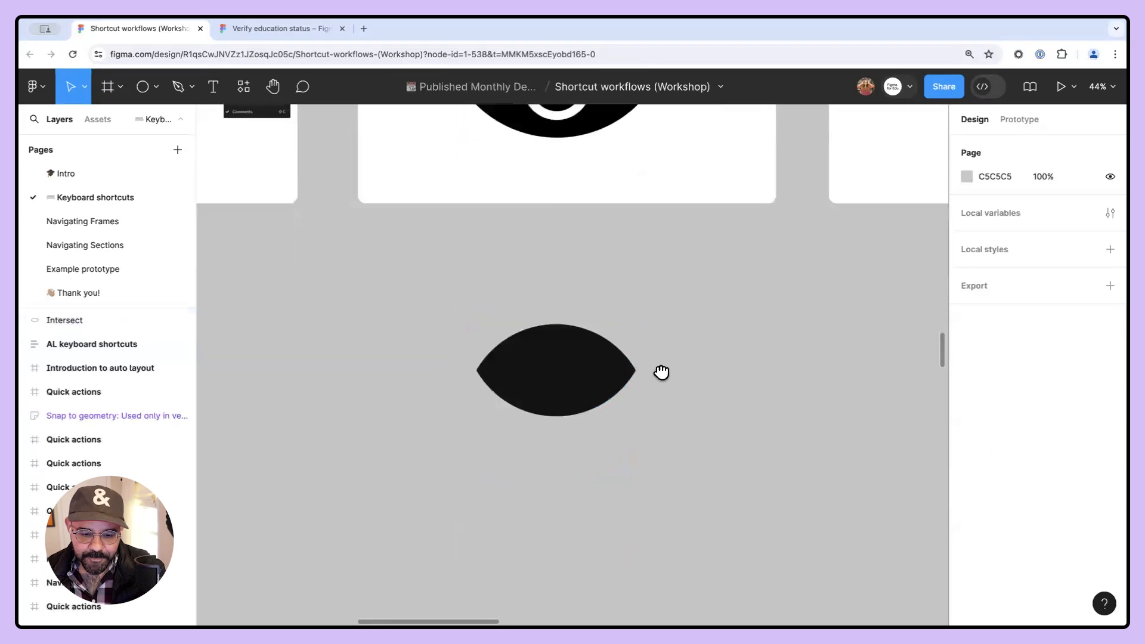
{"action": "left_click", "coordinate": [593, 397]}
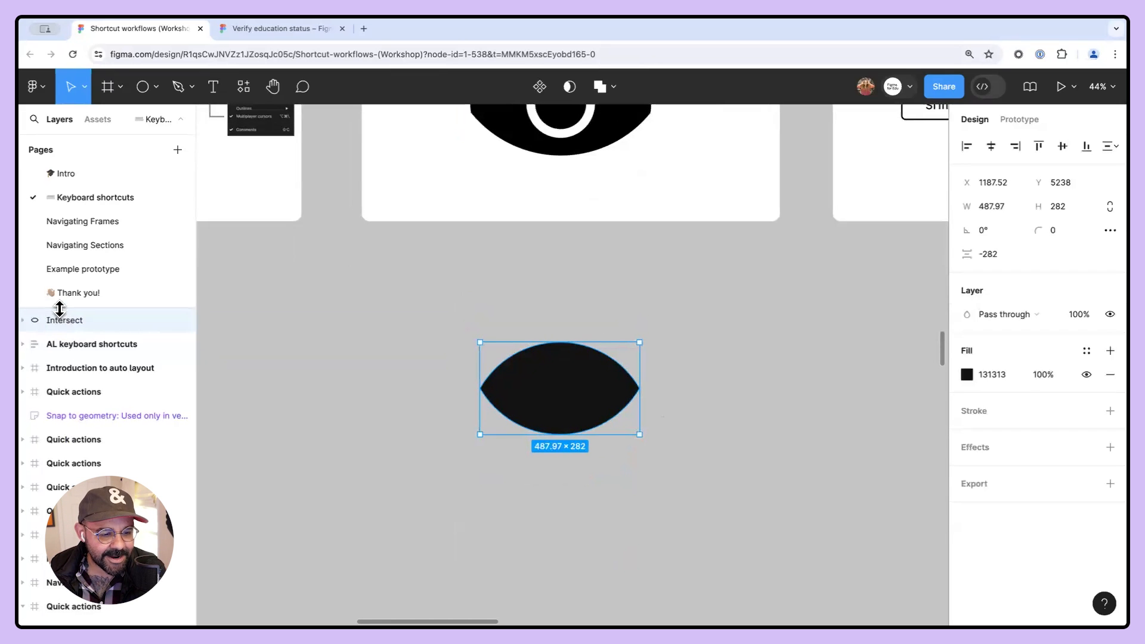
{"action": "left_click_drag", "start_coordinate": [60, 308], "coordinate": [62, 269]}
{"action": "left_click", "coordinate": [23, 283]}
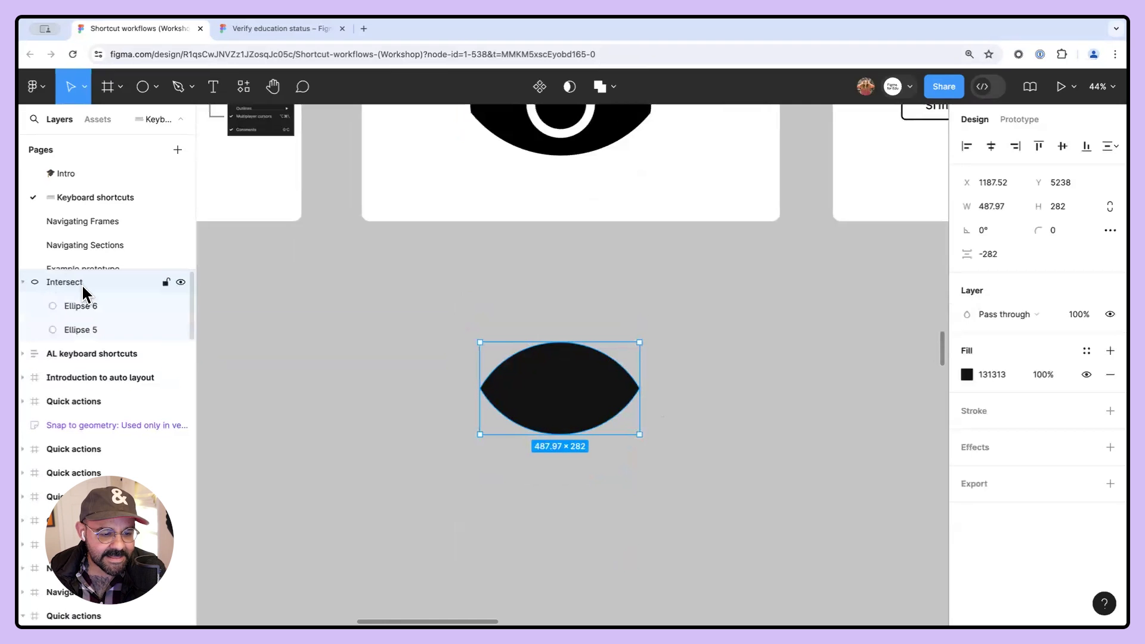
{"action": "left_click", "coordinate": [82, 304]}
{"action": "left_click", "coordinate": [84, 326]}
{"action": "left_click", "coordinate": [82, 306]}
{"action": "left_click", "coordinate": [83, 325]}
{"action": "left_click", "coordinate": [271, 326]}
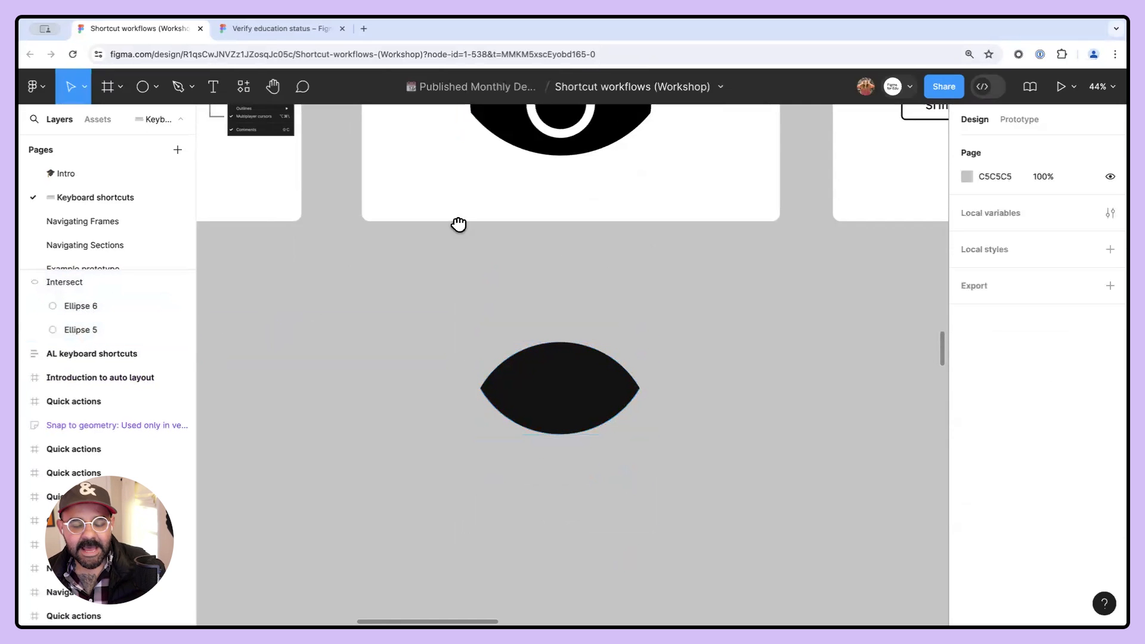
- Turn outline mode on
{"action": "scroll", "coordinate": [458, 310], "scroll_direction": "up", "scroll_amount": 3}
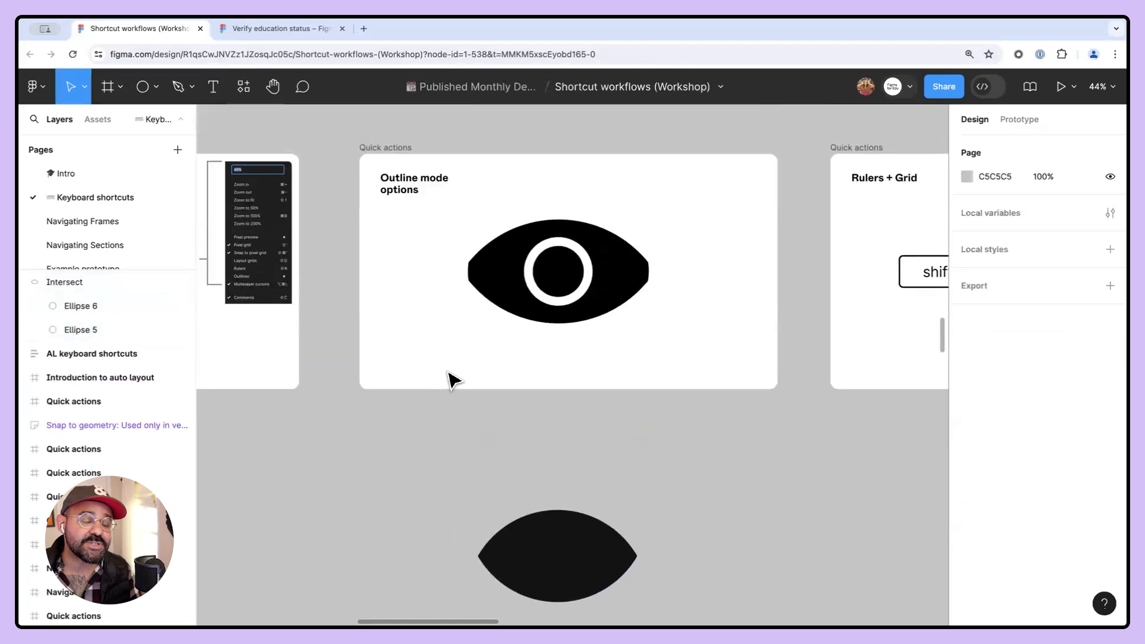
{"action": "scroll", "coordinate": [486, 330], "scroll_direction": "down", "scroll_amount": 2}
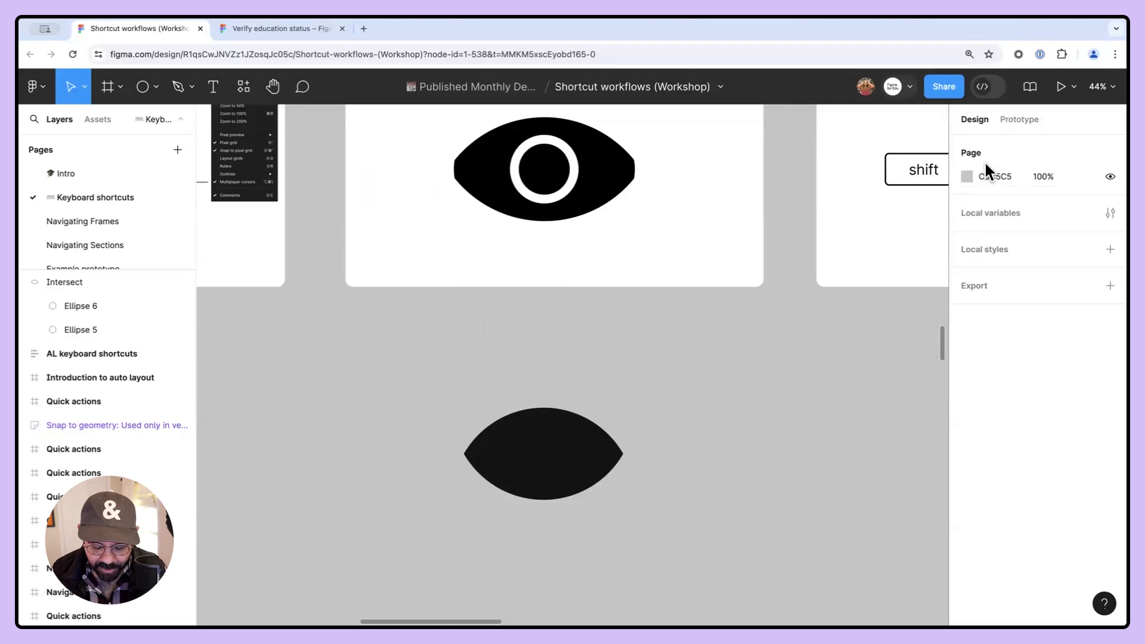
{"action": "key", "text": "ctrl+y"}
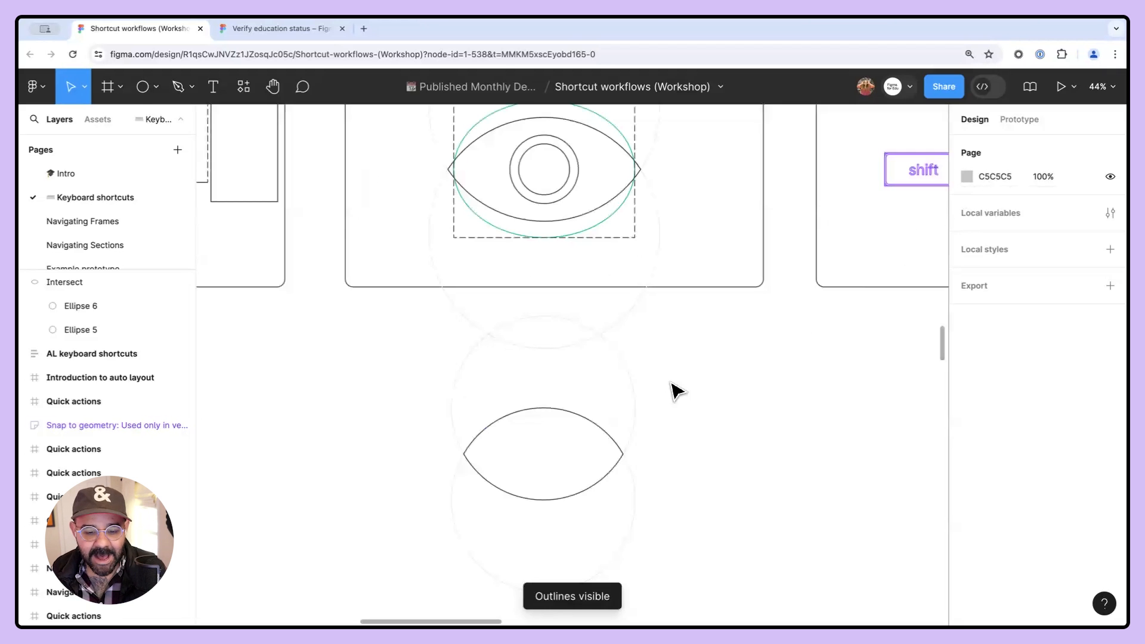
- Drag one ellipse inside the intersection sideways and toggle outline mode off and on to preview it
{"action": "left_click", "coordinate": [634, 387]}
{"action": "left_click_drag", "start_coordinate": [626, 371], "coordinate": [531, 408]}
{"action": "left_click", "coordinate": [701, 398]}
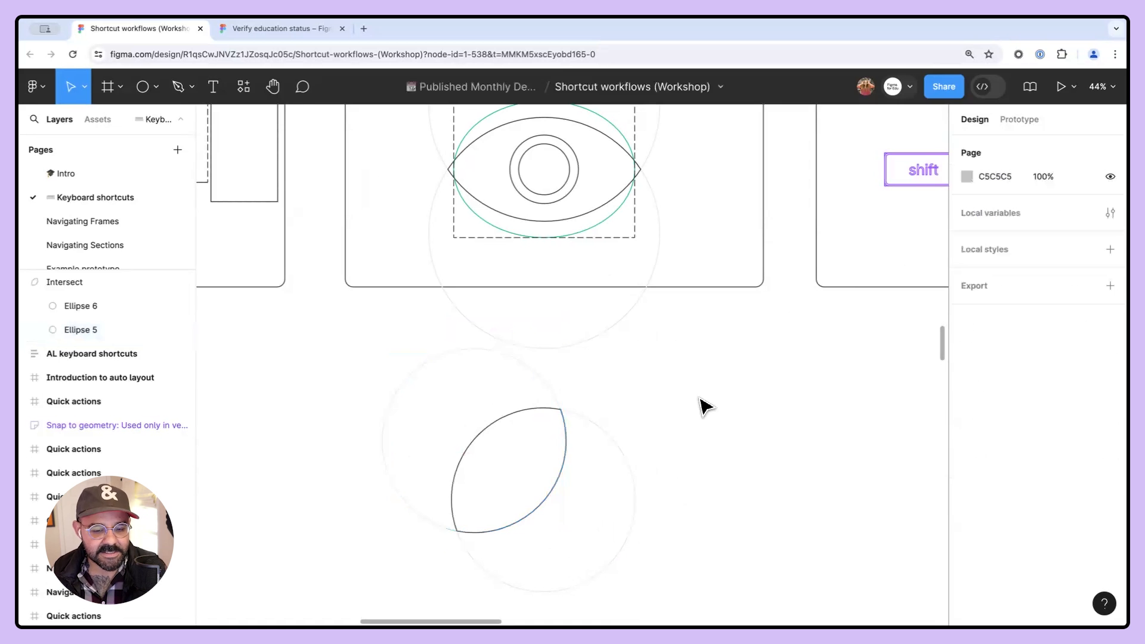
{"action": "key", "text": "super+y"}
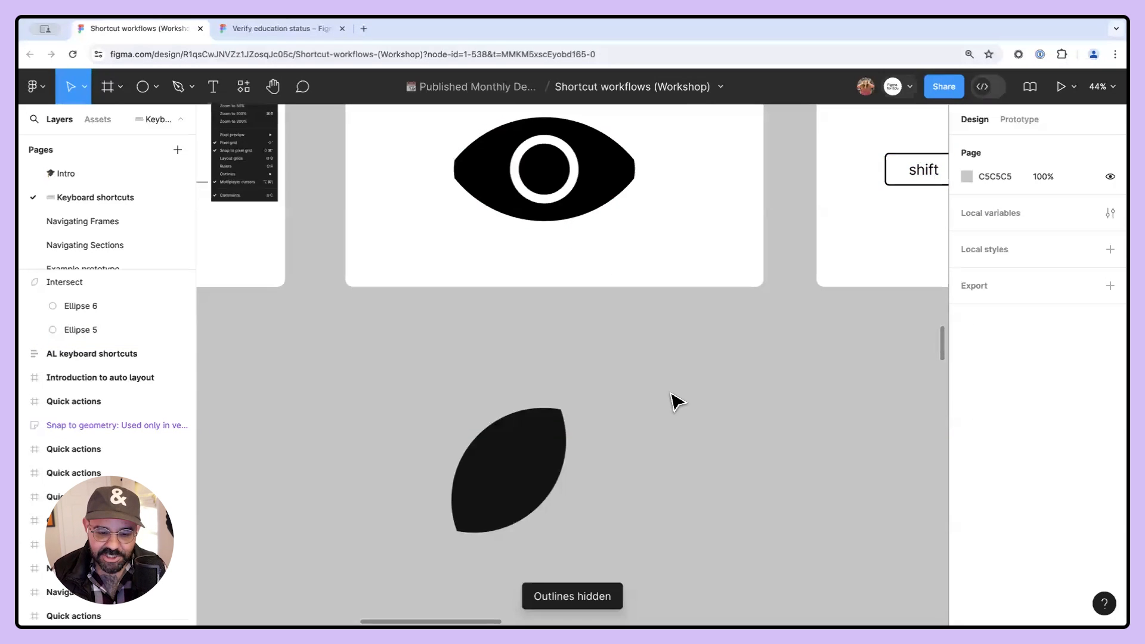
{"action": "key", "text": "super+y"}
- Move the ellipse back to restore the lens shape and turn outline mode off
{"action": "left_click_drag", "start_coordinate": [542, 383], "coordinate": [609, 341]}
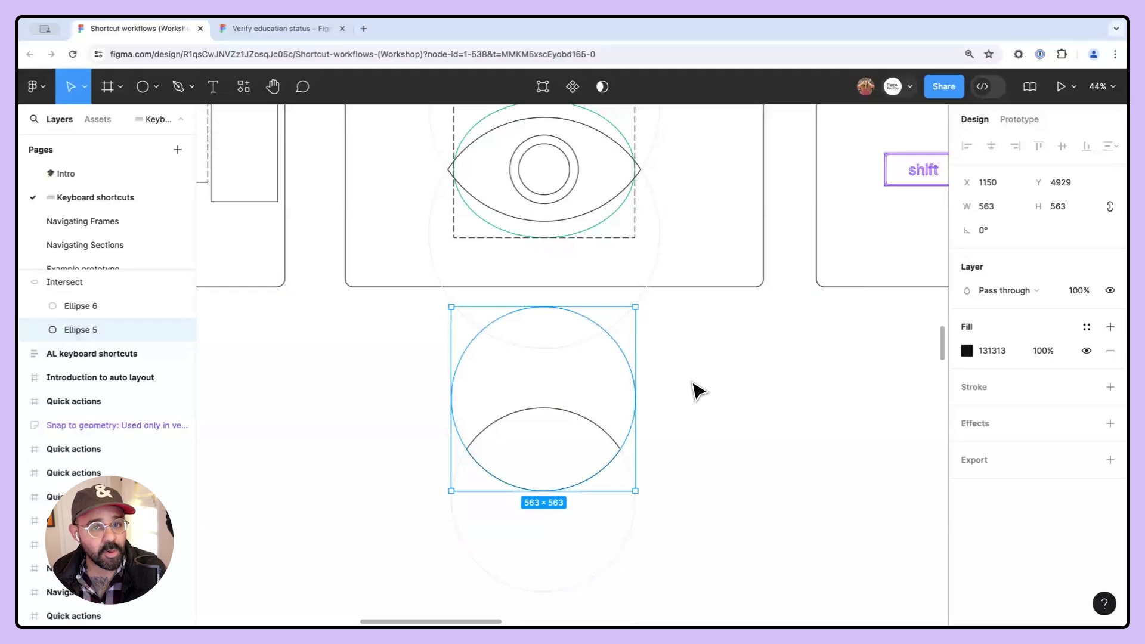
{"action": "left_click", "coordinate": [697, 391]}
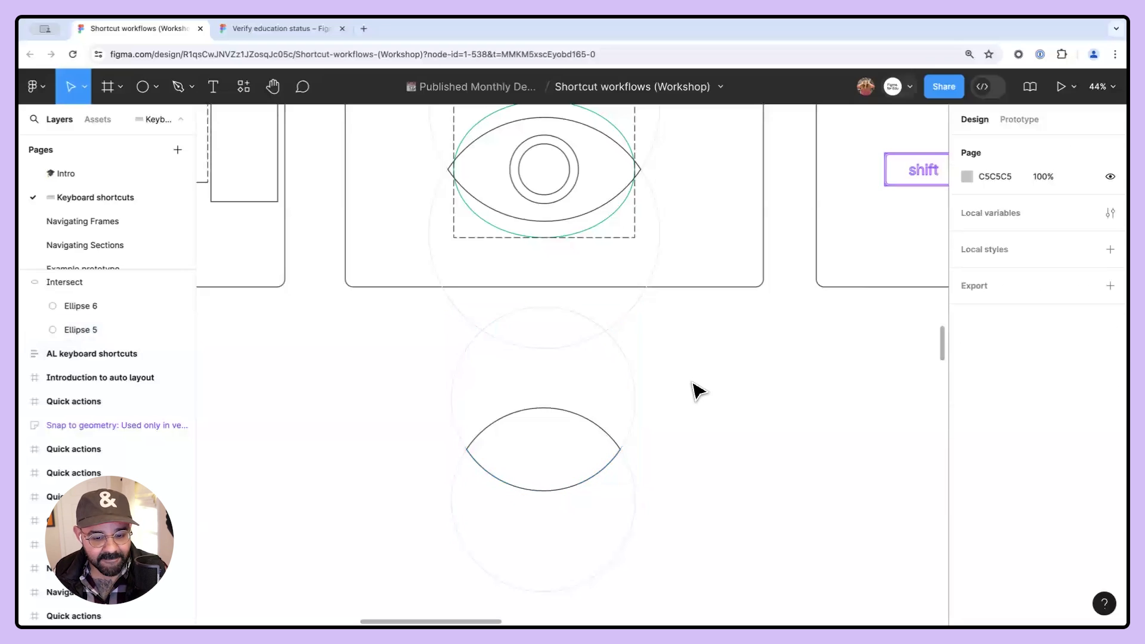
{"action": "key", "text": "super+y"}
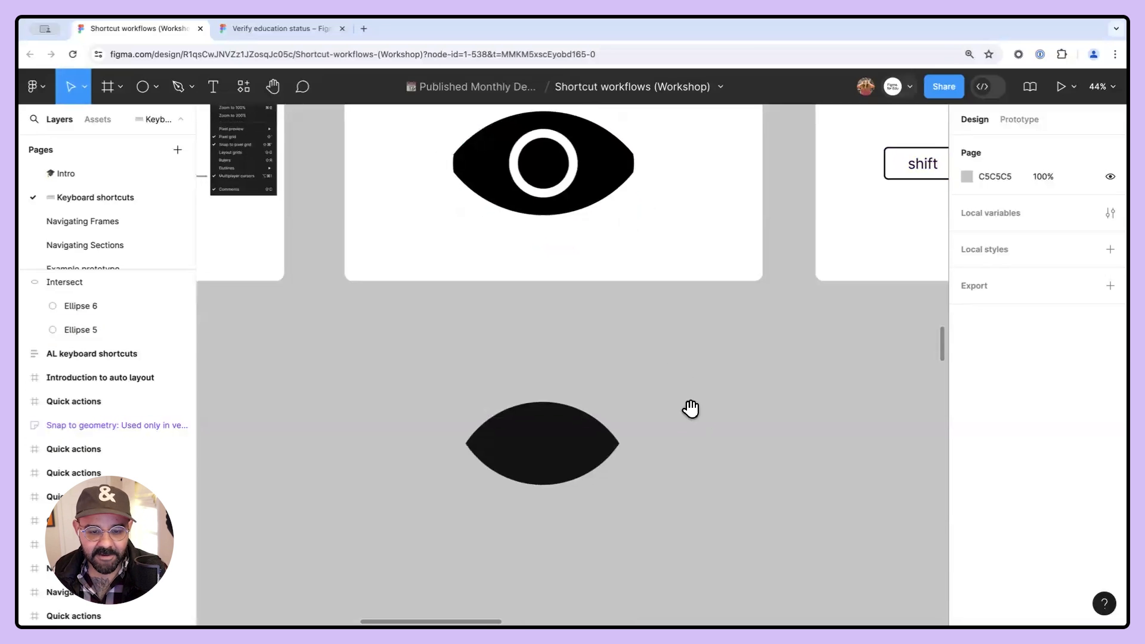
{"action": "scroll", "coordinate": [686, 411], "scroll_direction": "up", "scroll_amount": 2}
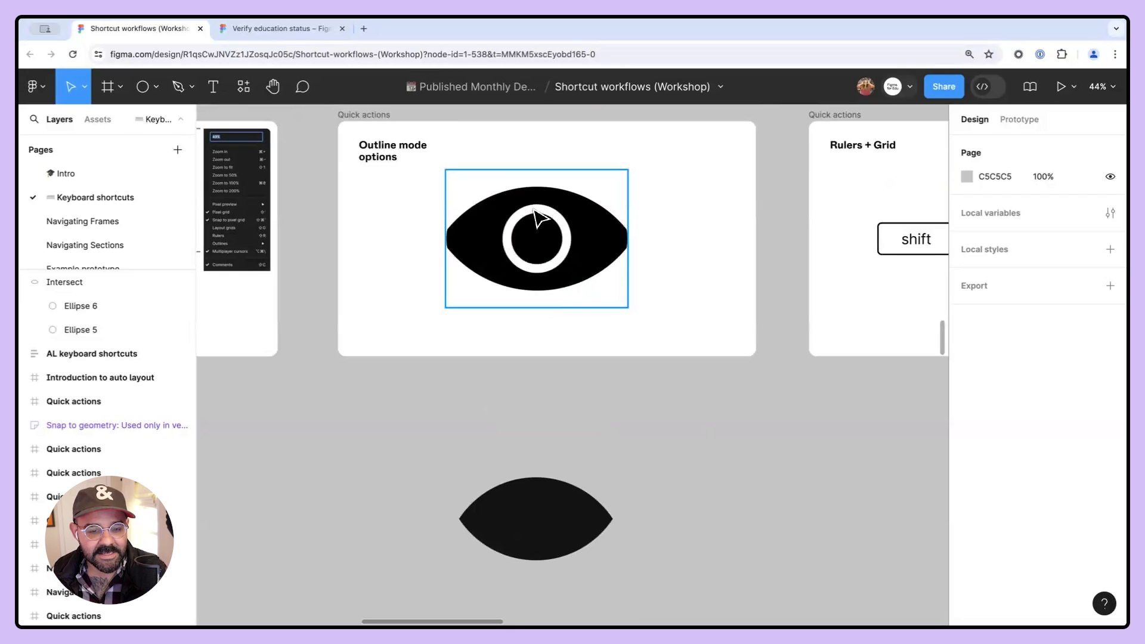
{"action": "scroll", "coordinate": [638, 510], "scroll_direction": "down", "scroll_amount": 2}
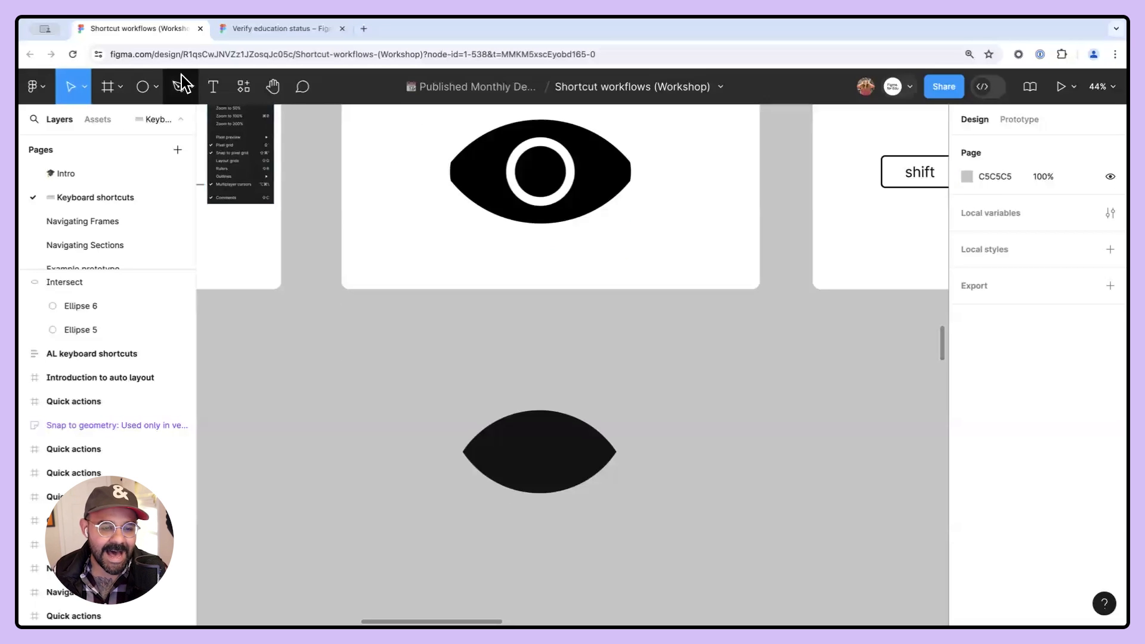
{"action": "left_click", "coordinate": [143, 89]}
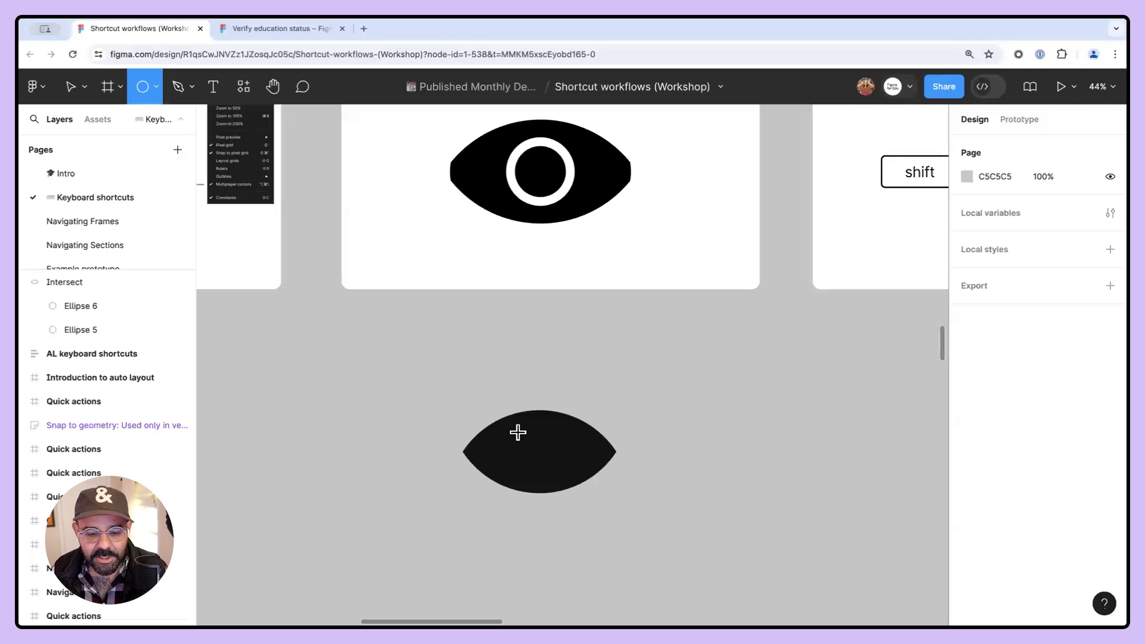
{"action": "left_click_drag", "start_coordinate": [375, 352], "coordinate": [538, 451]}
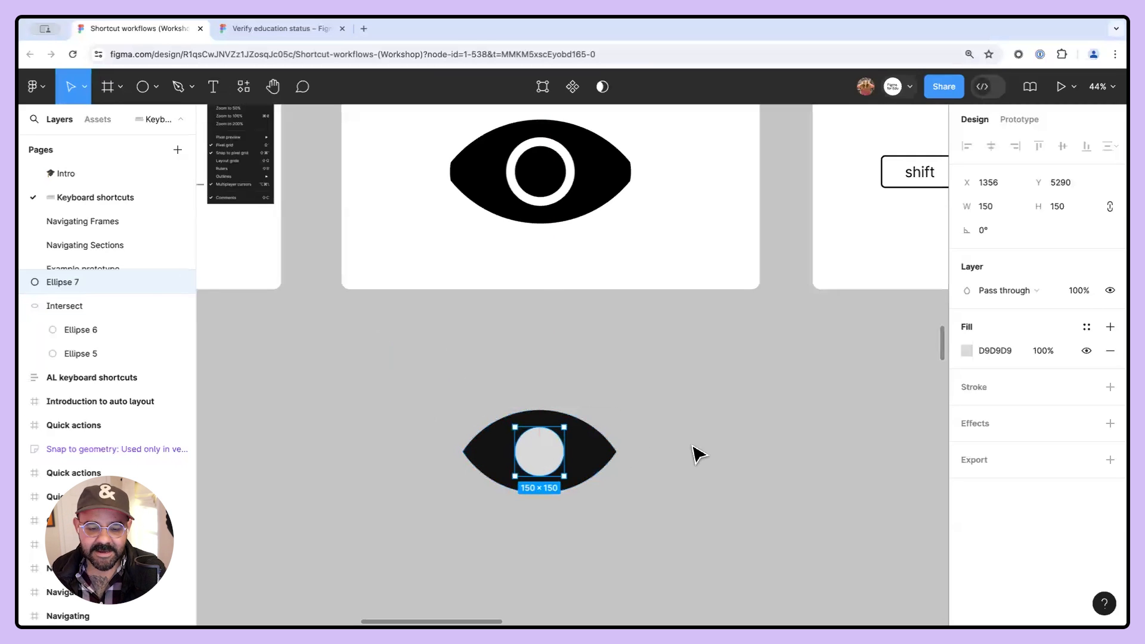
{"action": "left_click", "coordinate": [966, 350]}
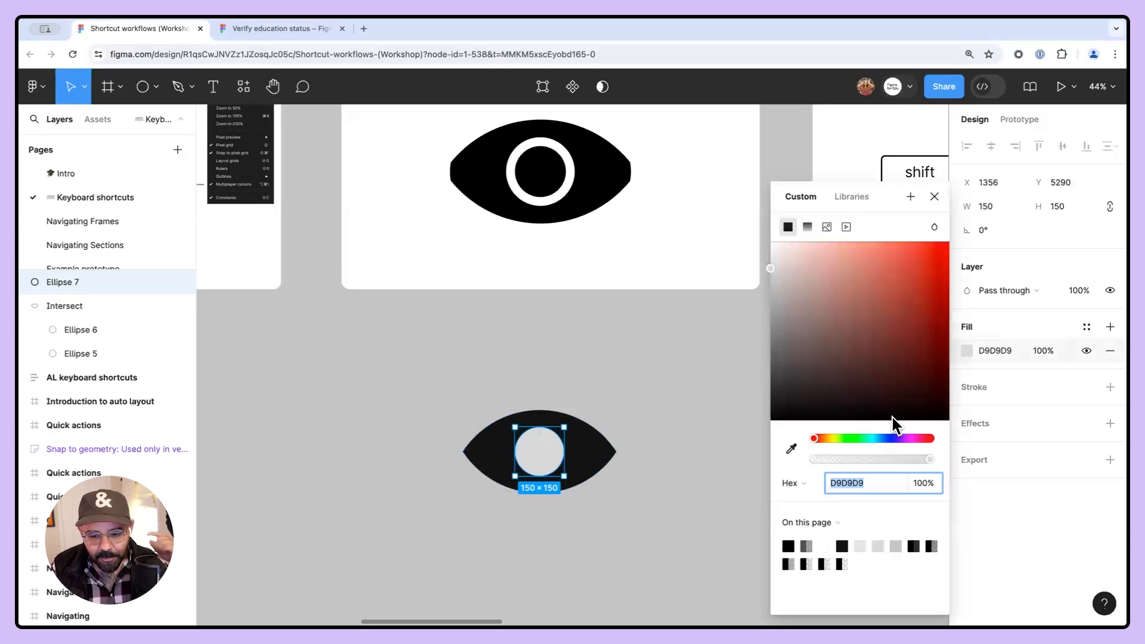
{"action": "left_click", "coordinate": [859, 438]}
{"action": "left_click_drag", "start_coordinate": [900, 357], "coordinate": [956, 235]}
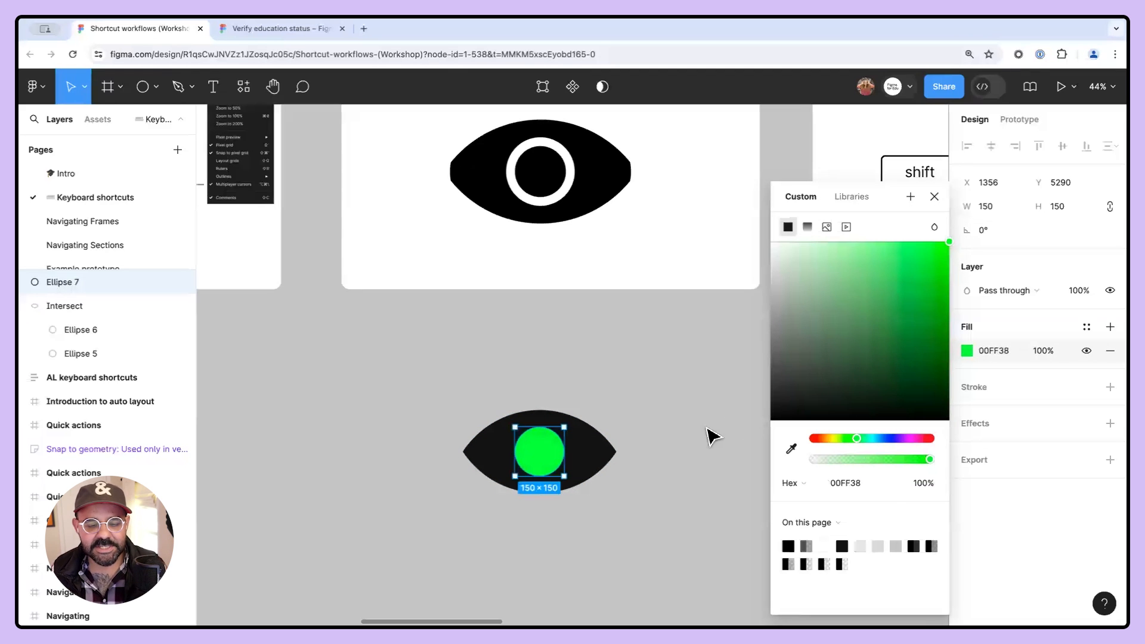
{"action": "left_click", "coordinate": [934, 197]}
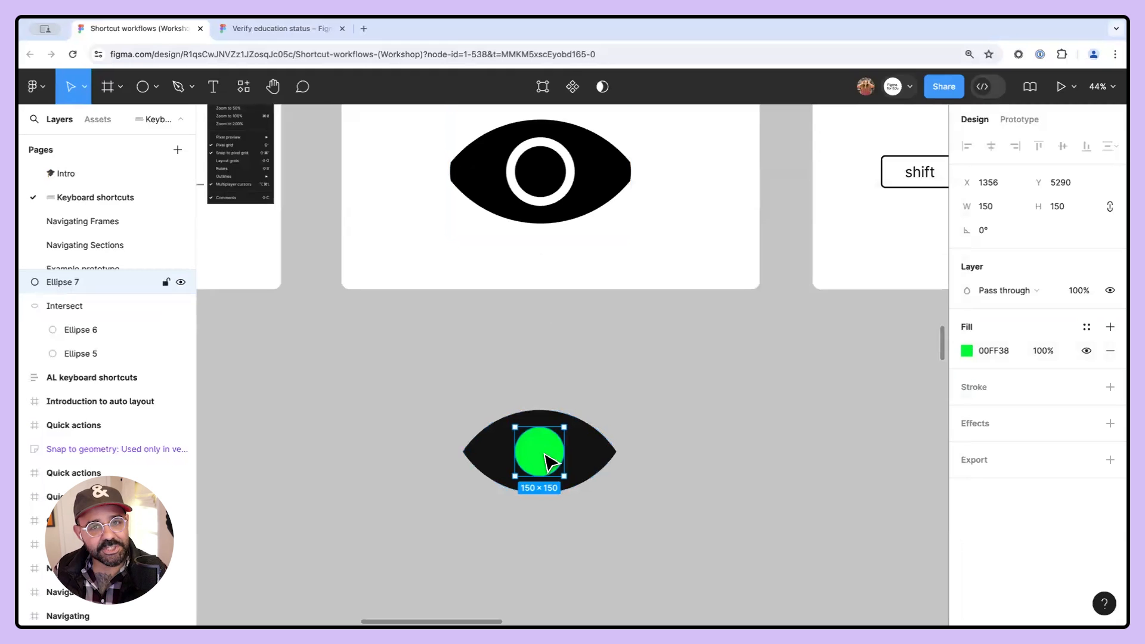
{"action": "scroll", "coordinate": [542, 459], "scroll_direction": "up", "scroll_amount": 3}
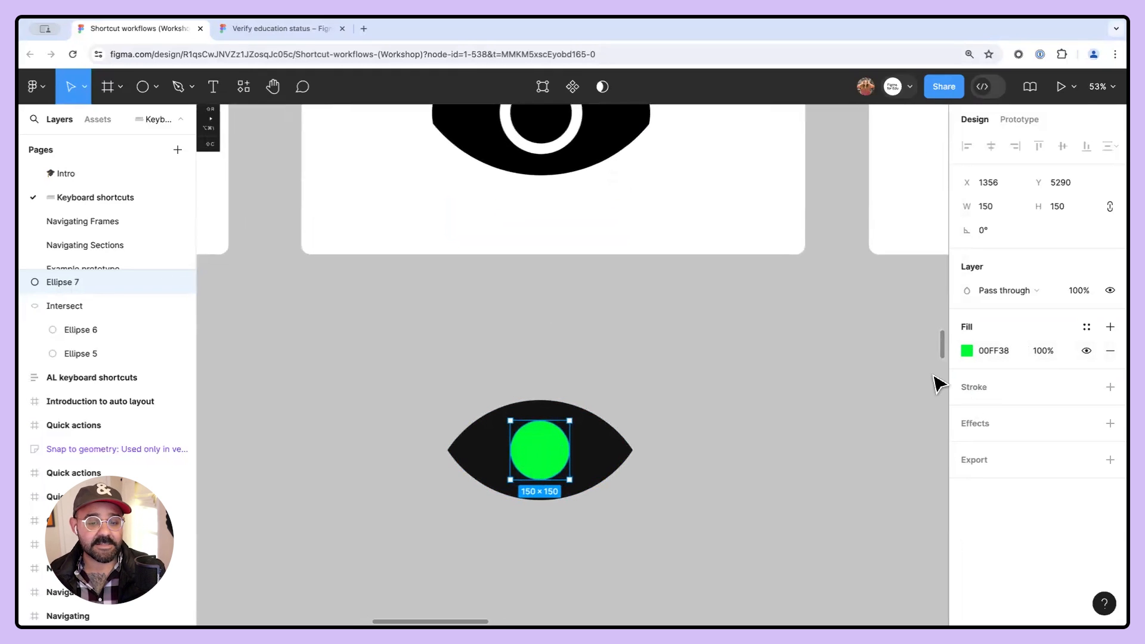
{"action": "scroll", "coordinate": [741, 370], "scroll_direction": "down", "scroll_amount": 3}
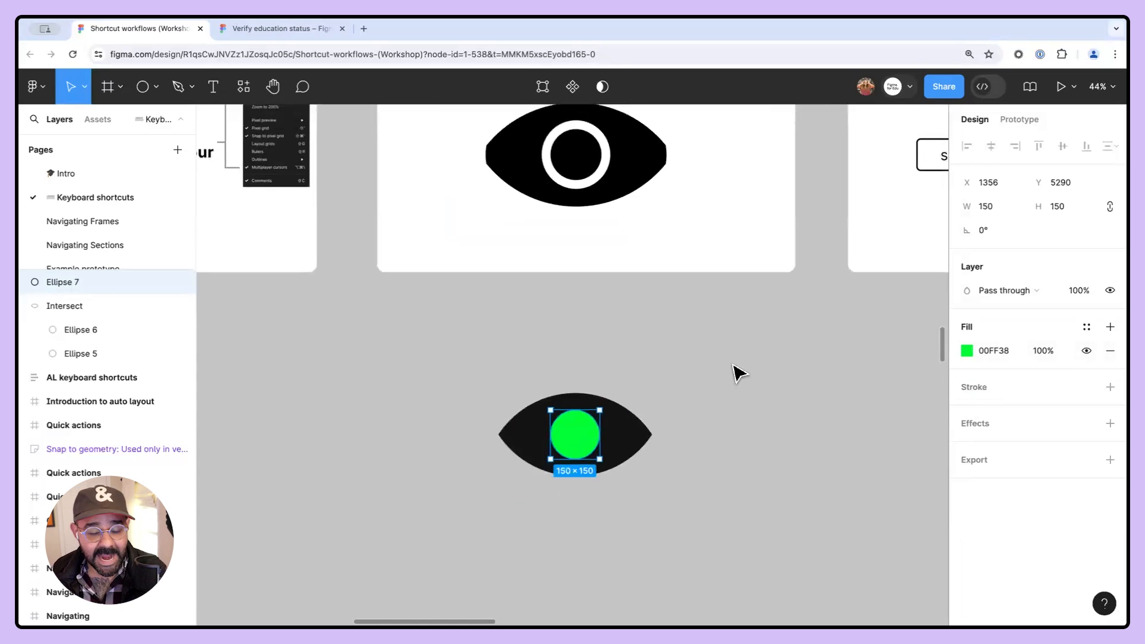
{"action": "scroll", "coordinate": [691, 429], "scroll_direction": "up", "scroll_amount": 3}
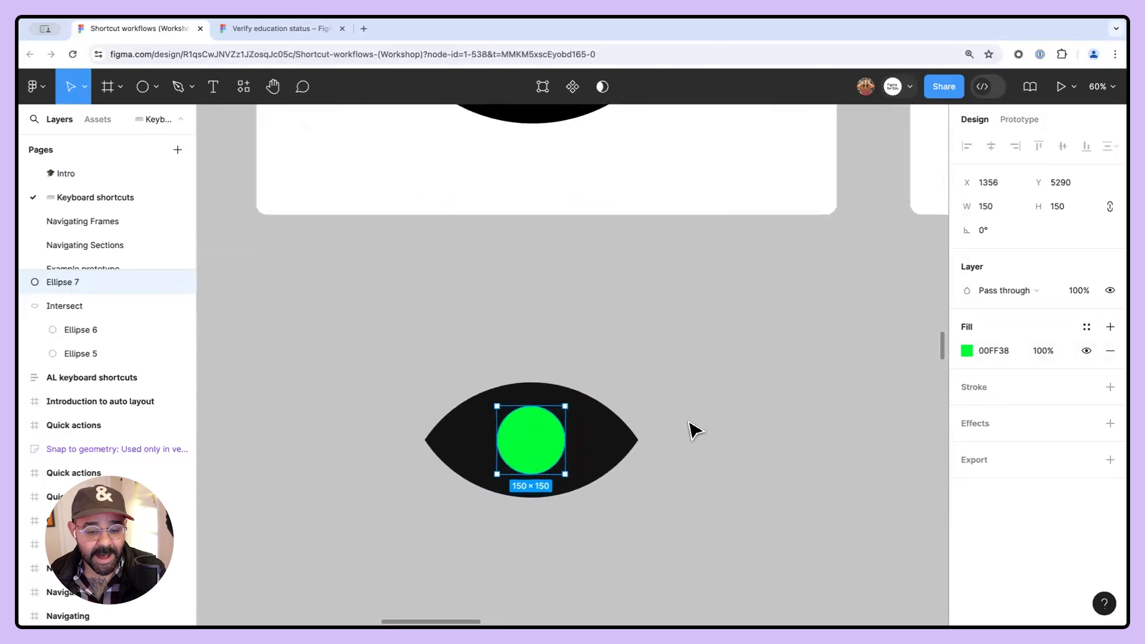
{"action": "key", "text": "shift+x"}
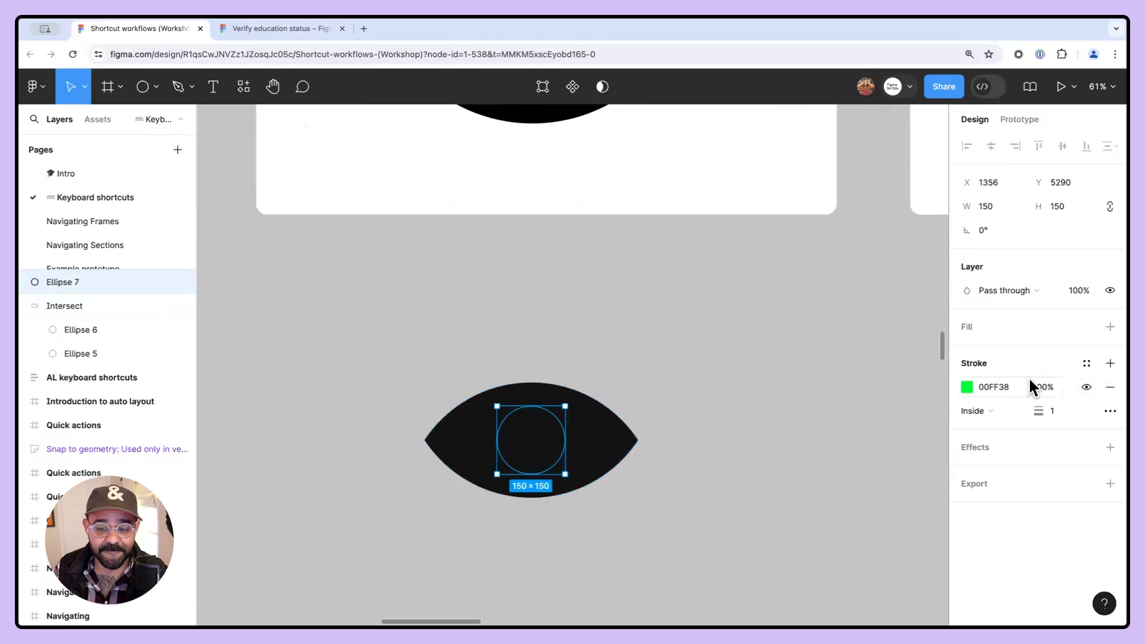
{"action": "key", "text": "shift+x"}
{"action": "key", "text": "Escape"}
{"action": "left_click", "coordinate": [554, 441]}
{"action": "key", "text": "Delete"}
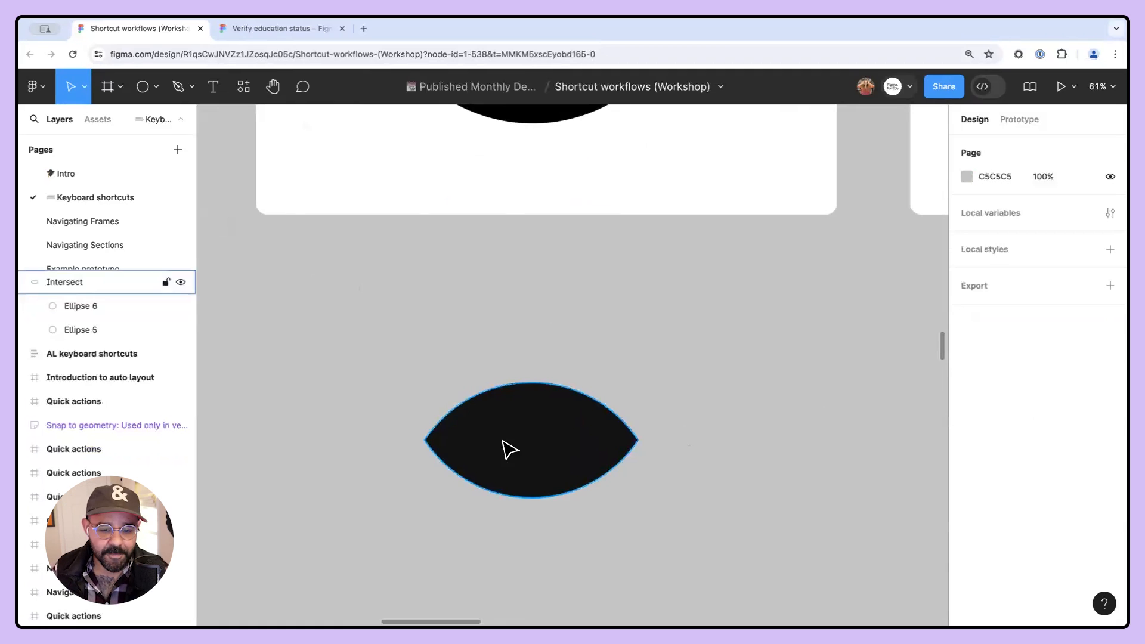
- Draw a circle about 164 × 164 in the middle of the lens shape and set its fill to 00FF38
{"action": "left_click", "coordinate": [143, 88]}
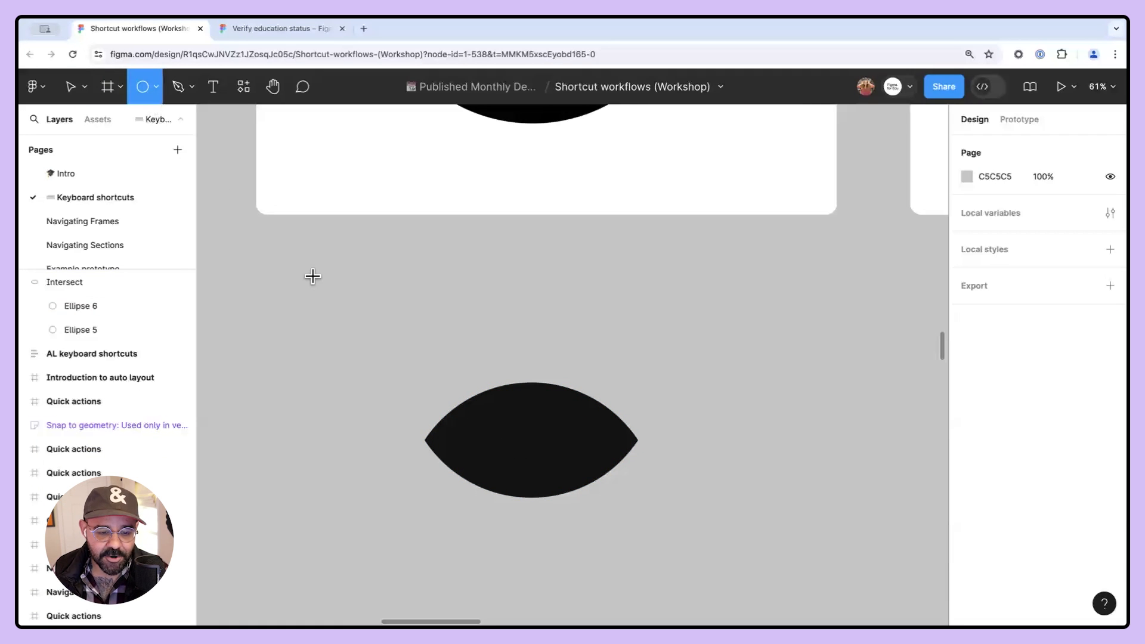
{"action": "mouse_move", "coordinate": [304, 268]}
{"action": "left_mouse_down"}
{"action": "mouse_move", "coordinate": [494, 465]}
{"action": "mouse_move", "coordinate": [532, 460]}
{"action": "mouse_move", "coordinate": [530, 440]}
{"action": "mouse_move", "coordinate": [541, 441]}
{"action": "left_mouse_up"}
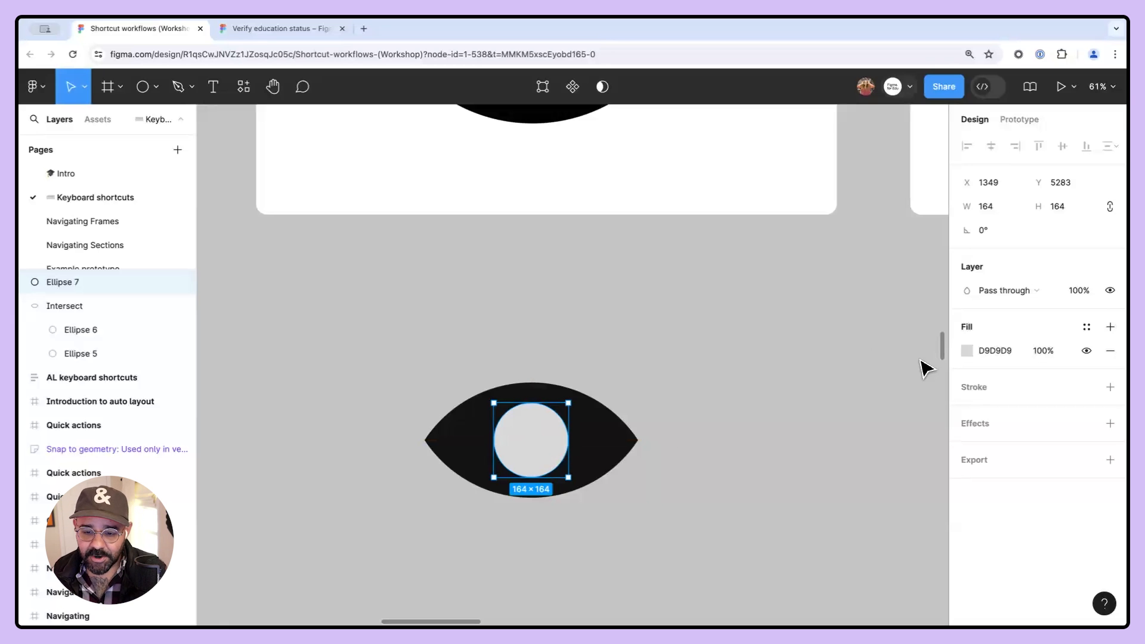
{"action": "left_click", "coordinate": [967, 350]}
{"action": "left_click", "coordinate": [857, 438]}
{"action": "left_click_drag", "start_coordinate": [918, 326], "coordinate": [963, 210]}
{"action": "left_click", "coordinate": [934, 197]}
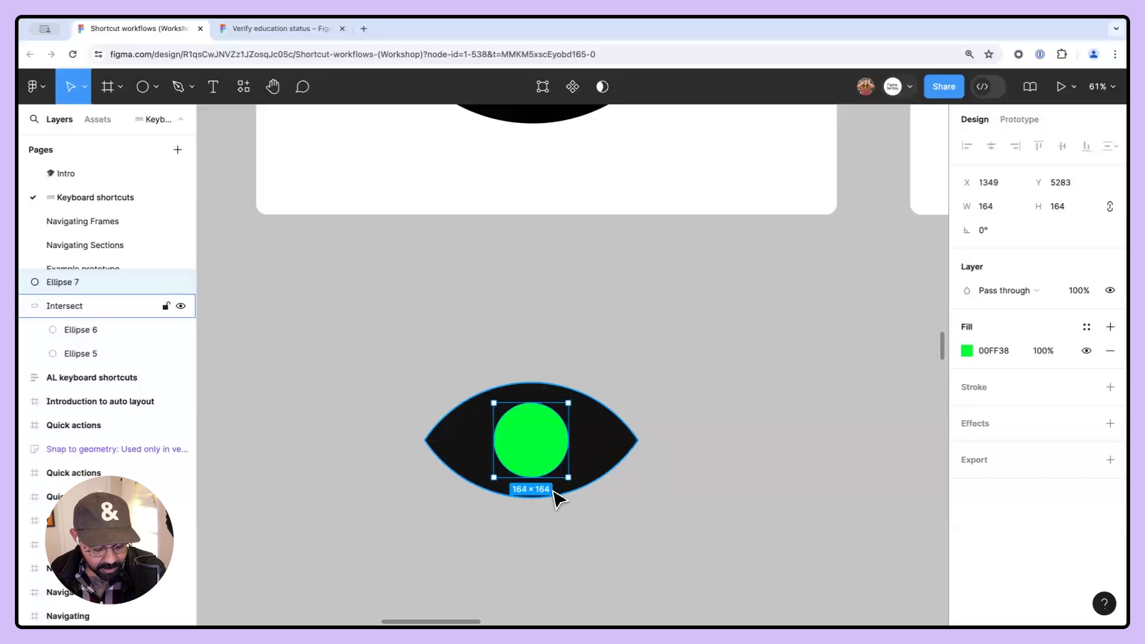
- Swap the circle's fill to a stroke and set the stroke weight to 27
{"action": "key", "text": "shift+x"}
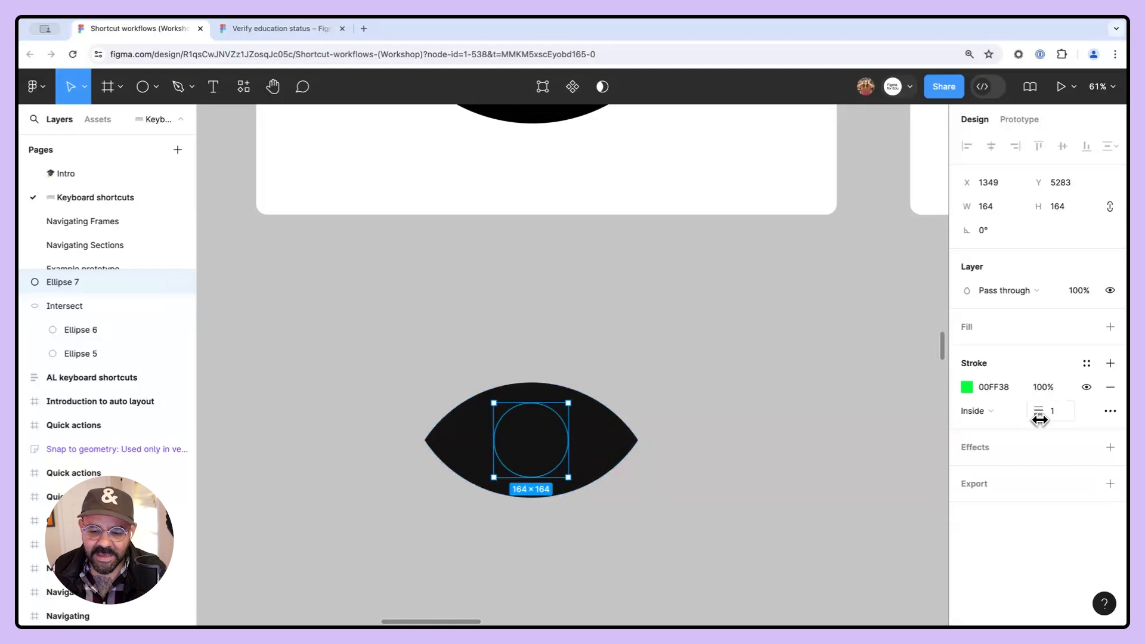
{"action": "left_click_drag", "start_coordinate": [1037, 413], "coordinate": [1077, 416]}
{"action": "left_click", "coordinate": [678, 493]}
{"action": "left_click_drag", "start_coordinate": [564, 470], "coordinate": [560, 470]}
{"action": "key", "text": "Escape"}
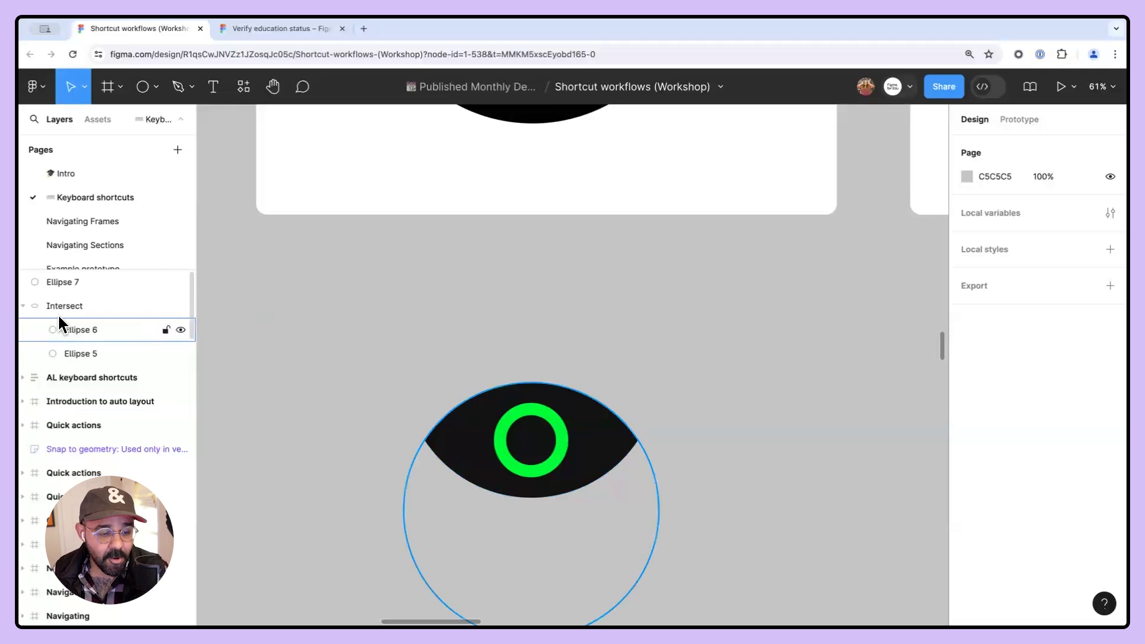
- Select the green circle together with the Intersect shape and combine them with Subtract selection
{"action": "left_click", "coordinate": [52, 281]}
{"action": "left_click", "coordinate": [60, 299]}
{"action": "left_click", "coordinate": [59, 281]}
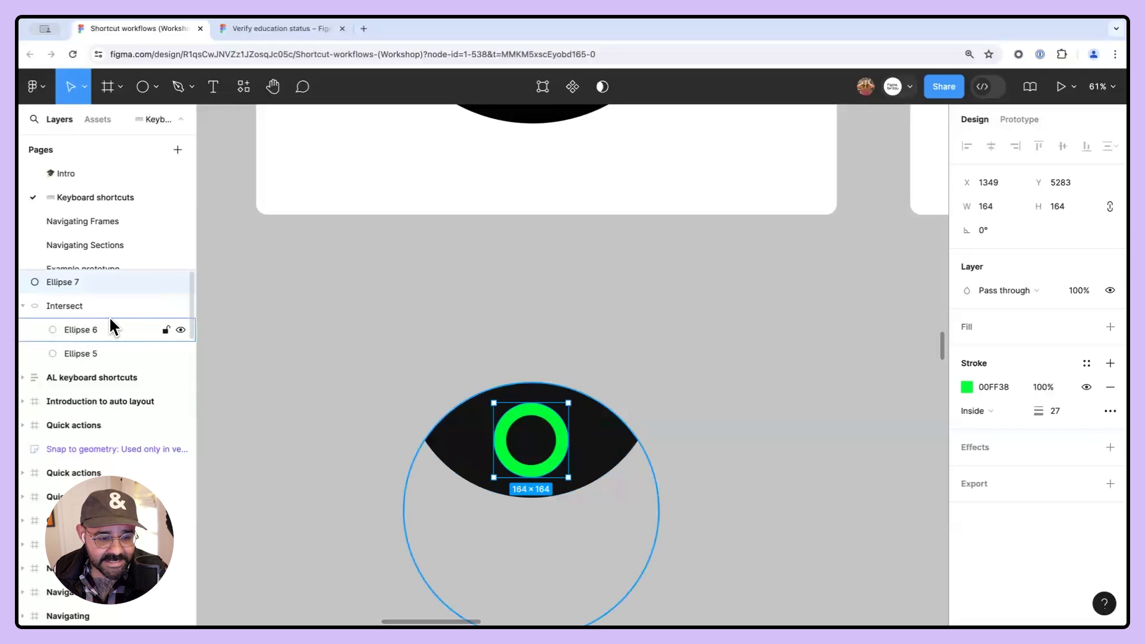
{"action": "left_click", "coordinate": [75, 305]}
{"action": "left_click", "coordinate": [507, 358]}
{"action": "left_click_drag", "start_coordinate": [497, 349], "coordinate": [588, 478]}
{"action": "left_click", "coordinate": [478, 319]}
{"action": "left_click_drag", "start_coordinate": [431, 295], "coordinate": [571, 496]}
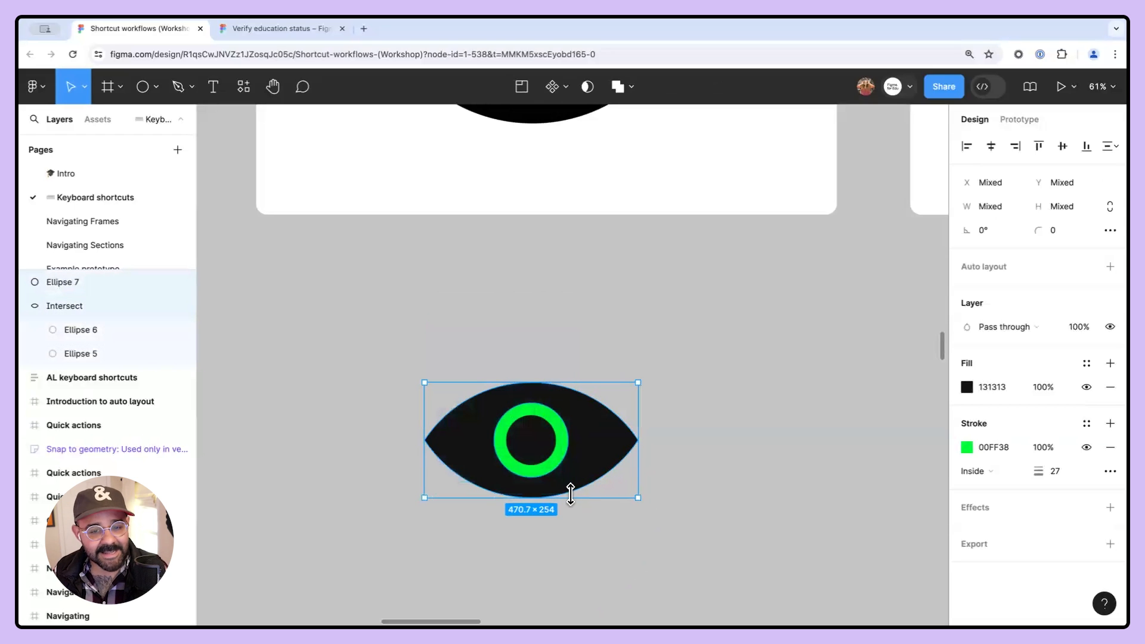
{"action": "left_click", "coordinate": [631, 88]}
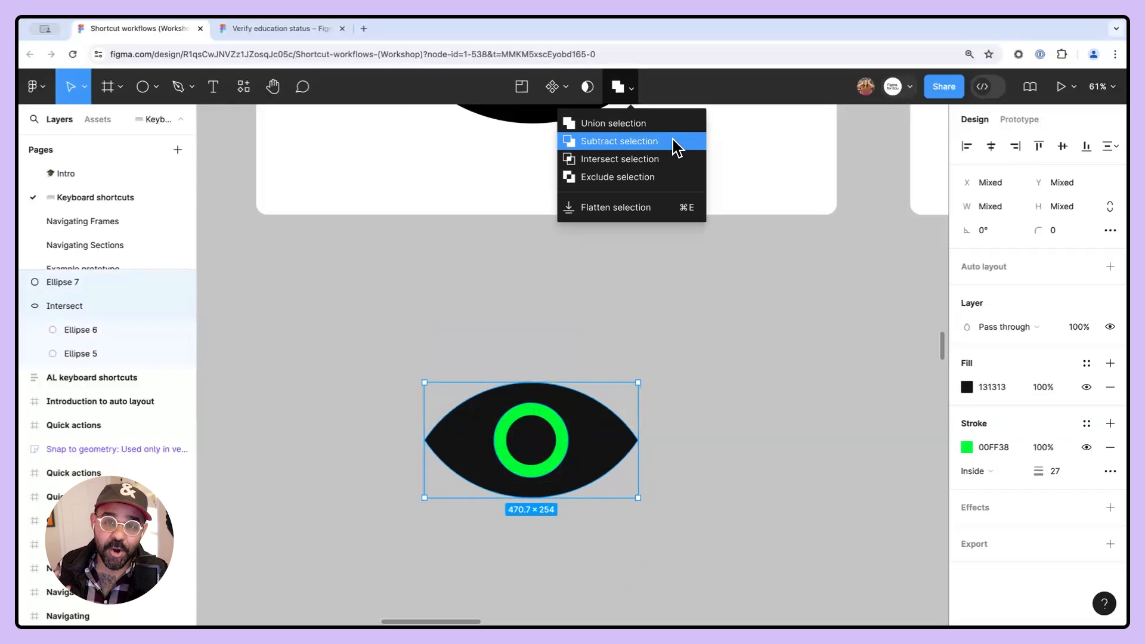
{"action": "left_click", "coordinate": [627, 90]}
{"action": "left_click", "coordinate": [627, 91]}
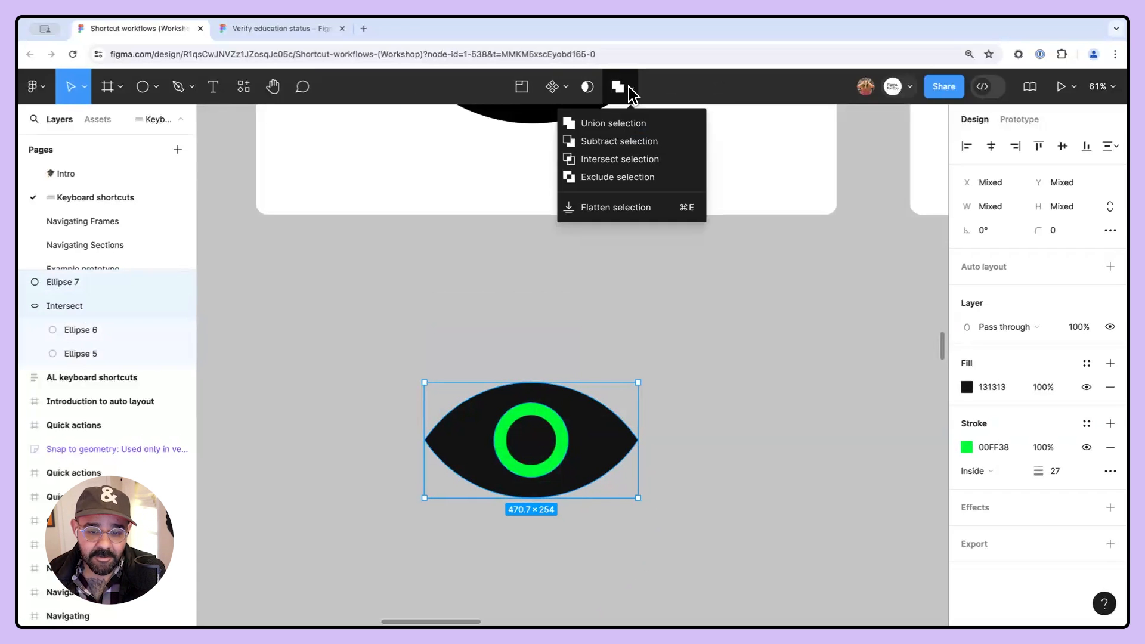
{"action": "left_click", "coordinate": [630, 139]}
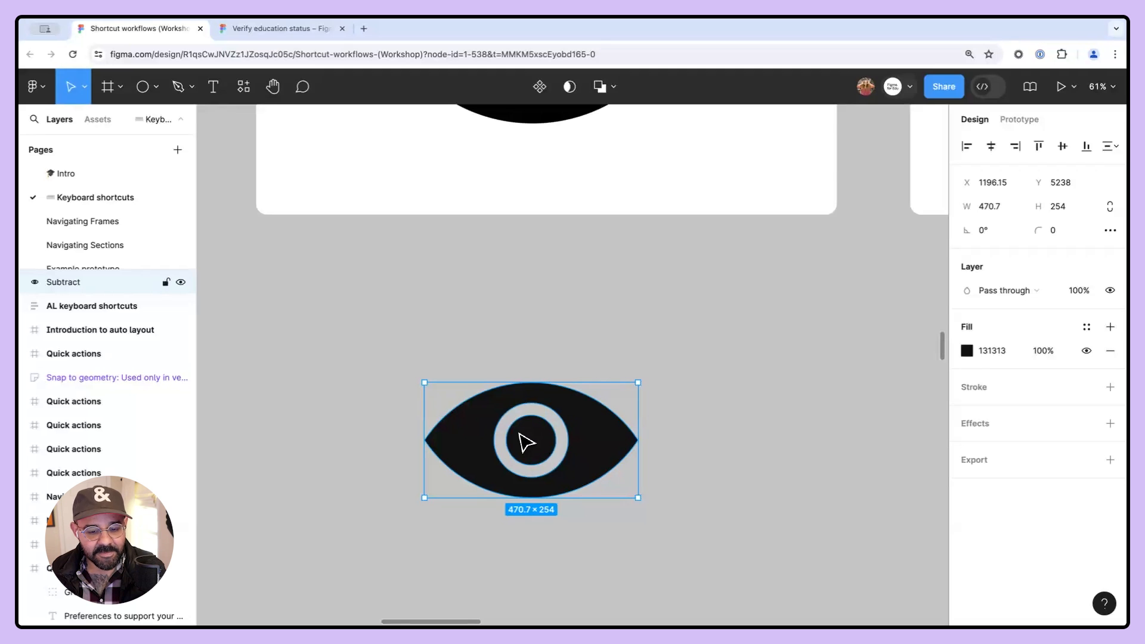
- Expand the Subtract layer and inspect its nested ellipse and Intersect layers
{"action": "left_click", "coordinate": [23, 282]}
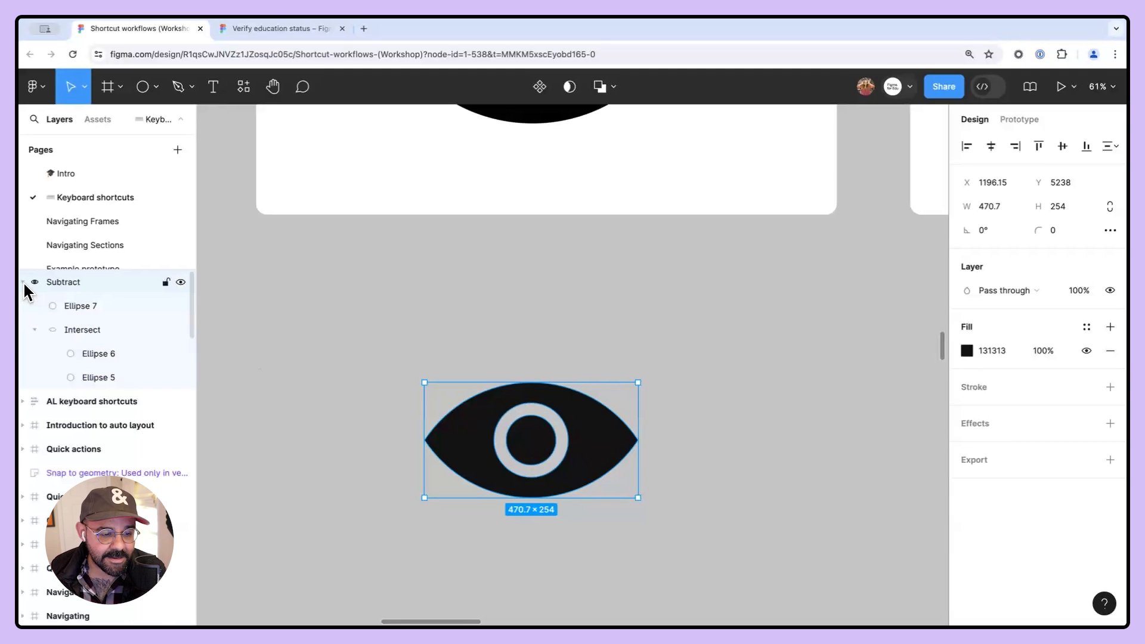
{"action": "left_click", "coordinate": [71, 302]}
{"action": "left_click", "coordinate": [82, 331]}
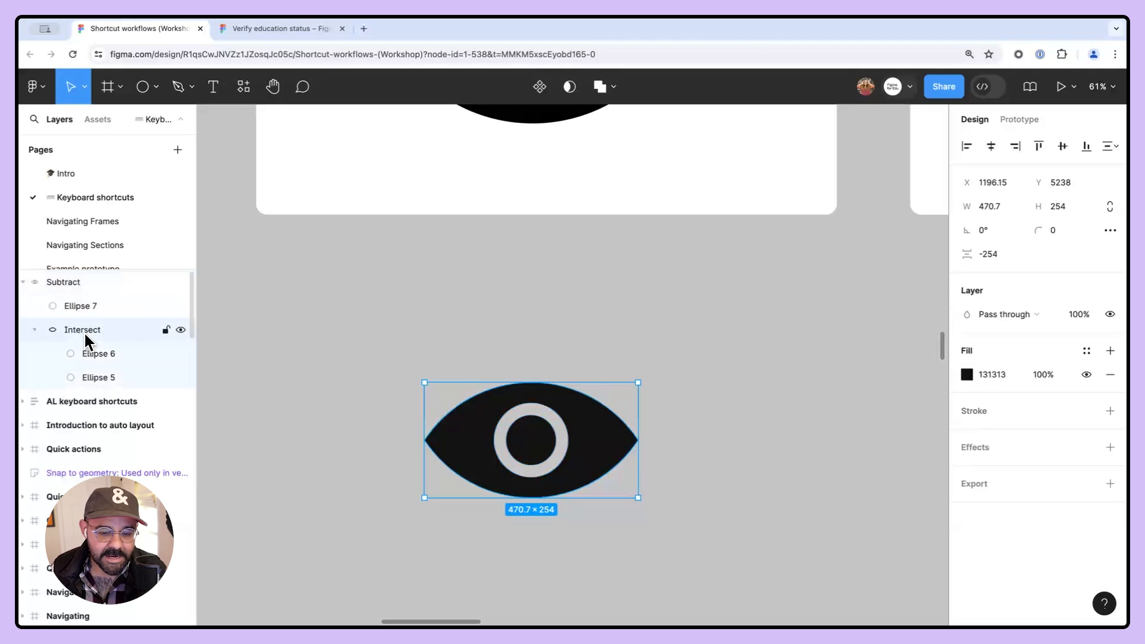
{"action": "left_click", "coordinate": [588, 327]}
{"action": "scroll", "coordinate": [584, 333], "scroll_direction": "up", "scroll_amount": 5}
{"action": "scroll", "coordinate": [583, 343], "scroll_direction": "down", "scroll_amount": 5}
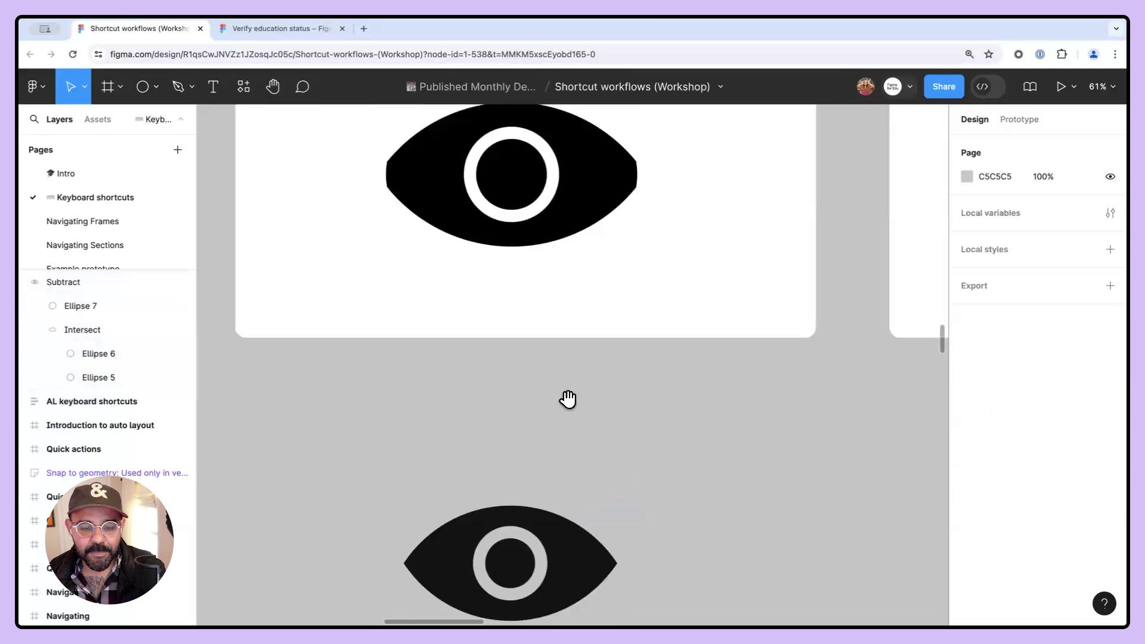
- Turn outline mode on, drag one lens ellipse downward, and turn outline mode off to preview the shape
{"action": "left_click", "coordinate": [583, 403]}
{"action": "left_click_drag", "start_coordinate": [653, 329], "coordinate": [654, 340]}
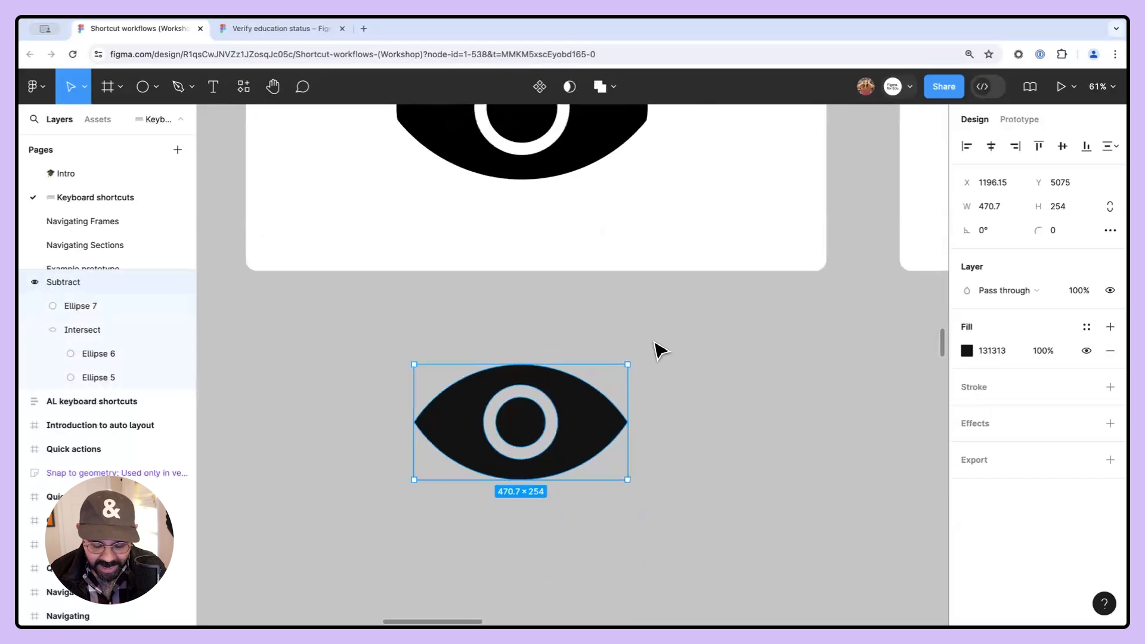
{"action": "key", "text": "ctrl+y"}
{"action": "left_click", "coordinate": [706, 396]}
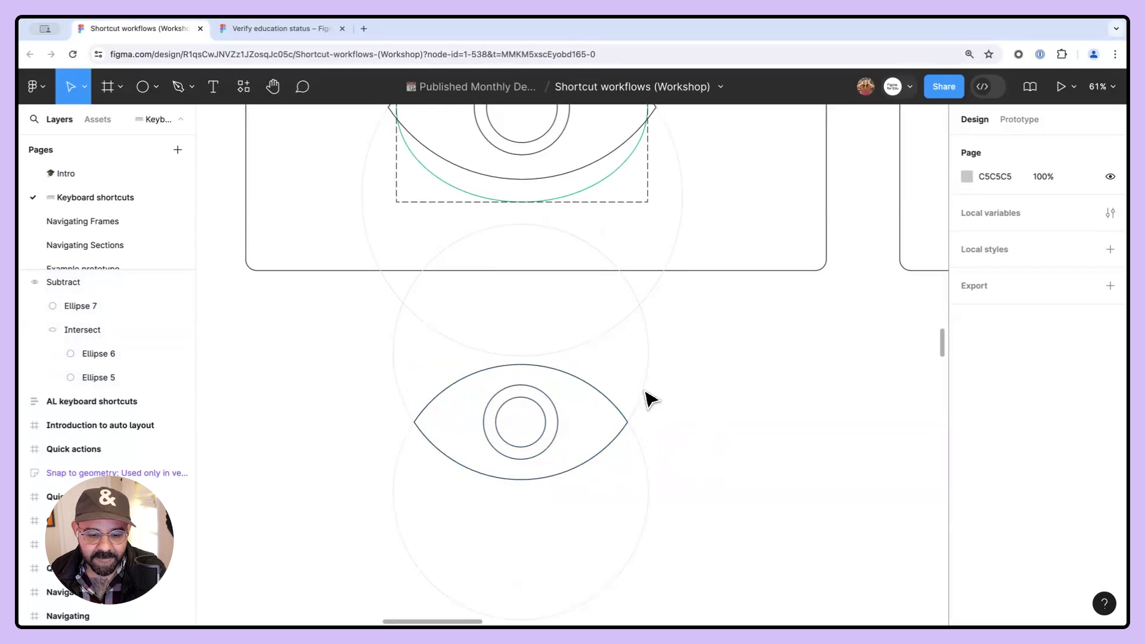
{"action": "mouse_move", "coordinate": [559, 447]}
{"action": "left_mouse_down"}
{"action": "mouse_move", "coordinate": [593, 450]}
{"action": "mouse_move", "coordinate": [472, 449]}
{"action": "mouse_move", "coordinate": [639, 457]}
{"action": "mouse_move", "coordinate": [493, 460]}
{"action": "mouse_move", "coordinate": [561, 454]}
{"action": "left_mouse_up"}
{"action": "left_click_drag", "start_coordinate": [647, 401], "coordinate": [650, 447]}
{"action": "key", "text": "super+y"}
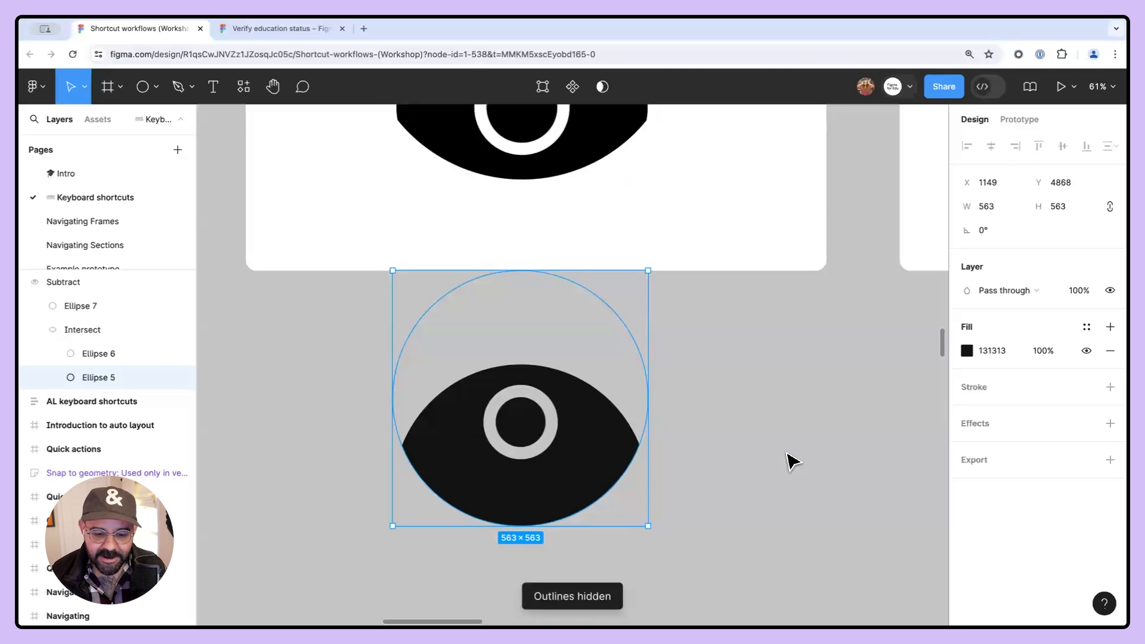
{"action": "left_click", "coordinate": [788, 460]}
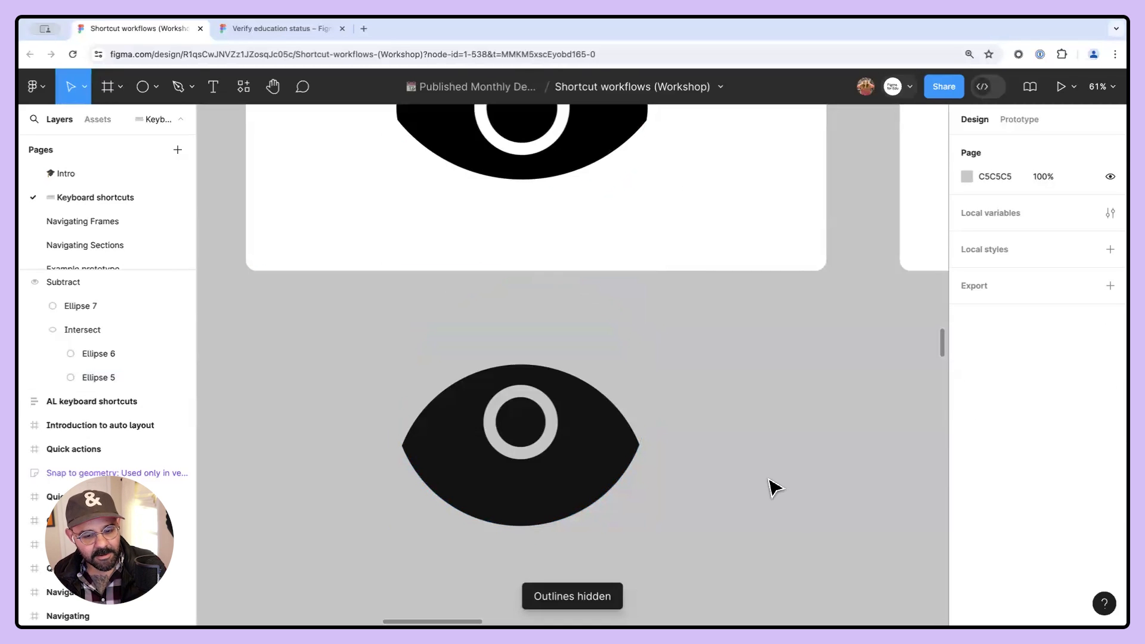
- Turn outline mode back on and move the ellipse back up to restore the lens shape
{"action": "key", "text": "super+y"}
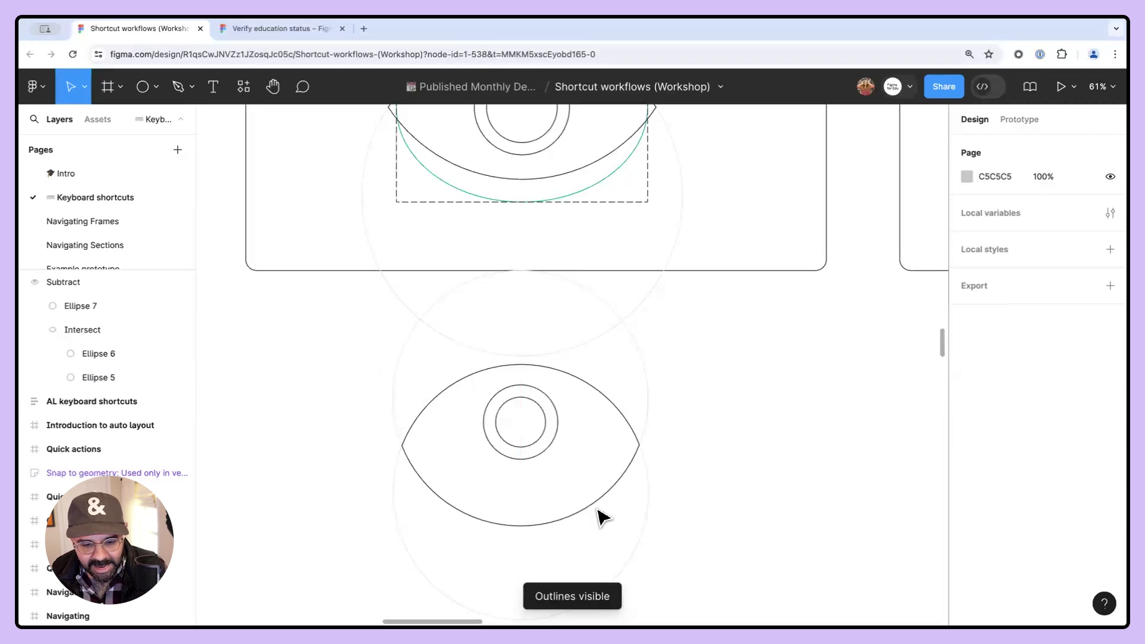
{"action": "left_click_drag", "start_coordinate": [593, 507], "coordinate": [594, 473]}
{"action": "left_click", "coordinate": [691, 447]}
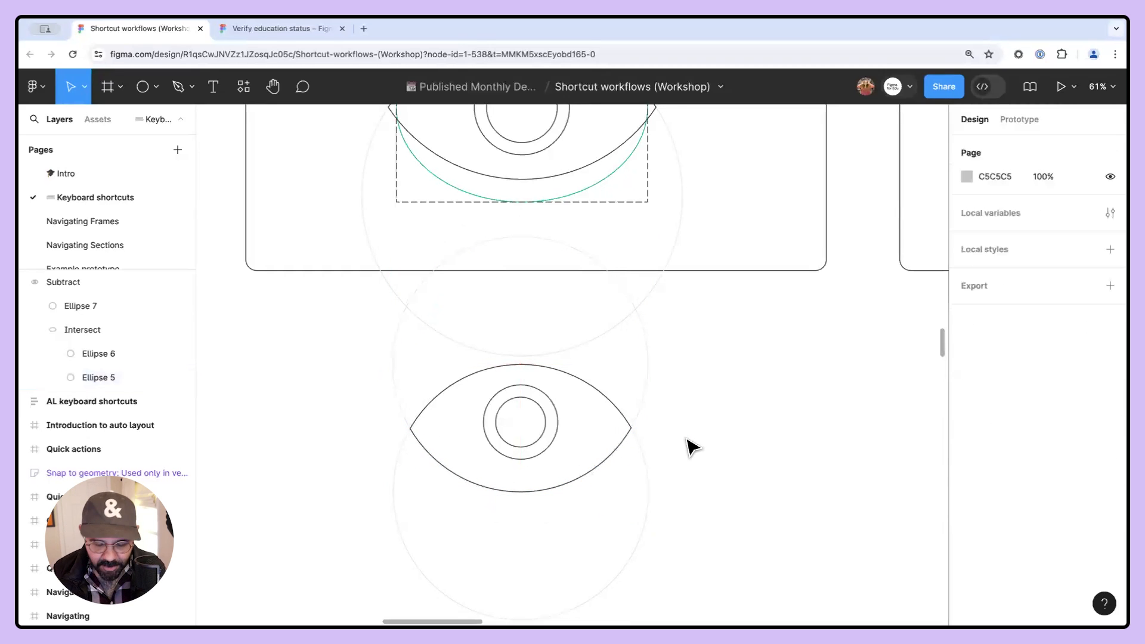
{"action": "scroll", "coordinate": [683, 455], "scroll_direction": "up", "scroll_amount": 1}
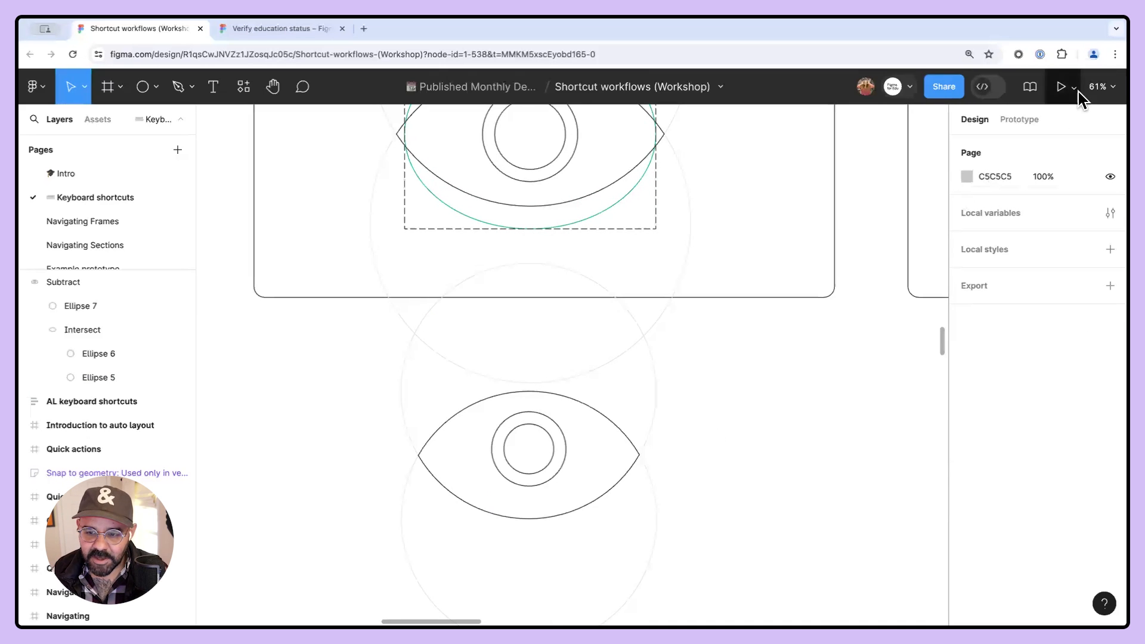
- Enable Include object bounds in the outline options
{"action": "left_click", "coordinate": [1099, 86]}
{"action": "mouse_move", "coordinate": [1033, 374]}
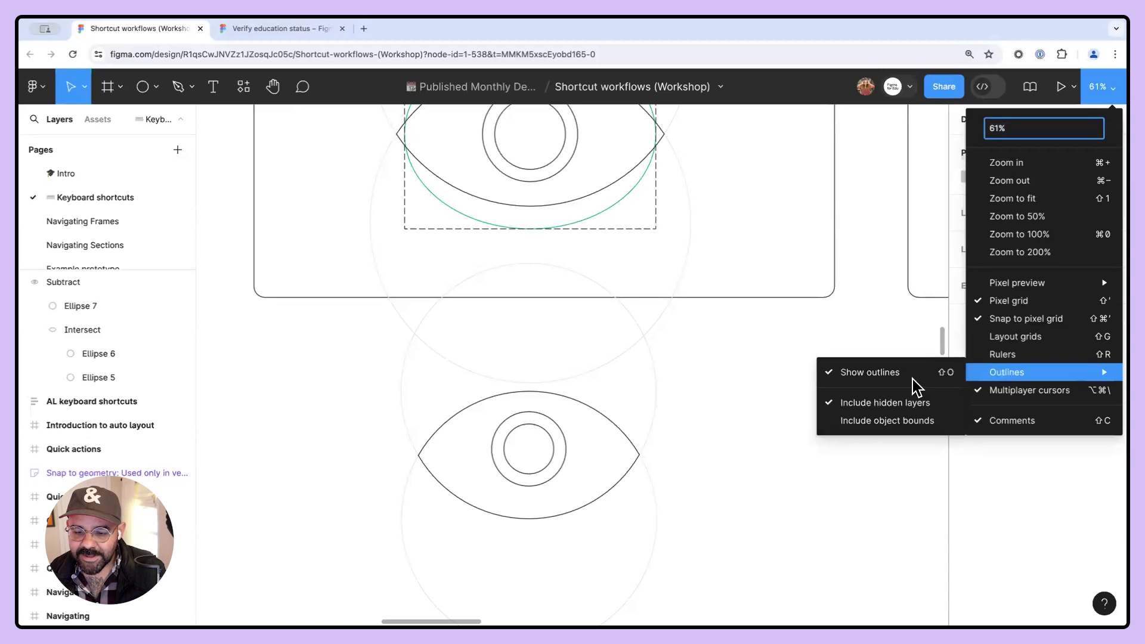
{"action": "left_click", "coordinate": [922, 421]}
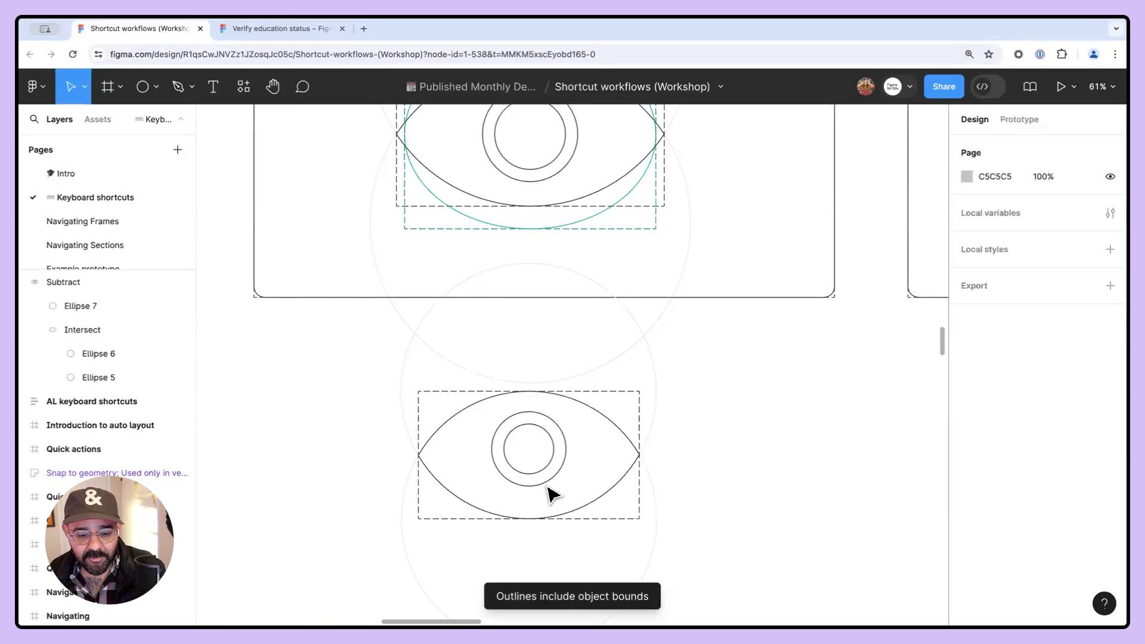
{"action": "left_click", "coordinate": [655, 394]}
{"action": "left_click", "coordinate": [754, 421]}
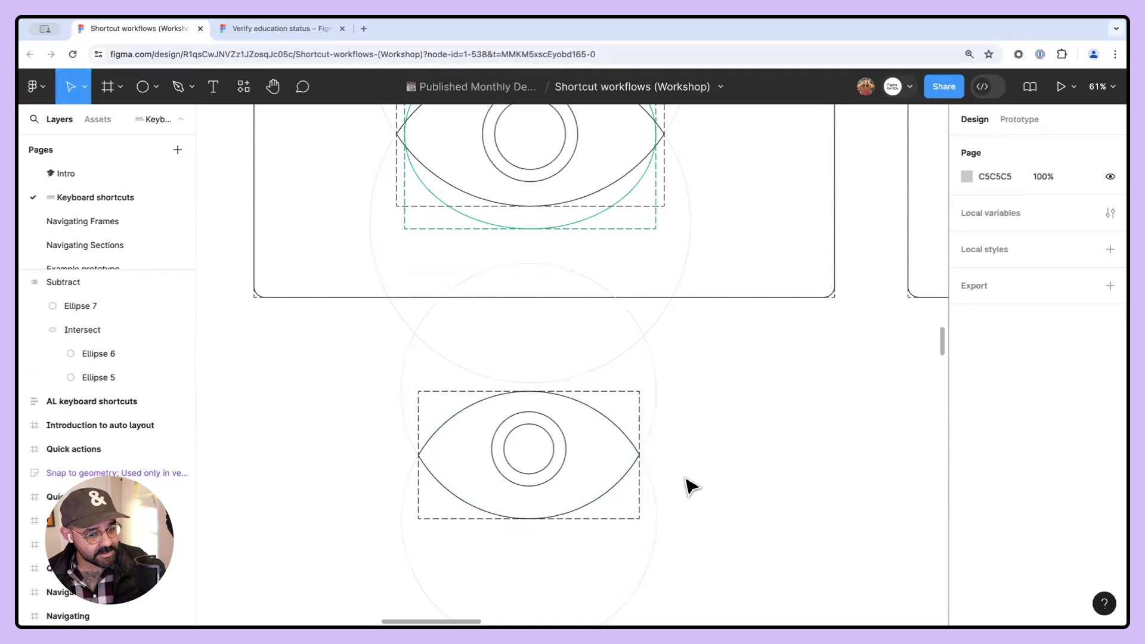
- Drag the green ring's outline leftward toward the lens edge while in outline mode
{"action": "left_click", "coordinate": [546, 485]}
{"action": "left_click_drag", "start_coordinate": [547, 485], "coordinate": [460, 485]}
{"action": "left_click", "coordinate": [826, 454]}
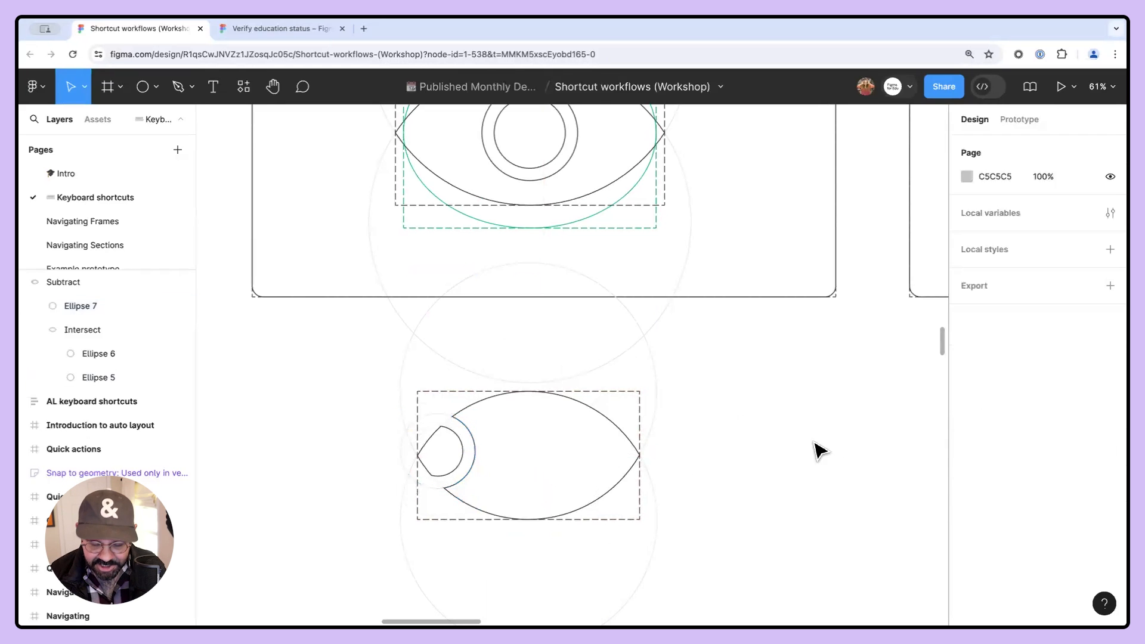
- Hide outlines to preview the eye, nudge the subtracted shape slightly right, and show outlines again
{"action": "key", "text": "super+y"}
{"action": "left_click_drag", "start_coordinate": [795, 439], "coordinate": [772, 401]}
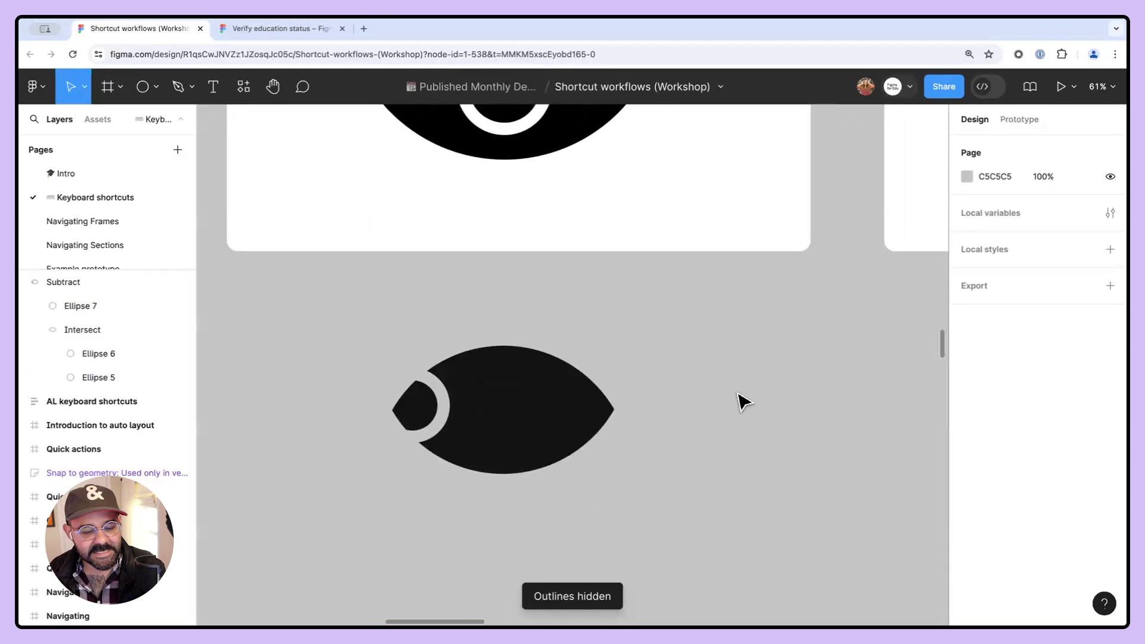
{"action": "mouse_move", "coordinate": [507, 406]}
{"action": "left_mouse_down"}
{"action": "mouse_move", "coordinate": [567, 356]}
{"action": "mouse_move", "coordinate": [606, 363]}
{"action": "mouse_move", "coordinate": [527, 385]}
{"action": "mouse_move", "coordinate": [526, 412]}
{"action": "left_mouse_up"}
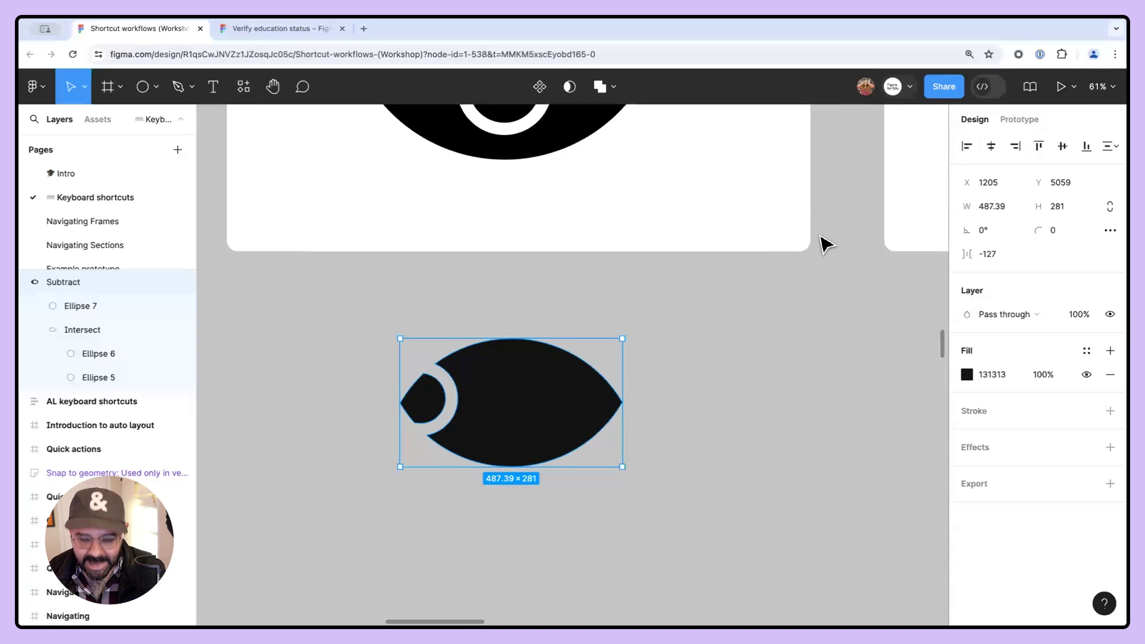
{"action": "key", "text": "super+y"}
{"action": "left_click", "coordinate": [907, 283]}
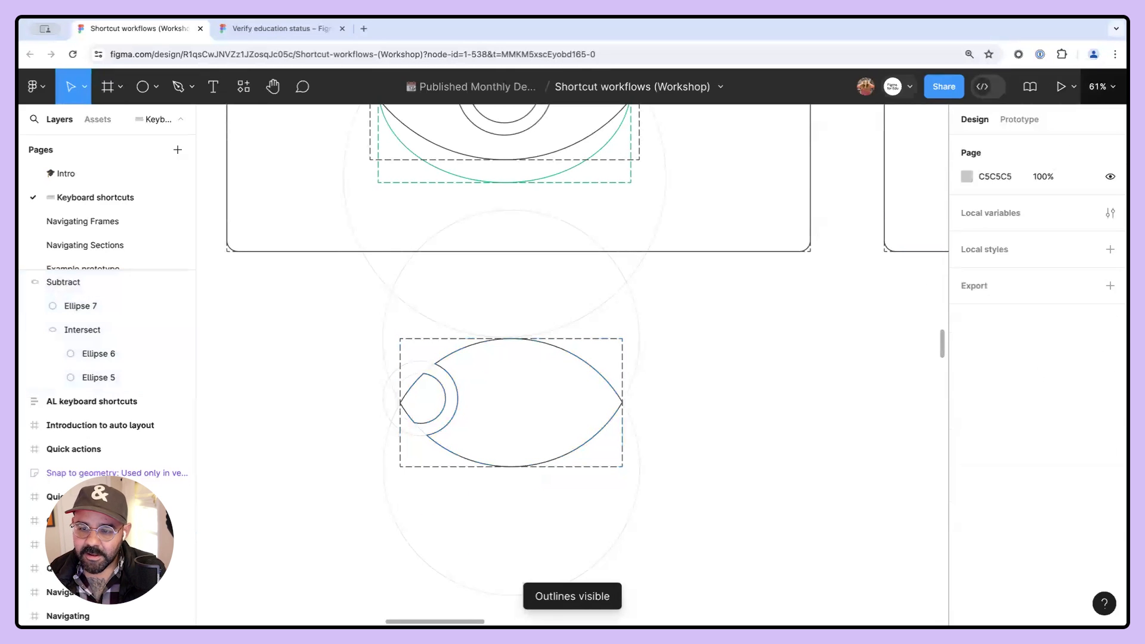
- Turn off Show outlines from the Outlines view options and zoom out to 46%
{"action": "left_click", "coordinate": [1100, 86]}
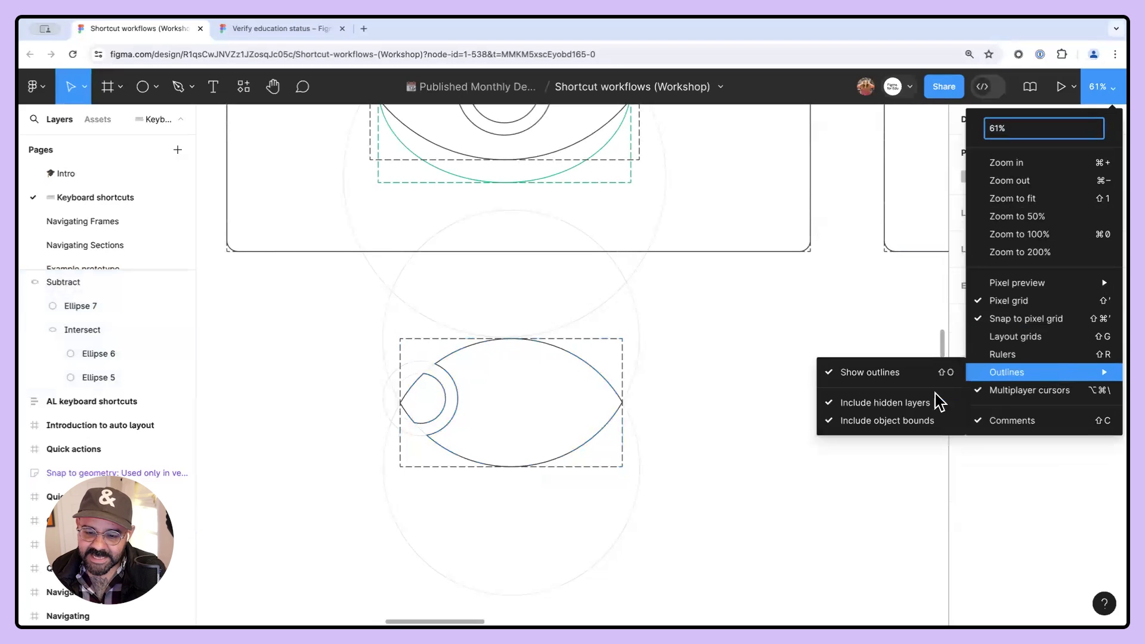
{"action": "mouse_move", "coordinate": [987, 375]}
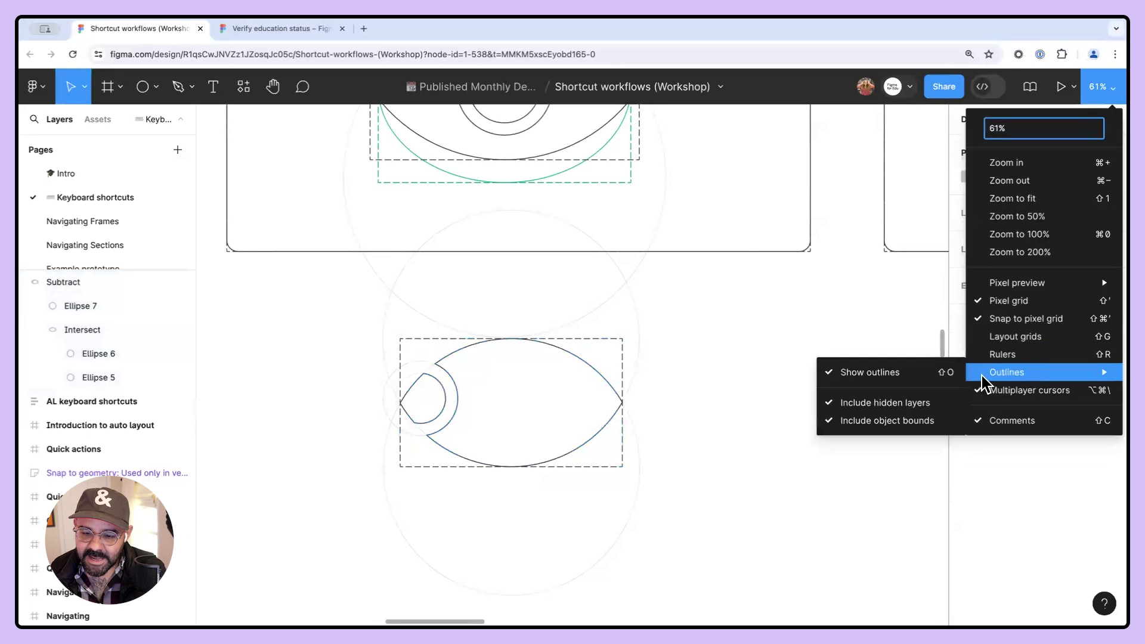
{"action": "left_click", "coordinate": [898, 382]}
{"action": "scroll", "coordinate": [769, 378], "scroll_direction": "down", "scroll_amount": 5}
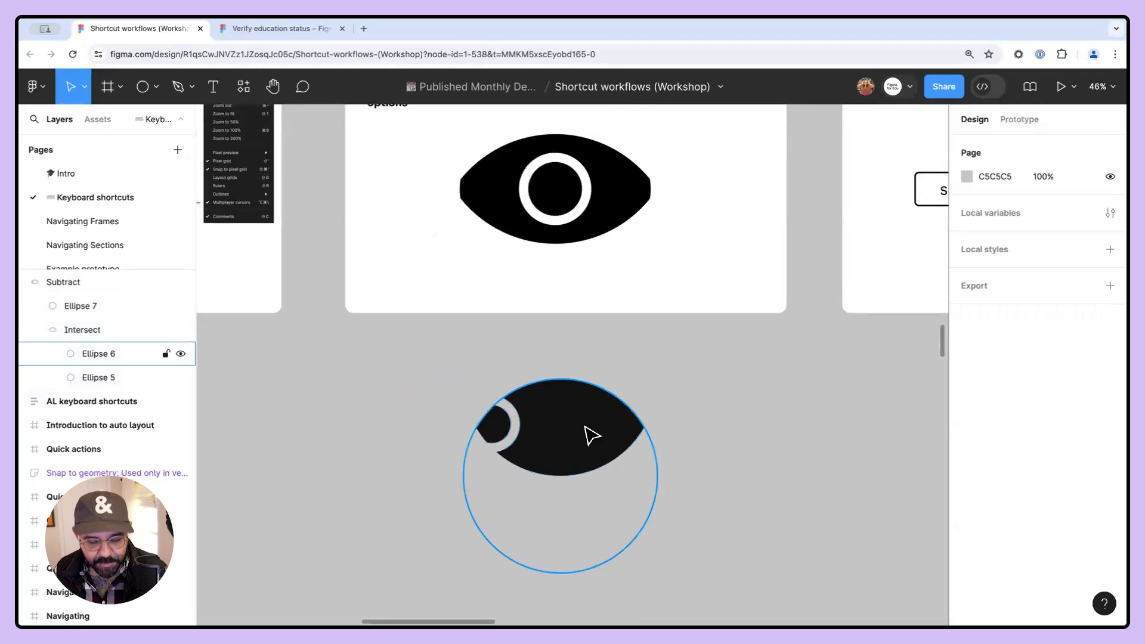
- Toggle outline mode on and off, then check the Show outlines shortcut in the Outlines view options
{"action": "key", "text": "super+y"}
{"action": "key", "text": "super+y"}
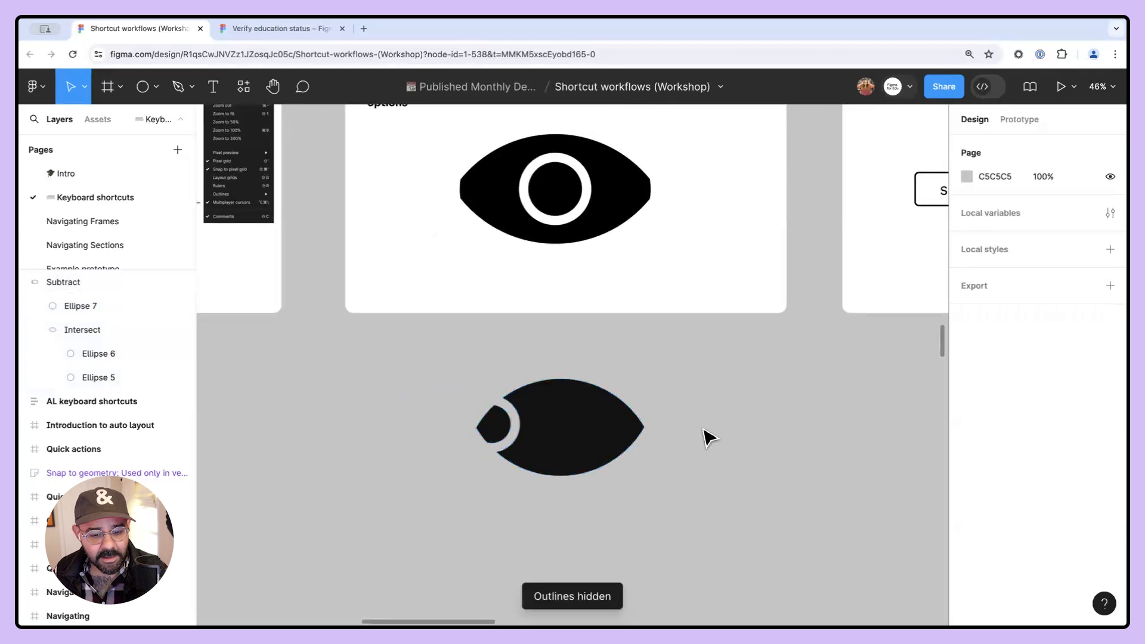
{"action": "left_click", "coordinate": [1100, 86]}
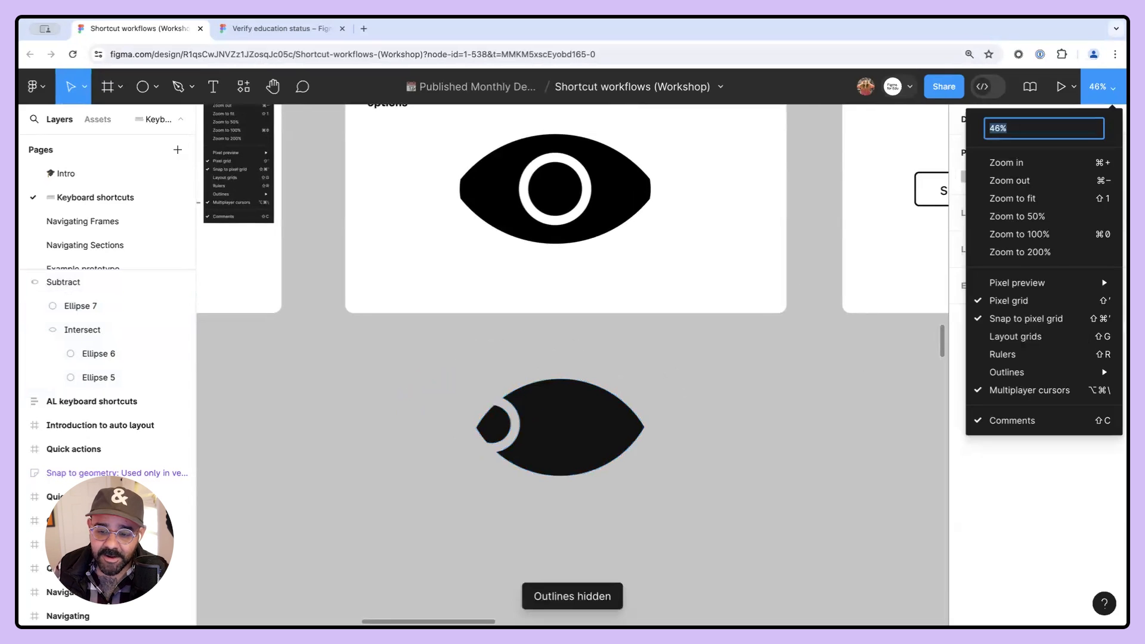
{"action": "mouse_move", "coordinate": [1078, 375]}
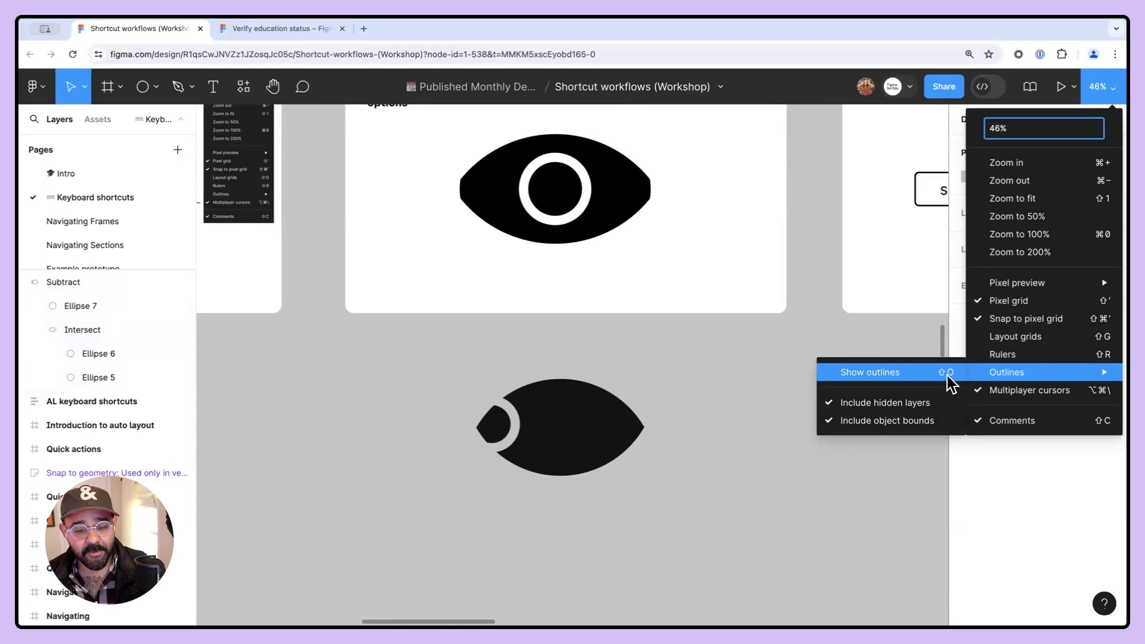
- Disable the Use old shortcuts for outlines preference
{"action": "left_click", "coordinate": [42, 87]}
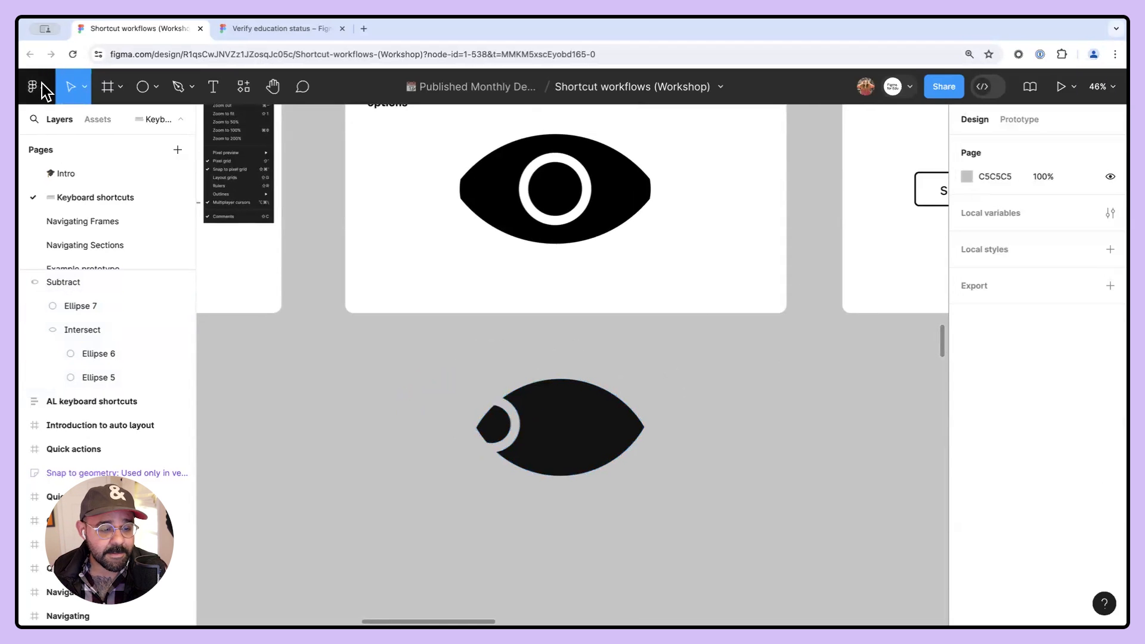
{"action": "left_click", "coordinate": [42, 88]}
{"action": "mouse_move", "coordinate": [91, 360]}
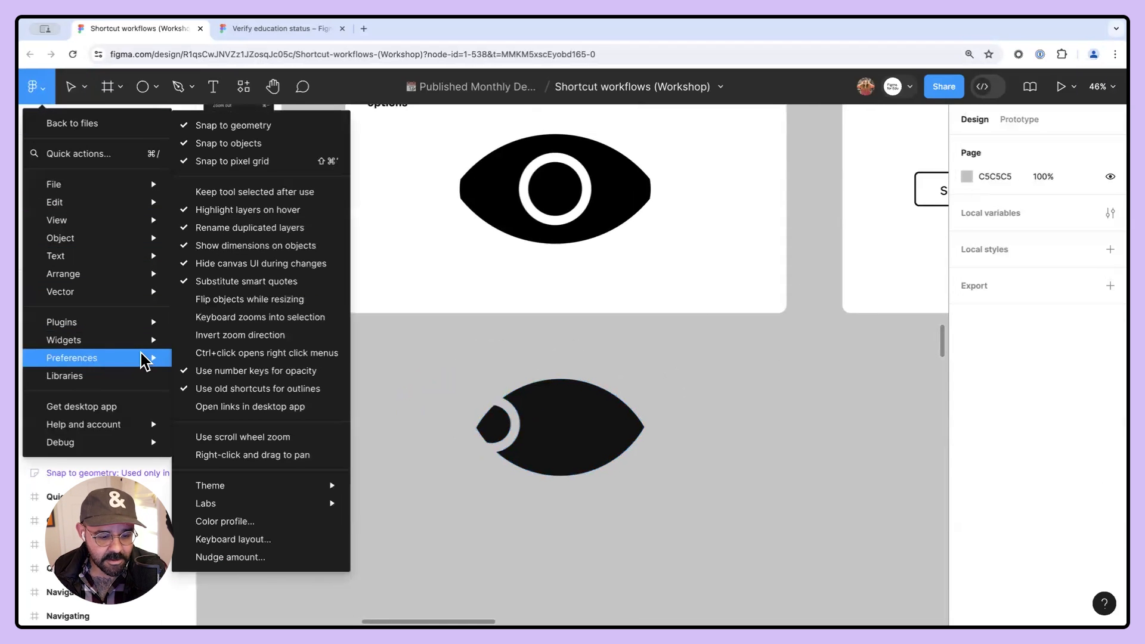
{"action": "left_click", "coordinate": [210, 396]}
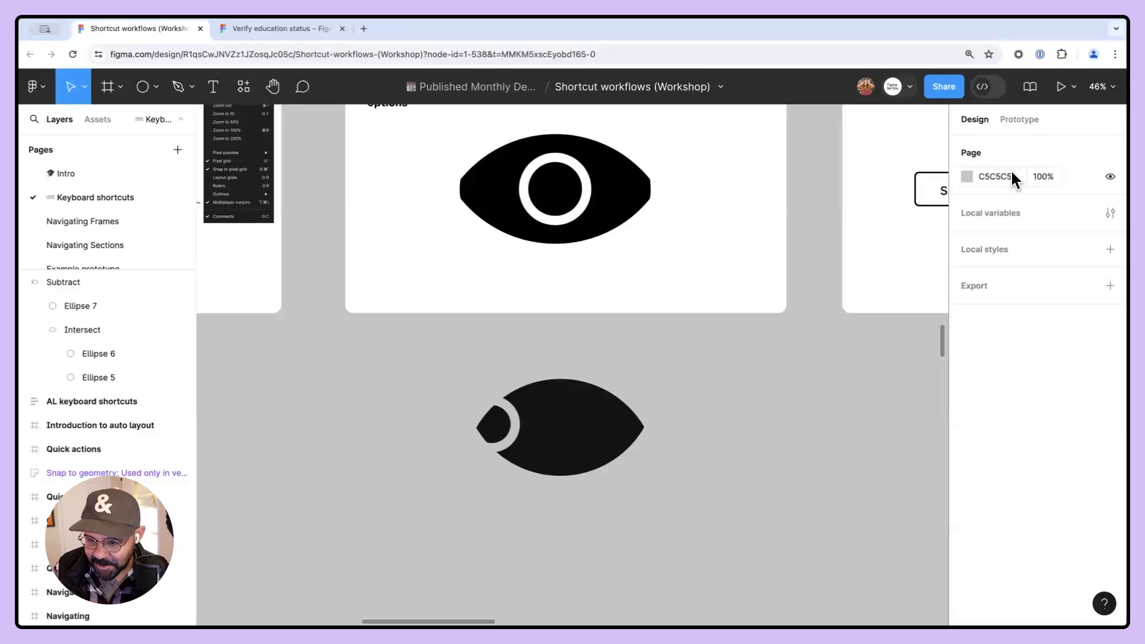
- Check the updated Show outlines shortcut in the Outlines view options
{"action": "left_click", "coordinate": [1101, 87]}
{"action": "mouse_move", "coordinate": [1041, 375]}
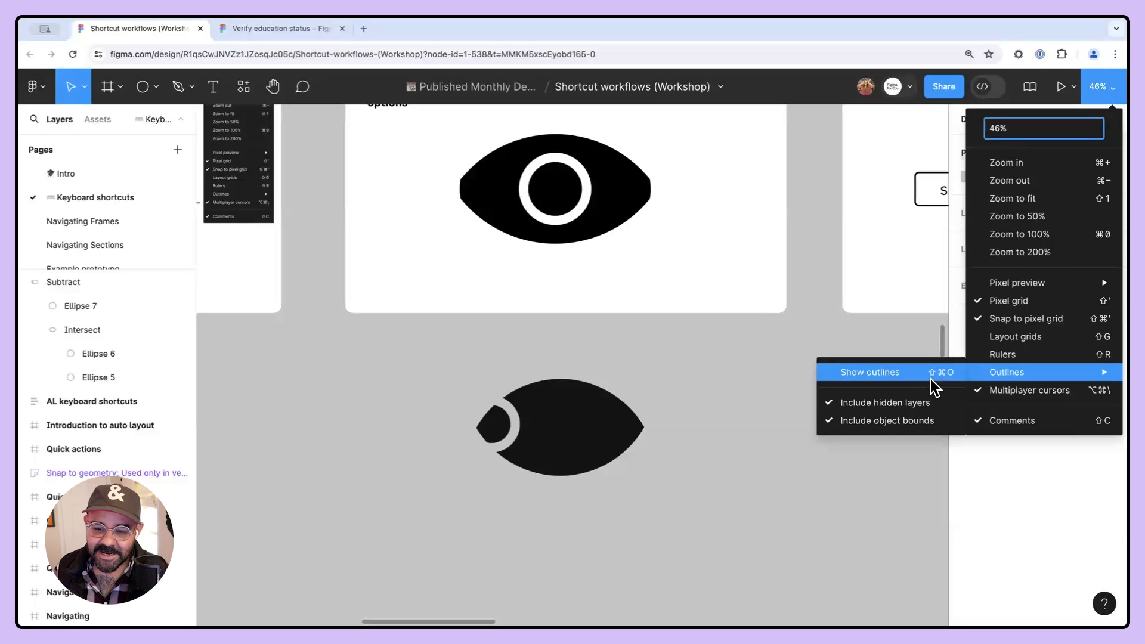
{"action": "left_click", "coordinate": [672, 376]}
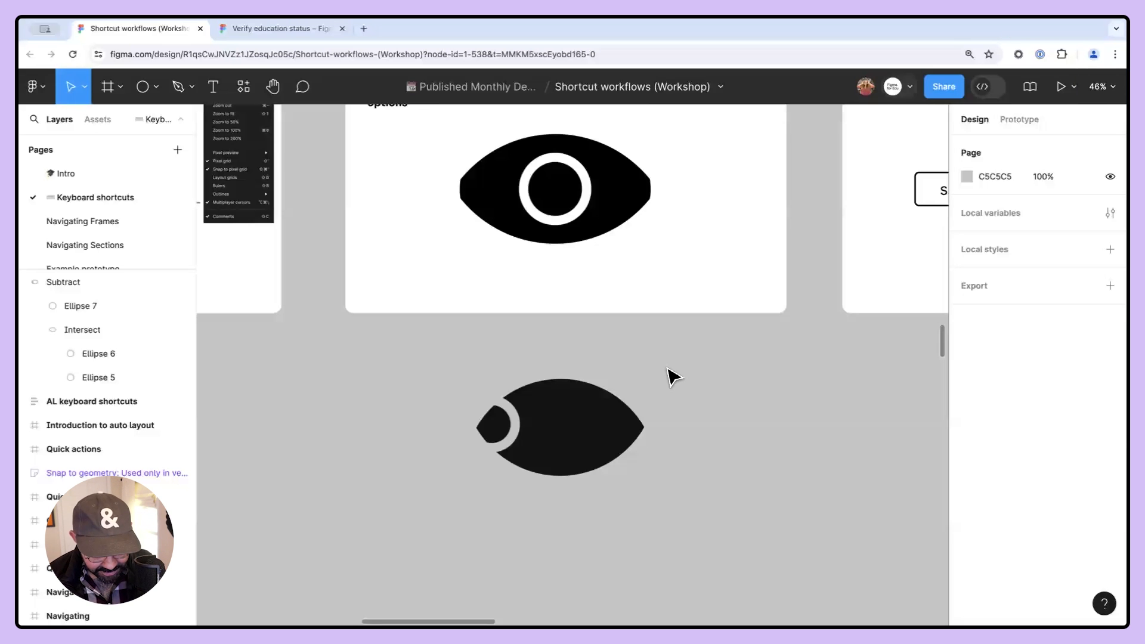
- Try the new outline shortcut twice, dismissing the Okta popup that opens each time
{"action": "key", "text": "shift+super+o"}
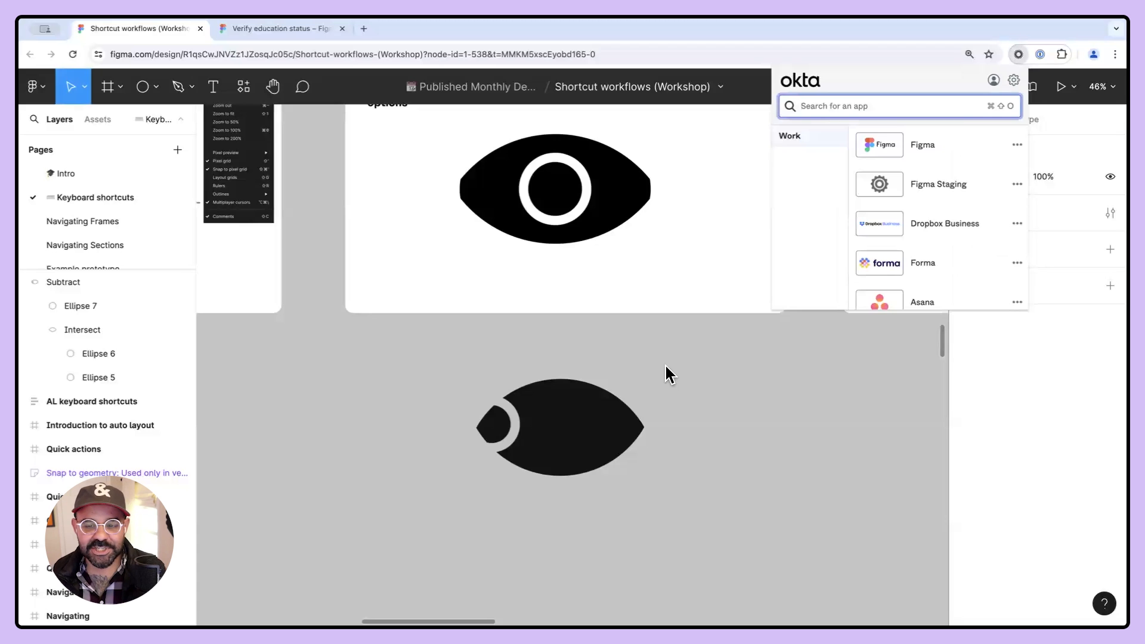
{"action": "left_click", "coordinate": [667, 369]}
{"action": "key", "text": "shift+super+o"}
{"action": "left_click", "coordinate": [748, 371]}
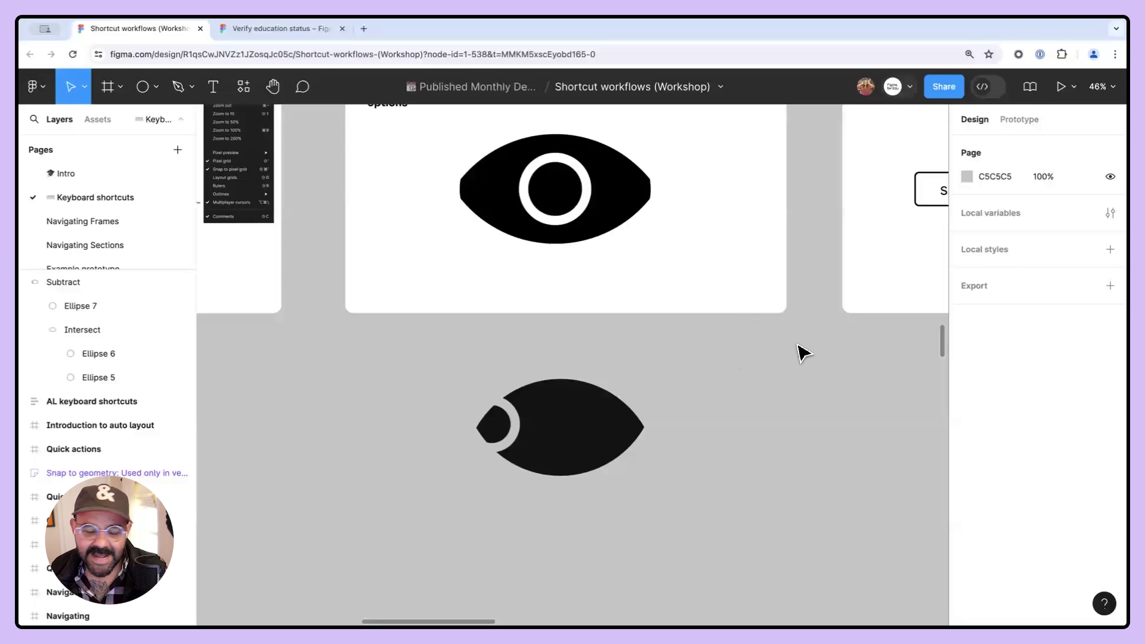
- Toggle outline mode on and off with the old shortcut
{"action": "key", "text": "super+y"}
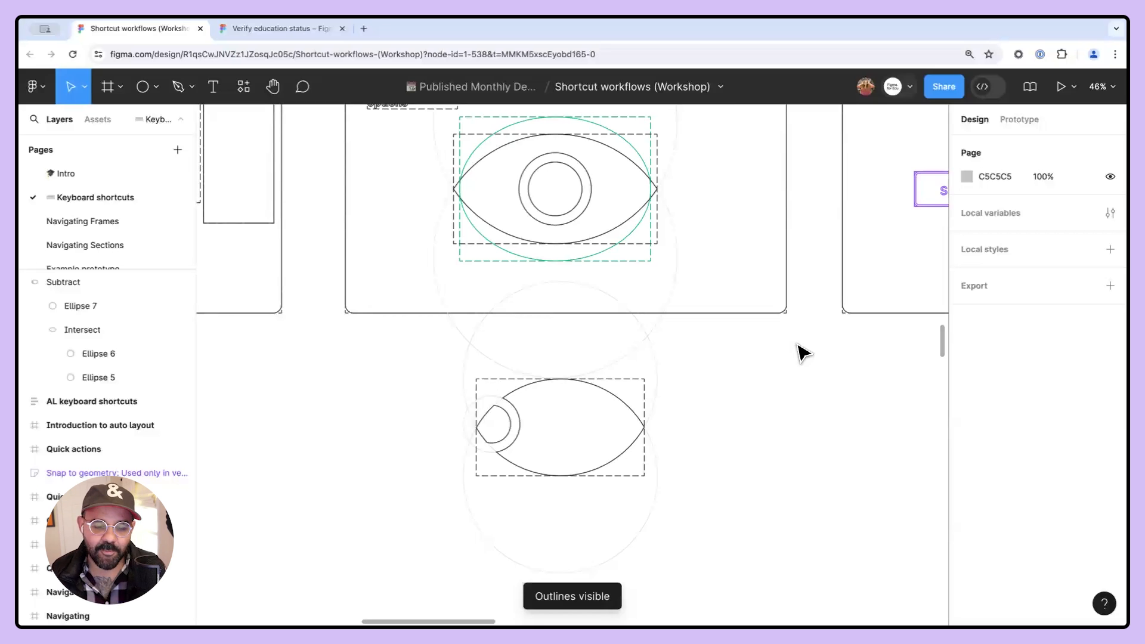
{"action": "key", "text": "super+y"}
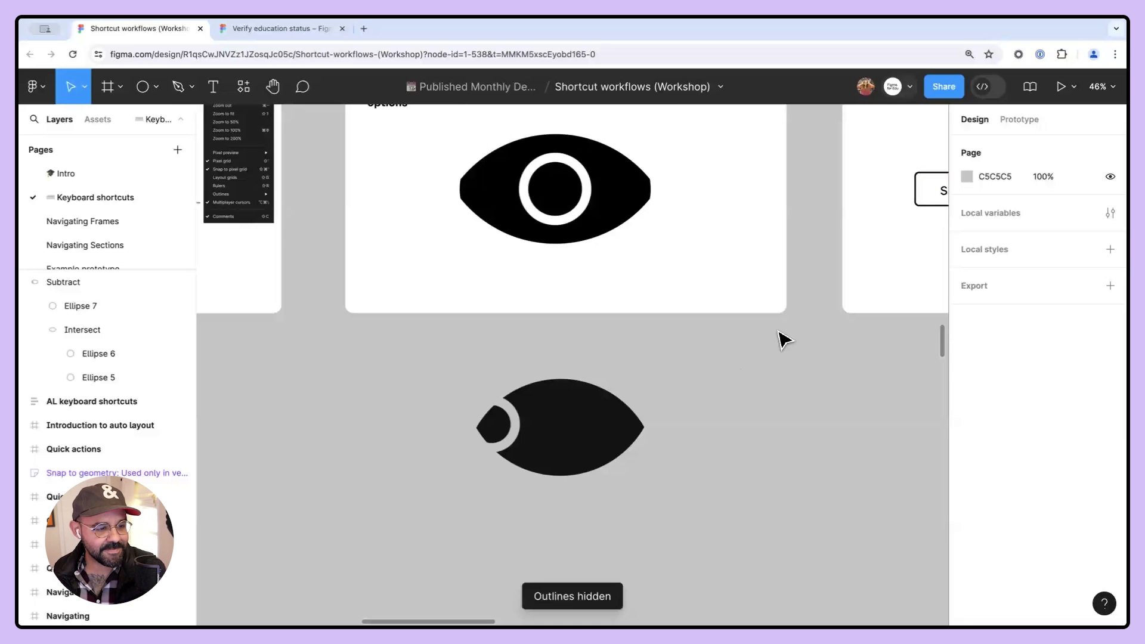
{"action": "left_click", "coordinate": [1097, 87]}
{"action": "left_click", "coordinate": [1097, 87]}
- Re-enable the Use old shortcuts for outlines preference
{"action": "left_click_drag", "start_coordinate": [944, 268], "coordinate": [834, 345]}
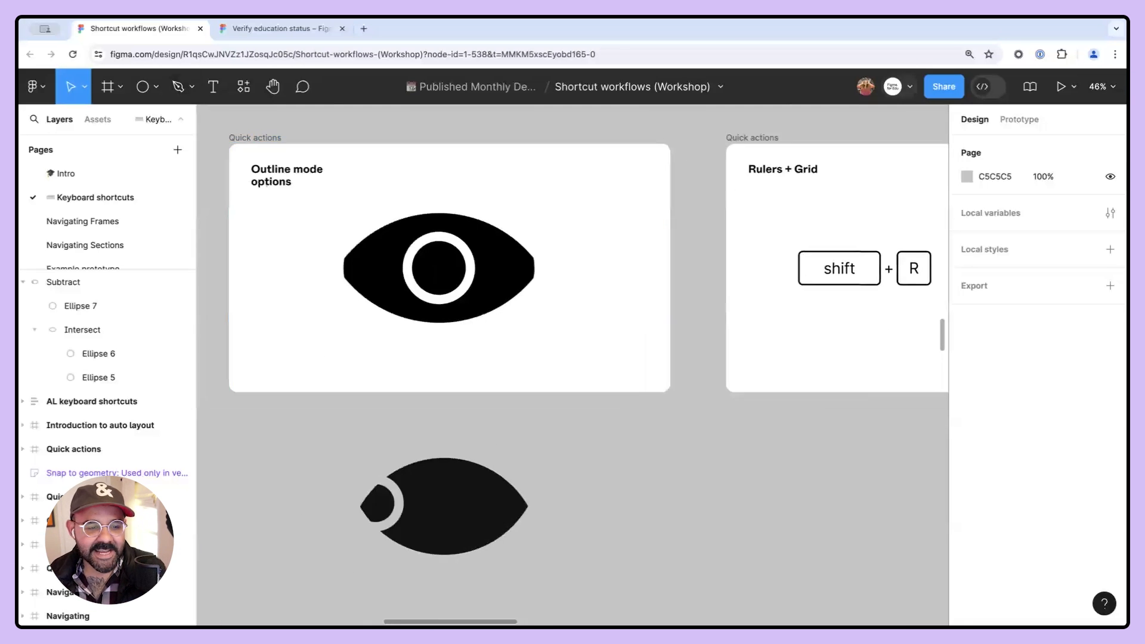
{"action": "left_click", "coordinate": [34, 87]}
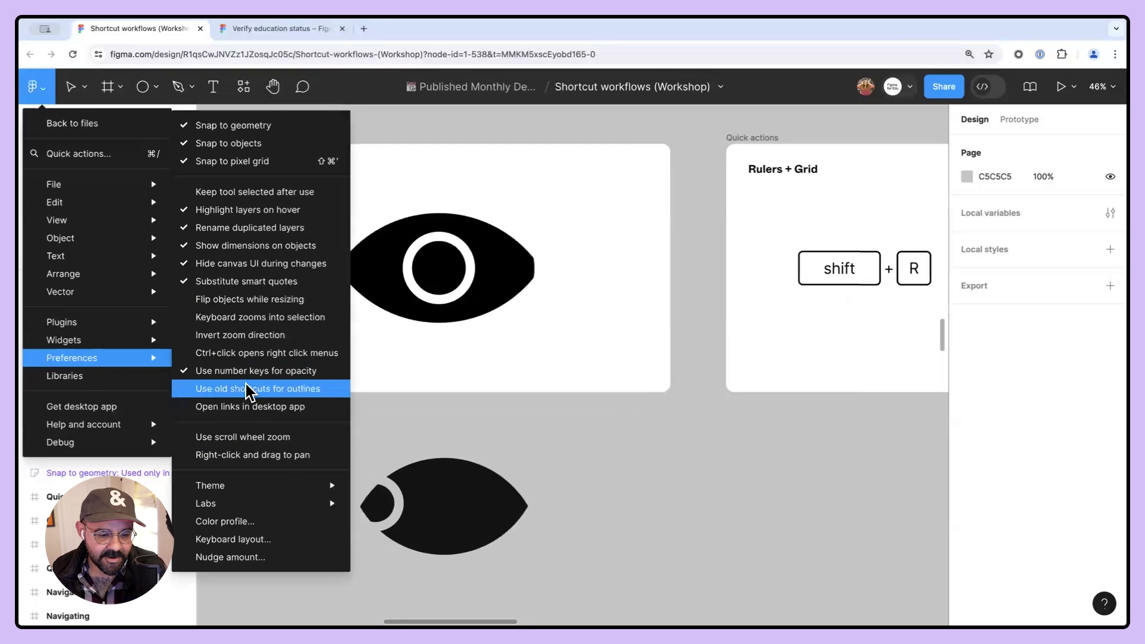
{"action": "left_click", "coordinate": [251, 388]}
- Move to the Rulers + Grid frame and show the rulers
{"action": "left_click", "coordinate": [1100, 86]}
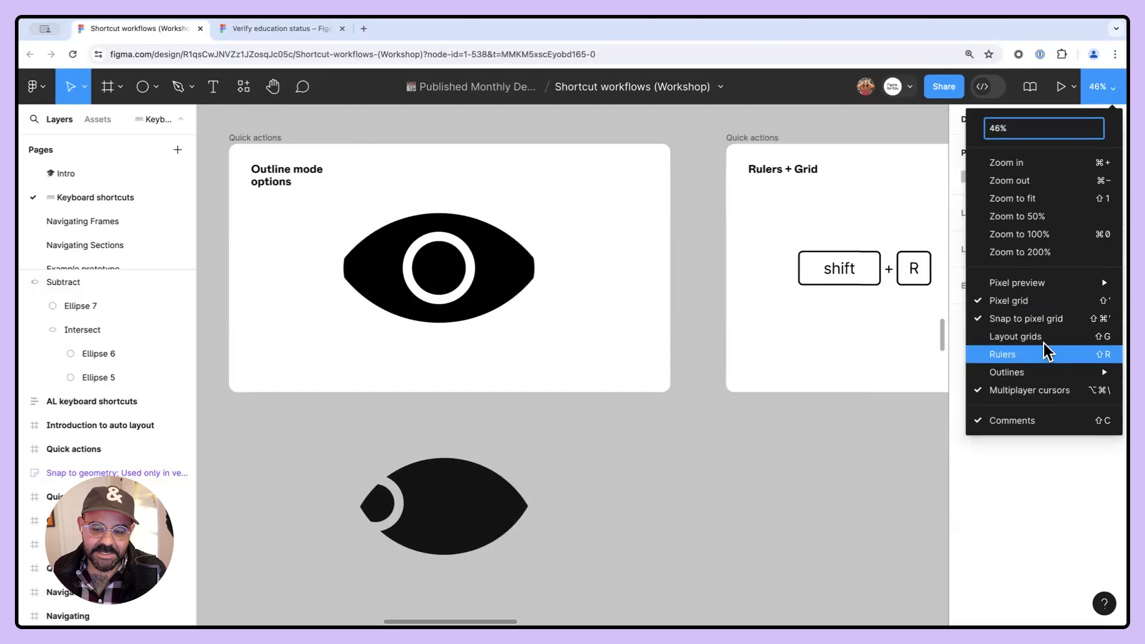
{"action": "left_click", "coordinate": [747, 465]}
{"action": "left_click_drag", "start_coordinate": [860, 448], "coordinate": [452, 462]}
{"action": "scroll", "coordinate": [470, 304], "scroll_direction": "up", "scroll_amount": 3}
{"action": "left_click_drag", "start_coordinate": [473, 309], "coordinate": [490, 391]}
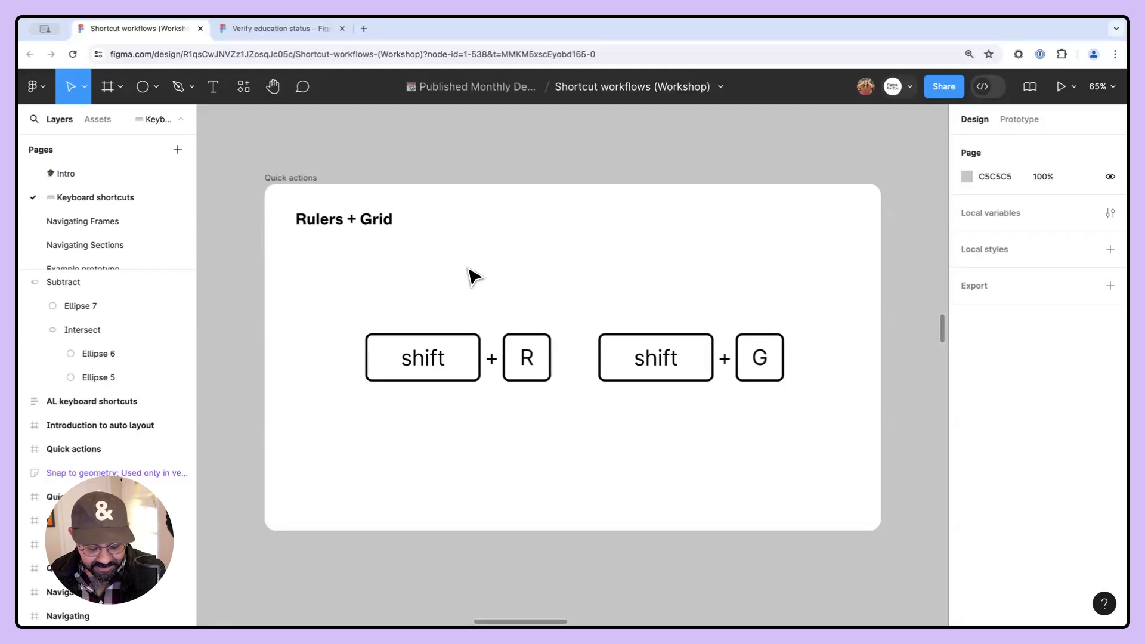
{"action": "key", "text": "shift+r"}
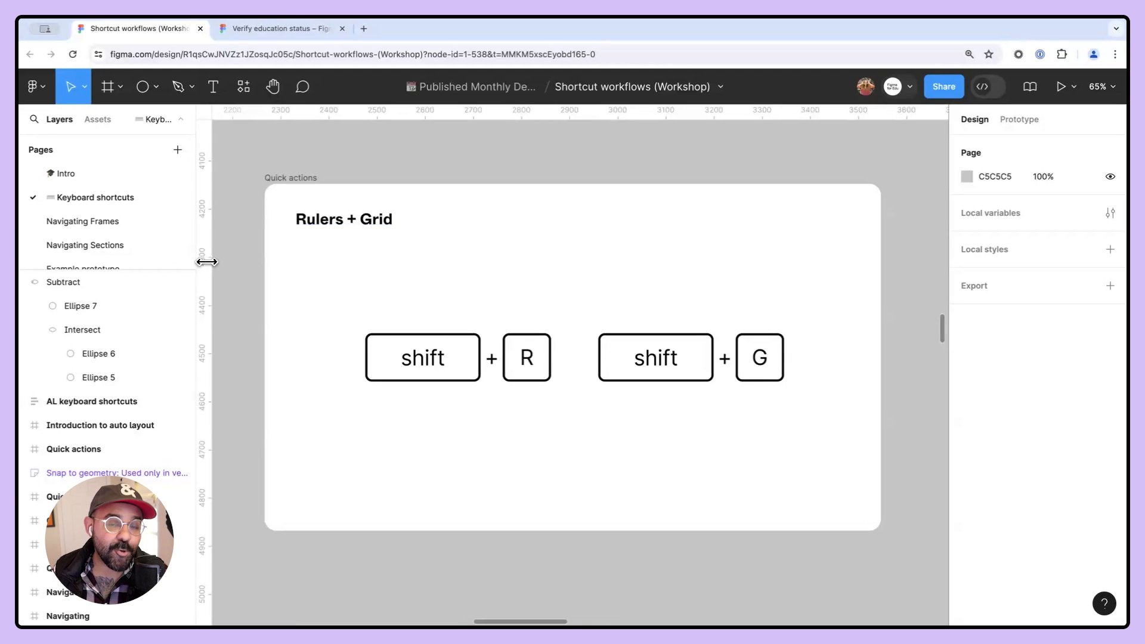
- Drag a vertical guide at 64 and a horizontal guide at 84 into the frame, then hide and show the rulers
{"action": "left_click_drag", "start_coordinate": [206, 261], "coordinate": [231, 267]}
{"action": "left_click_drag", "start_coordinate": [231, 177], "coordinate": [252, 259]}
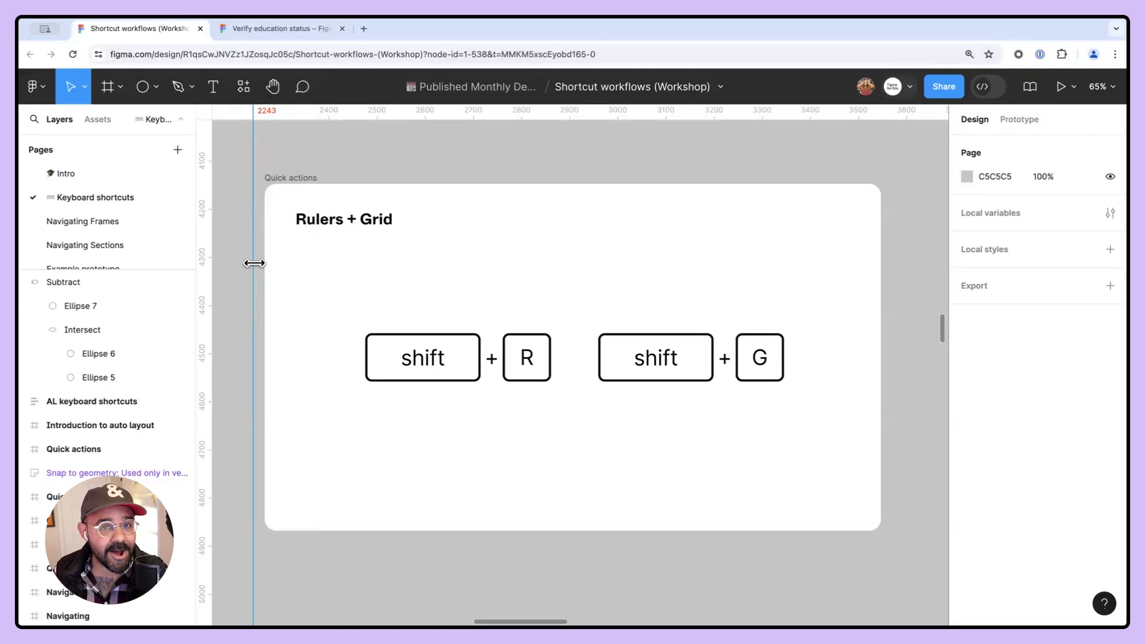
{"action": "left_click_drag", "start_coordinate": [252, 262], "coordinate": [295, 271]}
{"action": "left_click_drag", "start_coordinate": [364, 110], "coordinate": [365, 224]}
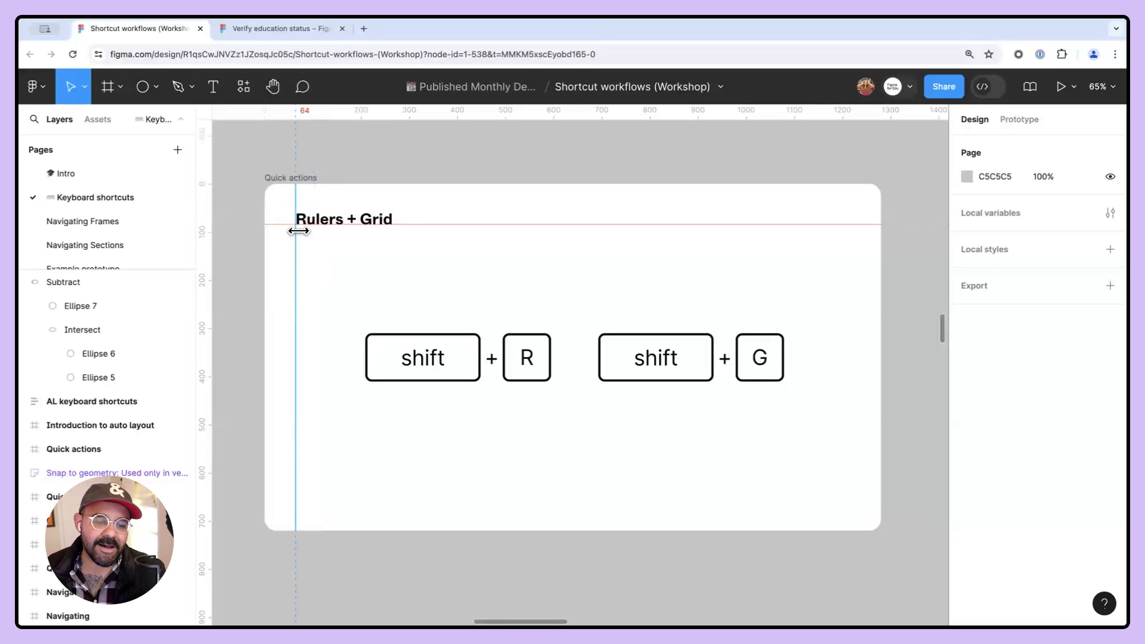
{"action": "left_click", "coordinate": [463, 160]}
{"action": "key", "text": "shift+r"}
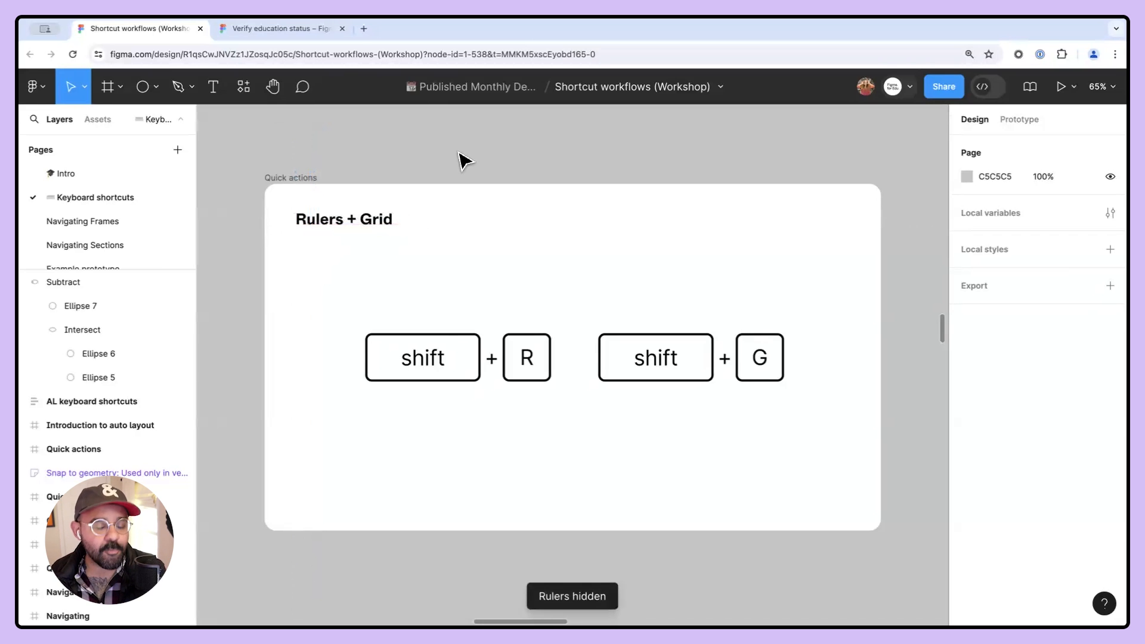
{"action": "key", "text": "shift+r"}
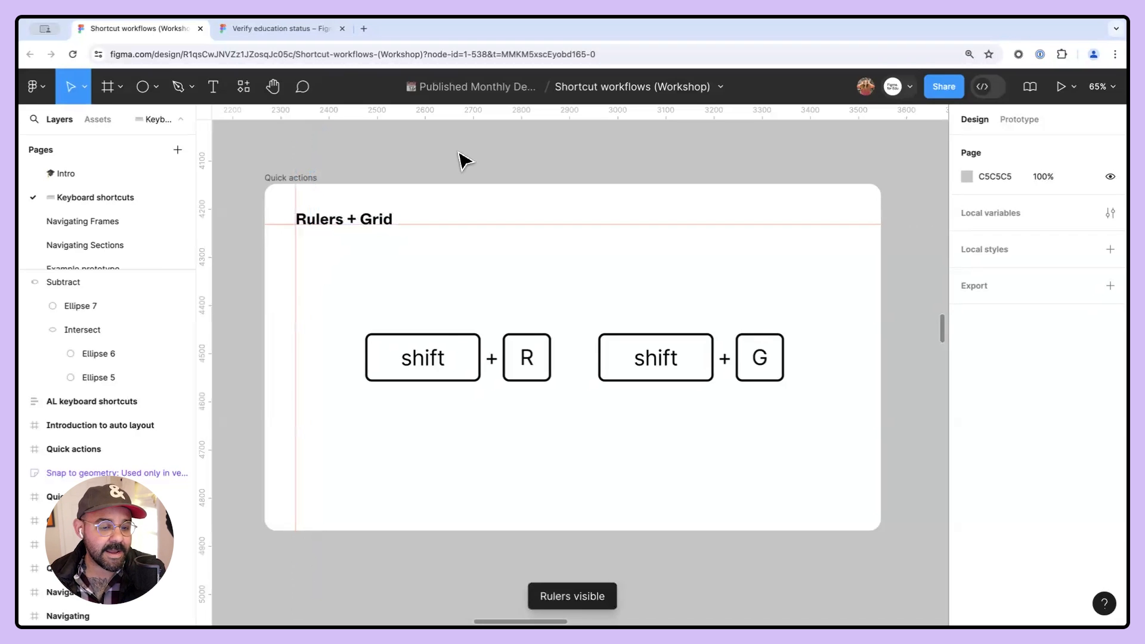
- Remove the horizontal guide and the vertical guide from the frame
{"action": "right_click", "coordinate": [459, 224]}
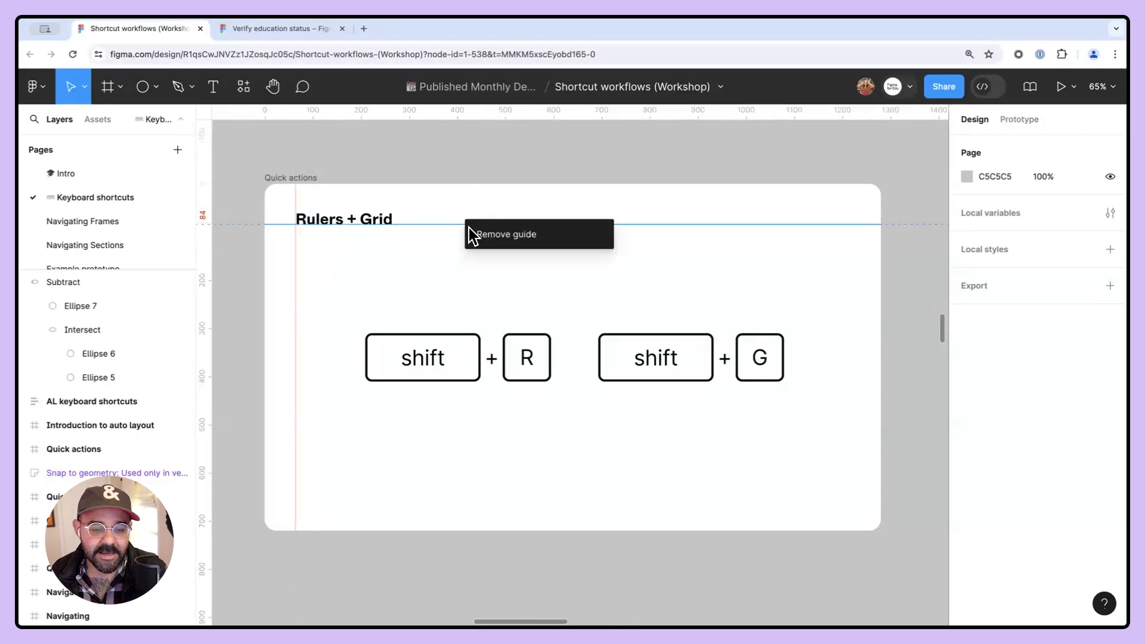
{"action": "left_click", "coordinate": [491, 234]}
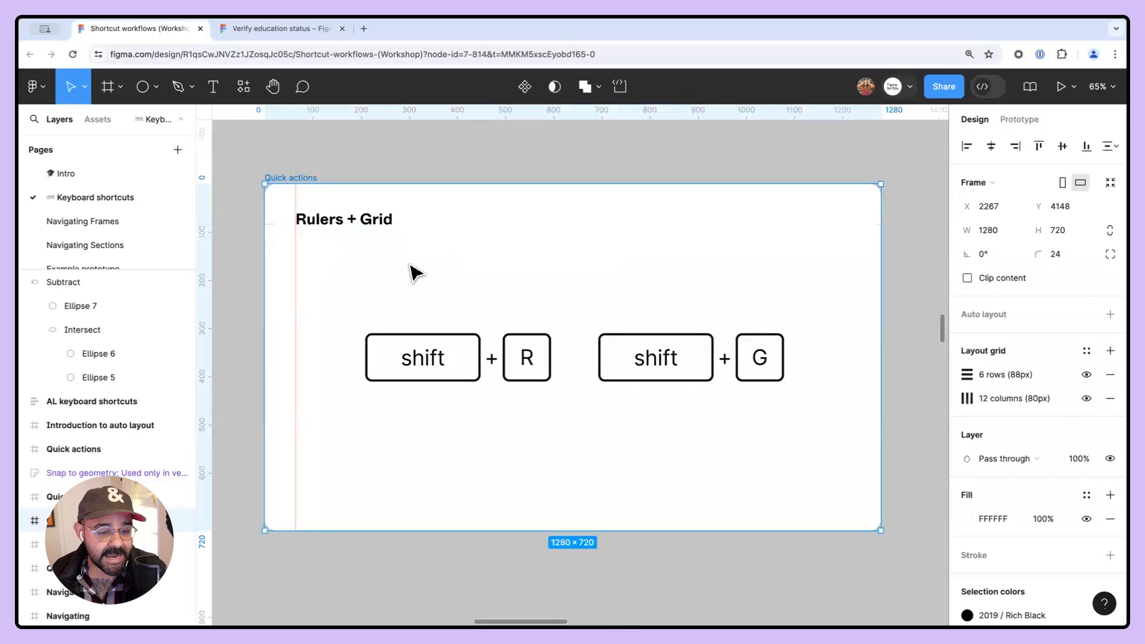
{"action": "right_click", "coordinate": [296, 294]}
{"action": "left_click", "coordinate": [332, 301]}
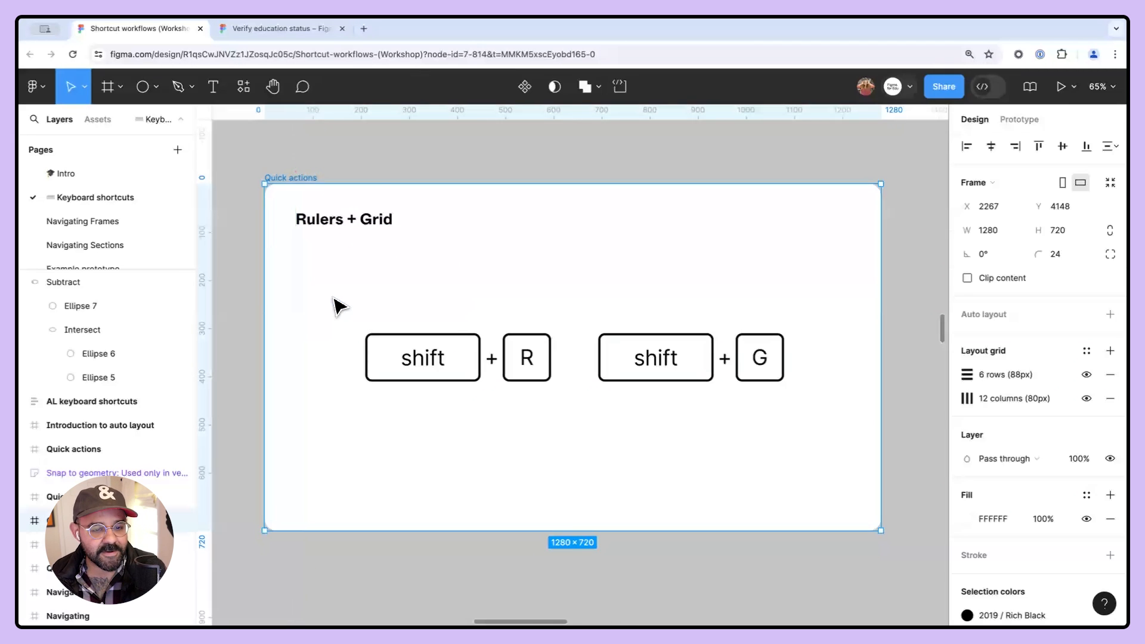
- Add a horizontal guide at 92 and a vertical guide at about 64 in the frame
{"action": "left_click_drag", "start_coordinate": [407, 116], "coordinate": [419, 228]}
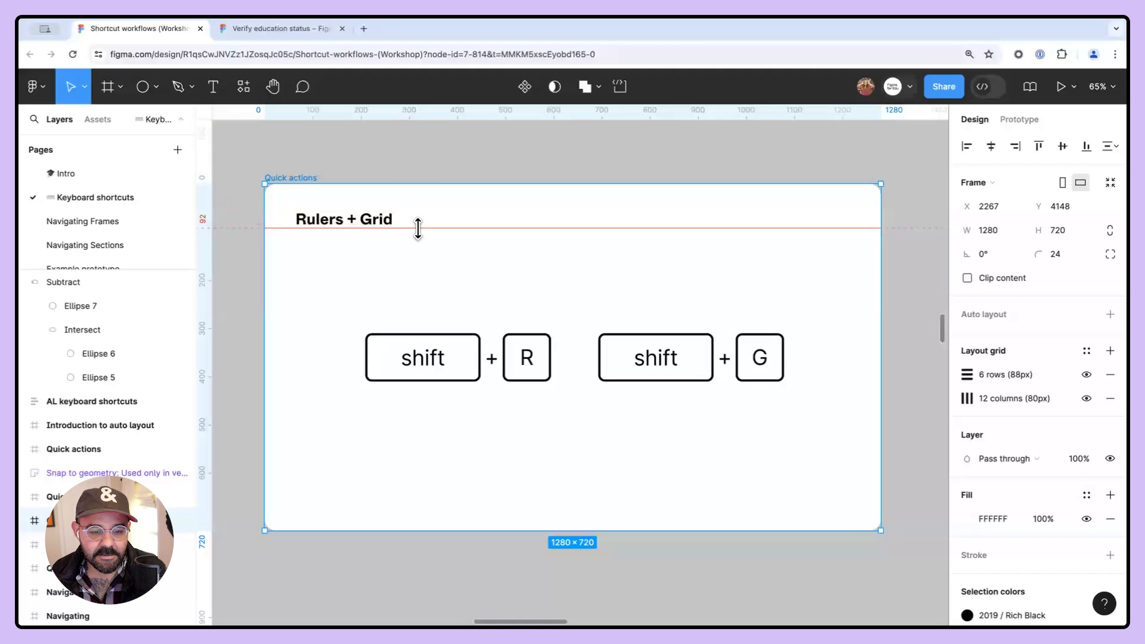
{"action": "left_click_drag", "start_coordinate": [198, 281], "coordinate": [295, 289]}
- Remove all vertical guides from the frame
{"action": "right_click", "coordinate": [500, 113]}
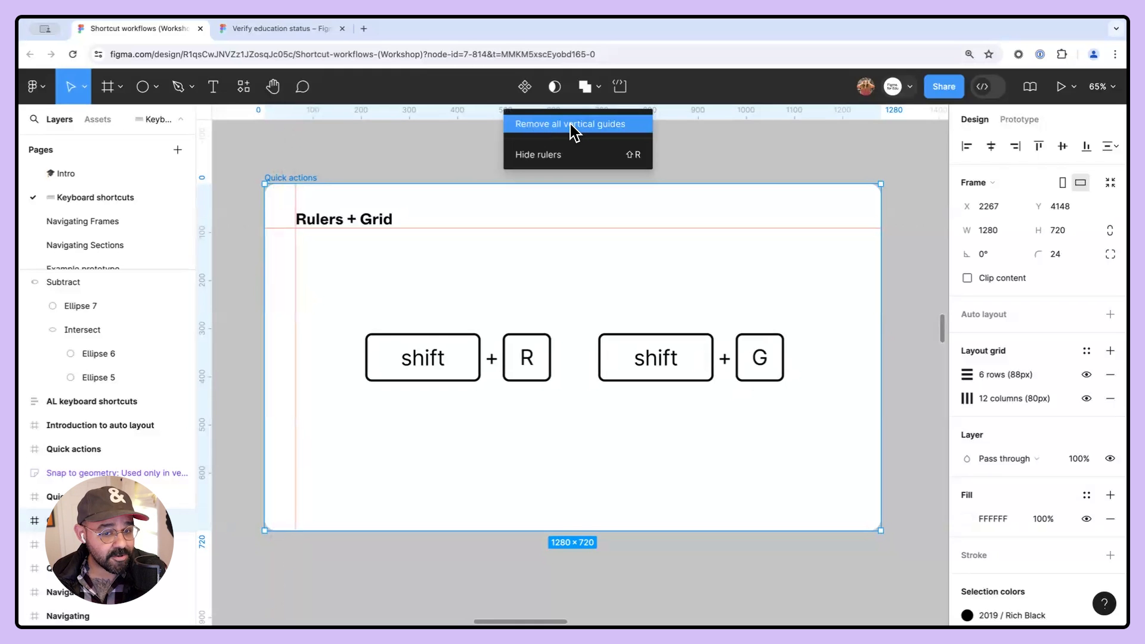
{"action": "left_click", "coordinate": [213, 203]}
{"action": "right_click", "coordinate": [206, 228]}
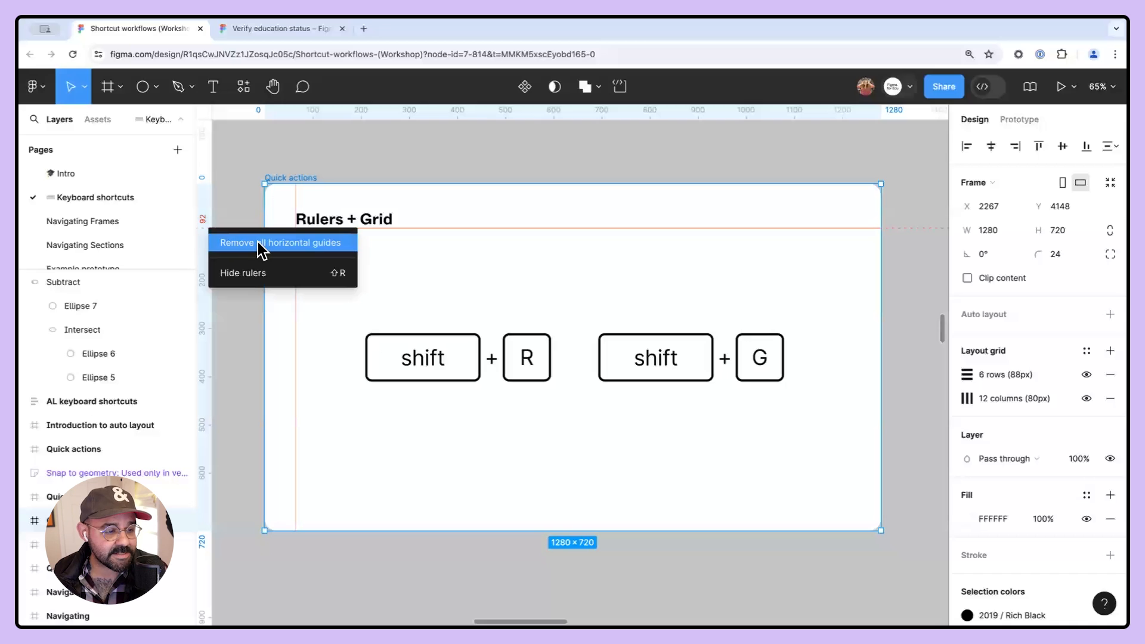
{"action": "left_click", "coordinate": [421, 121]}
{"action": "right_click", "coordinate": [425, 111]}
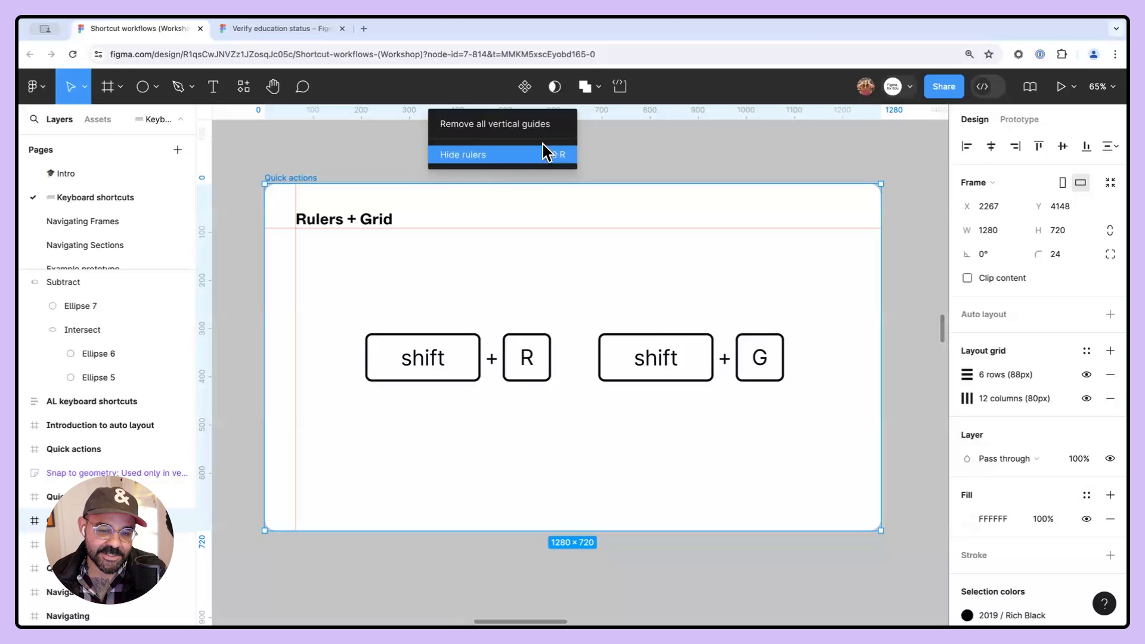
{"action": "left_click", "coordinate": [535, 127]}
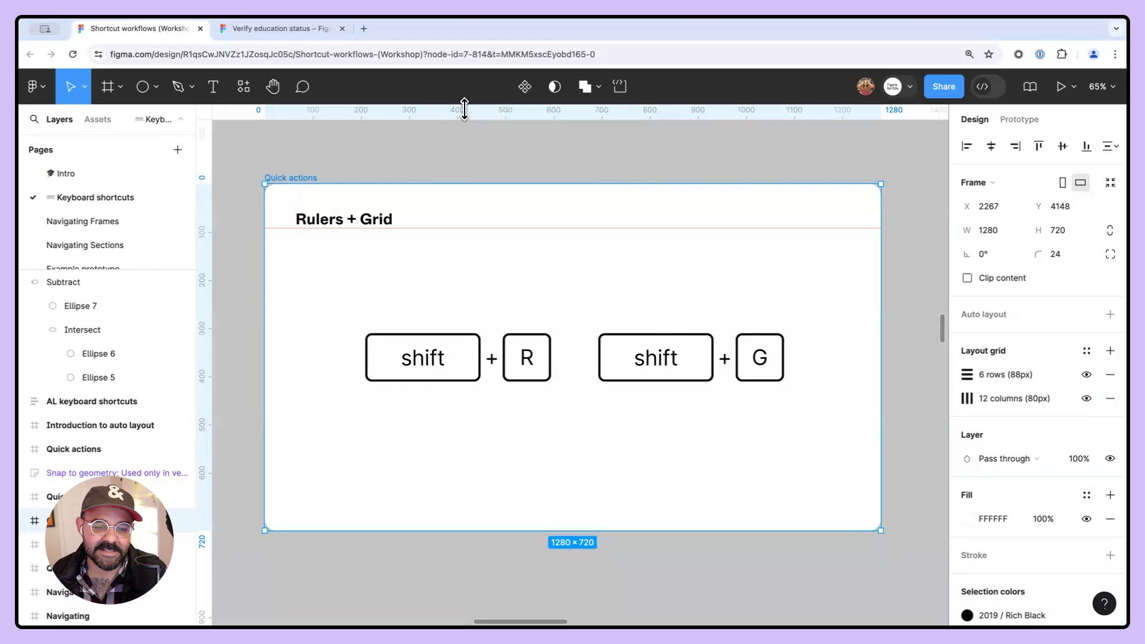
- Remove the horizontal guide from the frame and toggle the layout grids off and back on
{"action": "right_click", "coordinate": [214, 225]}
{"action": "left_click", "coordinate": [237, 233]}
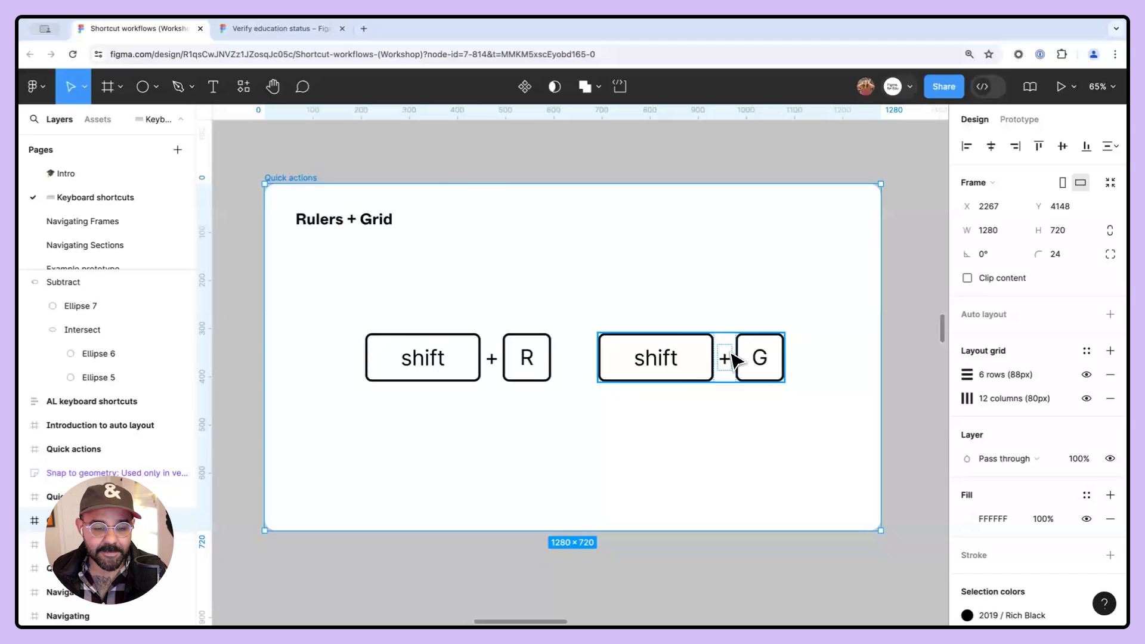
{"action": "key", "text": "ctrl+shift+4"}
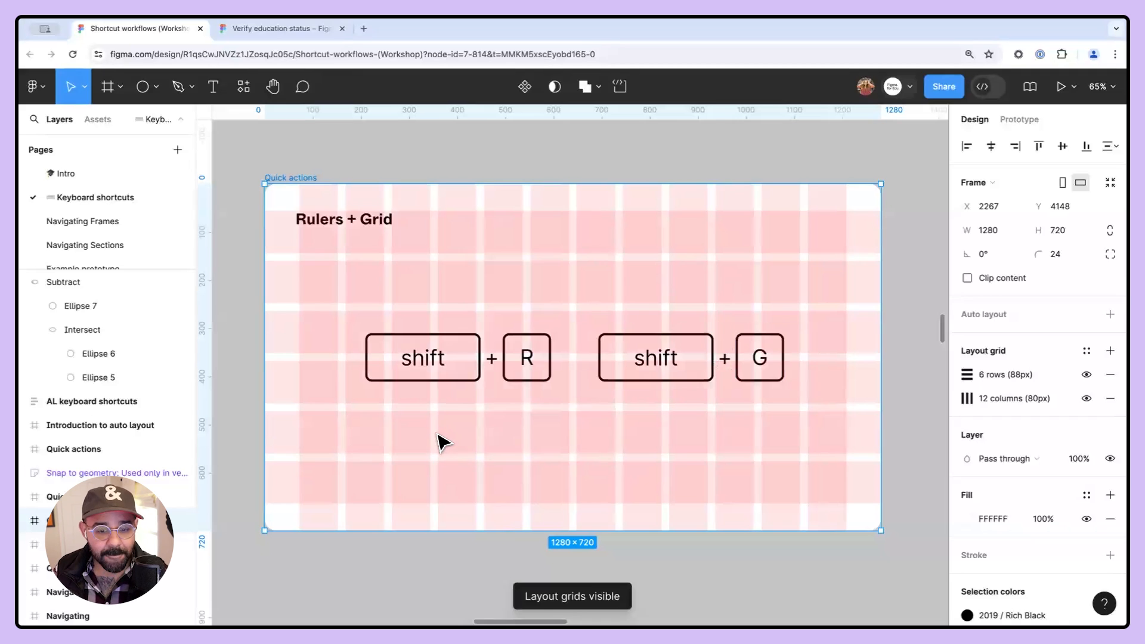
{"action": "key", "text": "shift+g"}
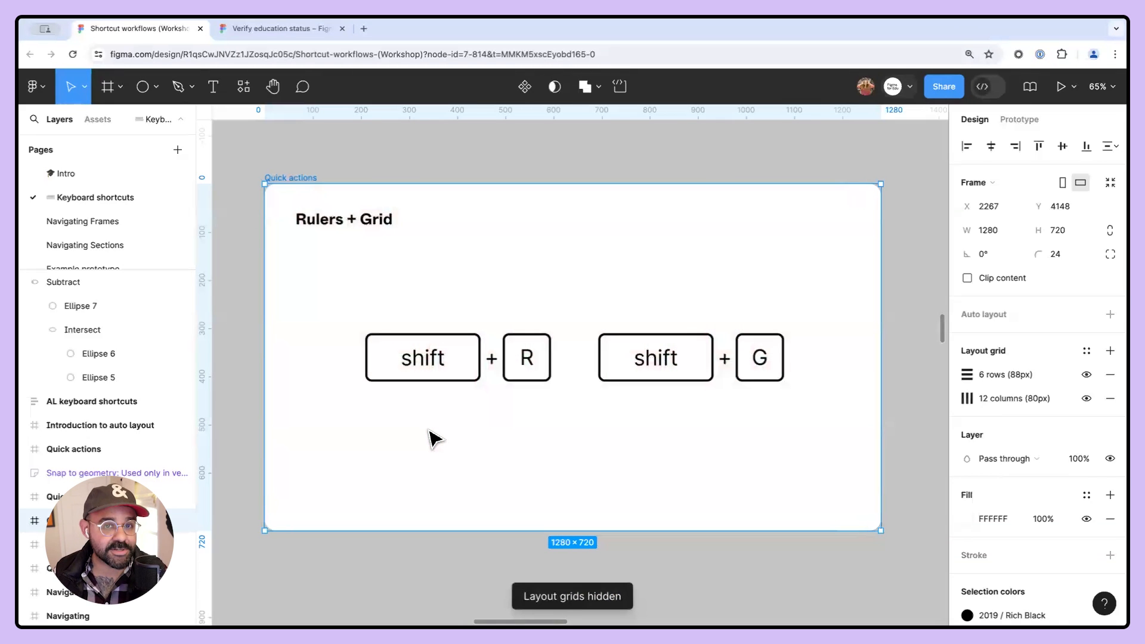
{"action": "key", "text": "shift+g"}
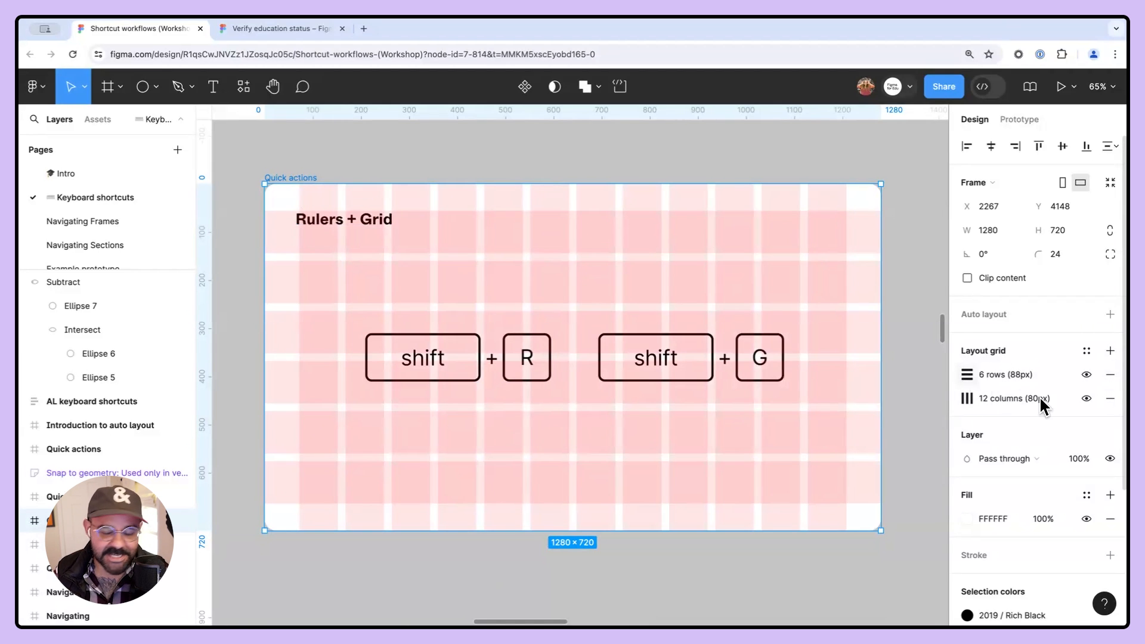
- Remove the rows and columns layout grids, then add a new default layout grid
{"action": "left_click", "coordinate": [1109, 398]}
{"action": "left_click", "coordinate": [1108, 374]}
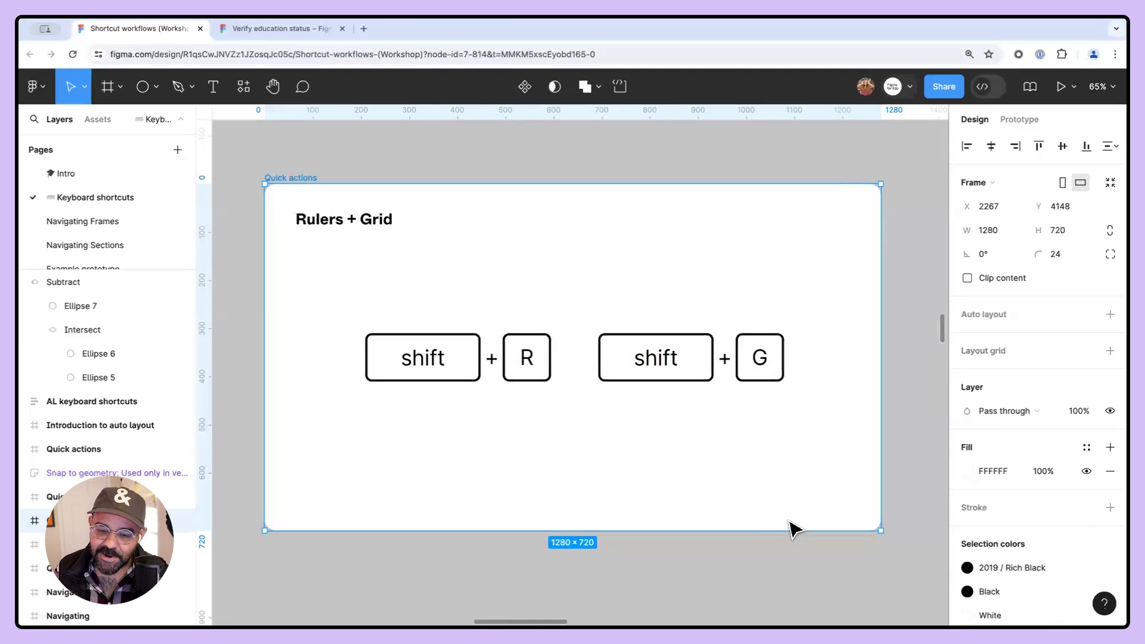
{"action": "key", "text": "shift+g"}
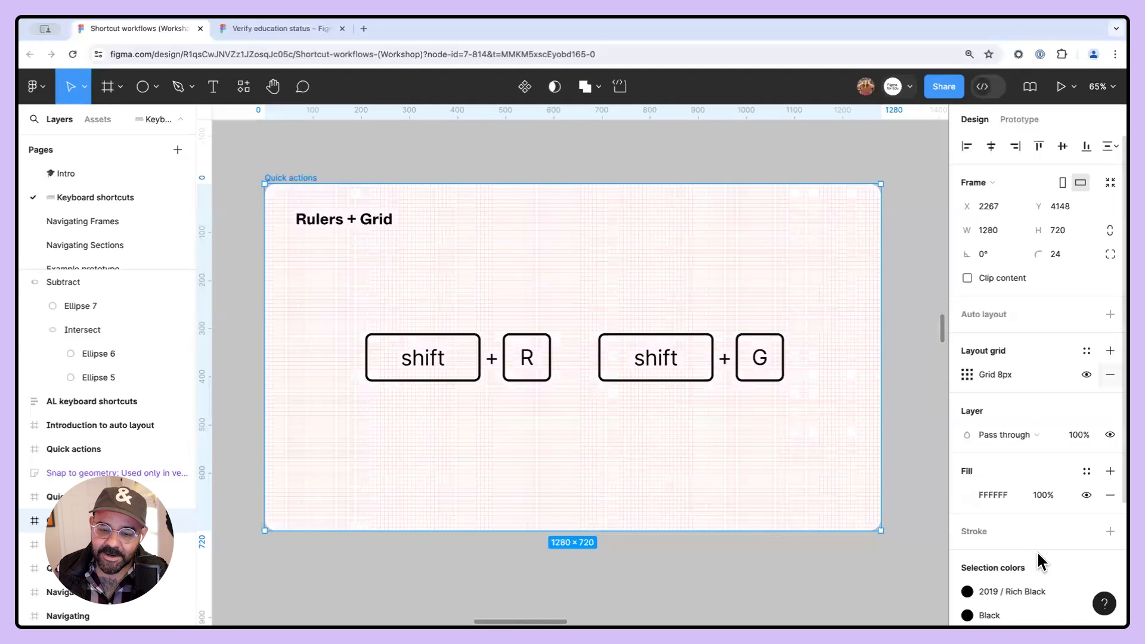
- Set the layout grid size to 48 px, then switch the grid type to Columns
{"action": "left_click", "coordinate": [966, 375]}
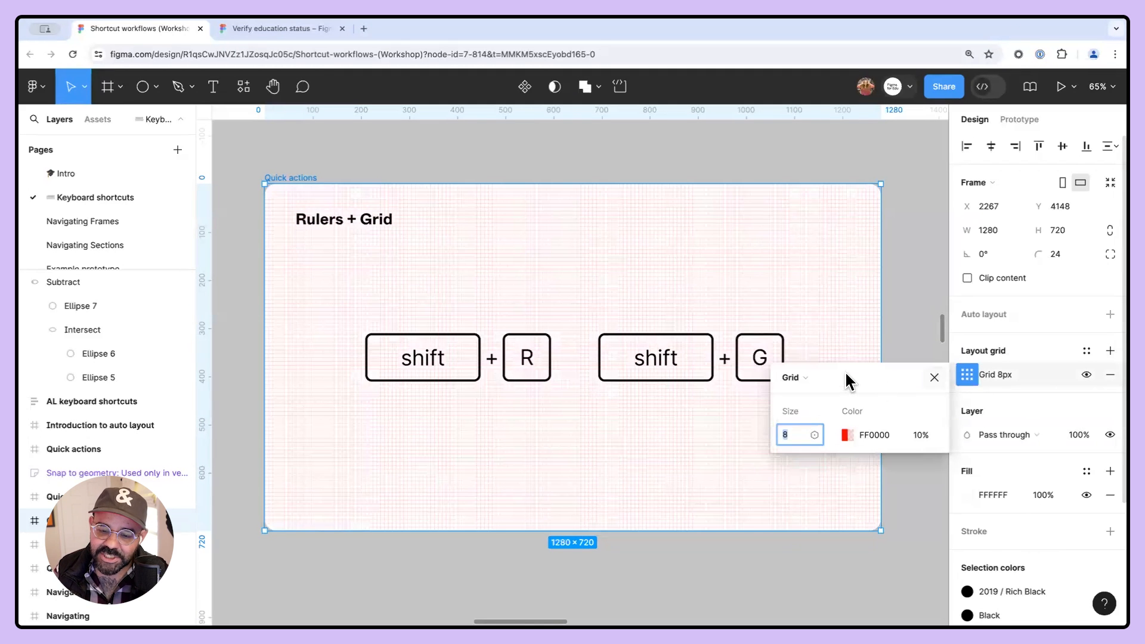
{"action": "left_click", "coordinate": [821, 375]}
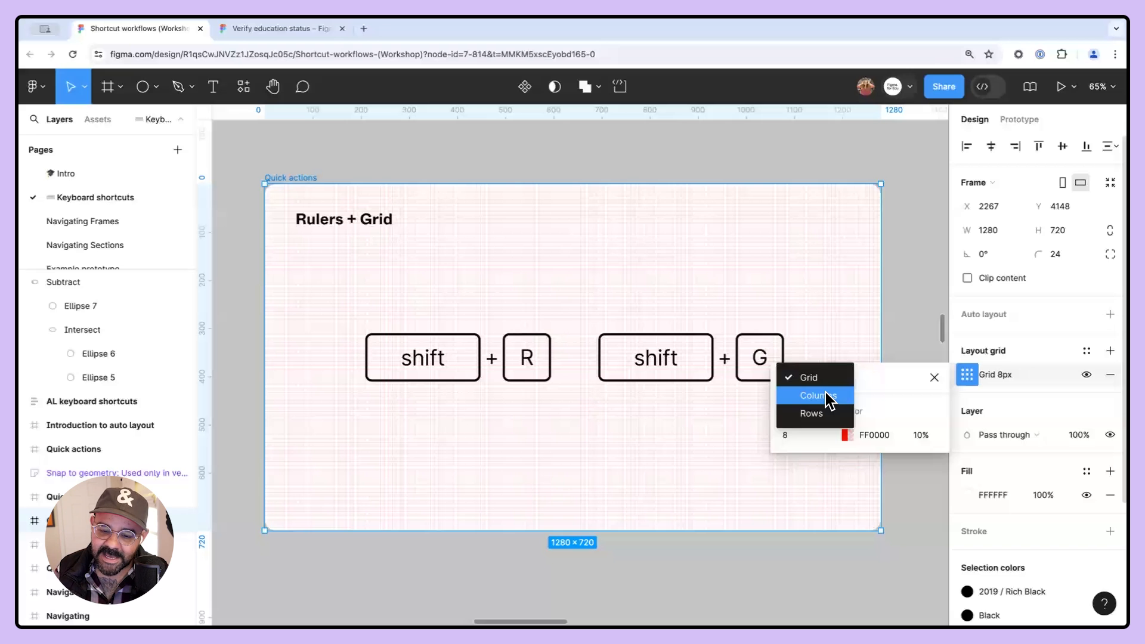
{"action": "left_click", "coordinate": [959, 409]}
{"action": "type", "text": "48"}
{"action": "key", "text": "Return"}
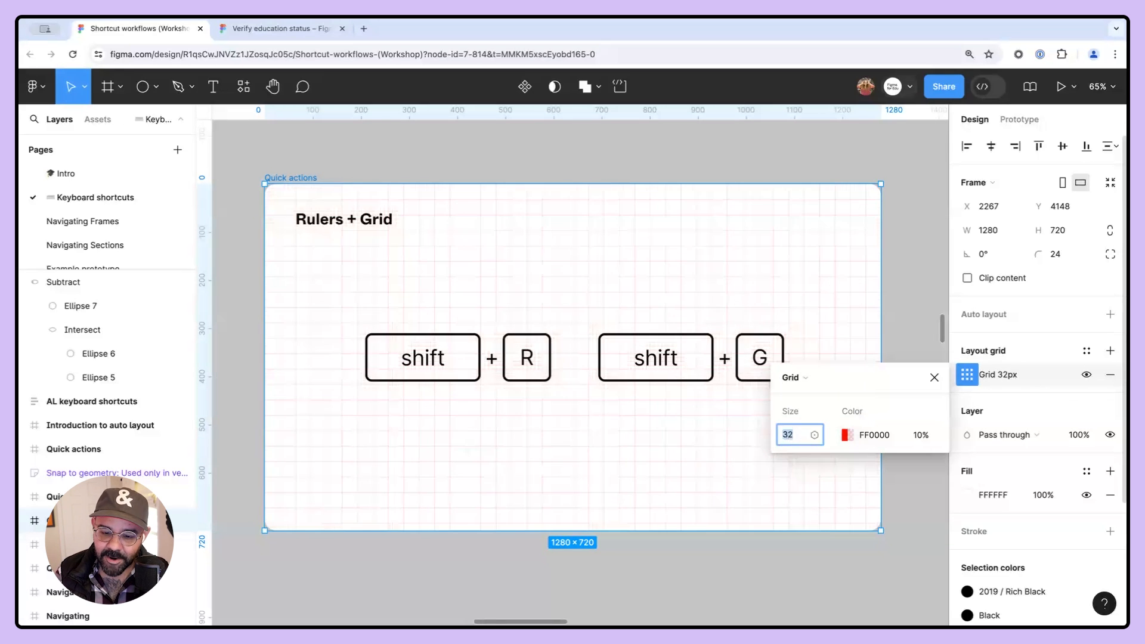
{"action": "left_click", "coordinate": [800, 378]}
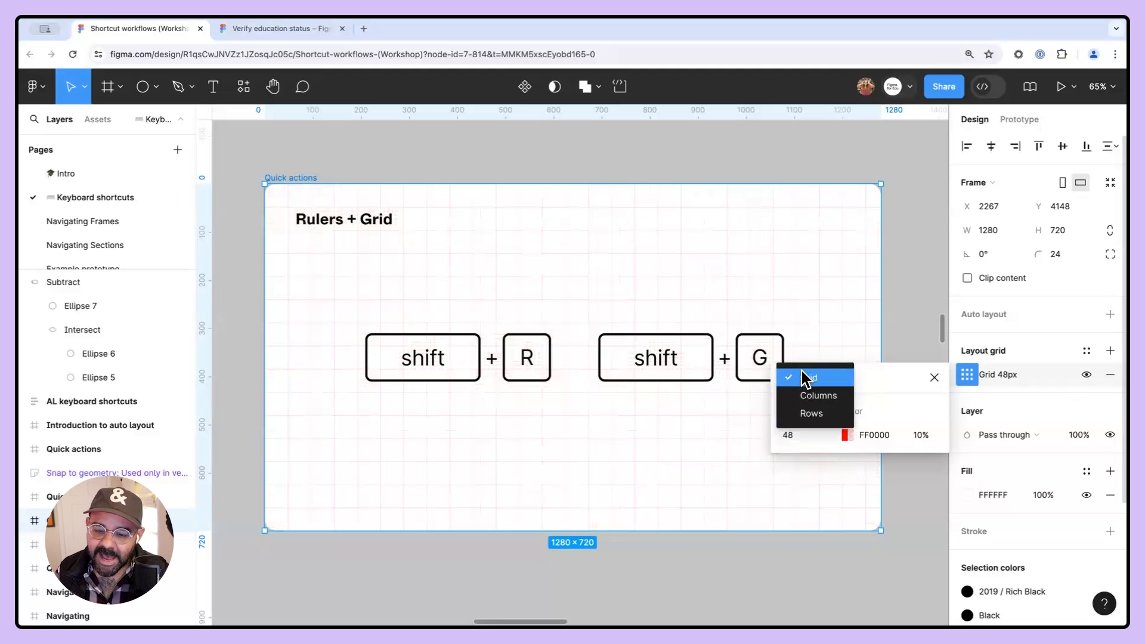
{"action": "left_click", "coordinate": [832, 400]}
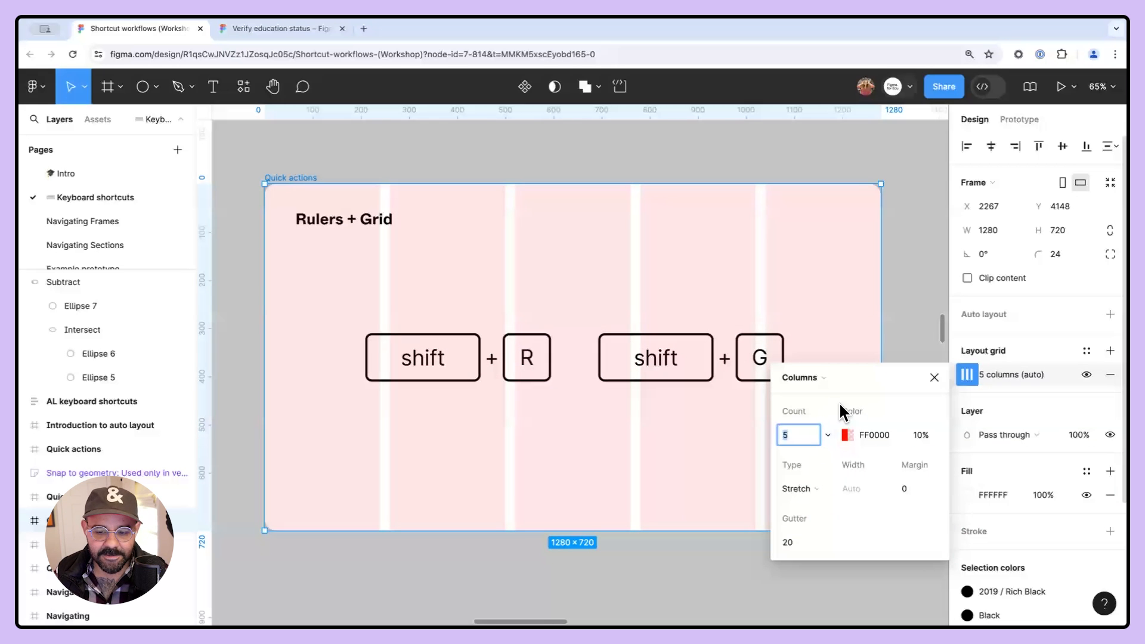
{"action": "left_click", "coordinate": [933, 377]}
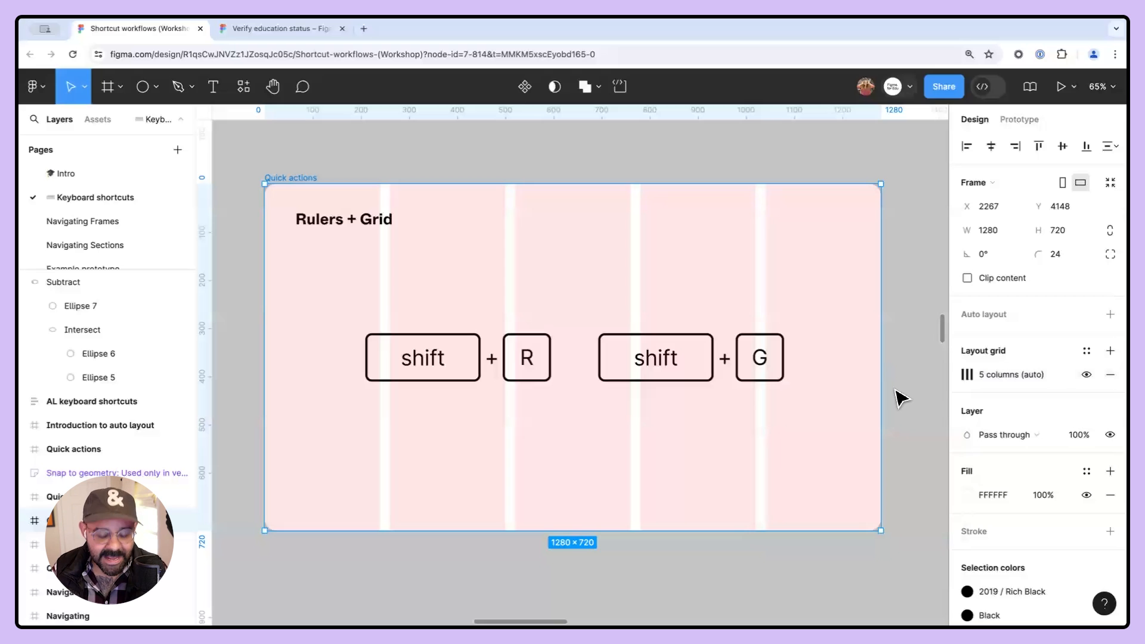
- Toggle the layout grids' visibility several times
{"action": "key", "text": "shift+g"}
{"action": "key", "text": "shift+g"}
{"action": "key", "text": "shift+g"}
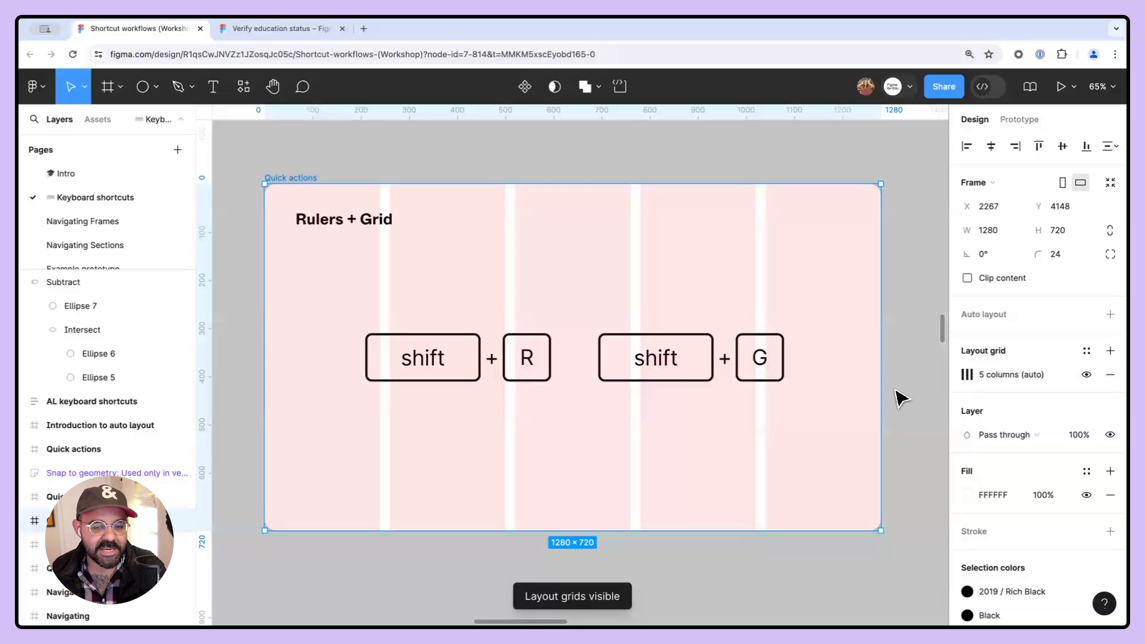
- Move to the next frame and search quick actions for snap commands, reviewing the snapping notes
{"action": "key", "text": "n"}
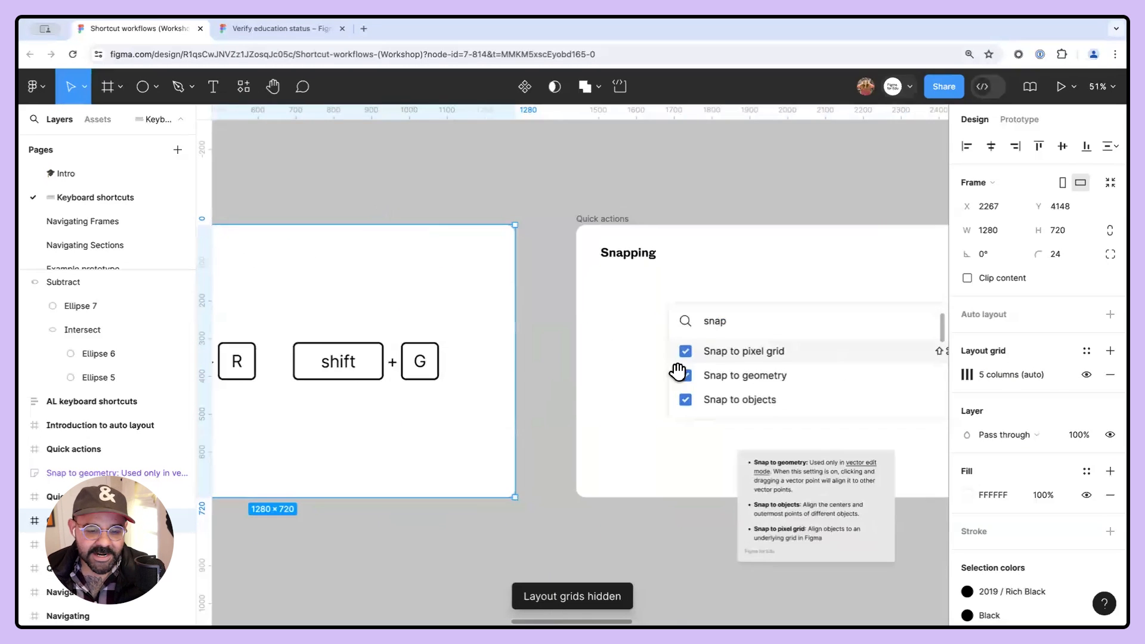
{"action": "scroll", "coordinate": [511, 393], "scroll_direction": "up", "scroll_amount": 5}
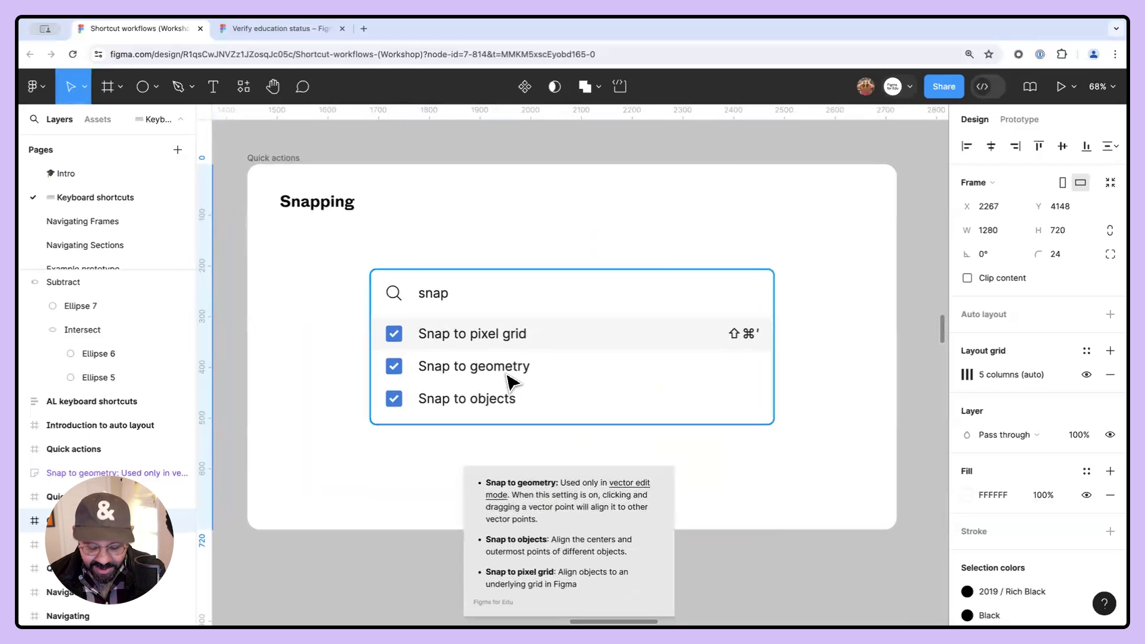
{"action": "key", "text": "super+slash"}
{"action": "type", "text": "snap"}
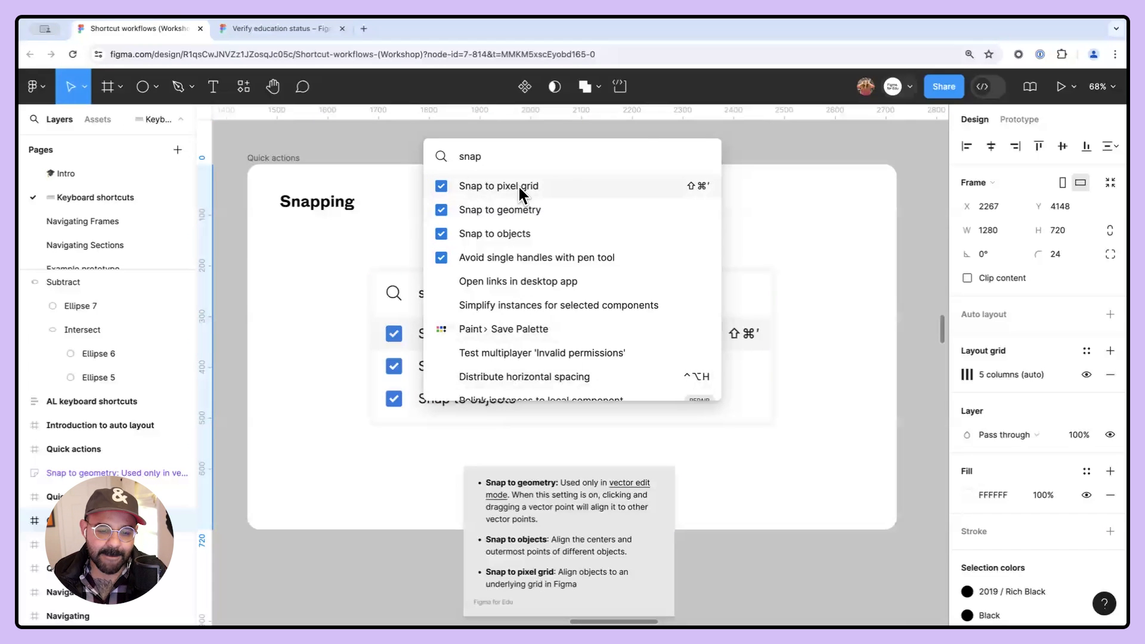
{"action": "left_click", "coordinate": [775, 214]}
{"action": "scroll", "coordinate": [818, 378], "scroll_direction": "down", "scroll_amount": 2}
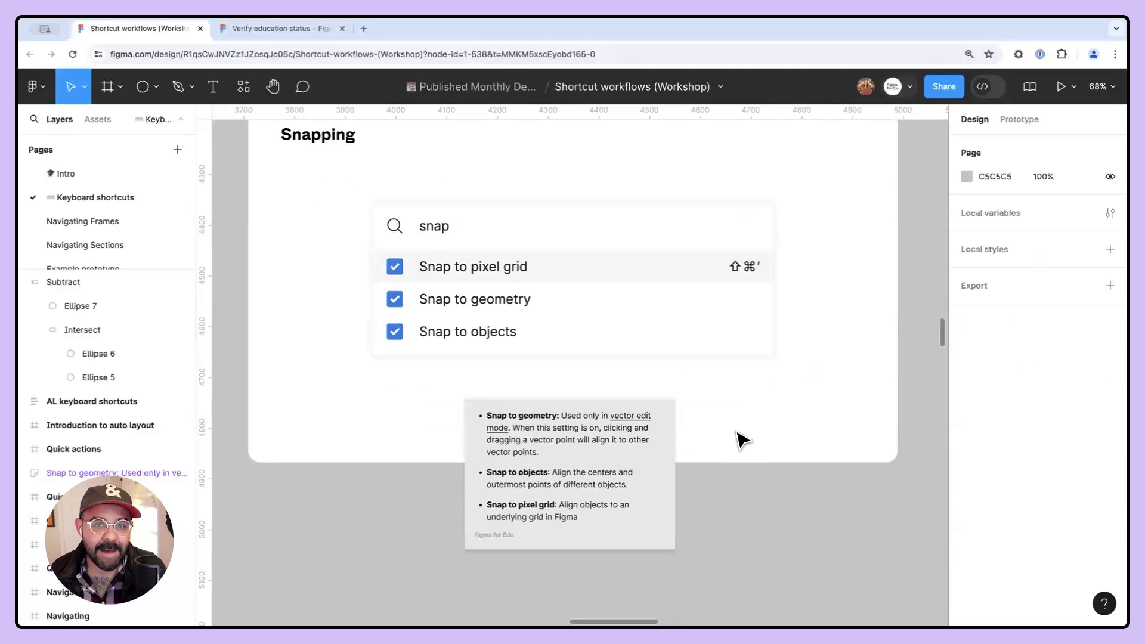
{"action": "scroll", "coordinate": [581, 471], "scroll_direction": "up", "scroll_amount": 5}
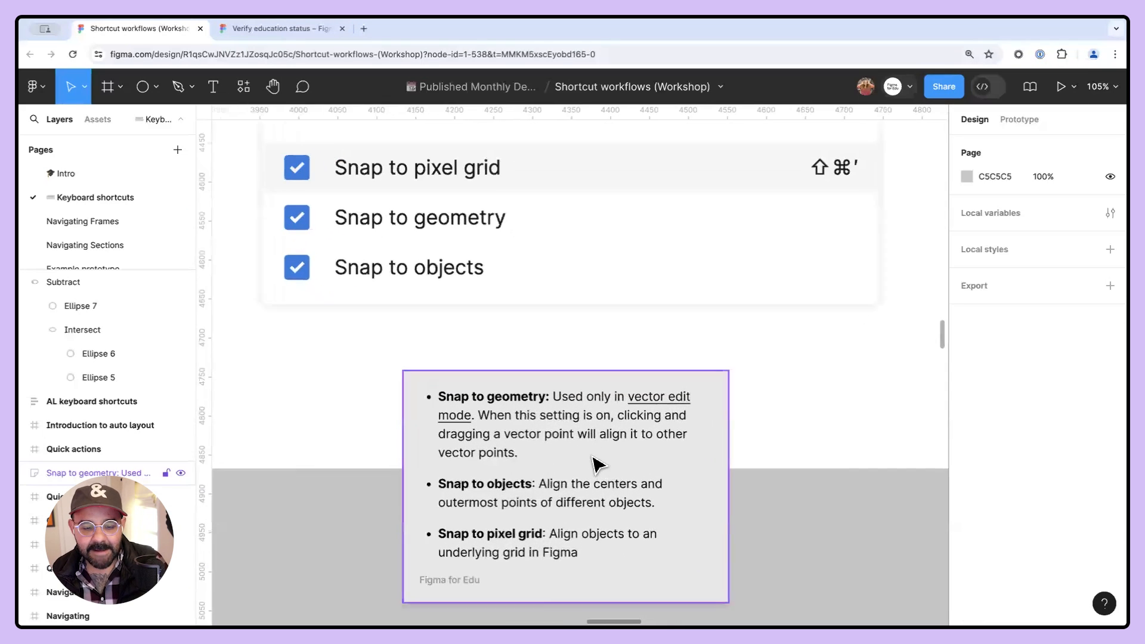
{"action": "left_click_drag", "start_coordinate": [598, 403], "coordinate": [594, 396]}
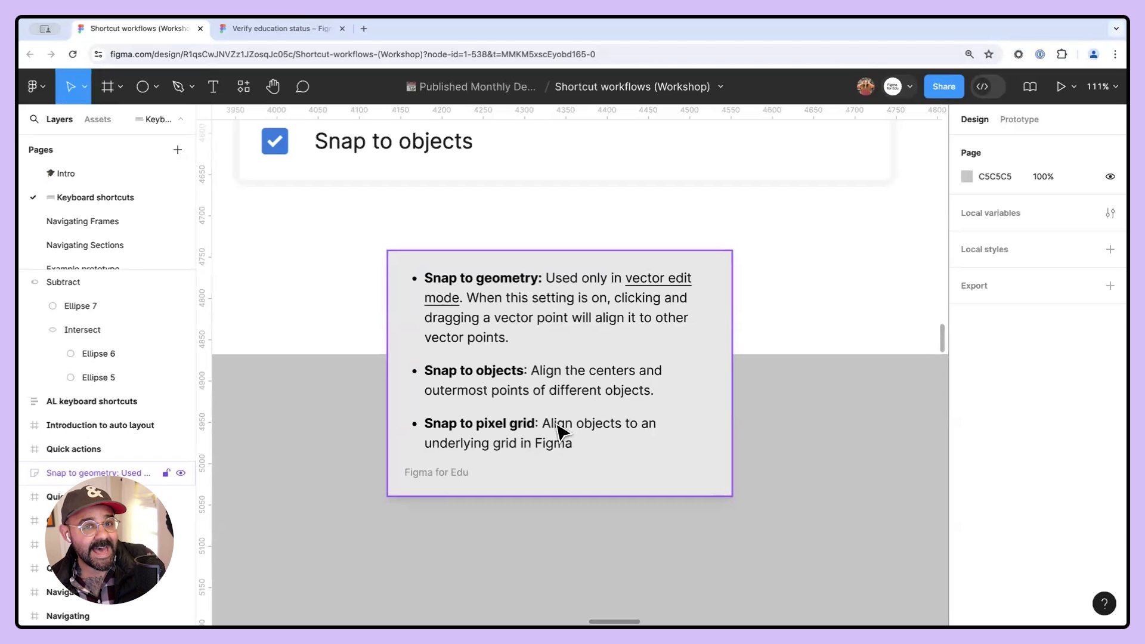
{"action": "scroll", "coordinate": [536, 390], "scroll_direction": "up", "scroll_amount": 9}
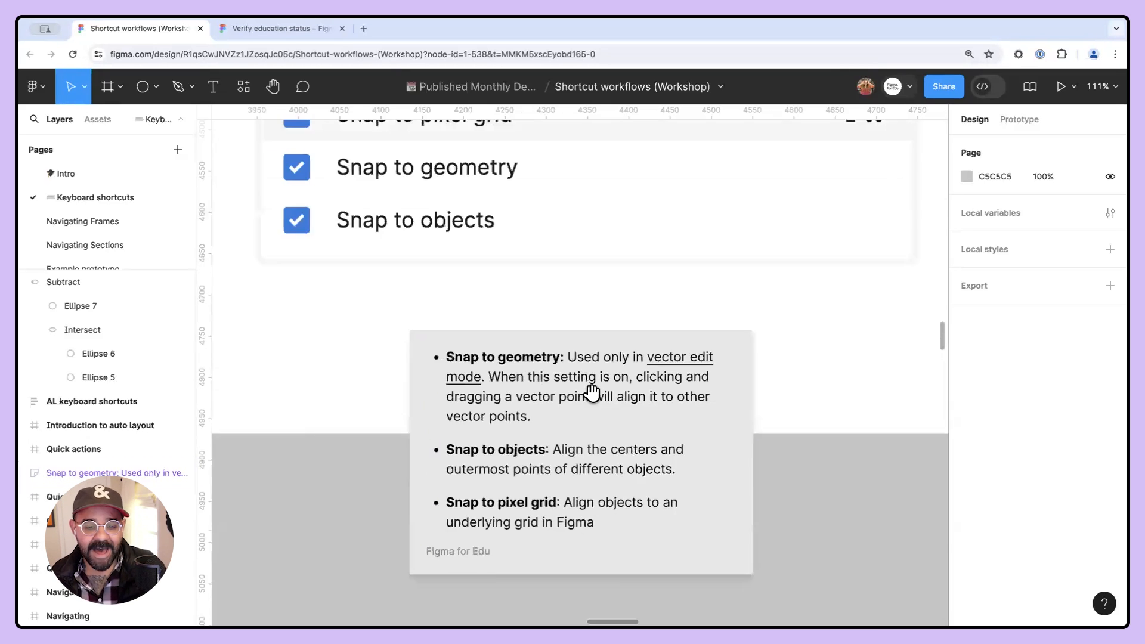
{"action": "scroll", "coordinate": [548, 444], "scroll_direction": "up", "scroll_amount": 2}
- Draw a 64 × 64 square near the frame's top and move it to about X 537, Y 84
{"action": "key", "text": "r"}
{"action": "mouse_move", "coordinate": [482, 358]}
{"action": "left_mouse_down"}
{"action": "mouse_move", "coordinate": [529, 416]}
{"action": "mouse_move", "coordinate": [614, 398]}
{"action": "mouse_move", "coordinate": [628, 353]}
{"action": "mouse_move", "coordinate": [541, 390]}
{"action": "left_mouse_up"}
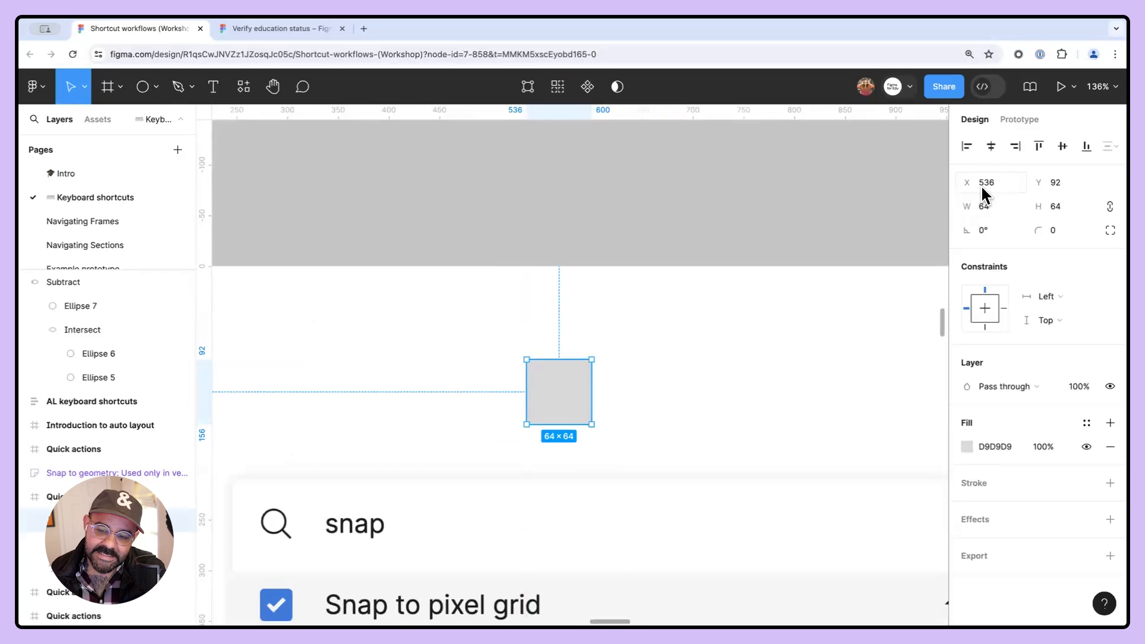
{"action": "left_click_drag", "start_coordinate": [592, 379], "coordinate": [562, 382]}
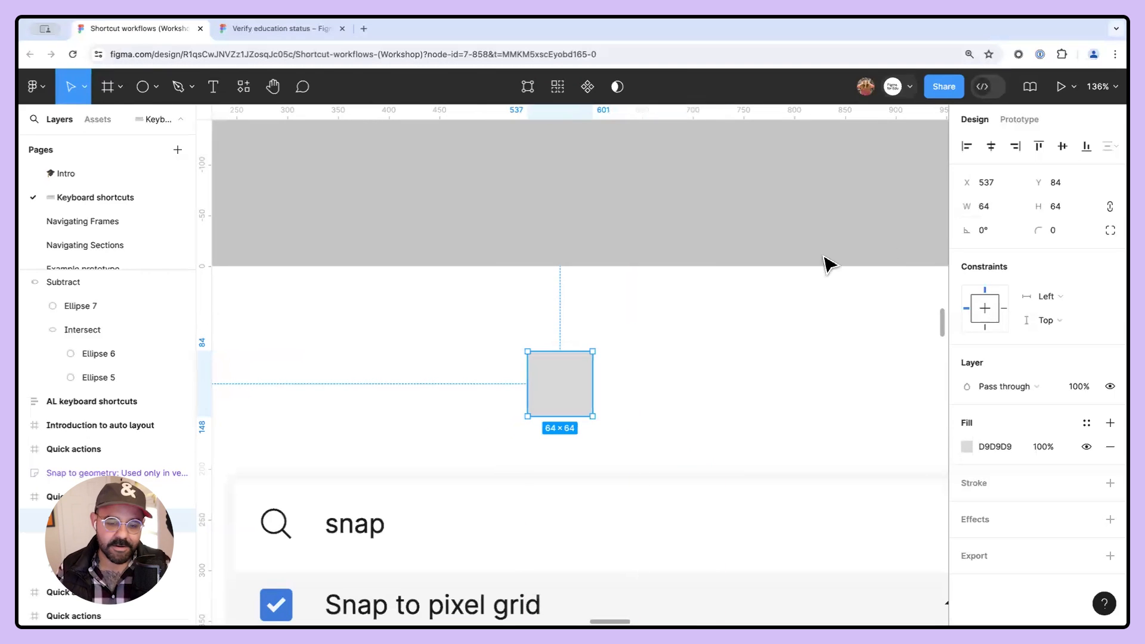
- Turn off Snap to pixel grid through quick actions and drag the square to fractional positions
{"action": "key", "text": "super+slash"}
{"action": "type", "text": "sna"}
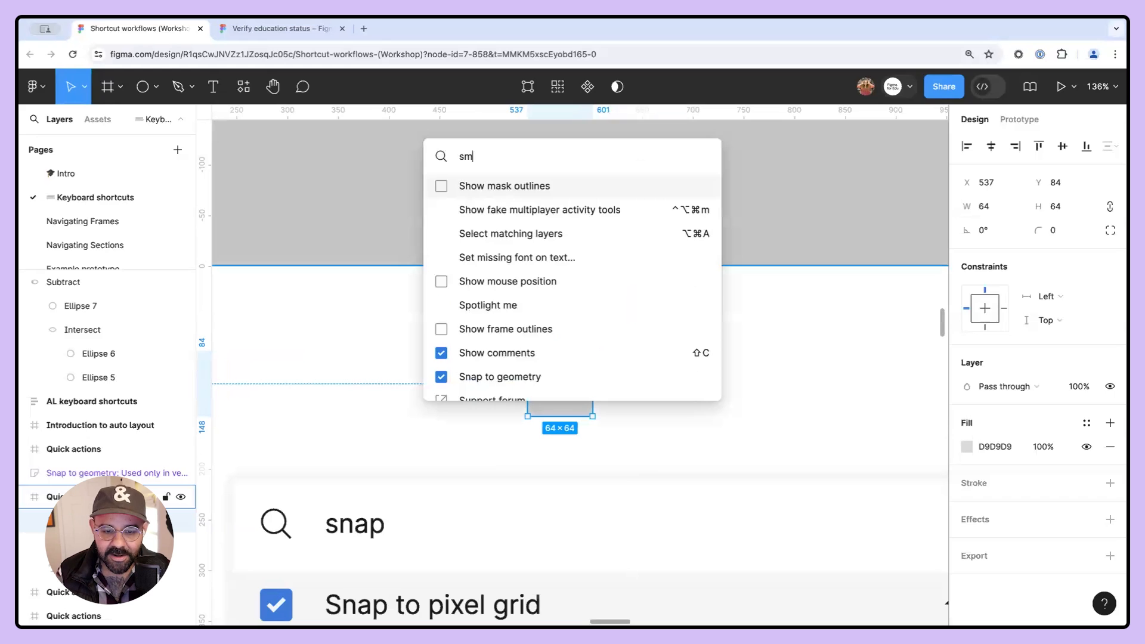
{"action": "key", "text": "Return"}
{"action": "left_click", "coordinate": [694, 287]}
{"action": "left_click_drag", "start_coordinate": [548, 385], "coordinate": [591, 391]}
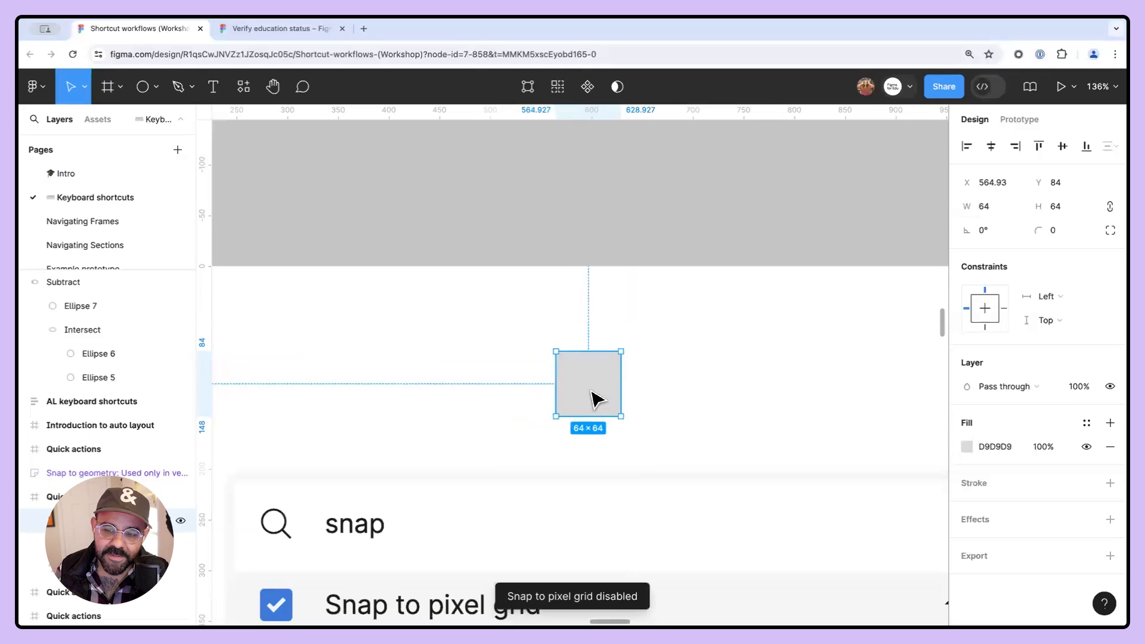
{"action": "left_click", "coordinate": [1004, 184]}
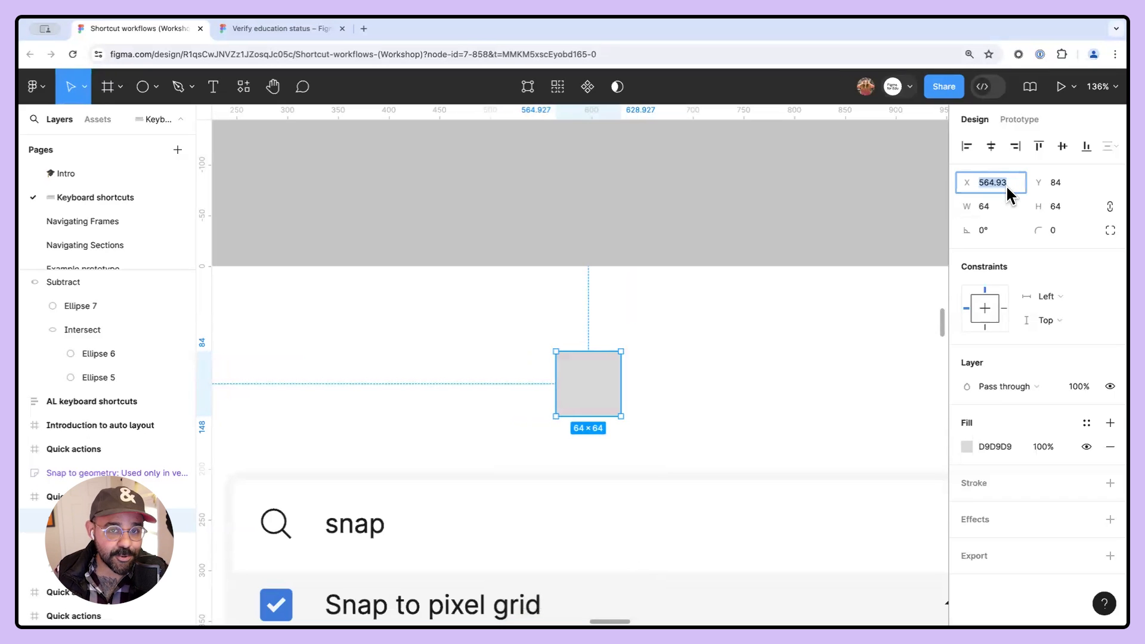
{"action": "left_click_drag", "start_coordinate": [598, 385], "coordinate": [541, 358]}
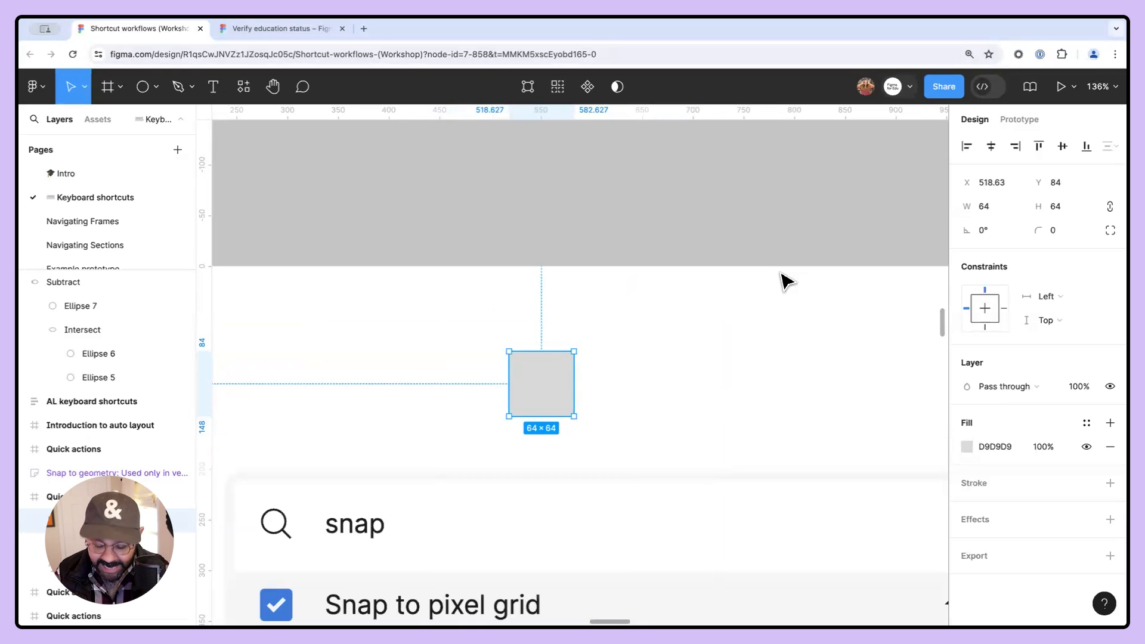
- Re-enable Snap to pixel grid, move the square once more, and delete it
{"action": "key", "text": "super+slash"}
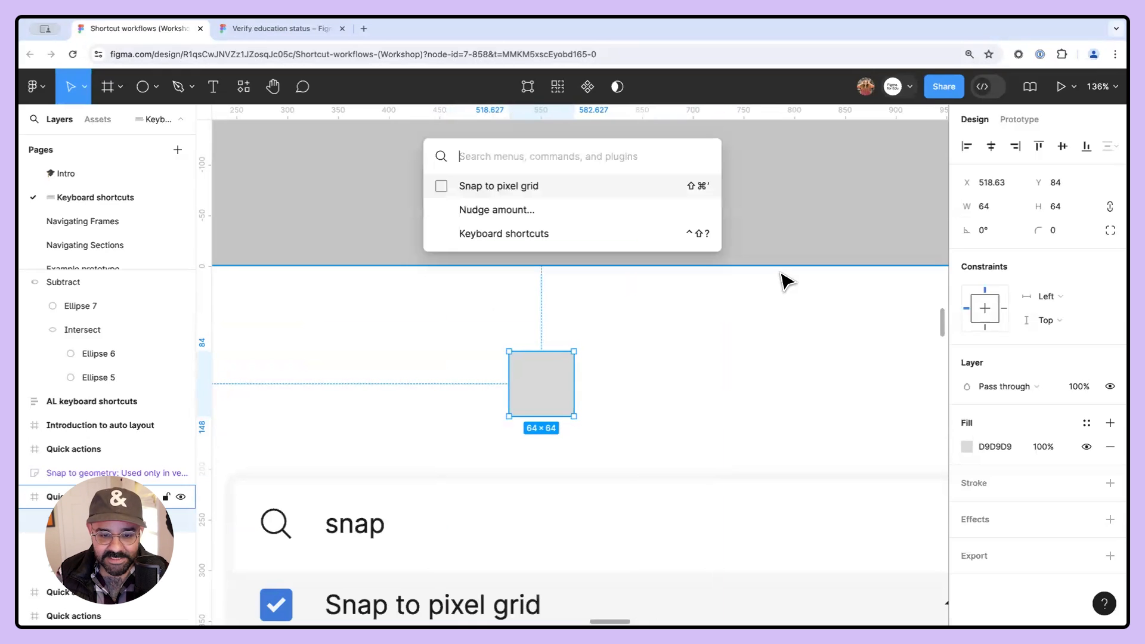
{"action": "left_click", "coordinate": [654, 190]}
{"action": "left_click_drag", "start_coordinate": [552, 388], "coordinate": [602, 401]}
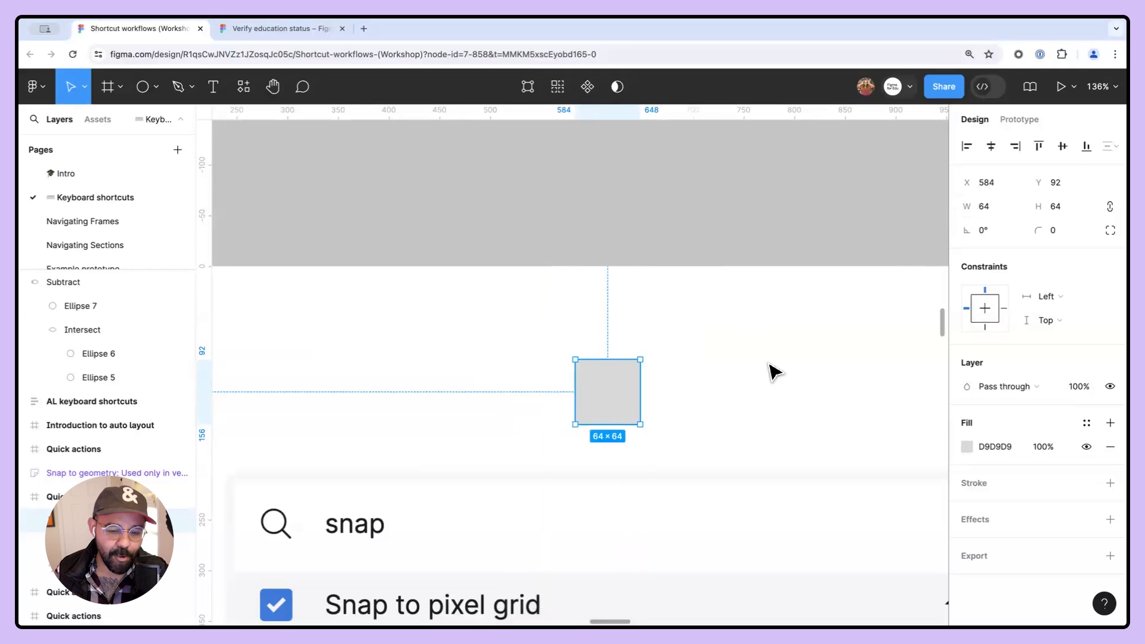
{"action": "key", "text": "Delete"}
- Go to the Adding rectangles frame and draw two rectangles there, about 315 × 171 and 329 × 142
{"action": "scroll", "coordinate": [630, 408], "scroll_direction": "down", "scroll_amount": 10}
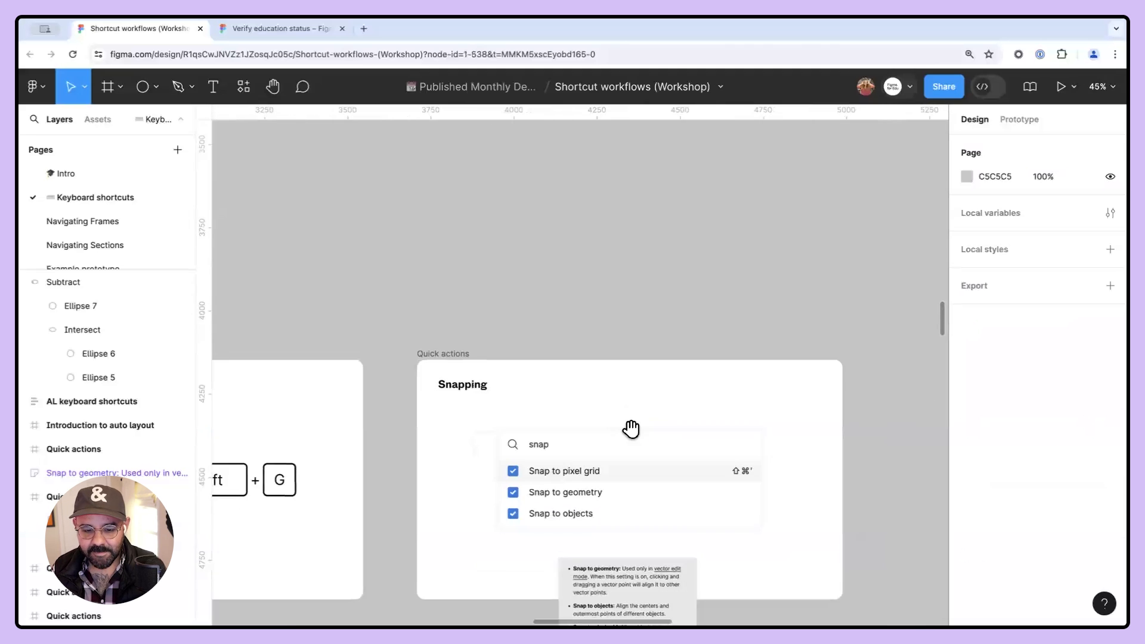
{"action": "left_click_drag", "start_coordinate": [632, 427], "coordinate": [594, 299]}
{"action": "left_click", "coordinate": [426, 223]}
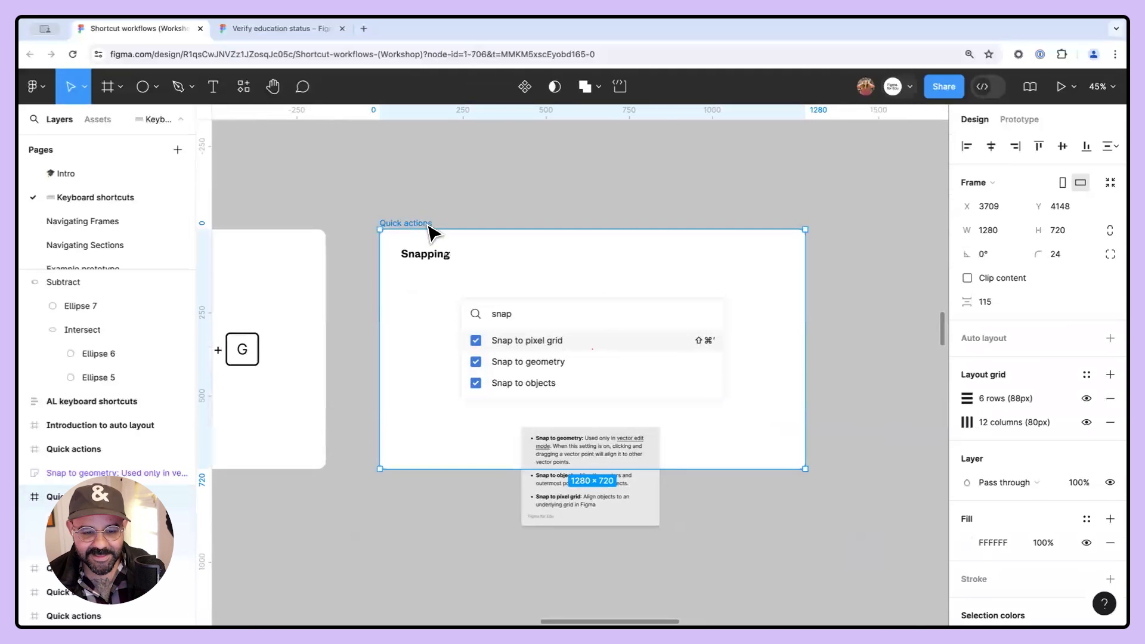
{"action": "key", "text": "n"}
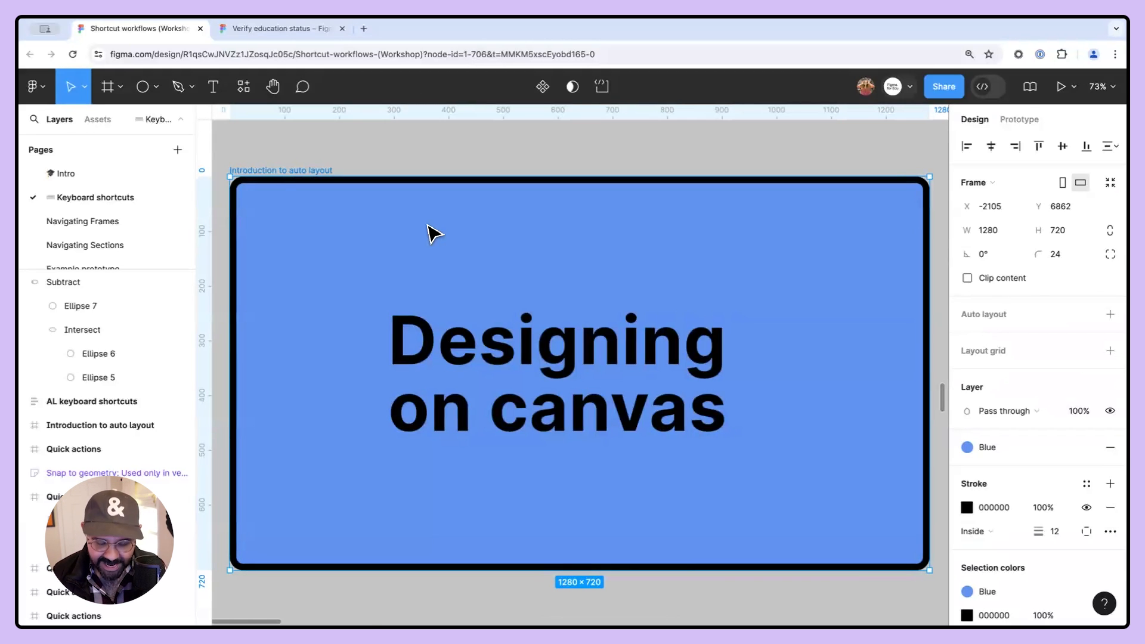
{"action": "key", "text": "n"}
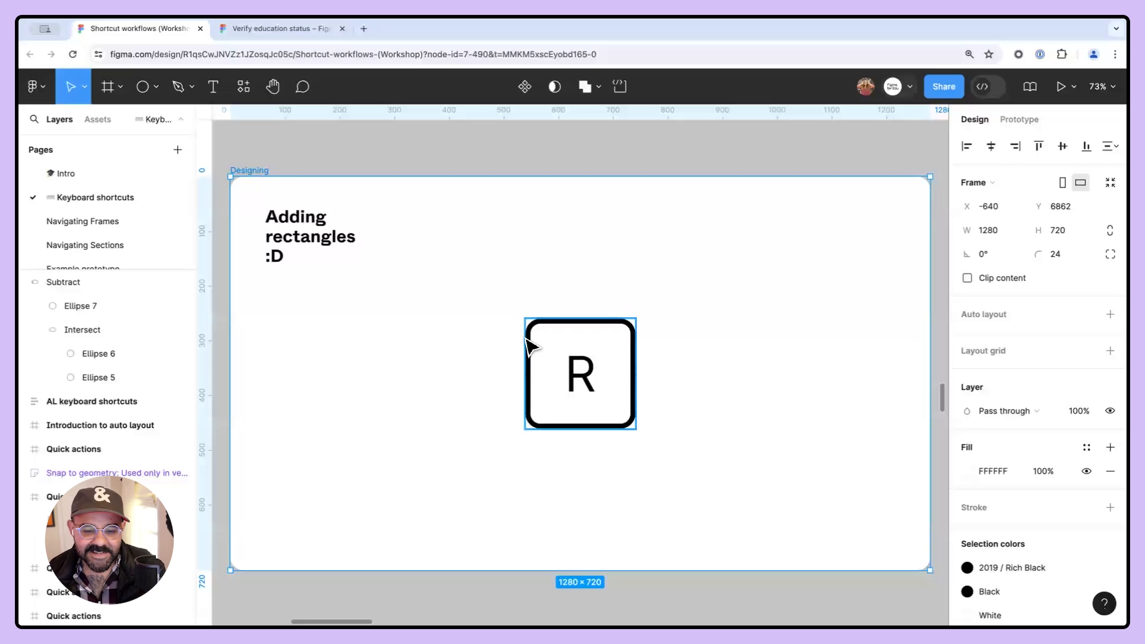
{"action": "key", "text": "r"}
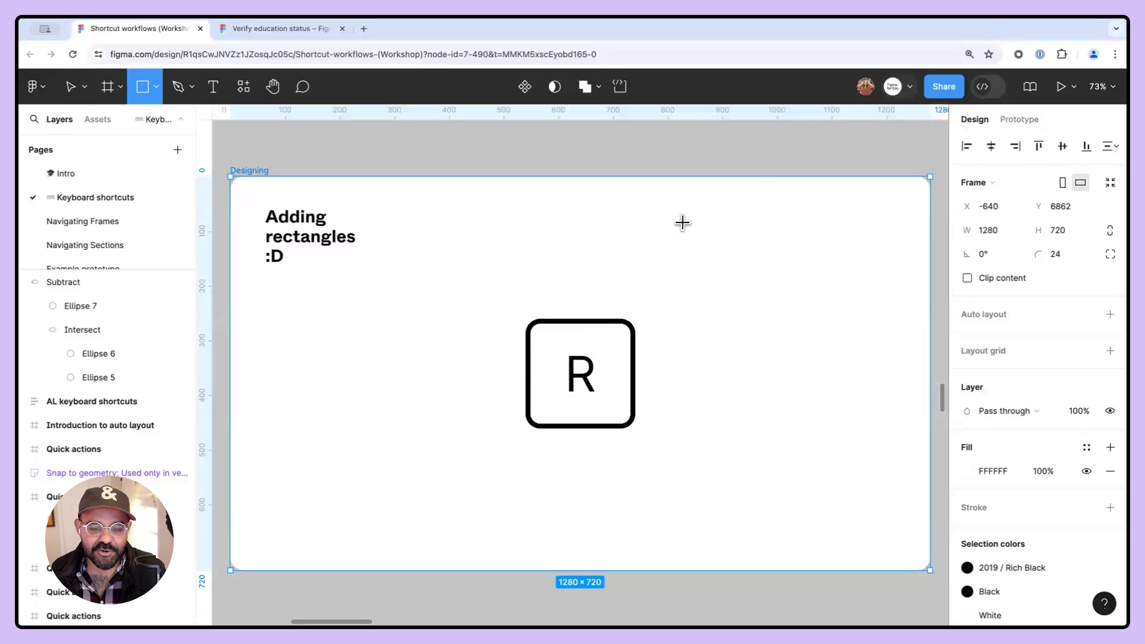
{"action": "left_click_drag", "start_coordinate": [678, 216], "coordinate": [851, 309]}
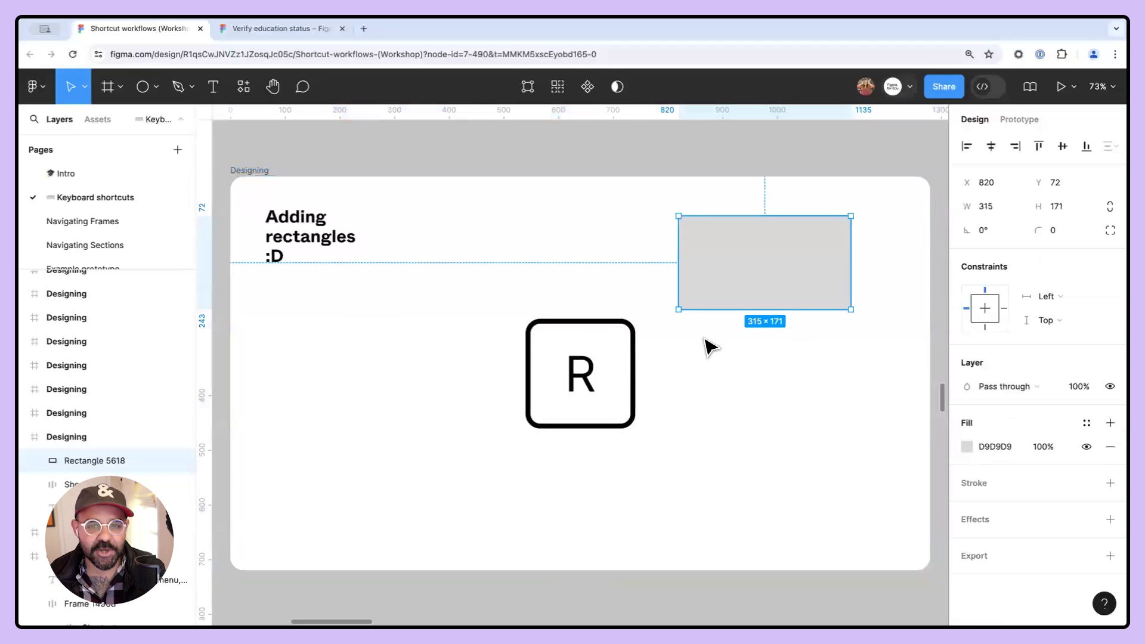
{"action": "key", "text": "r"}
{"action": "mouse_move", "coordinate": [678, 332]}
{"action": "left_mouse_down"}
{"action": "mouse_move", "coordinate": [817, 404]}
{"action": "mouse_move", "coordinate": [858, 410]}
{"action": "left_mouse_up"}
{"action": "left_click_drag", "start_coordinate": [775, 386], "coordinate": [769, 377]}
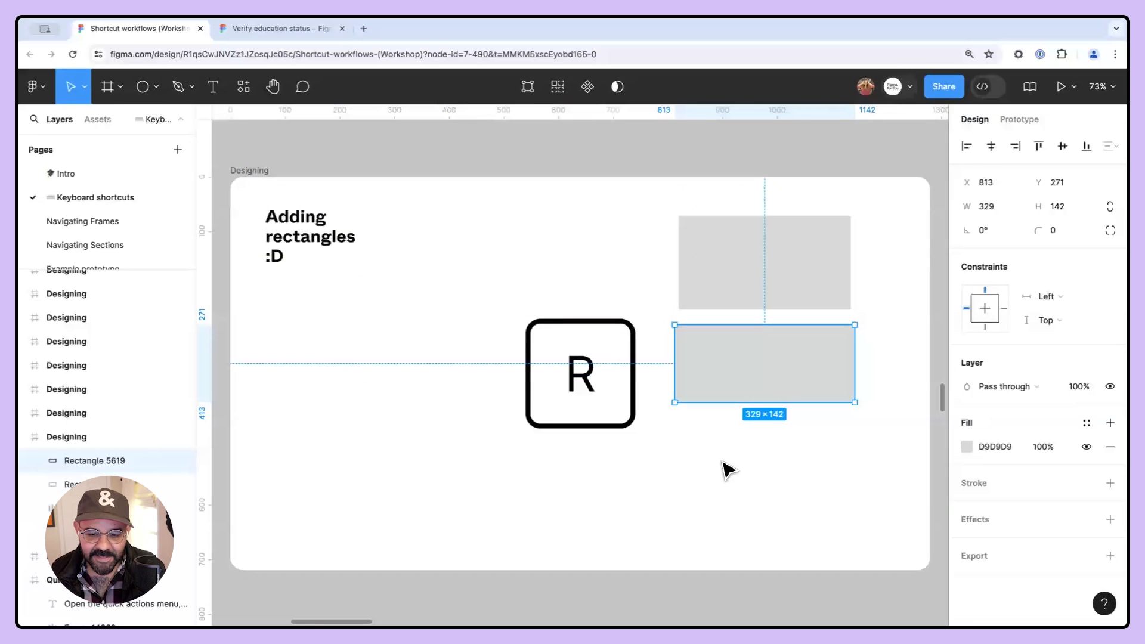
- Draw two more rectangles in the frame's left half, about 297 × 171 and 258 × 150
{"action": "key", "text": "r"}
{"action": "left_click_drag", "start_coordinate": [288, 335], "coordinate": [450, 428]}
{"action": "key", "text": "r"}
{"action": "left_click_drag", "start_coordinate": [332, 460], "coordinate": [472, 542]}
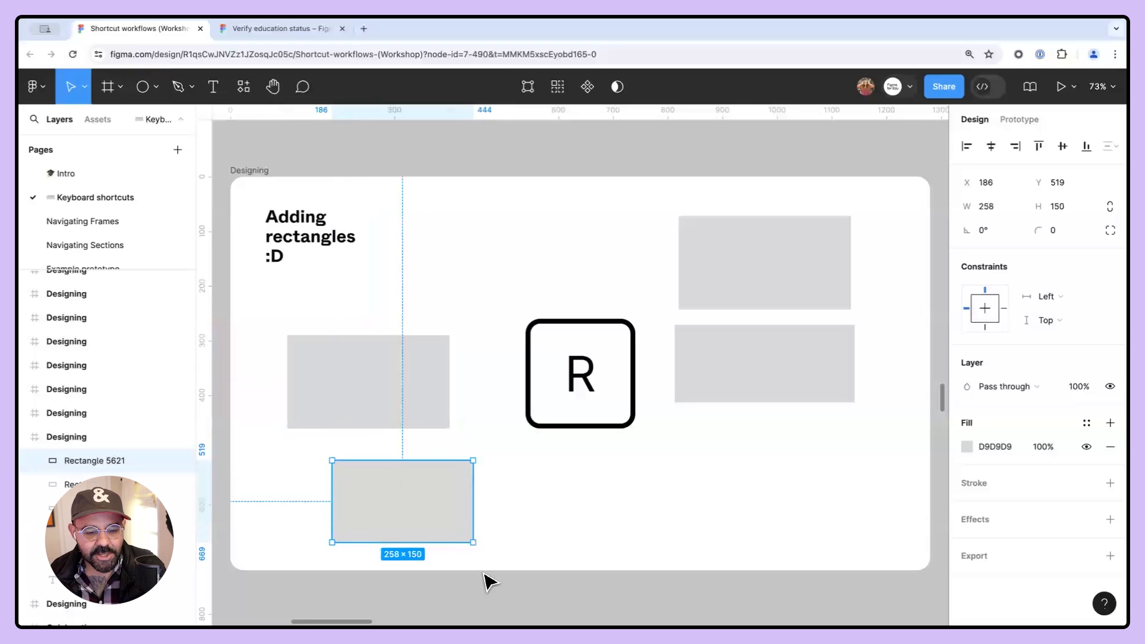
- Nudge the smaller rectangle and round all of its corners by dragging the corner-radius handles
{"action": "left_click_drag", "start_coordinate": [429, 503], "coordinate": [434, 493]}
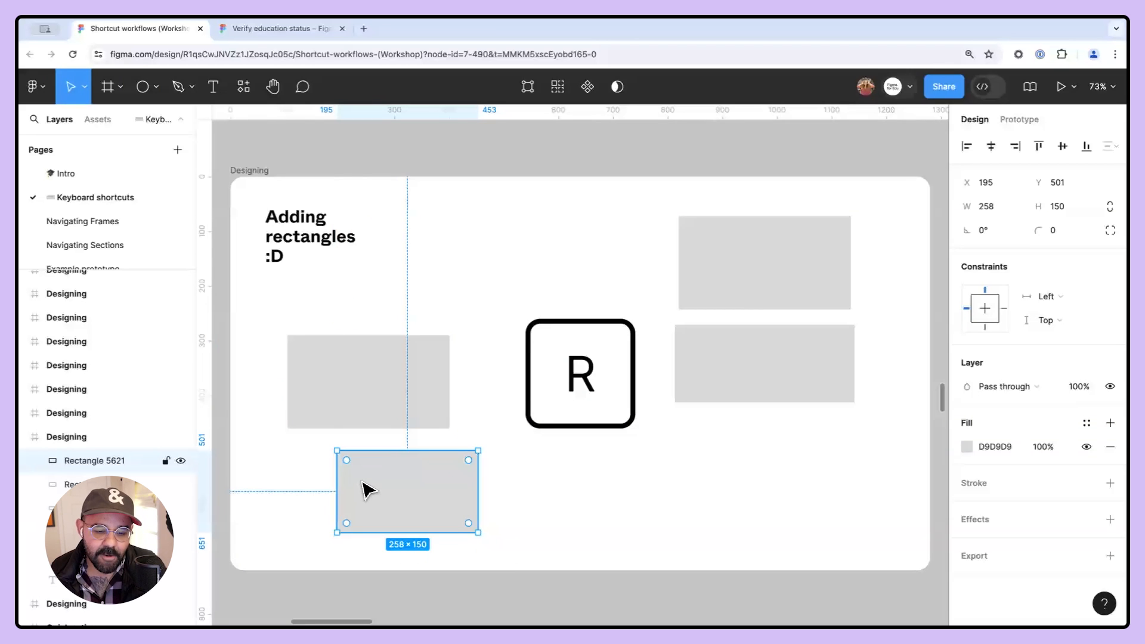
{"action": "left_click_drag", "start_coordinate": [349, 463], "coordinate": [386, 512]}
{"action": "left_click_drag", "start_coordinate": [478, 502], "coordinate": [398, 488]}
- Give the larger rectangle independent corner radii, 66 at the top-left and a large bottom-right radius
{"action": "left_click", "coordinate": [378, 398]}
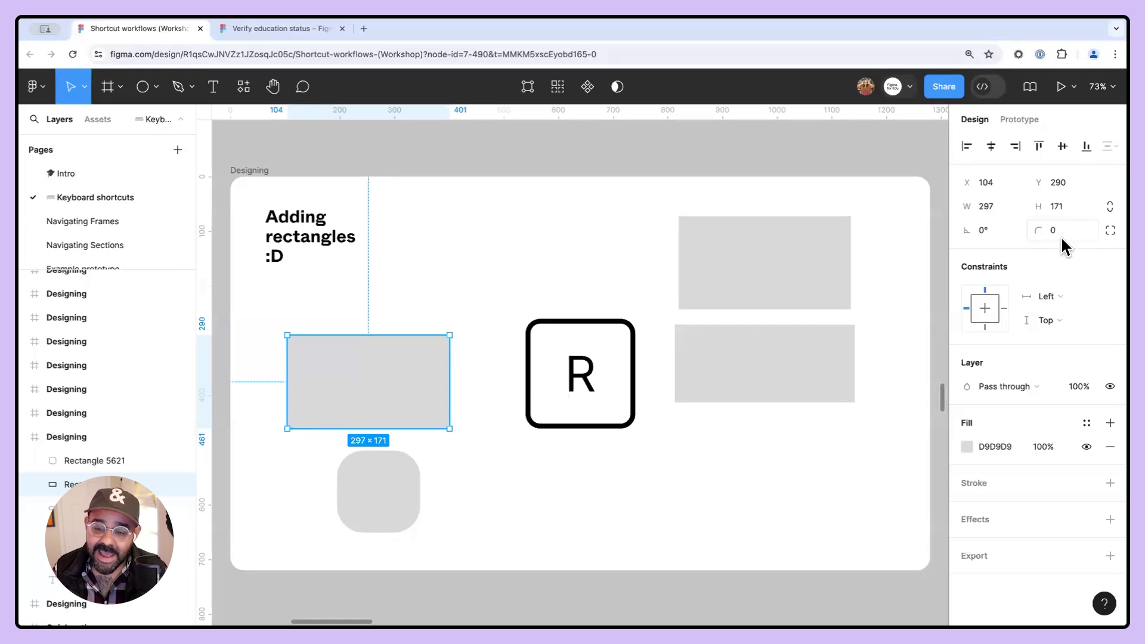
{"action": "left_click", "coordinate": [1110, 231]}
{"action": "left_click_drag", "start_coordinate": [790, 266], "coordinate": [704, 299]}
{"action": "left_click_drag", "start_coordinate": [872, 291], "coordinate": [261, 238]}
{"action": "left_click_drag", "start_coordinate": [882, 294], "coordinate": [381, 291]}
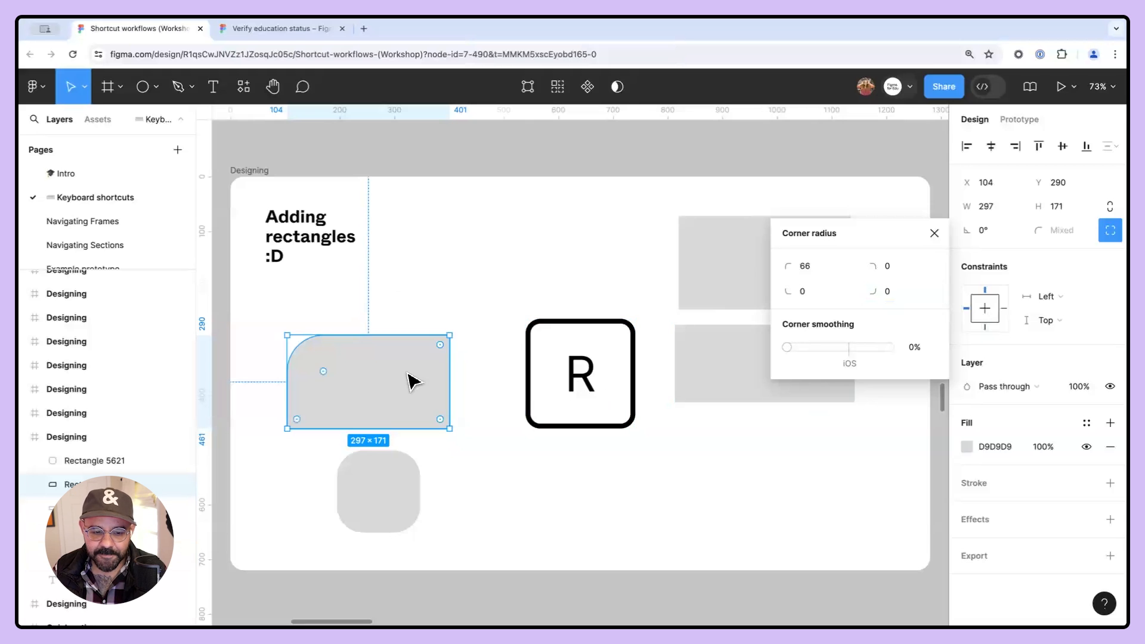
{"action": "left_click_drag", "start_coordinate": [876, 294], "coordinate": [932, 298]}
{"action": "left_click", "coordinate": [907, 298]}
{"action": "type", "text": "4"}
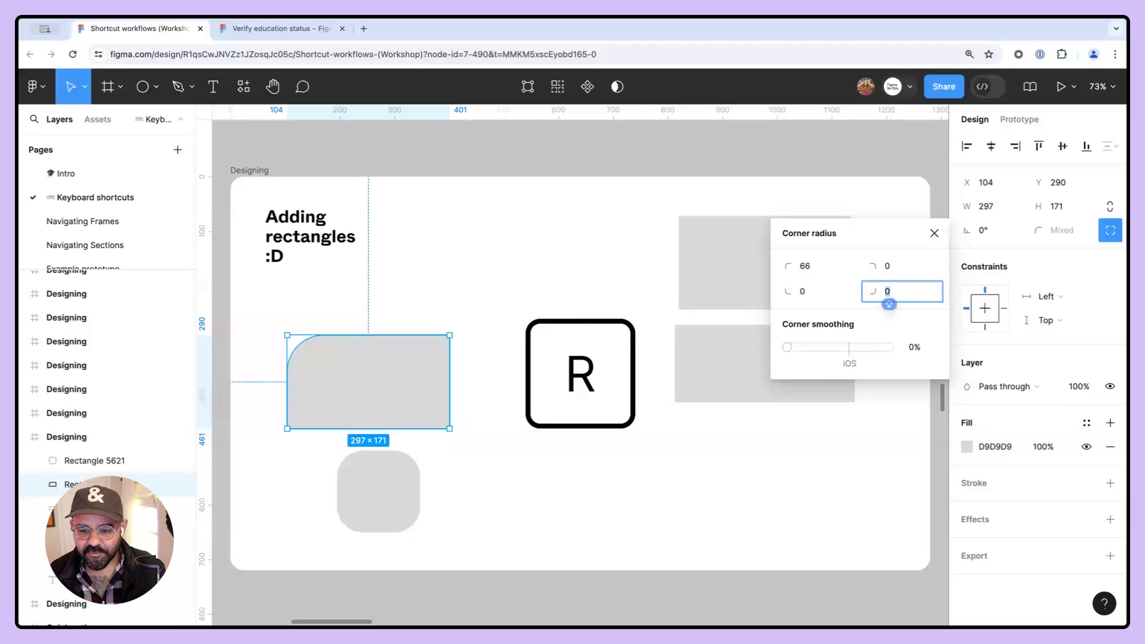
{"action": "key", "text": "Return"}
{"action": "left_click_drag", "start_coordinate": [889, 301], "coordinate": [853, 296]}
{"action": "left_click", "coordinate": [477, 272]}
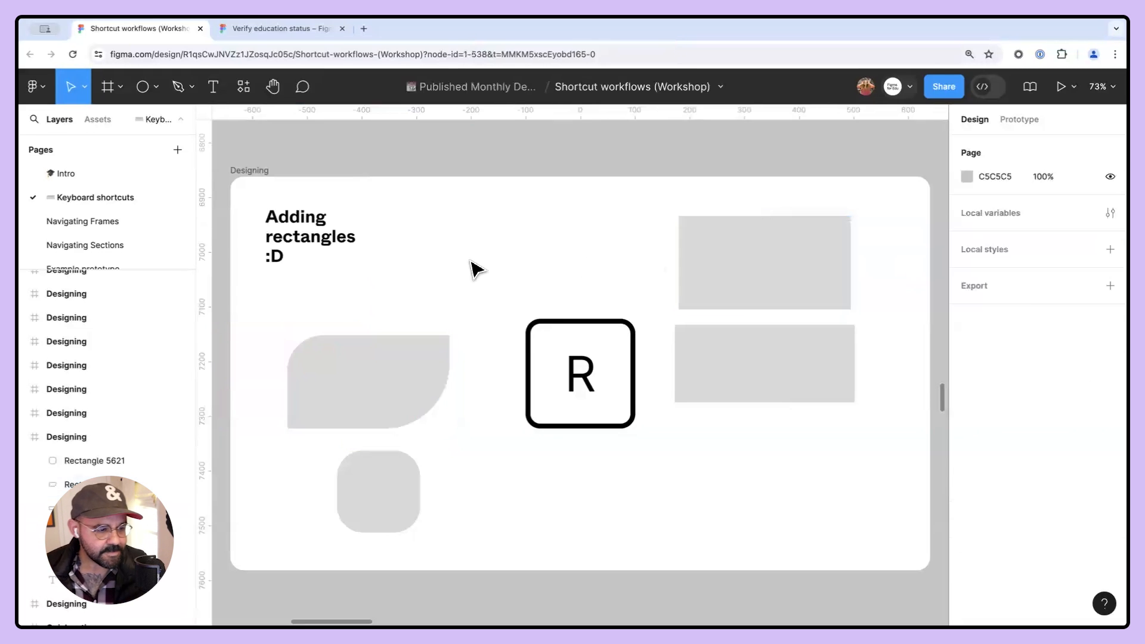
- Move the leaf-shaped rectangle up slightly and rotate it by -180°
{"action": "left_click_drag", "start_coordinate": [413, 396], "coordinate": [413, 369]}
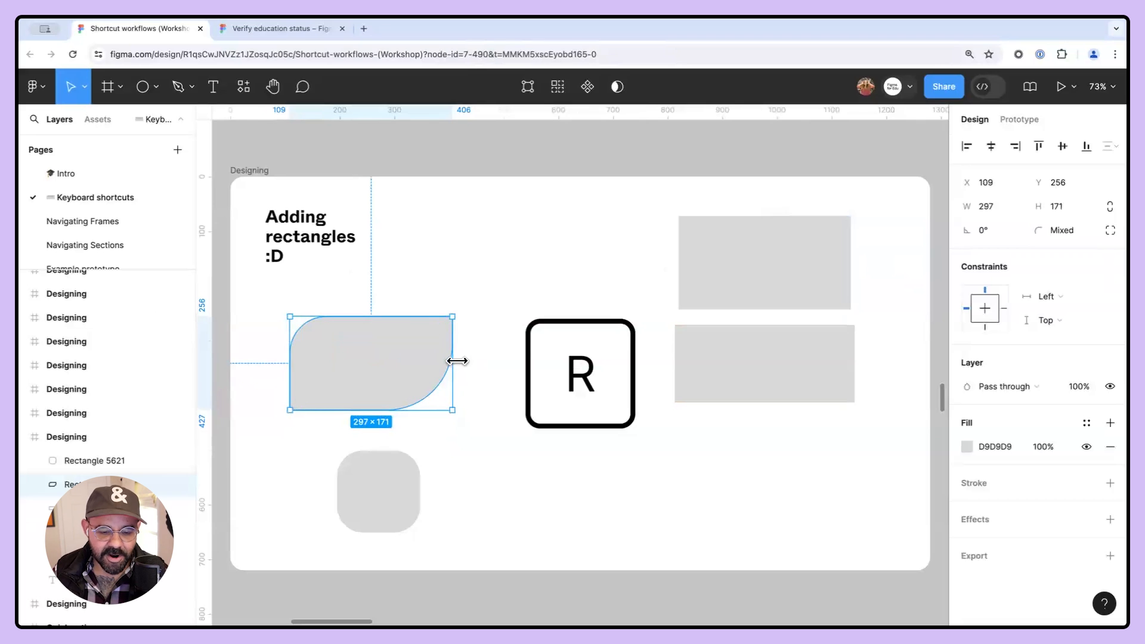
{"action": "left_click_drag", "start_coordinate": [460, 404], "coordinate": [296, 322]}
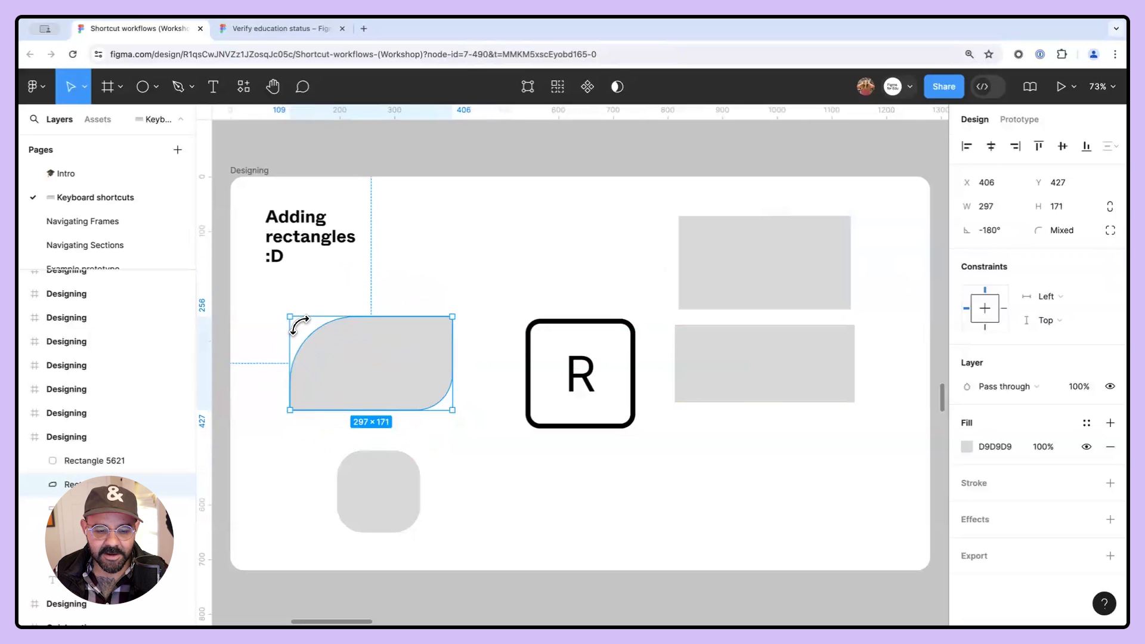
{"action": "left_click", "coordinate": [475, 281]}
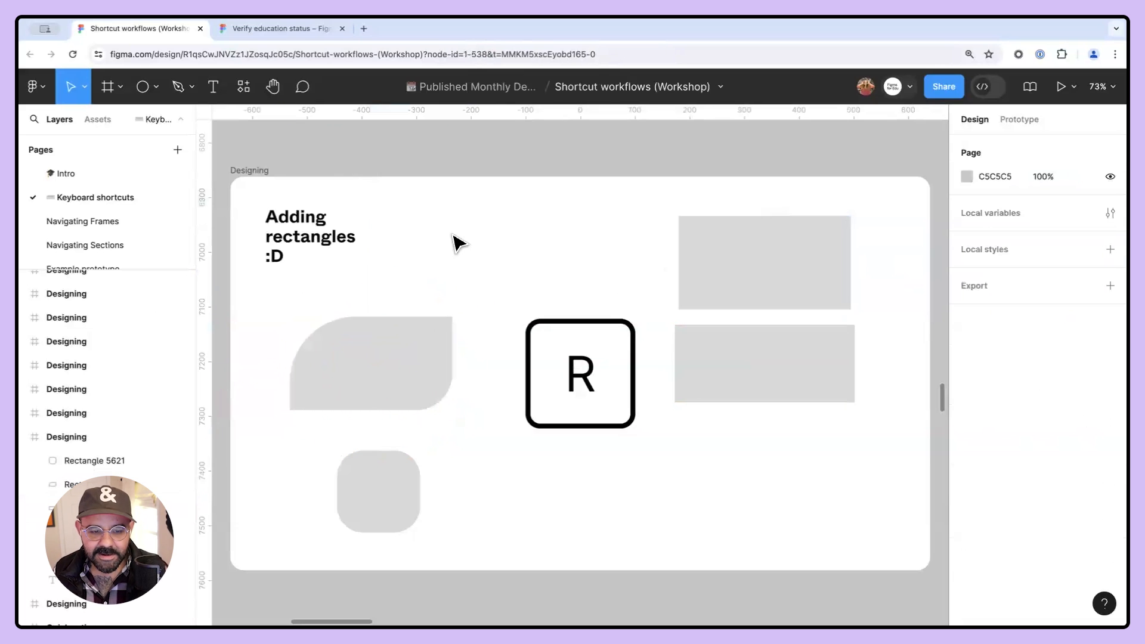
{"action": "left_click", "coordinate": [258, 172]}
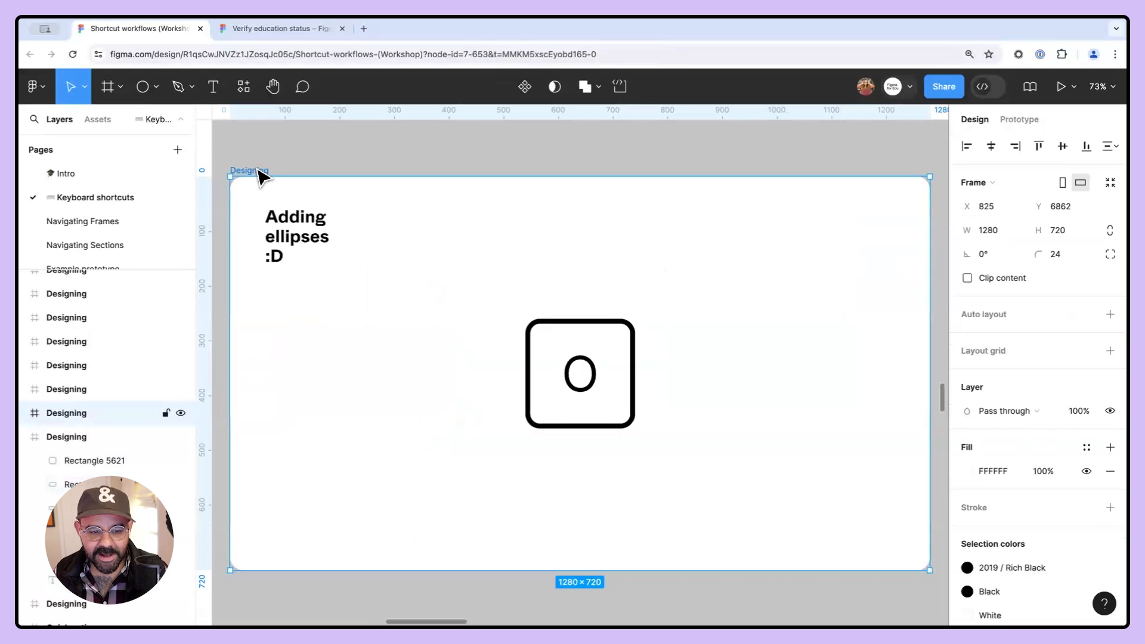
{"action": "key", "text": "o"}
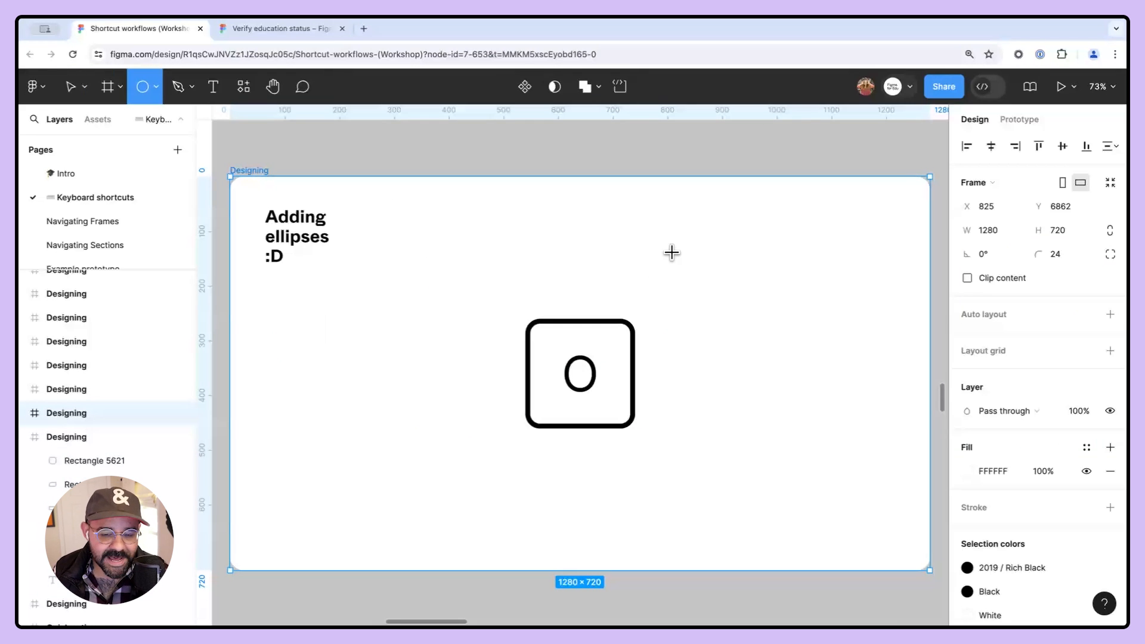
{"action": "left_click_drag", "start_coordinate": [669, 218], "coordinate": [804, 352]}
{"action": "left_click_drag", "start_coordinate": [804, 352], "coordinate": [803, 355]}
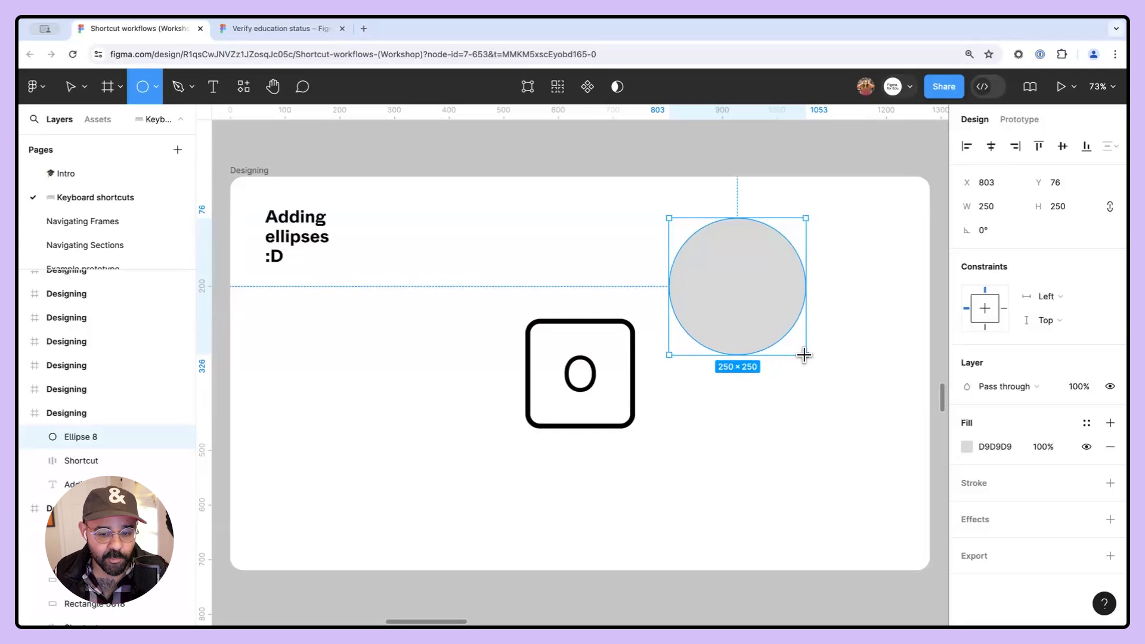
{"action": "left_click_drag", "start_coordinate": [804, 355], "coordinate": [778, 328]}
{"action": "key", "text": "Delete"}
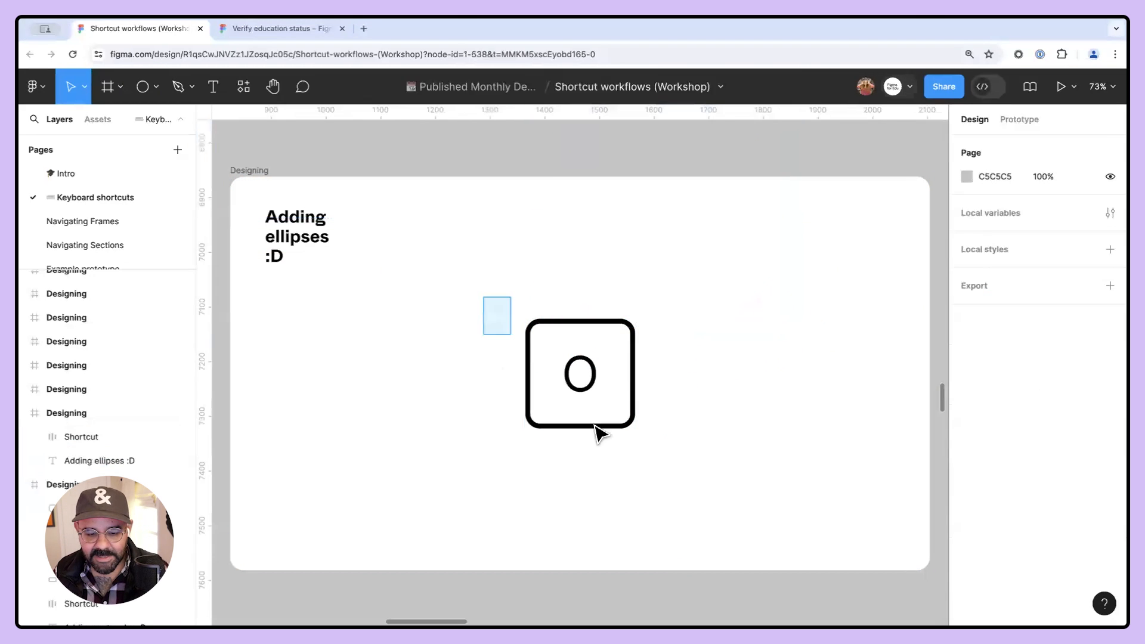
- Move the O shortcut badge to the frame's left side and draw a 252 × 252 circle beside it
{"action": "left_click", "coordinate": [599, 430]}
{"action": "left_click_drag", "start_coordinate": [575, 370], "coordinate": [328, 402]}
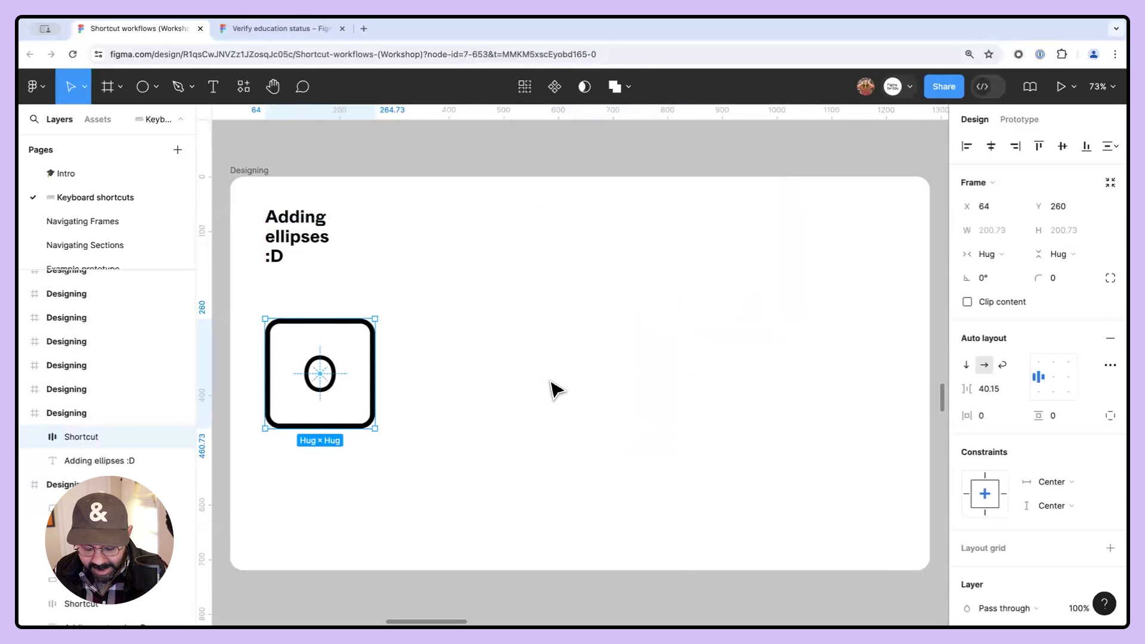
{"action": "key", "text": "o"}
{"action": "mouse_move", "coordinate": [441, 277]}
{"action": "left_mouse_down"}
{"action": "mouse_move", "coordinate": [554, 434]}
{"action": "mouse_move", "coordinate": [496, 347]}
{"action": "mouse_move", "coordinate": [536, 417]}
{"action": "left_mouse_up"}
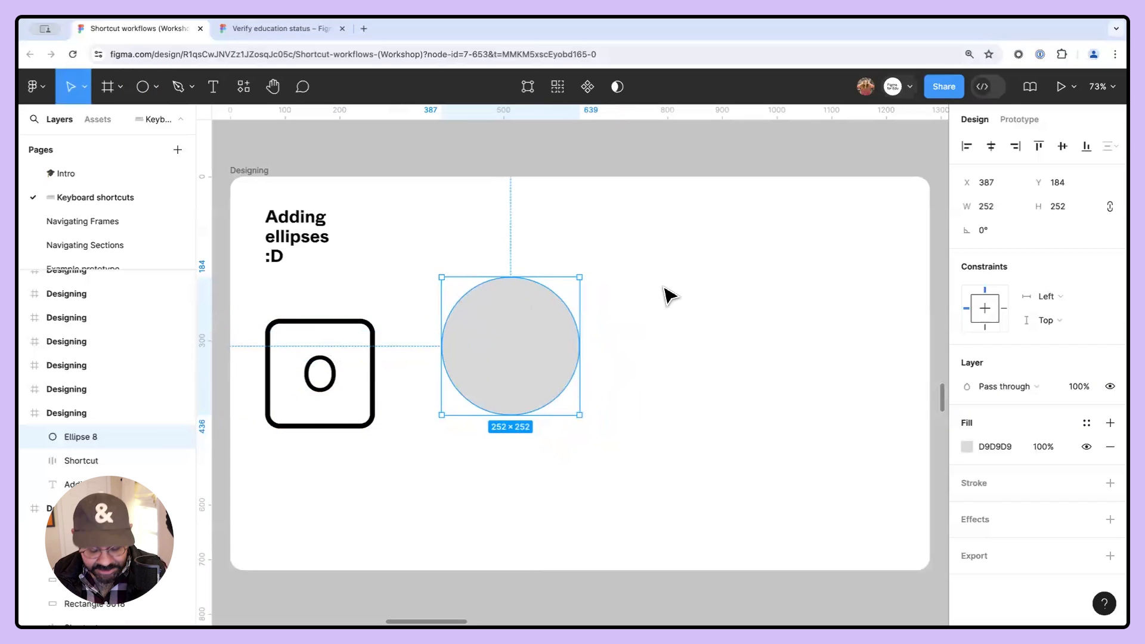
{"action": "key", "text": "o"}
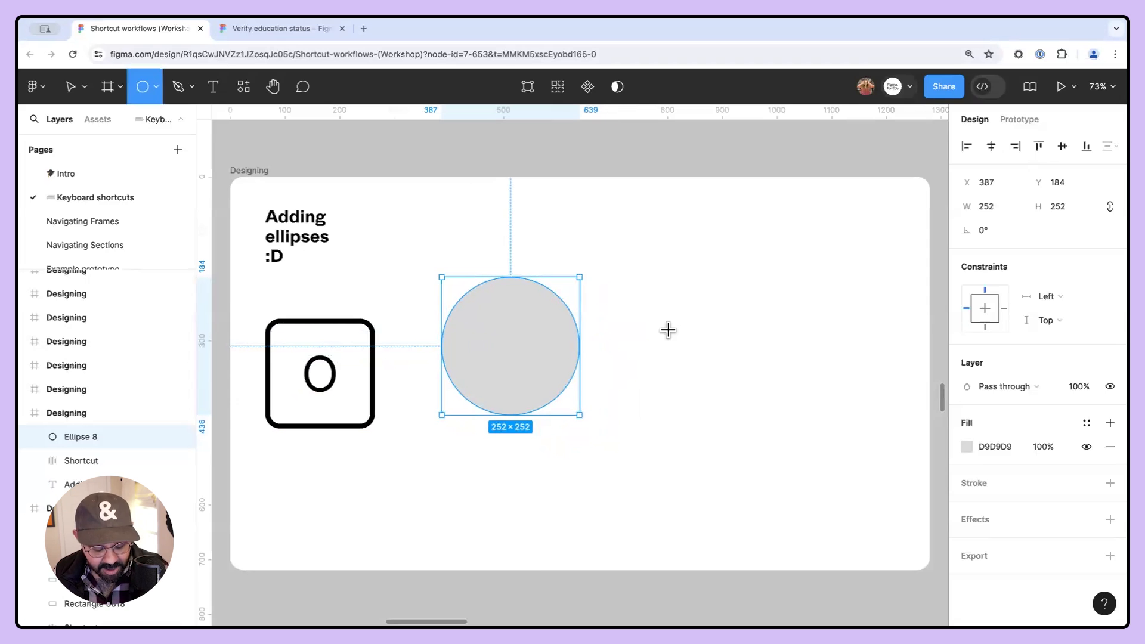
{"action": "left_click_drag", "start_coordinate": [663, 321], "coordinate": [756, 447]}
{"action": "key", "text": "Escape"}
{"action": "left_click", "coordinate": [784, 303]}
{"action": "key", "text": "Delete"}
- Resize the circle from its centre and move it to the right
{"action": "left_click", "coordinate": [507, 411]}
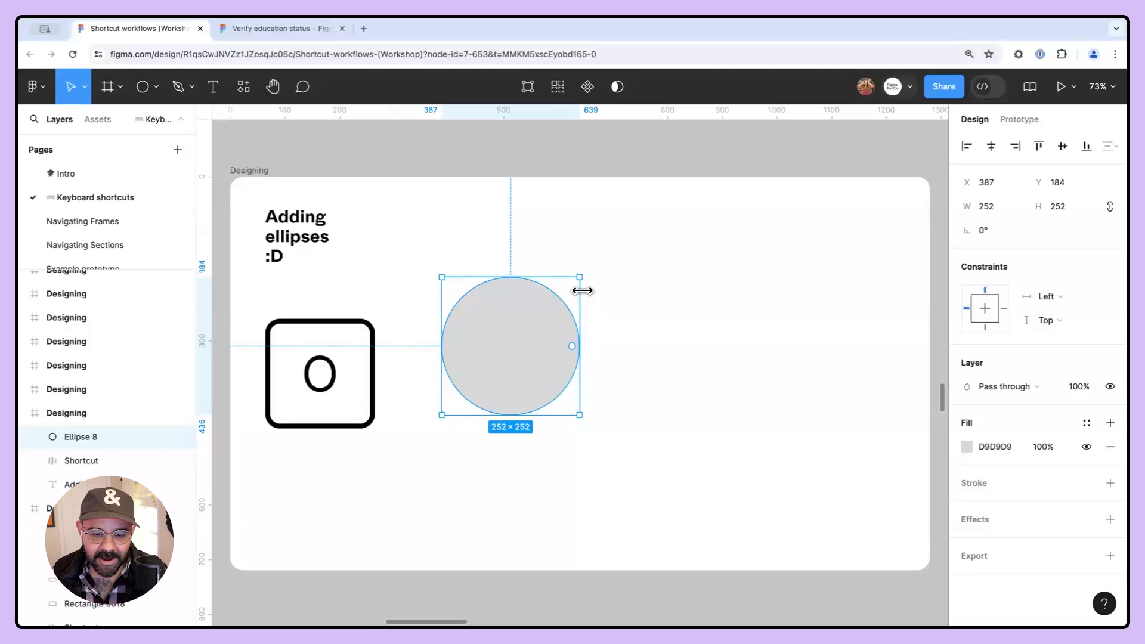
{"action": "key", "text": "alt"}
{"action": "left_click_drag", "start_coordinate": [603, 266], "coordinate": [577, 283]}
{"action": "left_click_drag", "start_coordinate": [536, 355], "coordinate": [591, 357]}
{"action": "left_click", "coordinate": [707, 323]}
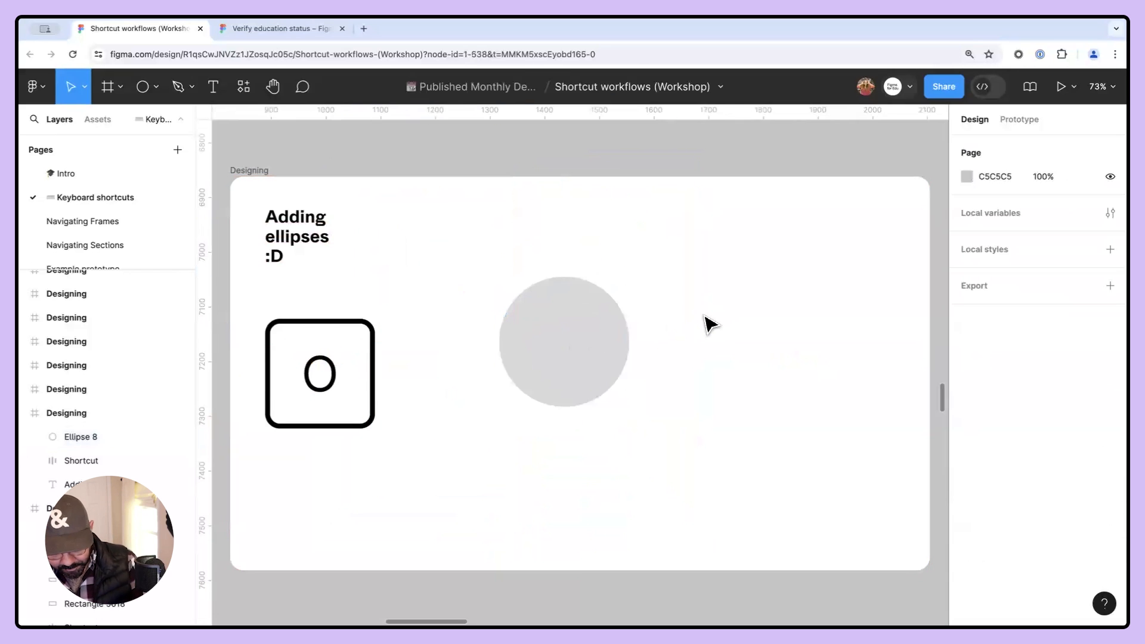
- Go to the Pen tool frame, move the P badge left, and draw a closed stepped outline with the Pen tool
{"action": "key", "text": "n"}
{"action": "left_click_drag", "start_coordinate": [626, 371], "coordinate": [336, 395]}
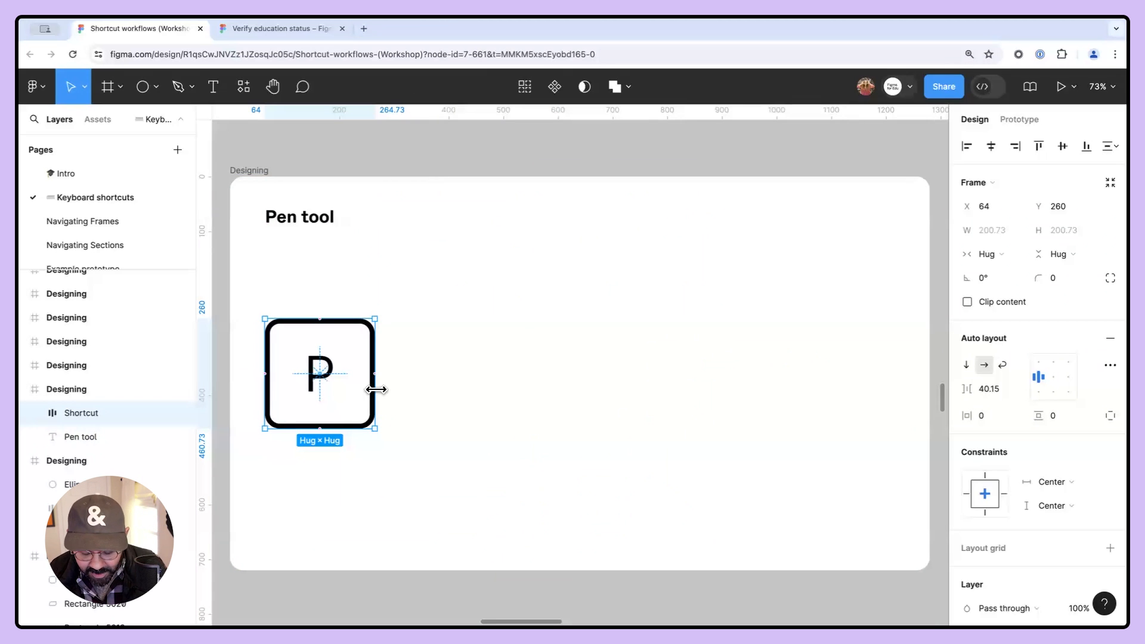
{"action": "key", "text": "p"}
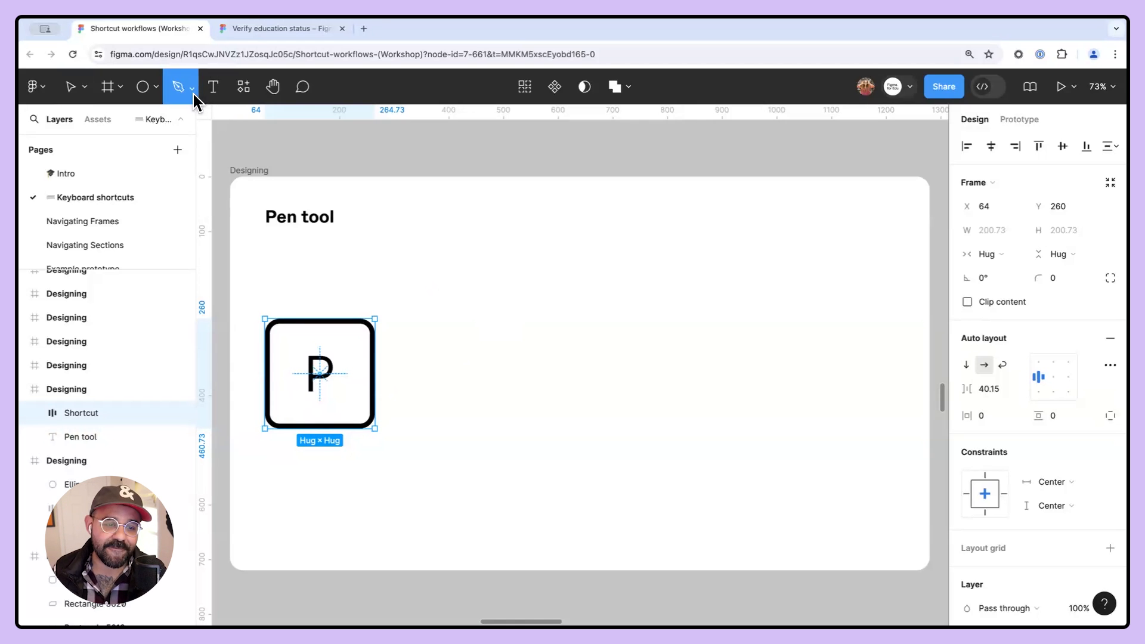
{"action": "left_click", "coordinate": [488, 285]}
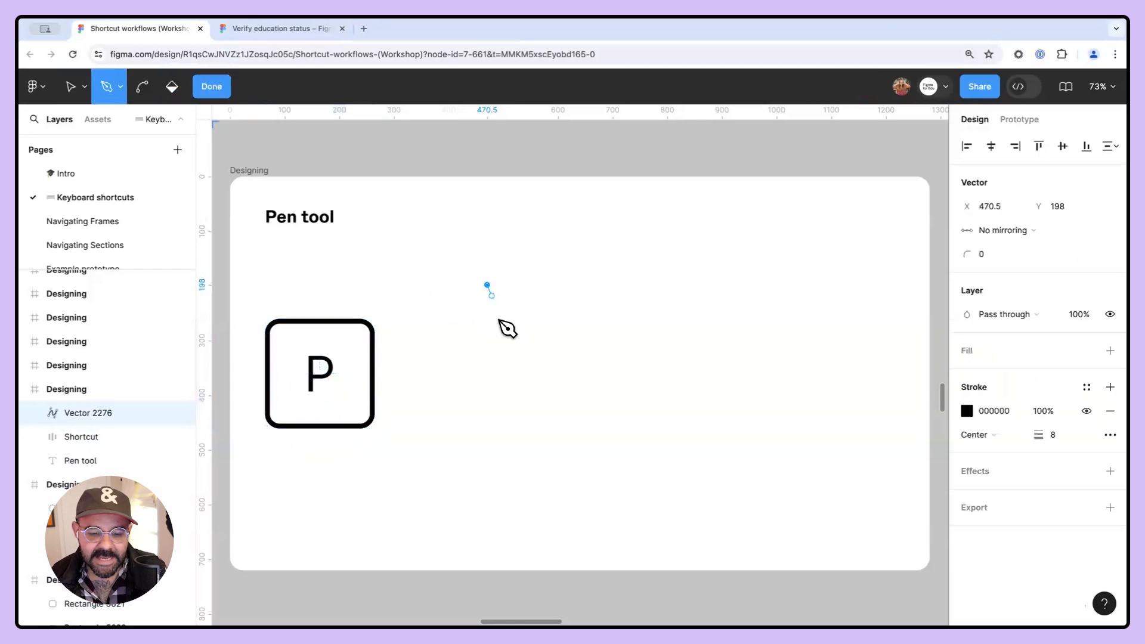
{"action": "left_click", "coordinate": [487, 394]}
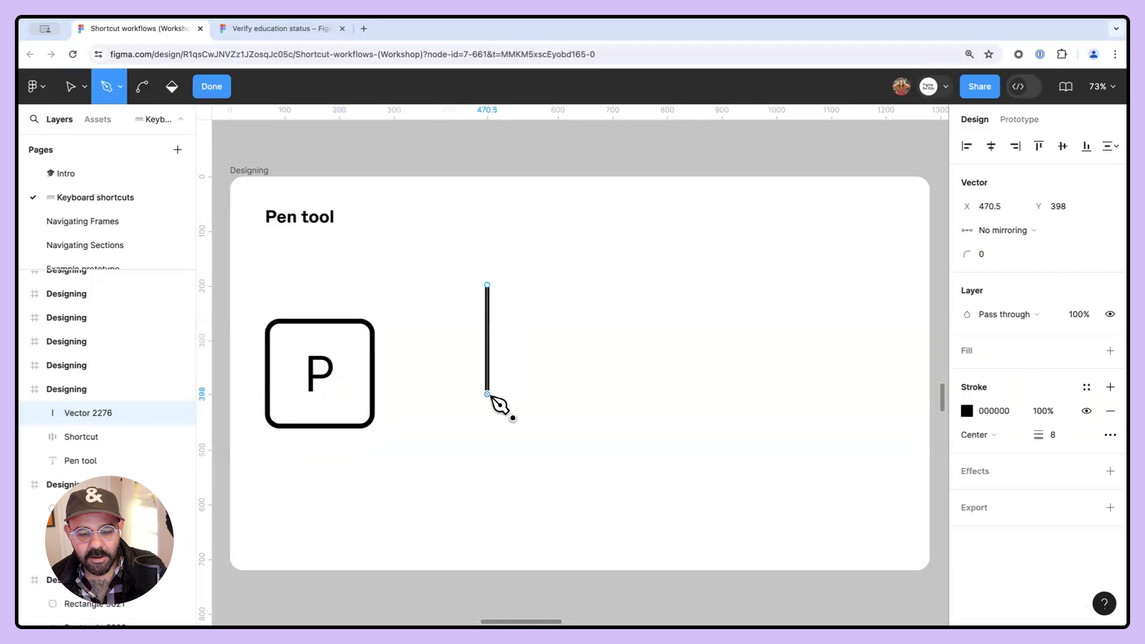
{"action": "left_click", "coordinate": [624, 394]}
{"action": "left_click", "coordinate": [624, 343]}
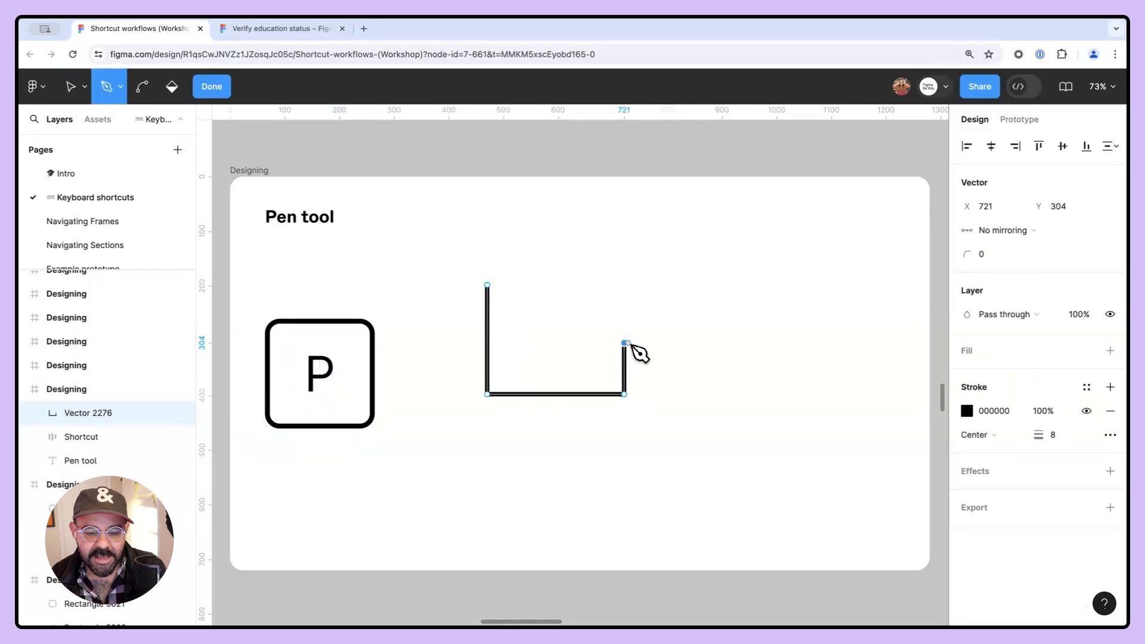
{"action": "left_click", "coordinate": [723, 343]}
{"action": "left_click", "coordinate": [723, 285]}
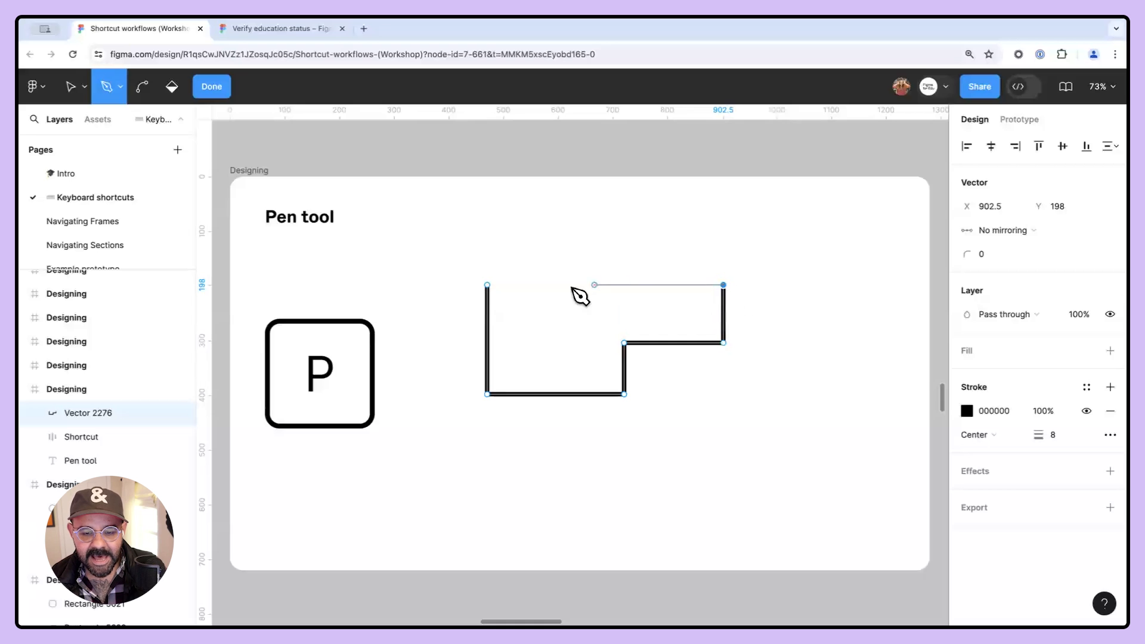
{"action": "left_click", "coordinate": [488, 286]}
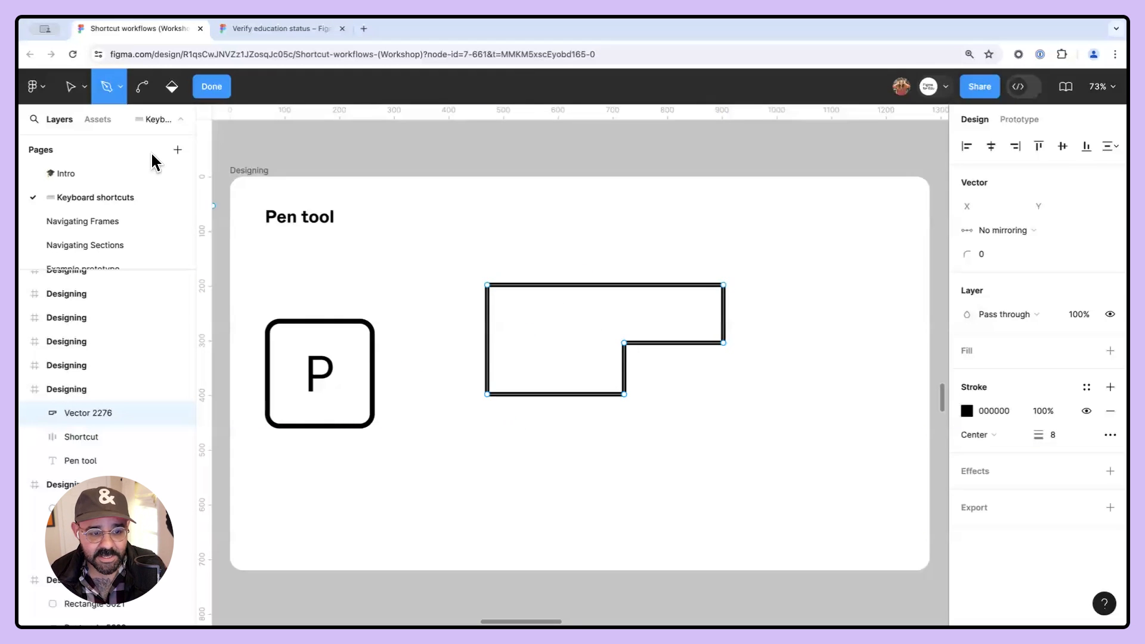
- Draw a second, smaller closed stepped outline below the first and finish path editing
{"action": "left_click", "coordinate": [483, 431]}
{"action": "left_click", "coordinate": [483, 501]}
{"action": "left_click", "coordinate": [580, 502]}
{"action": "left_click", "coordinate": [580, 464]}
{"action": "left_click", "coordinate": [655, 464]}
{"action": "left_click", "coordinate": [655, 430]}
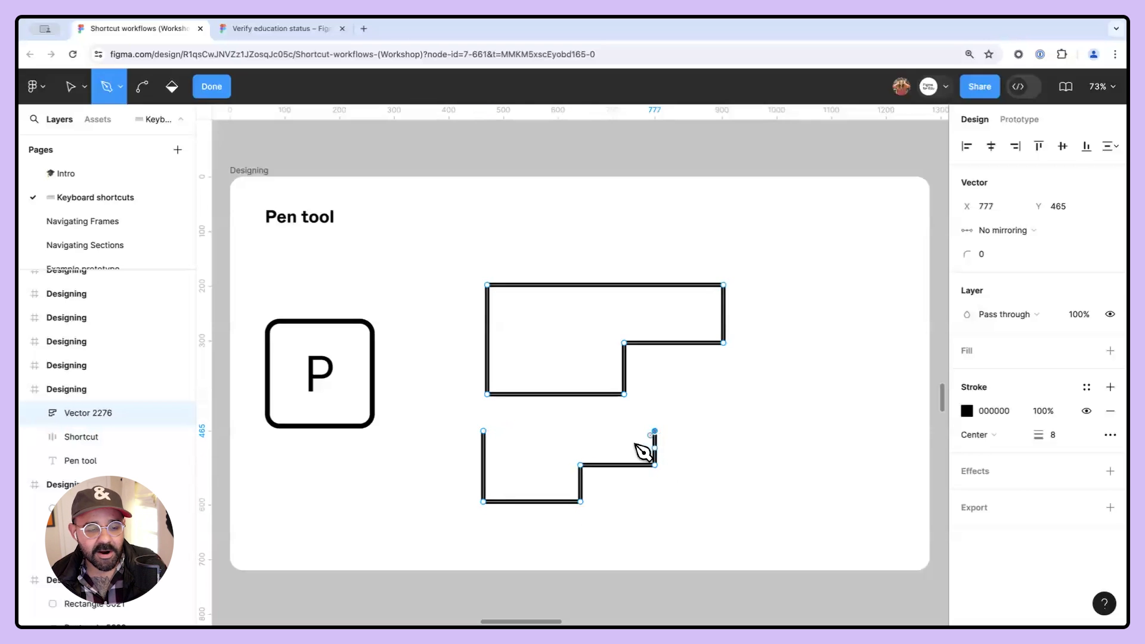
{"action": "left_click", "coordinate": [483, 431]}
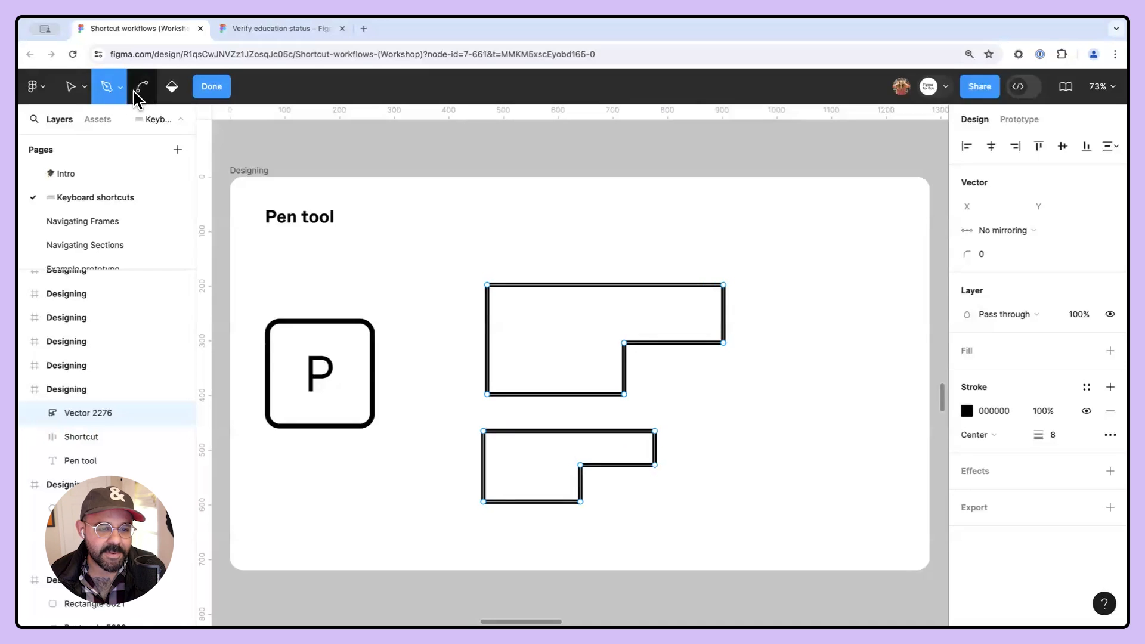
{"action": "left_click", "coordinate": [206, 91]}
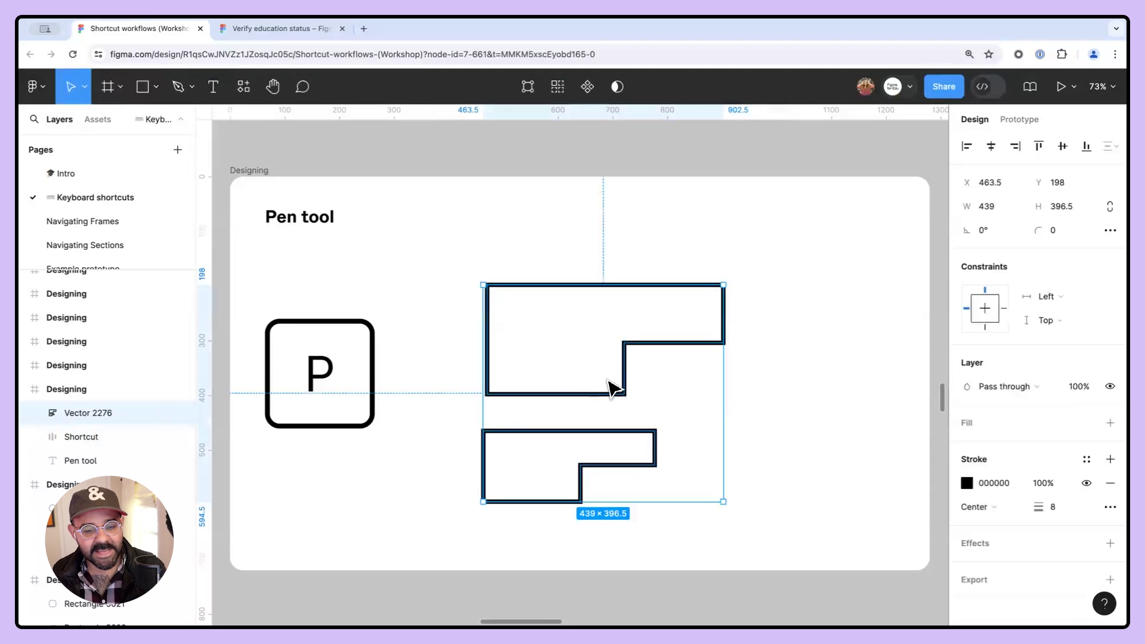
- Go to the Bend tool frame and move the ⌘ shortcut badge to the left
{"action": "double_click", "coordinate": [617, 398]}
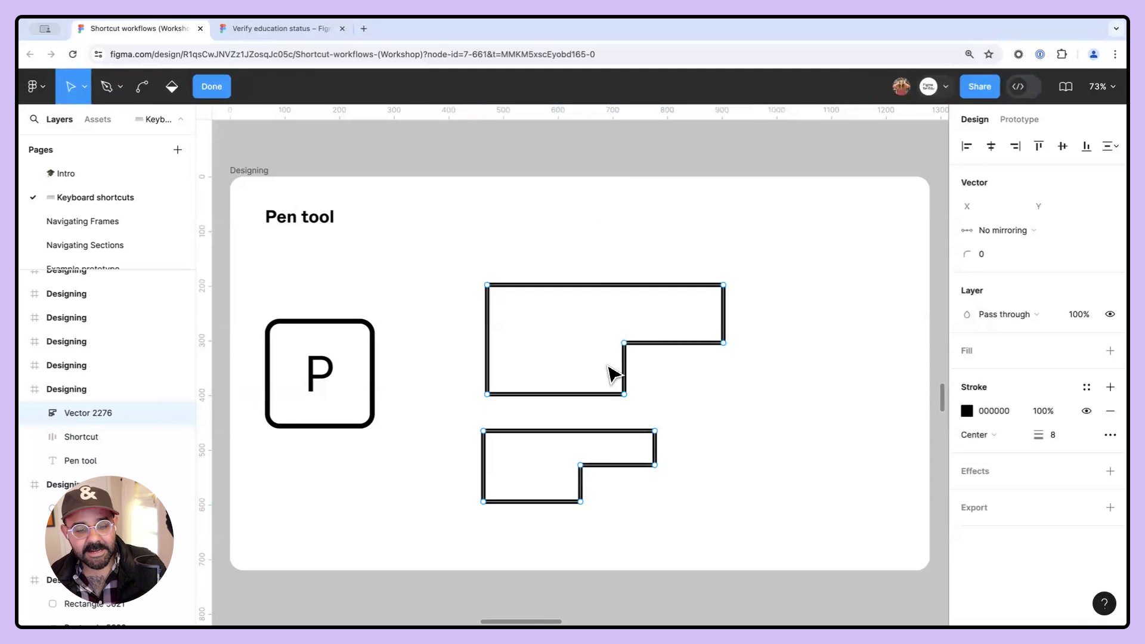
{"action": "scroll", "coordinate": [744, 395], "scroll_direction": "right", "scroll_amount": 15}
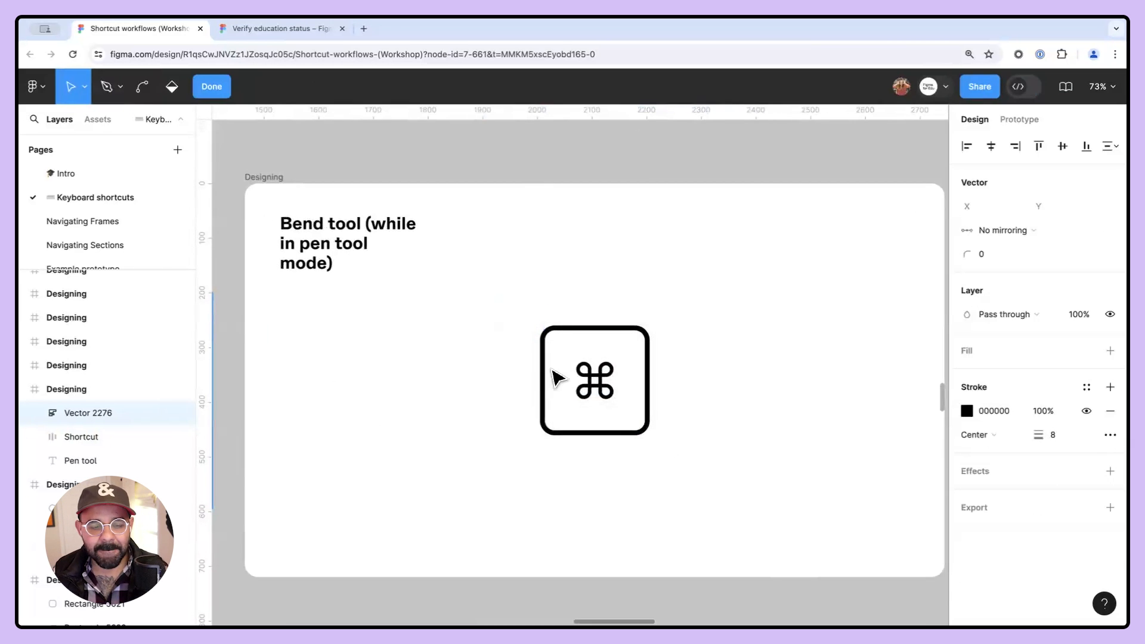
{"action": "key", "text": "Escape"}
{"action": "left_click_drag", "start_coordinate": [567, 383], "coordinate": [343, 382]}
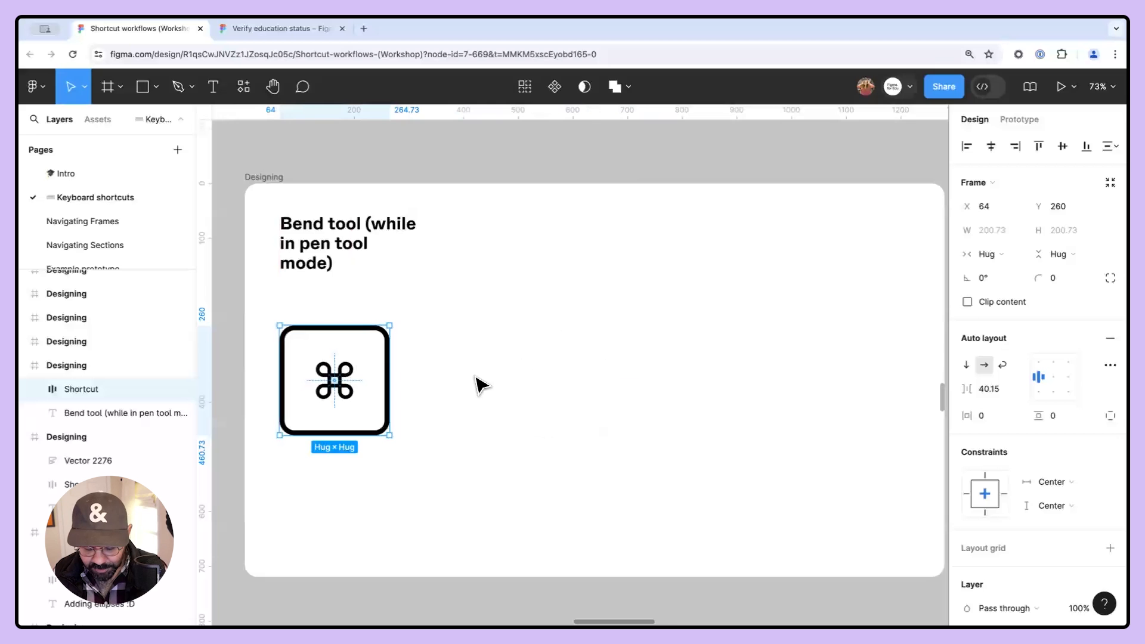
- Draw a closed stepped outline with the Pen tool next to the badge
{"action": "key", "text": "p"}
{"action": "left_click", "coordinate": [514, 324]}
{"action": "left_click", "coordinate": [515, 428], "text": "shift"}
{"action": "left_click", "coordinate": [641, 428]}
{"action": "left_click", "coordinate": [640, 368]}
{"action": "left_click", "coordinate": [600, 367]}
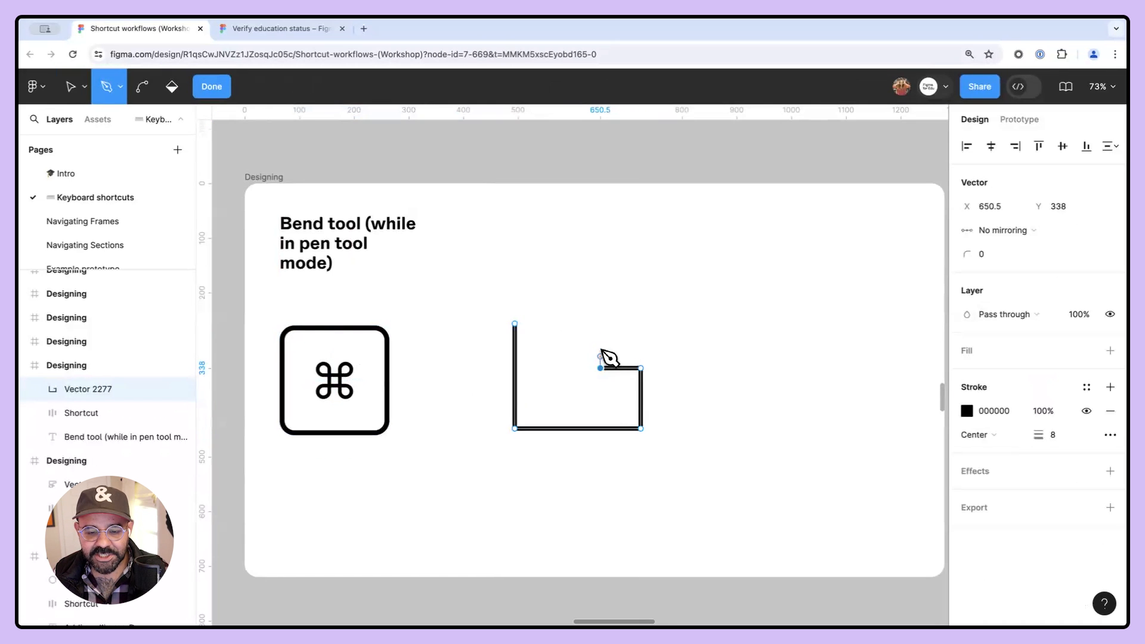
{"action": "left_click", "coordinate": [600, 324]}
{"action": "left_click", "coordinate": [656, 323]}
{"action": "left_click", "coordinate": [656, 264]}
{"action": "left_click", "coordinate": [568, 264]}
{"action": "left_click", "coordinate": [568, 324]}
{"action": "left_click", "coordinate": [517, 324]}
{"action": "key", "text": "Escape"}
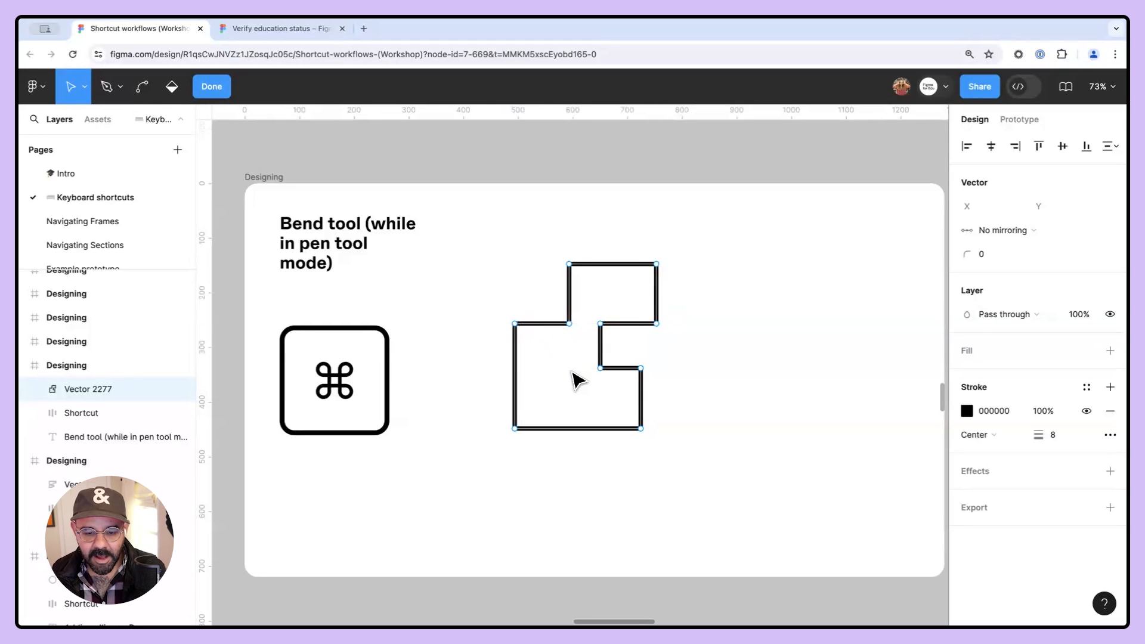
- Bend the outline's bottom segment downward into a curve with the Bend tool
{"action": "key", "text": "super"}
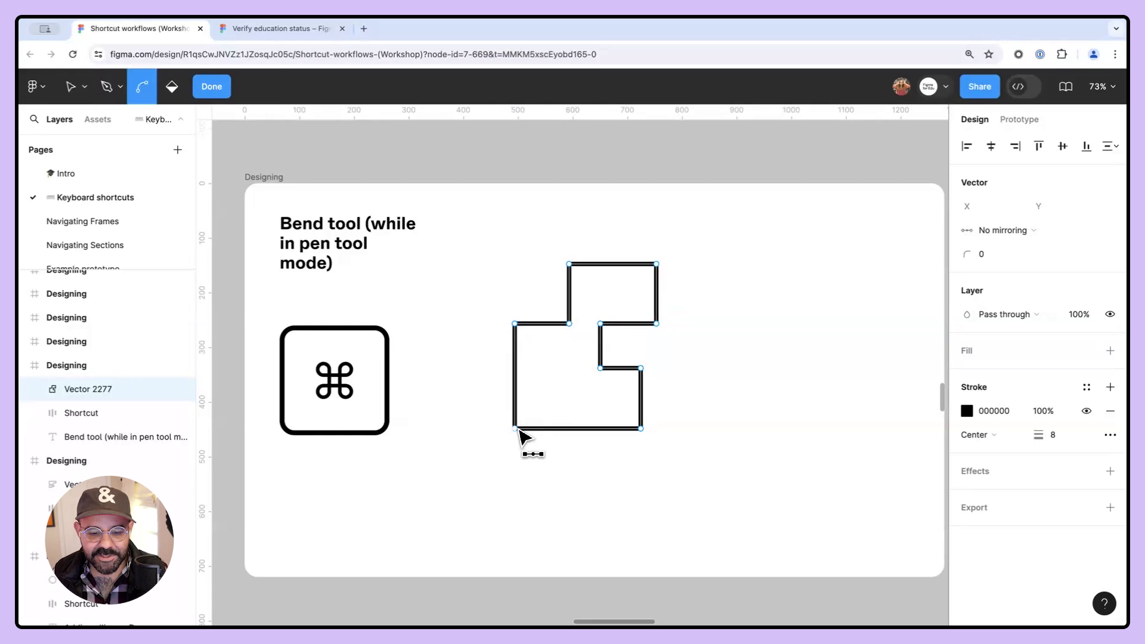
{"action": "left_click_drag", "start_coordinate": [562, 430], "coordinate": [567, 475]}
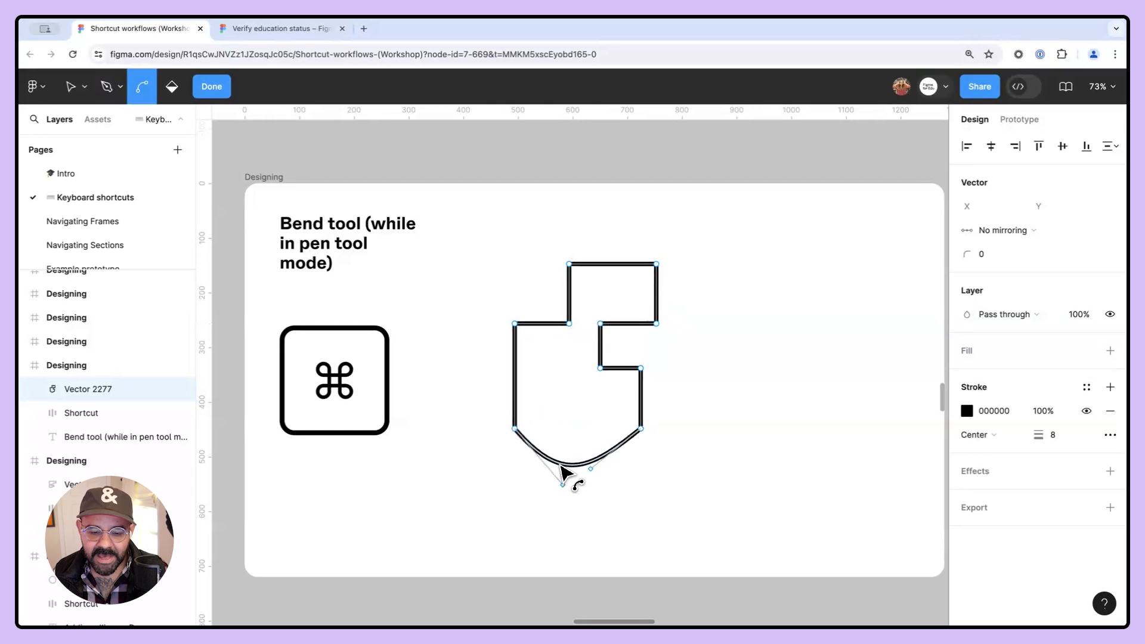
- Bend several of the stepped outline's corners into curves with the Bend tool
{"action": "left_click_drag", "start_coordinate": [519, 391], "coordinate": [532, 392]}
{"action": "left_click_drag", "start_coordinate": [555, 324], "coordinate": [538, 310]}
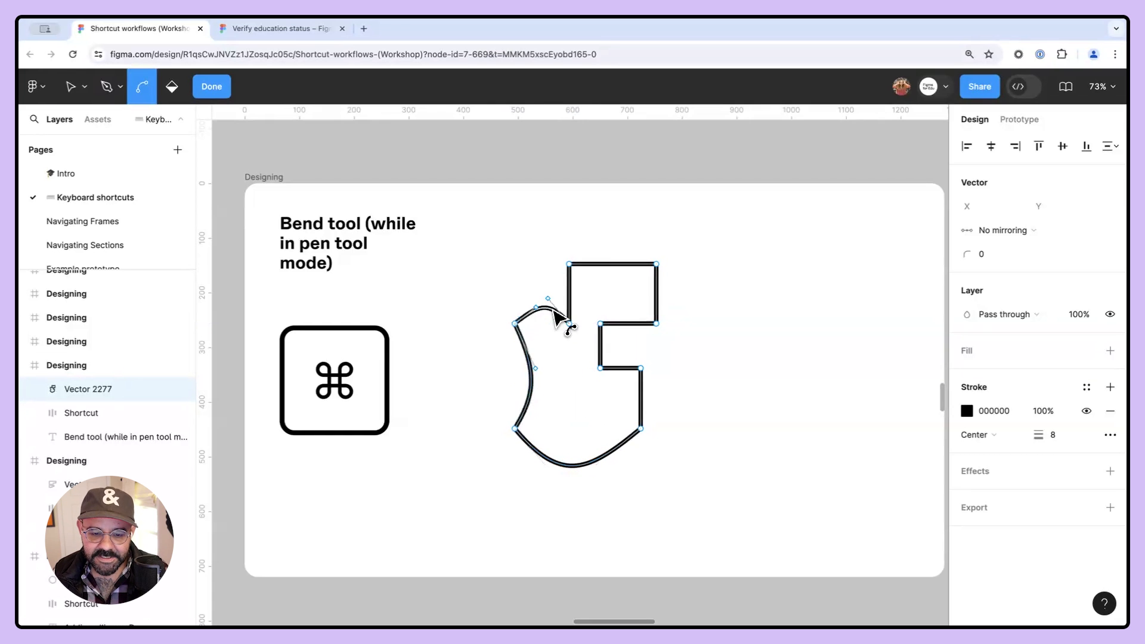
{"action": "left_click_drag", "start_coordinate": [609, 273], "coordinate": [579, 294]}
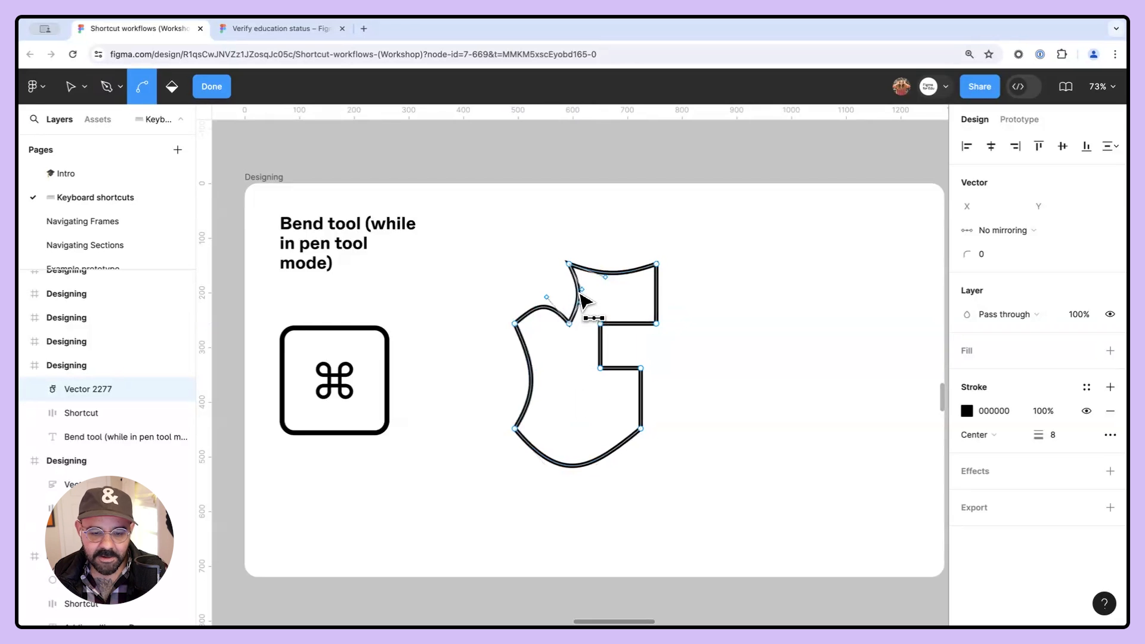
{"action": "left_click_drag", "start_coordinate": [629, 324], "coordinate": [625, 381]}
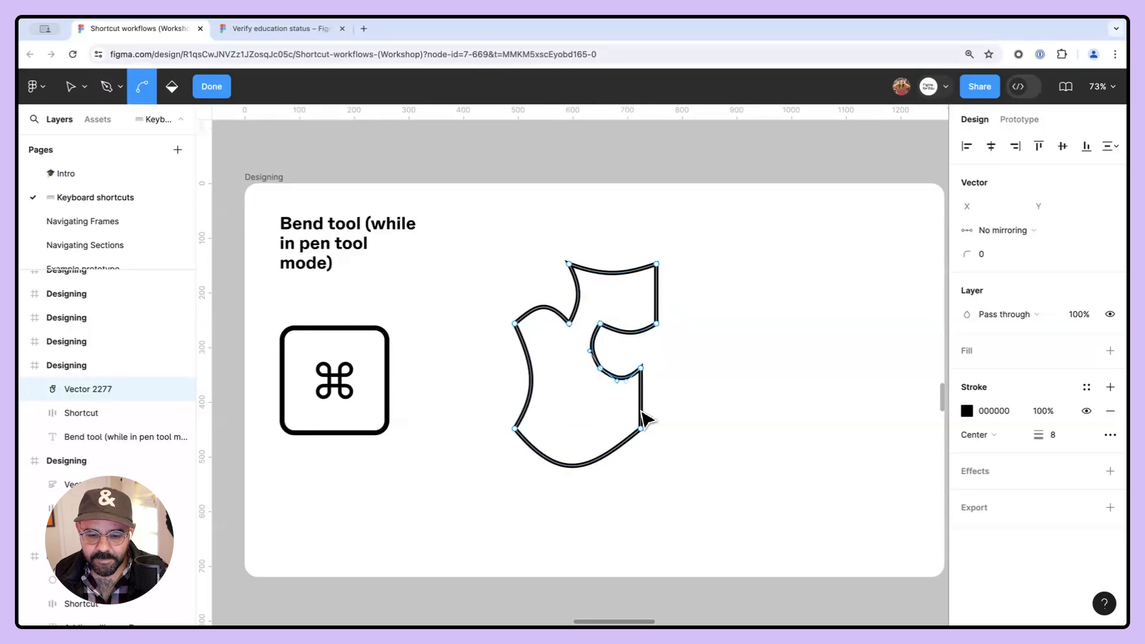
- Reset each vertex of the outline back to a sharp corner with the Bend tool
{"action": "left_click", "coordinate": [642, 368]}
{"action": "left_click", "coordinate": [641, 428]}
{"action": "left_click", "coordinate": [640, 428]}
{"action": "left_click", "coordinate": [642, 368]}
{"action": "left_click", "coordinate": [601, 369]}
{"action": "left_click", "coordinate": [599, 324]}
{"action": "left_click", "coordinate": [600, 325]}
{"action": "left_click", "coordinate": [657, 324]}
{"action": "left_click", "coordinate": [657, 265]}
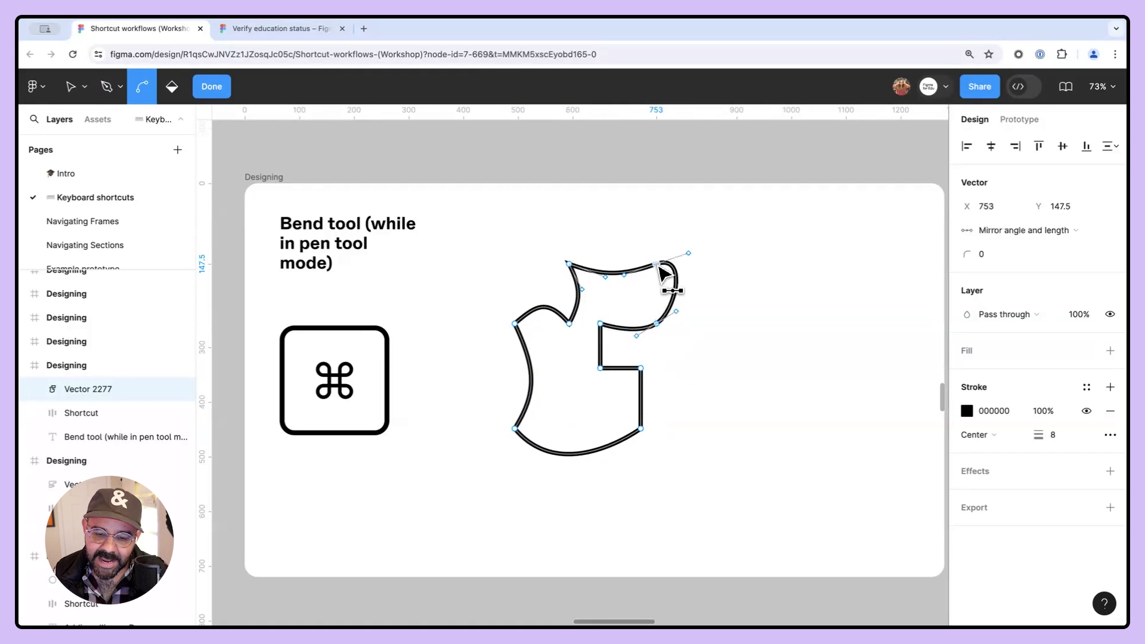
{"action": "left_click", "coordinate": [657, 264]}
{"action": "left_click", "coordinate": [656, 324]}
{"action": "left_click", "coordinate": [569, 265]}
{"action": "left_click", "coordinate": [571, 325]}
{"action": "left_click", "coordinate": [570, 325]}
{"action": "left_click", "coordinate": [568, 326]}
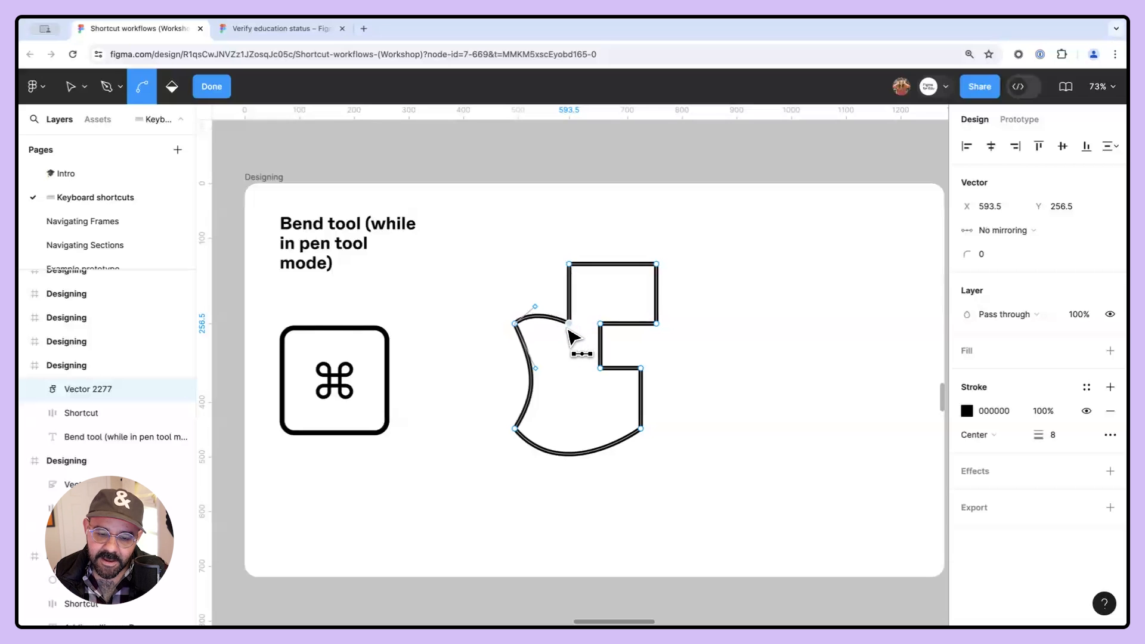
{"action": "left_click", "coordinate": [516, 325]}
{"action": "left_click", "coordinate": [517, 324]}
{"action": "left_click", "coordinate": [516, 325]}
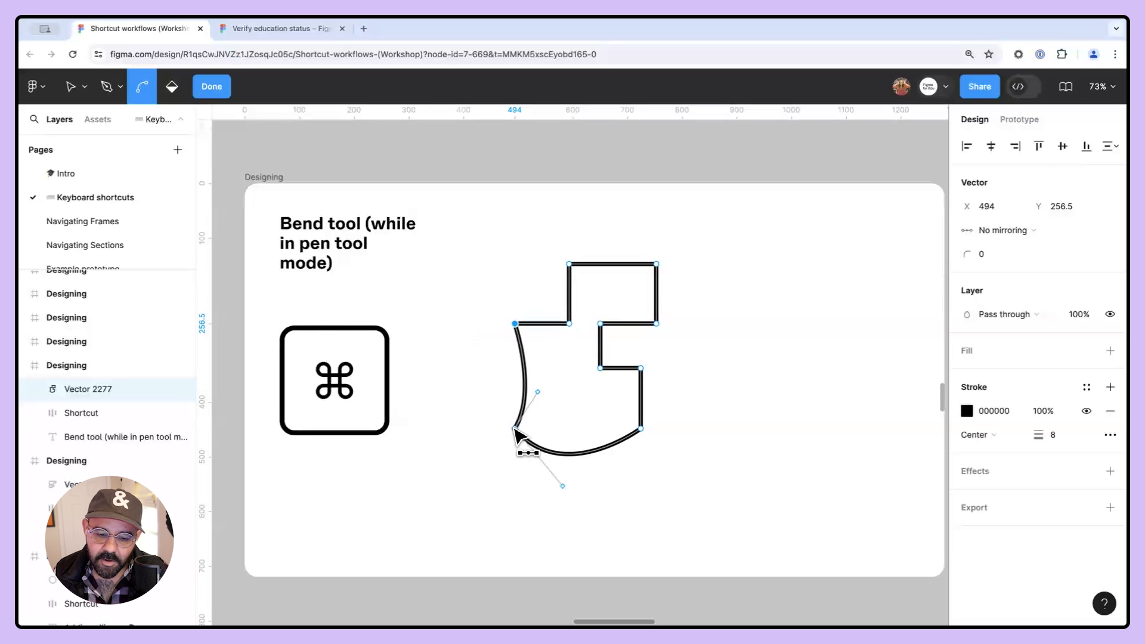
{"action": "left_click", "coordinate": [514, 428]}
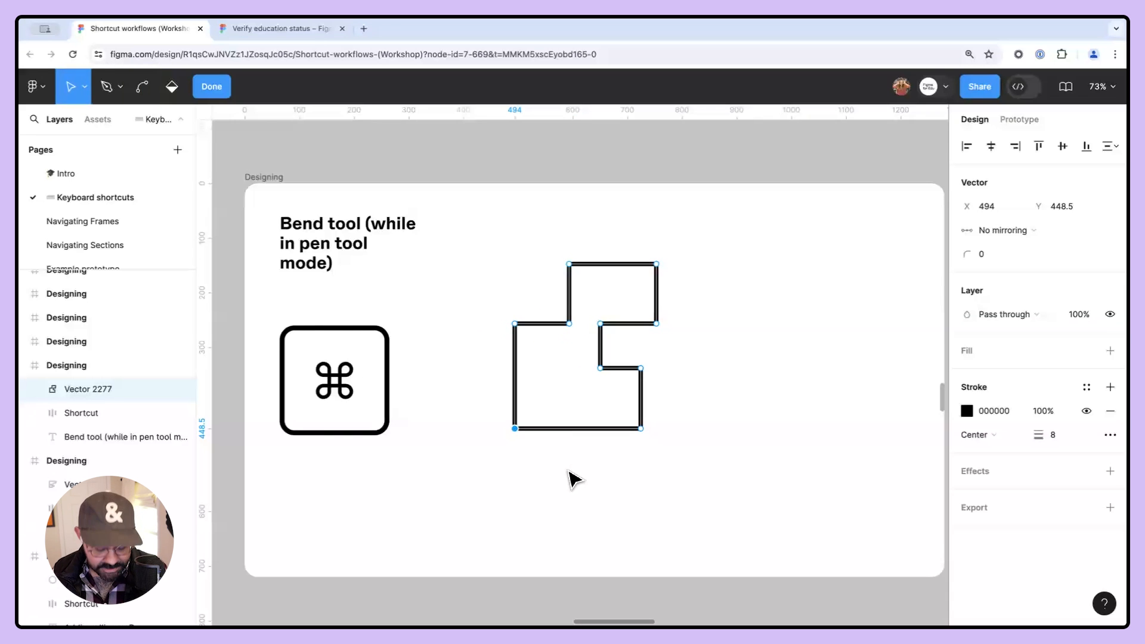
- Bend every vertex of the outline into smooth curves, turning it into a rounded blob shape
{"action": "key", "text": "super"}
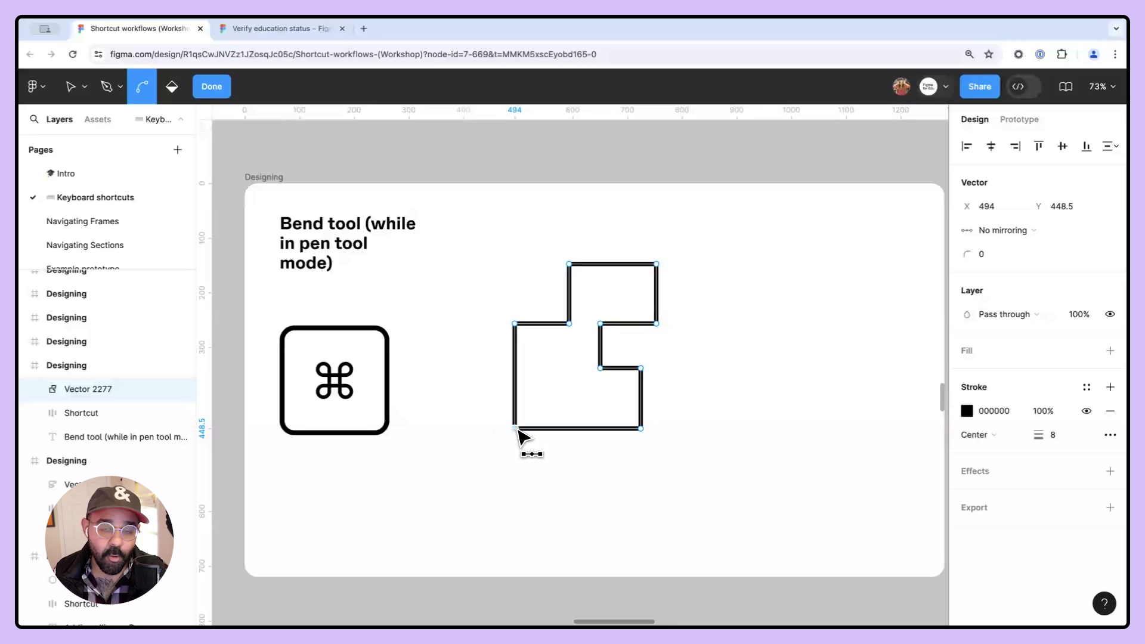
{"action": "left_click_drag", "start_coordinate": [514, 428], "coordinate": [544, 464]}
{"action": "left_click_drag", "start_coordinate": [515, 324], "coordinate": [586, 308]}
{"action": "left_click_drag", "start_coordinate": [569, 264], "coordinate": [587, 236]}
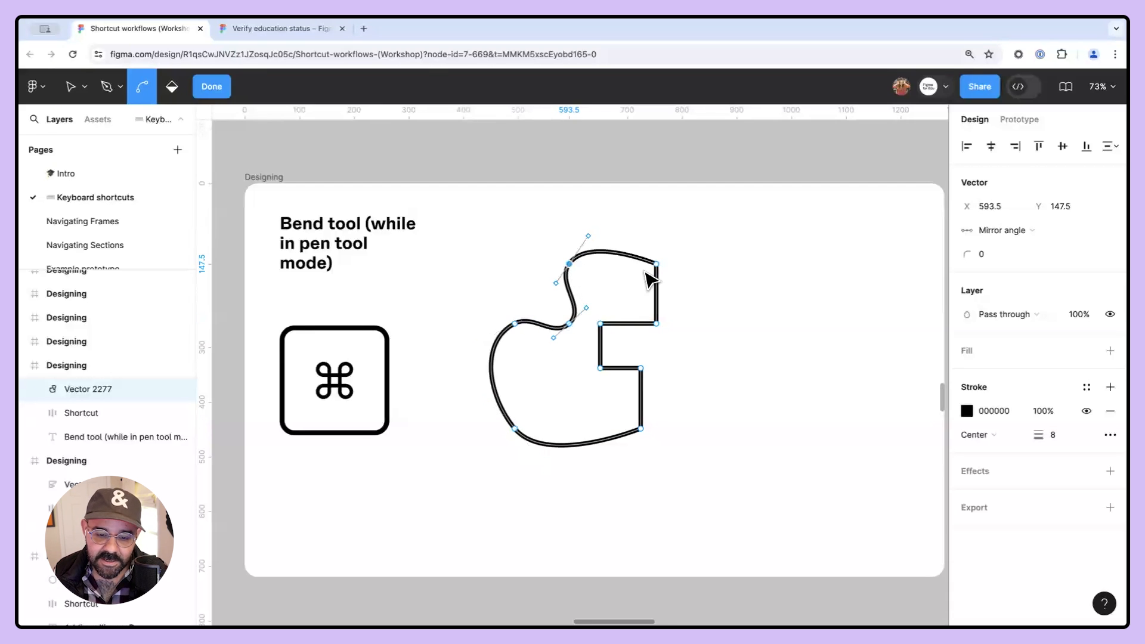
{"action": "left_click_drag", "start_coordinate": [657, 264], "coordinate": [670, 282]}
{"action": "left_click_drag", "start_coordinate": [656, 324], "coordinate": [673, 308]}
{"action": "left_click_drag", "start_coordinate": [600, 324], "coordinate": [613, 306]}
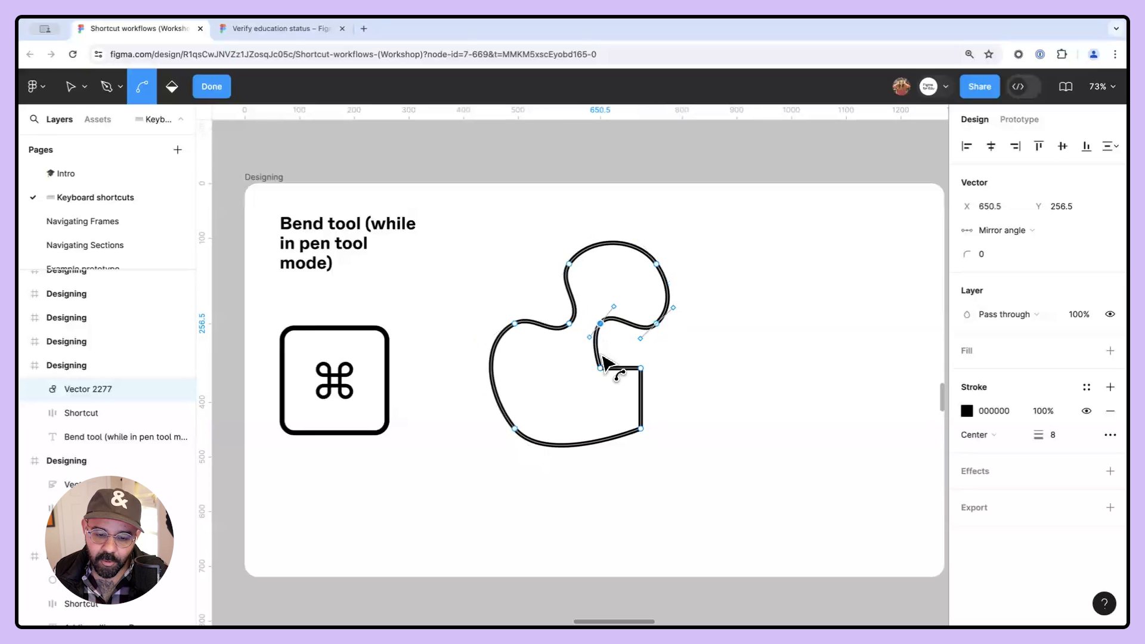
{"action": "left_click", "coordinate": [600, 368]}
{"action": "left_click", "coordinate": [640, 368]}
{"action": "left_click", "coordinate": [641, 429]}
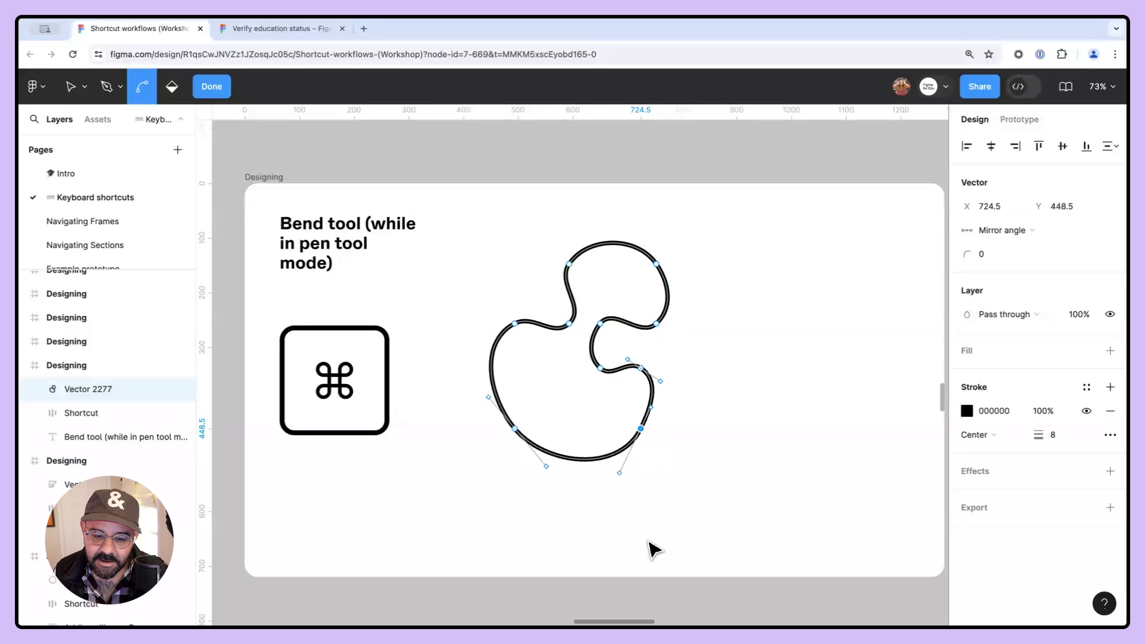
- Swap the blob's stroke to a fill and then back to a stroke
{"action": "key", "text": "v"}
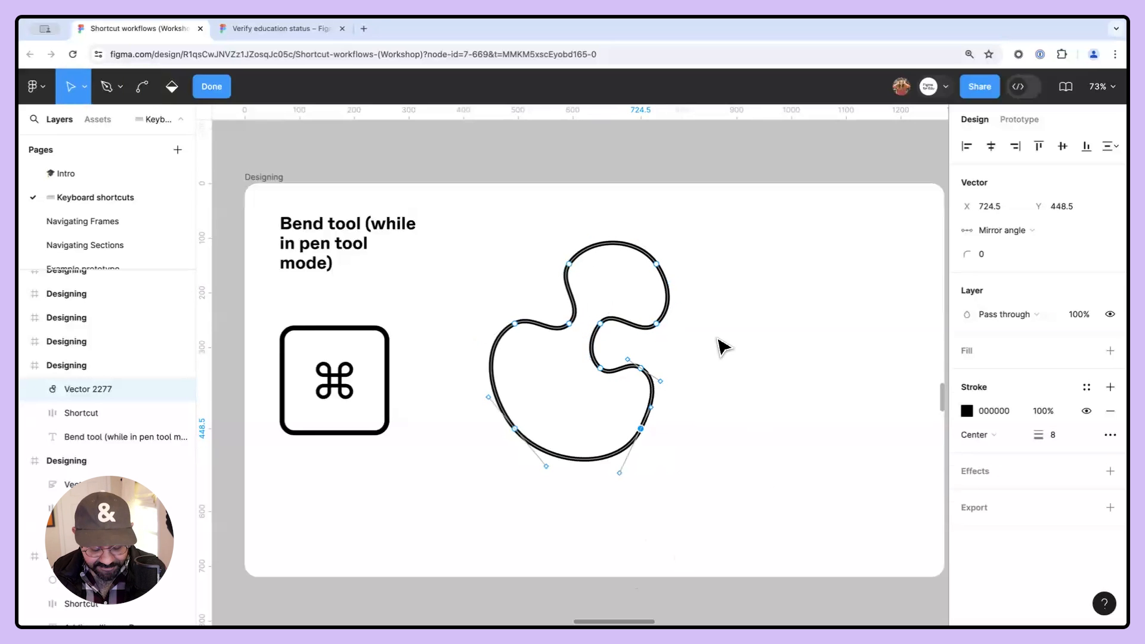
{"action": "key", "text": "shift+x"}
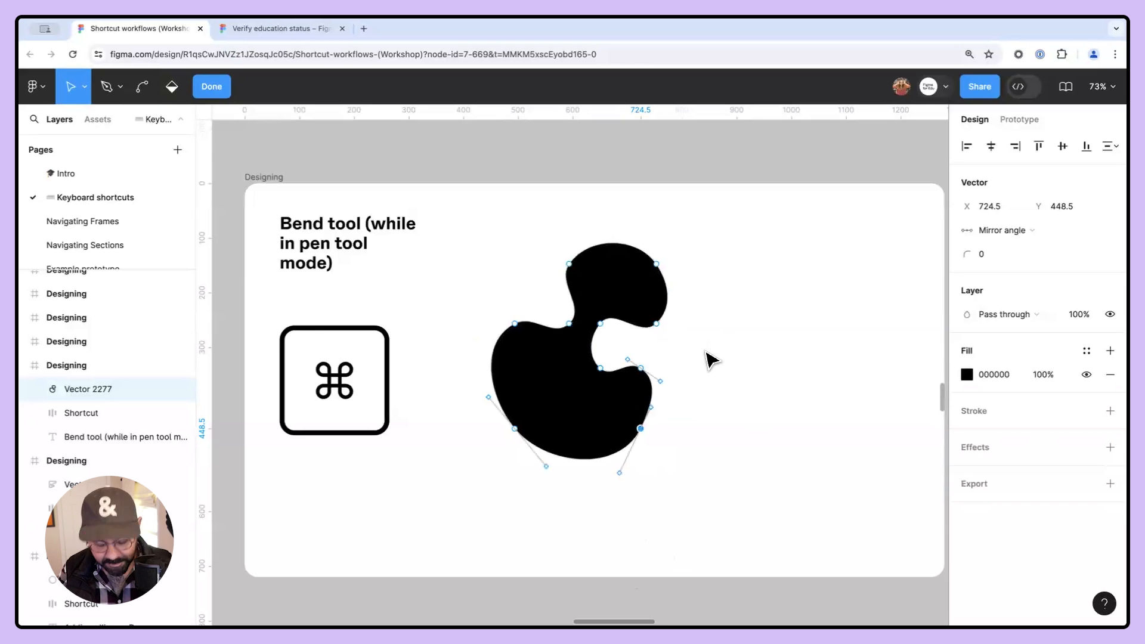
{"action": "key", "text": "shift+x"}
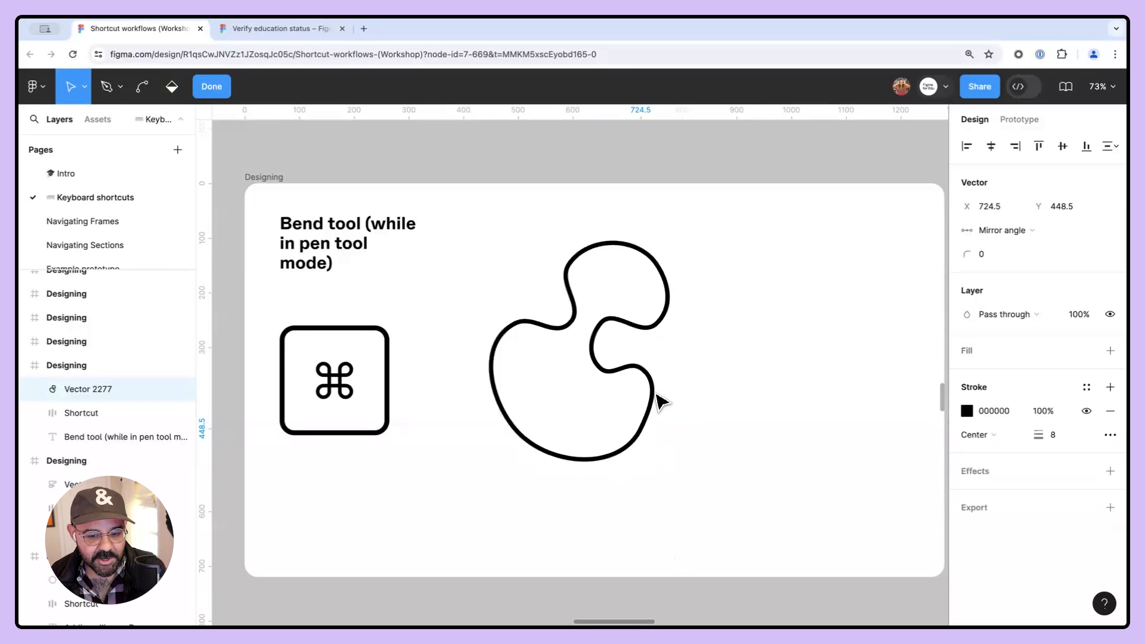
- Reset all of the blob's vertices back to sharp corners and exit path editing
{"action": "key", "text": "super"}
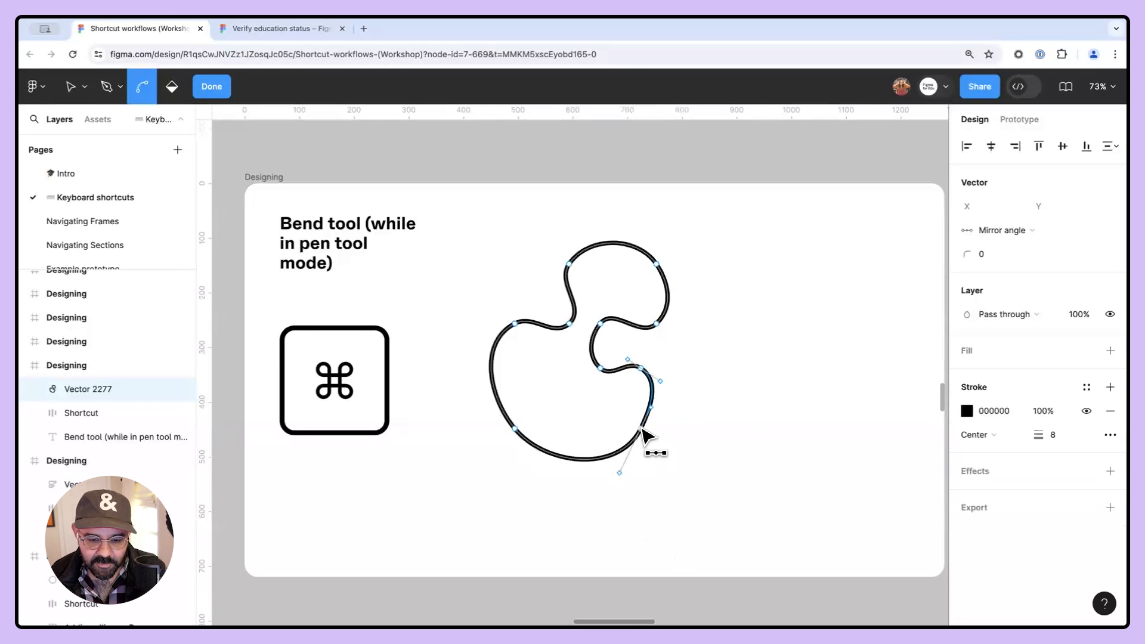
{"action": "left_click", "coordinate": [641, 428]}
{"action": "left_click", "coordinate": [514, 429]}
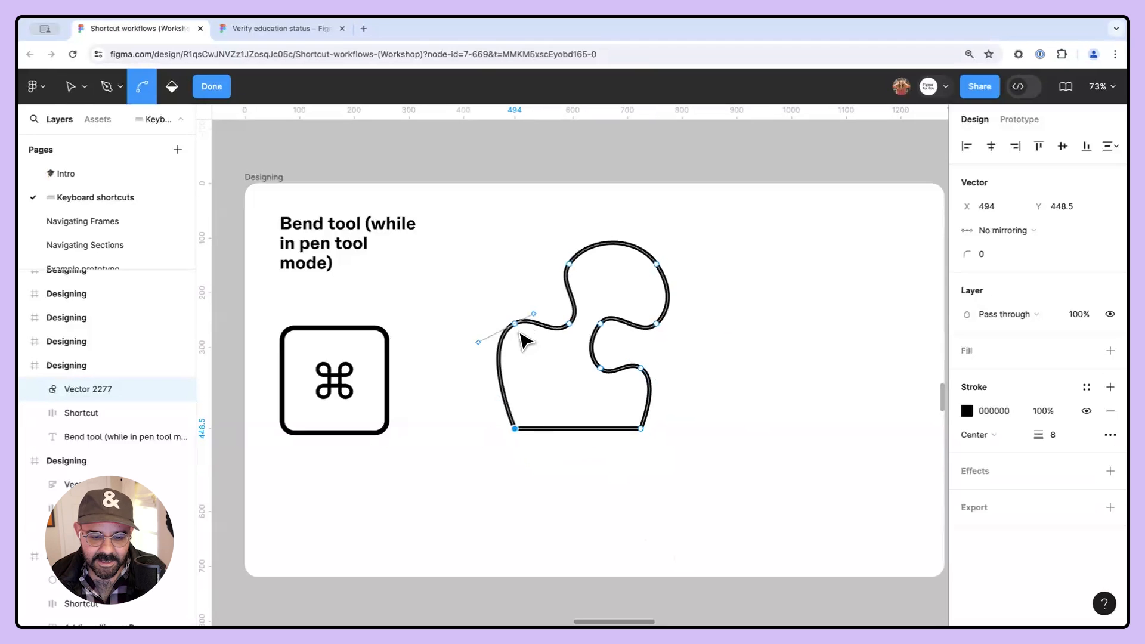
{"action": "left_click", "coordinate": [514, 324]}
{"action": "left_click", "coordinate": [570, 324]}
{"action": "left_click", "coordinate": [569, 264]}
{"action": "left_click", "coordinate": [656, 263]}
{"action": "left_click", "coordinate": [655, 324]}
{"action": "left_click", "coordinate": [601, 324]}
{"action": "left_click", "coordinate": [599, 367]}
{"action": "left_click", "coordinate": [640, 368]}
{"action": "key", "text": "Escape"}
{"action": "key", "text": "Escape"}
{"action": "left_click_drag", "start_coordinate": [800, 380], "coordinate": [725, 391]}
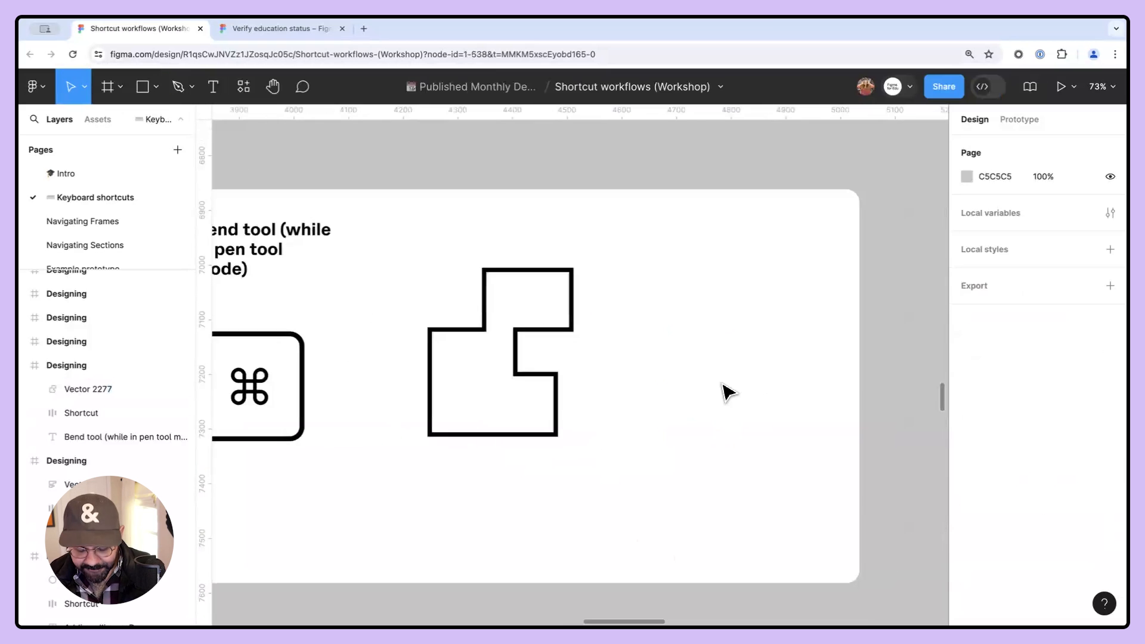
- Draw a circle about 210 × 210 beside the outline and swap its fill to a stroke
{"action": "key", "text": "o"}
{"action": "left_click_drag", "start_coordinate": [675, 341], "coordinate": [723, 397]}
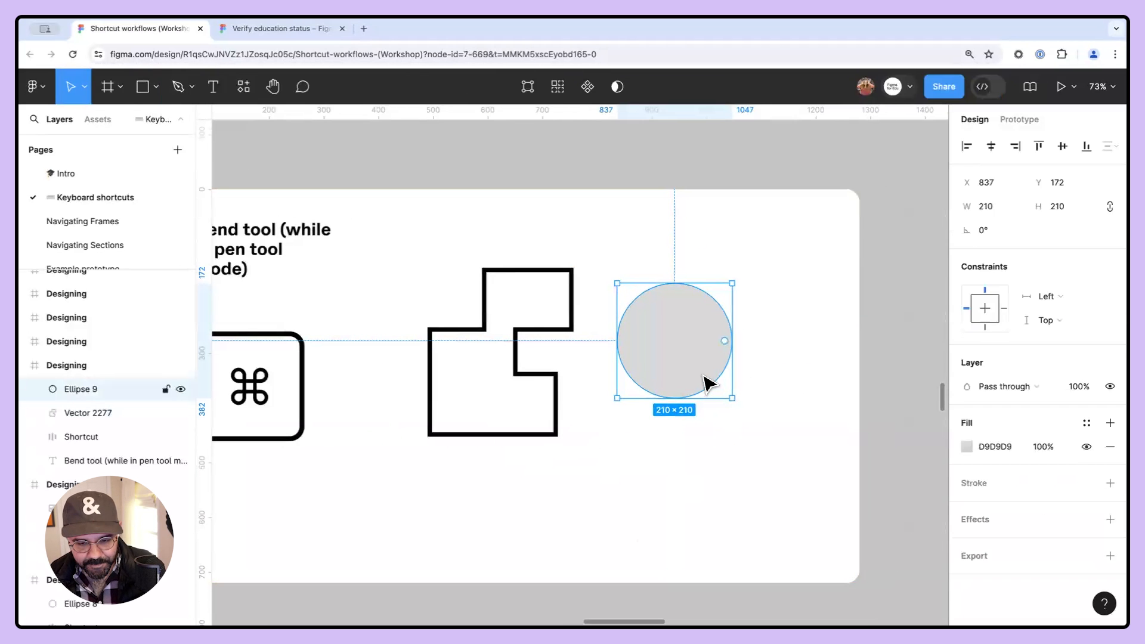
{"action": "key", "text": "shift+x"}
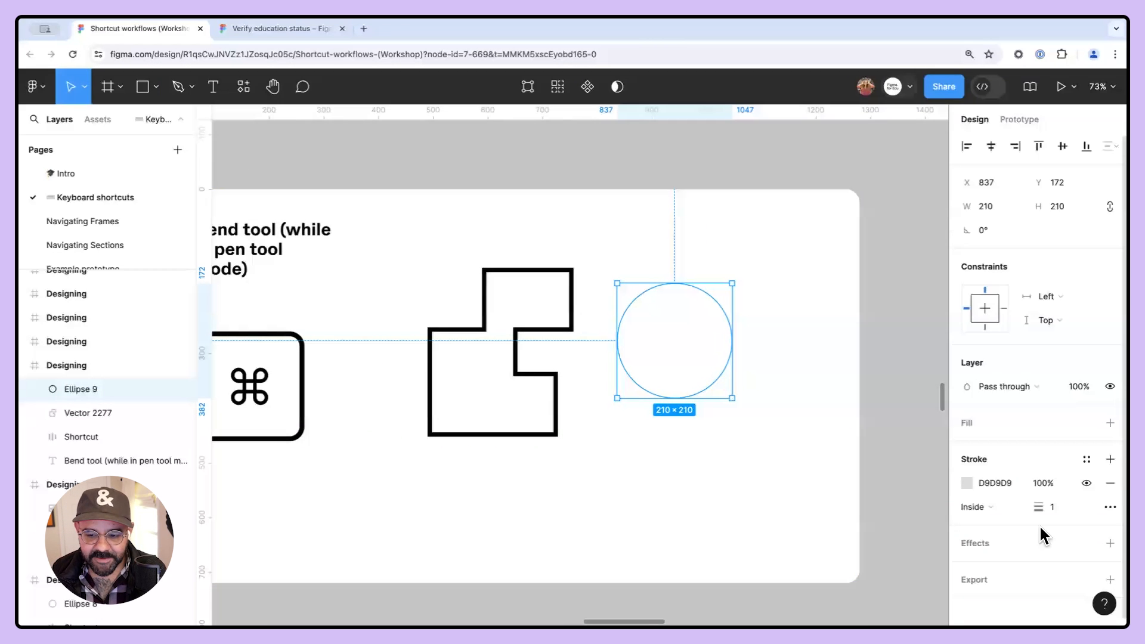
- Set the circle's stroke weight to 19 and its stroke colour to 000000
{"action": "mouse_move", "coordinate": [1040, 510]}
{"action": "left_mouse_down"}
{"action": "mouse_move", "coordinate": [1052, 508]}
{"action": "mouse_move", "coordinate": [761, 478]}
{"action": "left_mouse_up"}
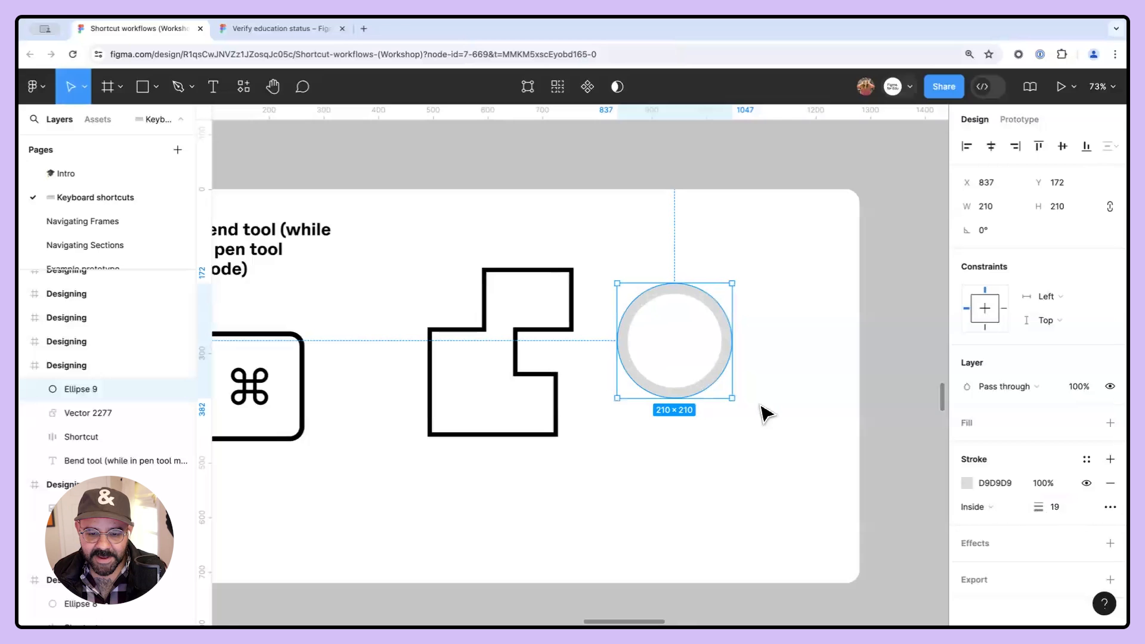
{"action": "left_click", "coordinate": [966, 483]}
{"action": "left_click_drag", "start_coordinate": [837, 387], "coordinate": [761, 428]}
{"action": "left_click", "coordinate": [646, 565]}
- Move the circle slightly down and right, and set its stroke alignment to Center
{"action": "mouse_move", "coordinate": [684, 394]}
{"action": "left_mouse_down"}
{"action": "mouse_move", "coordinate": [688, 414]}
{"action": "mouse_move", "coordinate": [710, 424]}
{"action": "left_mouse_up"}
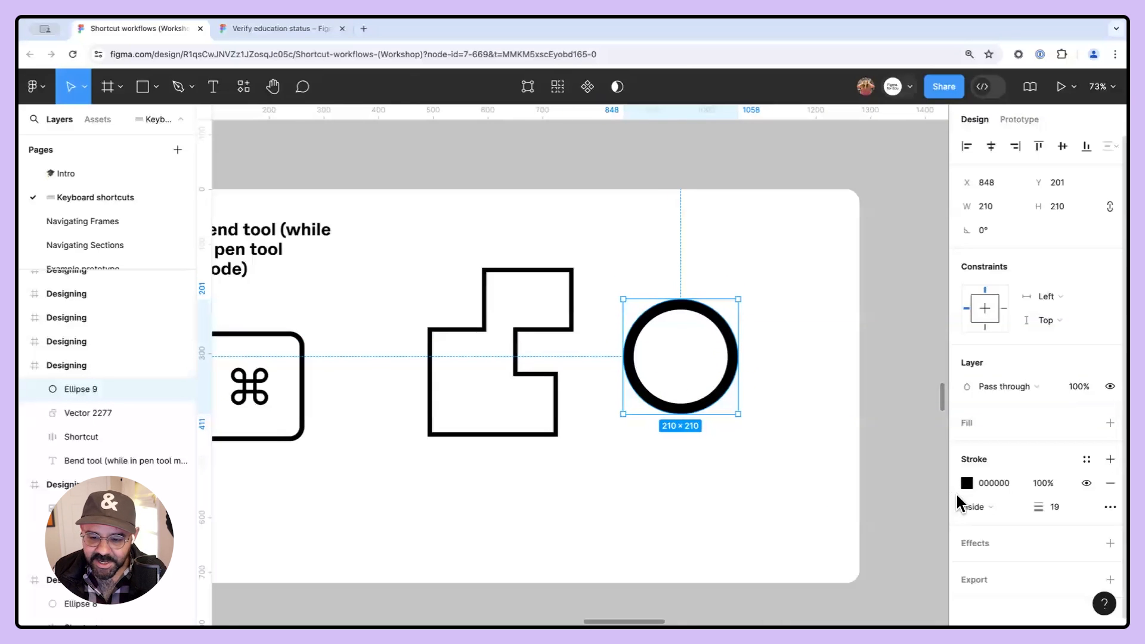
{"action": "left_click", "coordinate": [986, 511]}
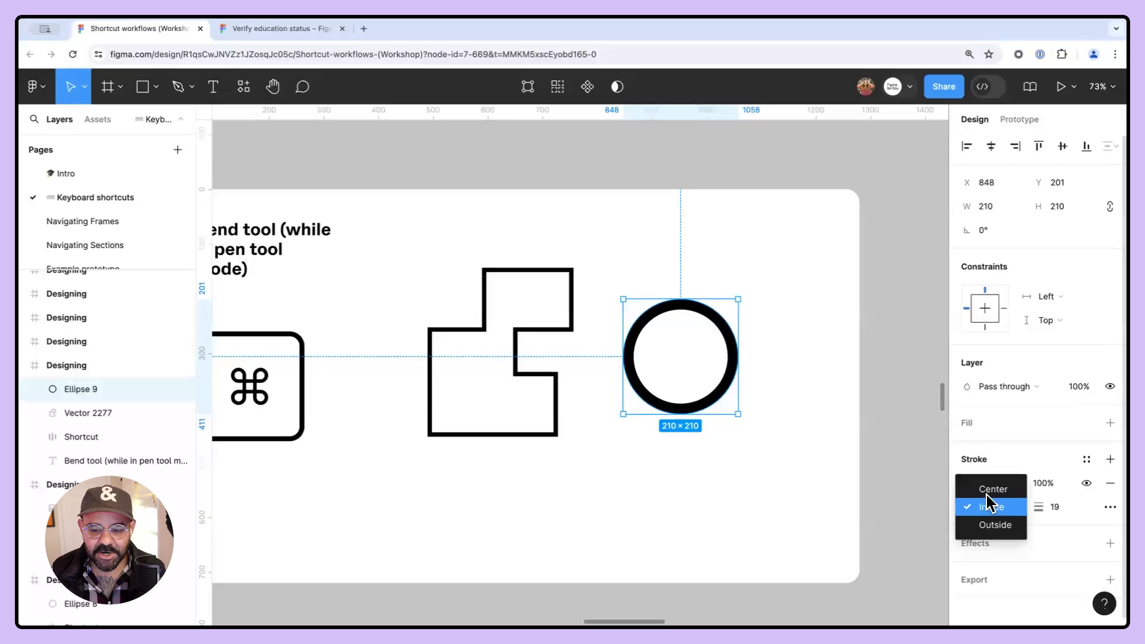
{"action": "left_click", "coordinate": [990, 489]}
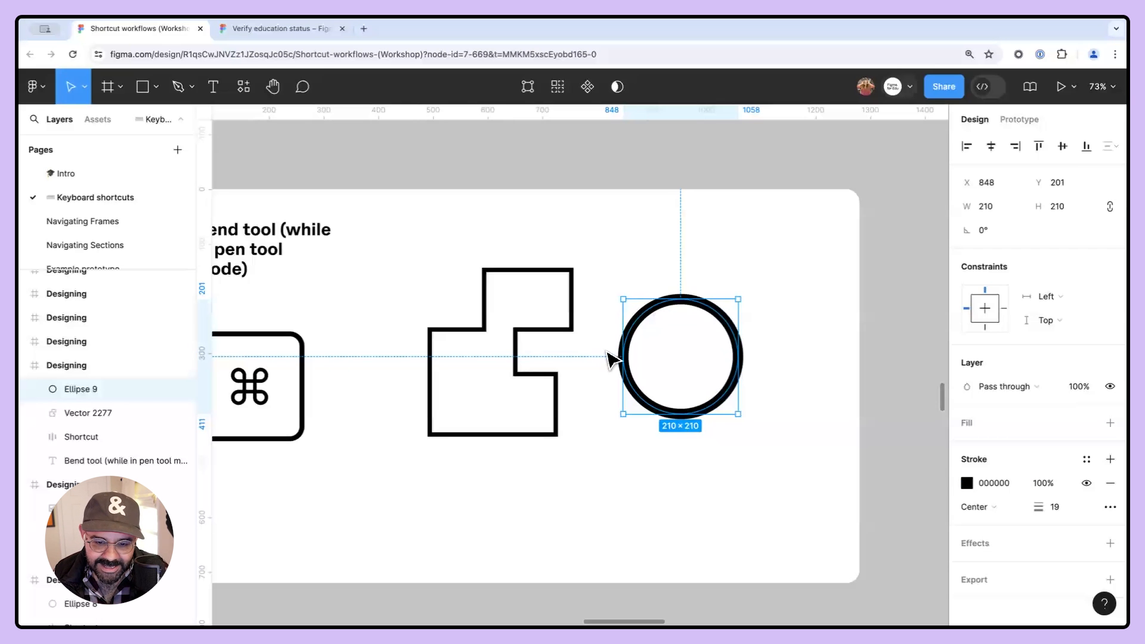
- Turn the circle's anchors into sharp corners with the Bend tool, then bend them back into a round circle
{"action": "key", "text": "Return"}
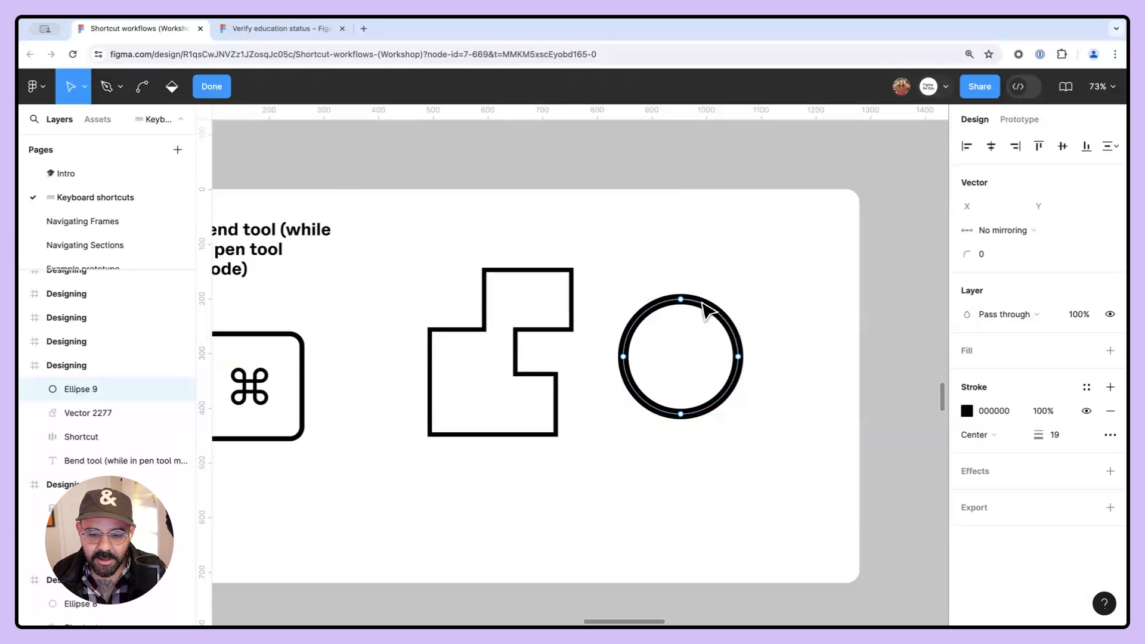
{"action": "key", "text": "super"}
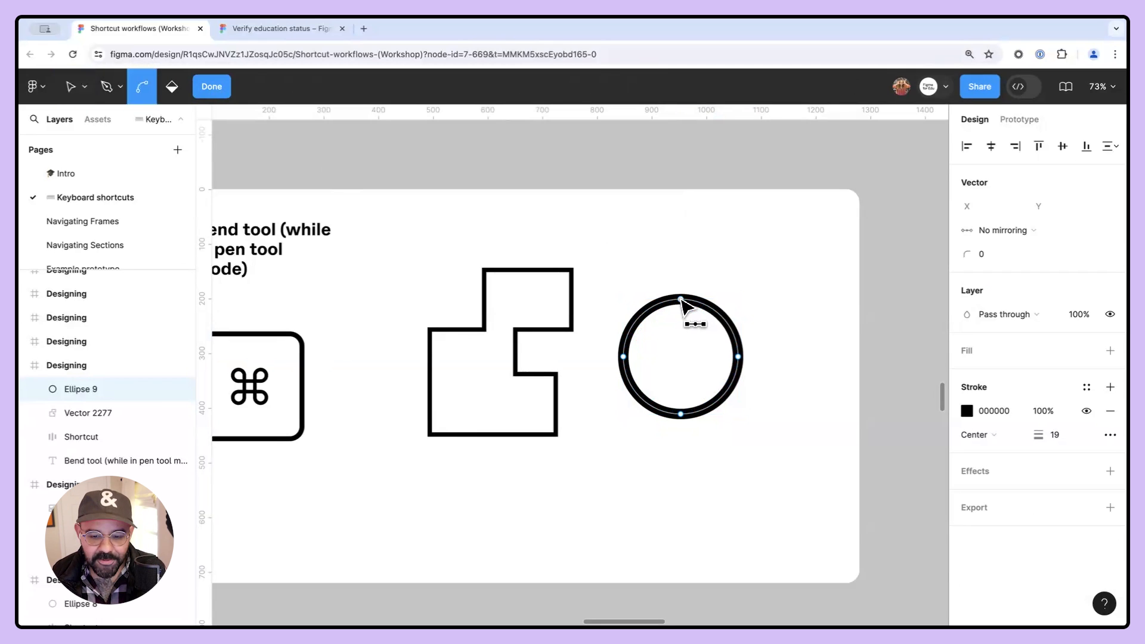
{"action": "left_click", "coordinate": [681, 298], "text": "super"}
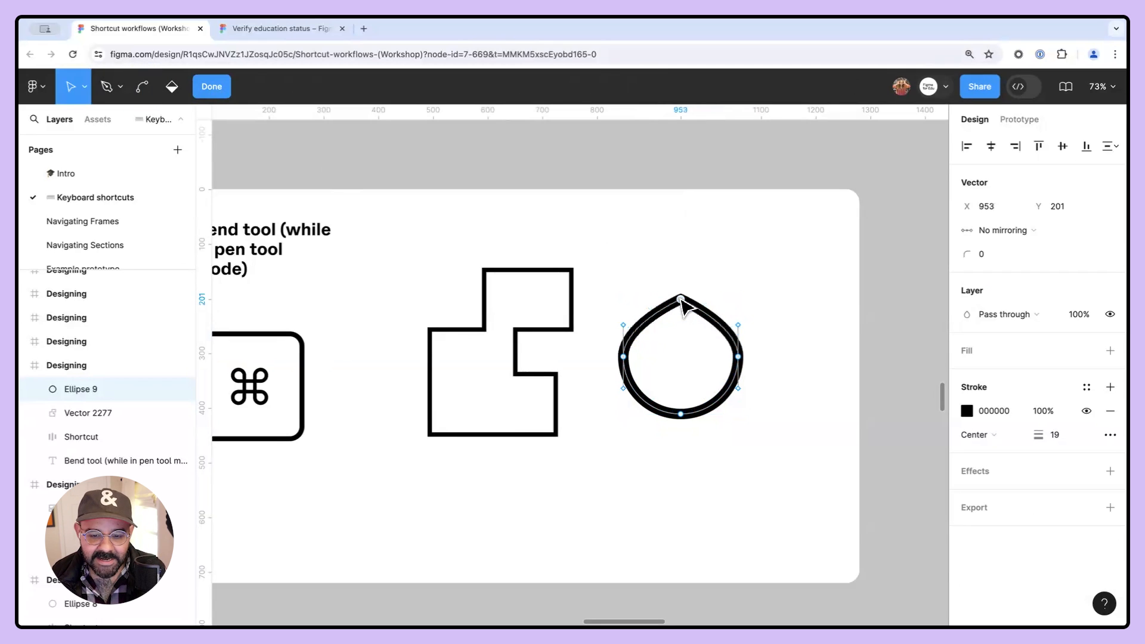
{"action": "left_click", "coordinate": [623, 356], "text": "super"}
{"action": "left_click", "coordinate": [681, 414], "text": "super"}
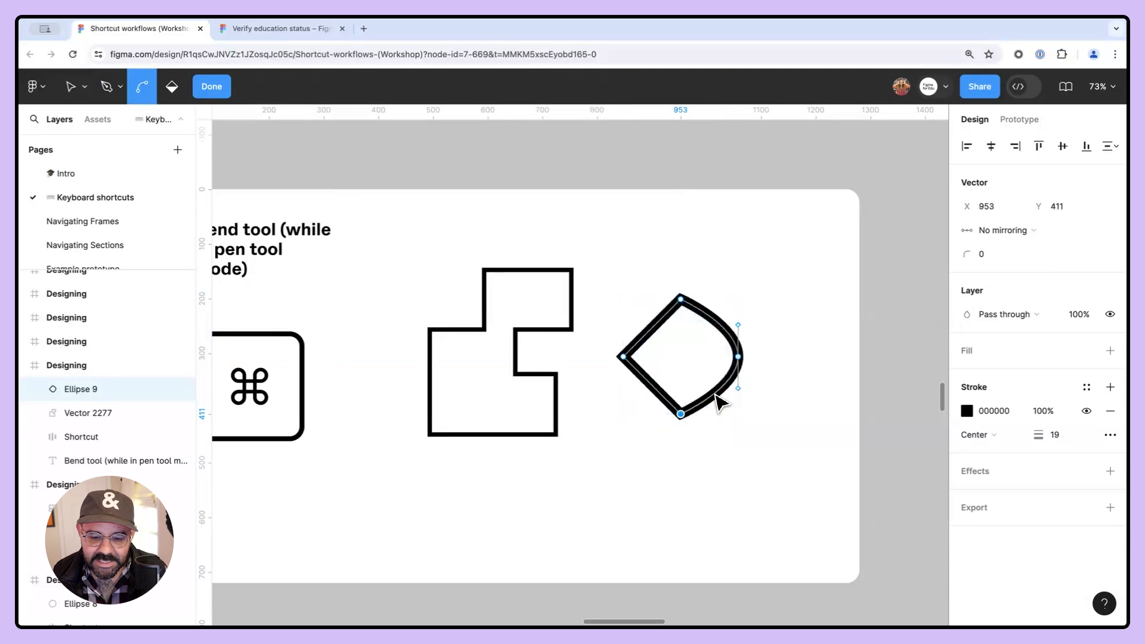
{"action": "left_click", "coordinate": [739, 357], "text": "super"}
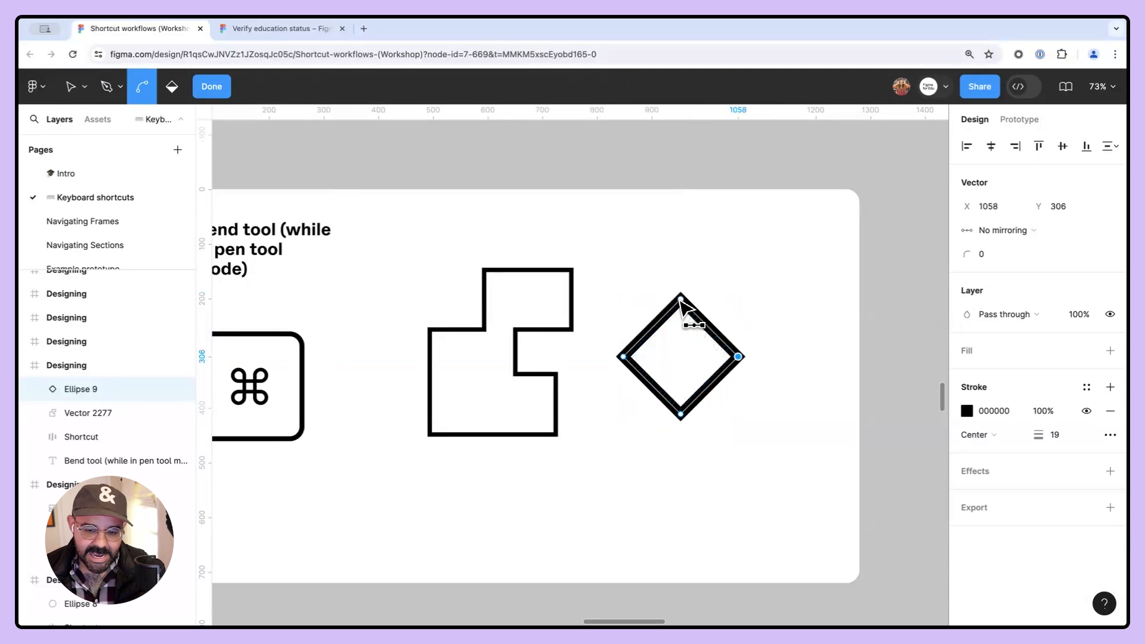
{"action": "left_click_drag", "start_coordinate": [681, 299], "coordinate": [712, 299]}
{"action": "left_click_drag", "start_coordinate": [624, 357], "coordinate": [623, 387]}
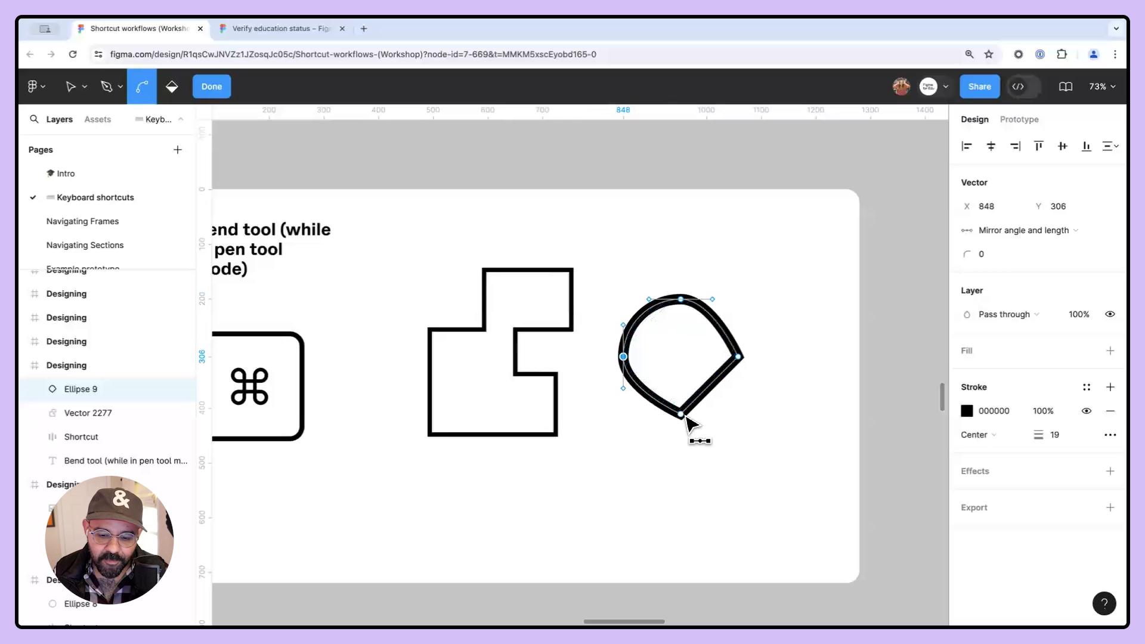
{"action": "left_click_drag", "start_coordinate": [680, 414], "coordinate": [712, 414]}
{"action": "left_click_drag", "start_coordinate": [739, 357], "coordinate": [739, 388]}
{"action": "key", "text": "v"}
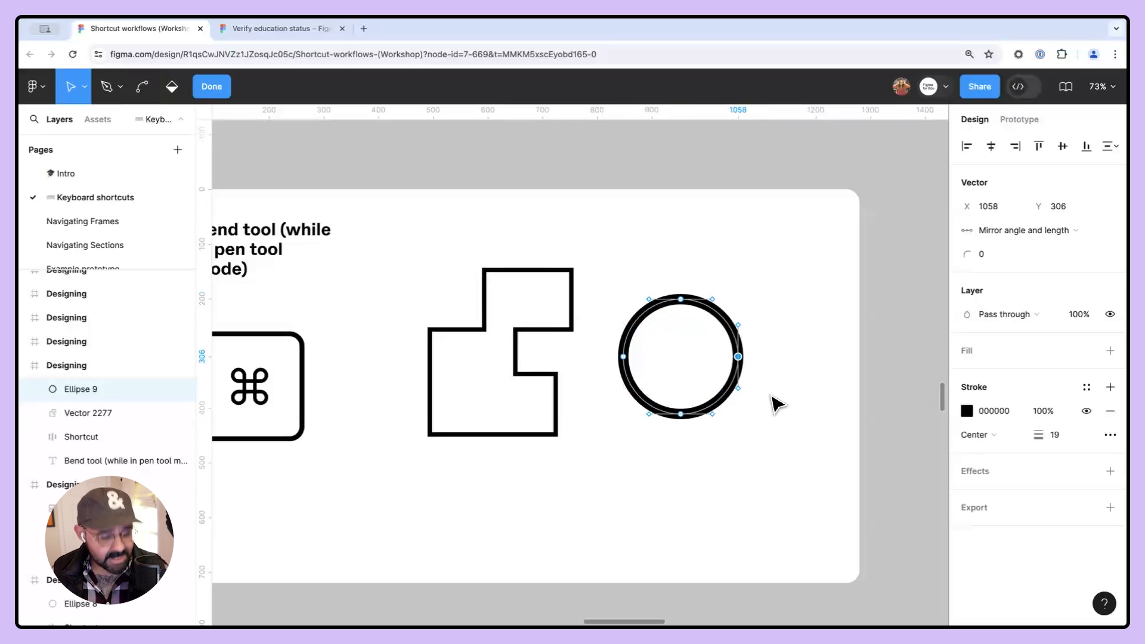
- Bend every vertex of the stepped outline into smooth curves to form a rounded blob, then exit editing
{"action": "double_click", "coordinate": [571, 272]}
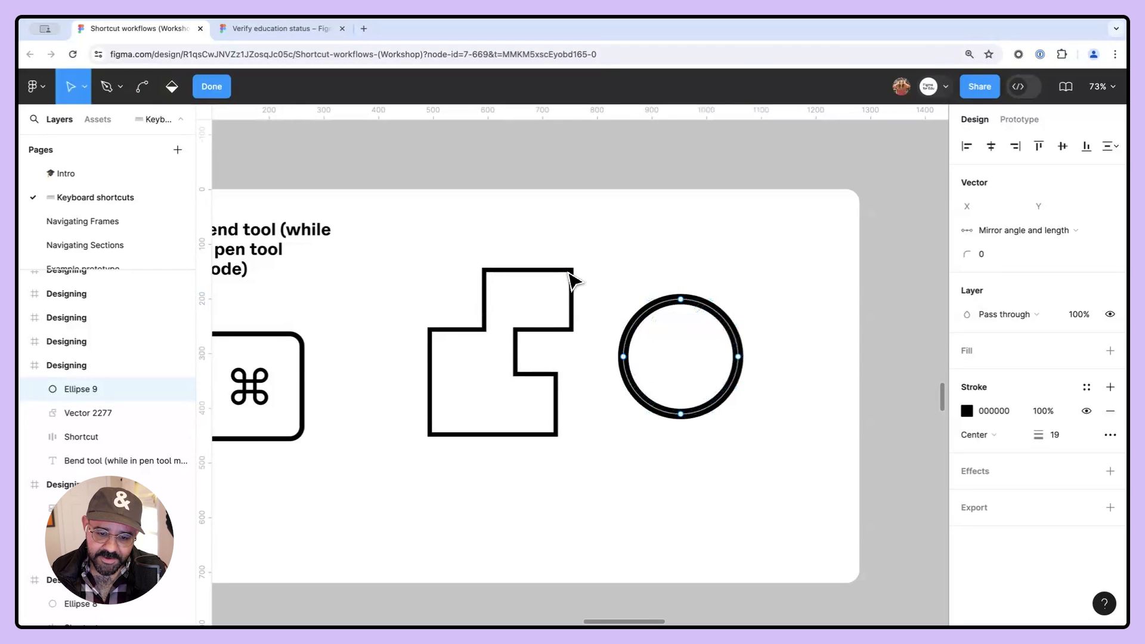
{"action": "double_click", "coordinate": [570, 272]}
{"action": "left_click", "coordinate": [571, 271], "text": "super"}
{"action": "left_click_drag", "start_coordinate": [484, 271], "coordinate": [432, 333]}
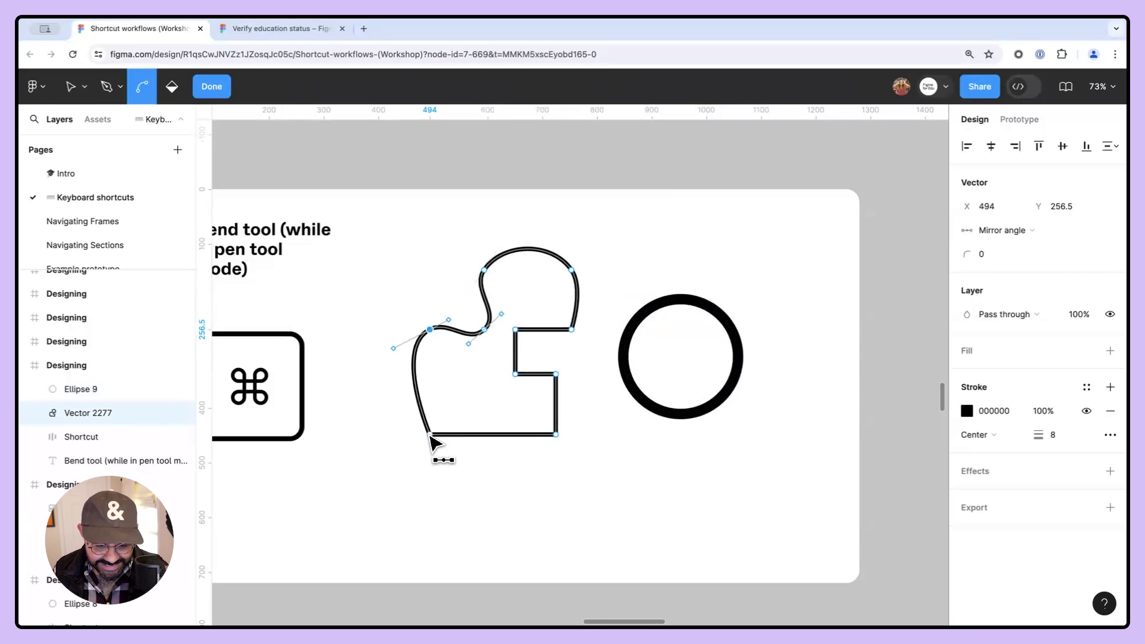
{"action": "left_click_drag", "start_coordinate": [430, 436], "coordinate": [460, 472]}
{"action": "left_click_drag", "start_coordinate": [555, 434], "coordinate": [523, 380]}
{"action": "left_click", "coordinate": [516, 375], "text": "super"}
{"action": "left_click", "coordinate": [516, 330], "text": "super"}
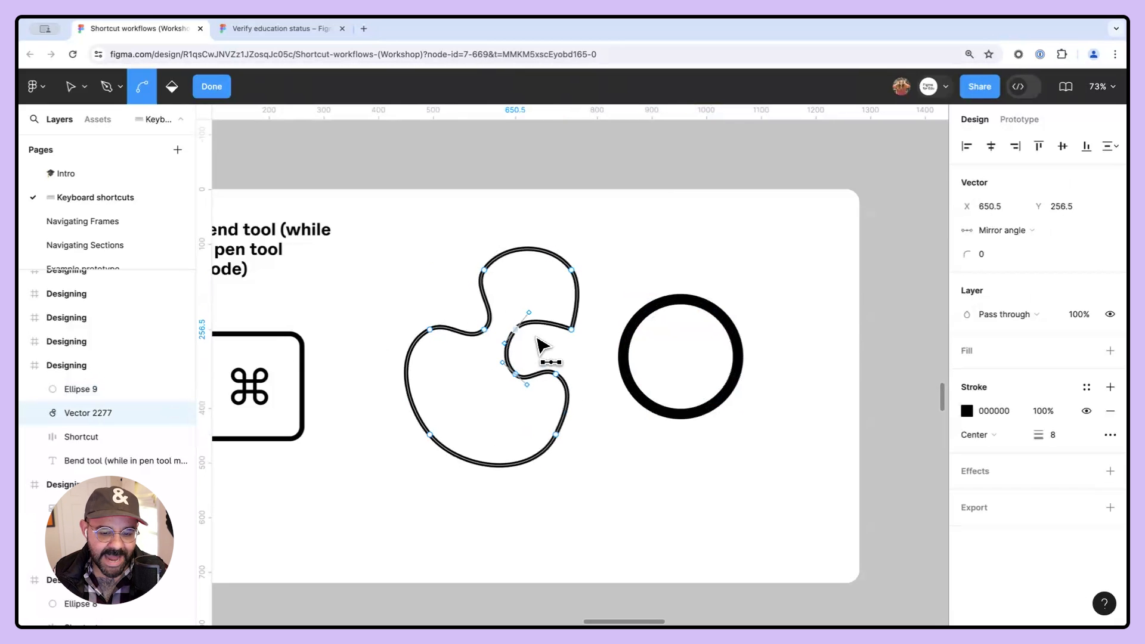
{"action": "left_click", "coordinate": [572, 331], "text": "super"}
{"action": "left_click", "coordinate": [616, 355]}
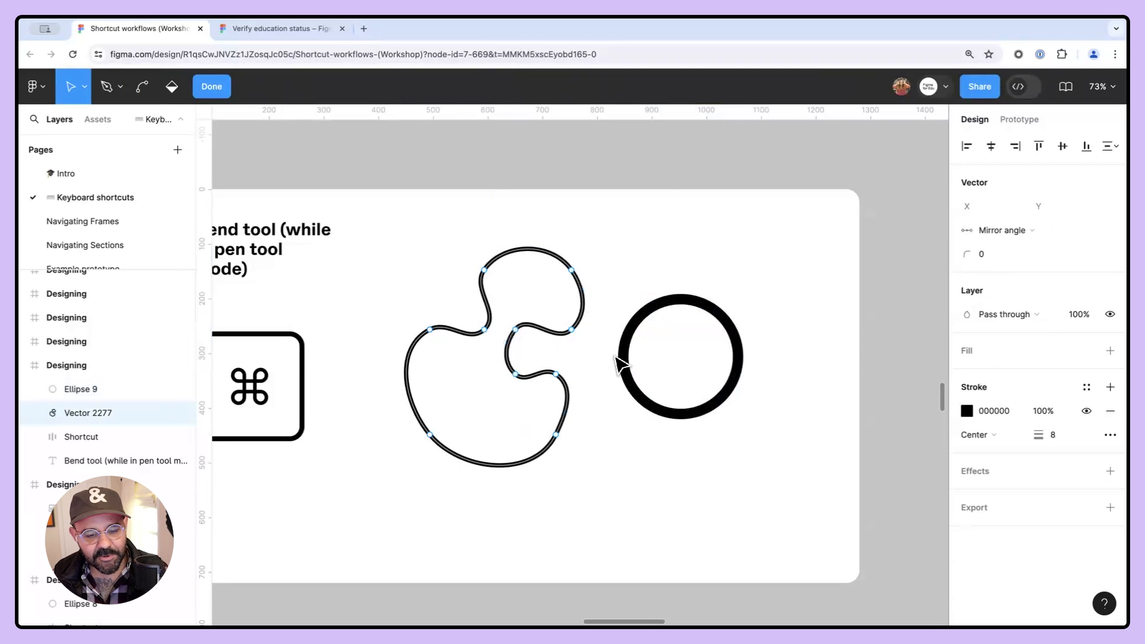
{"action": "key", "text": "Escape"}
{"action": "key", "text": "Escape"}
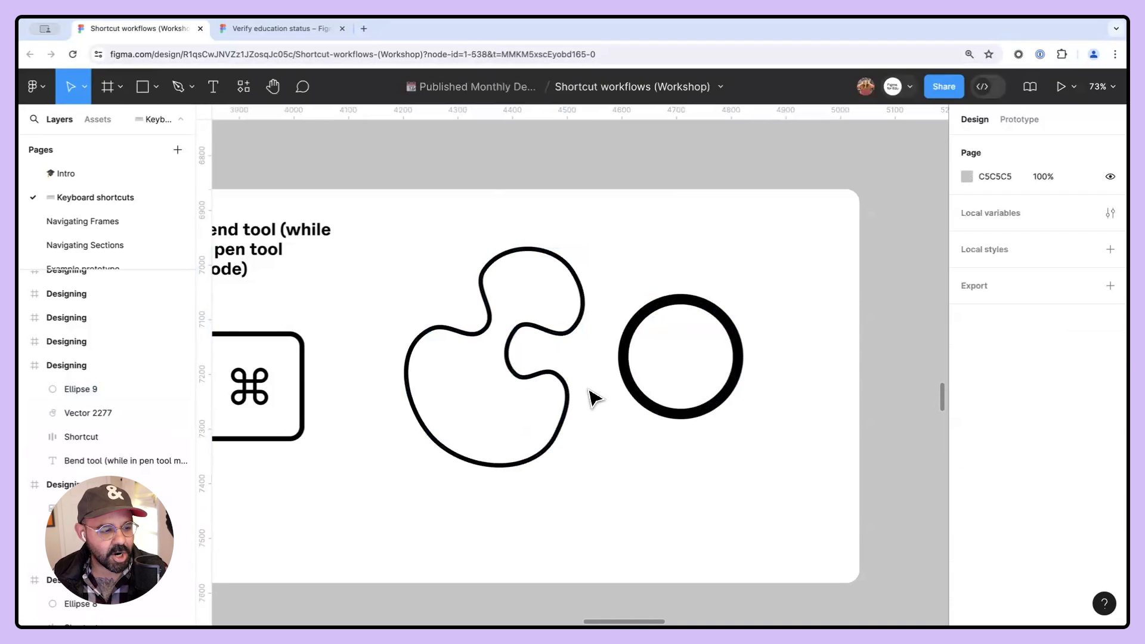
- Turn the circle's top and bottom anchors into sharp corners with the Bend tool, then undo both changes
{"action": "left_click_drag", "start_coordinate": [645, 407], "coordinate": [624, 401]}
{"action": "double_click", "coordinate": [679, 404]}
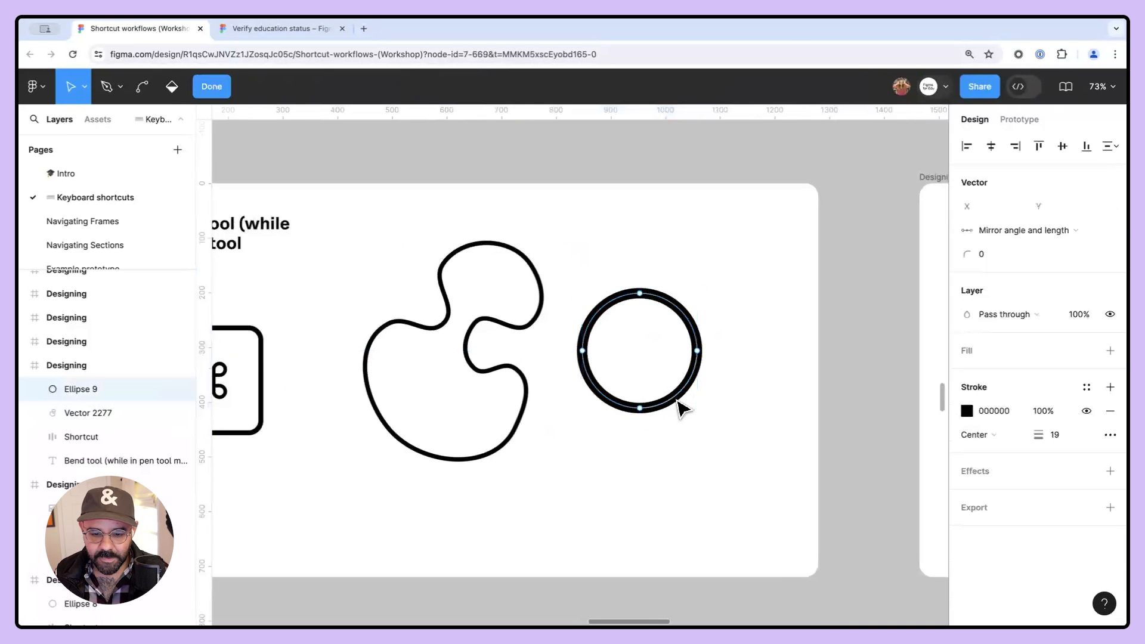
{"action": "left_click", "coordinate": [640, 409]}
{"action": "left_click", "coordinate": [641, 295], "text": "super"}
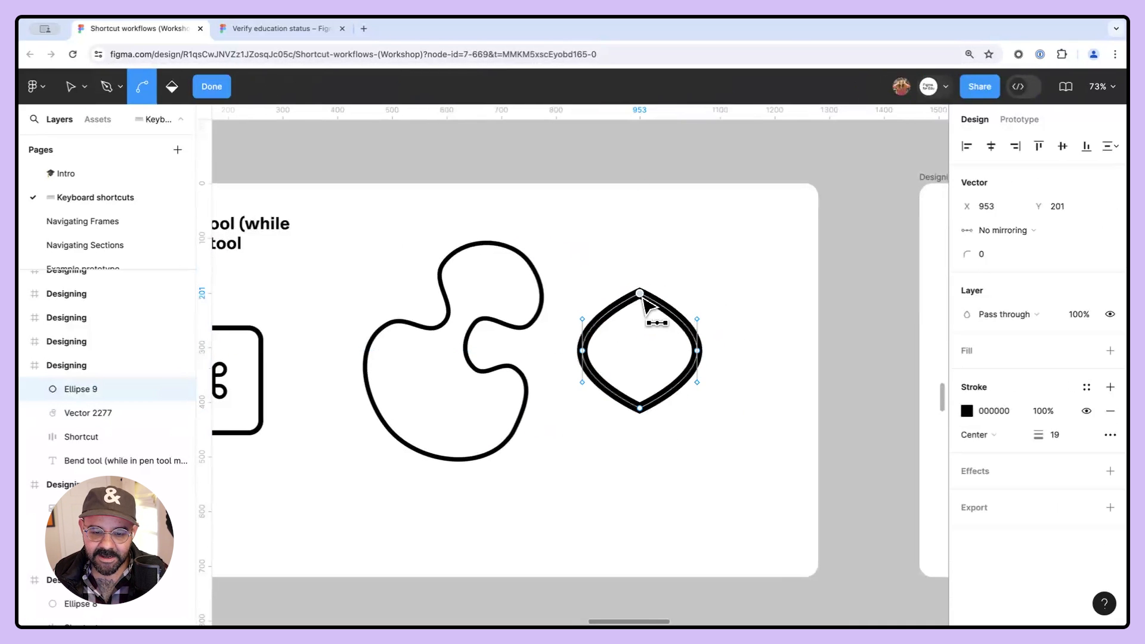
{"action": "key", "text": "super+z"}
{"action": "key", "text": "super+z"}
{"action": "key", "text": "Escape"}
- Select the thick outlined circle and delete it
{"action": "left_click_drag", "start_coordinate": [663, 485], "coordinate": [749, 431]}
{"action": "key", "text": "p"}
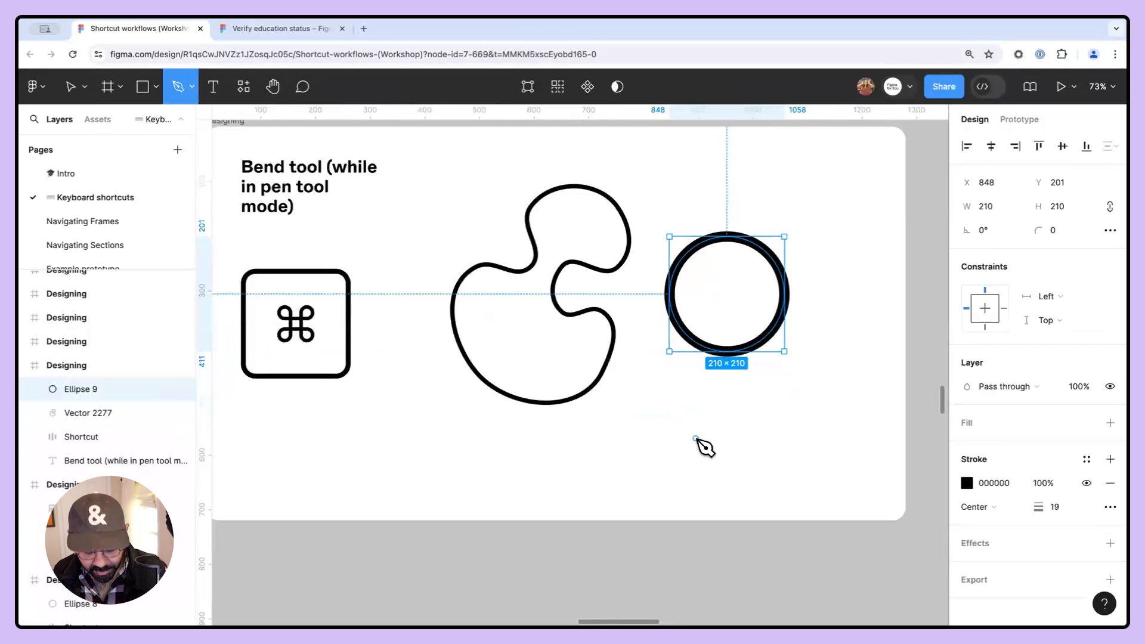
{"action": "key", "text": "r"}
{"action": "key", "text": "Delete"}
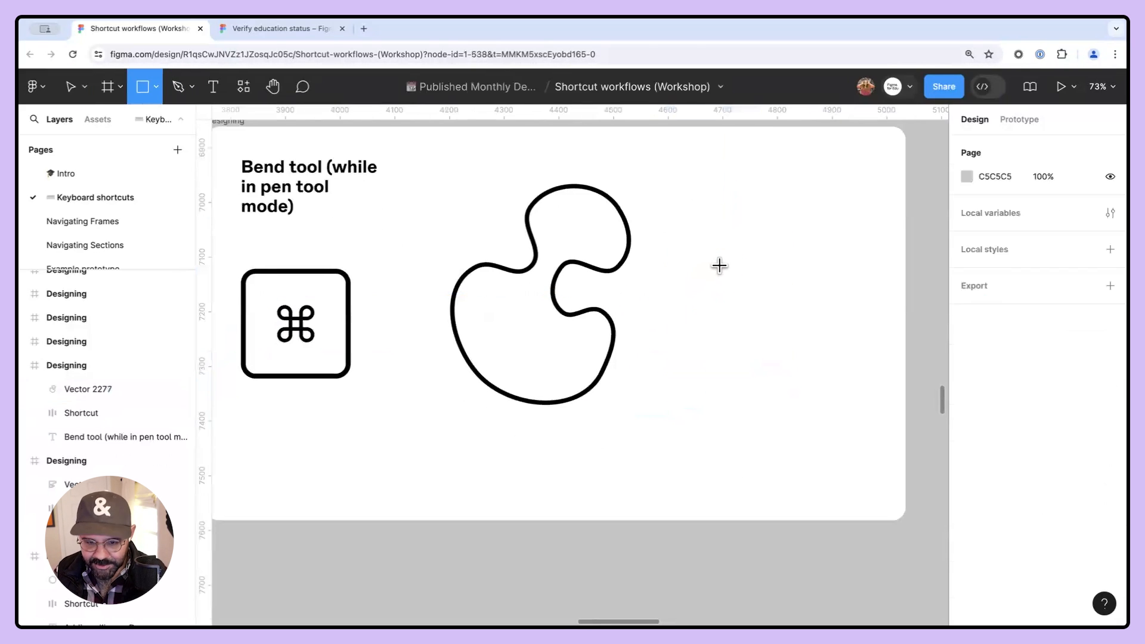
- Draw a small grey circle, sharpen its bottom anchor and pull it down into a map-pin shape
{"action": "left_click_drag", "start_coordinate": [719, 272], "coordinate": [761, 312]}
{"action": "key", "text": "Return"}
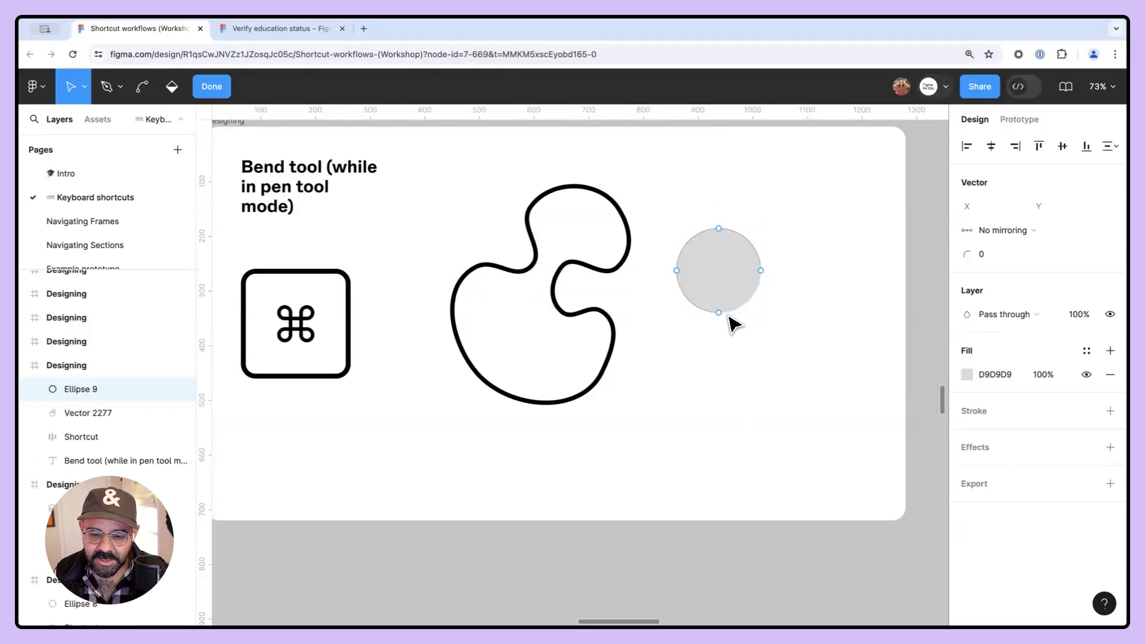
{"action": "key", "text": "super"}
{"action": "left_click", "coordinate": [719, 313], "text": "super"}
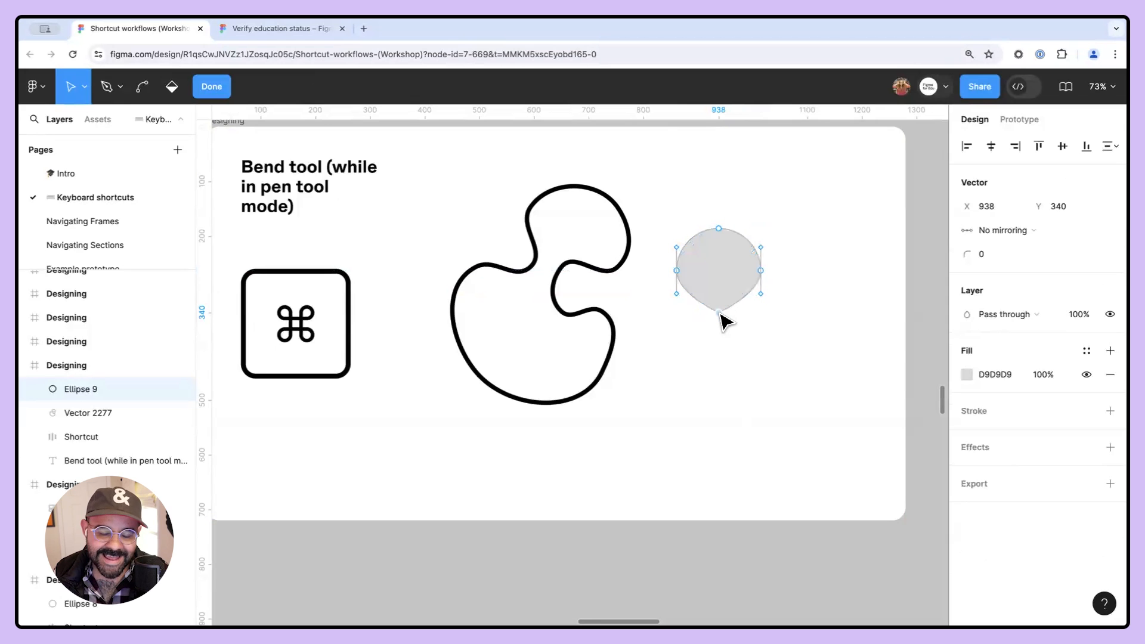
{"action": "left_click_drag", "start_coordinate": [719, 311], "coordinate": [720, 368]}
{"action": "key", "text": "Escape"}
{"action": "key", "text": "Escape"}
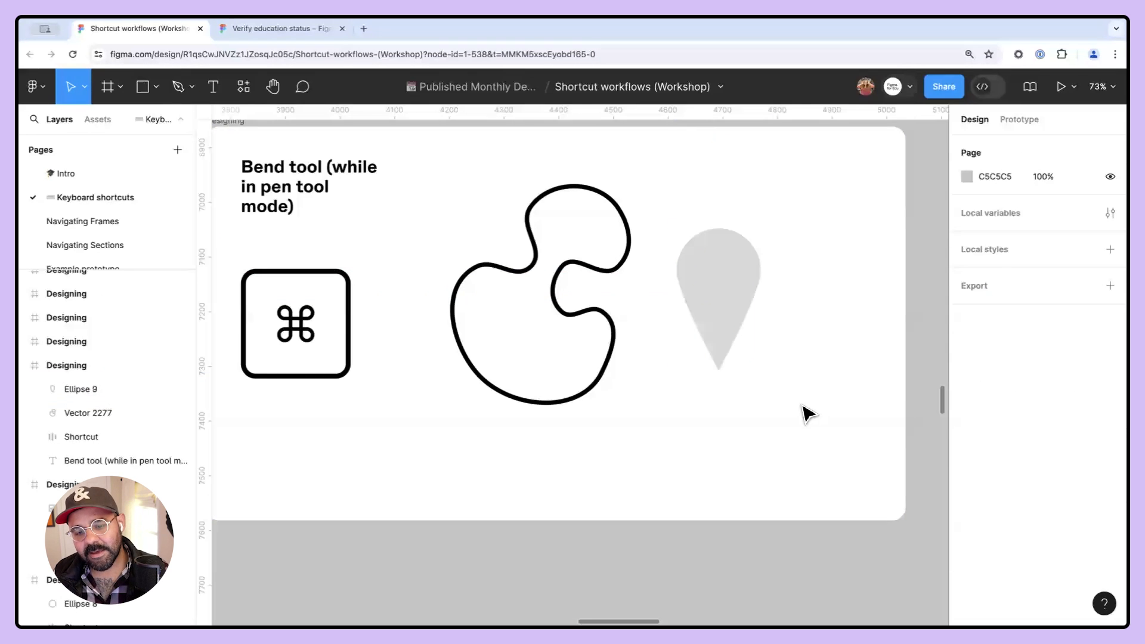
{"action": "double_click", "coordinate": [728, 356]}
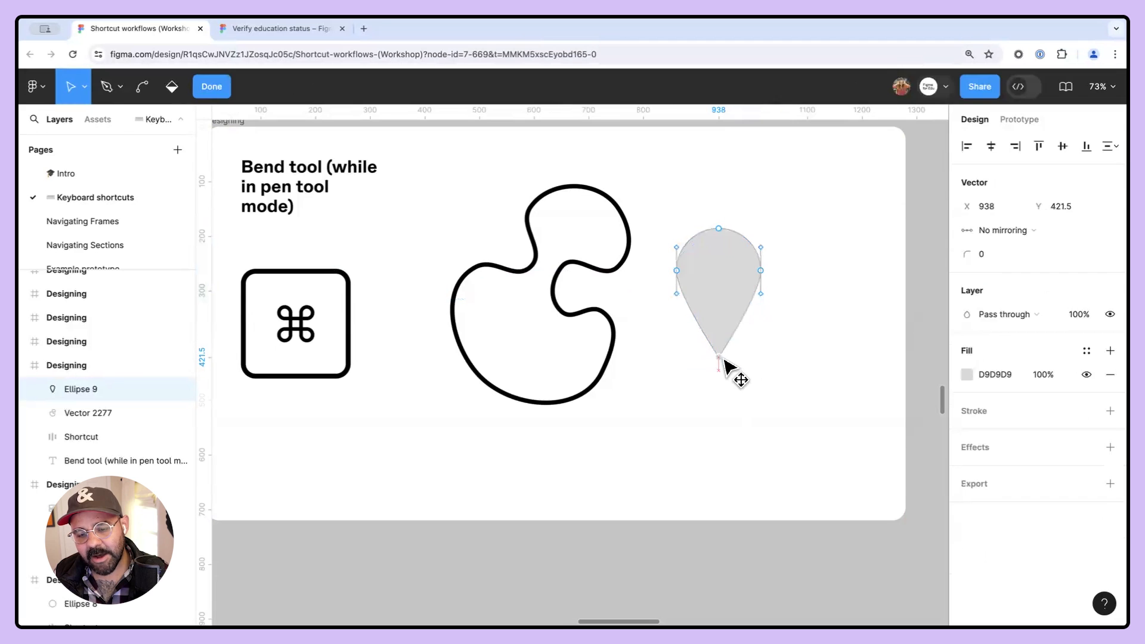
{"action": "key", "text": "Escape"}
{"action": "key", "text": "Escape"}
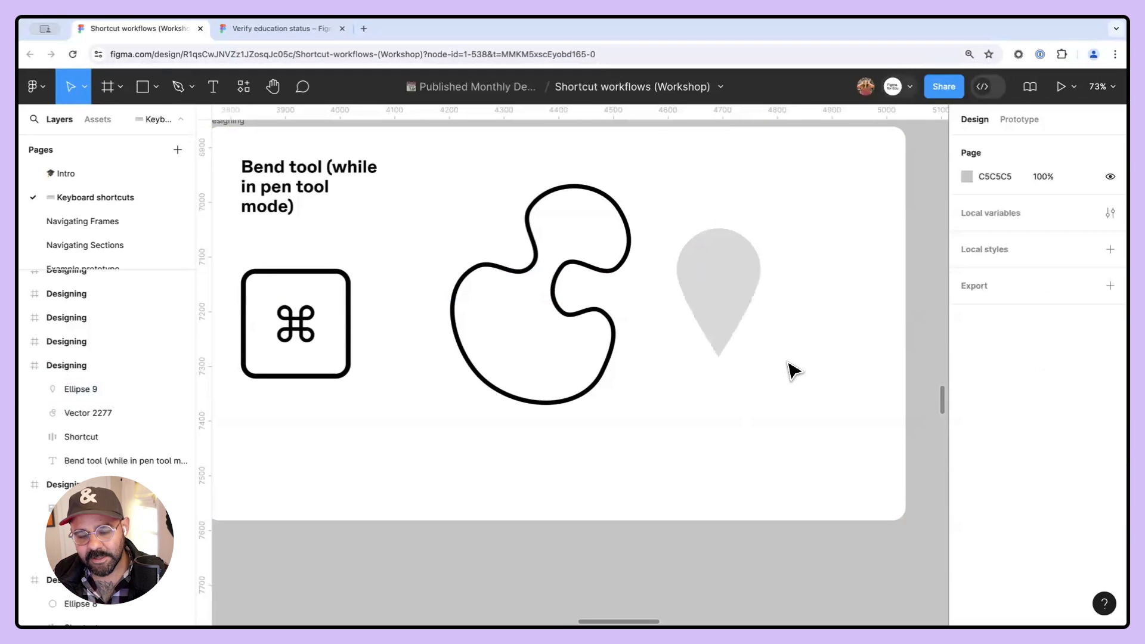
- Draw a 51 × 51 circle inside the pin's head and fill it with B23131
{"action": "key", "text": "o"}
{"action": "mouse_move", "coordinate": [745, 184]}
{"action": "left_mouse_down"}
{"action": "mouse_move", "coordinate": [770, 209]}
{"action": "mouse_move", "coordinate": [715, 279]}
{"action": "left_mouse_up"}
{"action": "key", "text": "Escape"}
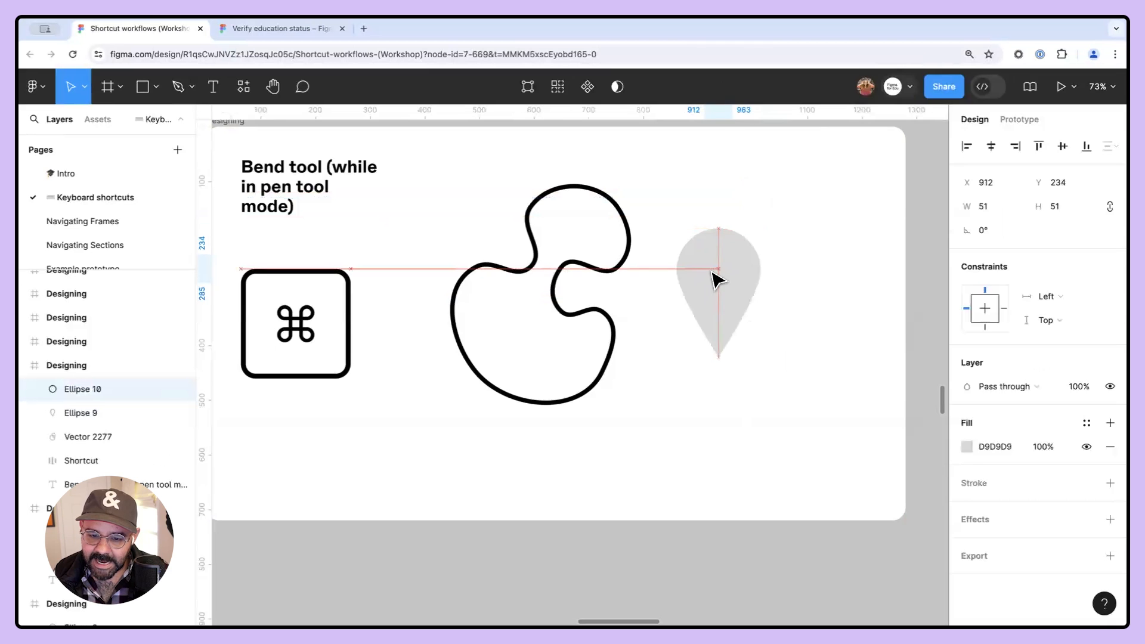
{"action": "left_click", "coordinate": [966, 446]}
{"action": "left_click", "coordinate": [912, 296]}
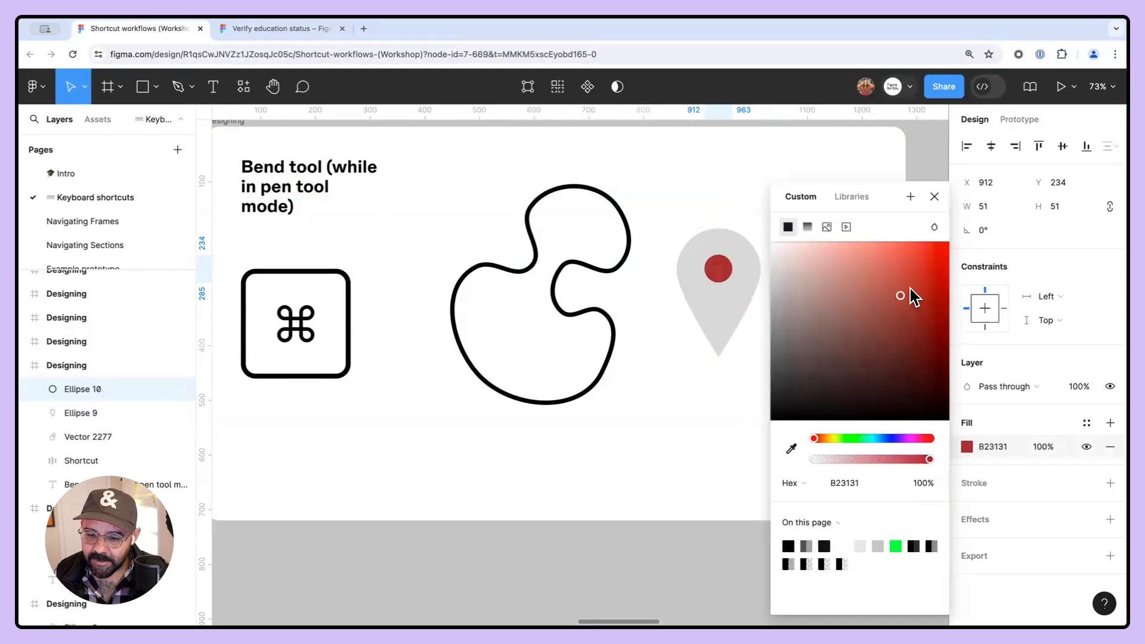
{"action": "left_click", "coordinate": [745, 173]}
- Nudge the small circle, select it together with the pin and subtract it to cut a hole
{"action": "mouse_move", "coordinate": [720, 271]}
{"action": "left_mouse_down"}
{"action": "mouse_move", "coordinate": [739, 272]}
{"action": "mouse_move", "coordinate": [725, 269]}
{"action": "left_mouse_up"}
{"action": "left_click_drag", "start_coordinate": [779, 189], "coordinate": [718, 283]}
{"action": "left_click", "coordinate": [631, 87]}
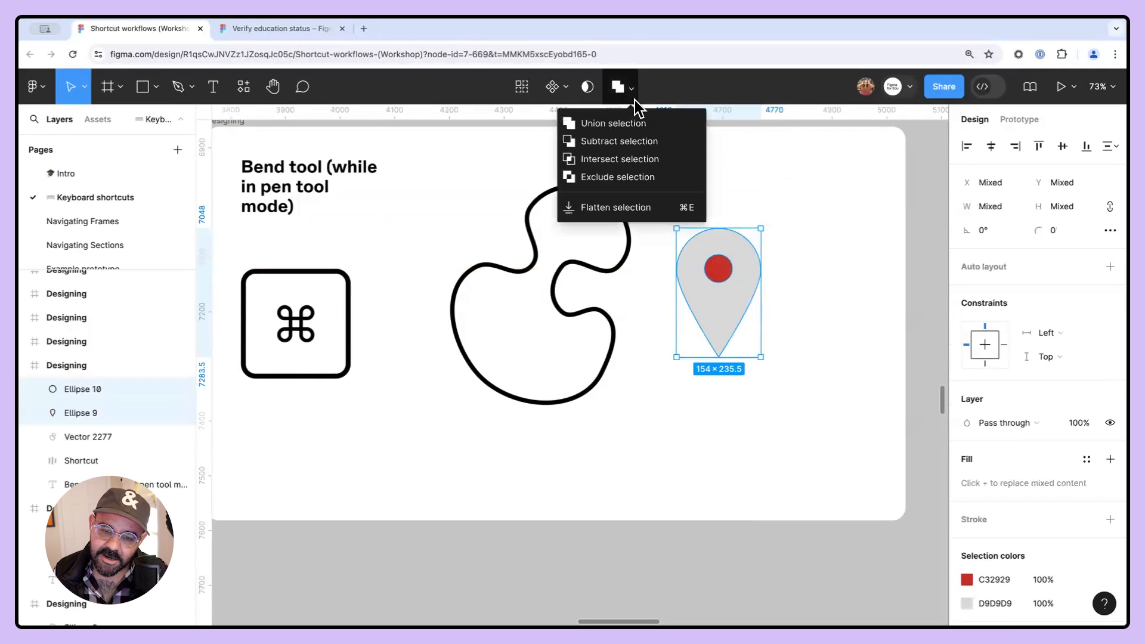
{"action": "left_click", "coordinate": [640, 144]}
- Move the pin slightly right and set its fill colour to FF1414
{"action": "mouse_move", "coordinate": [739, 236]}
{"action": "left_mouse_down"}
{"action": "mouse_move", "coordinate": [843, 319]}
{"action": "mouse_move", "coordinate": [933, 263]}
{"action": "mouse_move", "coordinate": [767, 282]}
{"action": "mouse_move", "coordinate": [759, 238]}
{"action": "left_mouse_up"}
{"action": "left_click", "coordinate": [966, 447]}
{"action": "left_click_drag", "start_coordinate": [900, 348], "coordinate": [935, 242]}
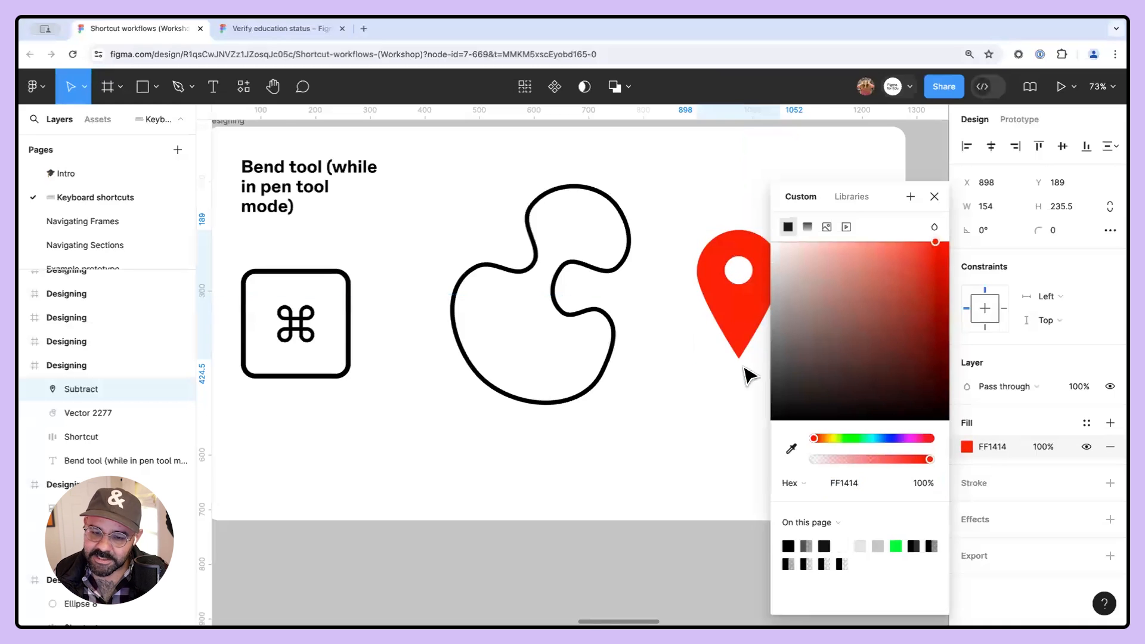
{"action": "left_click", "coordinate": [722, 434]}
- Move the two shortcut key graphics down to the bottom of the Bezier handle tool frame
{"action": "key", "text": "space"}
{"action": "left_click_drag", "start_coordinate": [777, 376], "coordinate": [494, 386]}
{"action": "left_click_drag", "start_coordinate": [820, 361], "coordinate": [554, 381]}
{"action": "left_click_drag", "start_coordinate": [627, 372], "coordinate": [542, 389]}
{"action": "left_click_drag", "start_coordinate": [405, 383], "coordinate": [695, 400]}
{"action": "left_click_drag", "start_coordinate": [626, 398], "coordinate": [443, 409]}
{"action": "mouse_move", "coordinate": [904, 381]}
{"action": "left_mouse_down"}
{"action": "mouse_move", "coordinate": [531, 368]}
{"action": "mouse_move", "coordinate": [479, 342]}
{"action": "left_mouse_up"}
{"action": "key", "text": "space"}
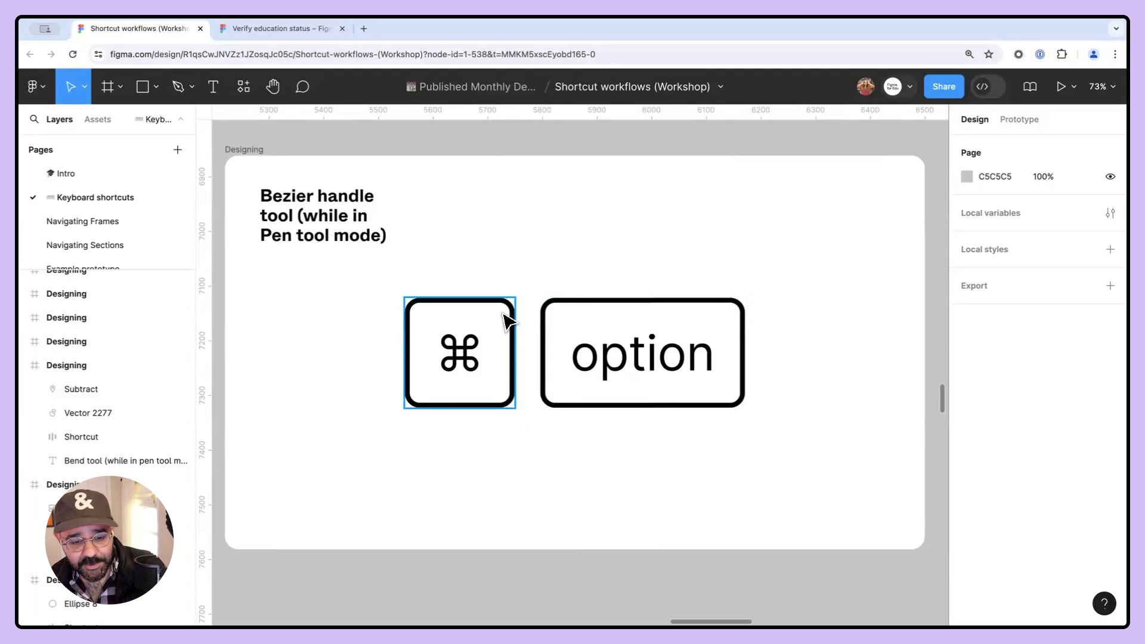
{"action": "left_click_drag", "start_coordinate": [395, 293], "coordinate": [692, 384]}
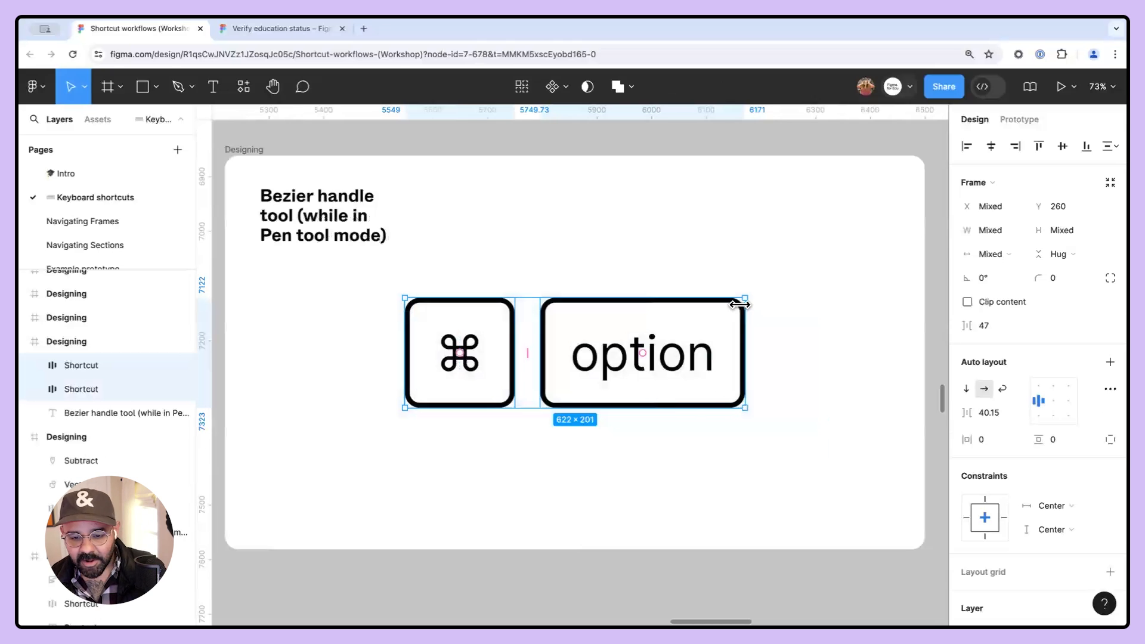
{"action": "left_click_drag", "start_coordinate": [691, 331], "coordinate": [539, 453]}
{"action": "left_click", "coordinate": [650, 328]}
- Start a Pen path with several points, then undo back to the first point
{"action": "key", "text": "p"}
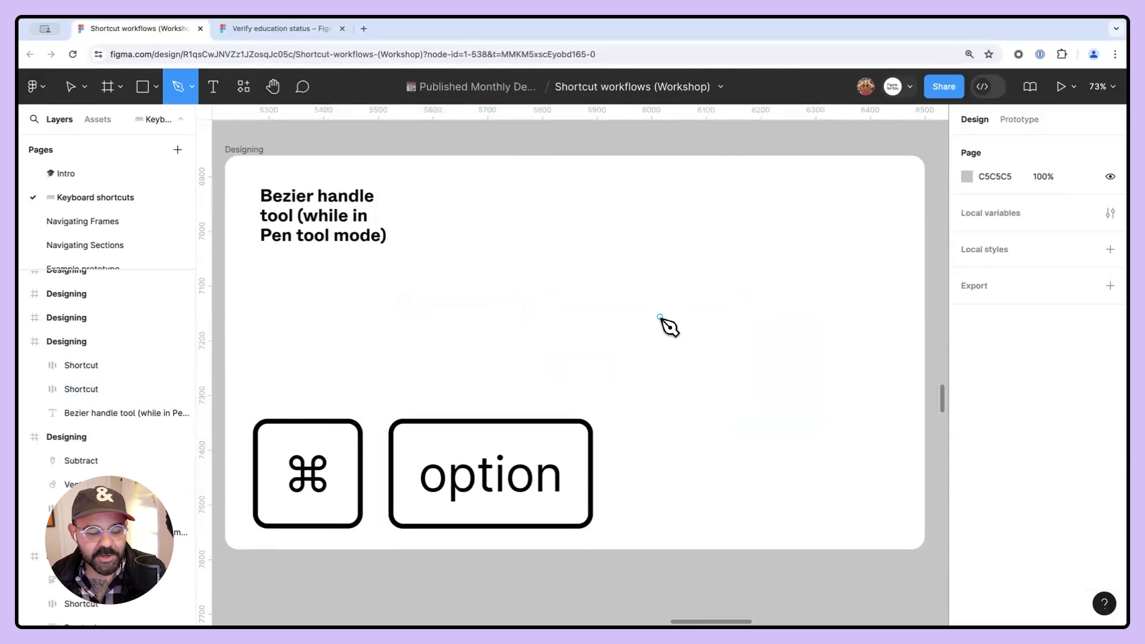
{"action": "left_click", "coordinate": [637, 229]}
{"action": "left_click", "coordinate": [522, 241]}
{"action": "left_click", "coordinate": [536, 311]}
{"action": "left_click", "coordinate": [648, 299]}
{"action": "left_click", "coordinate": [673, 388]}
{"action": "left_click", "coordinate": [756, 367]}
{"action": "key", "text": "super+alt"}
{"action": "key", "text": "super+z"}
{"action": "key", "text": "super+z"}
{"action": "key", "text": "super+z"}
{"action": "key", "text": "super+z"}
{"action": "key", "text": "super+z"}
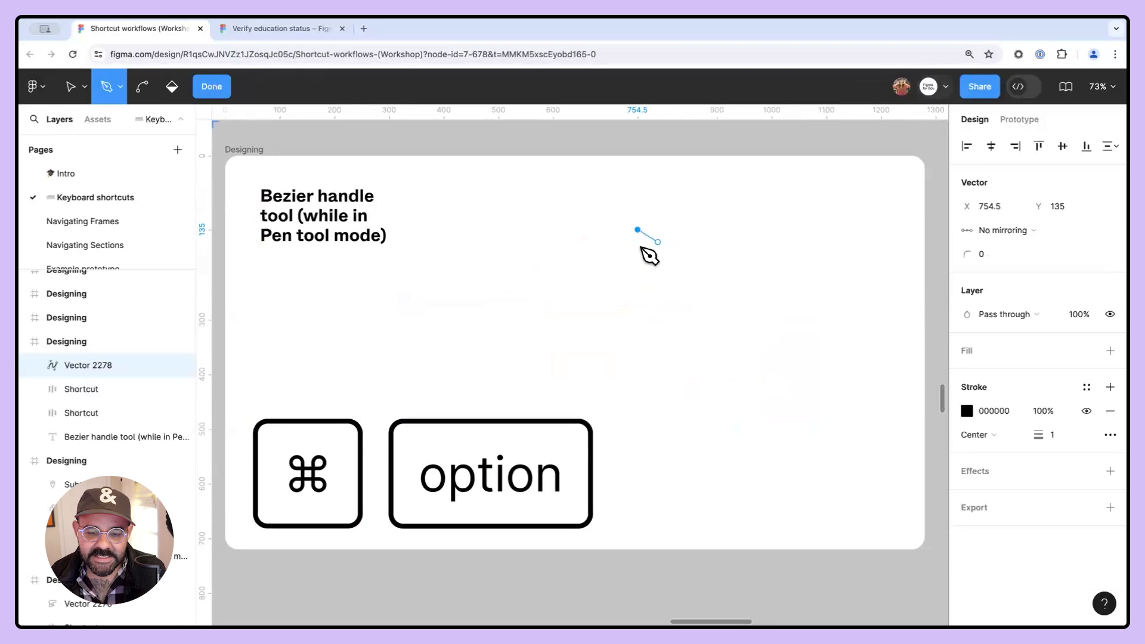
- Continue the Pen path with curved anchors into a closed S-shaped outline
{"action": "left_click_drag", "start_coordinate": [521, 273], "coordinate": [479, 272]}
{"action": "left_click", "coordinate": [617, 328]}
{"action": "left_click_drag", "start_coordinate": [620, 352], "coordinate": [567, 378]}
{"action": "left_click_drag", "start_coordinate": [687, 396], "coordinate": [705, 377]}
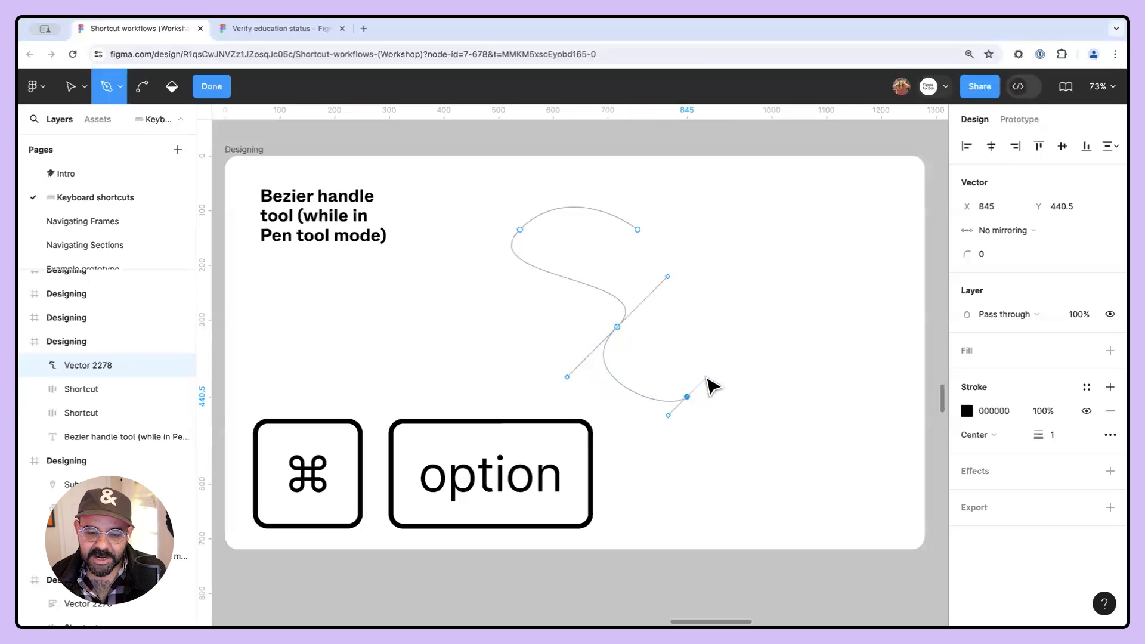
{"action": "left_click_drag", "start_coordinate": [630, 260], "coordinate": [651, 238]}
- Convert the path's curved anchors into sharp corners with the Bend tool
{"action": "key", "text": "super+alt"}
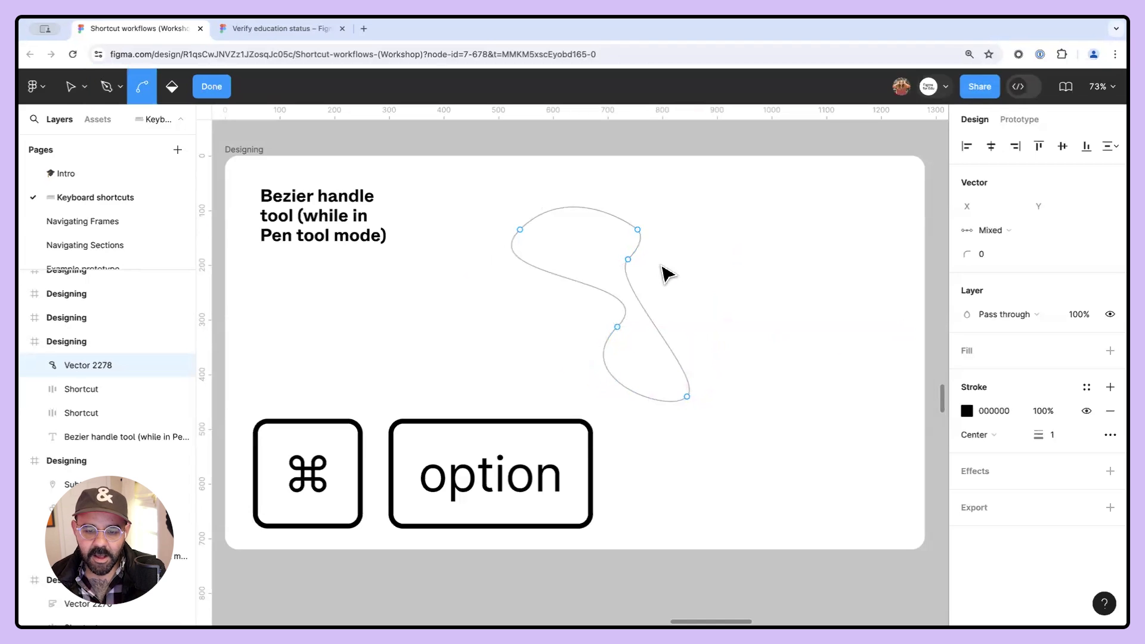
{"action": "left_click", "coordinate": [629, 260]}
{"action": "left_click", "coordinate": [639, 231], "text": "alt+super"}
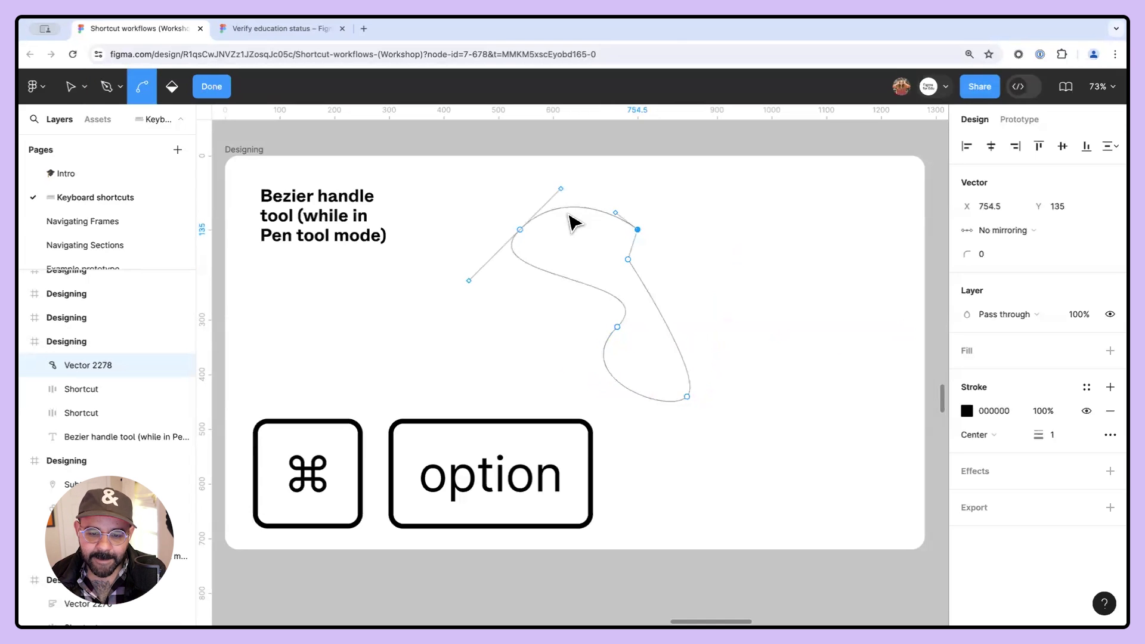
{"action": "left_click", "coordinate": [521, 230], "text": "alt+super"}
{"action": "left_click", "coordinate": [619, 328]}
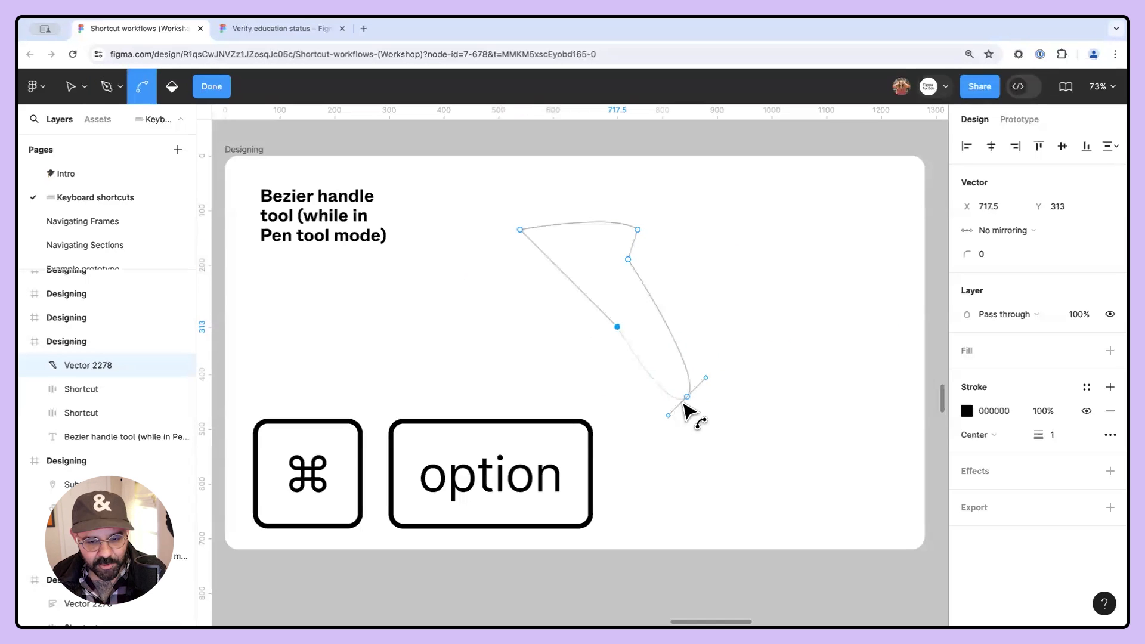
{"action": "left_click", "coordinate": [688, 399], "text": "super"}
{"action": "left_click", "coordinate": [629, 261], "text": "super"}
{"action": "left_click", "coordinate": [639, 231], "text": "super"}
{"action": "left_click", "coordinate": [630, 260], "text": "super"}
{"action": "left_click", "coordinate": [638, 231], "text": "super"}
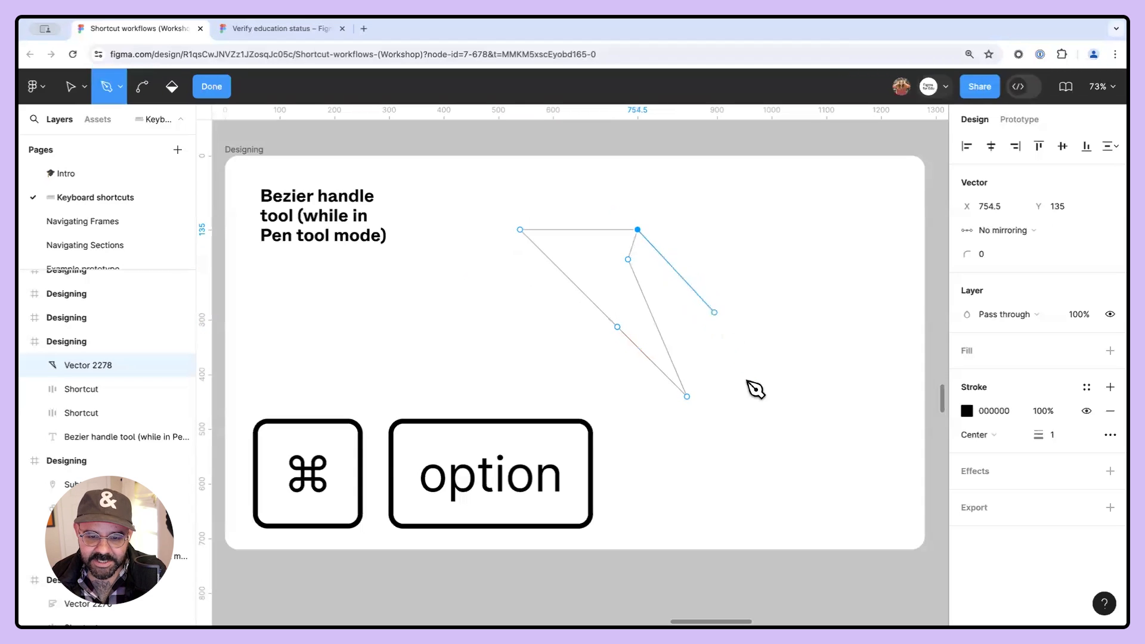
- Drag three of the path's anchors outward to form an irregular pentagon
{"action": "key", "text": "Escape"}
{"action": "key", "text": "v"}
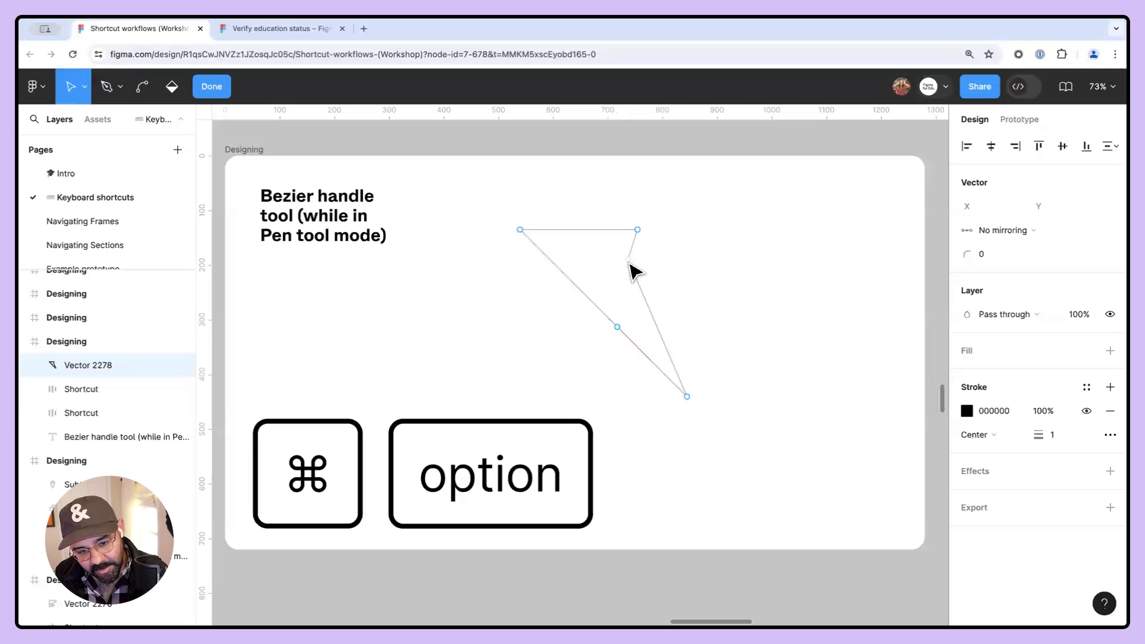
{"action": "left_click_drag", "start_coordinate": [629, 260], "coordinate": [740, 277]}
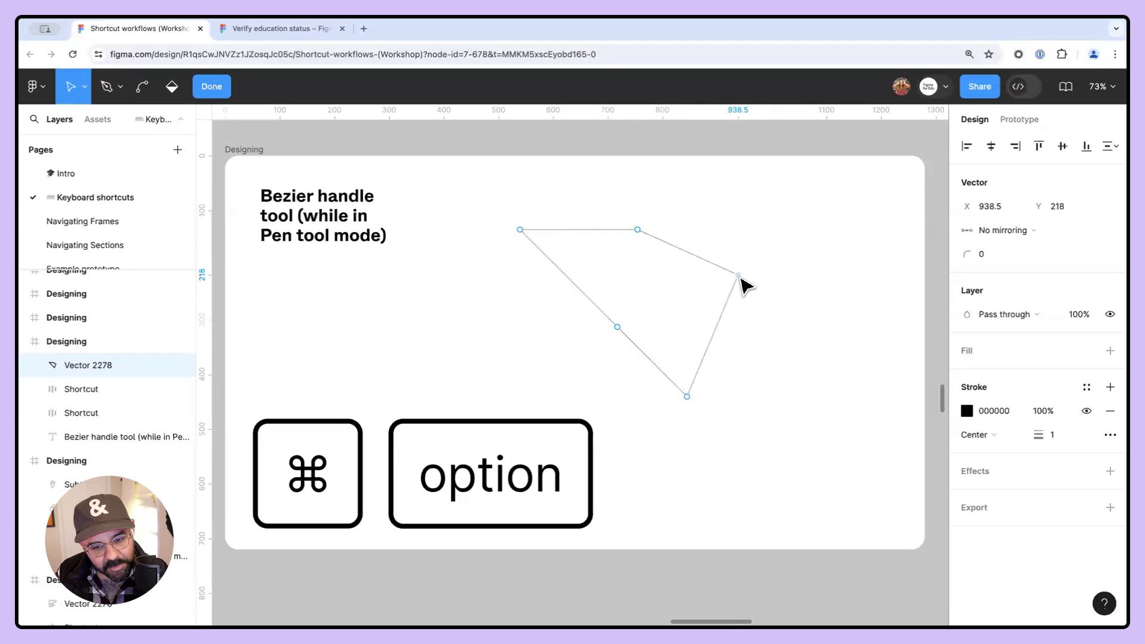
{"action": "left_click_drag", "start_coordinate": [638, 231], "coordinate": [694, 195]}
{"action": "left_click_drag", "start_coordinate": [617, 328], "coordinate": [547, 339]}
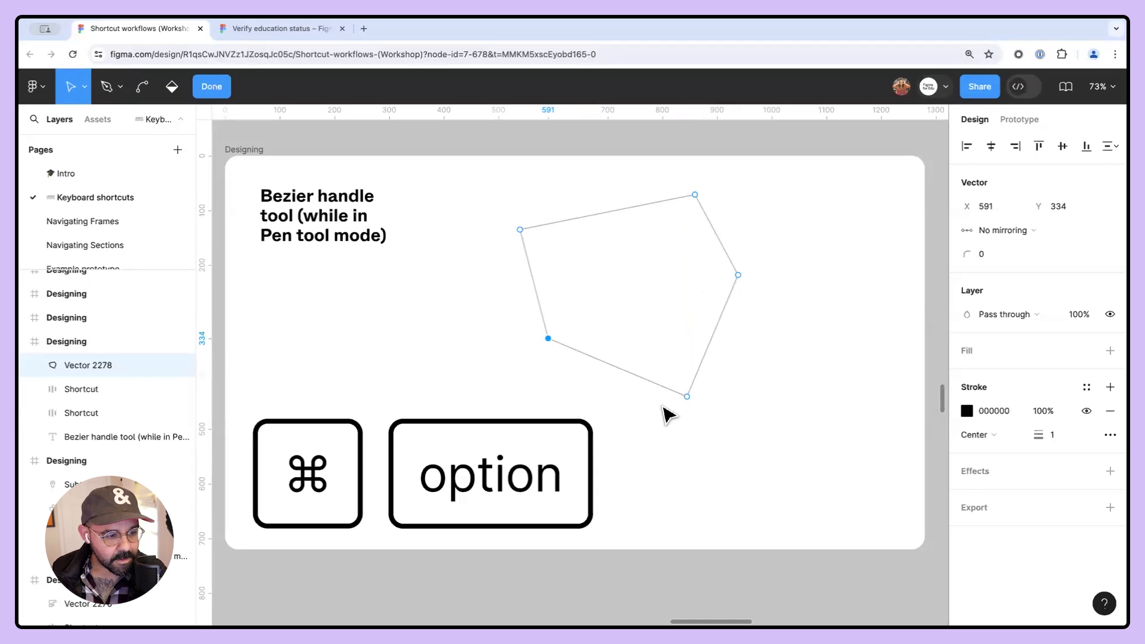
- Swap the pentagon's stroke and fill, and reposition the shape on the frame
{"action": "key", "text": "shift+super+x"}
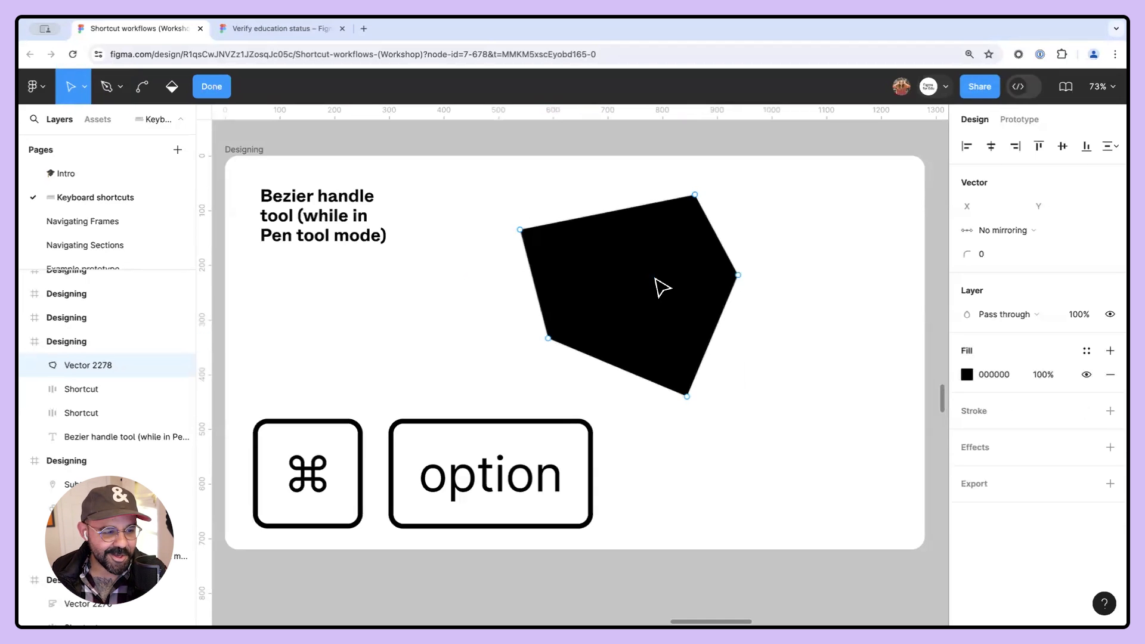
{"action": "left_click_drag", "start_coordinate": [640, 270], "coordinate": [659, 309]}
{"action": "left_click", "coordinate": [862, 229]}
{"action": "left_click_drag", "start_coordinate": [639, 271], "coordinate": [700, 307]}
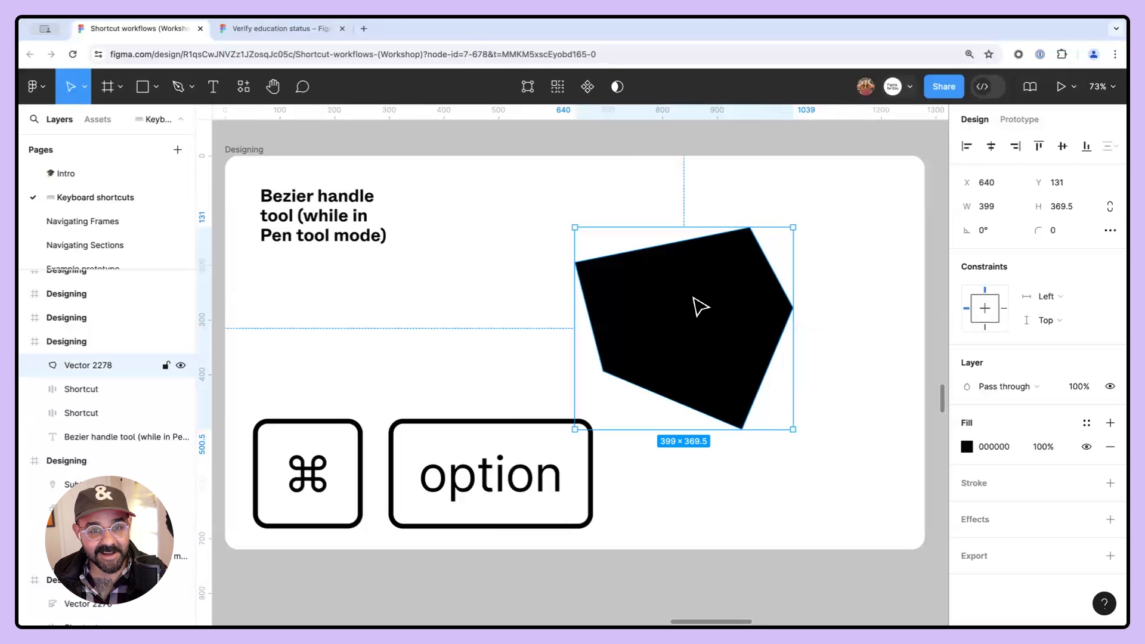
{"action": "left_click_drag", "start_coordinate": [690, 336], "coordinate": [660, 299]}
- Drag the pentagon's two left anchors to reshape its left side
{"action": "double_click", "coordinate": [661, 301]}
{"action": "left_click_drag", "start_coordinate": [576, 352], "coordinate": [517, 351]}
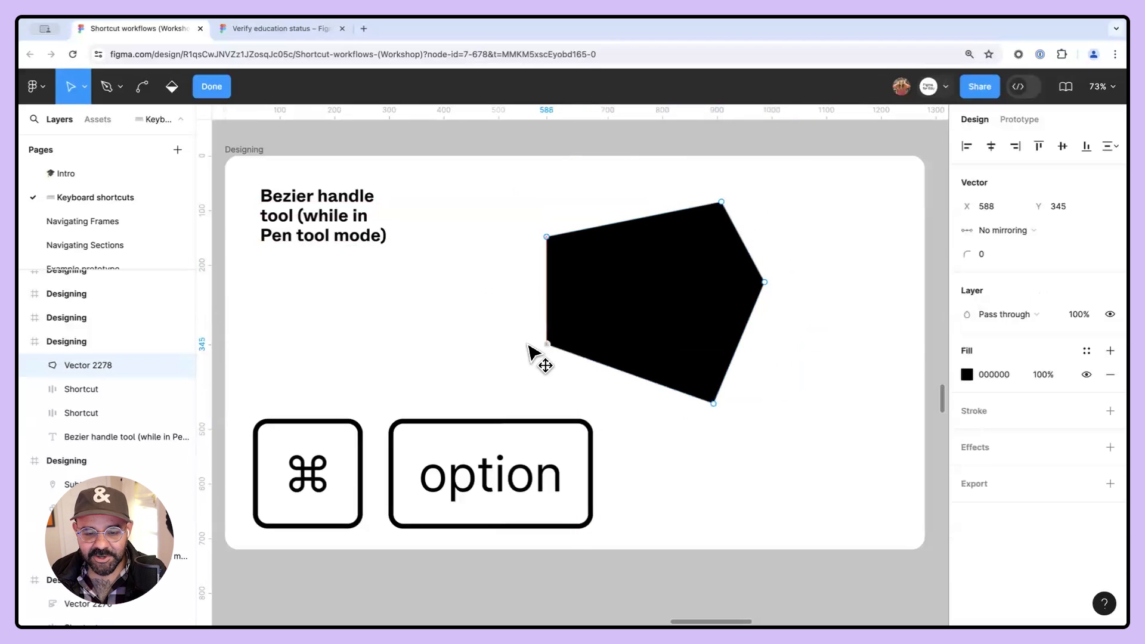
{"action": "left_click_drag", "start_coordinate": [547, 239], "coordinate": [562, 245]}
{"action": "key", "text": "Escape"}
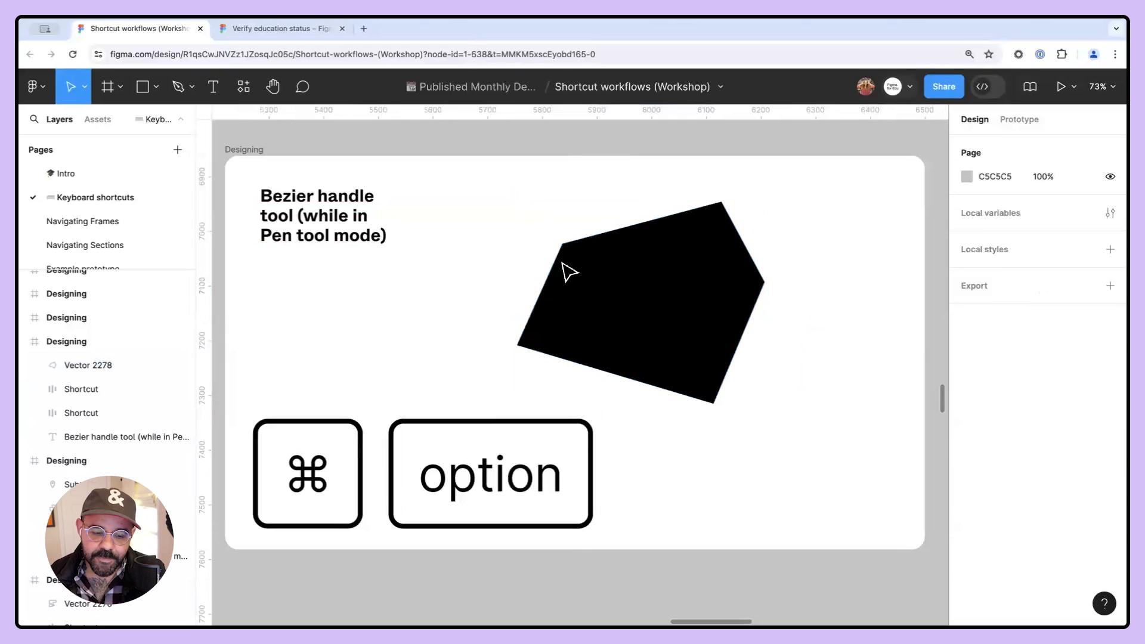
- Bend the pentagon's anchors into smooth curves with the Bend tool to form a rounded blob
{"action": "double_click", "coordinate": [553, 344]}
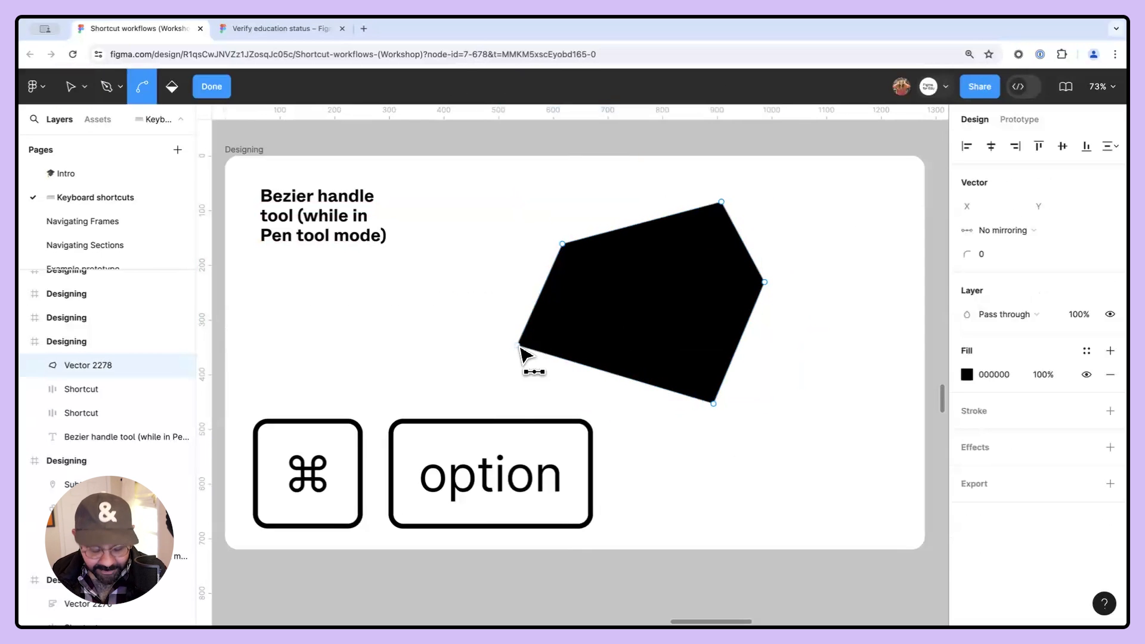
{"action": "left_click", "coordinate": [518, 346], "text": "super"}
{"action": "left_click_drag", "start_coordinate": [563, 245], "coordinate": [533, 277]}
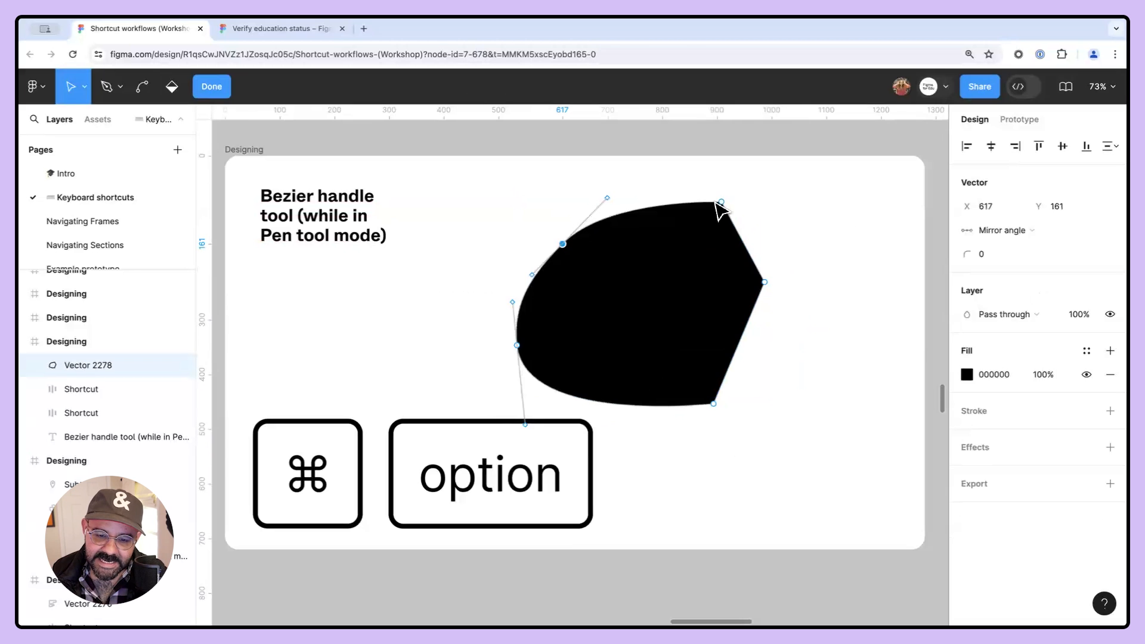
{"action": "left_click_drag", "start_coordinate": [721, 202], "coordinate": [722, 209]}
{"action": "left_click_drag", "start_coordinate": [765, 281], "coordinate": [771, 333]}
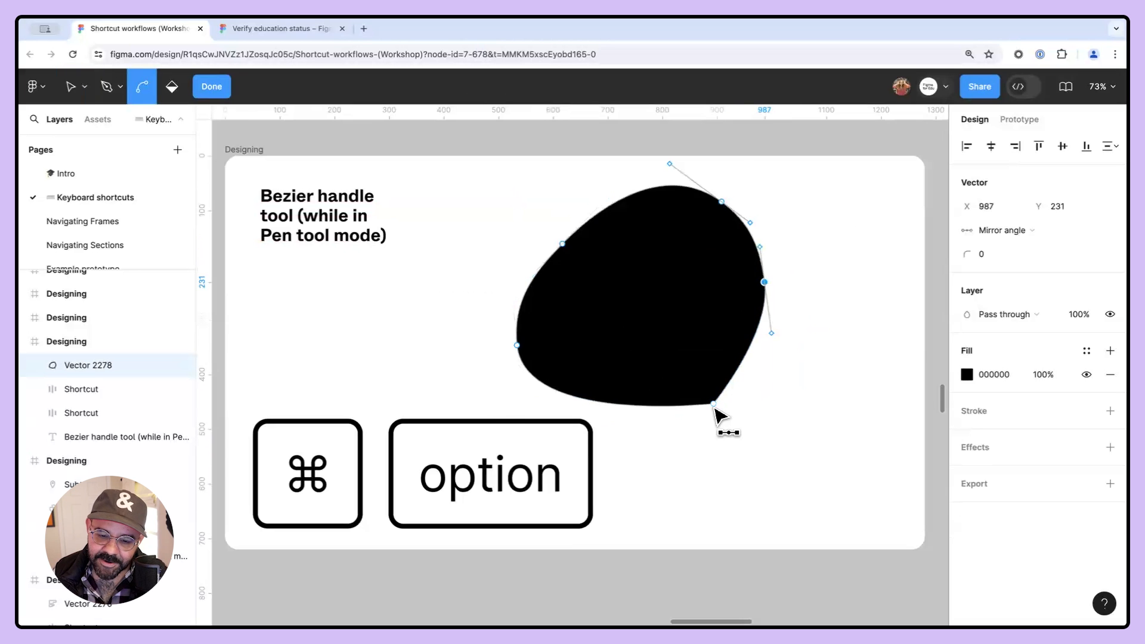
{"action": "left_click_drag", "start_coordinate": [713, 404], "coordinate": [695, 441]}
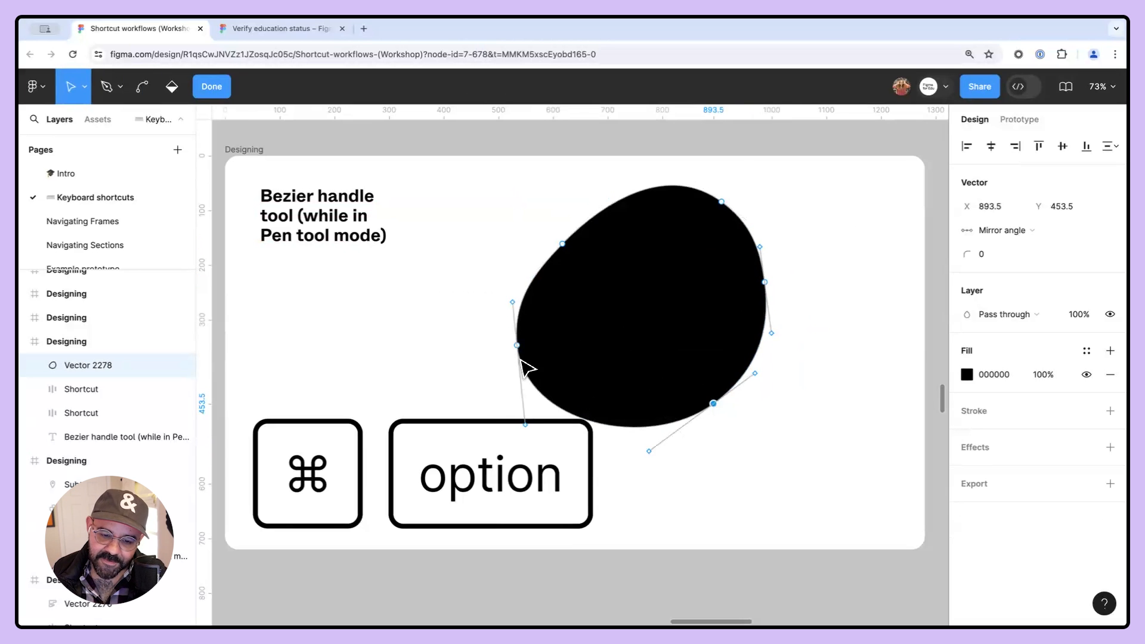
- Adjust the left anchor's Bezier handles and set its handle mirroring to No mirroring
{"action": "left_click_drag", "start_coordinate": [525, 425], "coordinate": [550, 393]}
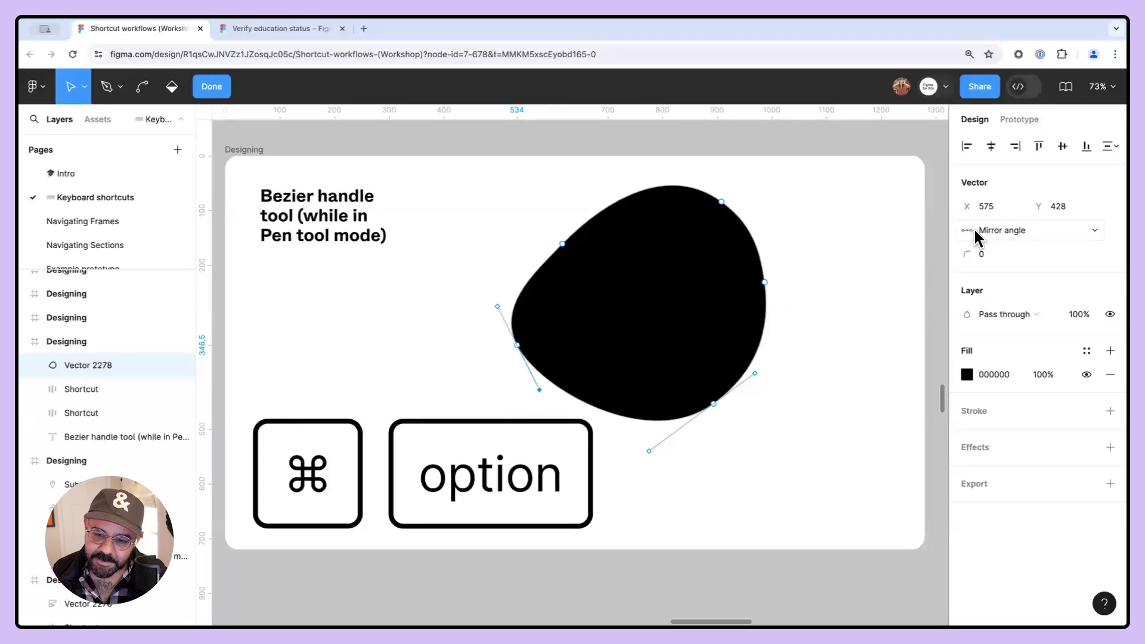
{"action": "mouse_move", "coordinate": [540, 392]}
{"action": "left_mouse_down"}
{"action": "mouse_move", "coordinate": [522, 403]}
{"action": "mouse_move", "coordinate": [529, 379]}
{"action": "left_mouse_up"}
{"action": "left_click", "coordinate": [1021, 234]}
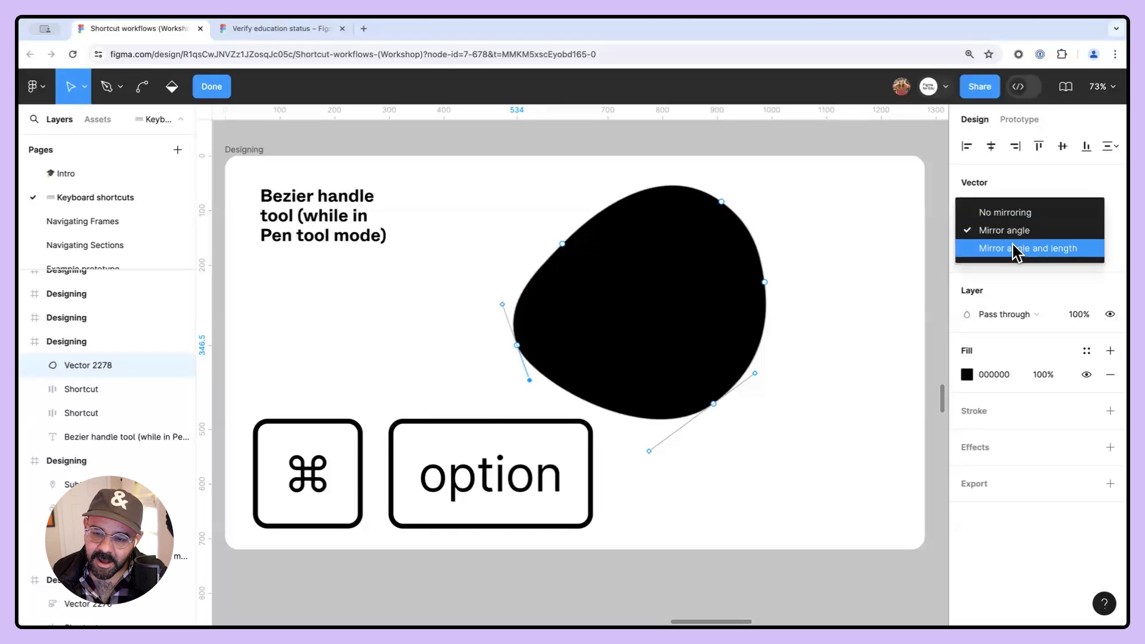
{"action": "left_click", "coordinate": [1015, 213]}
{"action": "left_click", "coordinate": [522, 358]}
{"action": "mouse_move", "coordinate": [530, 380]}
{"action": "left_mouse_down"}
{"action": "mouse_move", "coordinate": [547, 360]}
{"action": "mouse_move", "coordinate": [518, 391]}
{"action": "left_mouse_up"}
{"action": "key", "text": "super+z"}
{"action": "key", "text": "super+z"}
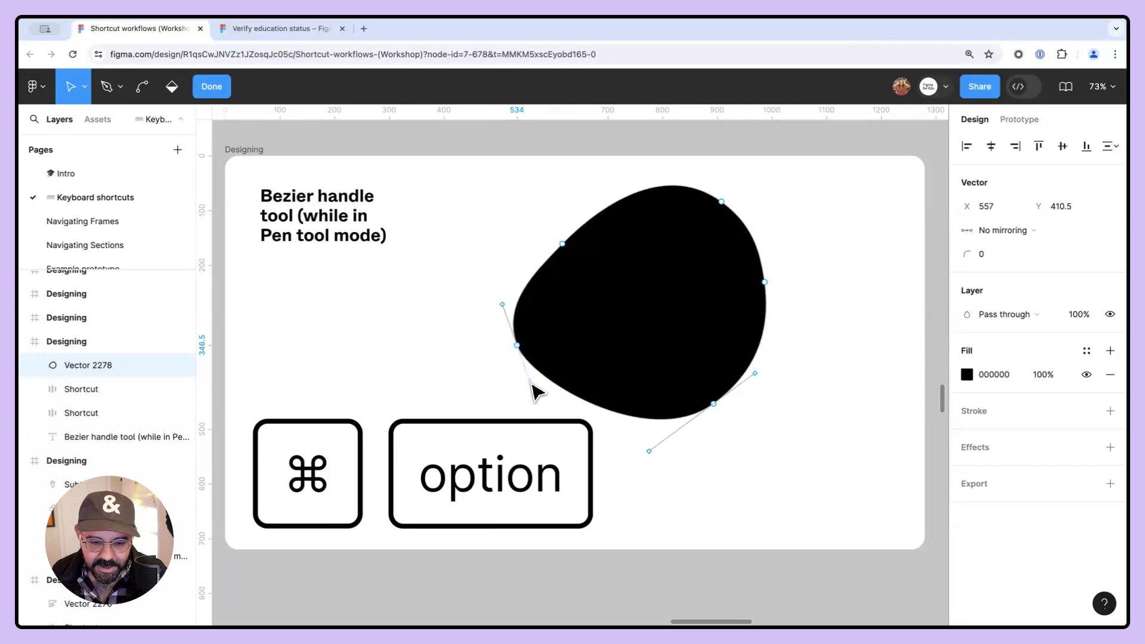
- Use the Bezier handle tool on the left anchor to drag its handles independently into a sharp corner
{"action": "key", "text": "super"}
{"action": "mouse_move", "coordinate": [530, 383]}
{"action": "left_mouse_down"}
{"action": "mouse_move", "coordinate": [493, 392]}
{"action": "mouse_move", "coordinate": [545, 376]}
{"action": "mouse_move", "coordinate": [555, 317]}
{"action": "mouse_move", "coordinate": [485, 312]}
{"action": "mouse_move", "coordinate": [531, 312]}
{"action": "mouse_move", "coordinate": [519, 376]}
{"action": "left_mouse_up"}
{"action": "key", "text": "super"}
{"action": "key", "text": "super"}
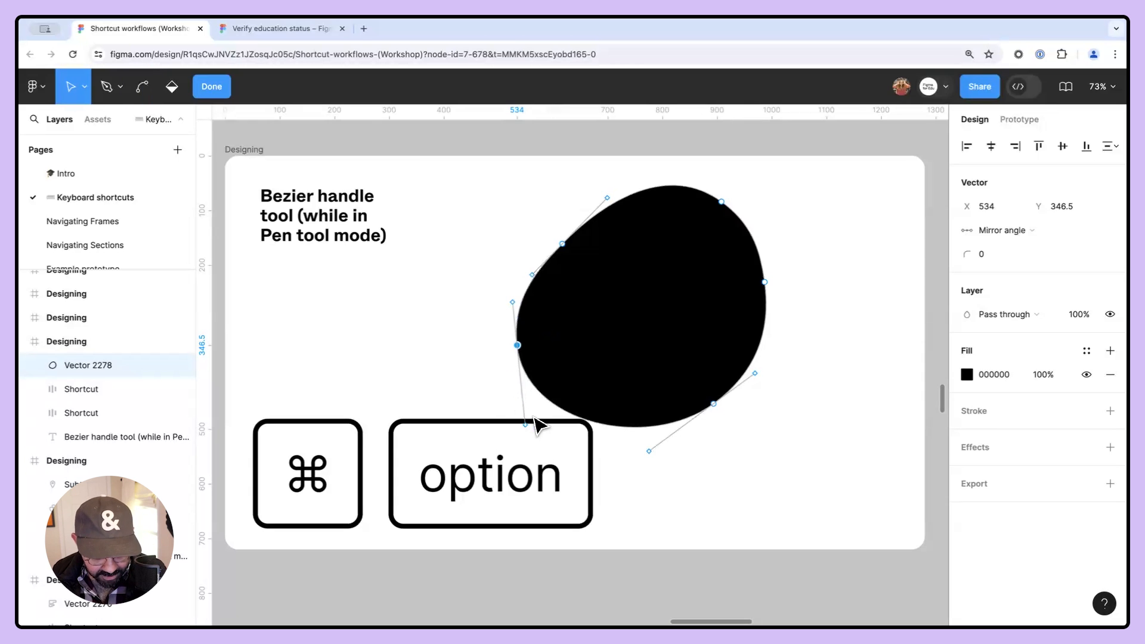
{"action": "key", "text": "super"}
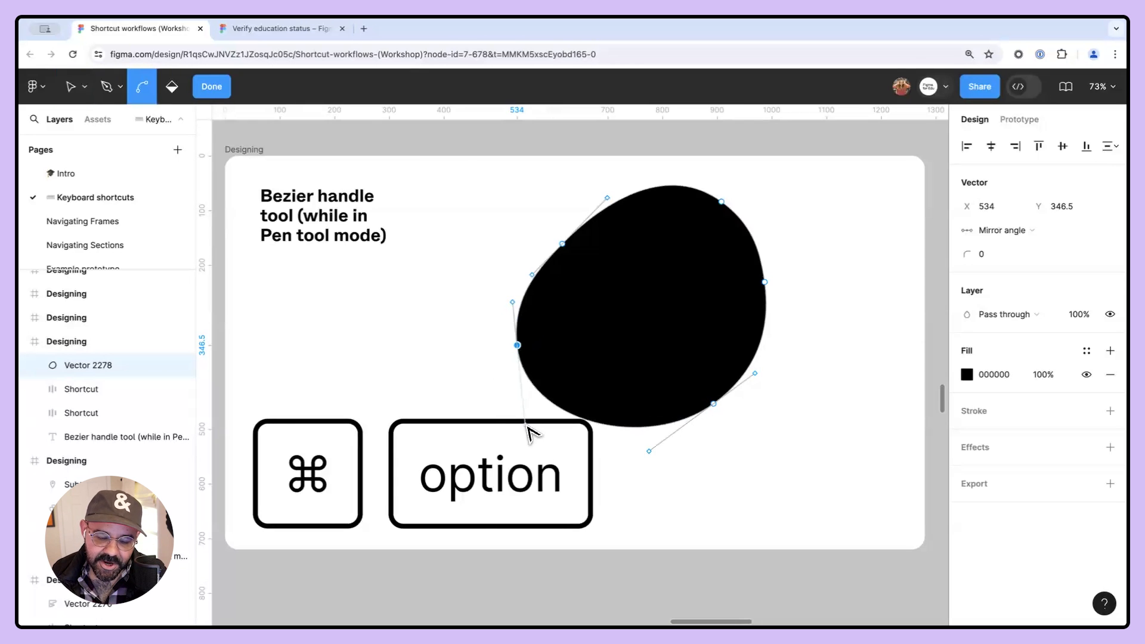
{"action": "left_click_drag", "start_coordinate": [528, 428], "coordinate": [581, 345]}
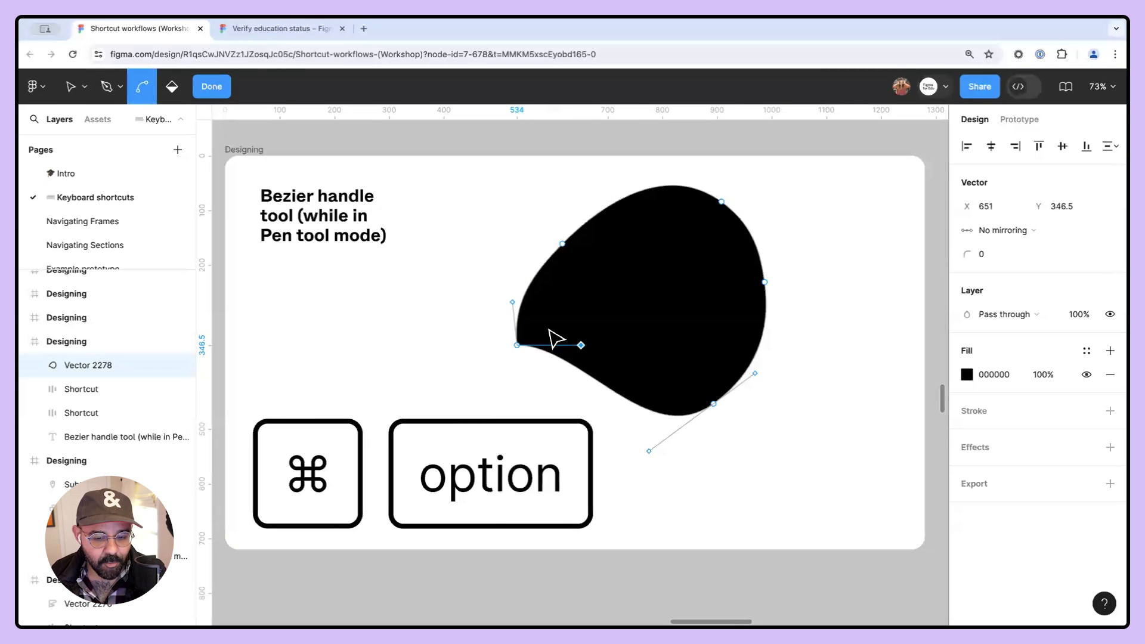
{"action": "left_click_drag", "start_coordinate": [515, 303], "coordinate": [517, 275]}
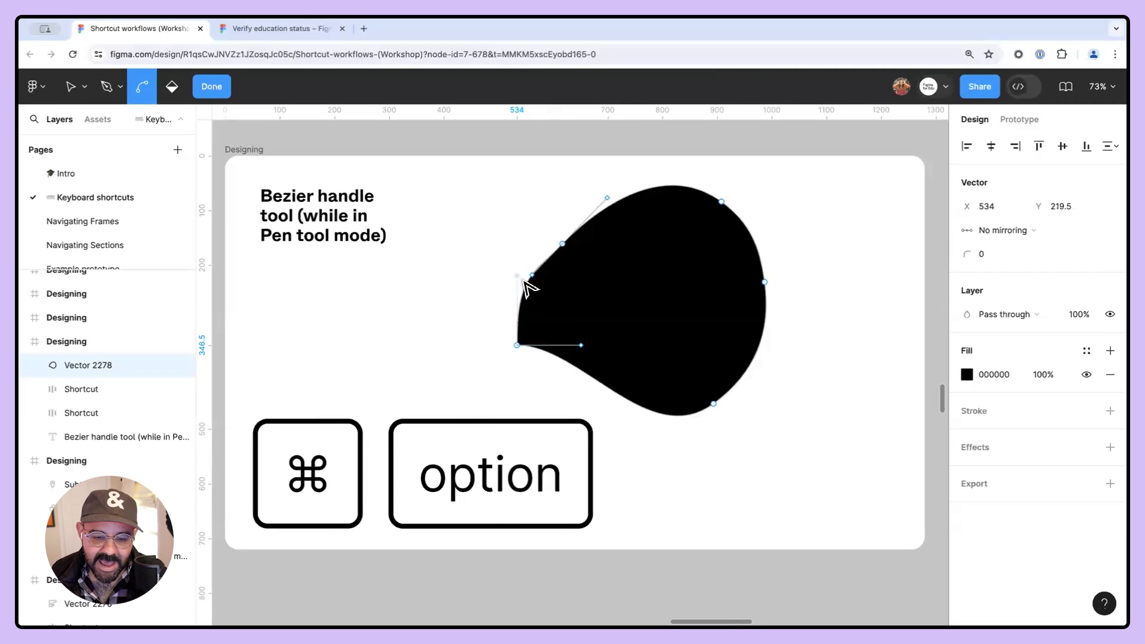
- Break the handles of the upper anchors independently to create pointed corners along the blob's top edge, then exit editing
{"action": "left_click_drag", "start_coordinate": [607, 198], "coordinate": [621, 248]}
{"action": "left_click_drag", "start_coordinate": [533, 275], "coordinate": [562, 297]}
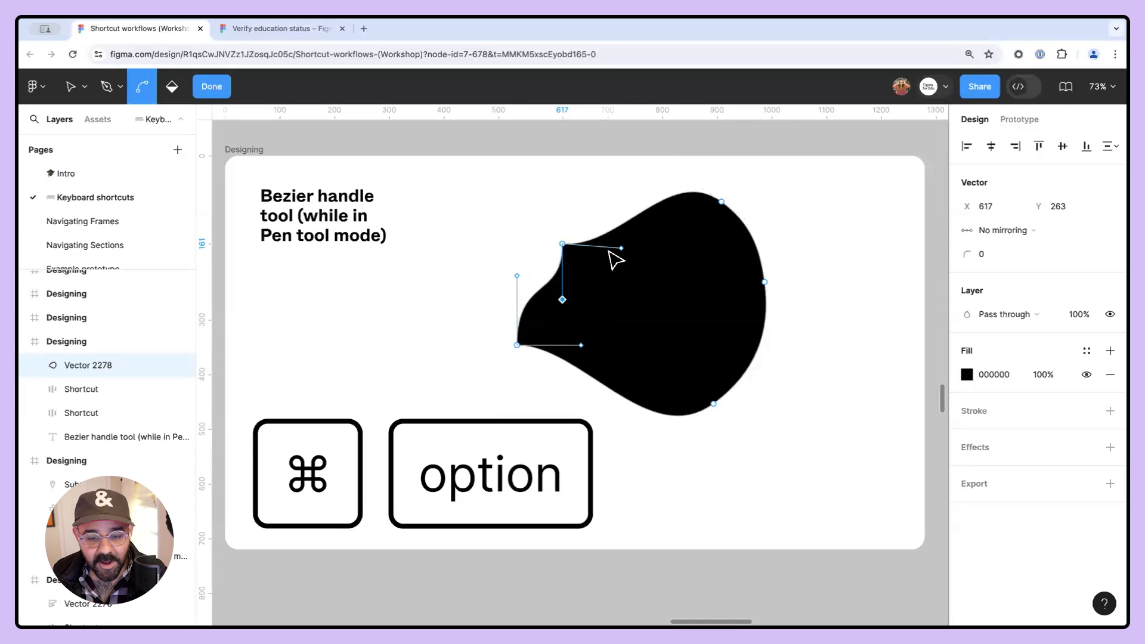
{"action": "left_click_drag", "start_coordinate": [626, 251], "coordinate": [688, 251]}
{"action": "left_click_drag", "start_coordinate": [751, 224], "coordinate": [777, 213]}
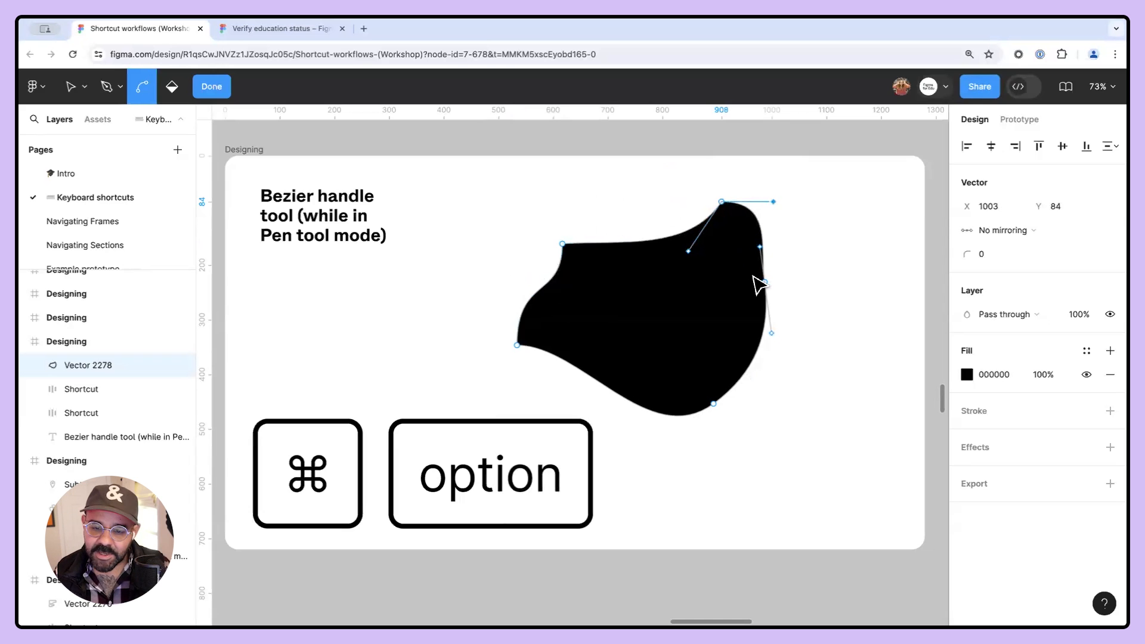
{"action": "key", "text": "Escape"}
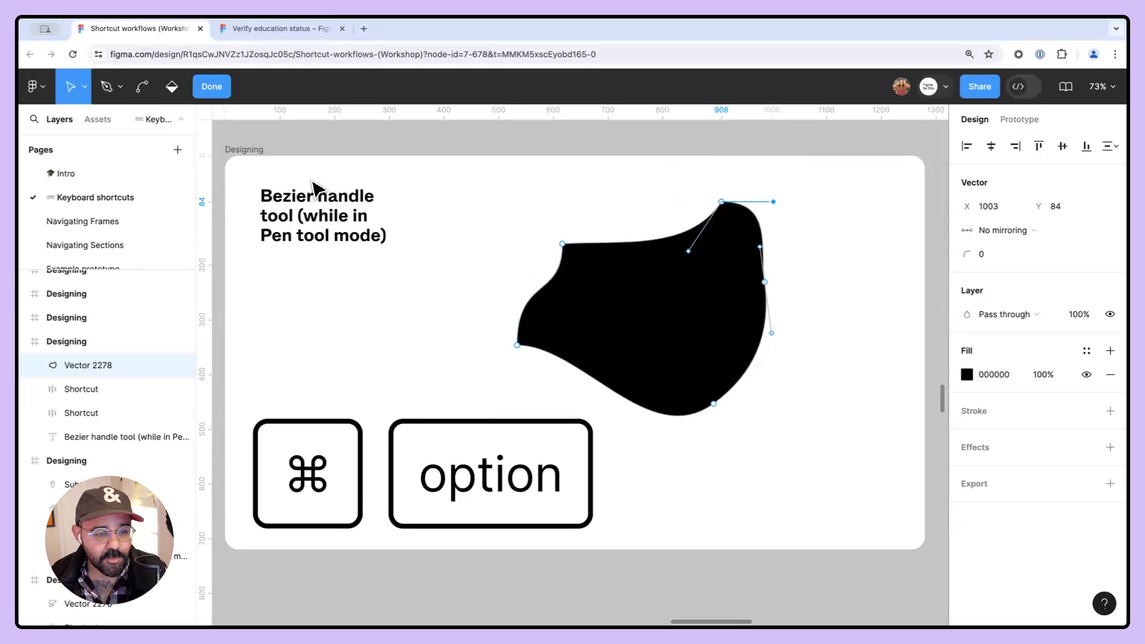
{"action": "key", "text": "Escape"}
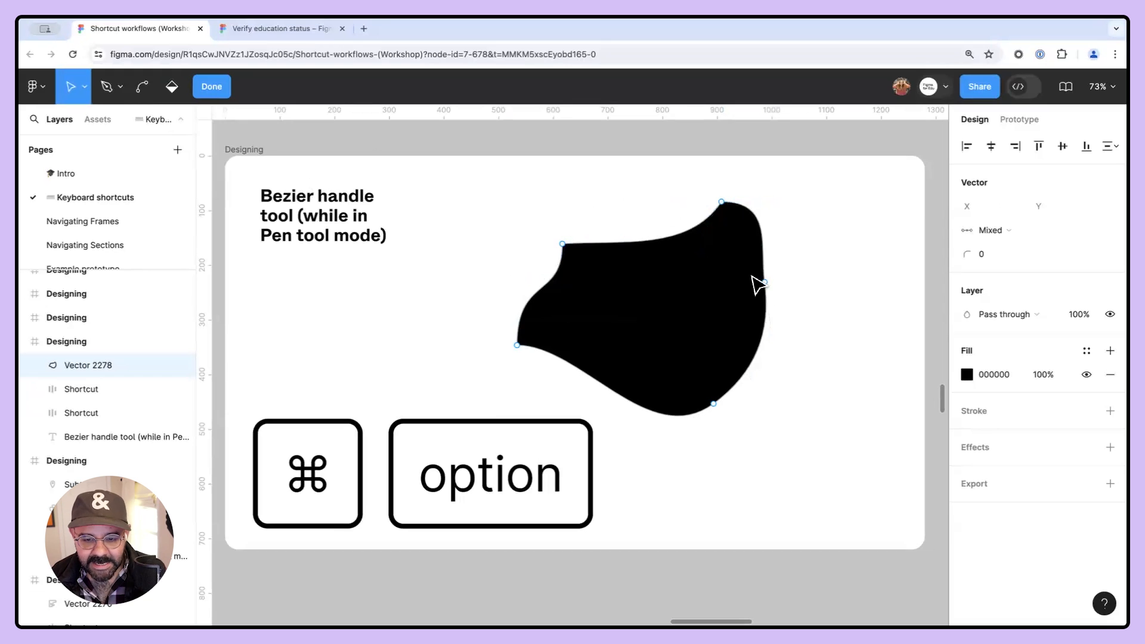
- Move the shift + P shortcut illustration down to the lower-left corner of the Pencil tool frame
{"action": "key", "text": "super"}
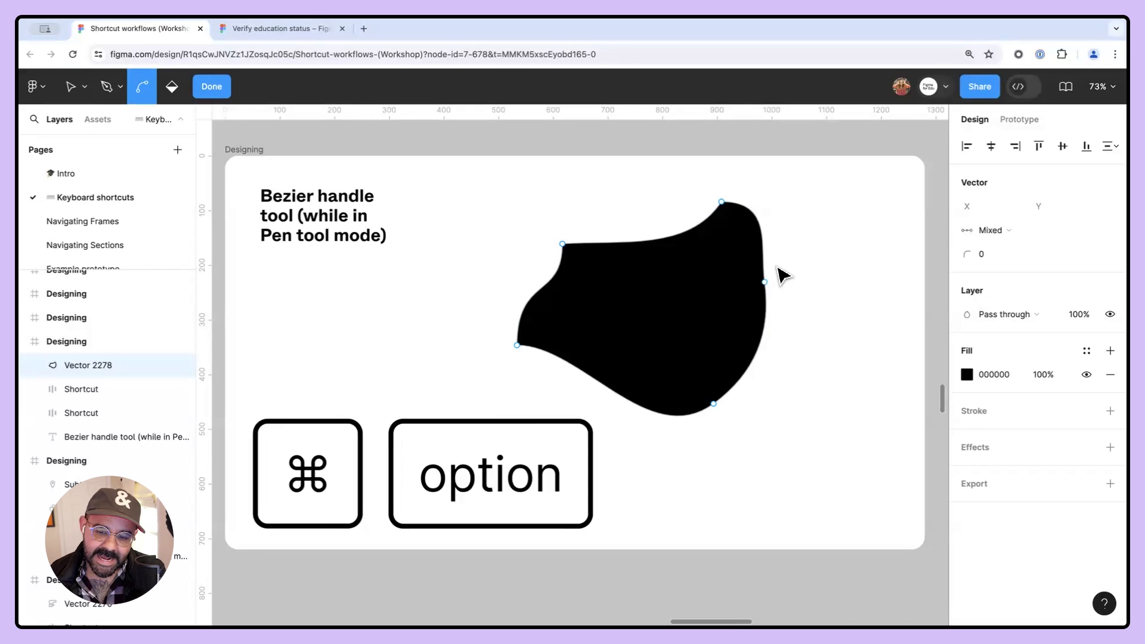
{"action": "mouse_move", "coordinate": [764, 281]}
{"action": "left_mouse_down"}
{"action": "mouse_move", "coordinate": [739, 312]}
{"action": "mouse_move", "coordinate": [715, 298]}
{"action": "mouse_move", "coordinate": [726, 322]}
{"action": "mouse_move", "coordinate": [788, 326]}
{"action": "mouse_move", "coordinate": [334, 330]}
{"action": "left_mouse_up"}
{"action": "key", "text": "Escape"}
{"action": "key", "text": "Escape"}
{"action": "scroll", "coordinate": [834, 311], "scroll_direction": "down", "scroll_amount": 2}
{"action": "left_click_drag", "start_coordinate": [775, 311], "coordinate": [654, 289]}
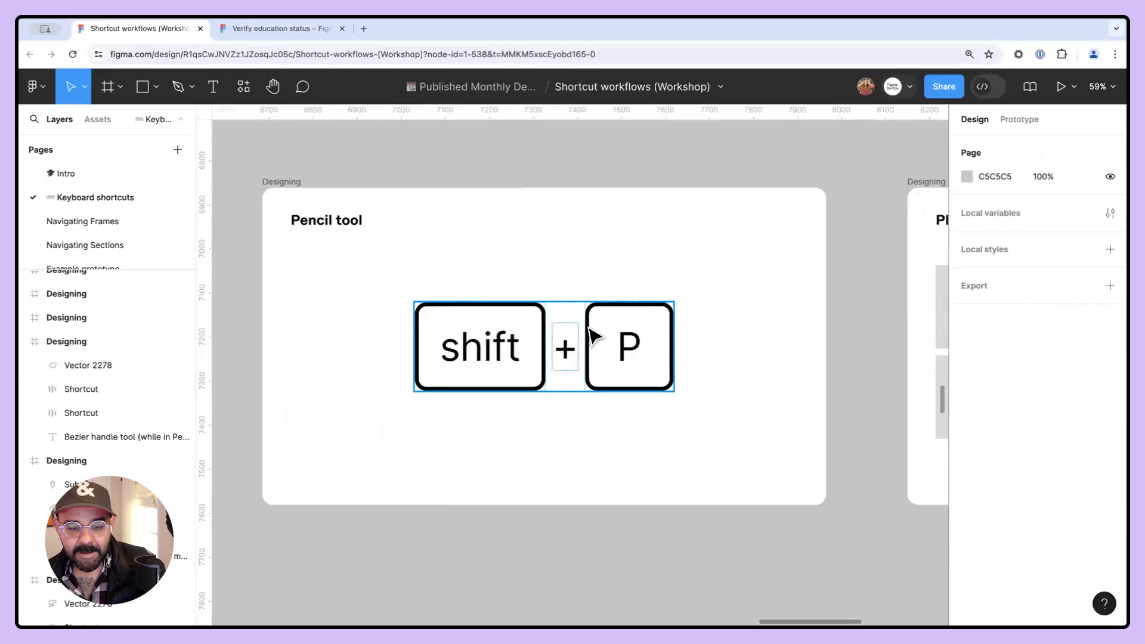
{"action": "left_click", "coordinate": [506, 332]}
{"action": "left_click_drag", "start_coordinate": [509, 347], "coordinate": [376, 447]}
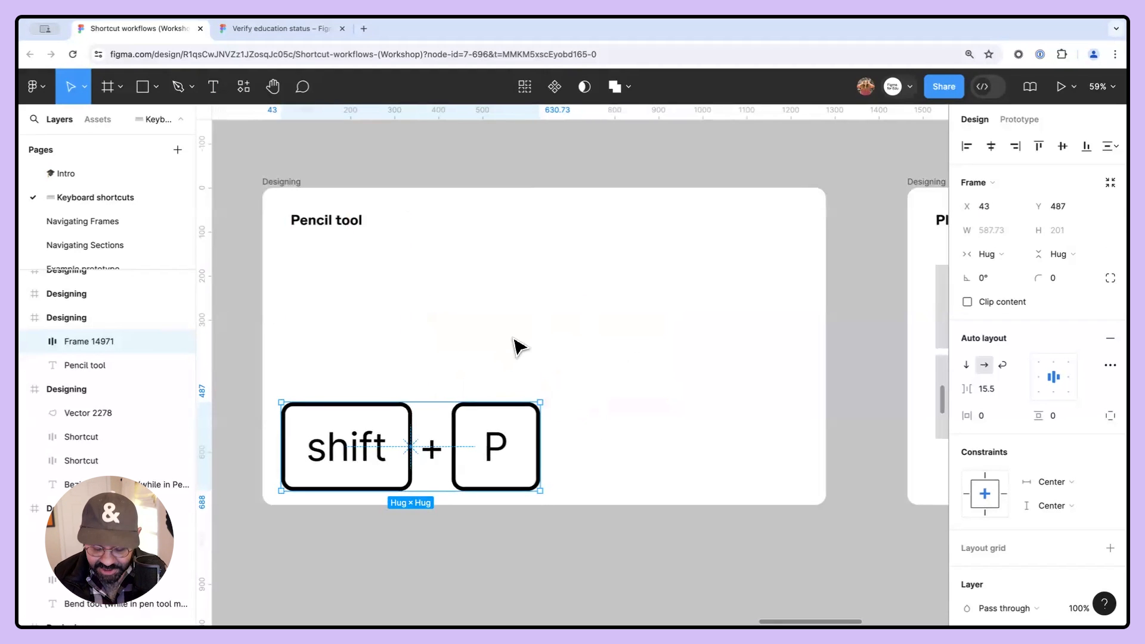
- Draw freehand doodles with the Pencil tool, including a pizza slice, loops and squiggles across the frame
{"action": "key", "text": "shift+p"}
{"action": "mouse_move", "coordinate": [486, 260]}
{"action": "left_mouse_down"}
{"action": "mouse_move", "coordinate": [511, 291]}
{"action": "mouse_move", "coordinate": [471, 283]}
{"action": "left_mouse_up"}
{"action": "left_click_drag", "start_coordinate": [539, 254], "coordinate": [539, 258]}
{"action": "mouse_move", "coordinate": [631, 257]}
{"action": "left_mouse_down"}
{"action": "mouse_move", "coordinate": [710, 387]}
{"action": "mouse_move", "coordinate": [719, 319]}
{"action": "mouse_move", "coordinate": [699, 256]}
{"action": "left_mouse_up"}
{"action": "left_click_drag", "start_coordinate": [763, 358], "coordinate": [744, 380]}
{"action": "left_click_drag", "start_coordinate": [751, 452], "coordinate": [722, 438]}
{"action": "mouse_move", "coordinate": [320, 332]}
{"action": "left_mouse_down"}
{"action": "mouse_move", "coordinate": [409, 283]}
{"action": "mouse_move", "coordinate": [466, 301]}
{"action": "mouse_move", "coordinate": [459, 315]}
{"action": "mouse_move", "coordinate": [320, 332]}
{"action": "left_mouse_up"}
{"action": "mouse_move", "coordinate": [411, 276]}
{"action": "left_mouse_down"}
{"action": "mouse_move", "coordinate": [430, 267]}
{"action": "mouse_move", "coordinate": [482, 294]}
{"action": "mouse_move", "coordinate": [469, 308]}
{"action": "mouse_move", "coordinate": [331, 341]}
{"action": "mouse_move", "coordinate": [444, 310]}
{"action": "mouse_move", "coordinate": [417, 290]}
{"action": "mouse_move", "coordinate": [420, 304]}
{"action": "left_mouse_up"}
{"action": "left_click_drag", "start_coordinate": [389, 300], "coordinate": [359, 316]}
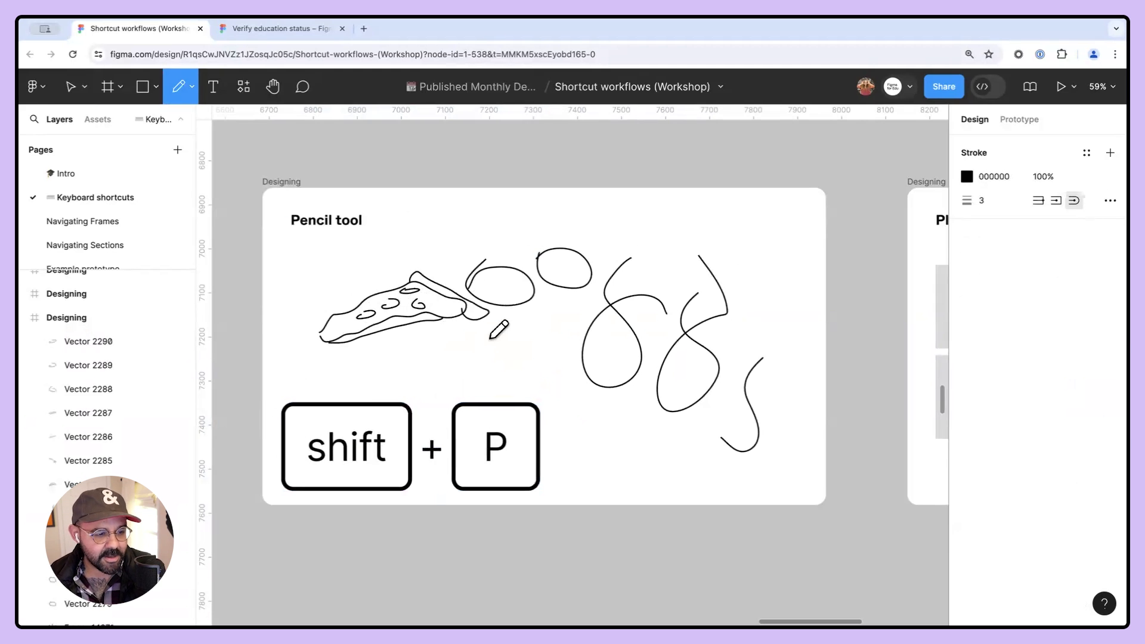
- Create a small square frame with a black fill below the Pencil tool frame
{"action": "key", "text": "f"}
{"action": "left_click_drag", "start_coordinate": [555, 378], "coordinate": [668, 490]}
{"action": "left_click", "coordinate": [967, 566]}
{"action": "left_click_drag", "start_coordinate": [843, 349], "coordinate": [704, 506]}
{"action": "left_click", "coordinate": [698, 471]}
{"action": "left_click_drag", "start_coordinate": [638, 448], "coordinate": [583, 588]}
{"action": "scroll", "coordinate": [598, 459], "scroll_direction": "down", "scroll_amount": 4}
- Draw white pencil scribbles inside the black frame and a tangled scribble on the main frame
{"action": "key", "text": "shift+p"}
{"action": "mouse_move", "coordinate": [543, 427]}
{"action": "left_mouse_down"}
{"action": "mouse_move", "coordinate": [551, 467]}
{"action": "mouse_move", "coordinate": [567, 458]}
{"action": "mouse_move", "coordinate": [573, 413]}
{"action": "mouse_move", "coordinate": [578, 451]}
{"action": "mouse_move", "coordinate": [562, 456]}
{"action": "left_mouse_up"}
{"action": "mouse_move", "coordinate": [566, 440]}
{"action": "left_mouse_down"}
{"action": "mouse_move", "coordinate": [572, 475]}
{"action": "mouse_move", "coordinate": [559, 439]}
{"action": "left_mouse_up"}
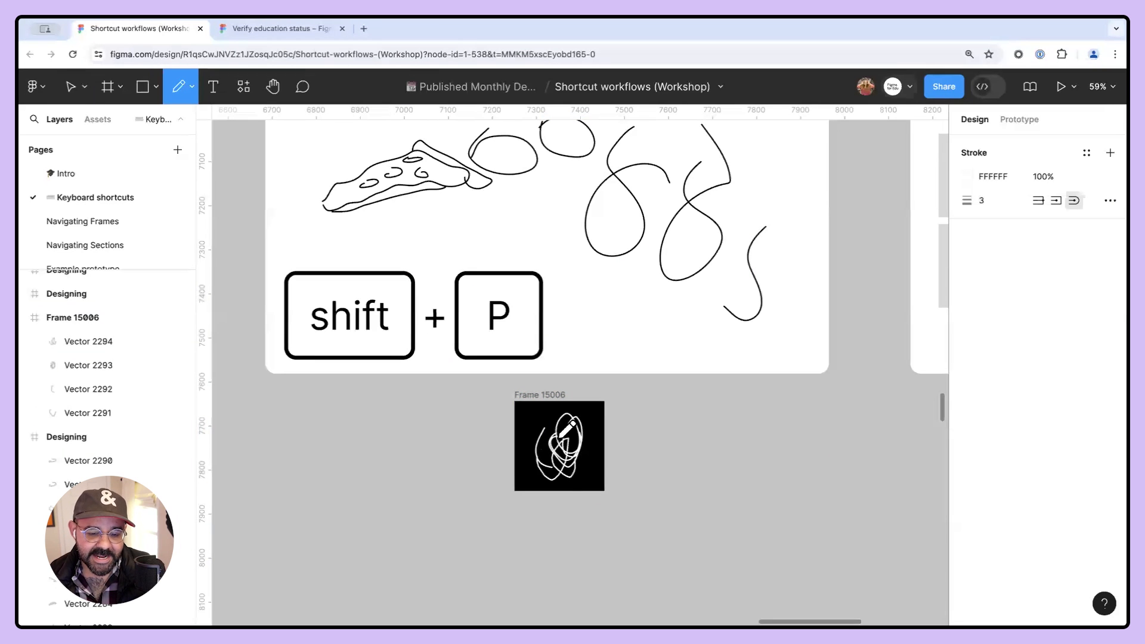
{"action": "mouse_move", "coordinate": [602, 322]}
{"action": "left_mouse_down"}
{"action": "mouse_move", "coordinate": [631, 302]}
{"action": "mouse_move", "coordinate": [659, 318]}
{"action": "mouse_move", "coordinate": [634, 337]}
{"action": "mouse_move", "coordinate": [625, 329]}
{"action": "mouse_move", "coordinate": [656, 319]}
{"action": "left_mouse_up"}
{"action": "left_click_drag", "start_coordinate": [593, 407], "coordinate": [589, 418]}
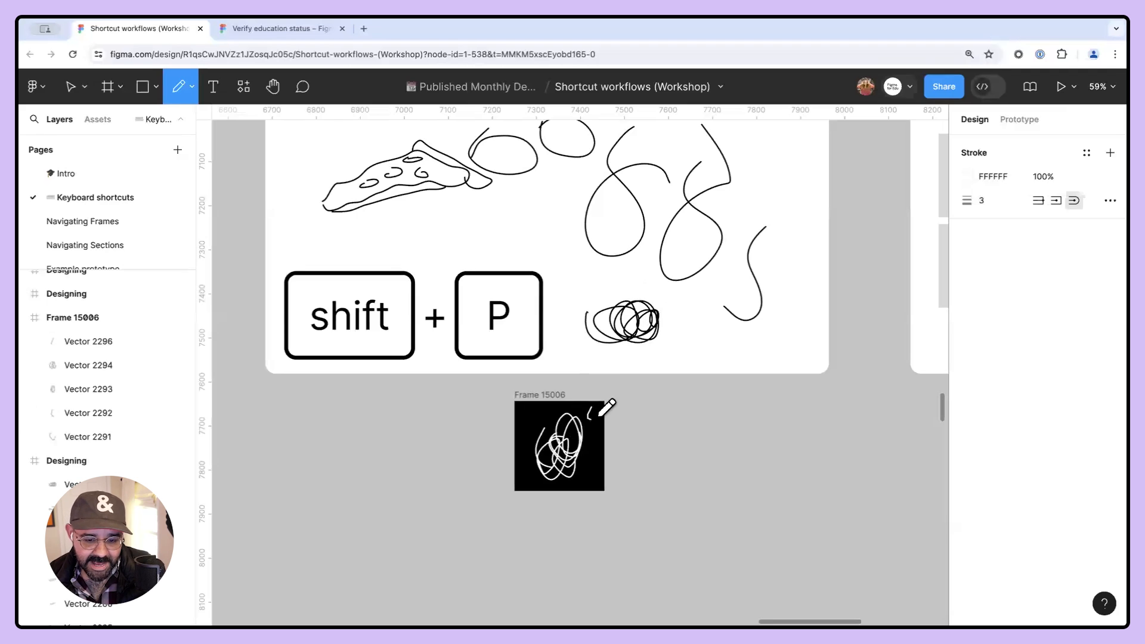
{"action": "left_click_drag", "start_coordinate": [706, 396], "coordinate": [692, 458]}
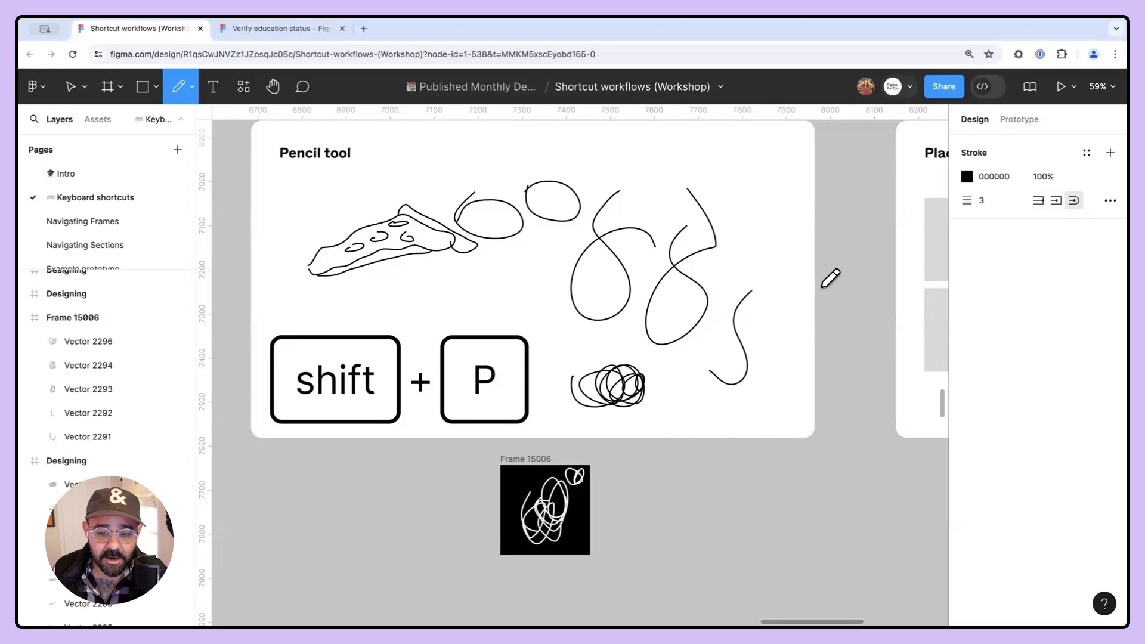
- Open the advanced stroke options, then draw a pencil squiggle beside the black frame
{"action": "left_click", "coordinate": [1110, 203]}
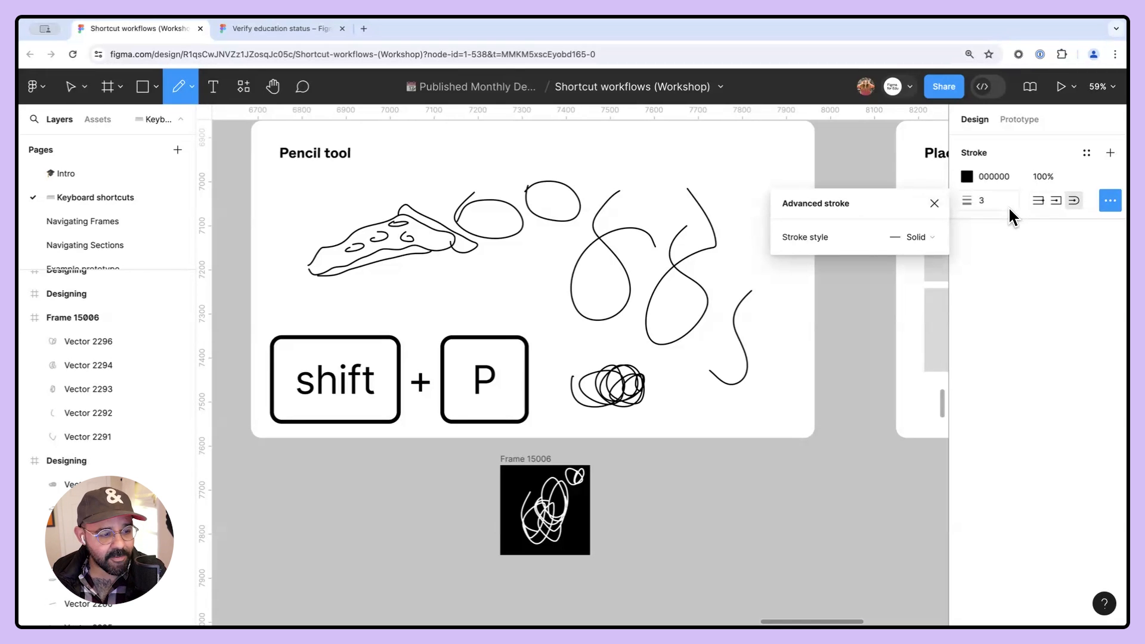
{"action": "left_click", "coordinate": [967, 177]}
{"action": "mouse_move", "coordinate": [656, 468]}
{"action": "left_mouse_down"}
{"action": "mouse_move", "coordinate": [612, 502]}
{"action": "mouse_move", "coordinate": [629, 575]}
{"action": "left_mouse_up"}
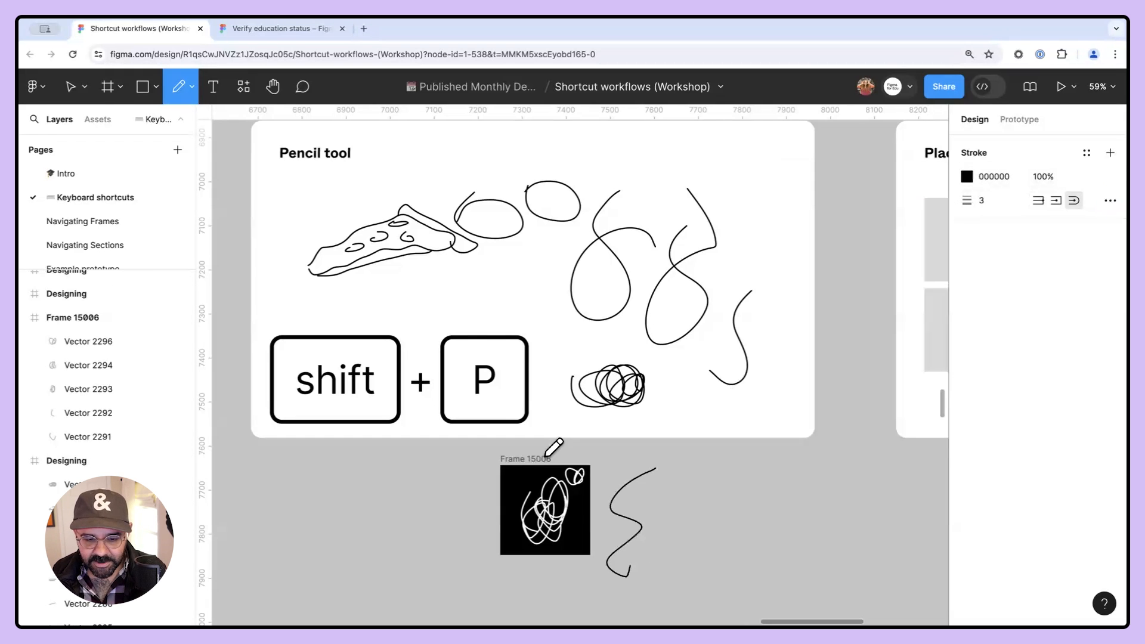
- Duplicate the black frame to its left and delete every scribble inside the copy
{"action": "key", "text": "v"}
{"action": "mouse_move", "coordinate": [556, 475]}
{"action": "left_mouse_down"}
{"action": "mouse_move", "coordinate": [447, 475]}
{"action": "mouse_move", "coordinate": [475, 475]}
{"action": "mouse_move", "coordinate": [460, 470]}
{"action": "left_mouse_up"}
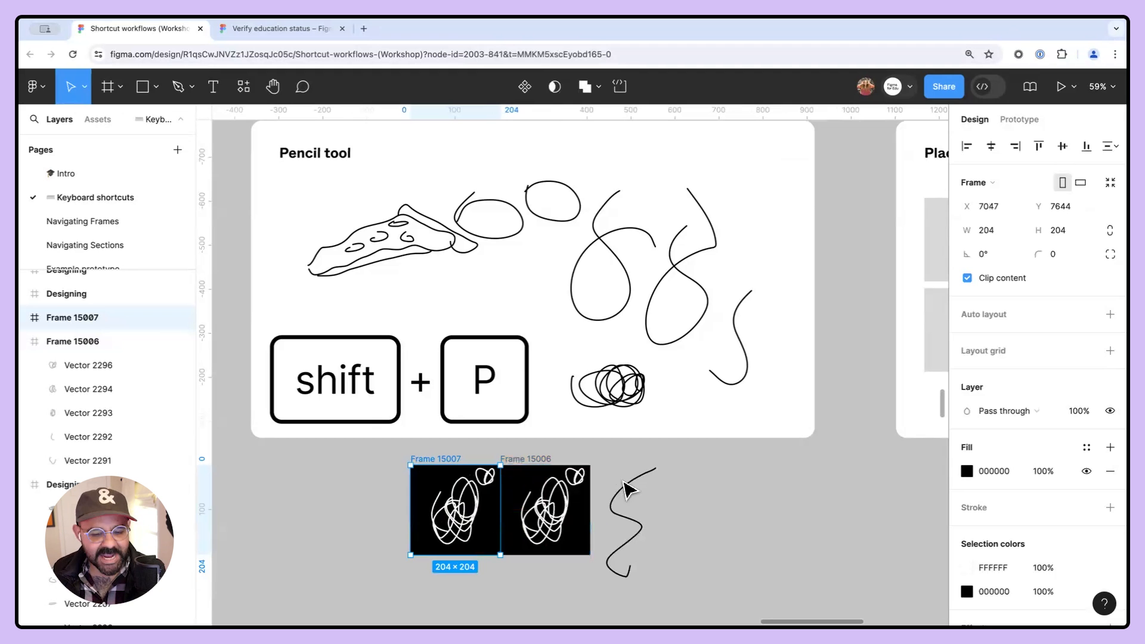
{"action": "left_click", "coordinate": [474, 511]}
{"action": "key", "text": "Delete"}
{"action": "left_click", "coordinate": [454, 530]}
{"action": "key", "text": "Delete"}
{"action": "left_click", "coordinate": [453, 529]}
{"action": "key", "text": "Delete"}
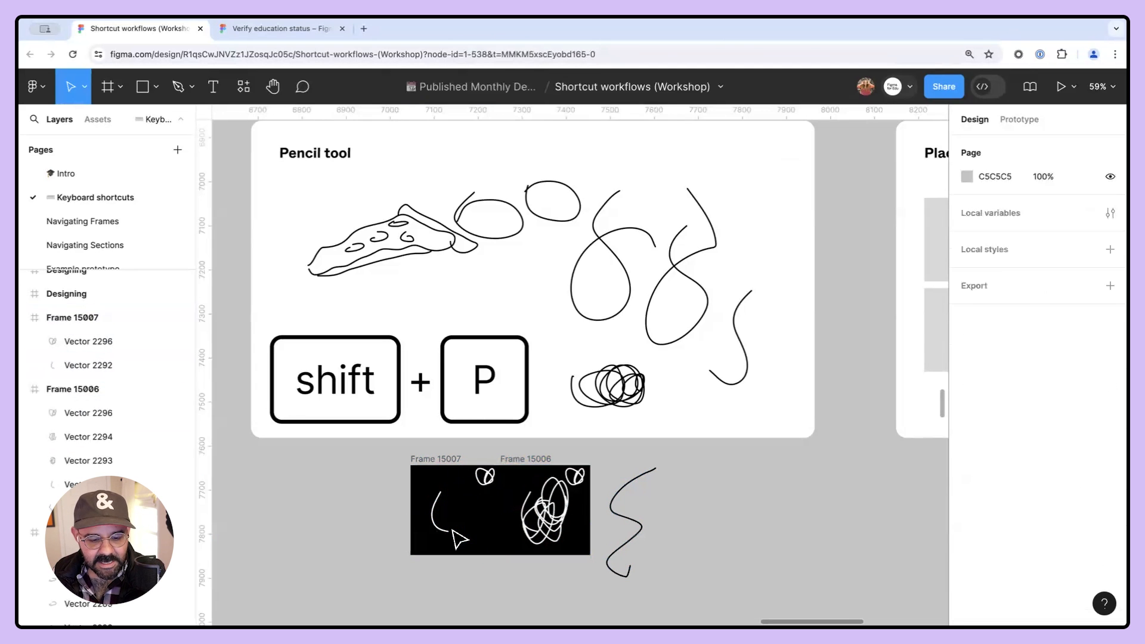
{"action": "left_click", "coordinate": [444, 529]}
{"action": "key", "text": "Delete"}
{"action": "left_click", "coordinate": [484, 476]}
{"action": "key", "text": "Delete"}
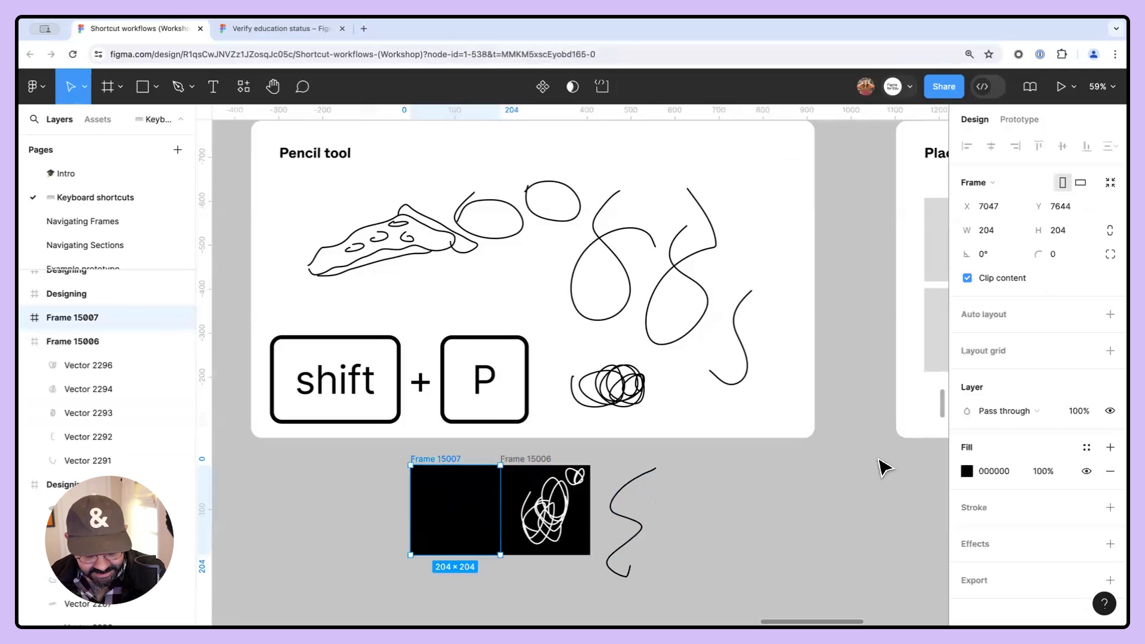
- Change the copied frame's fill to white using the color picker
{"action": "left_click", "coordinate": [967, 470]}
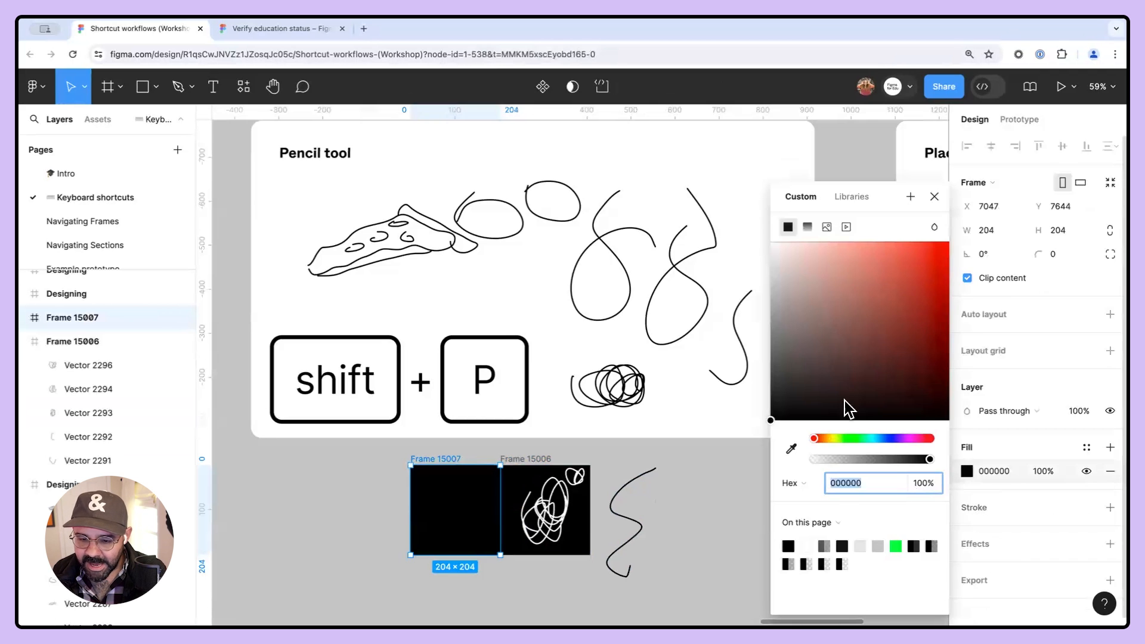
{"action": "left_click_drag", "start_coordinate": [844, 401], "coordinate": [680, 242]}
{"action": "left_click", "coordinate": [662, 453]}
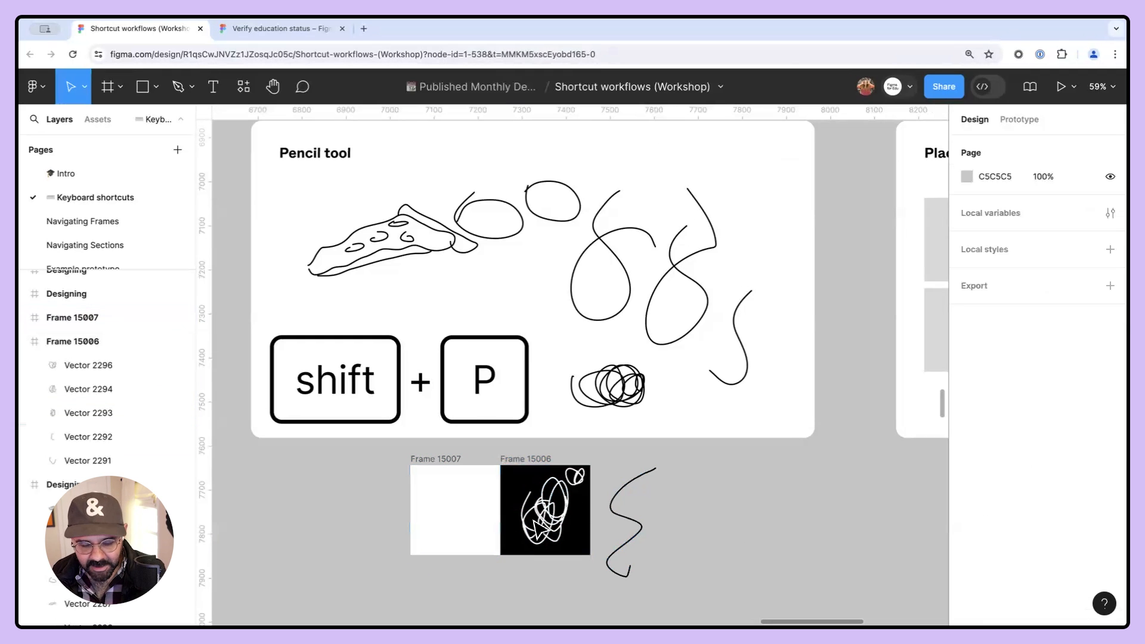
- Draw a pencil stroke inside the white frame
{"action": "key", "text": "shift+p"}
{"action": "mouse_move", "coordinate": [447, 490]}
{"action": "left_mouse_down"}
{"action": "mouse_move", "coordinate": [461, 526]}
{"action": "mouse_move", "coordinate": [500, 495]}
{"action": "left_mouse_up"}
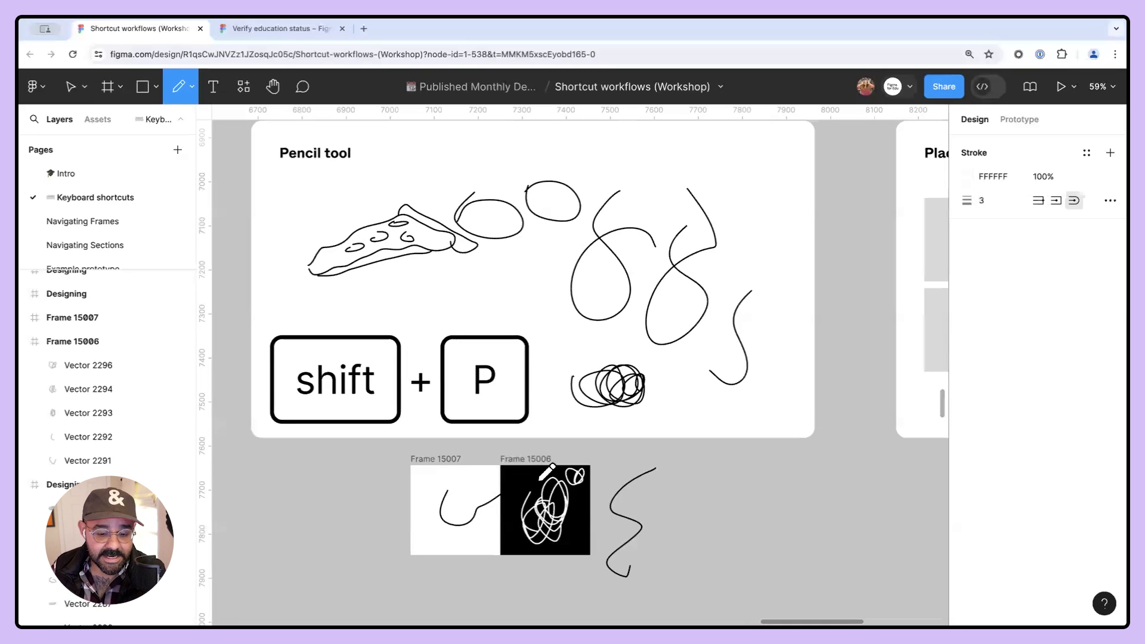
{"action": "key", "text": "Escape"}
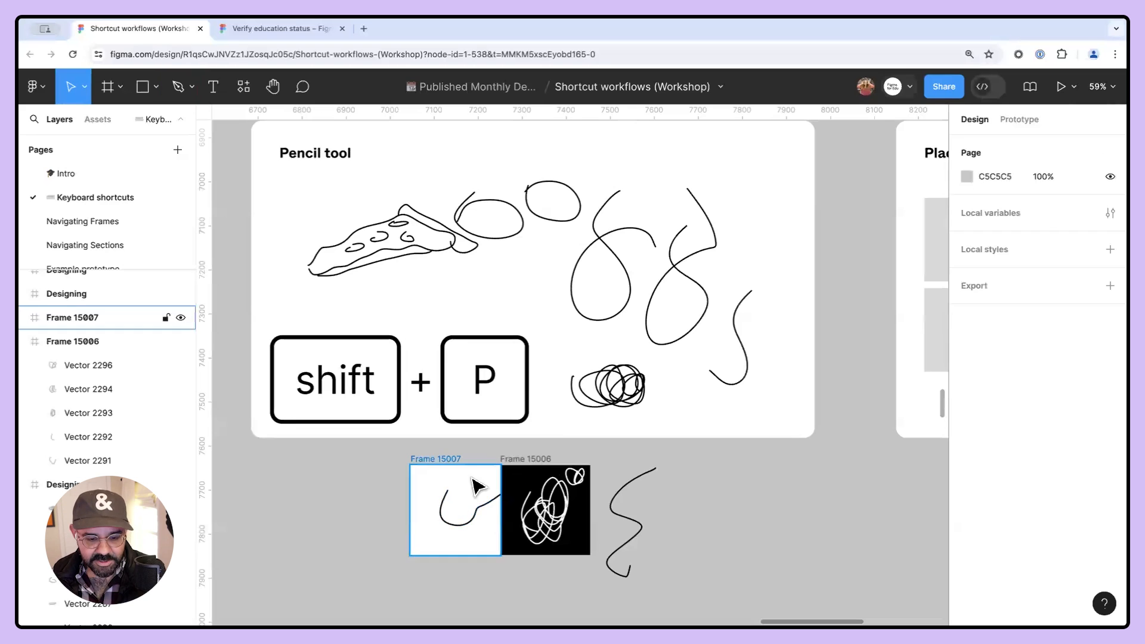
{"action": "left_click_drag", "start_coordinate": [475, 514], "coordinate": [467, 517]}
{"action": "mouse_move", "coordinate": [445, 462]}
{"action": "left_mouse_down"}
{"action": "mouse_move", "coordinate": [454, 460]}
{"action": "mouse_move", "coordinate": [441, 464]}
{"action": "left_mouse_up"}
{"action": "left_click", "coordinate": [475, 509]}
{"action": "left_click_drag", "start_coordinate": [470, 519], "coordinate": [499, 531]}
{"action": "left_click", "coordinate": [618, 491]}
{"action": "scroll", "coordinate": [668, 475], "scroll_direction": "down", "scroll_amount": 3}
{"action": "key", "text": "c"}
{"action": "left_click_drag", "start_coordinate": [769, 454], "coordinate": [621, 465]}
{"action": "key", "text": "Escape"}
{"action": "left_click_drag", "start_coordinate": [764, 463], "coordinate": [617, 471]}
{"action": "key", "text": "Escape"}
- Delete all placeholder image rectangles from the Placing images frame
{"action": "scroll", "coordinate": [620, 480], "scroll_direction": "right", "scroll_amount": 5}
{"action": "scroll", "coordinate": [441, 465], "scroll_direction": "up", "scroll_amount": 3}
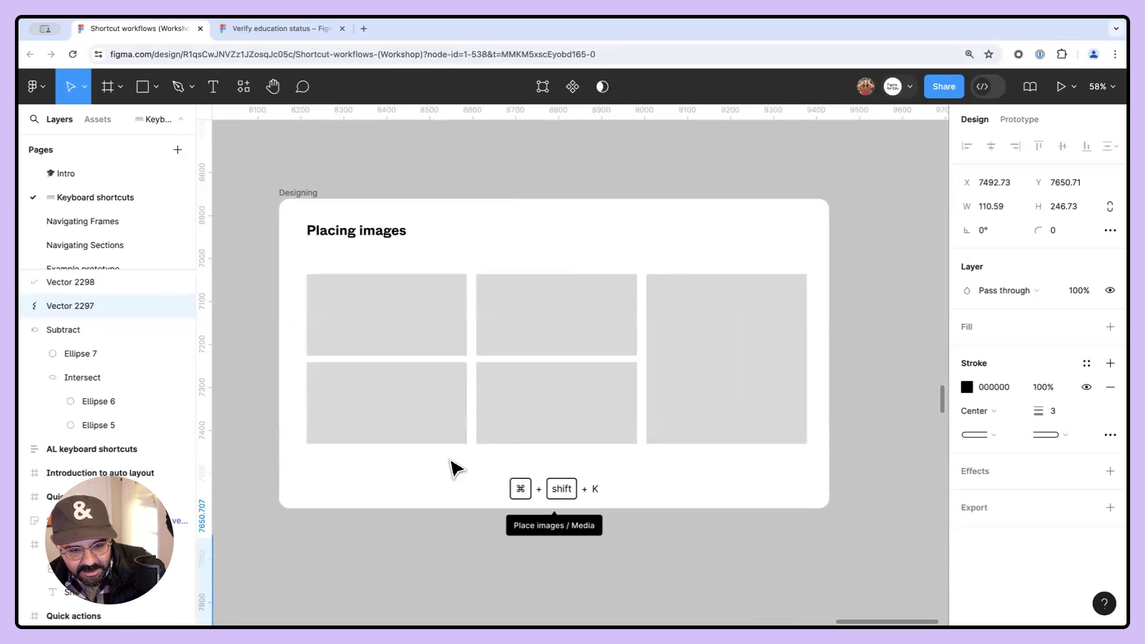
{"action": "left_click_drag", "start_coordinate": [451, 460], "coordinate": [716, 322]}
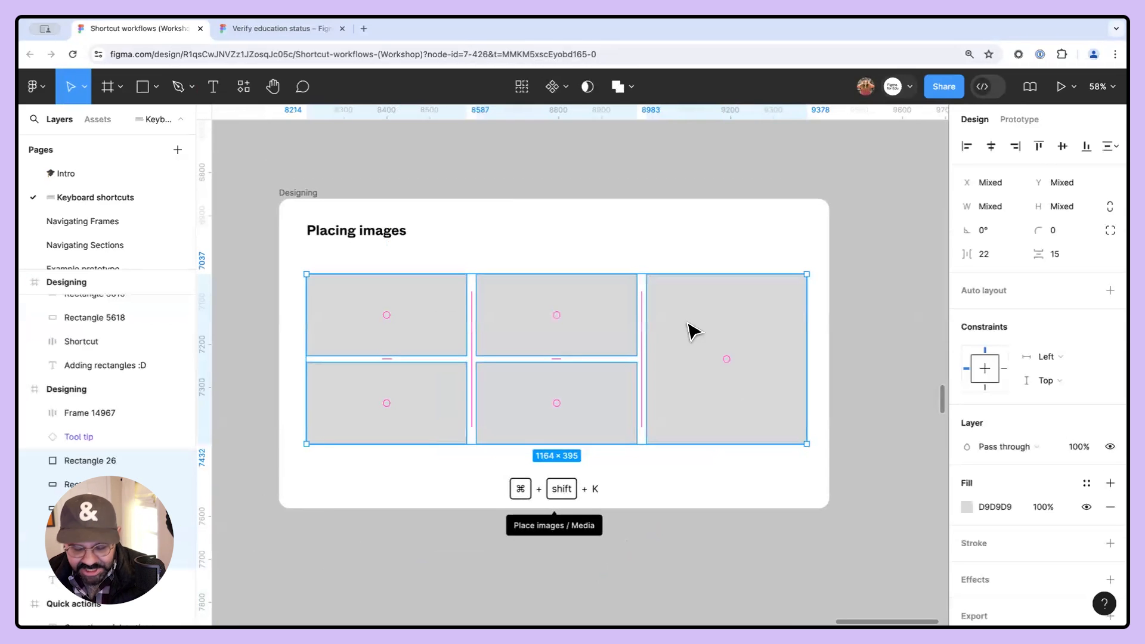
{"action": "key", "text": "Delete"}
{"action": "key", "text": "super+z"}
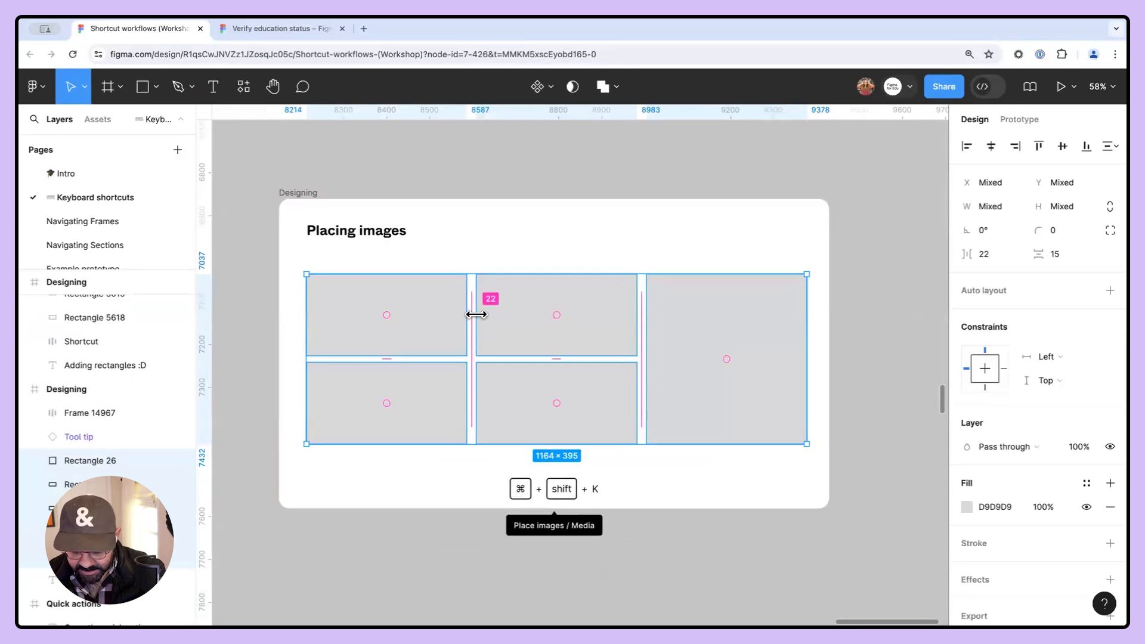
{"action": "key", "text": "Delete"}
- Draw a 244 × 282 rectangle and duplicate it three times into an evenly spaced row
{"action": "key", "text": "r"}
{"action": "left_click_drag", "start_coordinate": [312, 277], "coordinate": [419, 398]}
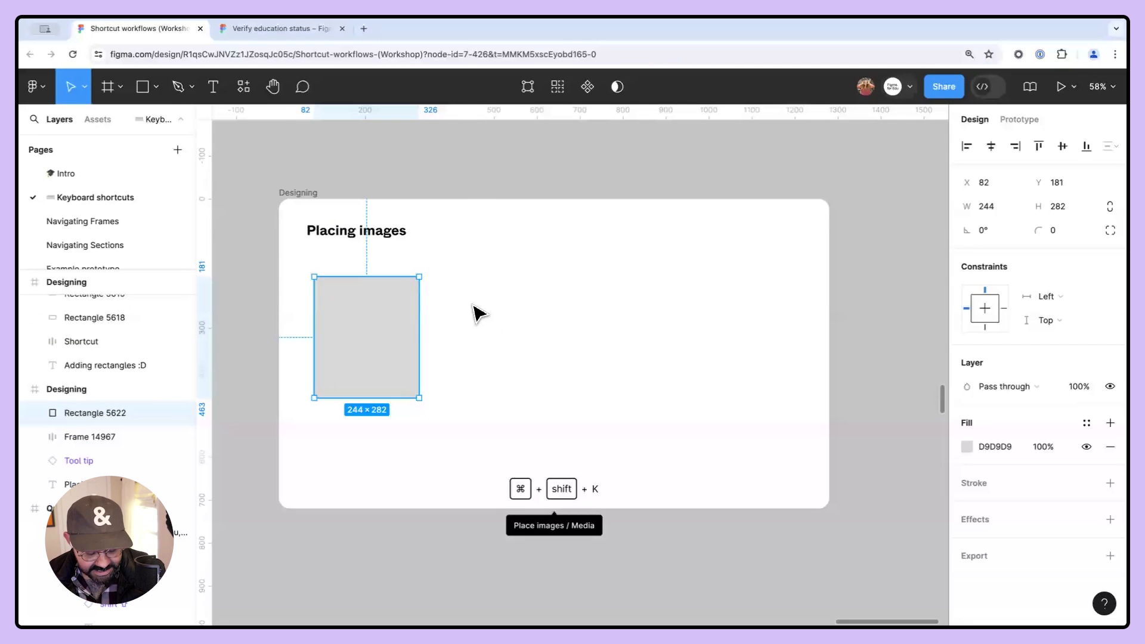
{"action": "key", "text": "super+d"}
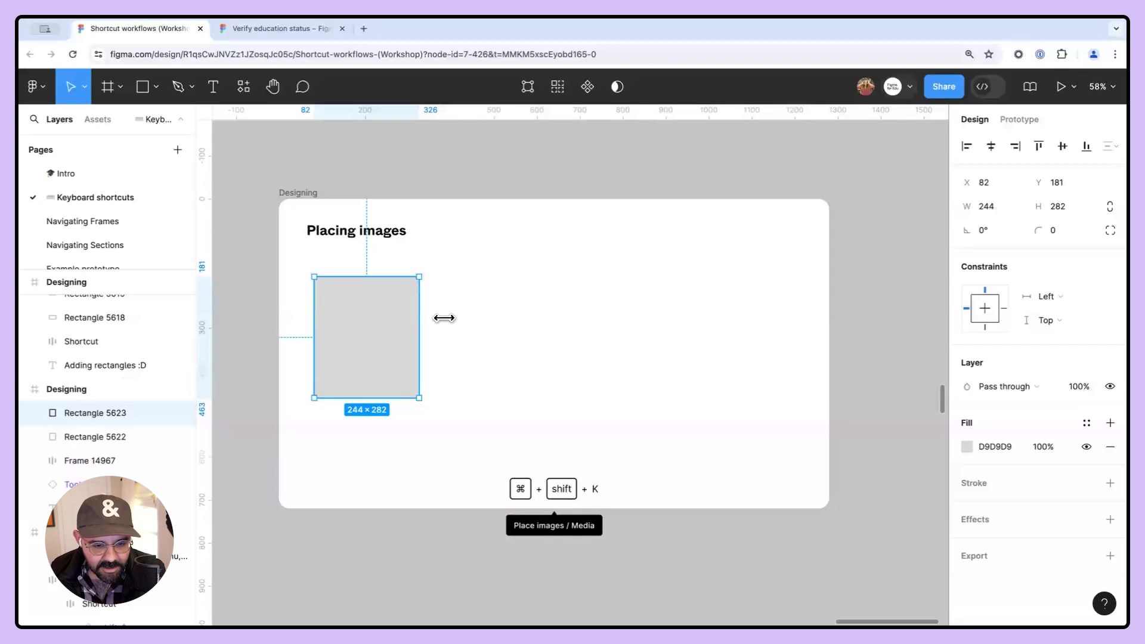
{"action": "left_click_drag", "start_coordinate": [380, 324], "coordinate": [504, 325]}
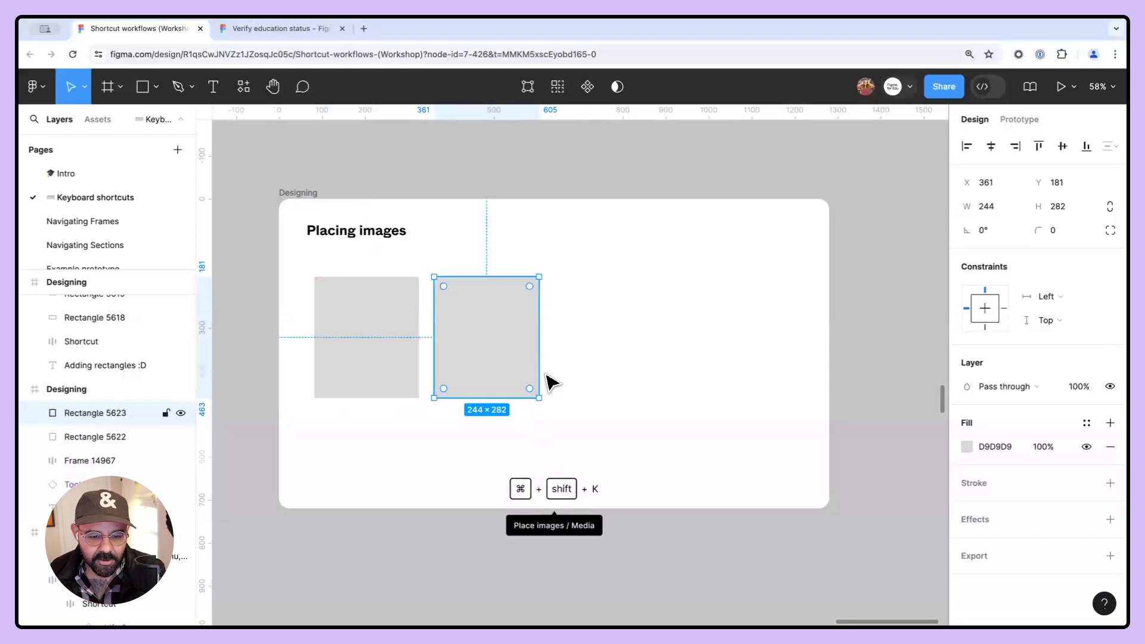
{"action": "key", "text": "super+d"}
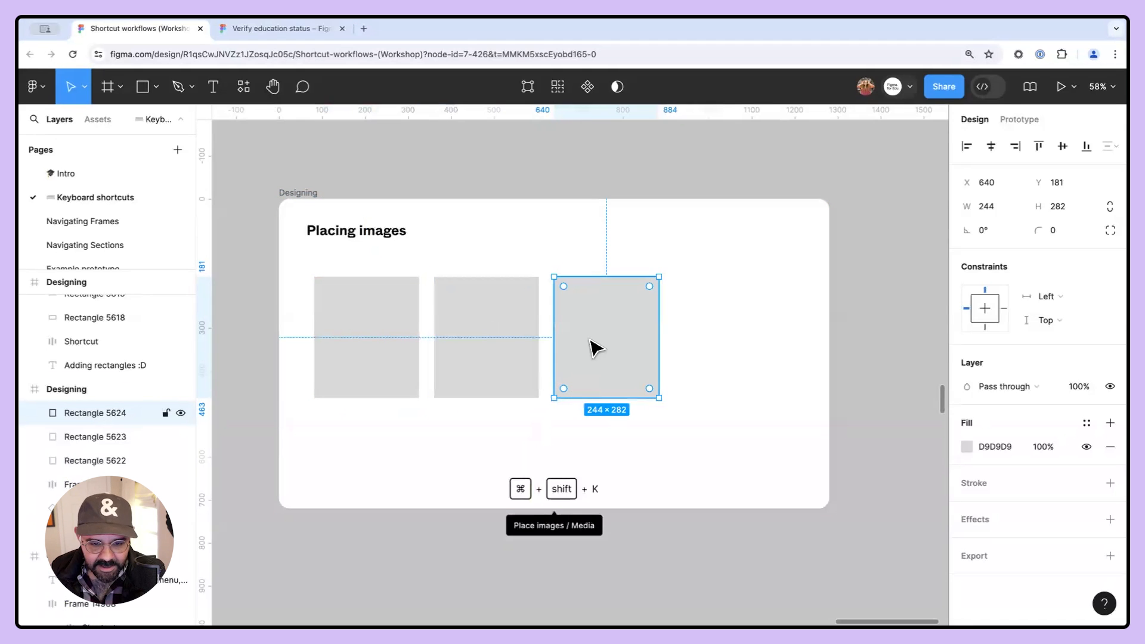
{"action": "key", "text": "super+d"}
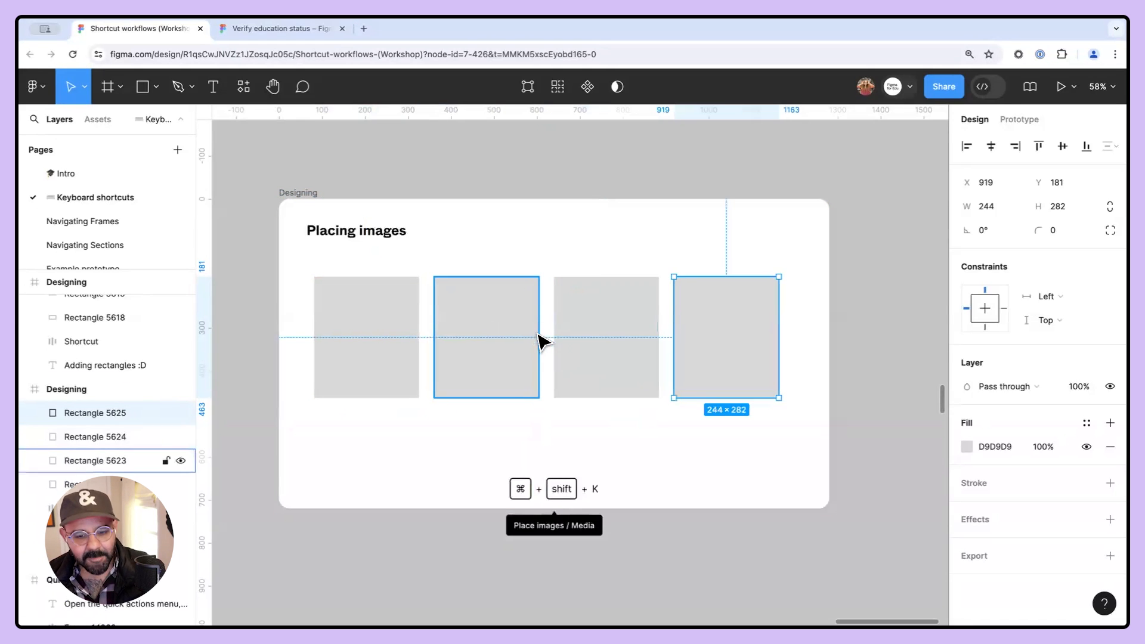
- Select the Designing frame that holds the Placing images placeholders
{"action": "left_click", "coordinate": [649, 432]}
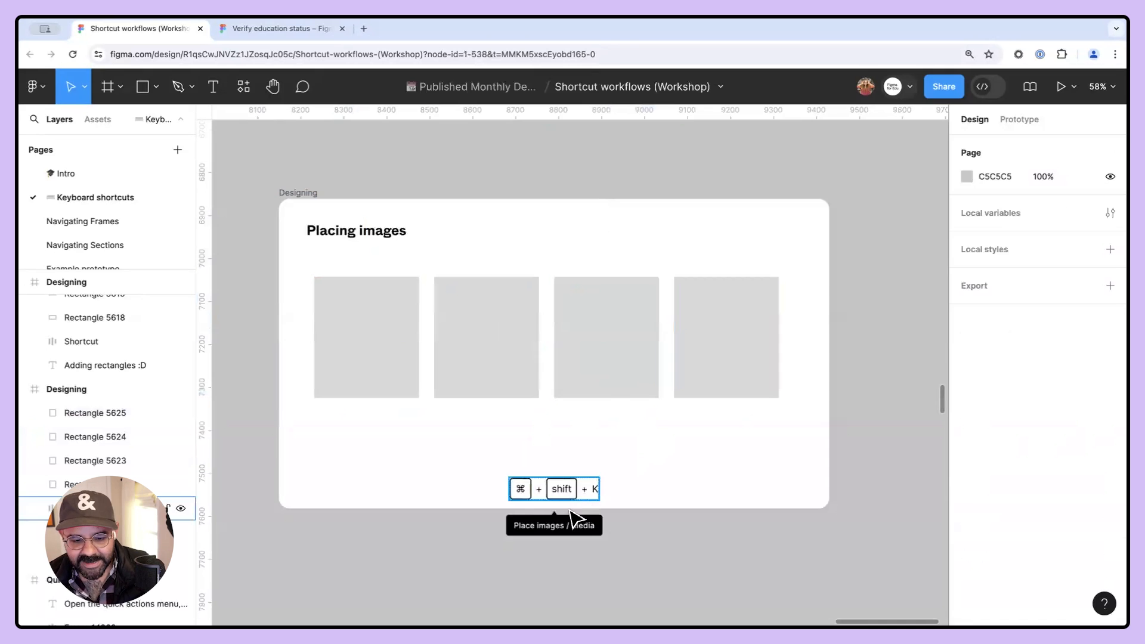
{"action": "left_click_drag", "start_coordinate": [713, 463], "coordinate": [724, 530]}
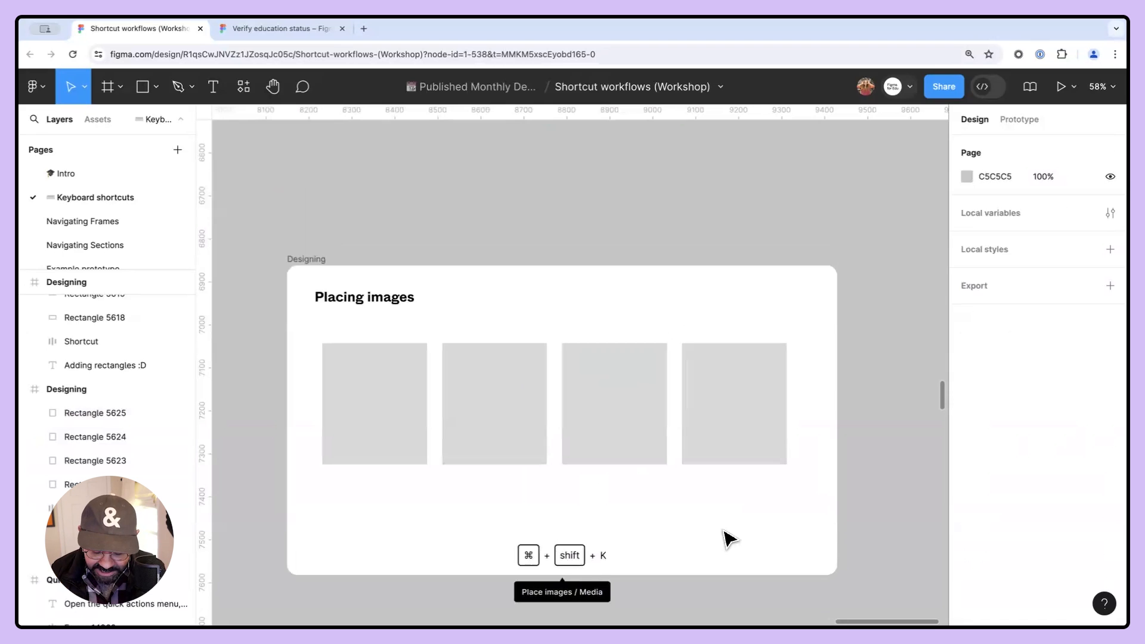
{"action": "left_click", "coordinate": [728, 538]}
{"action": "key", "text": "super+slash"}
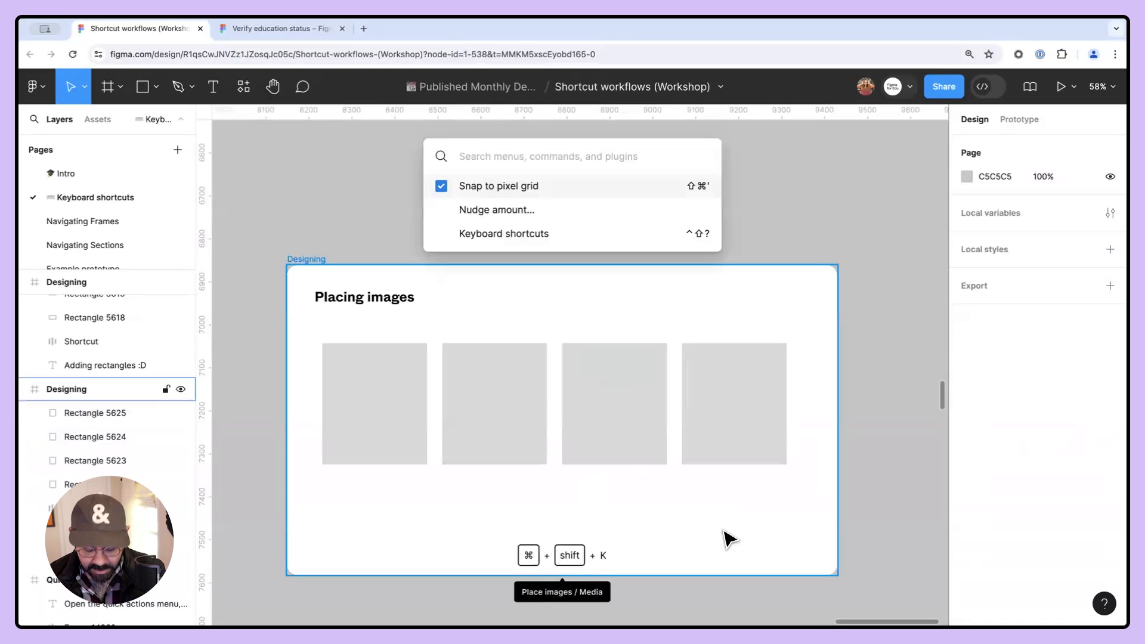
{"action": "type", "text": "place"}
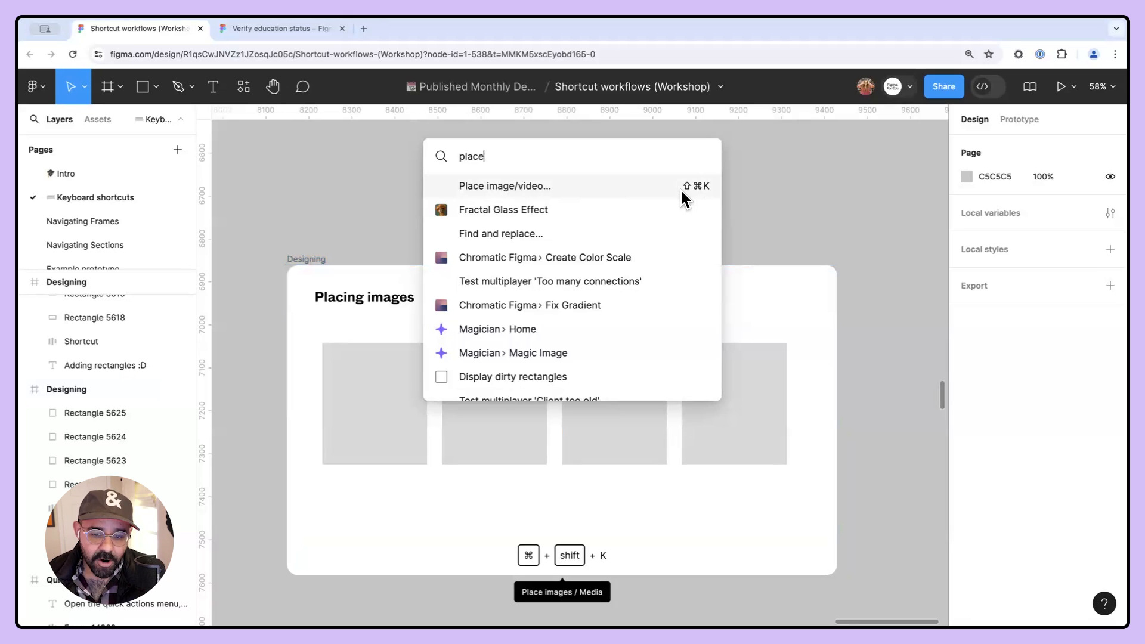
{"action": "key", "text": "Escape"}
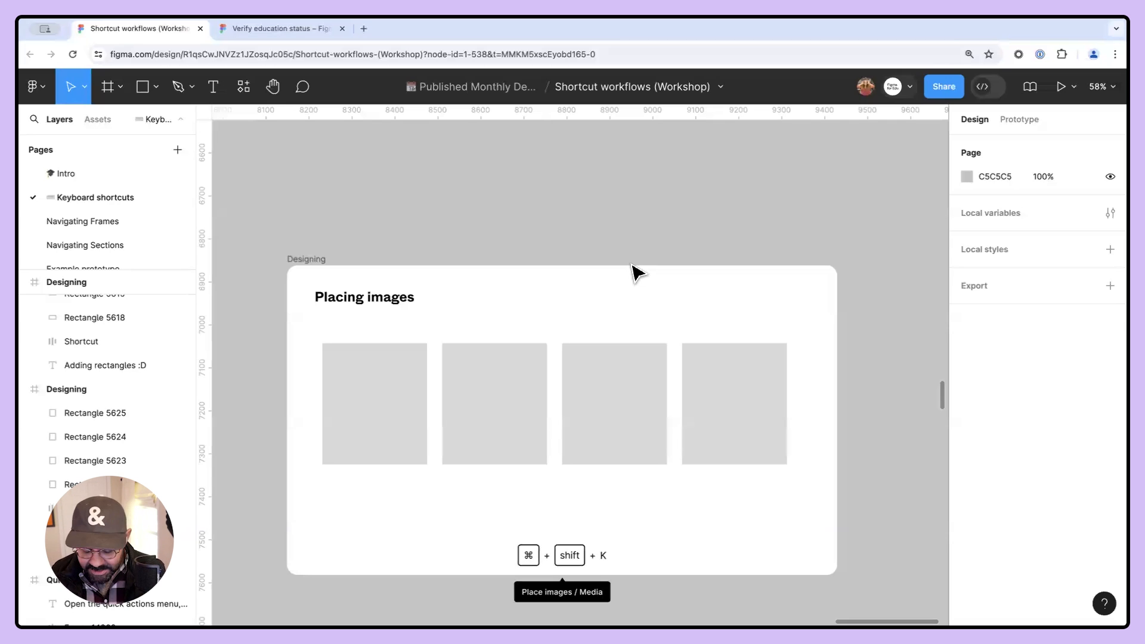
- Run the Place image/video command by searching the command list for "place"
{"action": "key", "text": "super+slash"}
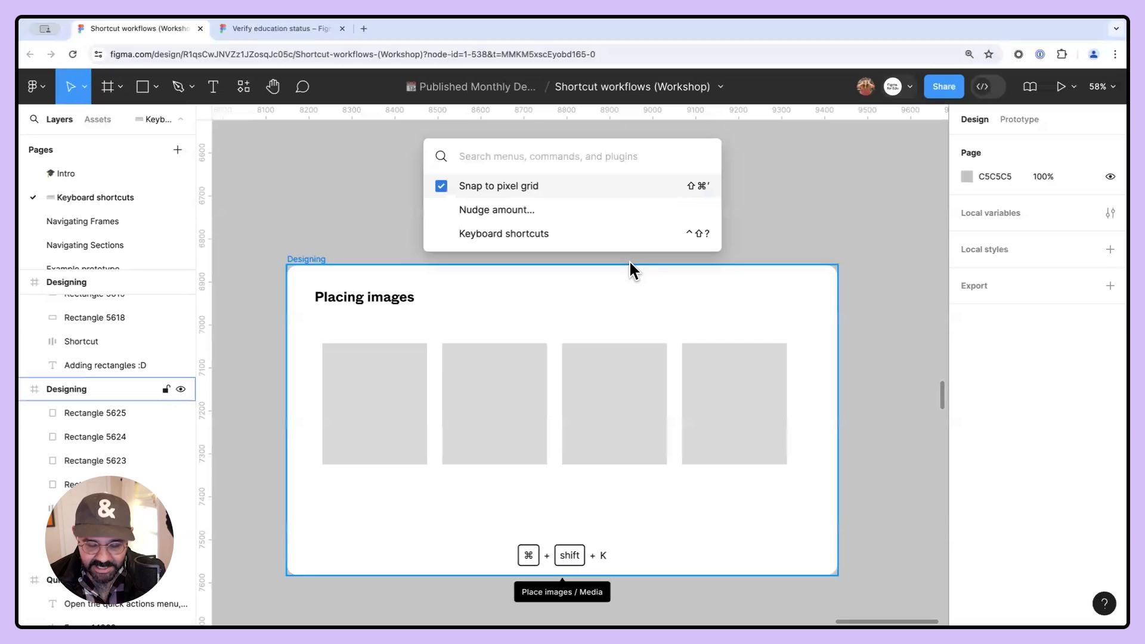
{"action": "type", "text": "place"}
{"action": "key", "text": "Return"}
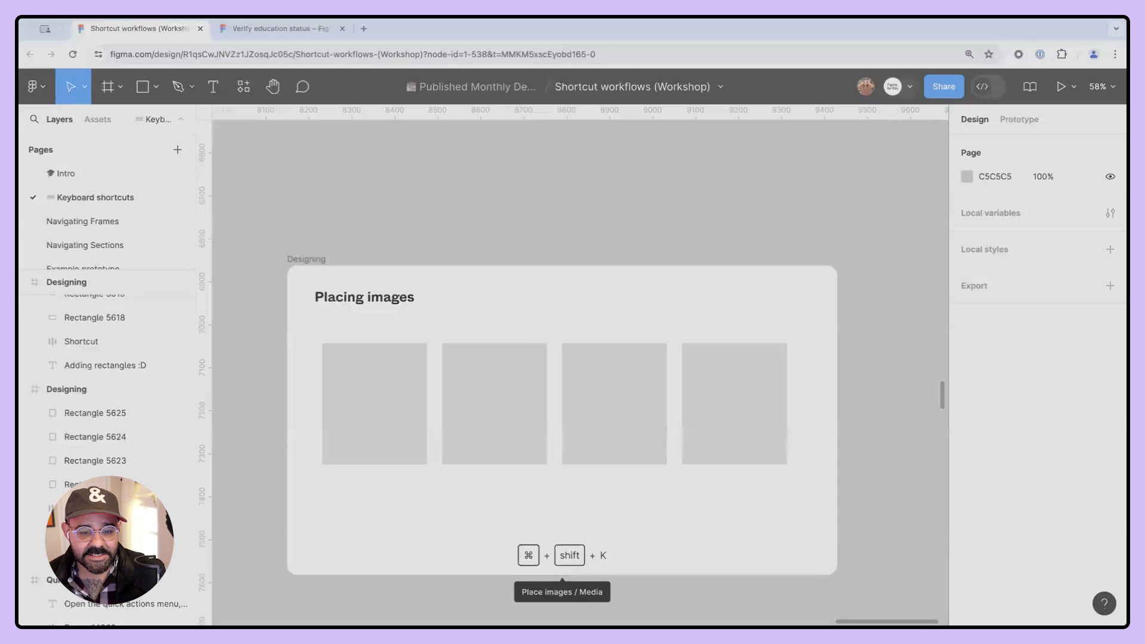
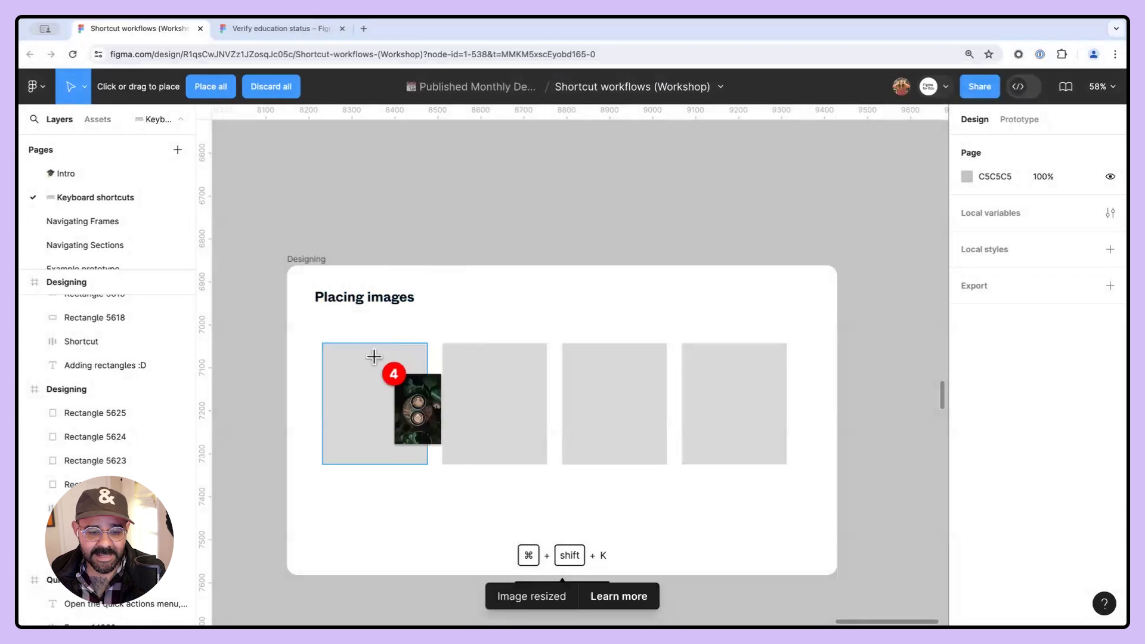
- Place two images into the first two placeholder rectangles and drop a third image freely above the frame
{"action": "left_click", "coordinate": [381, 384]}
{"action": "left_click", "coordinate": [492, 406]}
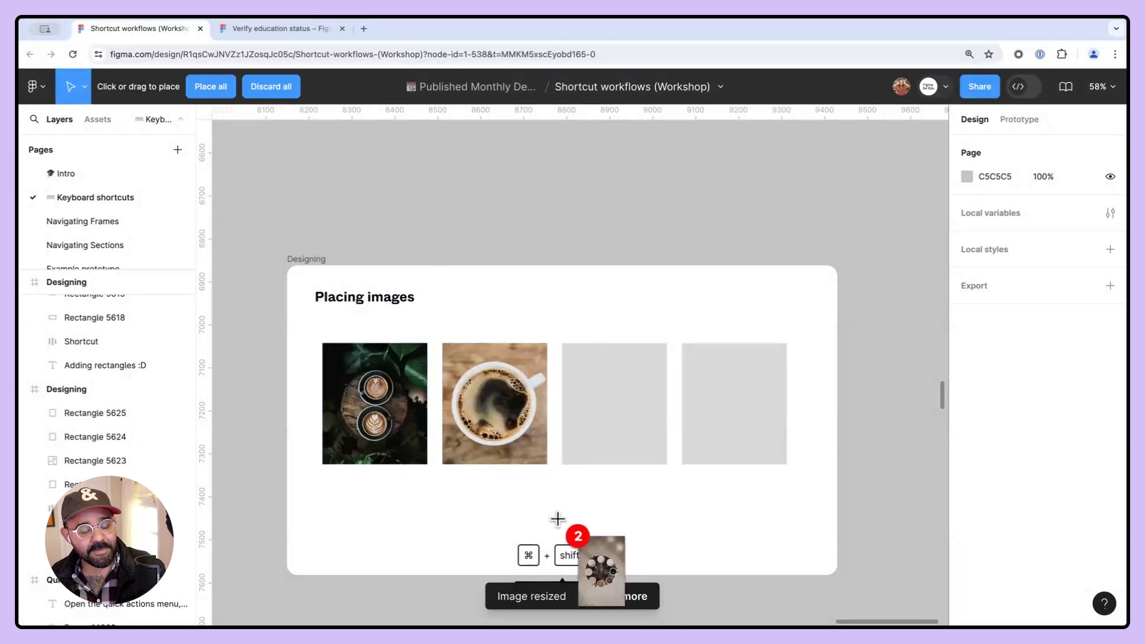
{"action": "mouse_move", "coordinate": [368, 150]}
{"action": "left_mouse_down"}
{"action": "mouse_move", "coordinate": [468, 253]}
{"action": "mouse_move", "coordinate": [547, 253]}
{"action": "mouse_move", "coordinate": [600, 287]}
{"action": "mouse_move", "coordinate": [614, 243]}
{"action": "mouse_move", "coordinate": [556, 251]}
{"action": "left_mouse_up"}
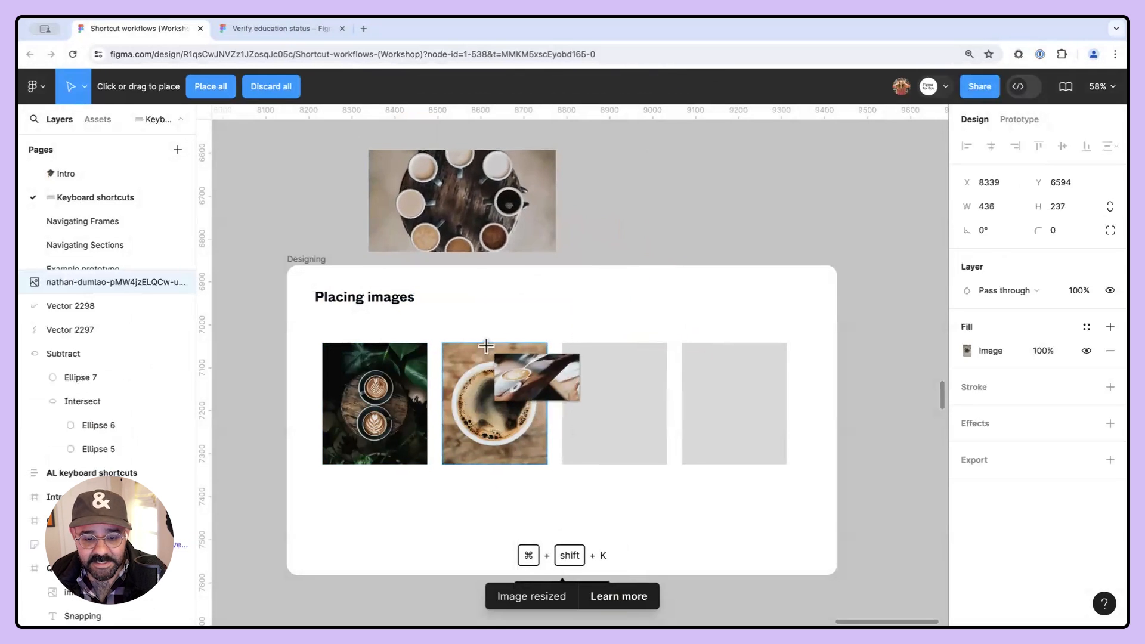
- Delete the stray image placed above the Placing images frame
{"action": "scroll", "coordinate": [636, 257], "scroll_direction": "down", "scroll_amount": 5}
{"action": "left_click", "coordinate": [716, 237]}
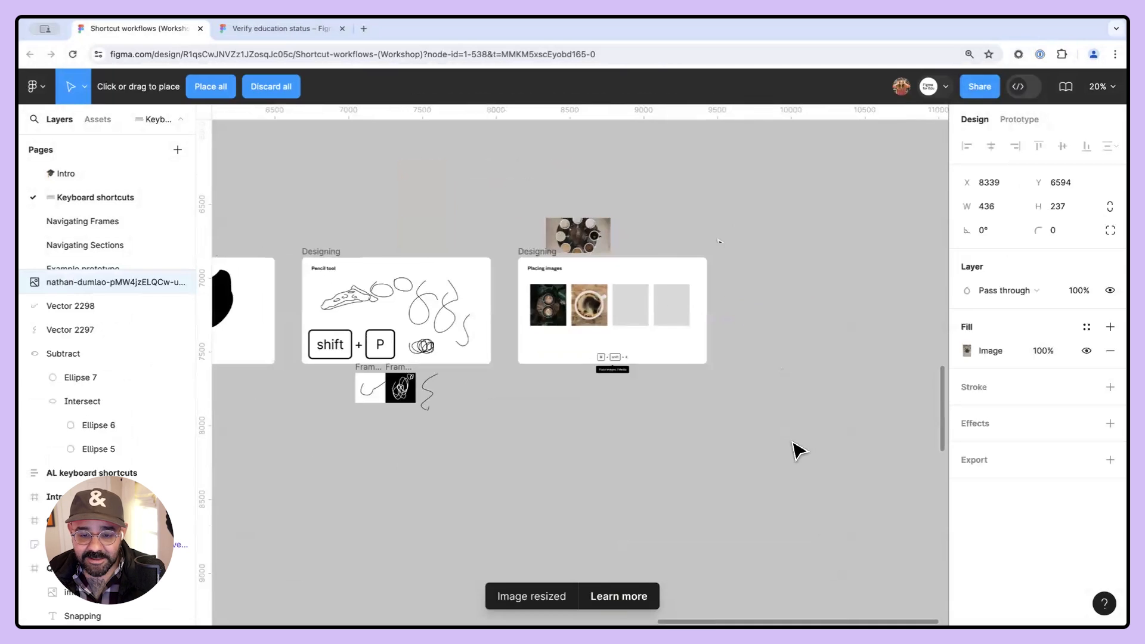
{"action": "left_click_drag", "start_coordinate": [719, 322], "coordinate": [708, 409]}
{"action": "left_click_drag", "start_coordinate": [565, 285], "coordinate": [678, 511]}
{"action": "key", "text": "Delete"}
{"action": "scroll", "coordinate": [572, 310], "scroll_direction": "up", "scroll_amount": 5}
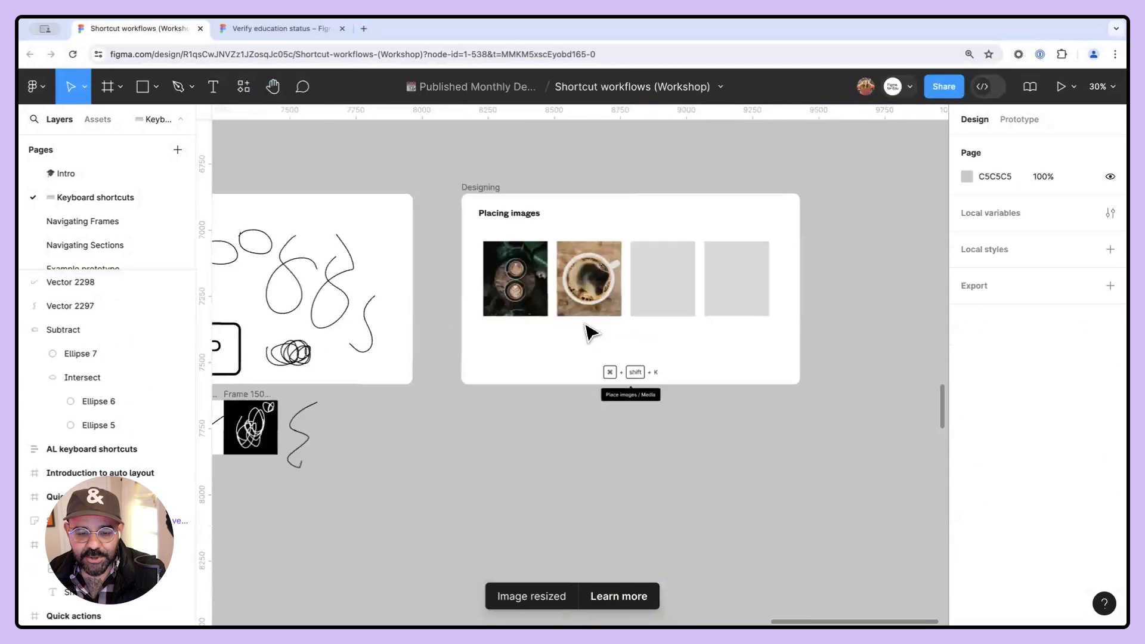
- Select the first two image rectangles and replace their mixed fills with one shared image fill
{"action": "left_click", "coordinate": [590, 262]}
{"action": "left_click", "coordinate": [477, 257], "text": "shift"}
{"action": "left_click_drag", "start_coordinate": [605, 247], "coordinate": [516, 353]}
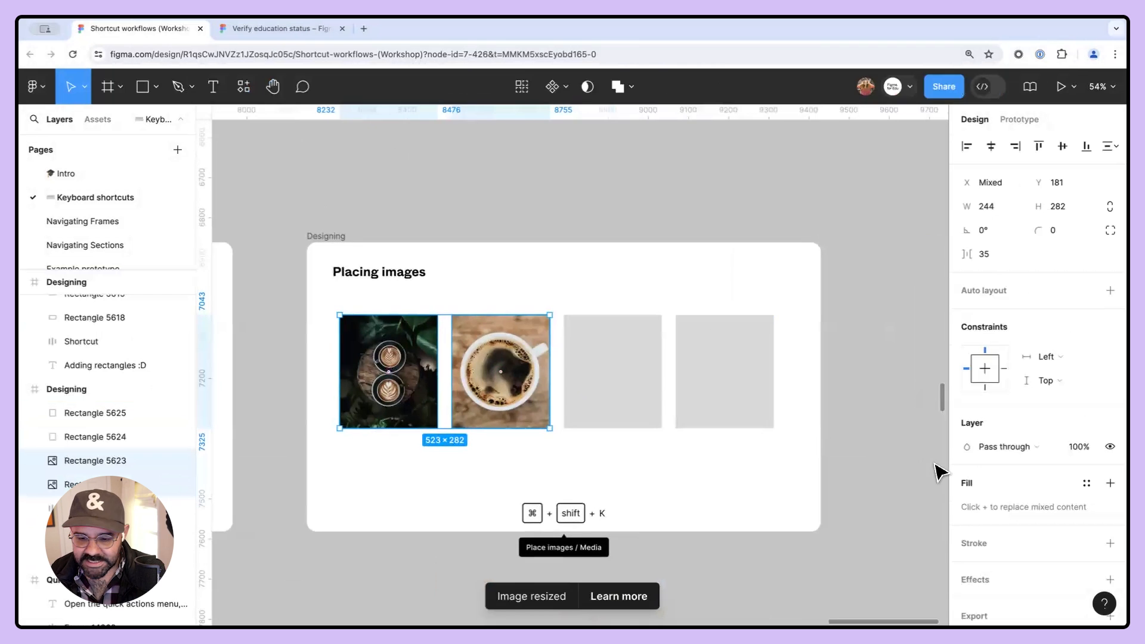
{"action": "left_click", "coordinate": [504, 486]}
{"action": "left_click", "coordinate": [519, 388]}
{"action": "left_click", "coordinate": [430, 401], "text": "shift"}
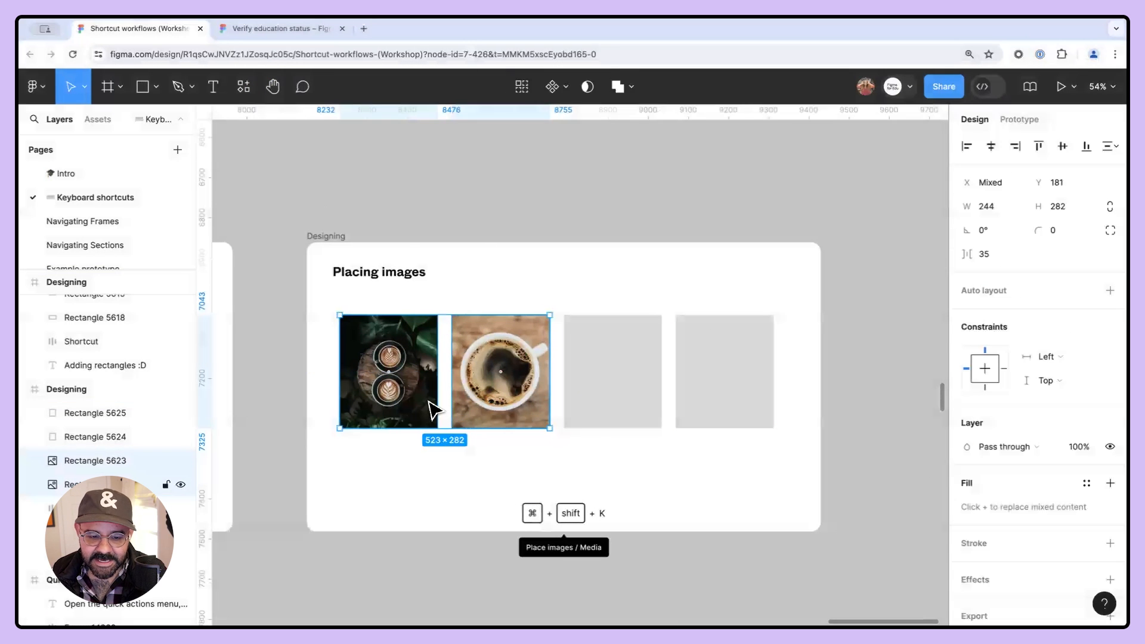
{"action": "left_click", "coordinate": [1024, 506]}
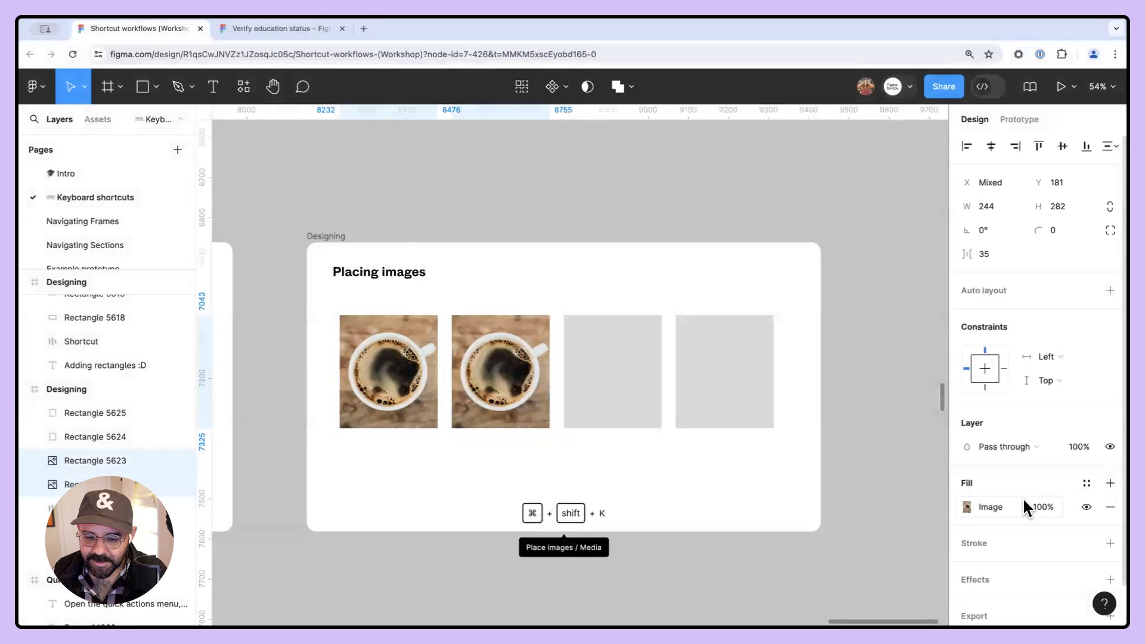
- Switch the two selected rectangles' fill from image to solid colour
{"action": "left_click", "coordinate": [966, 507]}
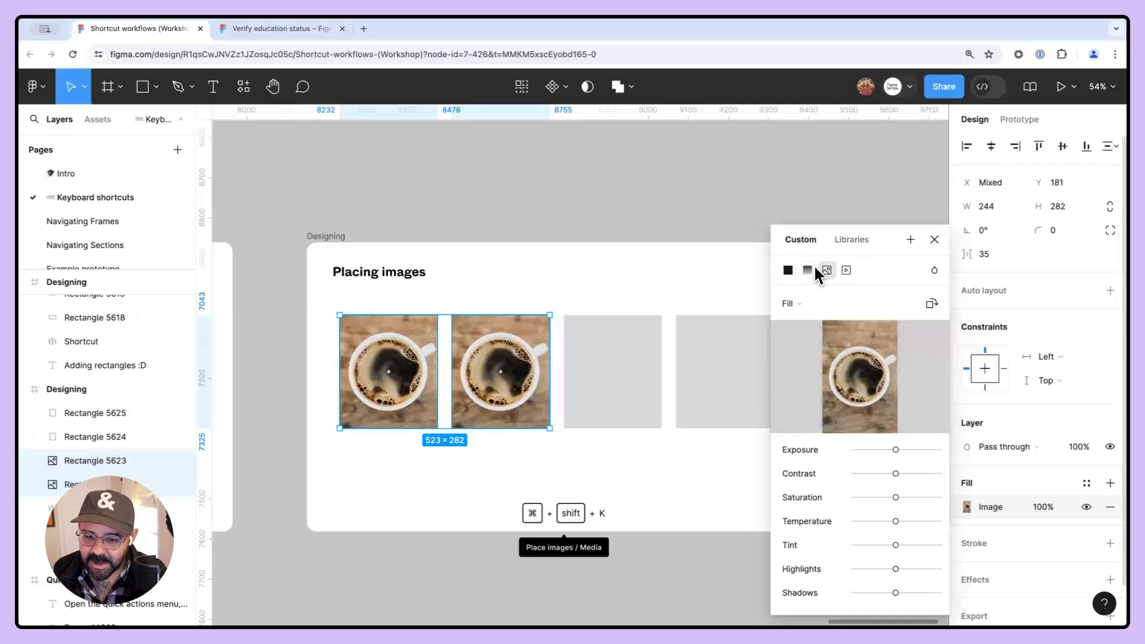
{"action": "left_click", "coordinate": [788, 273]}
{"action": "left_click", "coordinate": [657, 209]}
{"action": "left_click_drag", "start_coordinate": [656, 205], "coordinate": [685, 253]}
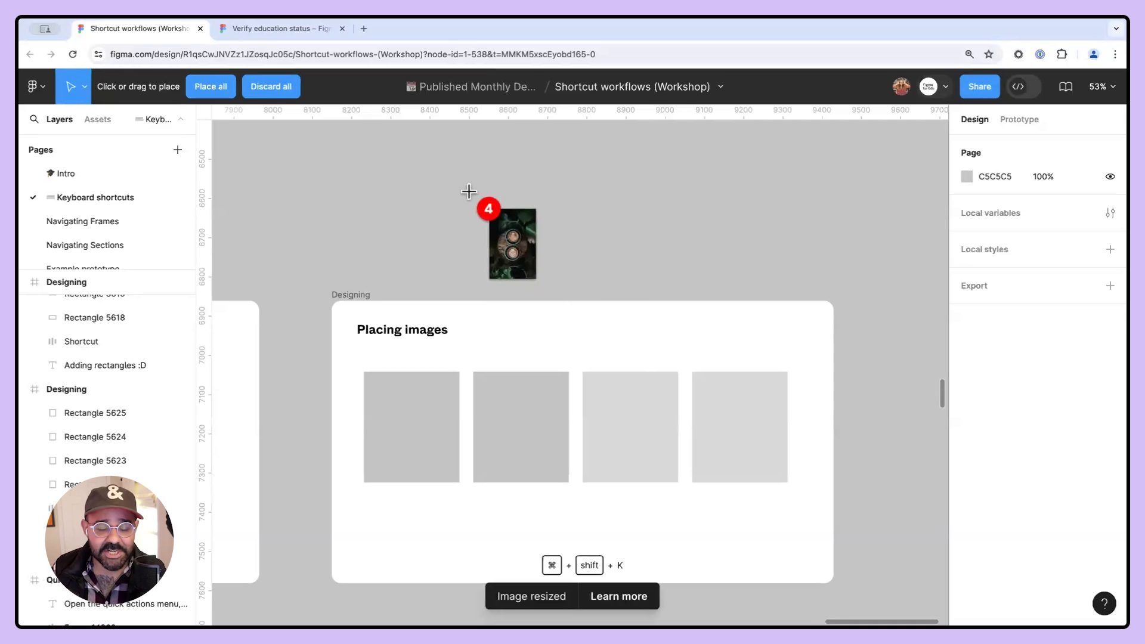
- Place images into the first three placeholder rectangles of the Placing images frame
{"action": "left_click", "coordinate": [421, 417]}
{"action": "left_click", "coordinate": [494, 442]}
{"action": "left_click", "coordinate": [587, 454]}
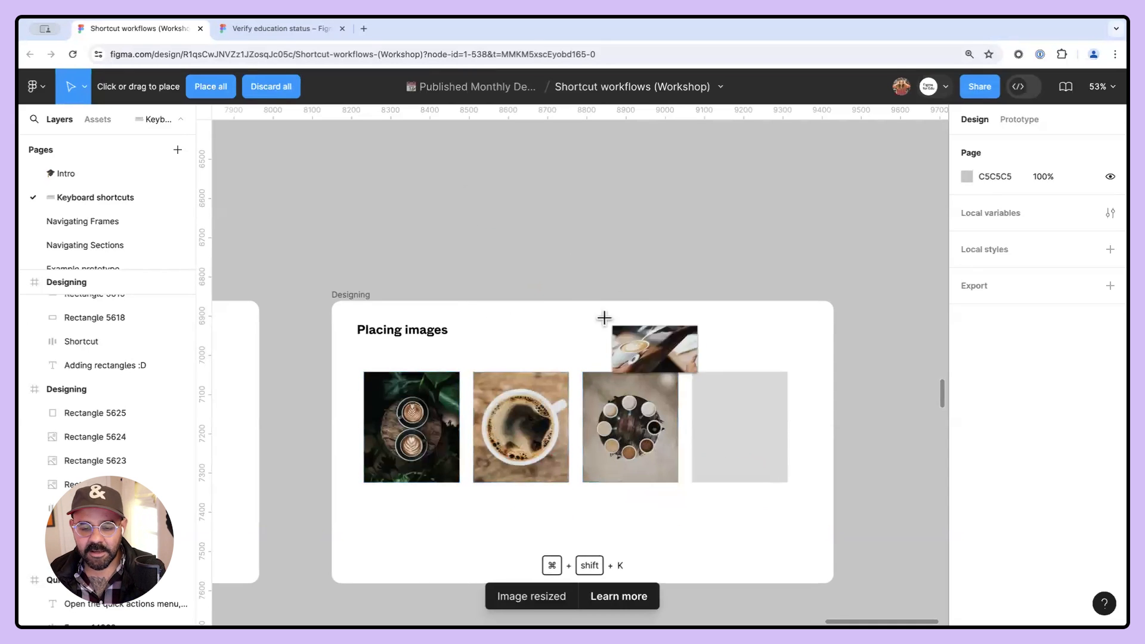
- Place the remaining image above the frame and enlarge it to about 457 × 247
{"action": "left_click", "coordinate": [396, 179]}
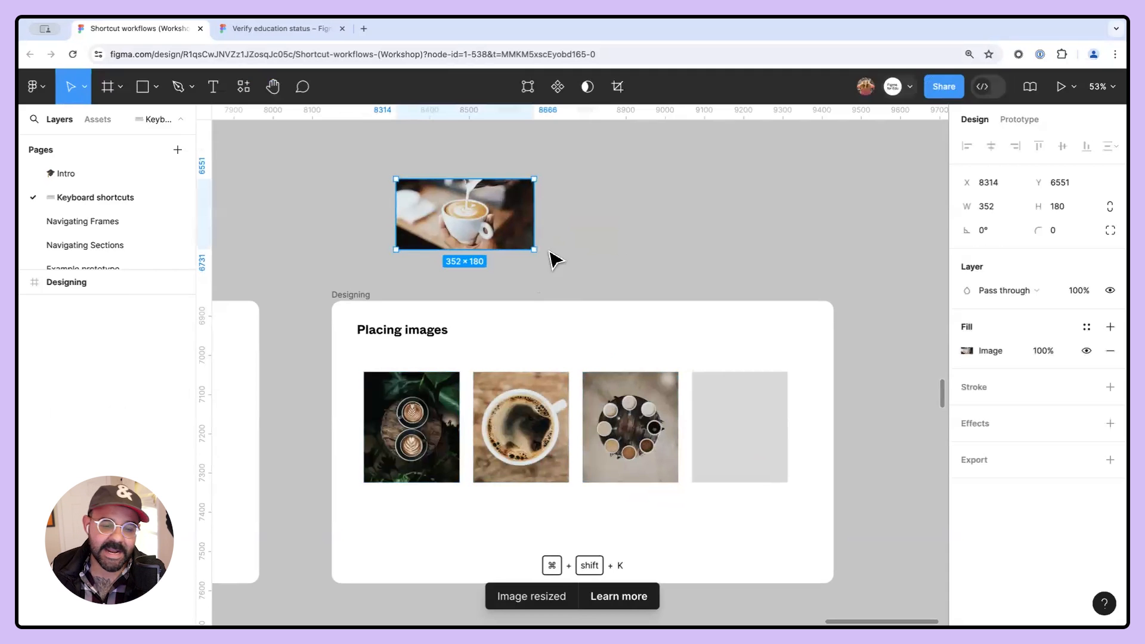
{"action": "left_click_drag", "start_coordinate": [536, 258], "coordinate": [576, 276]}
{"action": "scroll", "coordinate": [673, 372], "scroll_direction": "down", "scroll_amount": 1}
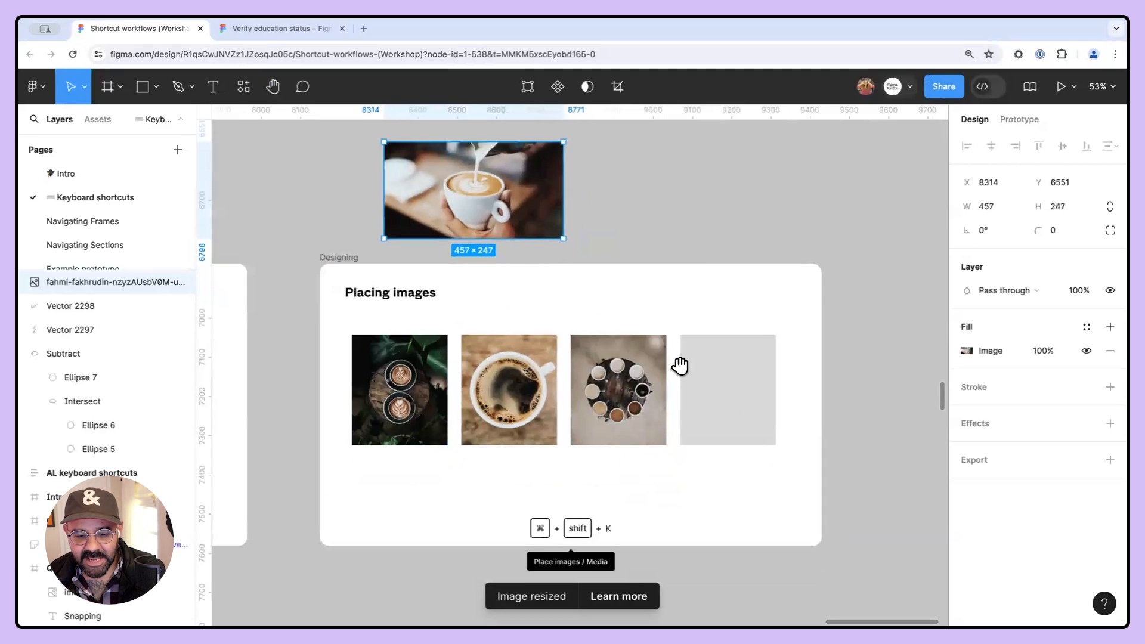
- Crop the third rectangle's image, enlarging the picture within its rectangle
{"action": "left_click", "coordinate": [661, 384]}
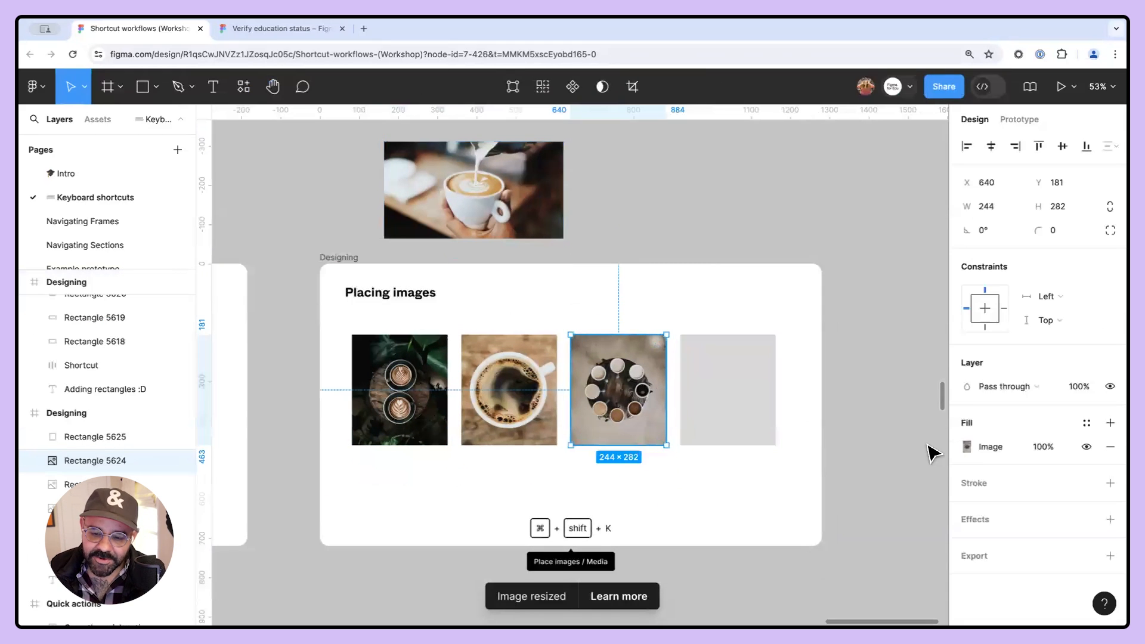
{"action": "left_click", "coordinate": [967, 447]}
{"action": "mouse_move", "coordinate": [875, 378]}
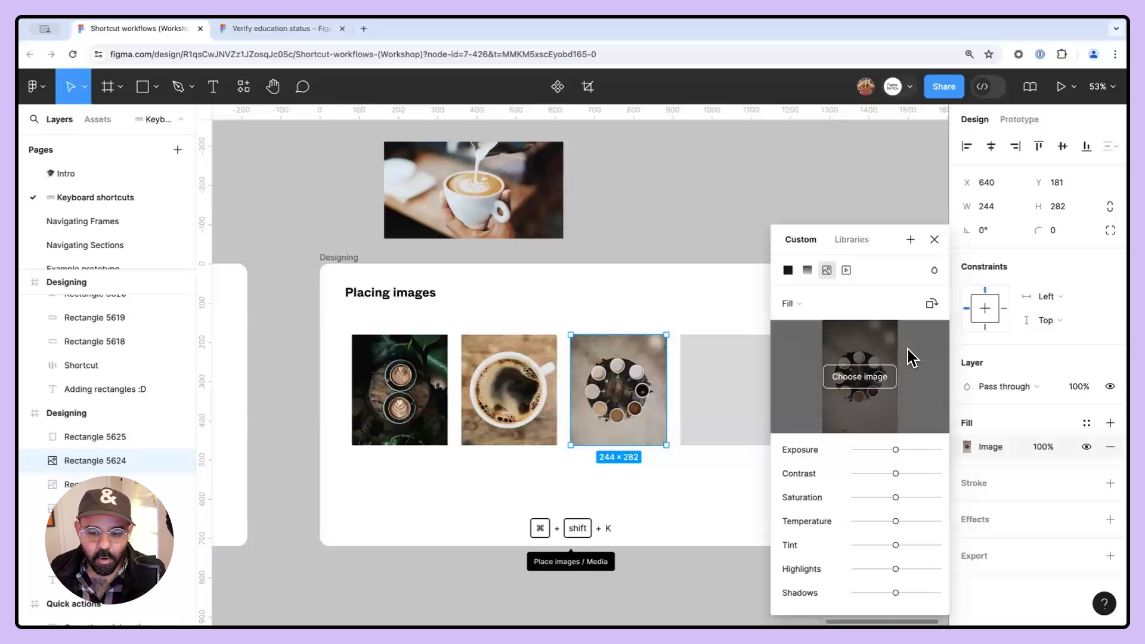
{"action": "left_click", "coordinate": [934, 239]}
{"action": "scroll", "coordinate": [650, 423], "scroll_direction": "up", "scroll_amount": 3}
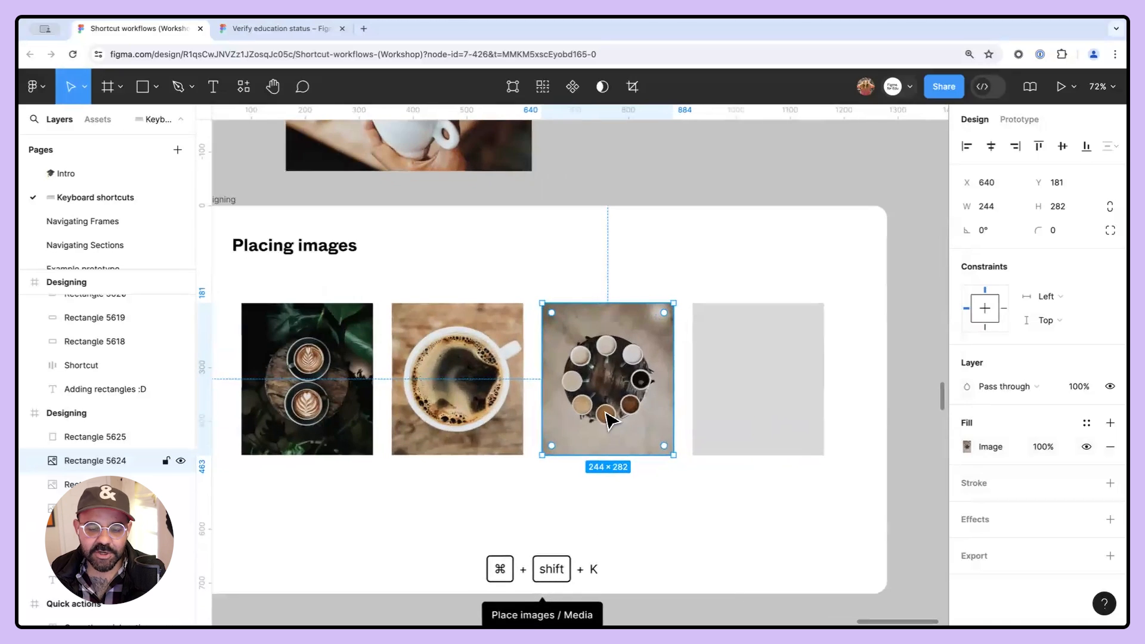
{"action": "double_click", "coordinate": [610, 421]}
{"action": "left_click", "coordinate": [660, 502]}
{"action": "double_click", "coordinate": [601, 387]}
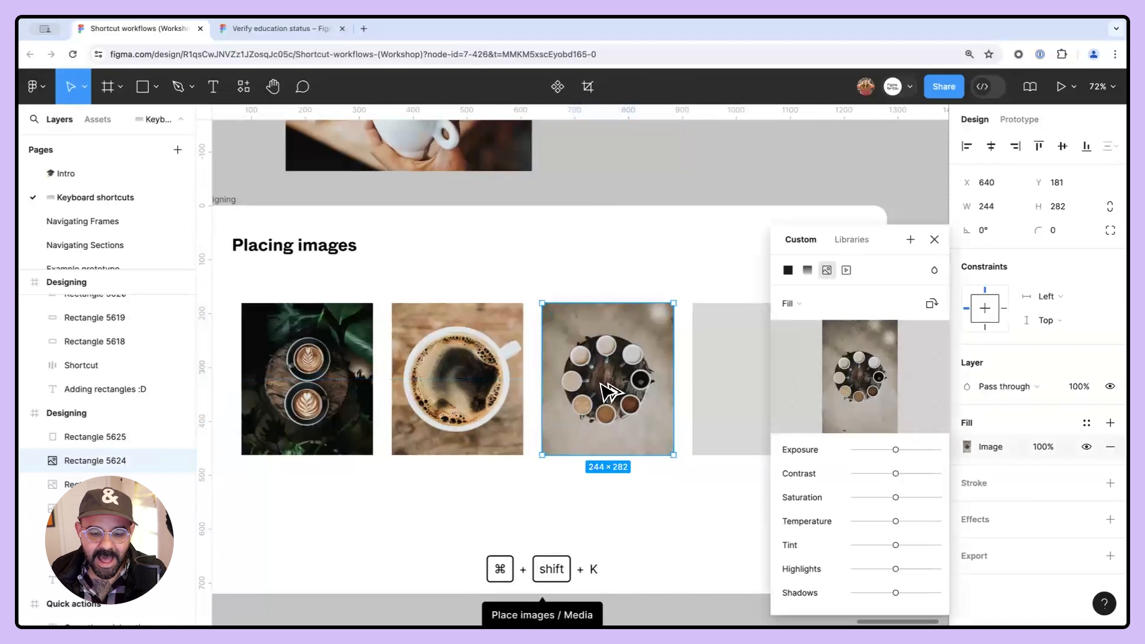
{"action": "double_click", "coordinate": [601, 384], "text": "alt"}
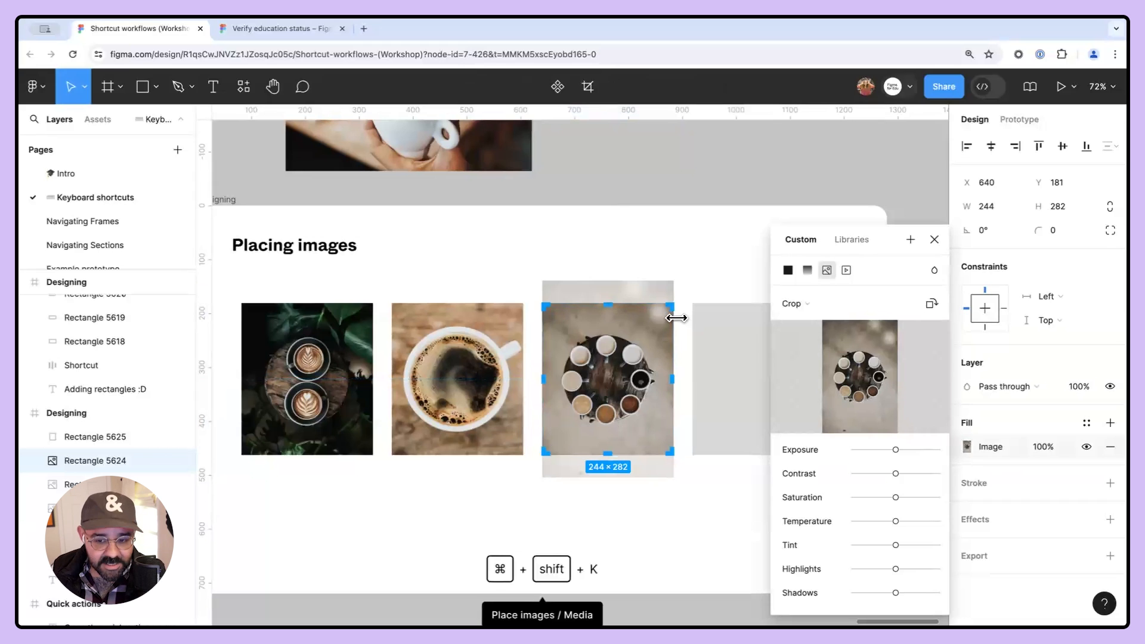
{"action": "left_click_drag", "start_coordinate": [672, 283], "coordinate": [661, 258]}
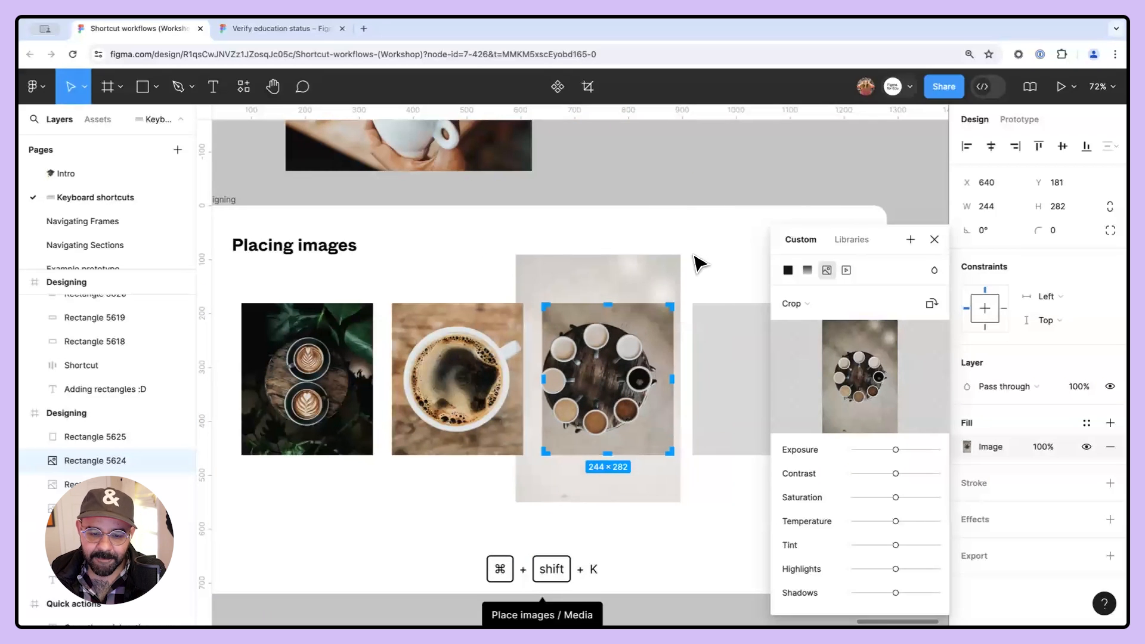
{"action": "left_click", "coordinate": [933, 239]}
- Place a new image into the fourth placeholder rectangle with the Place image command
{"action": "left_click", "coordinate": [906, 250]}
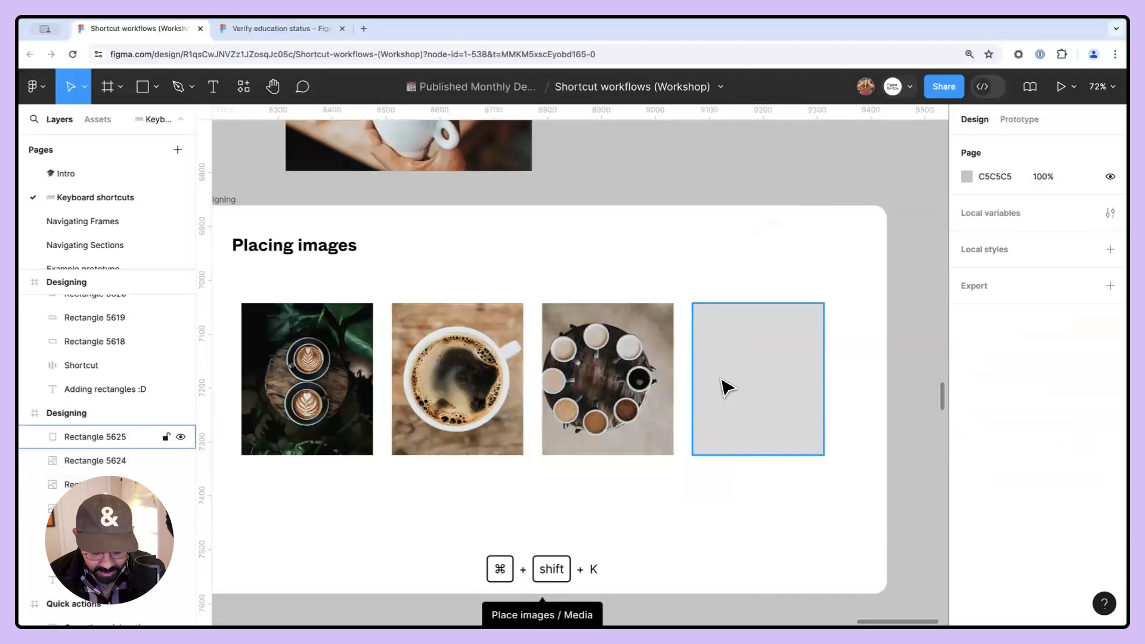
{"action": "key", "text": "super+shift+k"}
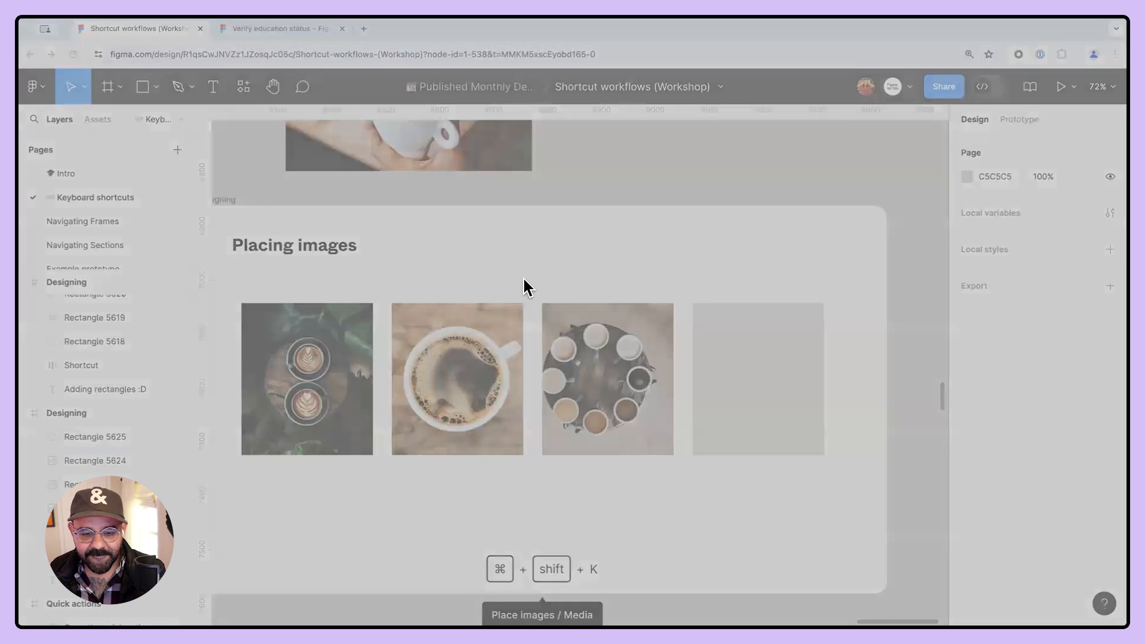
{"action": "key", "text": "Return"}
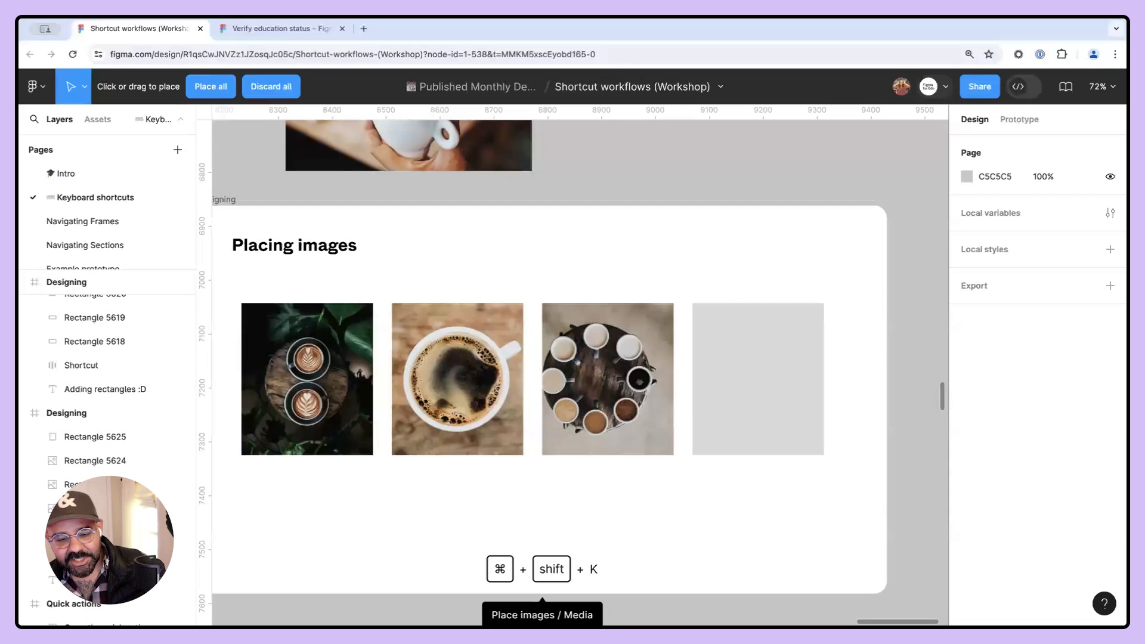
{"action": "left_click", "coordinate": [746, 376]}
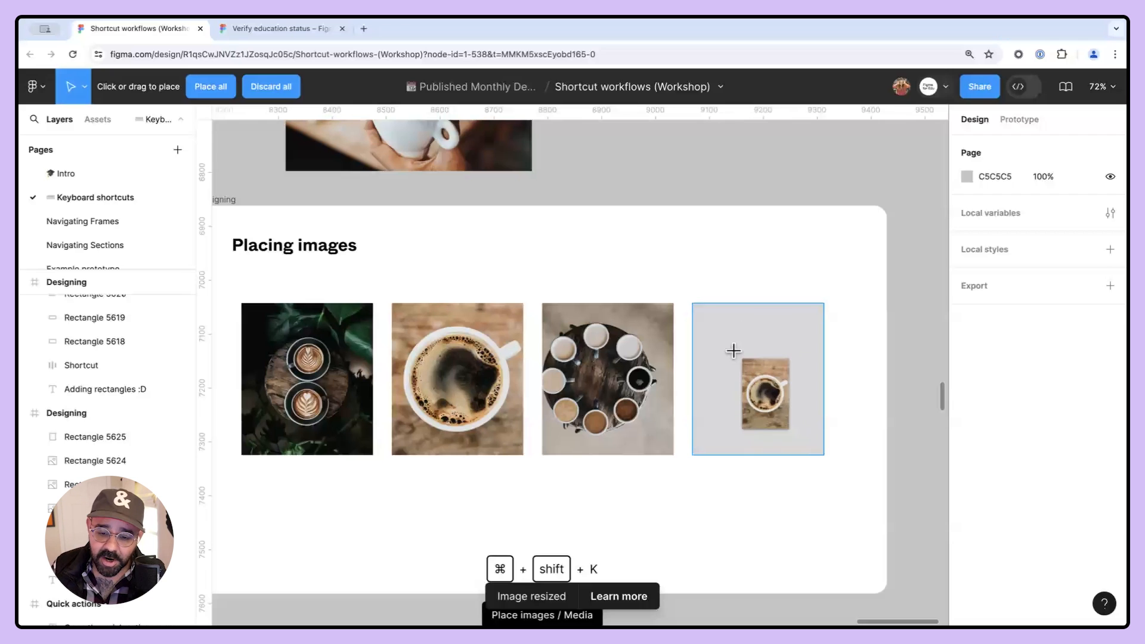
{"action": "left_click", "coordinate": [732, 350]}
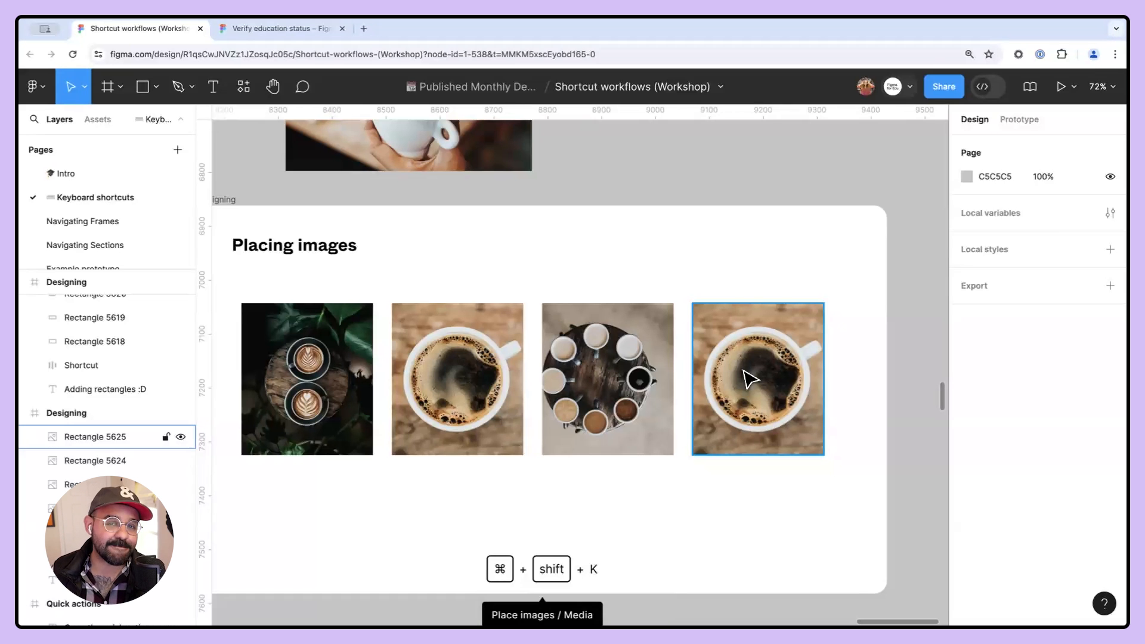
- Crop the fourth rectangle's image, repositioning the picture inside the rectangle
{"action": "double_click", "coordinate": [758, 386]}
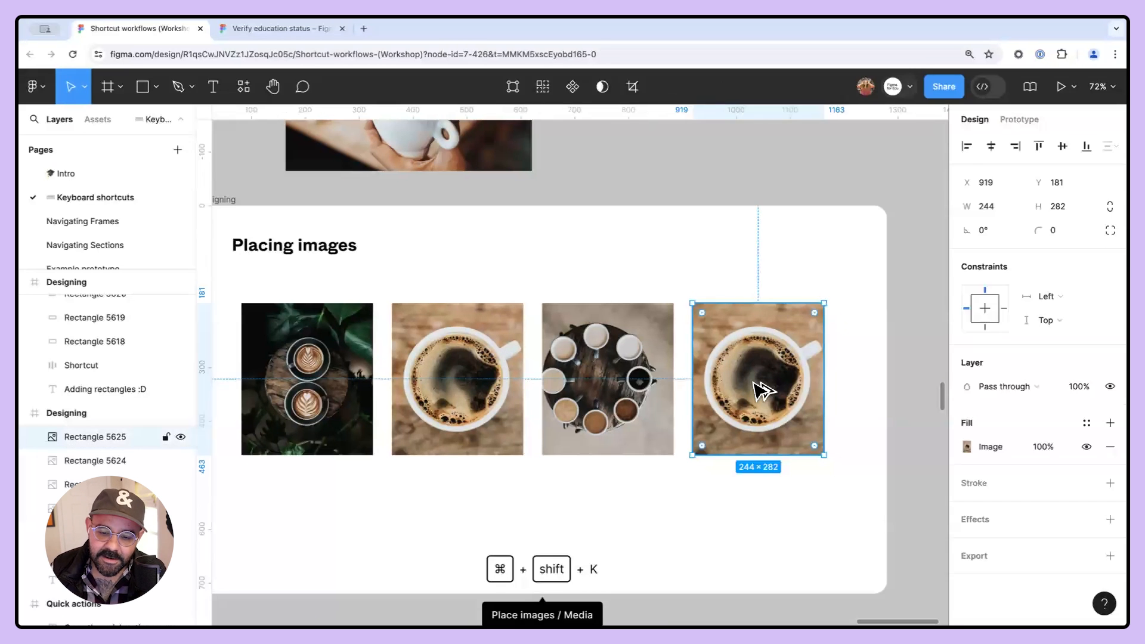
{"action": "left_click_drag", "start_coordinate": [756, 380], "coordinate": [729, 378]}
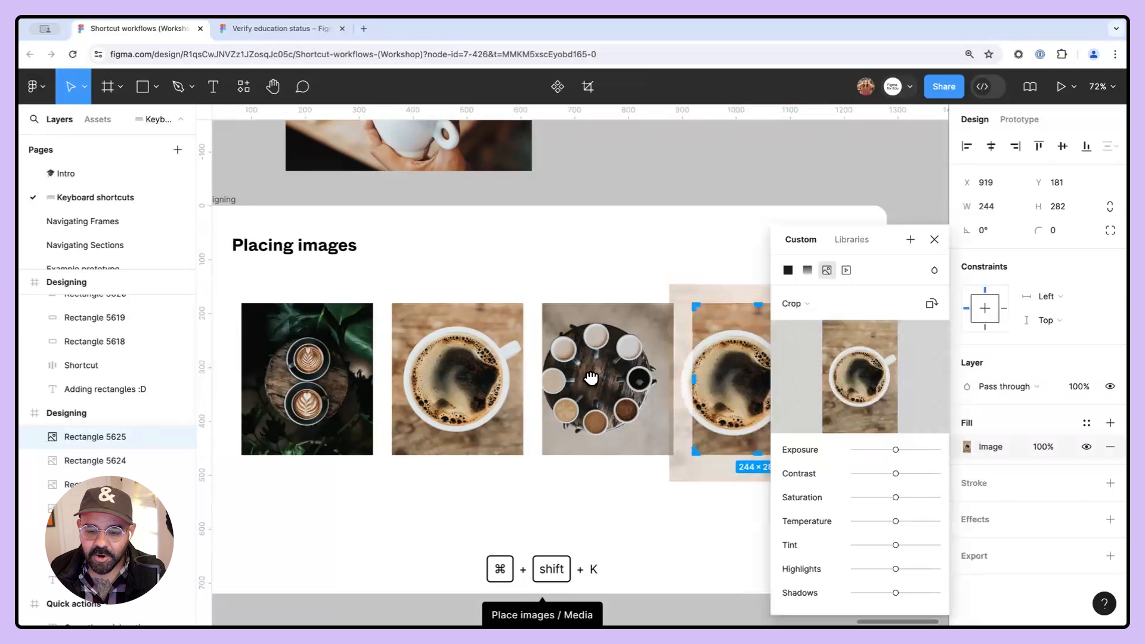
{"action": "scroll", "coordinate": [591, 380], "scroll_direction": "right", "scroll_amount": 3}
{"action": "mouse_move", "coordinate": [554, 381]}
{"action": "left_mouse_down"}
{"action": "mouse_move", "coordinate": [575, 367]}
{"action": "mouse_move", "coordinate": [565, 384]}
{"action": "left_mouse_up"}
{"action": "left_click_drag", "start_coordinate": [620, 477], "coordinate": [679, 523]}
{"action": "left_click_drag", "start_coordinate": [565, 358], "coordinate": [585, 363]}
{"action": "left_click", "coordinate": [651, 189]}
{"action": "left_click_drag", "start_coordinate": [620, 322], "coordinate": [831, 307]}
{"action": "scroll", "coordinate": [830, 306], "scroll_direction": "down", "scroll_amount": 10}
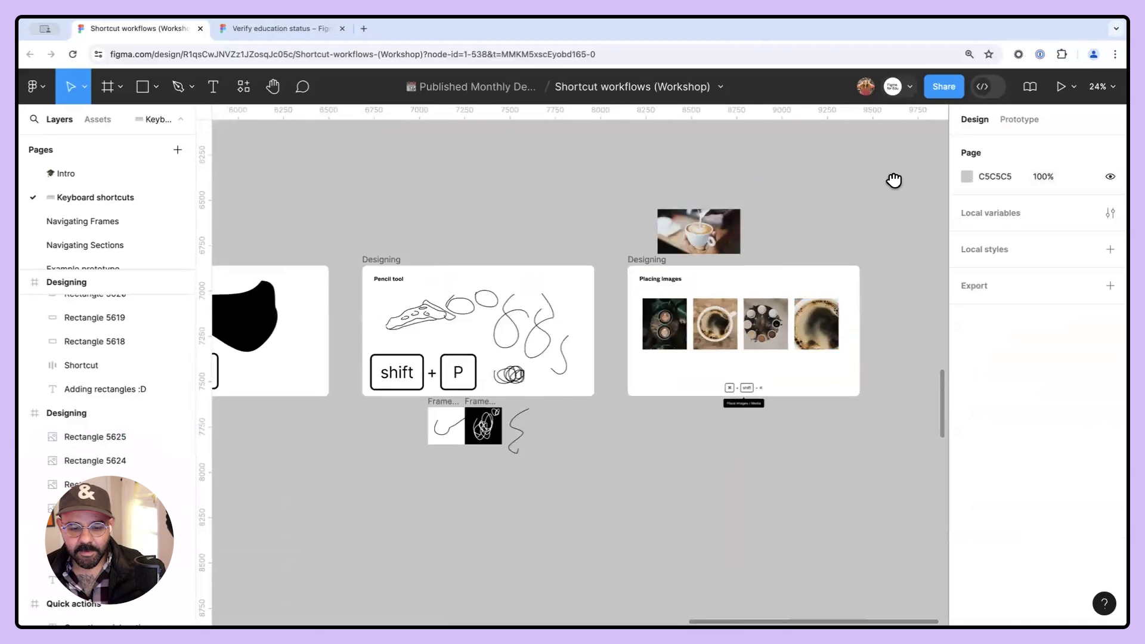
- Change the "command" key label in the Multi Edit frame to "option"
{"action": "left_click_drag", "start_coordinate": [358, 453], "coordinate": [889, 179]}
{"action": "left_click_drag", "start_coordinate": [401, 406], "coordinate": [781, 265]}
{"action": "left_click_drag", "start_coordinate": [358, 378], "coordinate": [834, 411]}
{"action": "left_click_drag", "start_coordinate": [567, 379], "coordinate": [616, 376]}
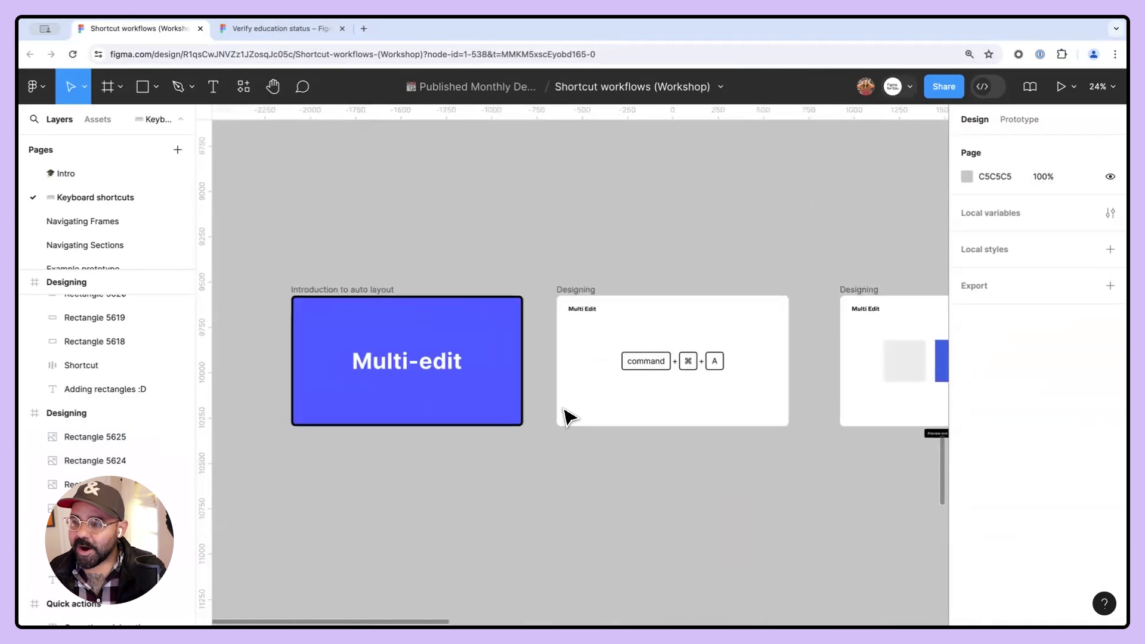
{"action": "scroll", "coordinate": [452, 421], "scroll_direction": "up", "scroll_amount": 3}
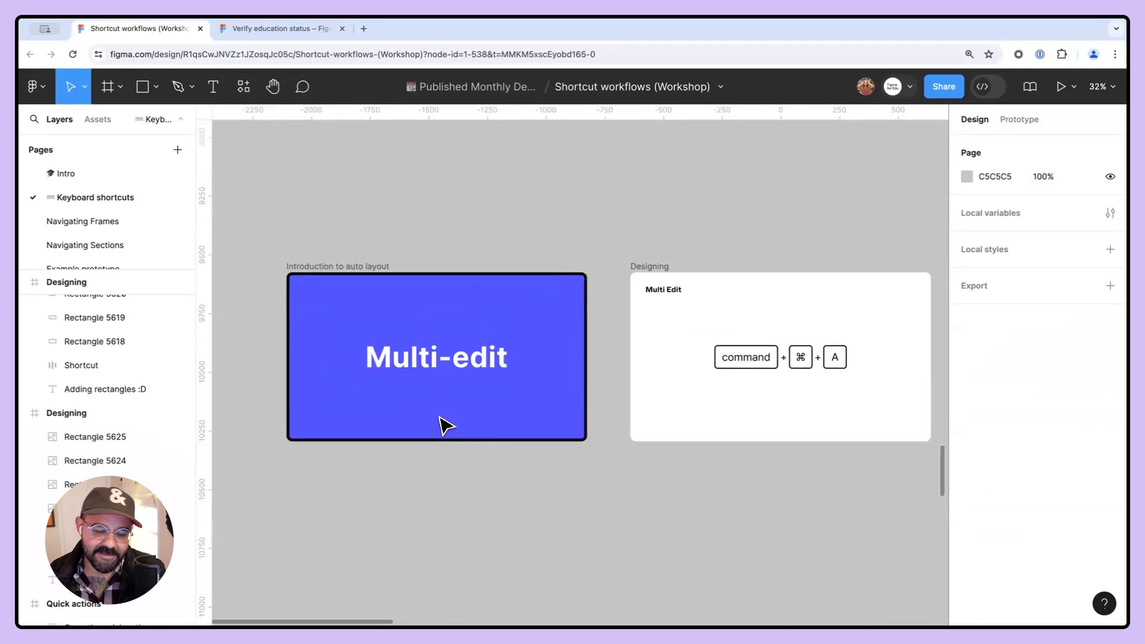
{"action": "left_click_drag", "start_coordinate": [667, 391], "coordinate": [460, 416]}
{"action": "scroll", "coordinate": [434, 401], "scroll_direction": "up", "scroll_amount": 4}
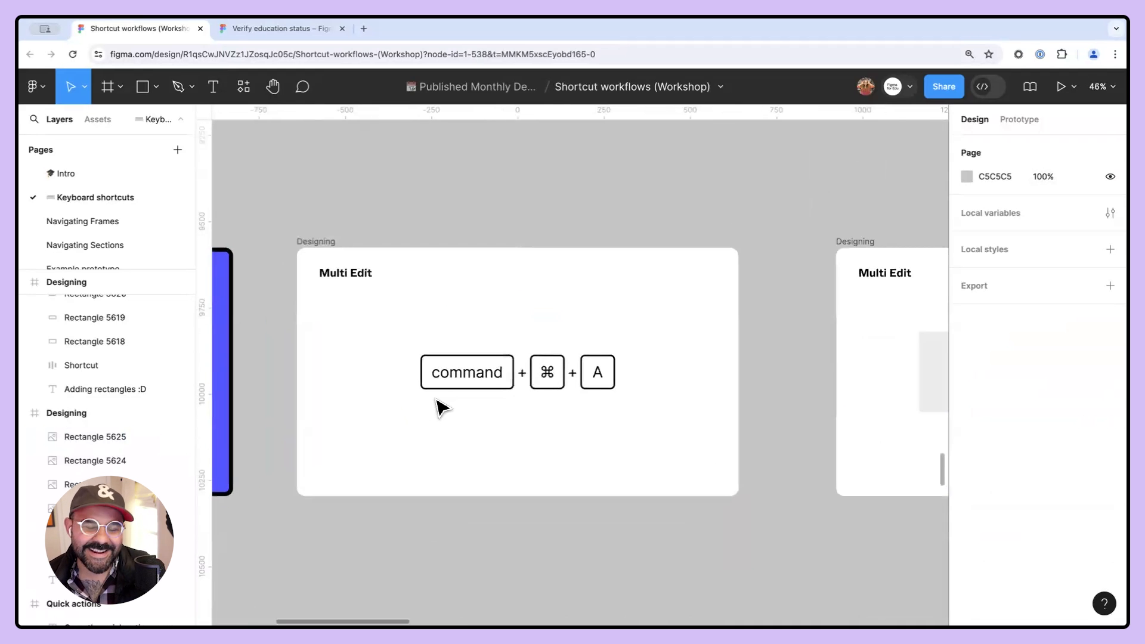
{"action": "scroll", "coordinate": [436, 397], "scroll_direction": "up", "scroll_amount": 2}
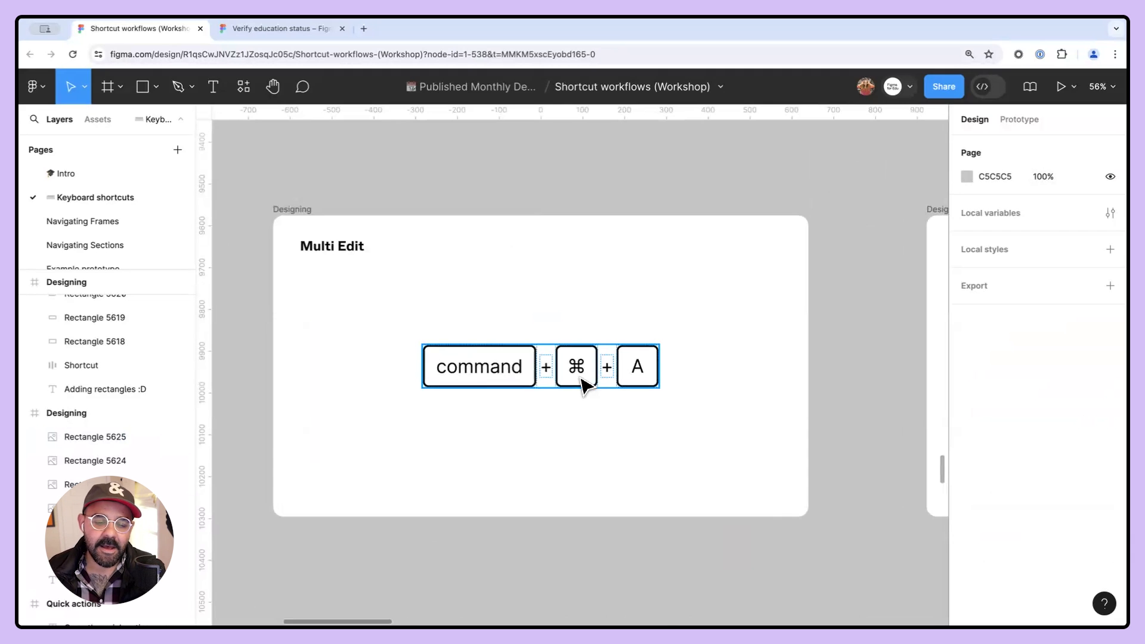
{"action": "left_click", "coordinate": [481, 378]}
{"action": "double_click", "coordinate": [481, 378]}
{"action": "double_click", "coordinate": [481, 378]}
{"action": "type", "text": "opto"}
{"action": "type", "text": "on"}
{"action": "left_click", "coordinate": [521, 433]}
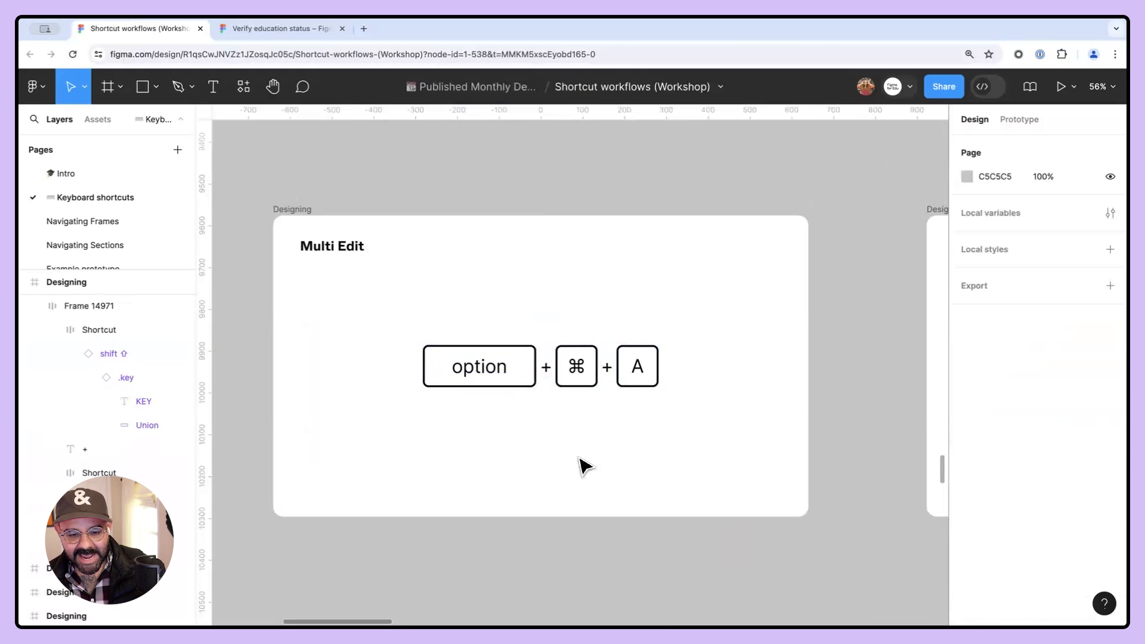
- Select the light grey square in the first Multi Edit frame and select all its matching layers across frames
{"action": "scroll", "coordinate": [584, 457], "scroll_direction": "down", "scroll_amount": 1}
{"action": "left_click_drag", "start_coordinate": [741, 457], "coordinate": [209, 440]}
{"action": "scroll", "coordinate": [477, 425], "scroll_direction": "down", "scroll_amount": 5}
{"action": "left_click_drag", "start_coordinate": [708, 459], "coordinate": [550, 426]}
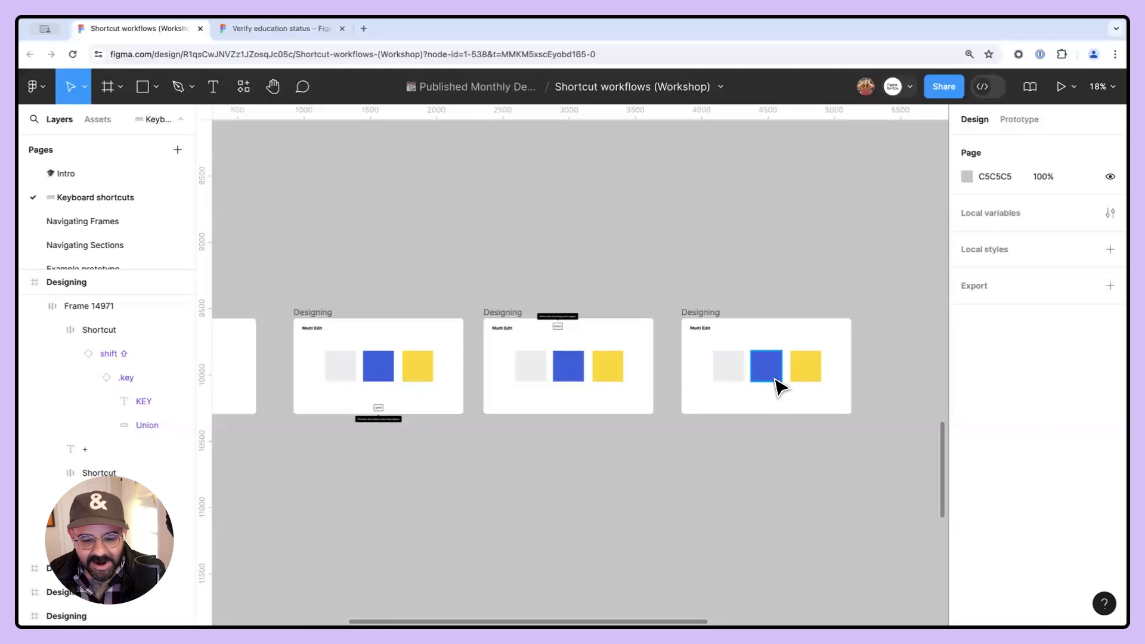
{"action": "scroll", "coordinate": [757, 401], "scroll_direction": "up", "scroll_amount": 1}
{"action": "scroll", "coordinate": [746, 414], "scroll_direction": "left", "scroll_amount": 1}
{"action": "left_click_drag", "start_coordinate": [745, 414], "coordinate": [813, 384]}
{"action": "left_click", "coordinate": [545, 388]}
{"action": "left_click_drag", "start_coordinate": [504, 387], "coordinate": [572, 355]}
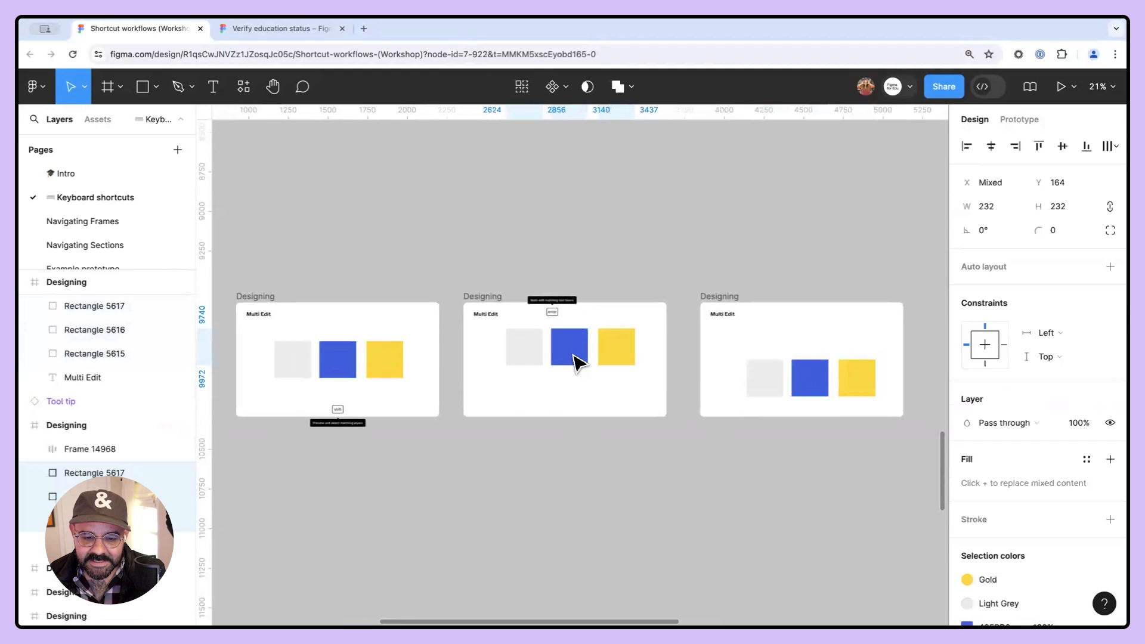
{"action": "left_click", "coordinate": [536, 417]}
{"action": "scroll", "coordinate": [319, 363], "scroll_direction": "left", "scroll_amount": 1}
{"action": "left_click", "coordinate": [322, 361]}
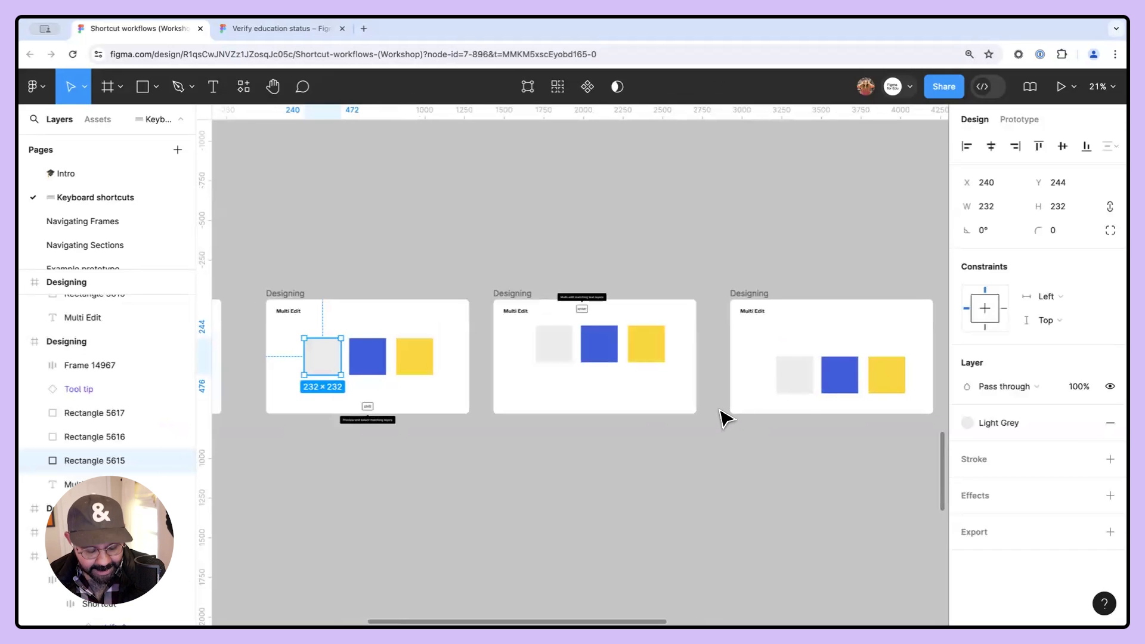
{"action": "key", "text": "super+alt+a"}
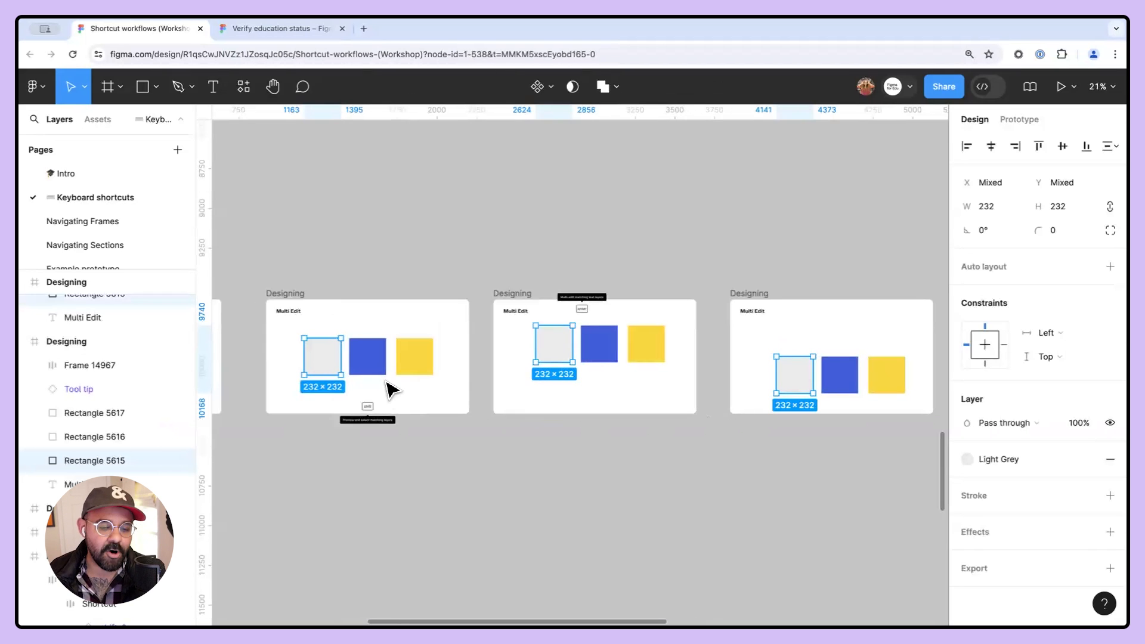
- Rotate the selected light grey squares in all Multi Edit frames by about -18°
{"action": "left_click_drag", "start_coordinate": [322, 374], "coordinate": [339, 327]}
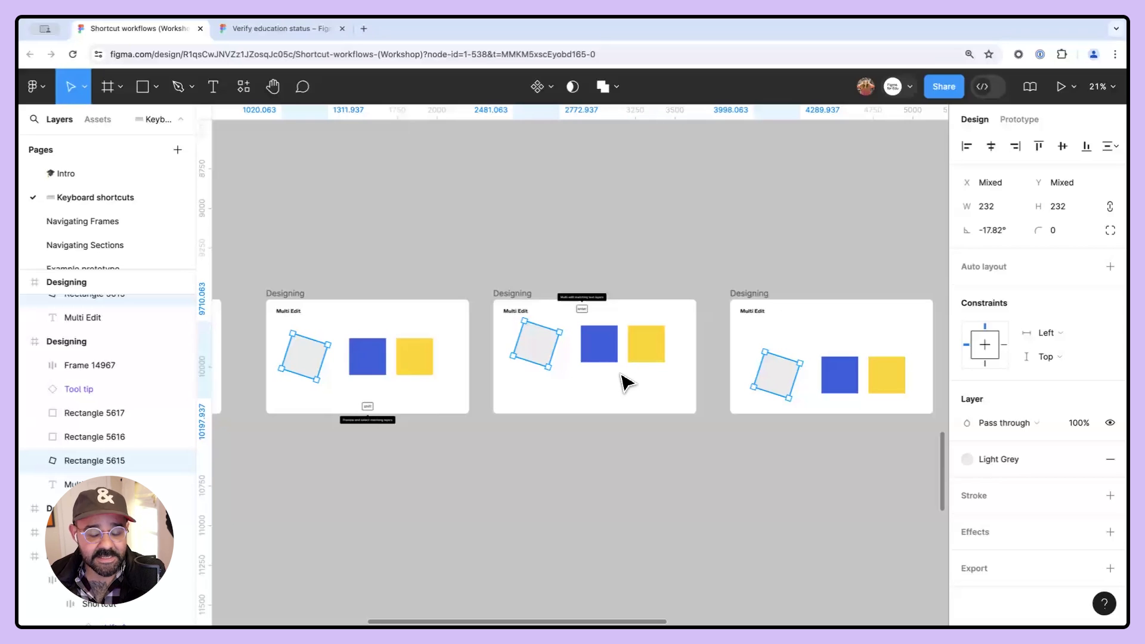
{"action": "left_click", "coordinate": [575, 475]}
- Enlarge the second frame's grey square on its own and reselect the first frame's grey square
{"action": "left_click", "coordinate": [550, 368]}
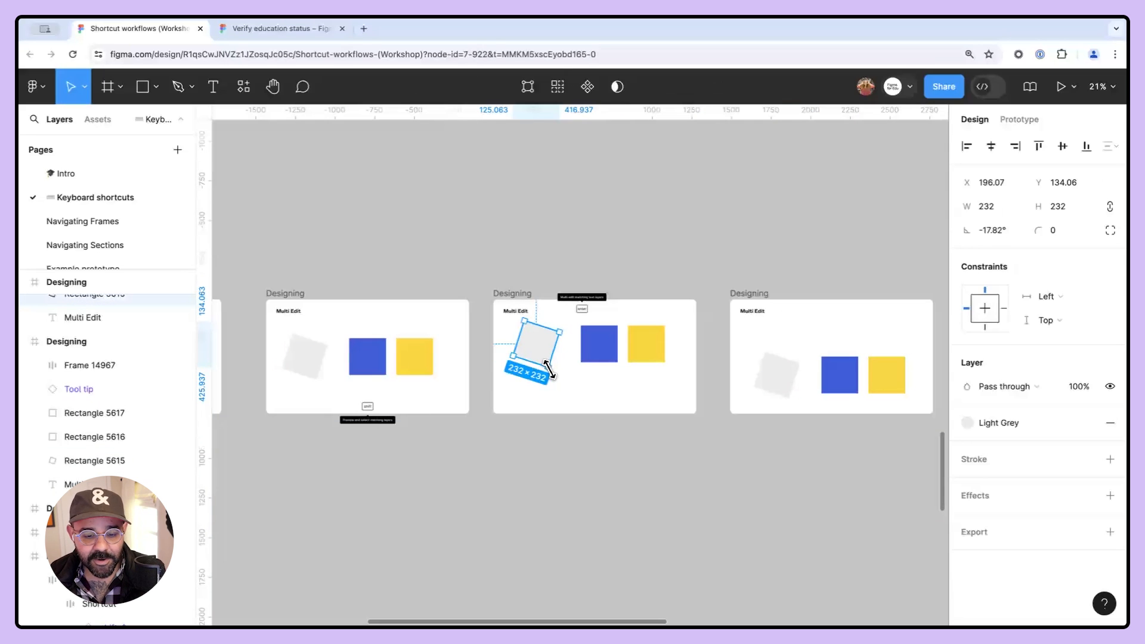
{"action": "left_click", "coordinate": [576, 482]}
{"action": "left_click", "coordinate": [312, 379]}
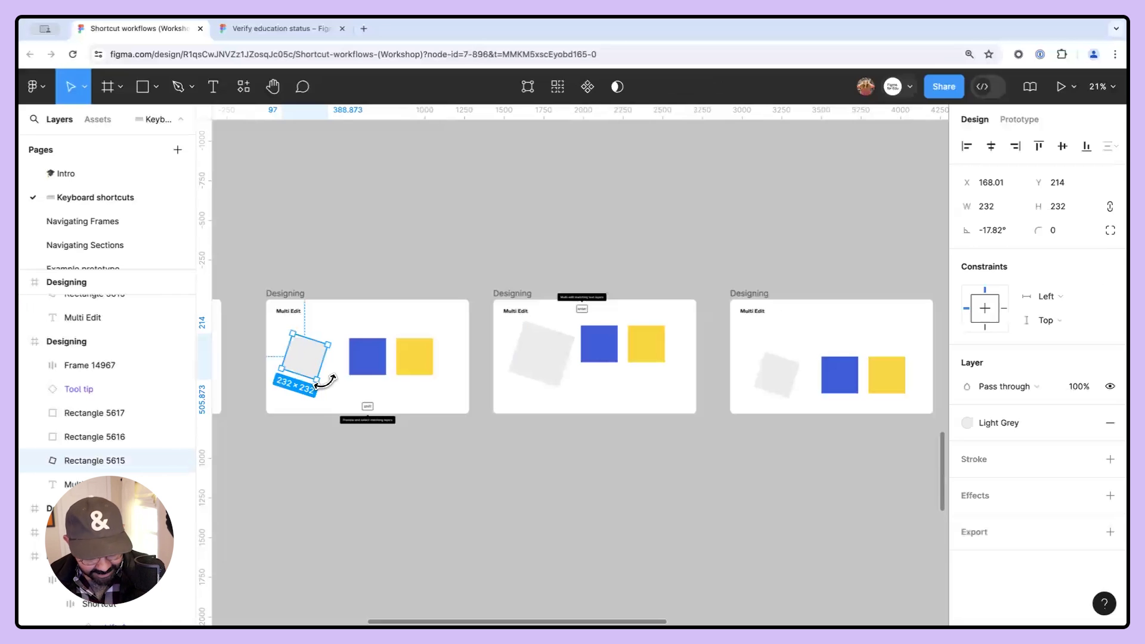
- Select all matching grey squares and rotate them together to about 19°
{"action": "key", "text": "super+alt+a"}
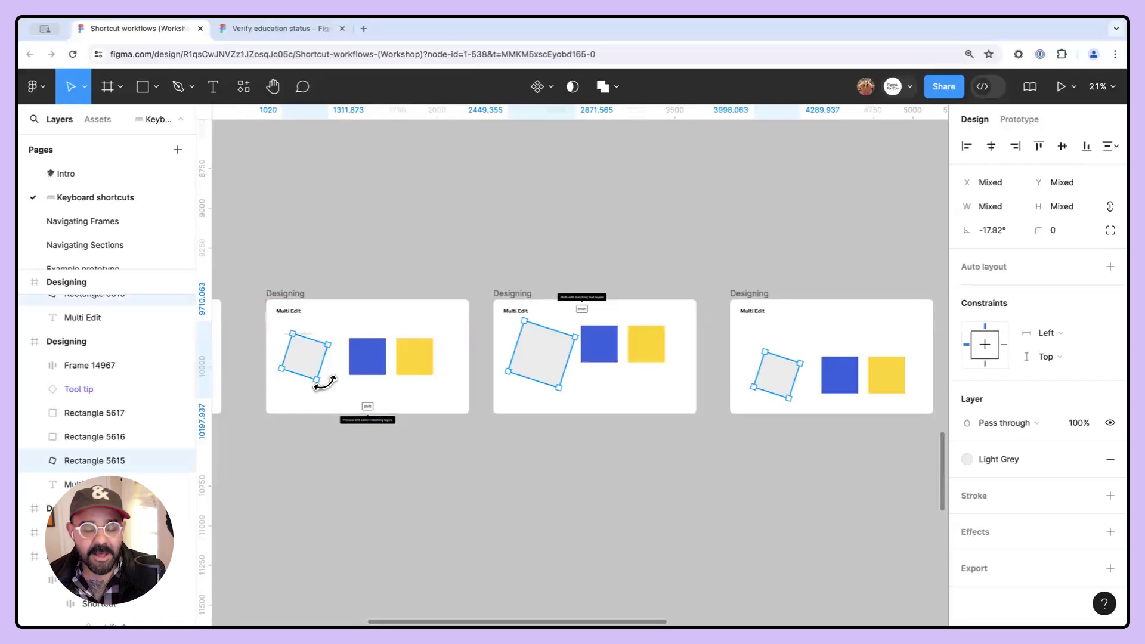
{"action": "left_click_drag", "start_coordinate": [322, 387], "coordinate": [324, 364]}
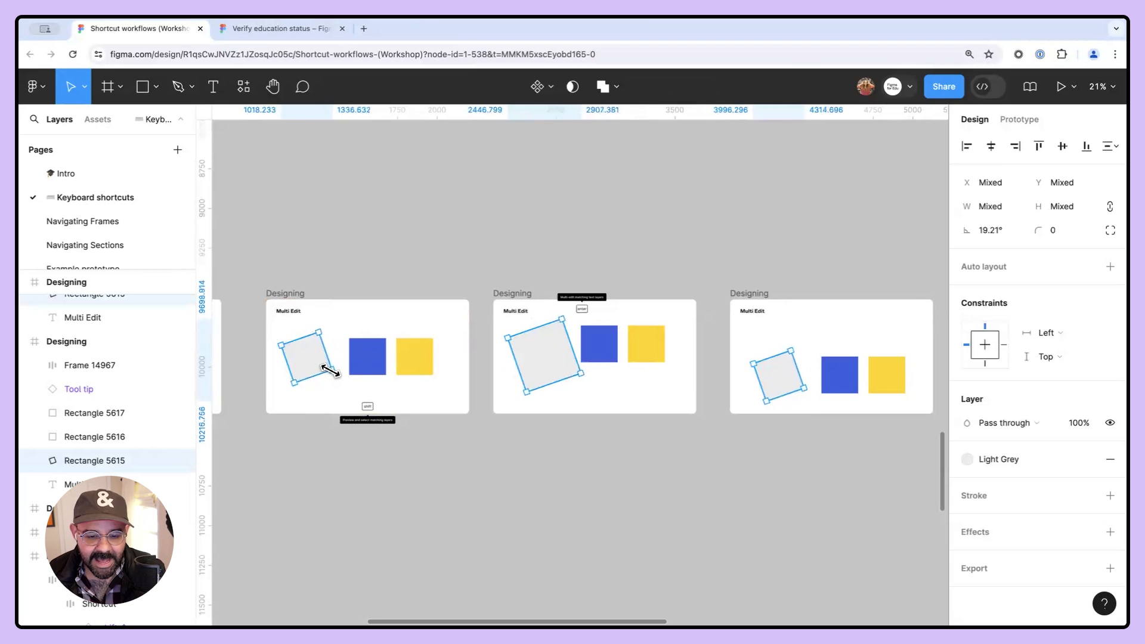
{"action": "left_click", "coordinate": [449, 427]}
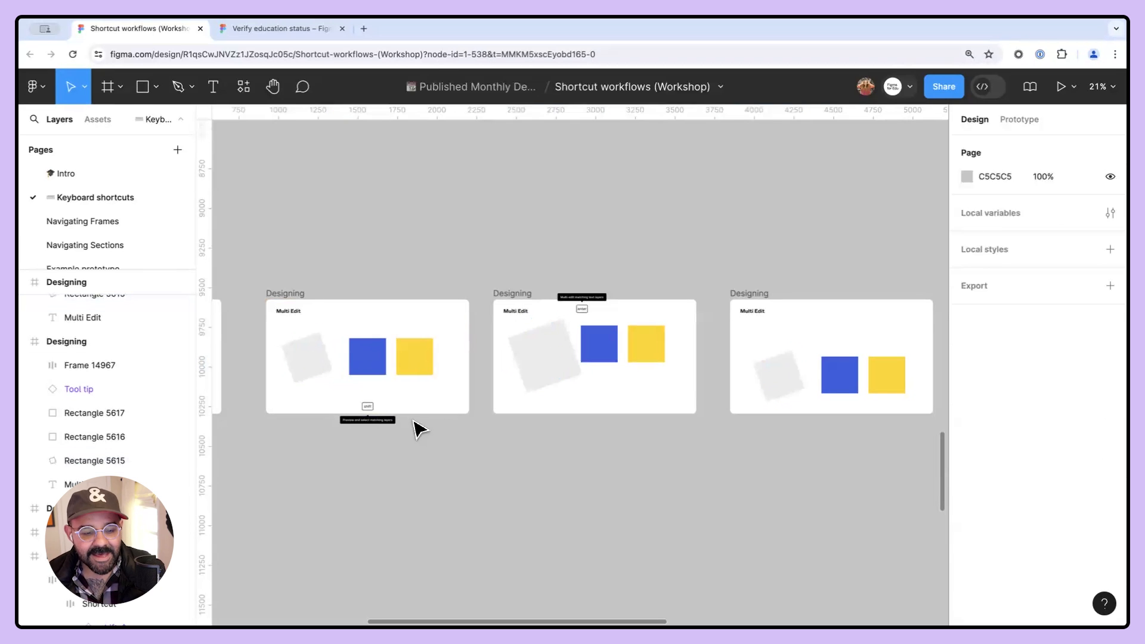
- Select the blue and yellow squares in the first Multi Edit frame
{"action": "left_click", "coordinate": [381, 370]}
{"action": "left_click", "coordinate": [422, 375], "text": "shift"}
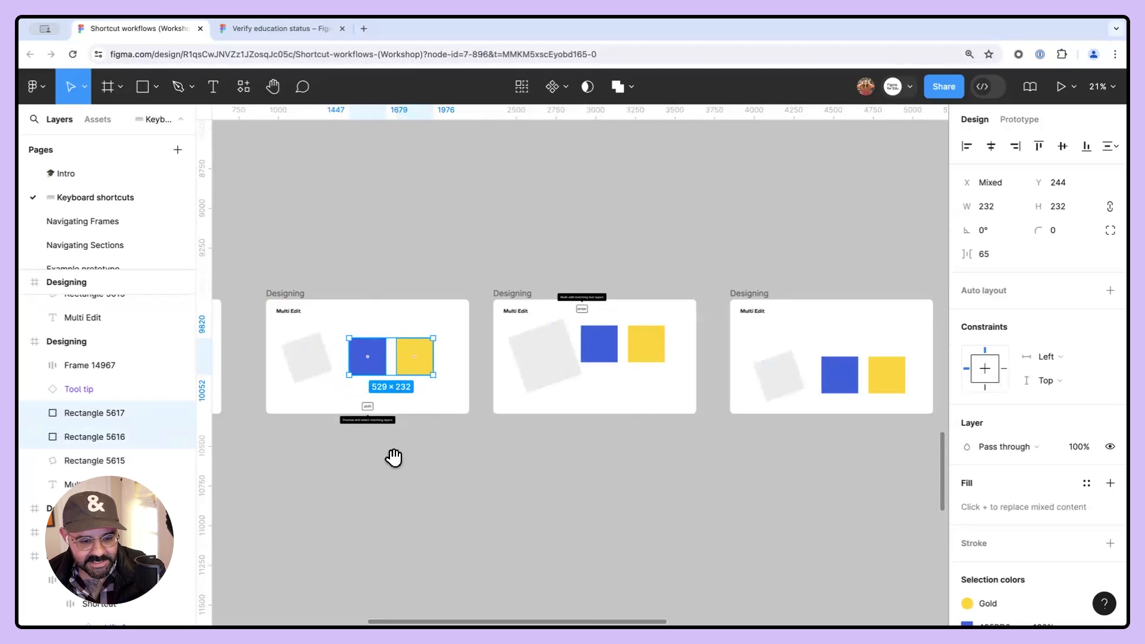
{"action": "scroll", "coordinate": [393, 458], "scroll_direction": "left", "scroll_amount": 8}
{"action": "scroll", "coordinate": [585, 434], "scroll_direction": "up", "scroll_amount": 3}
{"action": "scroll", "coordinate": [409, 426], "scroll_direction": "left", "scroll_amount": 10}
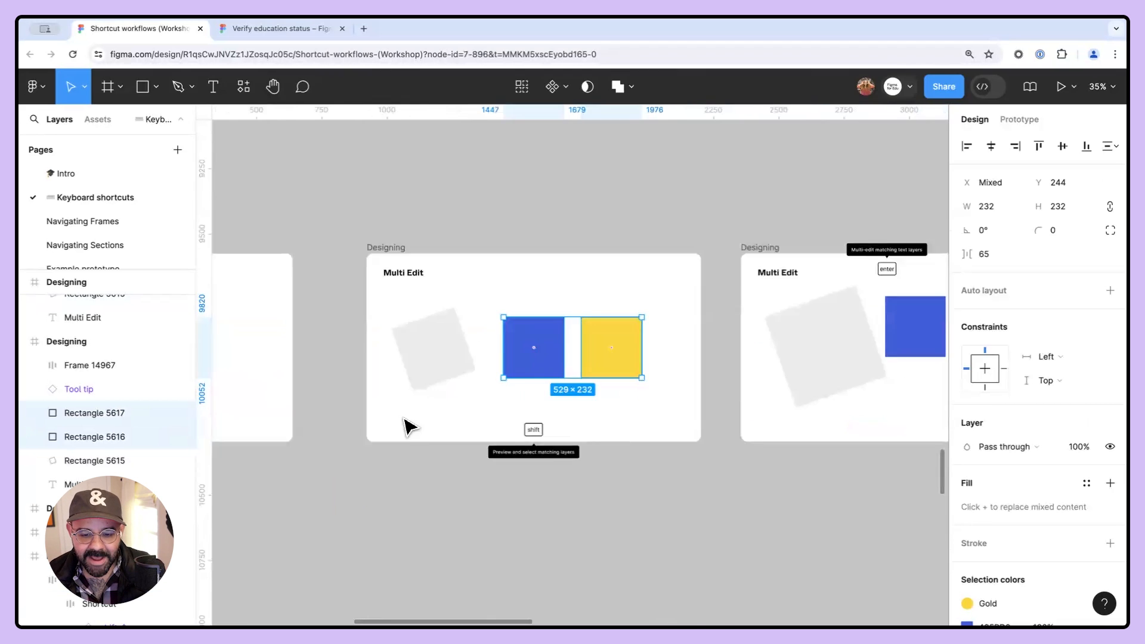
{"action": "scroll", "coordinate": [455, 429], "scroll_direction": "down", "scroll_amount": 4}
{"action": "scroll", "coordinate": [462, 440], "scroll_direction": "up", "scroll_amount": 2}
{"action": "key", "text": "alt+super+a"}
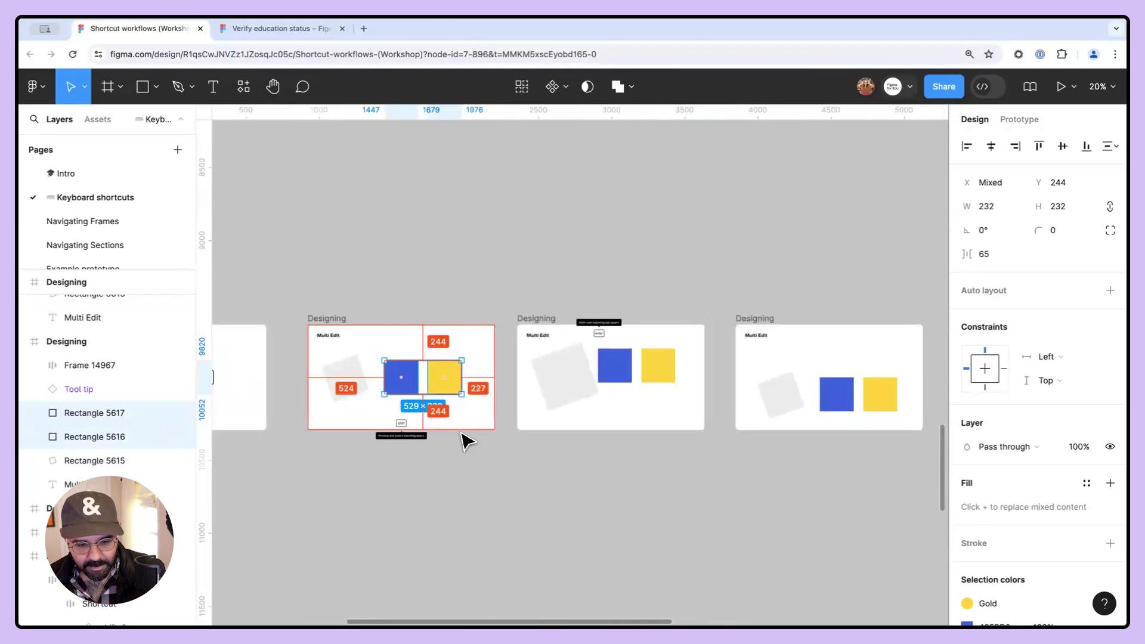
{"action": "mouse_move", "coordinate": [466, 400]}
{"action": "left_mouse_down"}
{"action": "mouse_move", "coordinate": [334, 396]}
{"action": "mouse_move", "coordinate": [388, 319]}
{"action": "mouse_move", "coordinate": [450, 418]}
{"action": "mouse_move", "coordinate": [428, 417]}
{"action": "mouse_move", "coordinate": [465, 413]}
{"action": "left_mouse_up"}
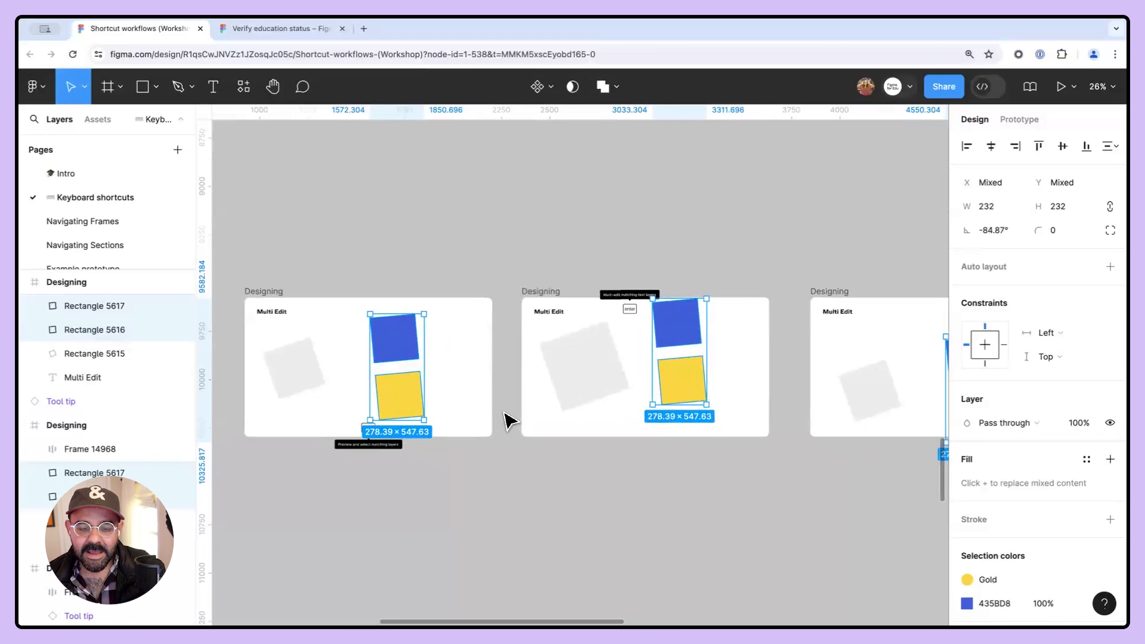
{"action": "left_click_drag", "start_coordinate": [521, 424], "coordinate": [486, 406]}
{"action": "left_click_drag", "start_coordinate": [313, 394], "coordinate": [409, 320]}
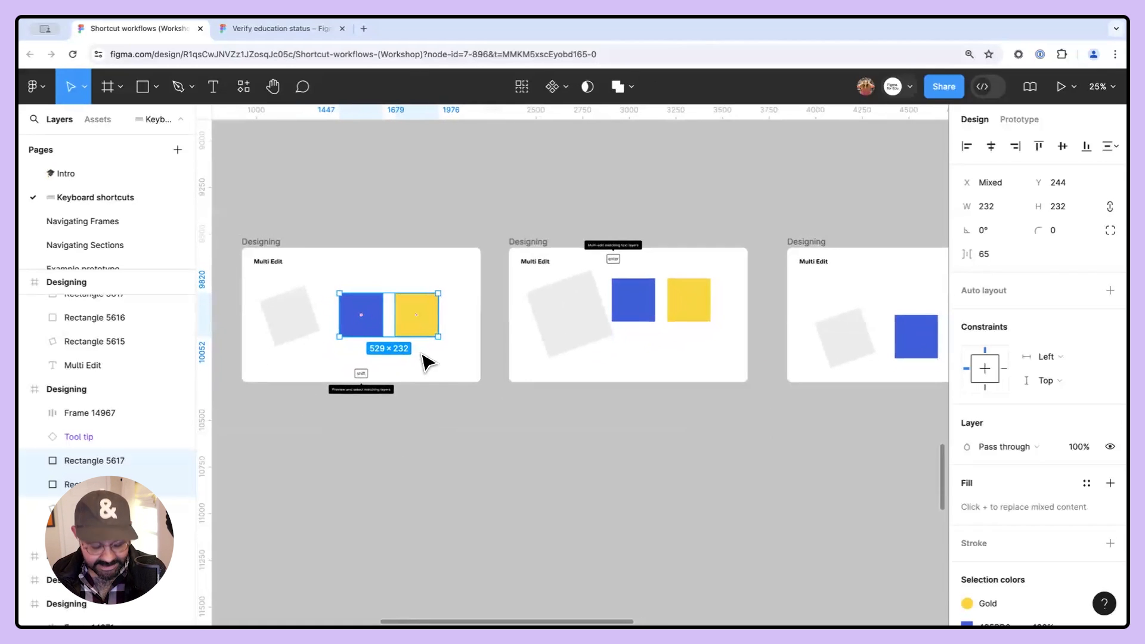
- Select the matching blue and yellow squares across frames and align each pair to the bottom and right
{"action": "key", "text": "alt+super+a"}
{"action": "scroll", "coordinate": [523, 367], "scroll_direction": "down", "scroll_amount": 1}
{"action": "left_click_drag", "start_coordinate": [524, 367], "coordinate": [464, 387]}
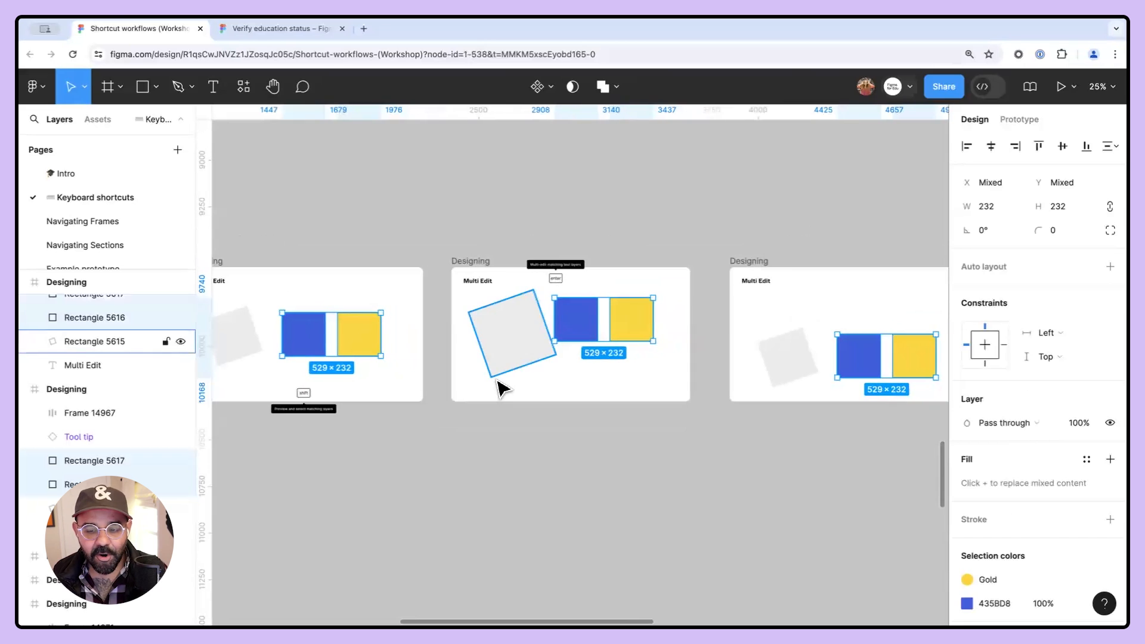
{"action": "left_click", "coordinate": [1084, 148]}
{"action": "left_click", "coordinate": [1016, 149]}
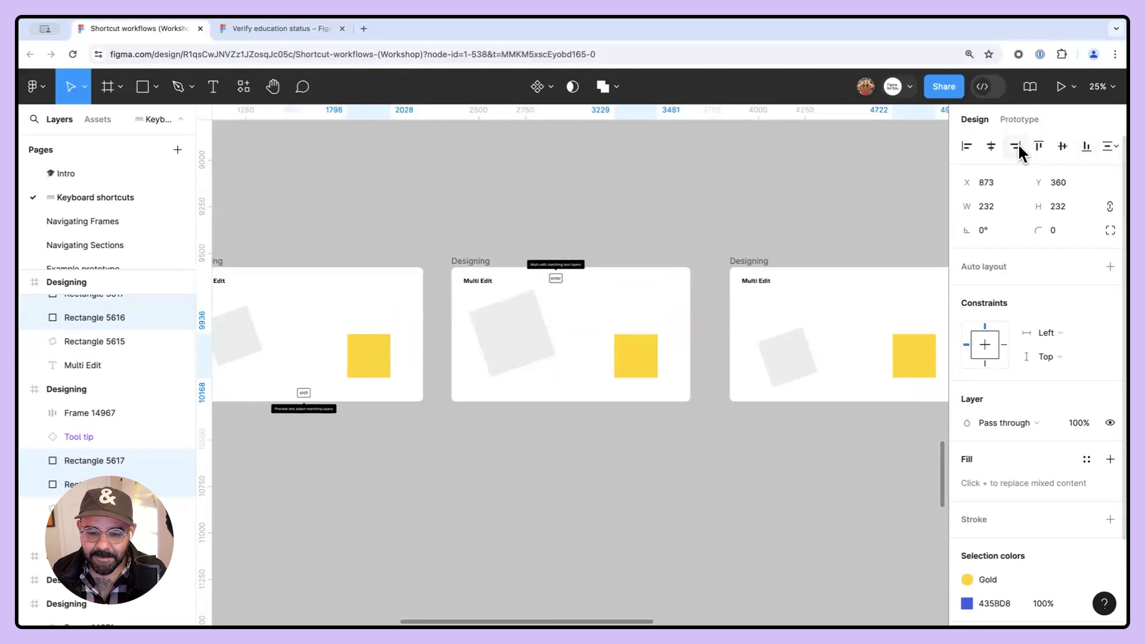
- Tidy up the selected blue and yellow square pairs
{"action": "key", "text": "ctrl+alt+t"}
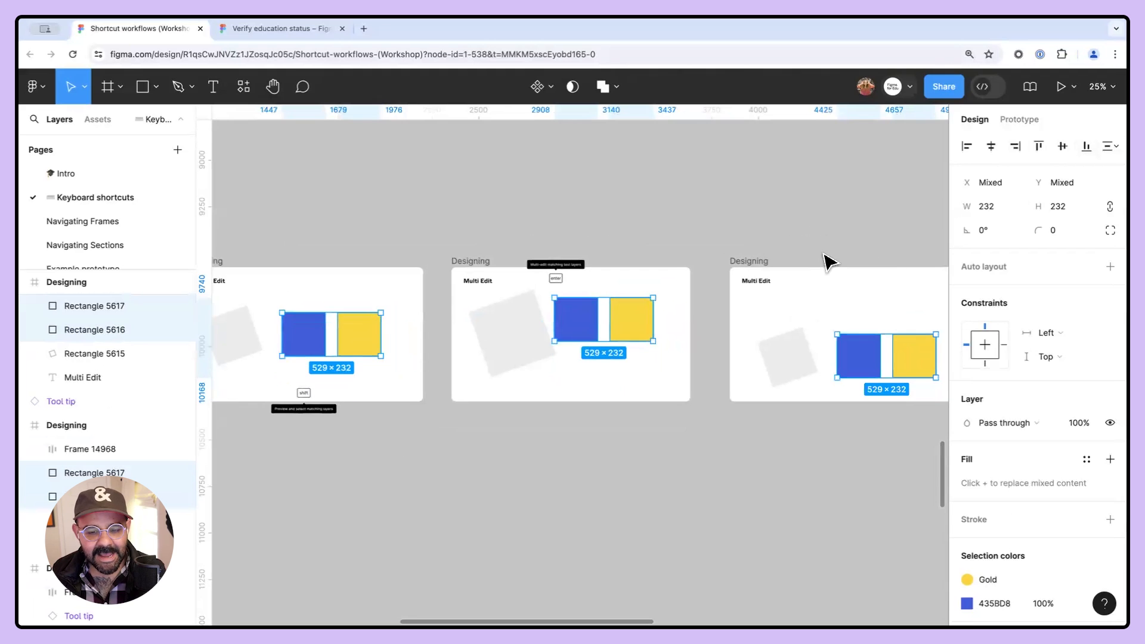
{"action": "scroll", "coordinate": [819, 227], "scroll_direction": "down", "scroll_amount": 2}
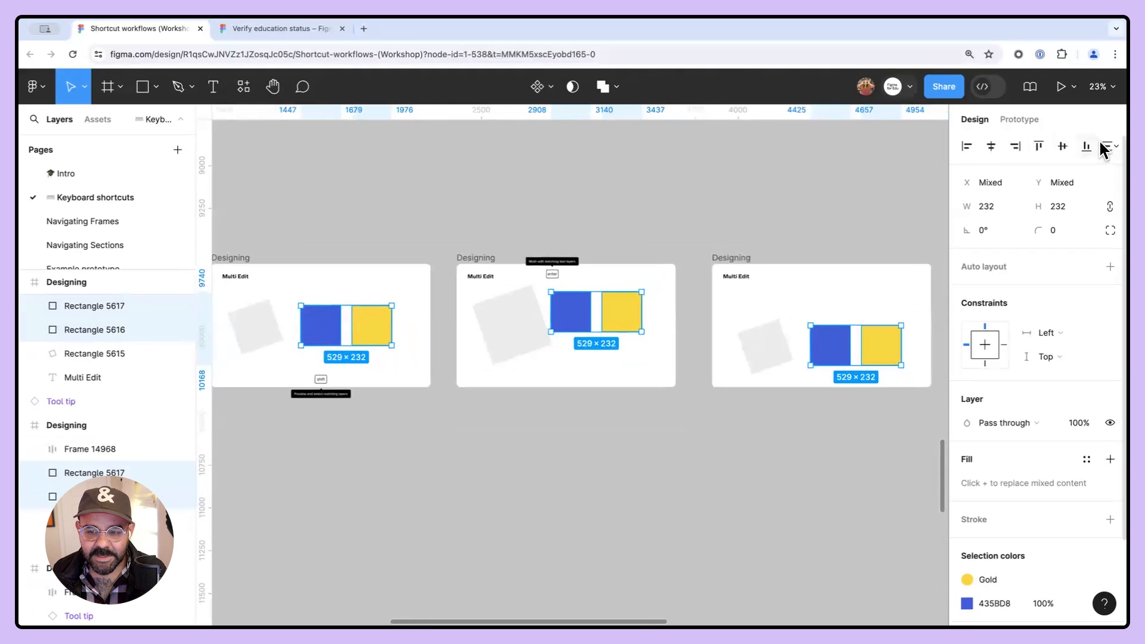
- Align the square pairs right and bottom, then undo both alignments
{"action": "left_click", "coordinate": [1016, 148]}
{"action": "left_click", "coordinate": [1085, 148]}
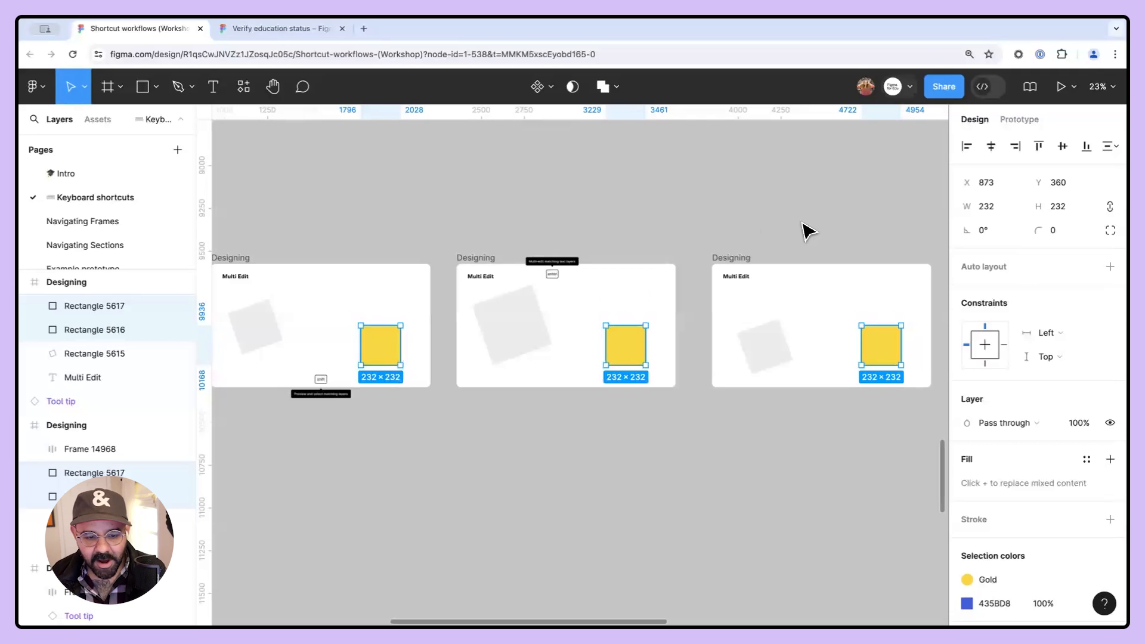
{"action": "key", "text": "ctrl+z"}
{"action": "key", "text": "ctrl+z"}
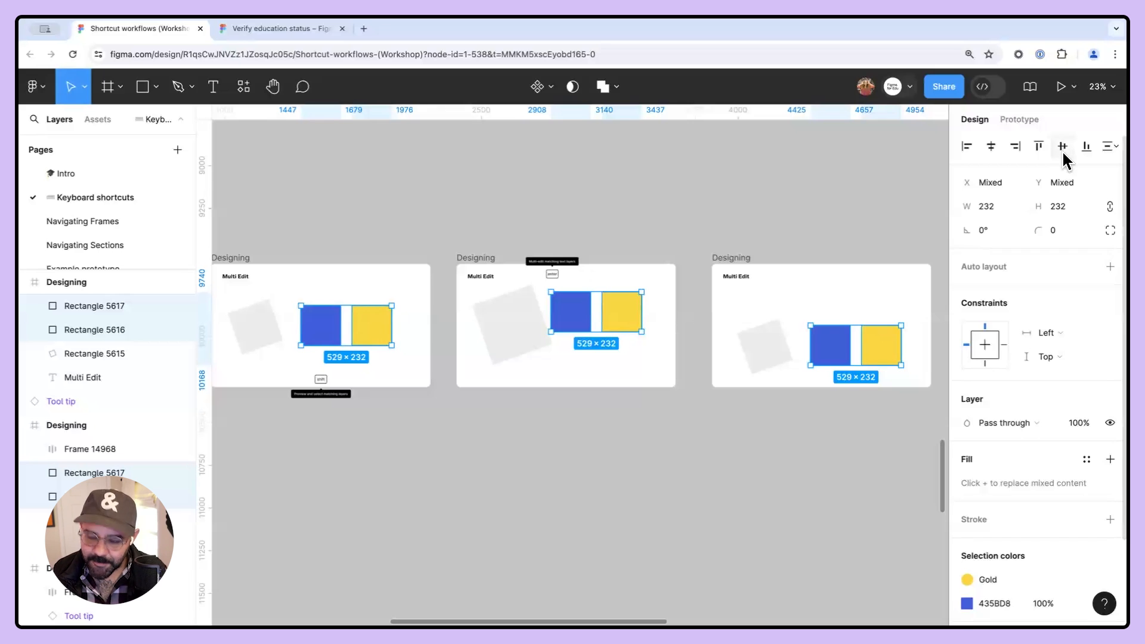
- Align the square pairs to the bottom and right of their frames, then undo both
{"action": "key", "text": "shift"}
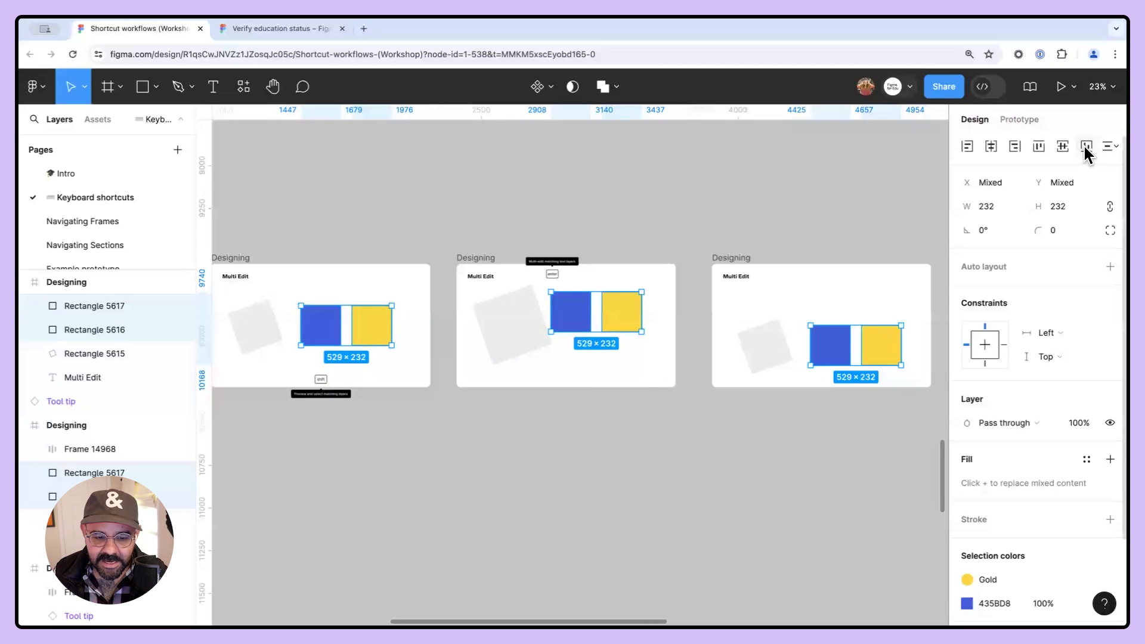
{"action": "left_click", "coordinate": [1084, 146], "text": "shift"}
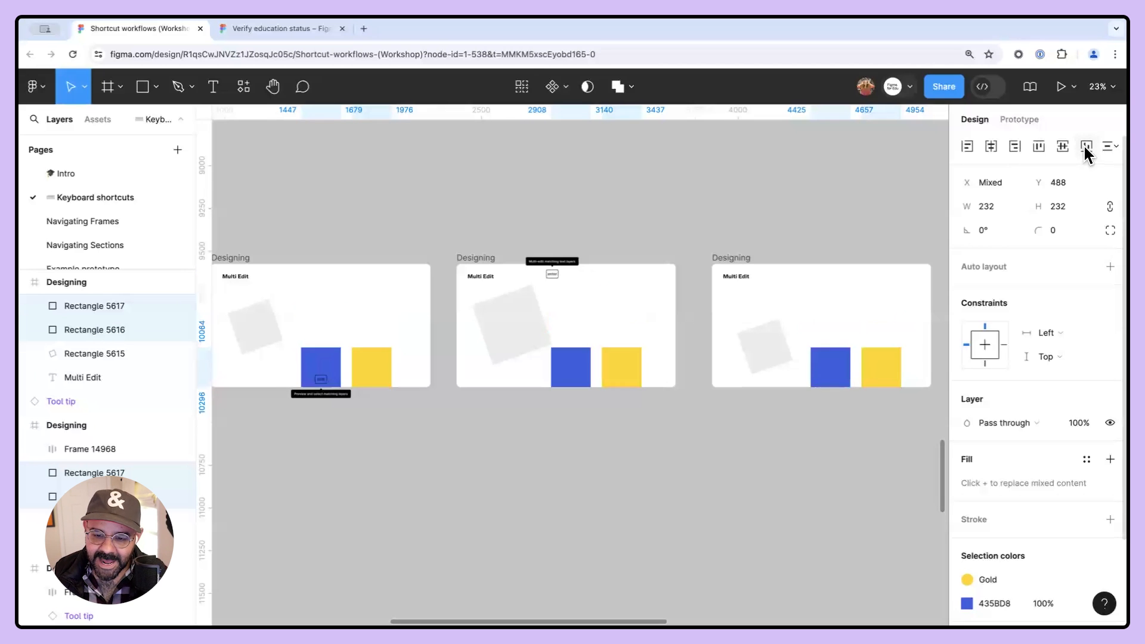
{"action": "left_click", "coordinate": [1012, 145], "text": "shift"}
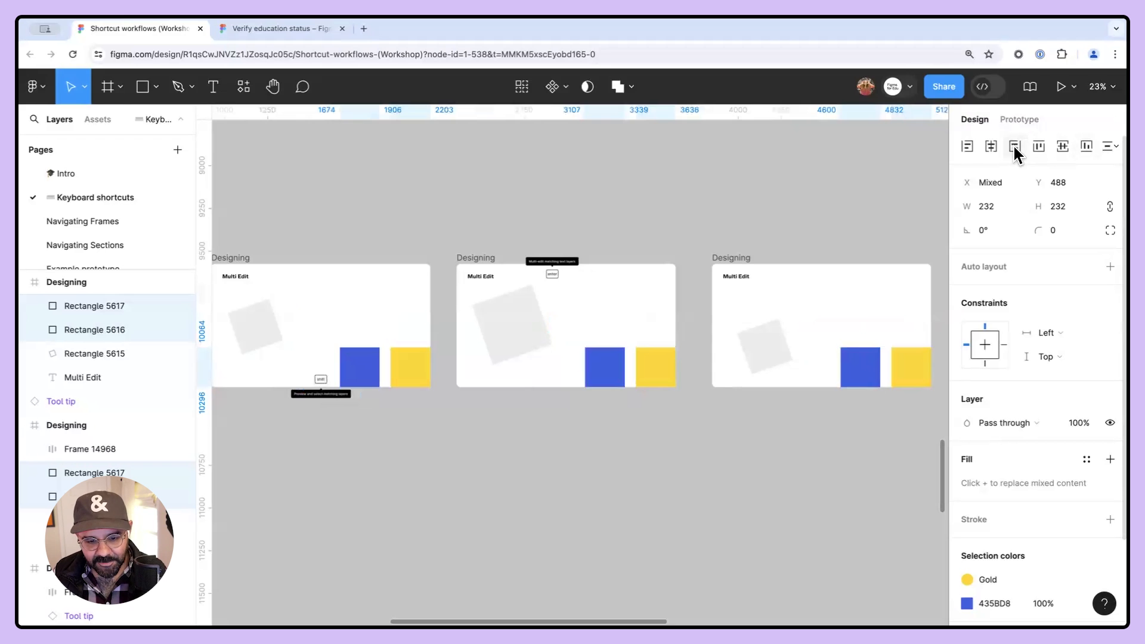
{"action": "key", "text": "ctrl+z"}
- Deselect everything, undo the last three edits and redo them
{"action": "key", "text": "ctrl+z"}
{"action": "left_click", "coordinate": [809, 197]}
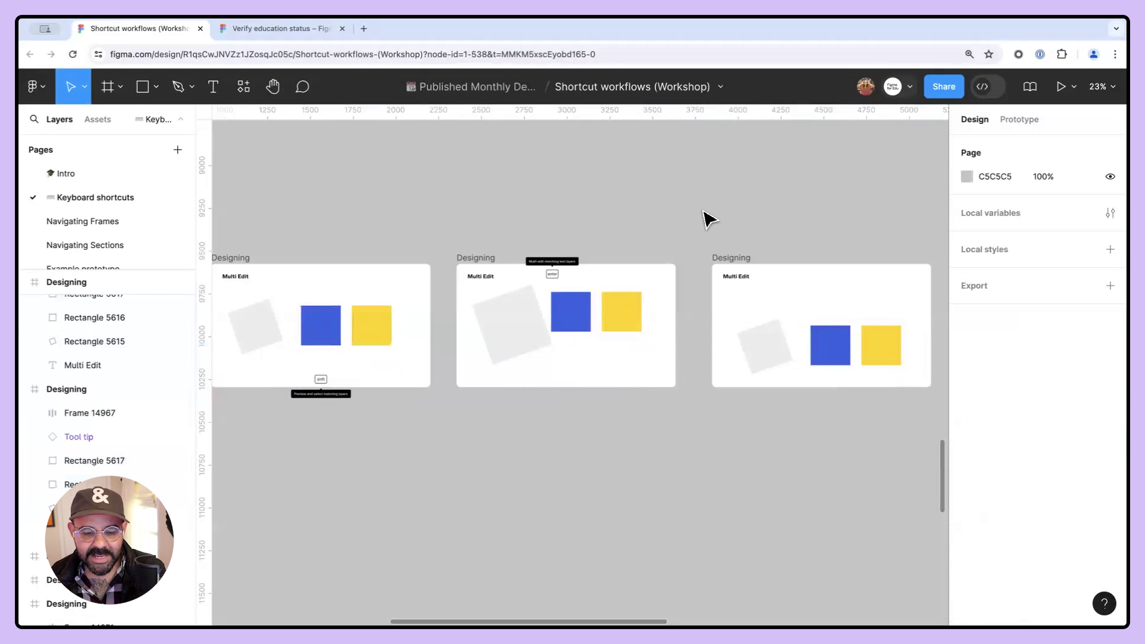
{"action": "key", "text": "ctrl+z"}
{"action": "key", "text": "ctrl+z"}
{"action": "key", "text": "ctrl+z"}
{"action": "key", "text": "ctrl+z"}
{"action": "key", "text": "ctrl+z"}
{"action": "key", "text": "ctrl+z"}
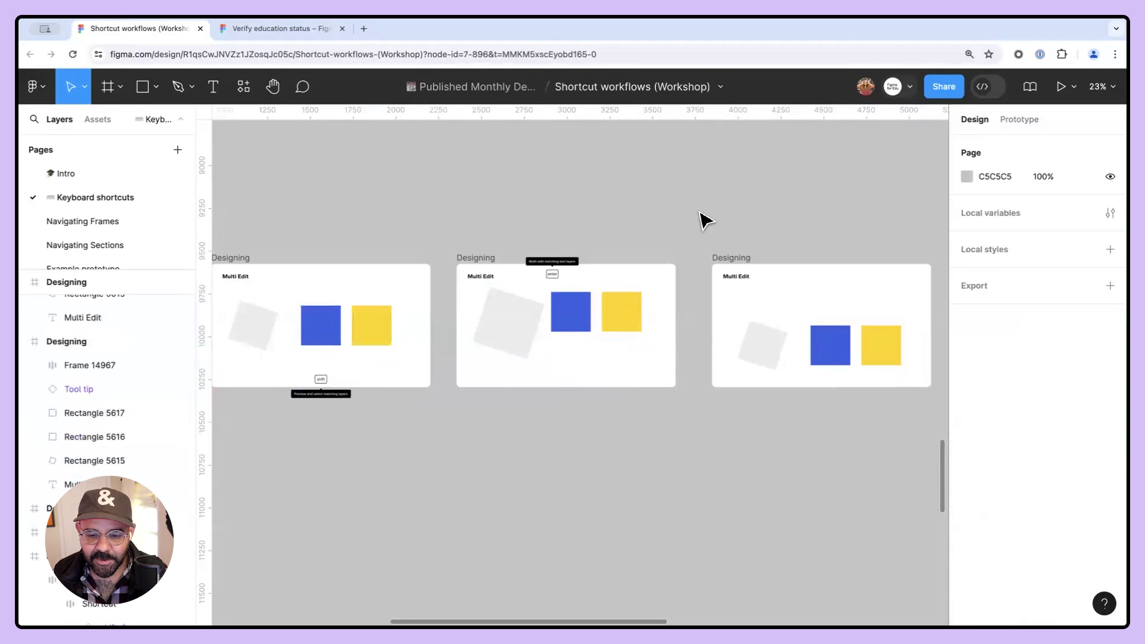
{"action": "key", "text": "ctrl+shift+z"}
{"action": "key", "text": "ctrl+shift+z"}
{"action": "key", "text": "ctrl+shift+z"}
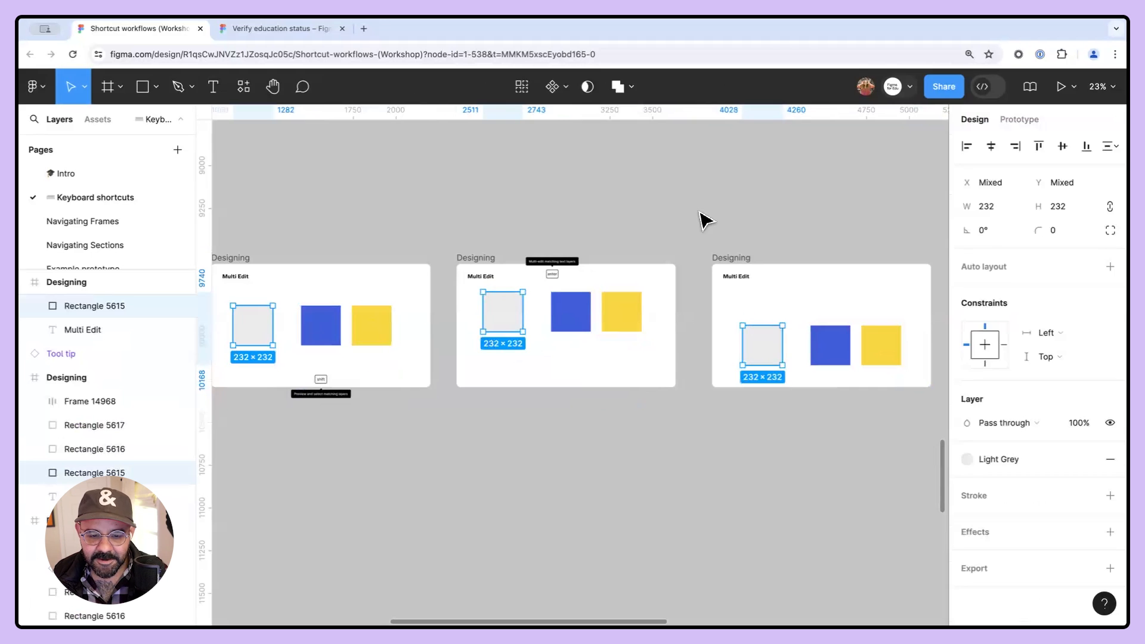
- Select all three squares in the first Multi Edit frame and their matching layers across frames
{"action": "left_click", "coordinate": [705, 221]}
{"action": "scroll", "coordinate": [746, 181], "scroll_direction": "down", "scroll_amount": 1}
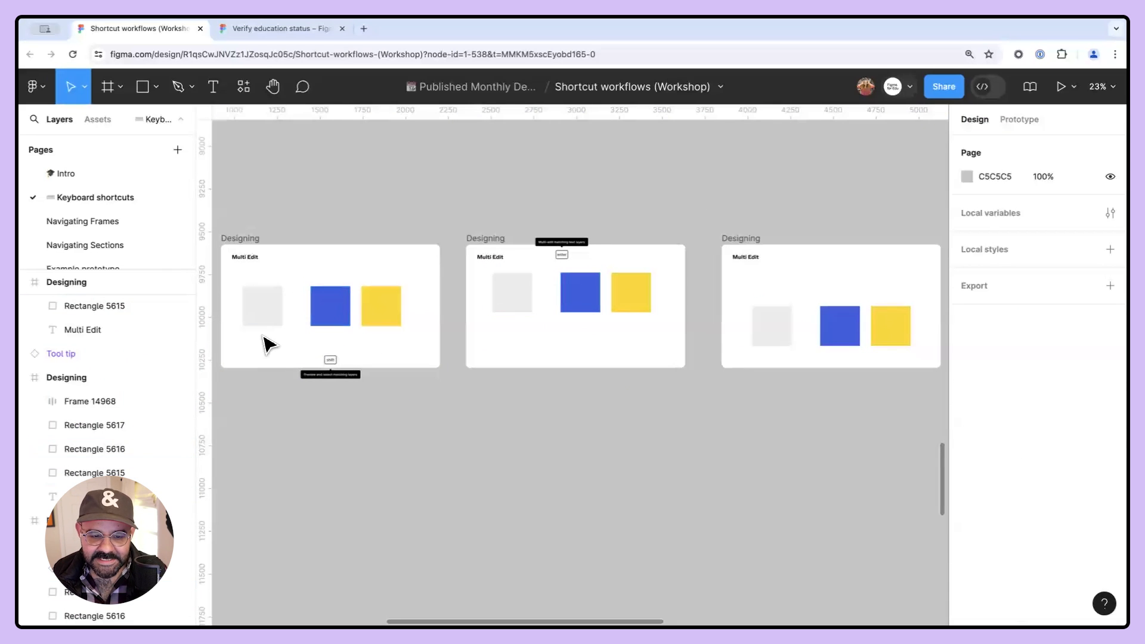
{"action": "left_click_drag", "start_coordinate": [263, 342], "coordinate": [447, 348]}
{"action": "key", "text": "super+alt+a"}
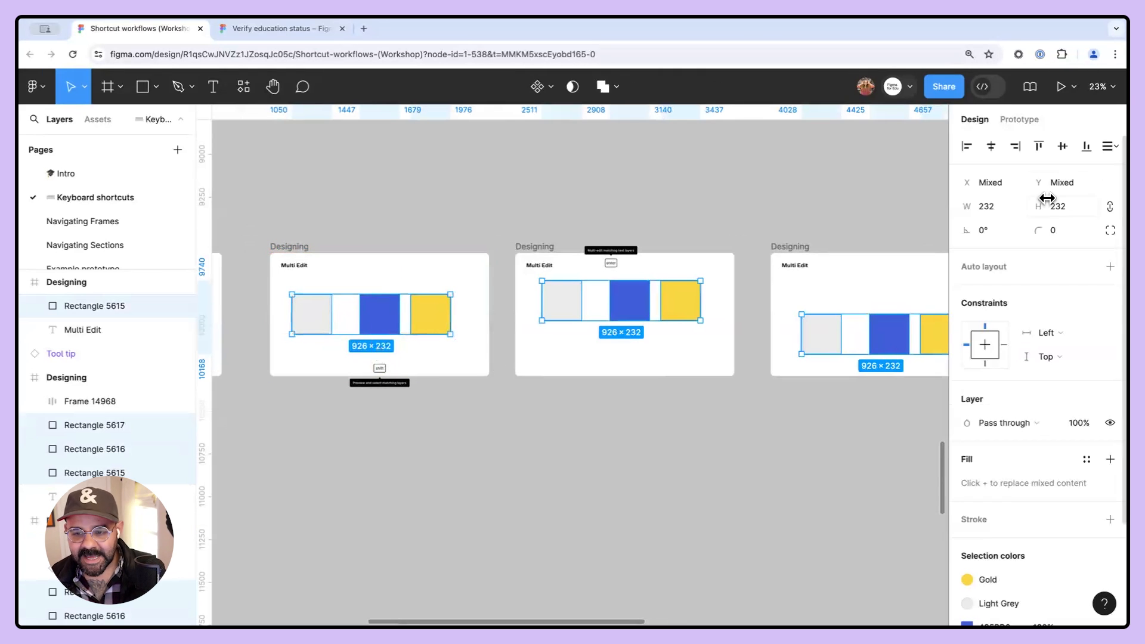
- Align the squares' vertical centres and tidy them up, then undo these changes
{"action": "left_click", "coordinate": [1066, 148]}
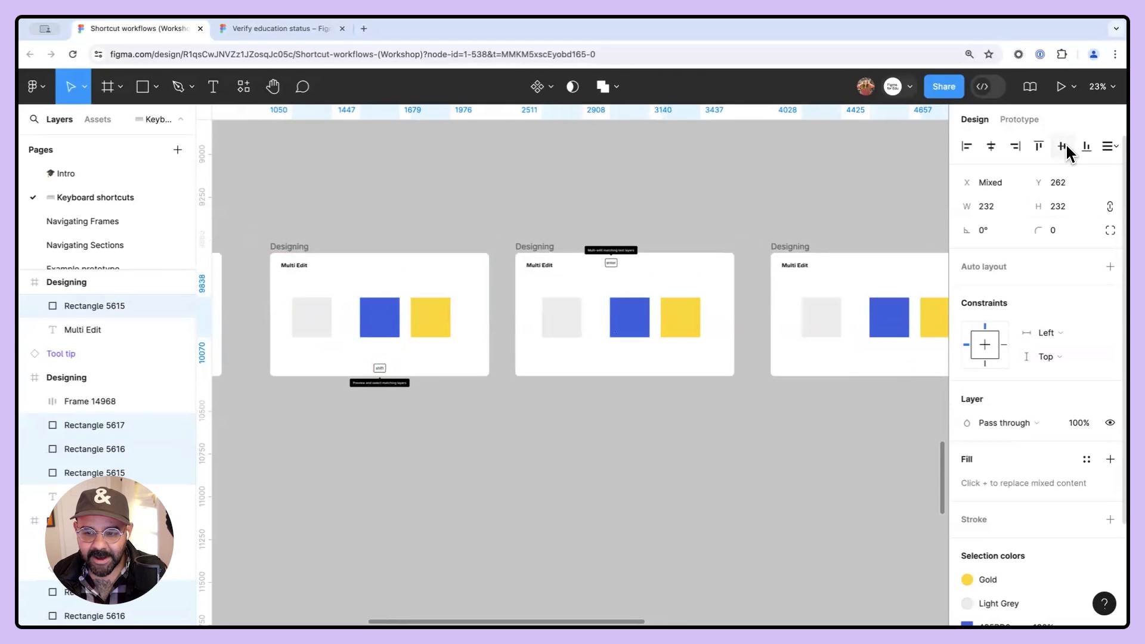
{"action": "left_click", "coordinate": [1108, 147]}
{"action": "left_click", "coordinate": [1047, 176]}
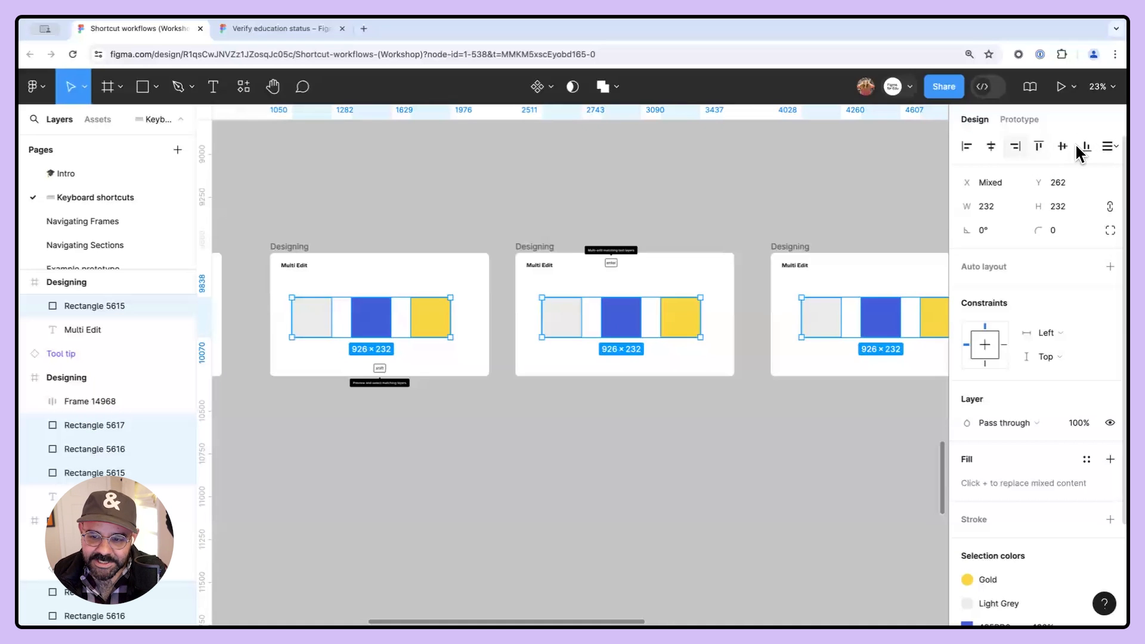
{"action": "key", "text": "super+z"}
{"action": "key", "text": "super+z"}
{"action": "key", "text": "super+z"}
- Reselect the matching squares across all frames and tidy them up
{"action": "left_click_drag", "start_coordinate": [874, 190], "coordinate": [806, 195]}
{"action": "key", "text": "alt+super+a"}
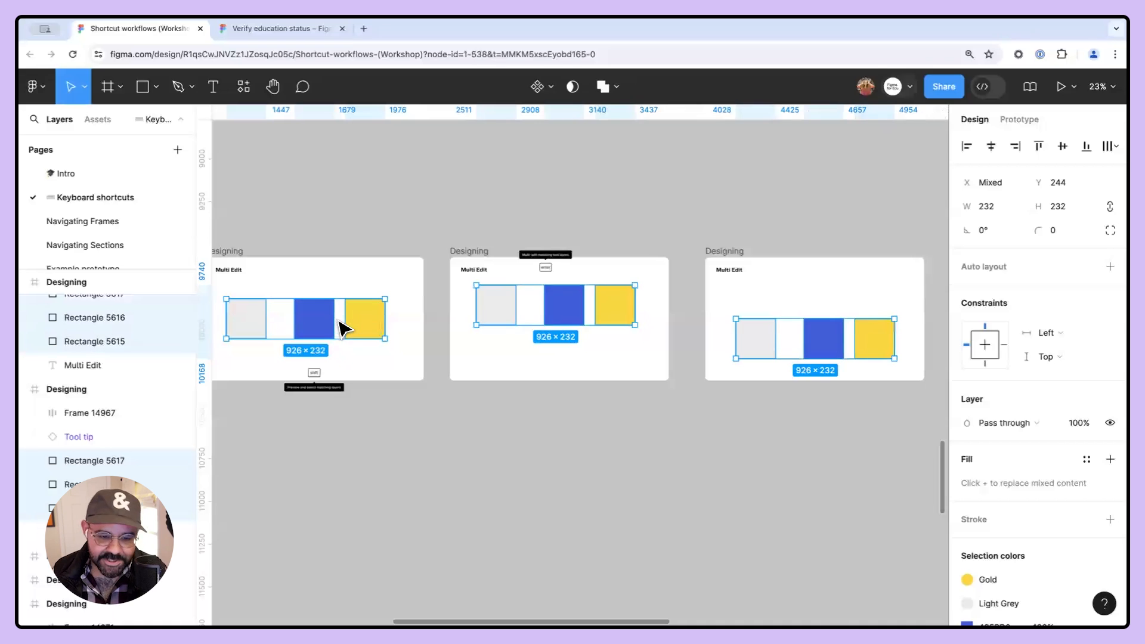
{"action": "left_click", "coordinate": [1061, 146]}
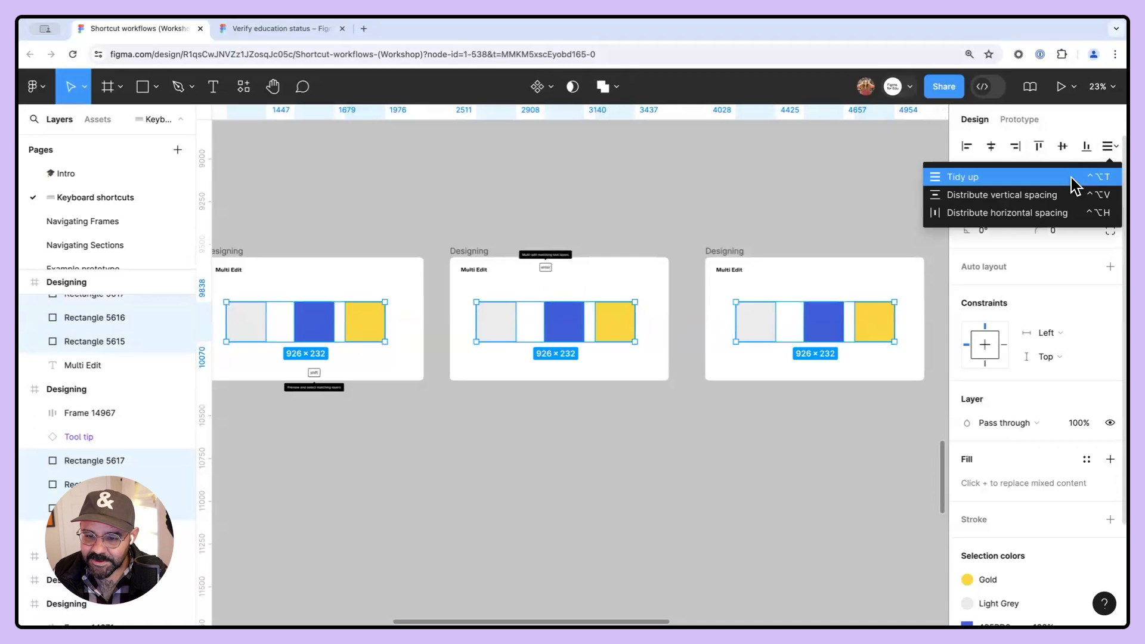
{"action": "left_click", "coordinate": [1071, 177]}
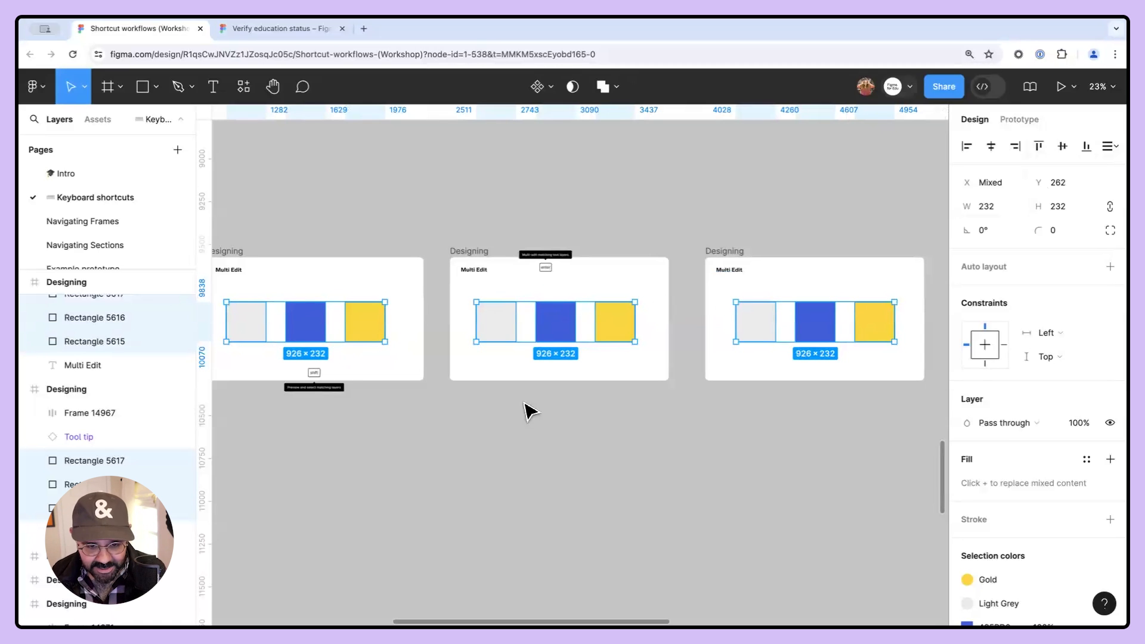
- Align the squares right, then undo the alignment
{"action": "left_click", "coordinate": [1014, 147]}
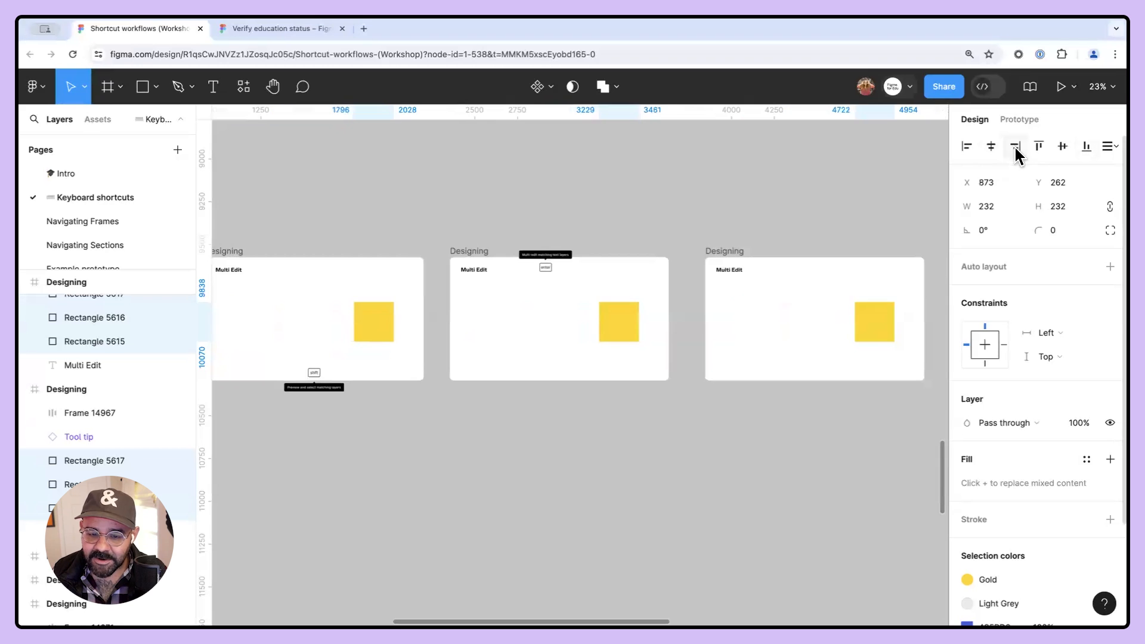
{"action": "key", "text": "ctrl+z"}
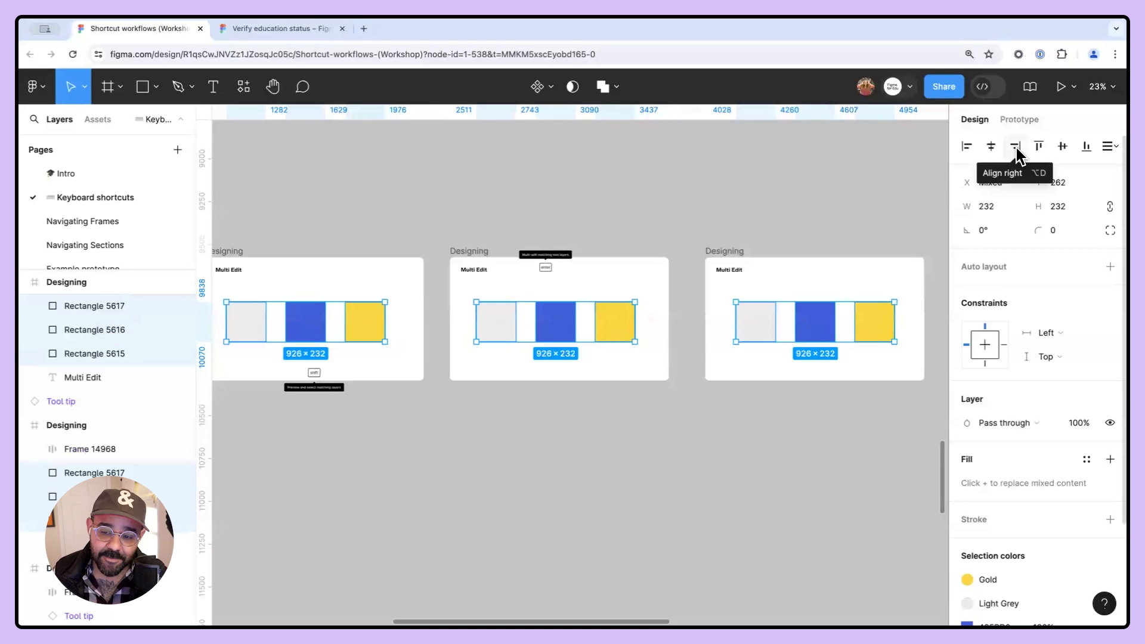
- Hold Shift to review the alternate alignment options
{"action": "key", "text": "shift"}
{"action": "key", "text": "shift"}
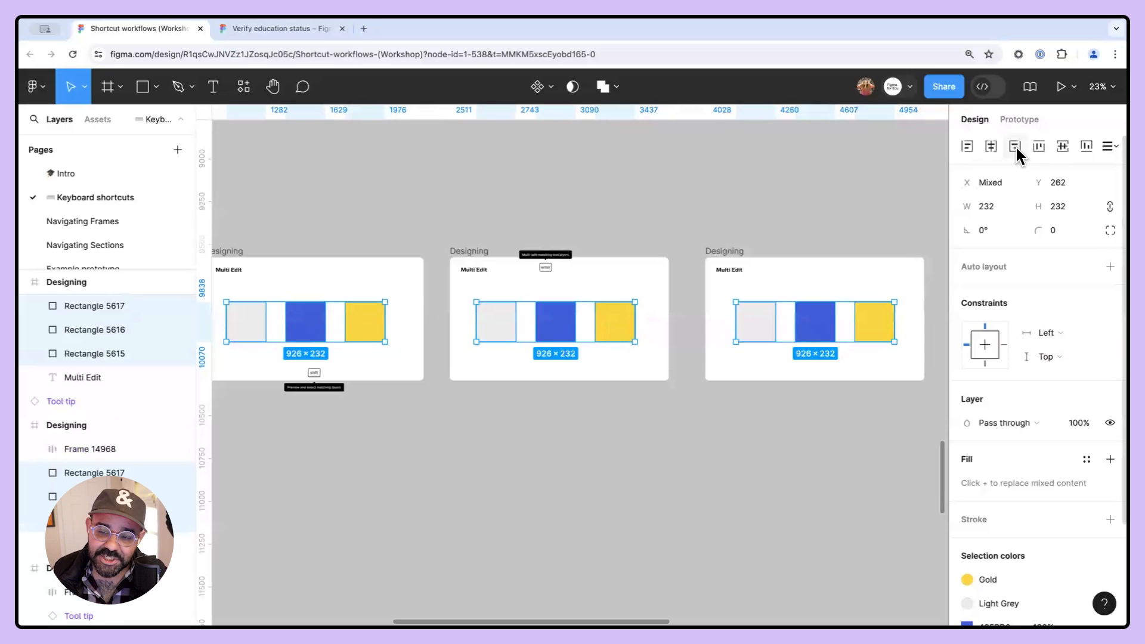
{"action": "key", "text": "shift"}
{"action": "key", "text": "shift"}
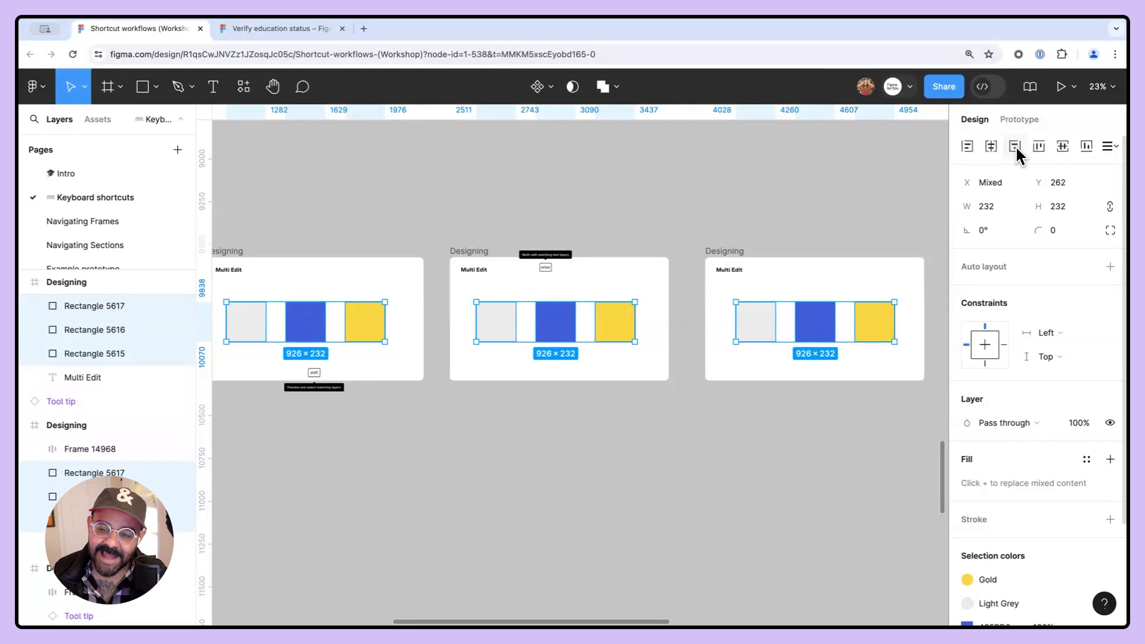
- Align the matching squares to the bottom edge of their frames
{"action": "key", "text": "shift"}
{"action": "key", "text": "shift"}
{"action": "key", "text": "shift"}
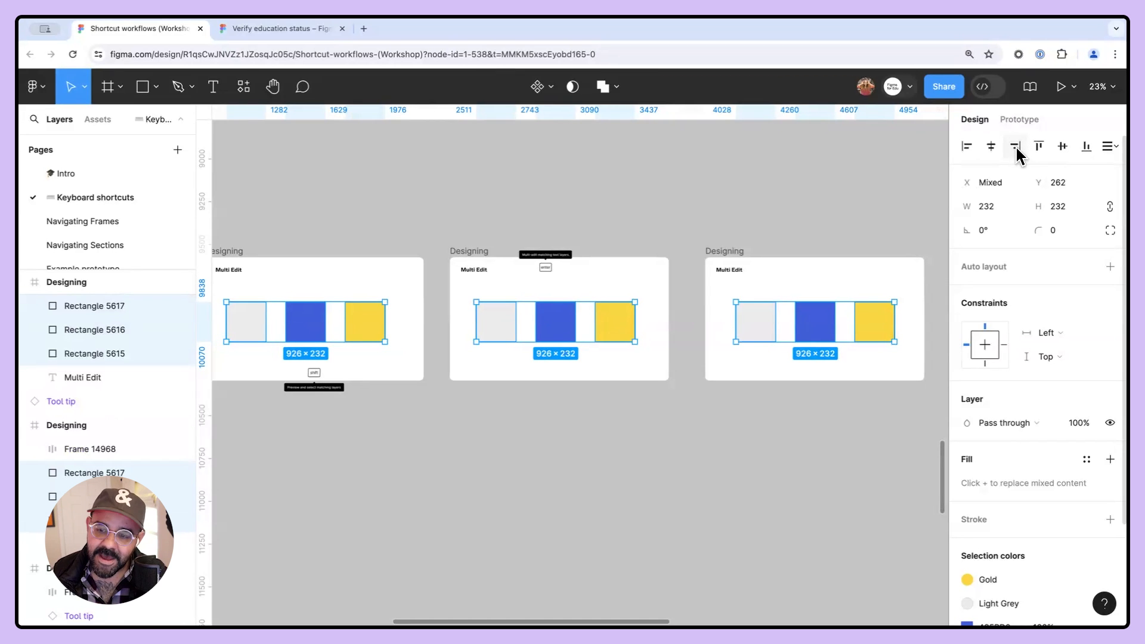
{"action": "key", "text": "shift"}
{"action": "key", "text": "shift"}
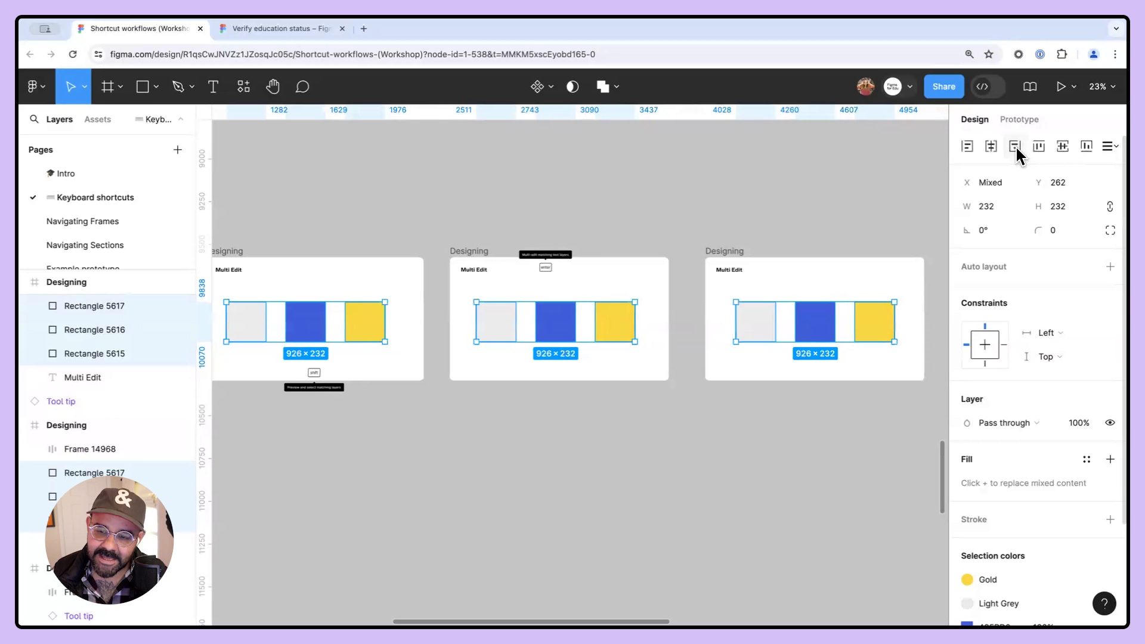
{"action": "left_click", "coordinate": [1014, 145]}
{"action": "left_click", "coordinate": [1086, 148]}
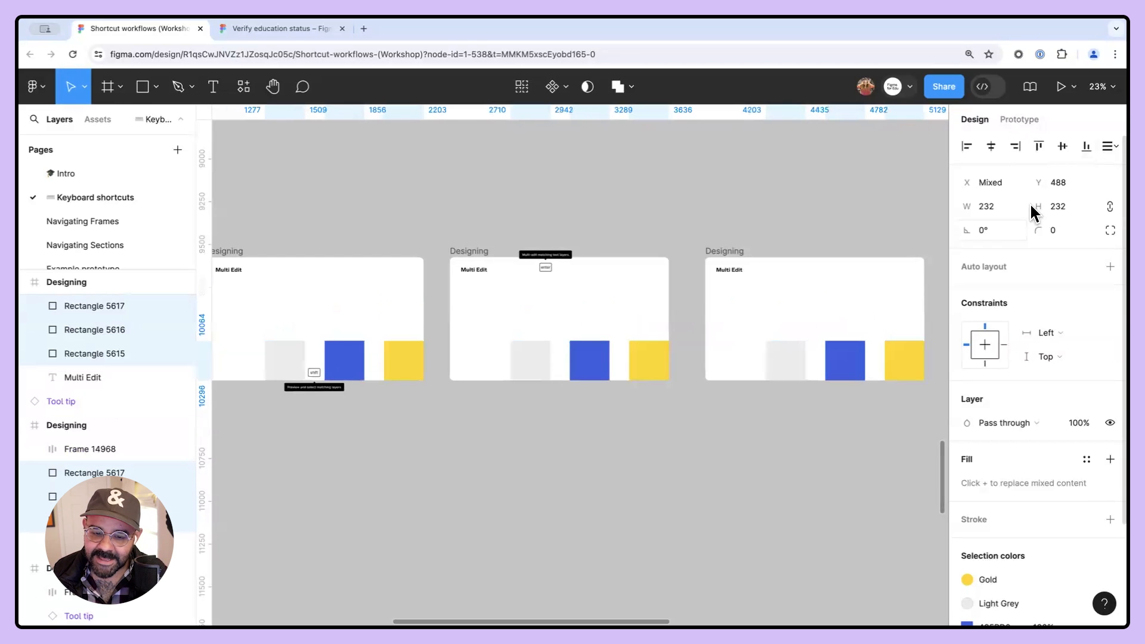
- Rotate the selected squares about 122°, then undo the rotation
{"action": "left_click_drag", "start_coordinate": [398, 351], "coordinate": [240, 266]}
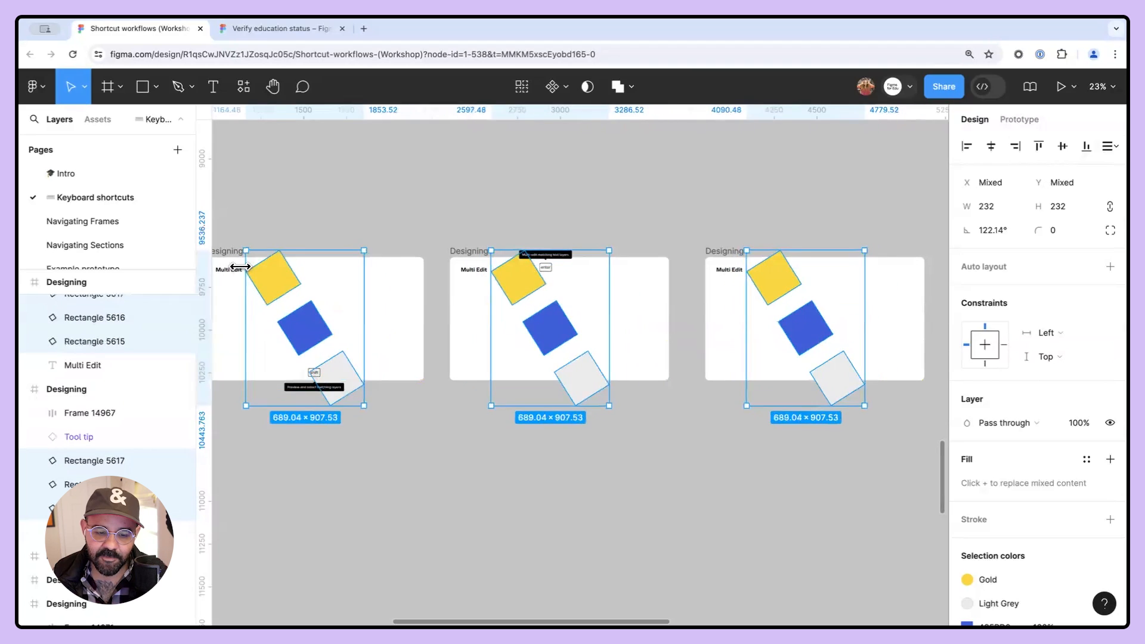
{"action": "key", "text": "super+z"}
- Select the light grey square in each of the three Multi Edit frames
{"action": "scroll", "coordinate": [420, 352], "scroll_direction": "left", "scroll_amount": 2}
{"action": "scroll", "coordinate": [430, 366], "scroll_direction": "up", "scroll_amount": 10}
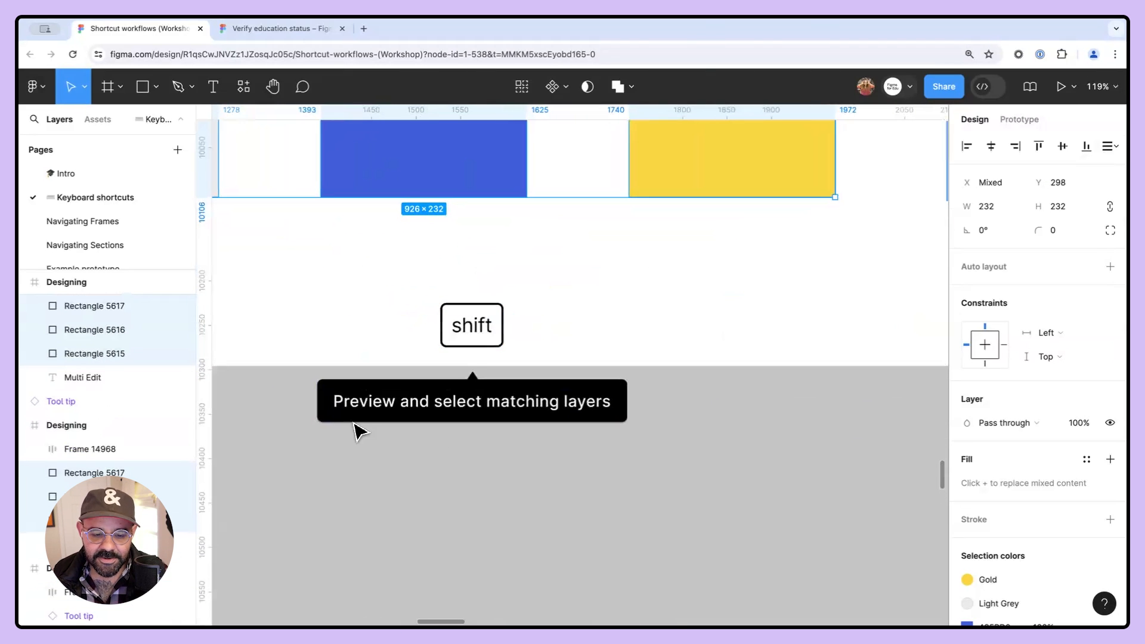
{"action": "scroll", "coordinate": [531, 433], "scroll_direction": "down", "scroll_amount": 5}
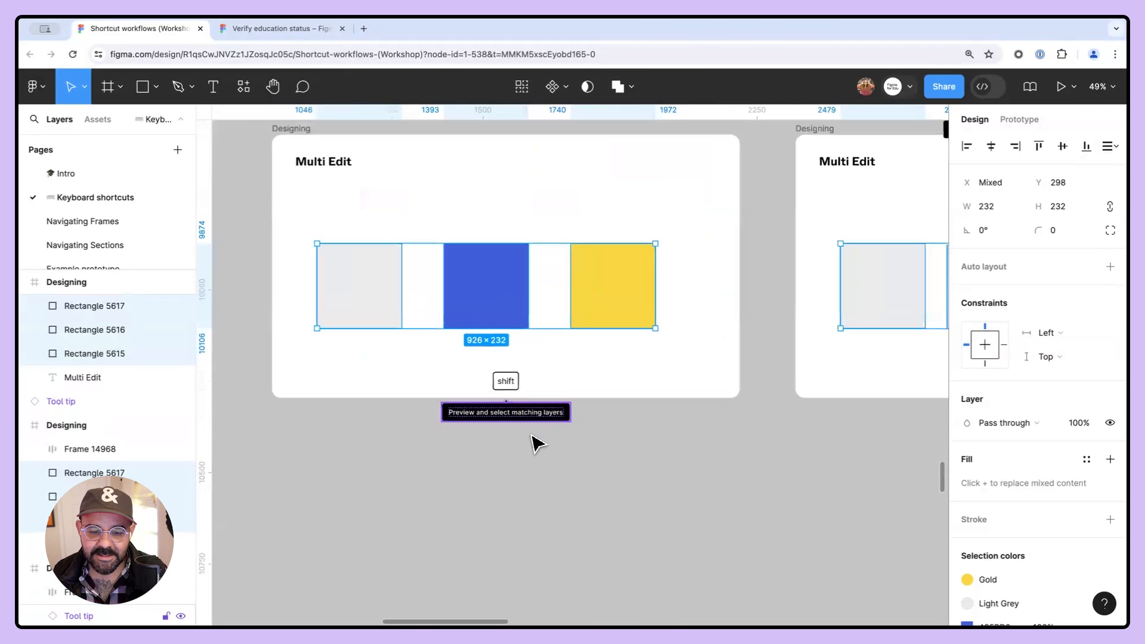
{"action": "left_click", "coordinate": [644, 447]}
{"action": "left_click", "coordinate": [310, 308]}
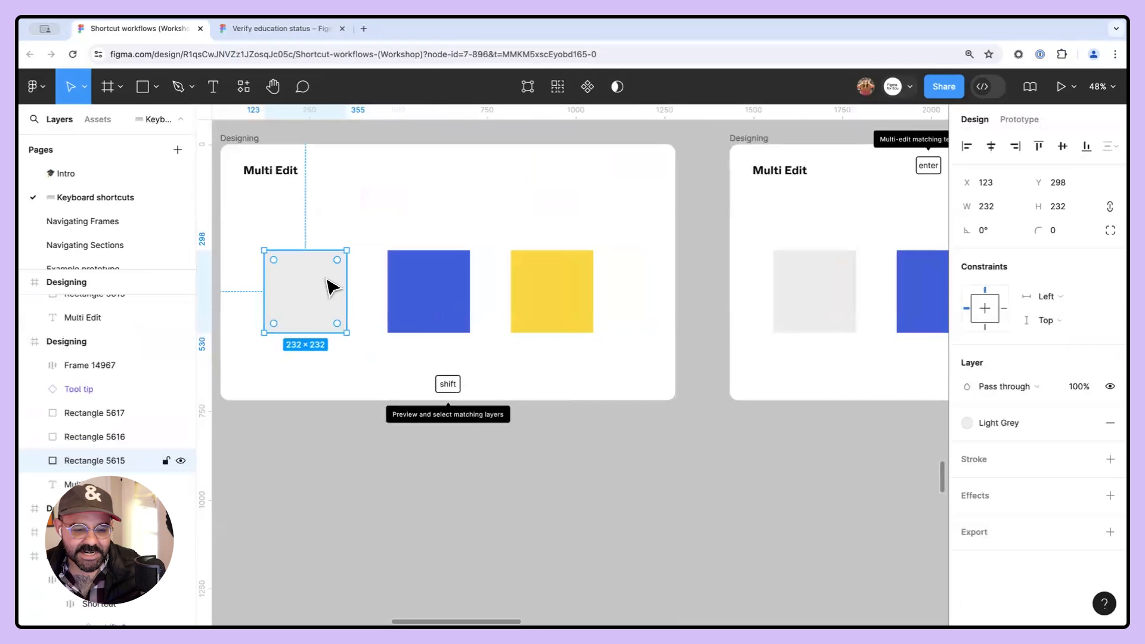
{"action": "scroll", "coordinate": [358, 292], "scroll_direction": "down", "scroll_amount": 3}
{"action": "scroll", "coordinate": [333, 302], "scroll_direction": "right", "scroll_amount": 8}
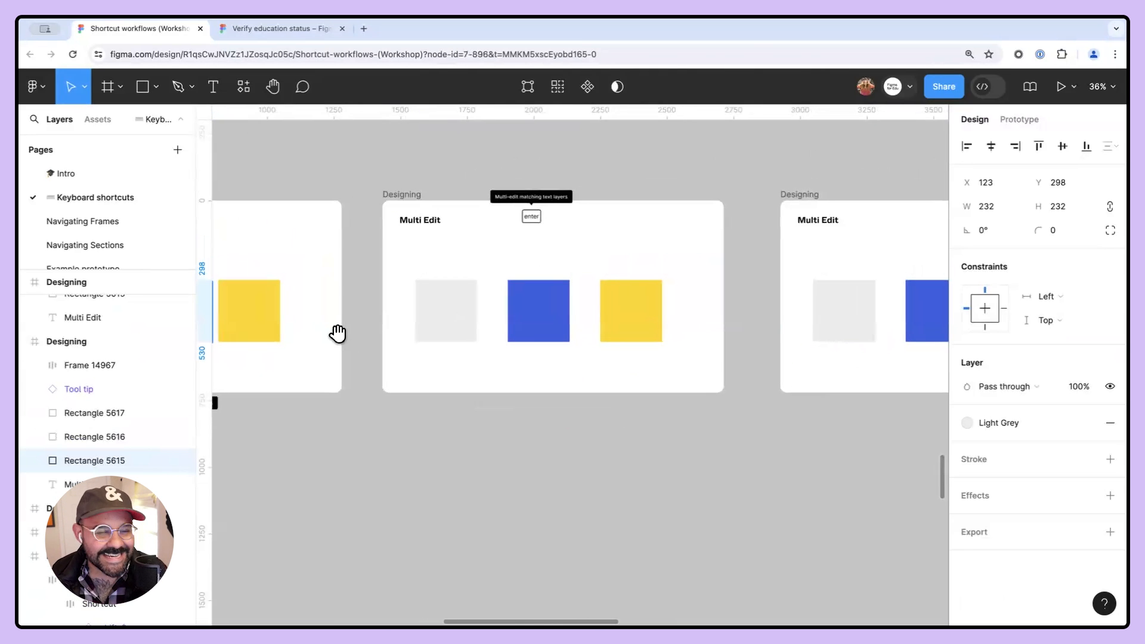
{"action": "left_click_drag", "start_coordinate": [443, 364], "coordinate": [432, 371]}
{"action": "scroll", "coordinate": [423, 376], "scroll_direction": "up", "scroll_amount": 4}
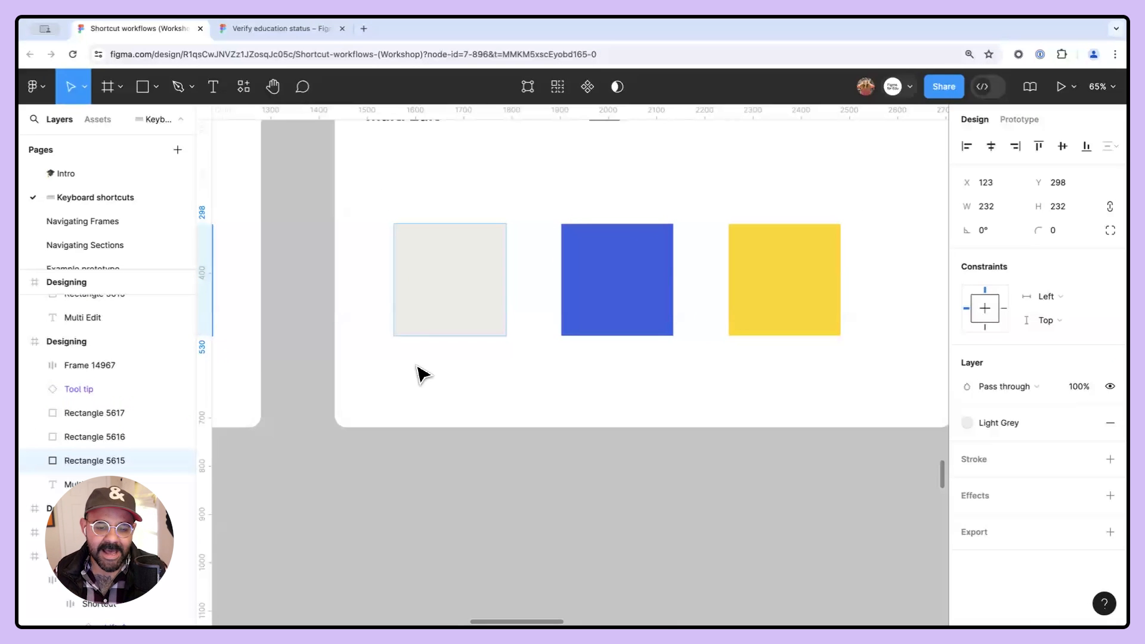
{"action": "scroll", "coordinate": [423, 377], "scroll_direction": "down", "scroll_amount": 5}
{"action": "left_click_drag", "start_coordinate": [395, 261], "coordinate": [406, 332]}
{"action": "scroll", "coordinate": [316, 334], "scroll_direction": "left", "scroll_amount": 3}
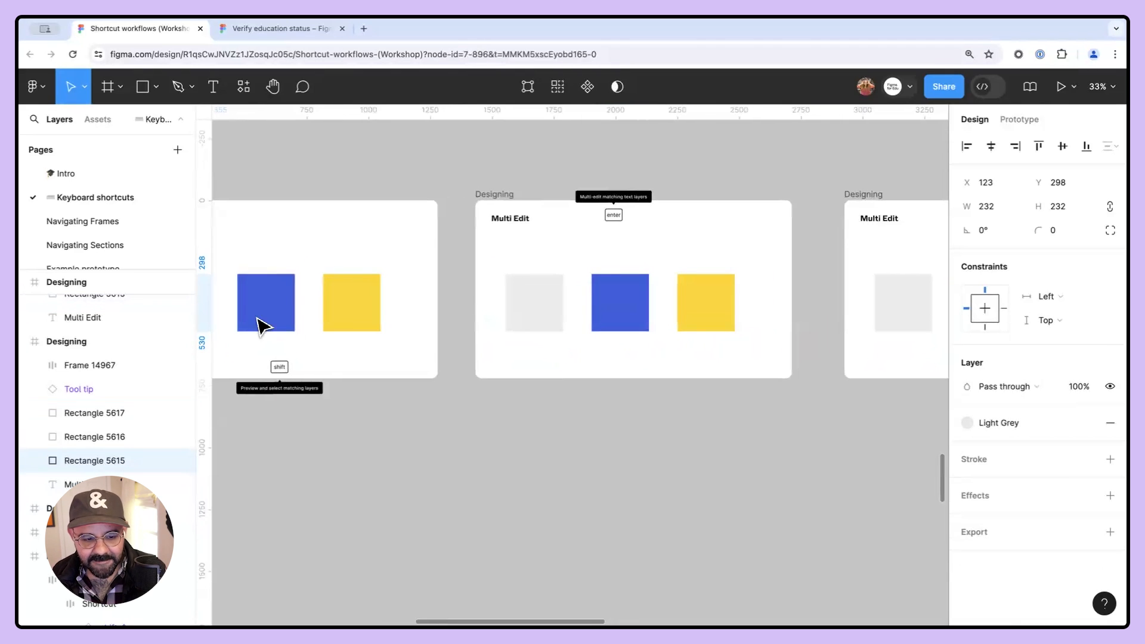
{"action": "left_click_drag", "start_coordinate": [262, 327], "coordinate": [373, 307]}
{"action": "left_click_drag", "start_coordinate": [571, 328], "coordinate": [465, 317]}
{"action": "left_click", "coordinate": [511, 302]}
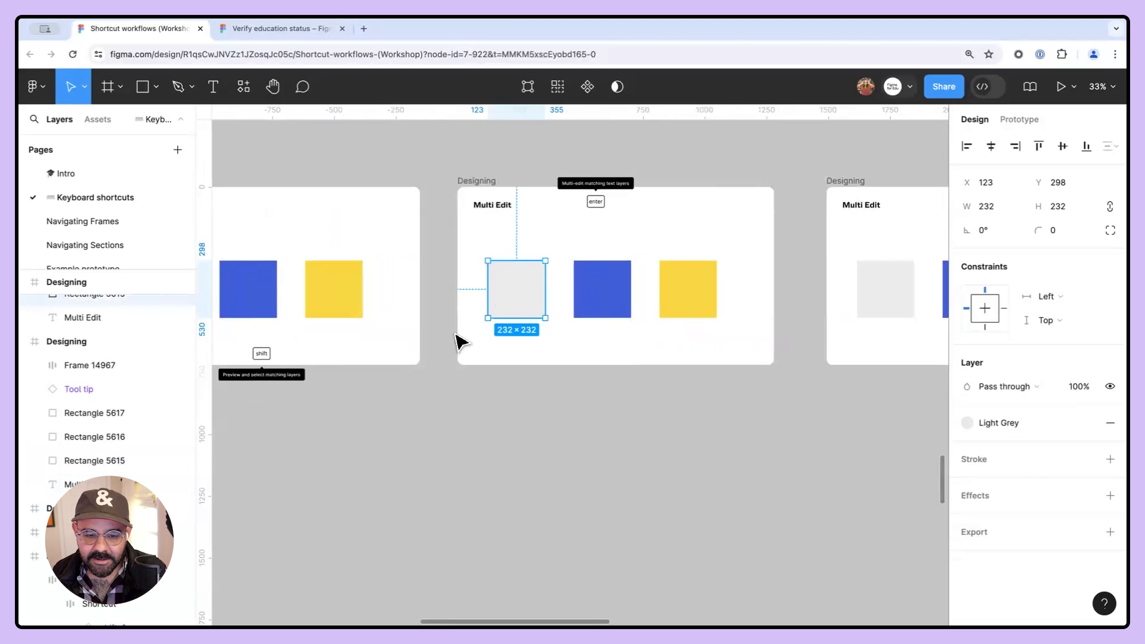
{"action": "scroll", "coordinate": [459, 343], "scroll_direction": "right", "scroll_amount": 5}
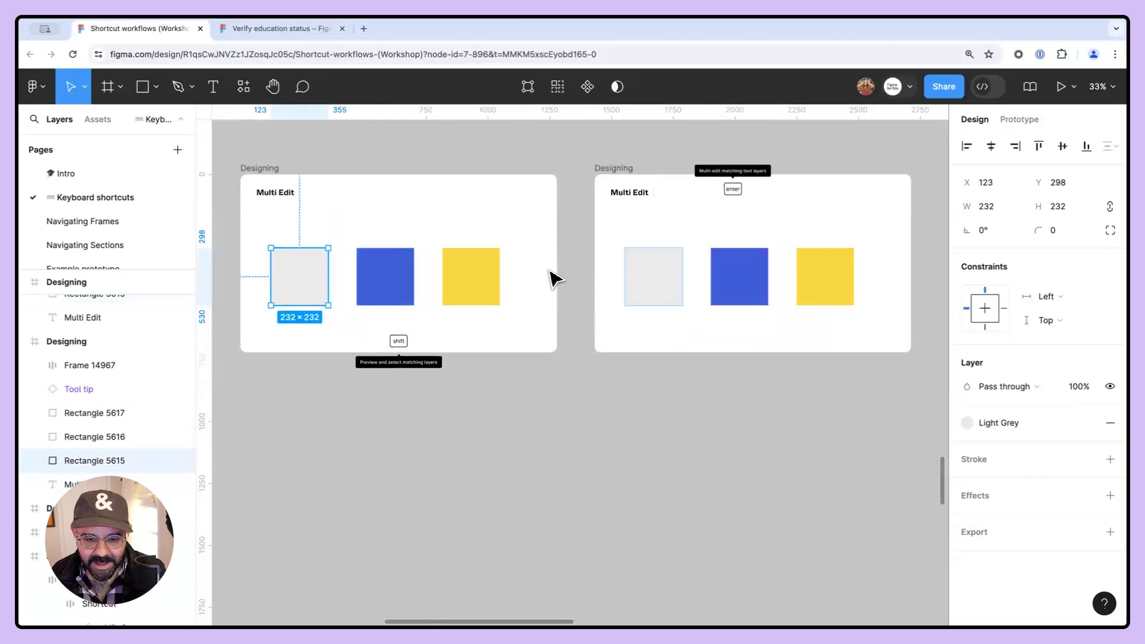
{"action": "key", "text": "alt"}
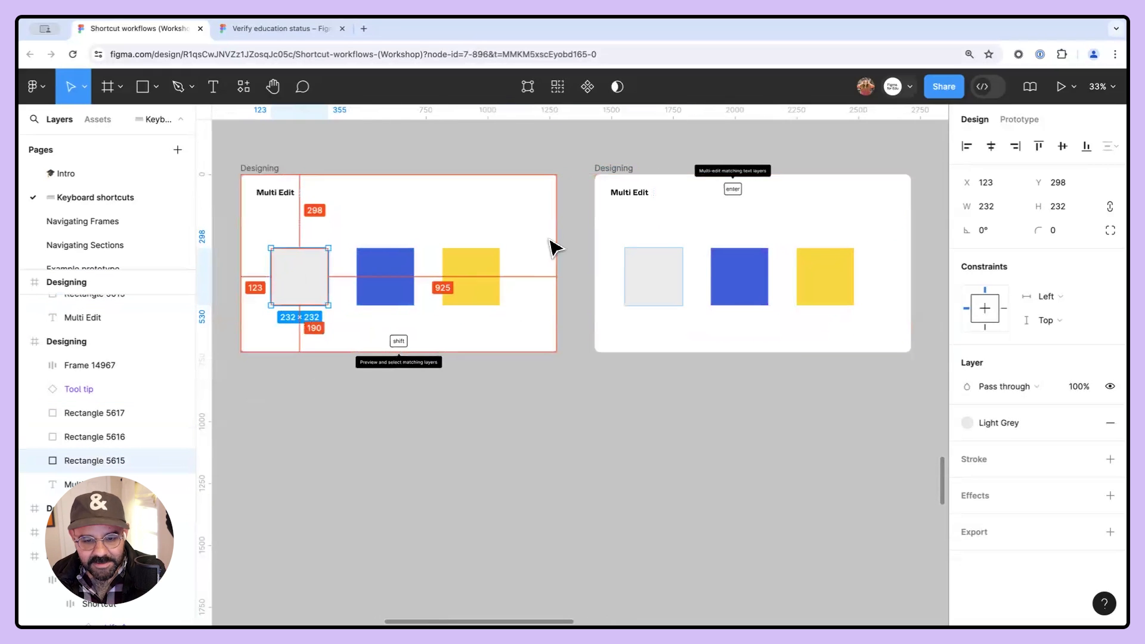
{"action": "left_click_drag", "start_coordinate": [572, 232], "coordinate": [704, 325]}
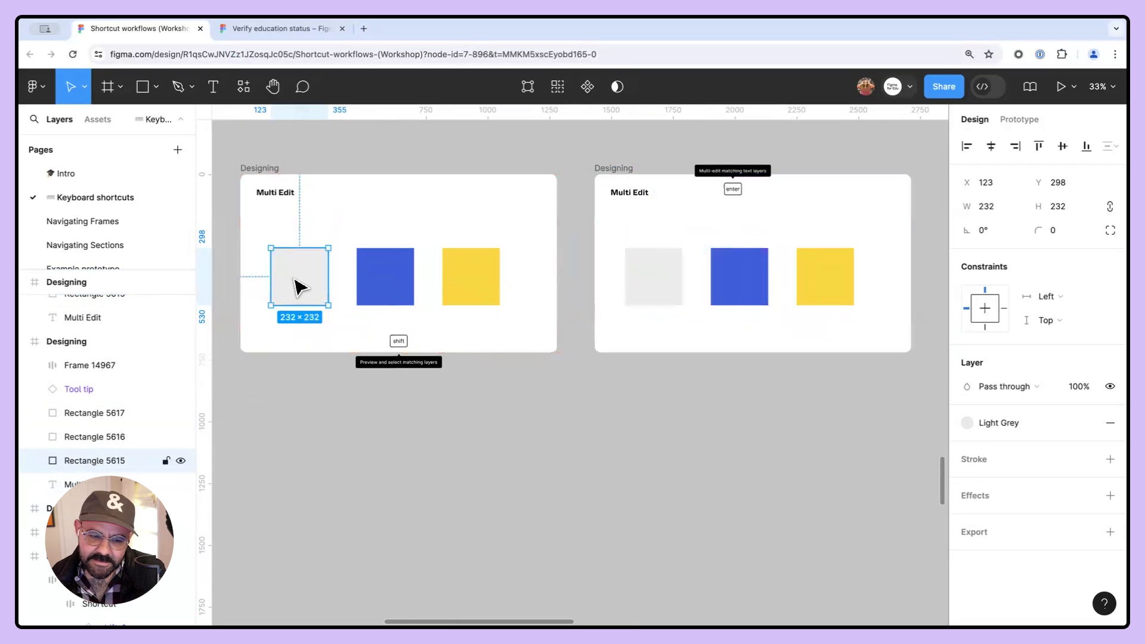
{"action": "left_click_drag", "start_coordinate": [751, 378], "coordinate": [588, 370]}
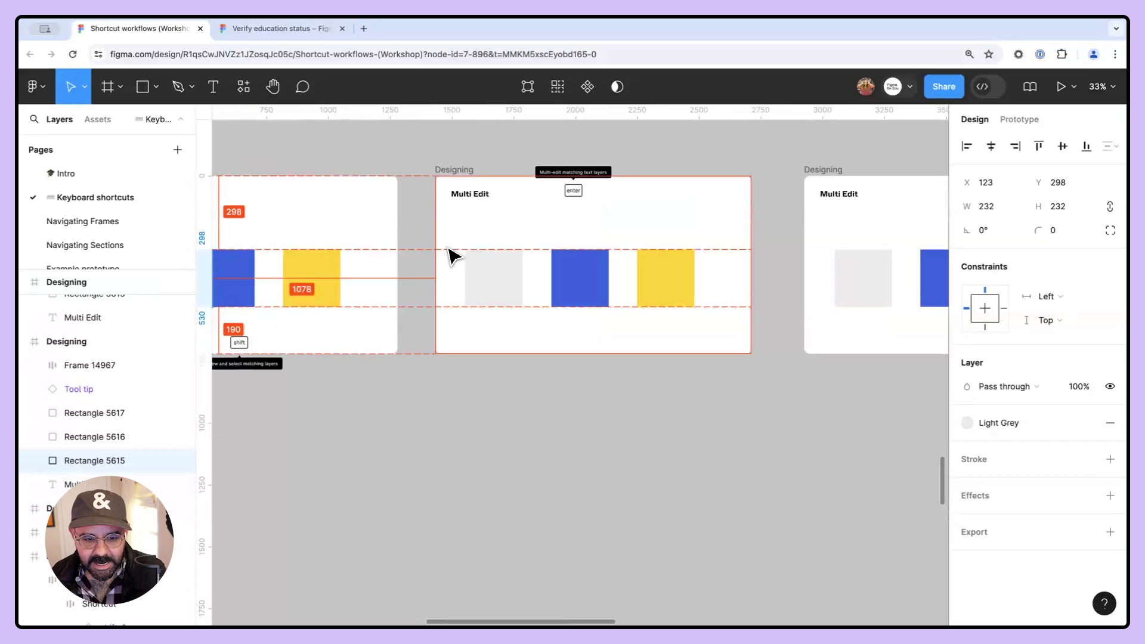
{"action": "left_click_drag", "start_coordinate": [444, 239], "coordinate": [897, 341]}
{"action": "left_click", "coordinate": [734, 390]}
{"action": "scroll", "coordinate": [734, 391], "scroll_direction": "down", "scroll_amount": 3}
{"action": "left_click_drag", "start_coordinate": [677, 411], "coordinate": [698, 419]}
{"action": "left_click", "coordinate": [301, 310]}
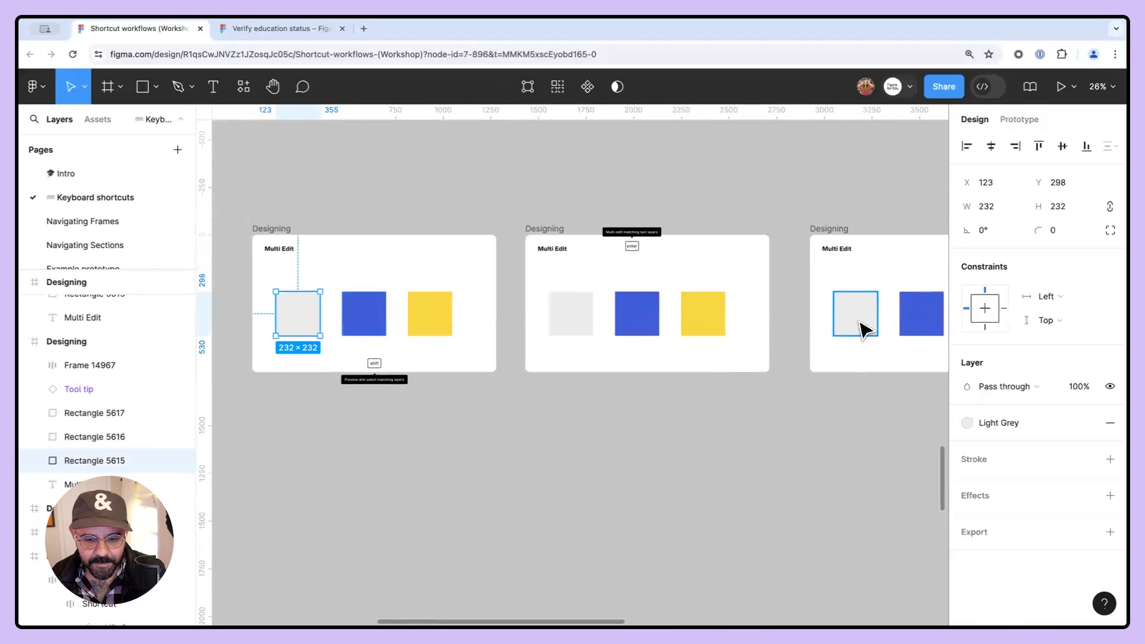
{"action": "left_click", "coordinate": [576, 317], "text": "shift"}
{"action": "left_click", "coordinate": [844, 334], "text": "shift"}
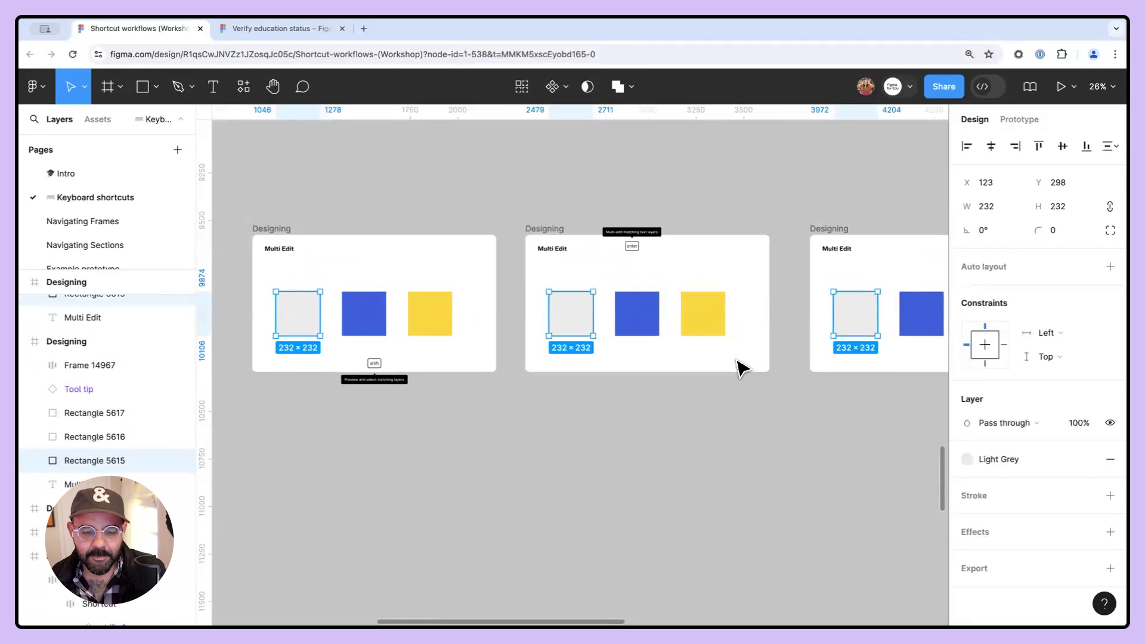
{"action": "left_click", "coordinate": [532, 420]}
{"action": "left_click", "coordinate": [296, 312]}
{"action": "left_click", "coordinate": [579, 322], "text": "shift"}
{"action": "left_click", "coordinate": [849, 312], "text": "shift"}
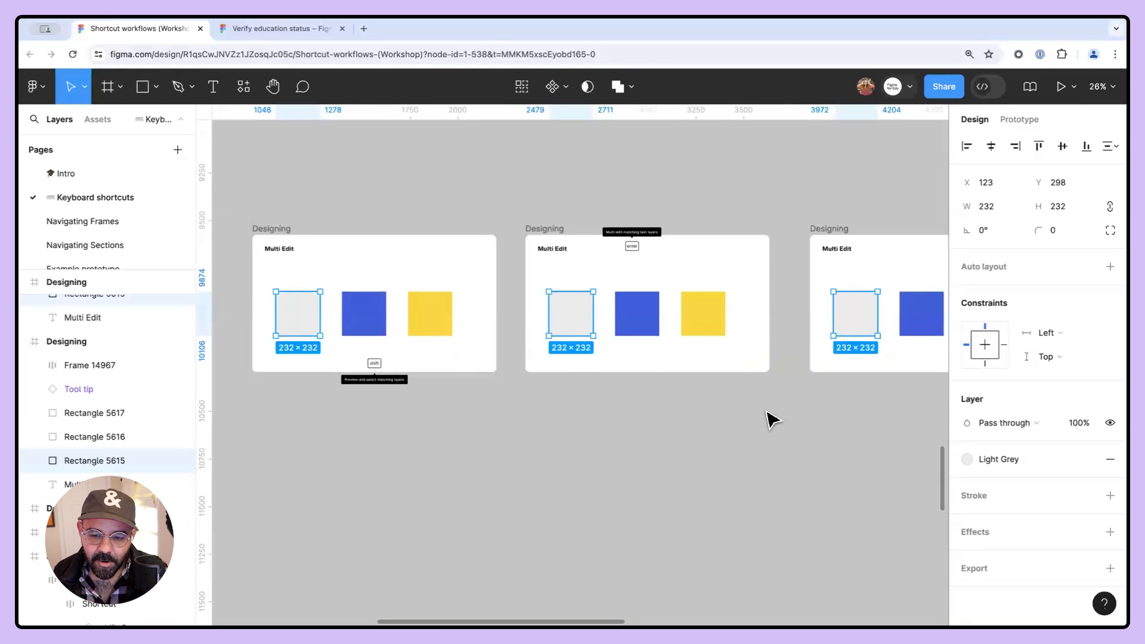
{"action": "scroll", "coordinate": [697, 390], "scroll_direction": "right", "scroll_amount": 2}
{"action": "scroll", "coordinate": [584, 335], "scroll_direction": "up", "scroll_amount": 6}
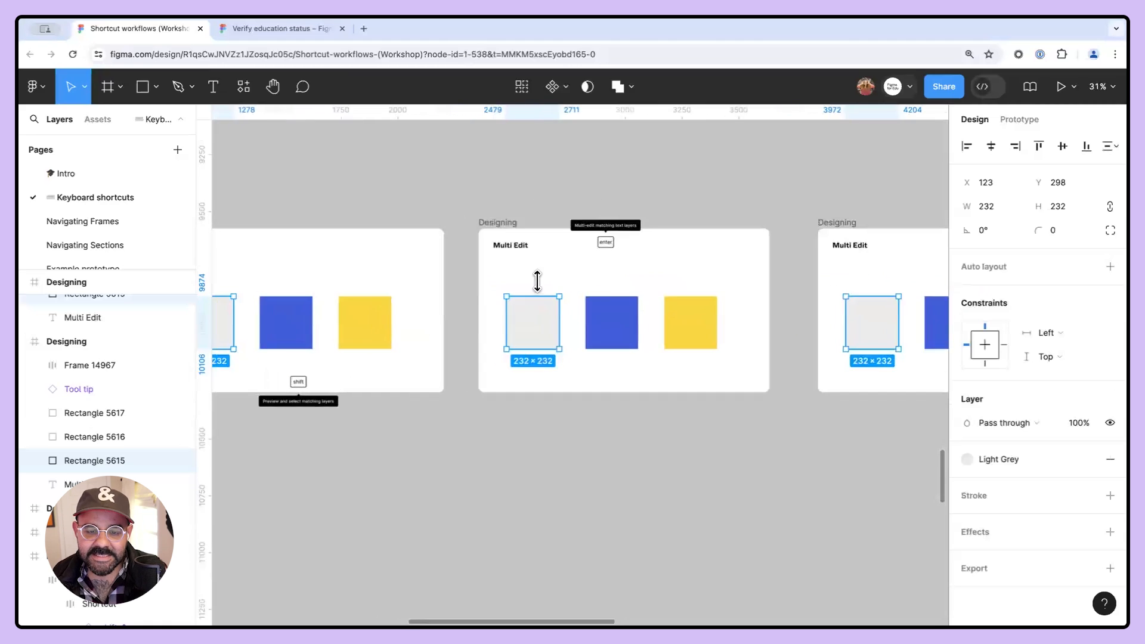
{"action": "scroll", "coordinate": [585, 235], "scroll_direction": "down", "scroll_amount": 3}
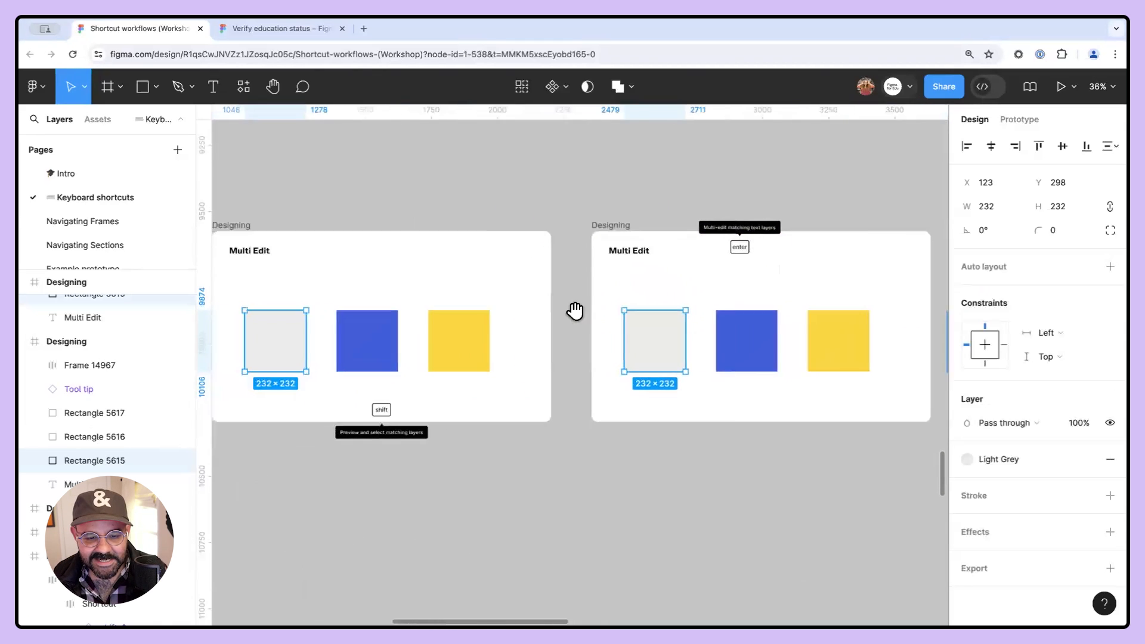
{"action": "scroll", "coordinate": [575, 309], "scroll_direction": "left", "scroll_amount": 1}
- Select the Multi Edit heading and select all matching text layers across the frames
{"action": "left_click", "coordinate": [275, 254]}
{"action": "left_click_drag", "start_coordinate": [354, 270], "coordinate": [393, 288]}
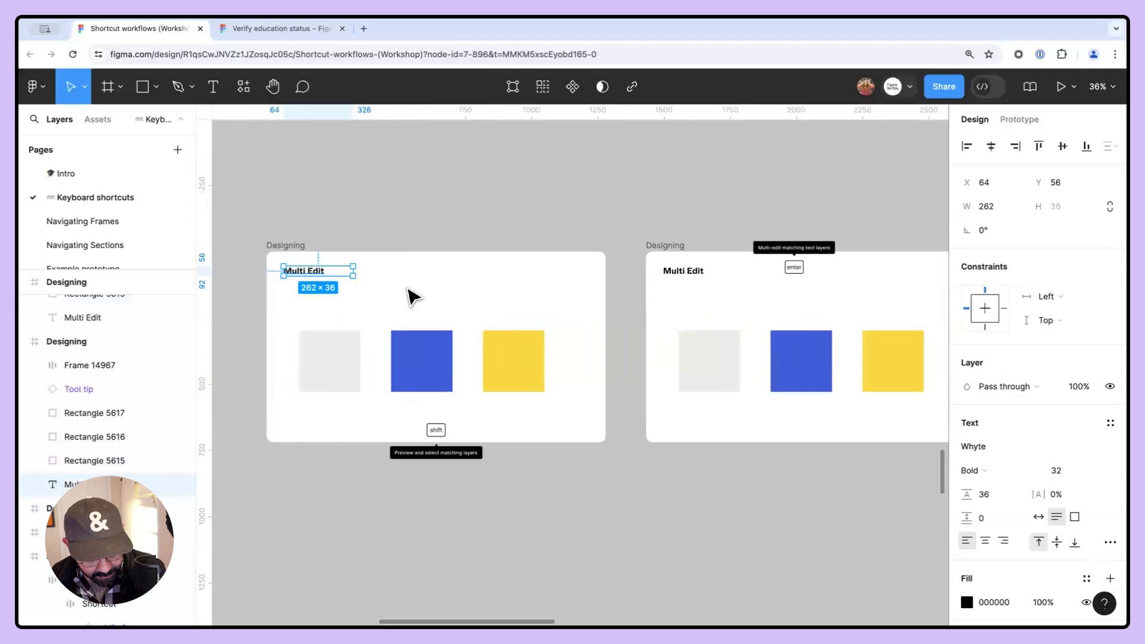
{"action": "key", "text": "alt+super+a"}
{"action": "left_click_drag", "start_coordinate": [892, 317], "coordinate": [588, 331]}
{"action": "left_click_drag", "start_coordinate": [505, 338], "coordinate": [756, 350]}
{"action": "scroll", "coordinate": [398, 342], "scroll_direction": "up", "scroll_amount": 3}
{"action": "left_click_drag", "start_coordinate": [411, 332], "coordinate": [633, 317]}
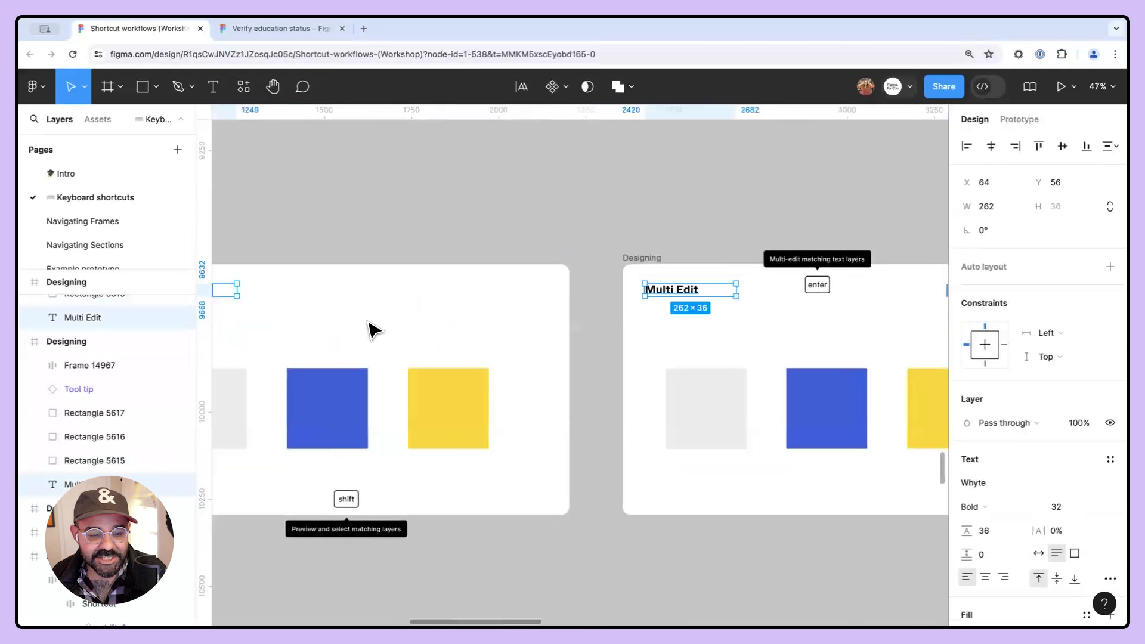
{"action": "scroll", "coordinate": [374, 327], "scroll_direction": "down", "scroll_amount": 2}
{"action": "left_click_drag", "start_coordinate": [374, 328], "coordinate": [477, 322]}
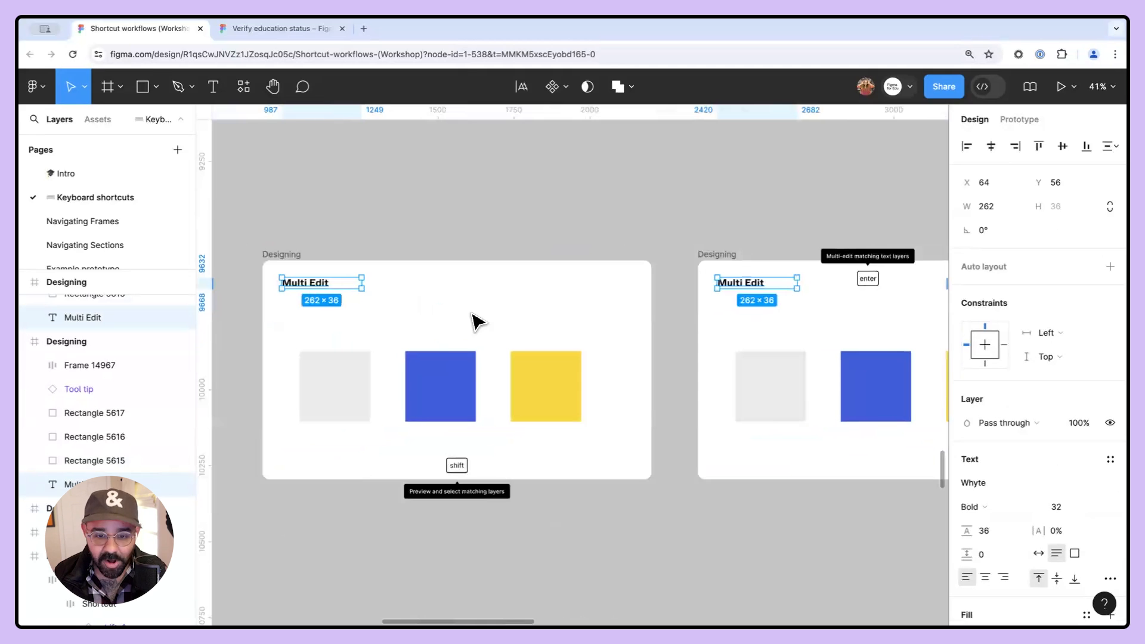
- Edit the matching headings at once, replacing their text with asdasdasd
{"action": "key", "text": "Return"}
{"action": "type", "text": "asdasdasd"}
- Retype all matching headings as Multi-edit is awesome!!! and deselect them
{"action": "scroll", "coordinate": [459, 321], "scroll_direction": "down", "scroll_amount": 5}
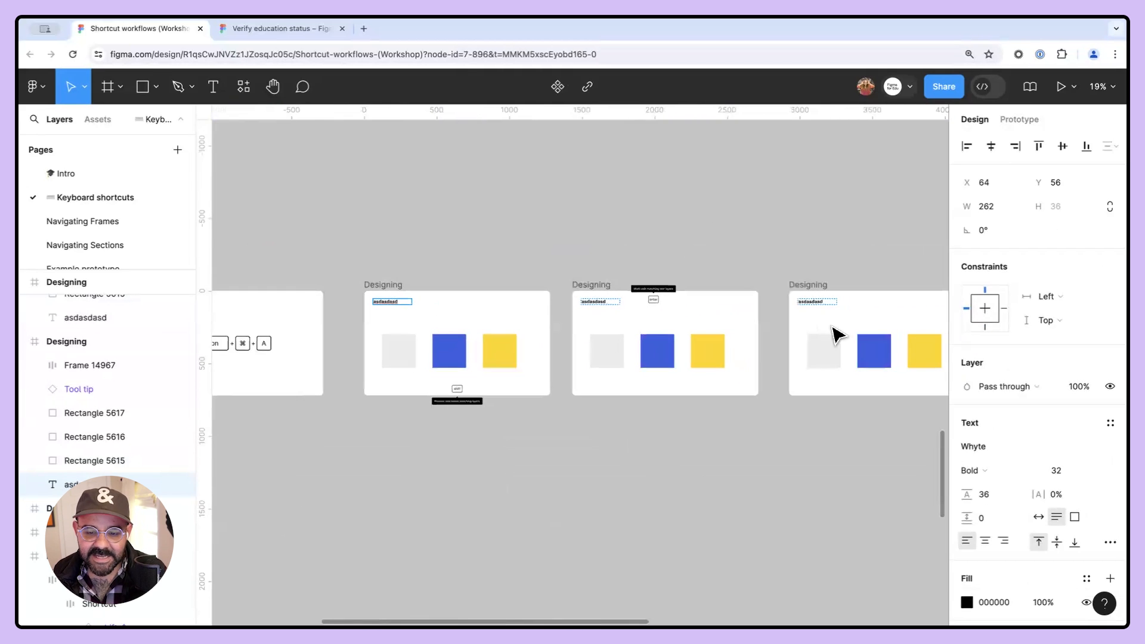
{"action": "scroll", "coordinate": [824, 322], "scroll_direction": "up", "scroll_amount": 5}
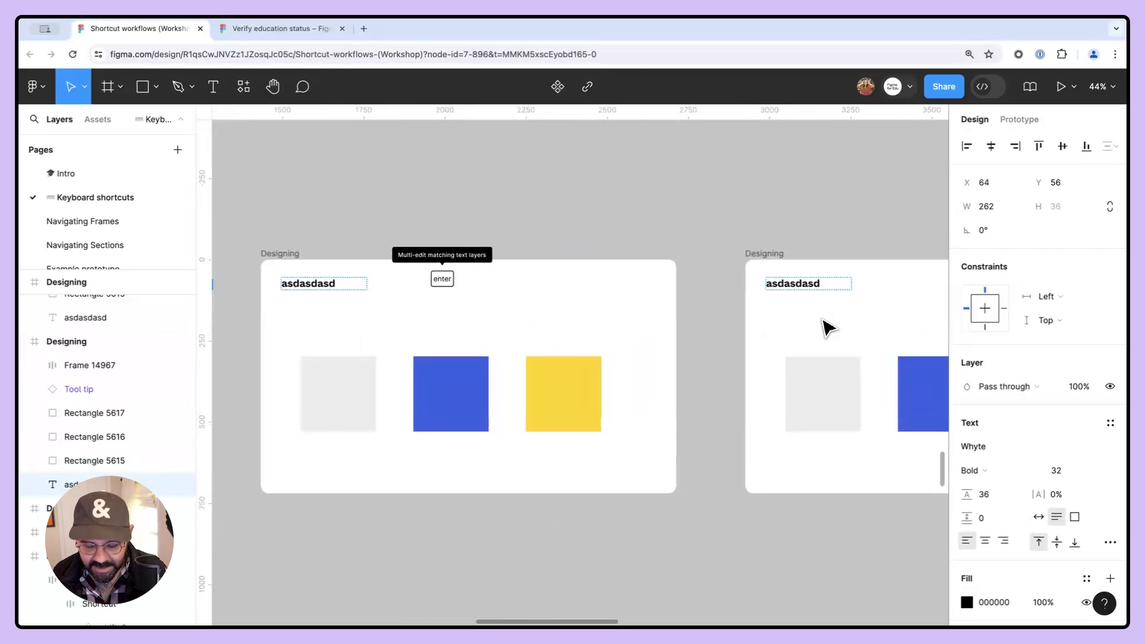
{"action": "scroll", "coordinate": [823, 326], "scroll_direction": "down", "scroll_amount": 5}
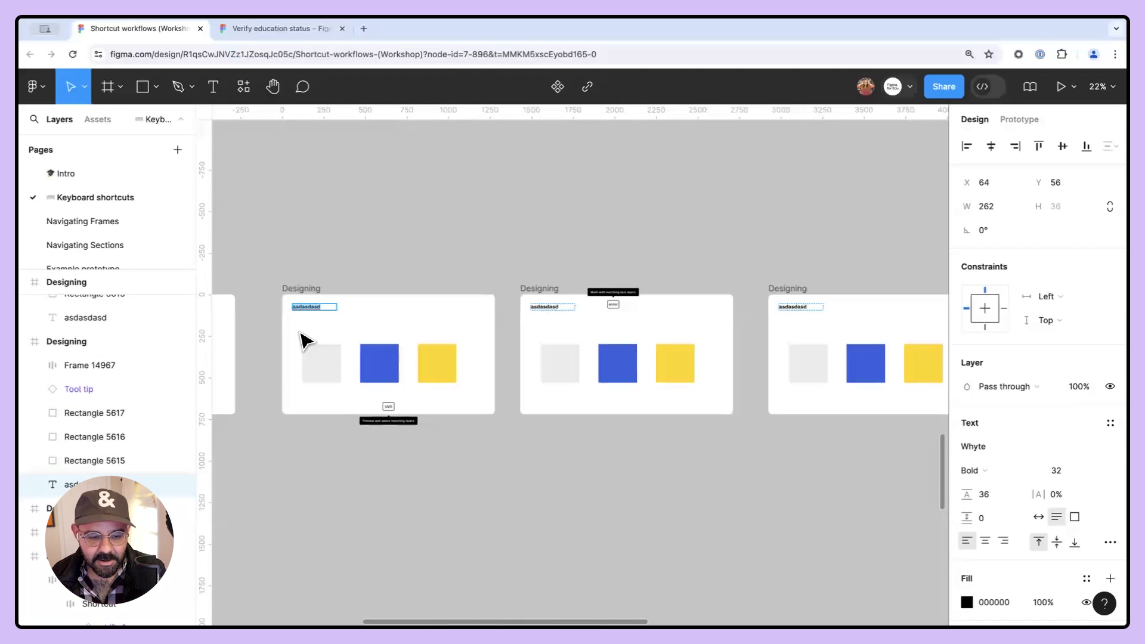
{"action": "type", "text": "Multi-"}
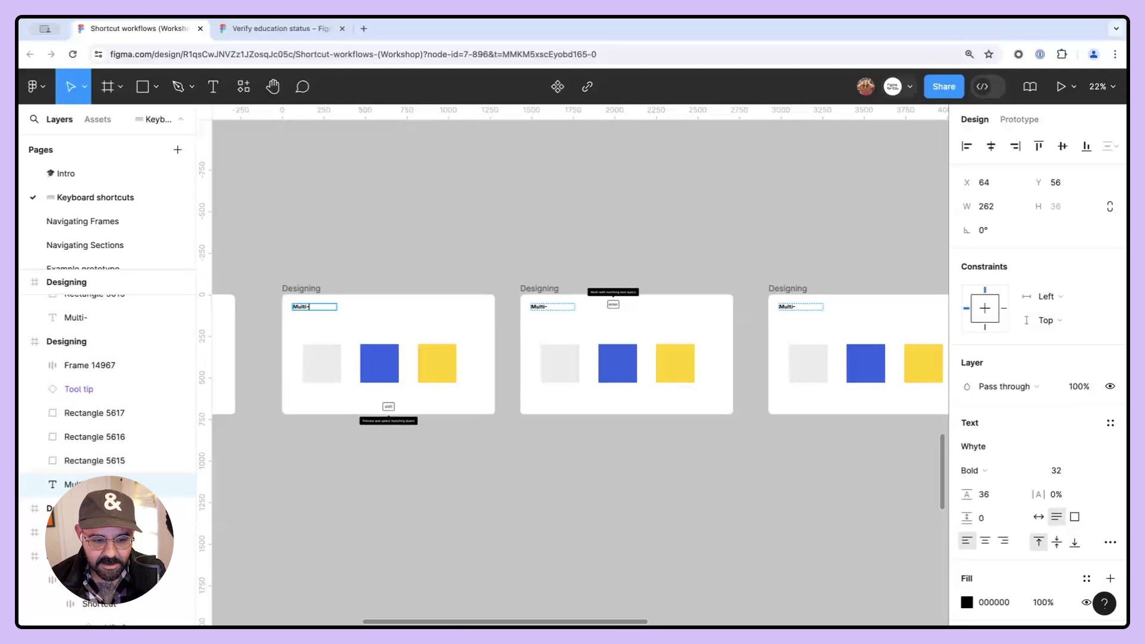
{"action": "type", "text": "edit is awesome!!!"}
{"action": "scroll", "coordinate": [429, 332], "scroll_direction": "down", "scroll_amount": 5}
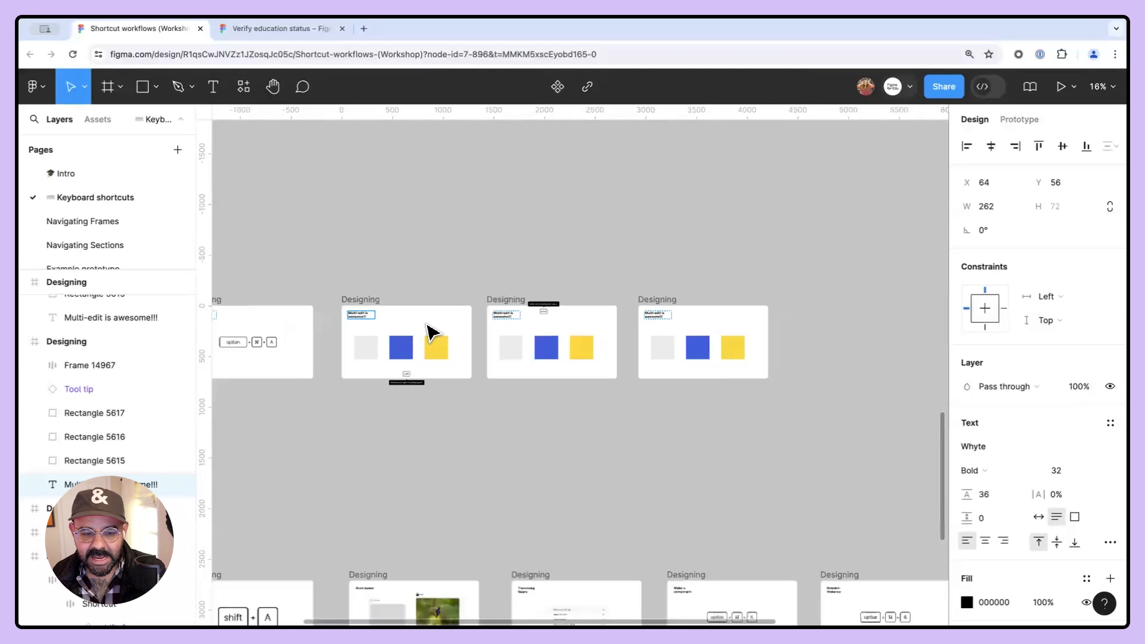
{"action": "scroll", "coordinate": [379, 328], "scroll_direction": "up", "scroll_amount": 8}
{"action": "scroll", "coordinate": [379, 334], "scroll_direction": "down", "scroll_amount": 6}
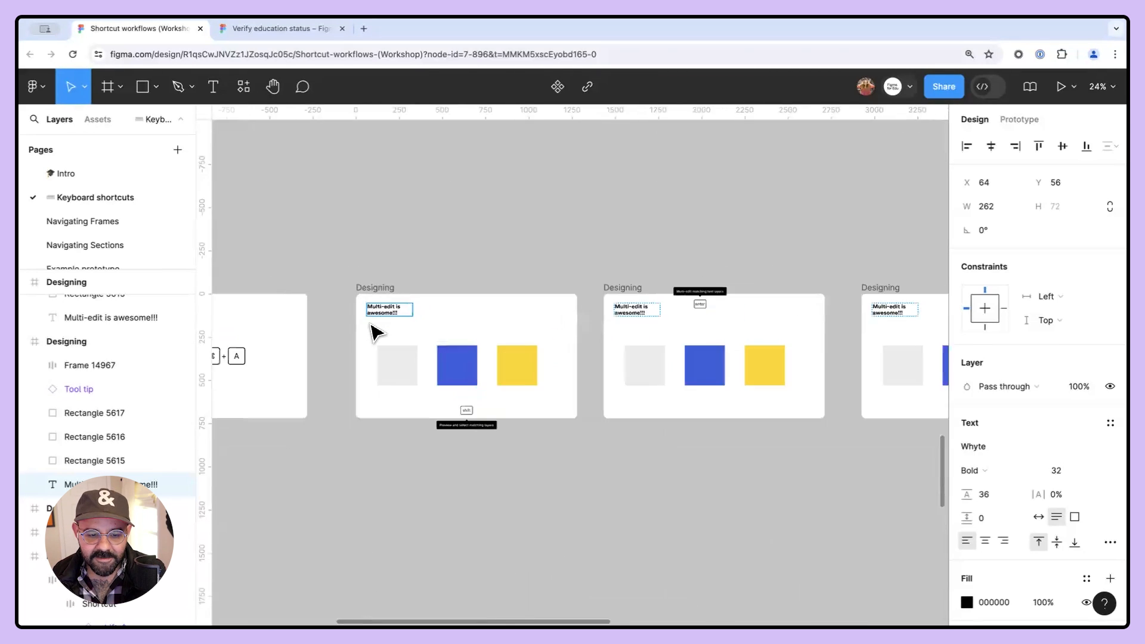
{"action": "scroll", "coordinate": [259, 320], "scroll_direction": "up", "scroll_amount": 5}
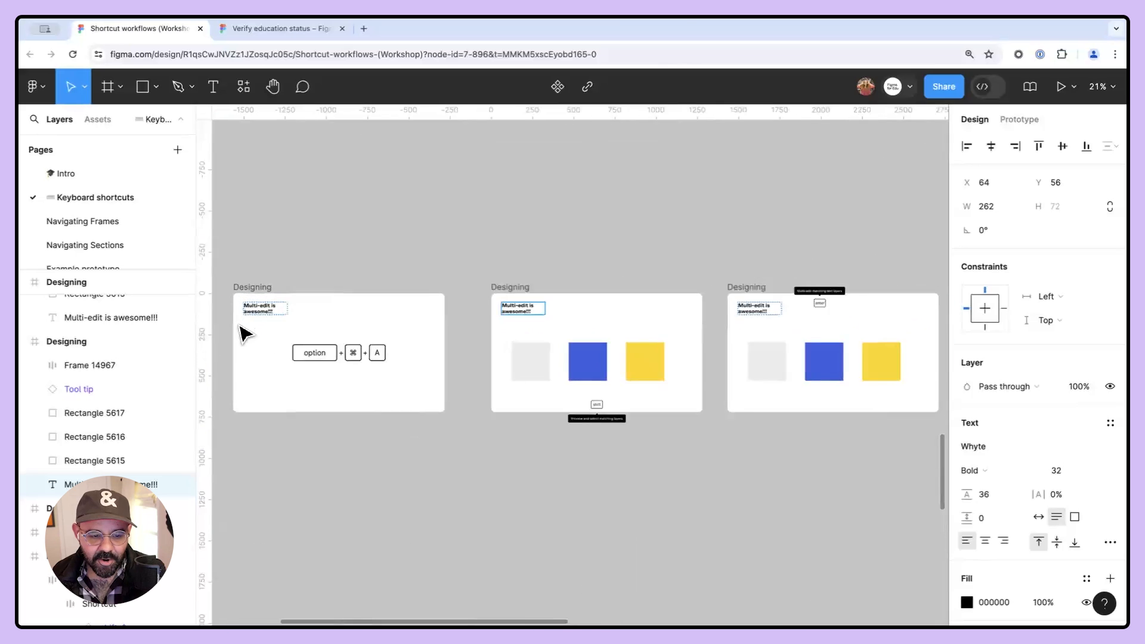
{"action": "left_click", "coordinate": [674, 266]}
- Examine the AL keyboard shortcuts frame listing auto layout shortcuts
{"action": "scroll", "coordinate": [673, 265], "scroll_direction": "down", "scroll_amount": 3}
{"action": "left_click_drag", "start_coordinate": [737, 241], "coordinate": [745, 107]}
{"action": "left_click_drag", "start_coordinate": [690, 312], "coordinate": [537, 366]}
{"action": "scroll", "coordinate": [592, 276], "scroll_direction": "up", "scroll_amount": 5}
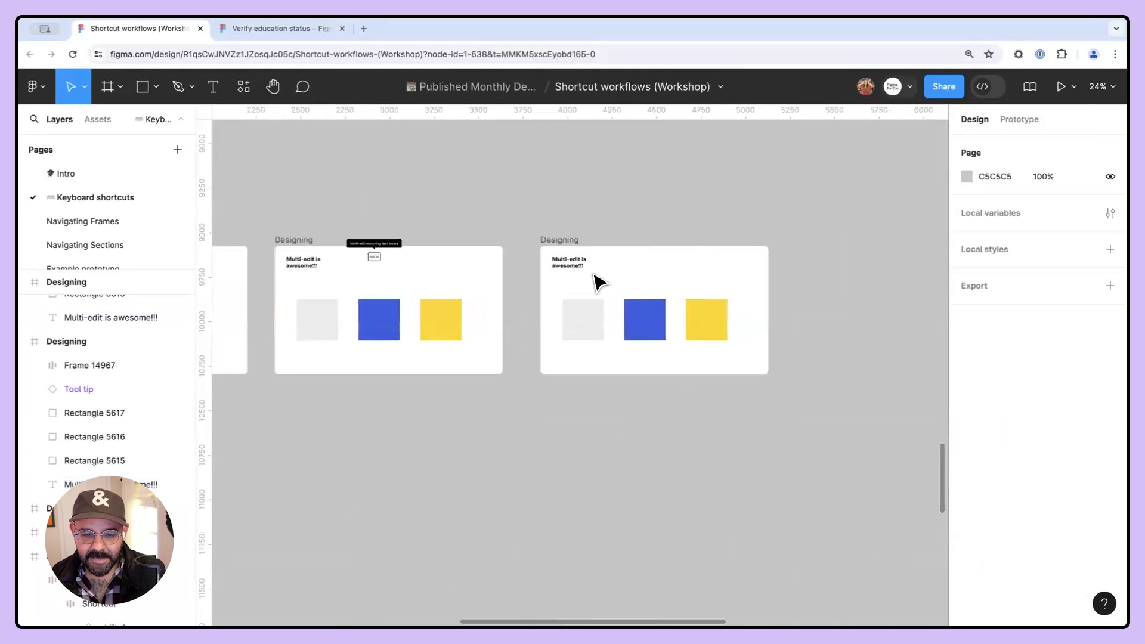
{"action": "scroll", "coordinate": [592, 276], "scroll_direction": "down", "scroll_amount": 5}
{"action": "left_click_drag", "start_coordinate": [460, 391], "coordinate": [604, 357]}
{"action": "left_click_drag", "start_coordinate": [419, 441], "coordinate": [536, 324]}
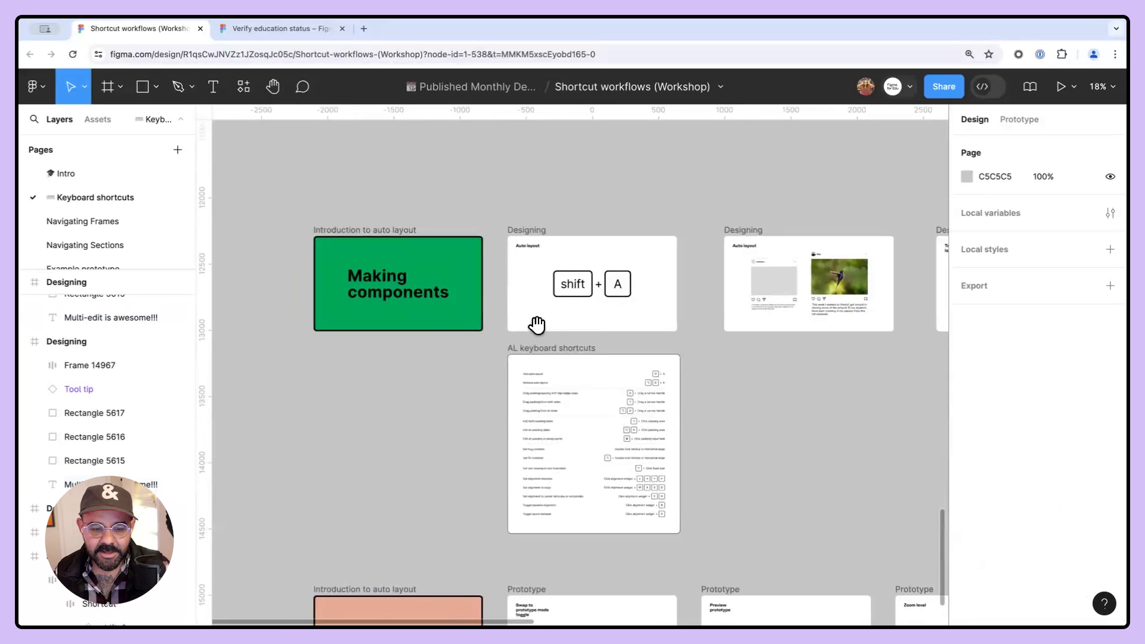
{"action": "scroll", "coordinate": [528, 331], "scroll_direction": "up", "scroll_amount": 4}
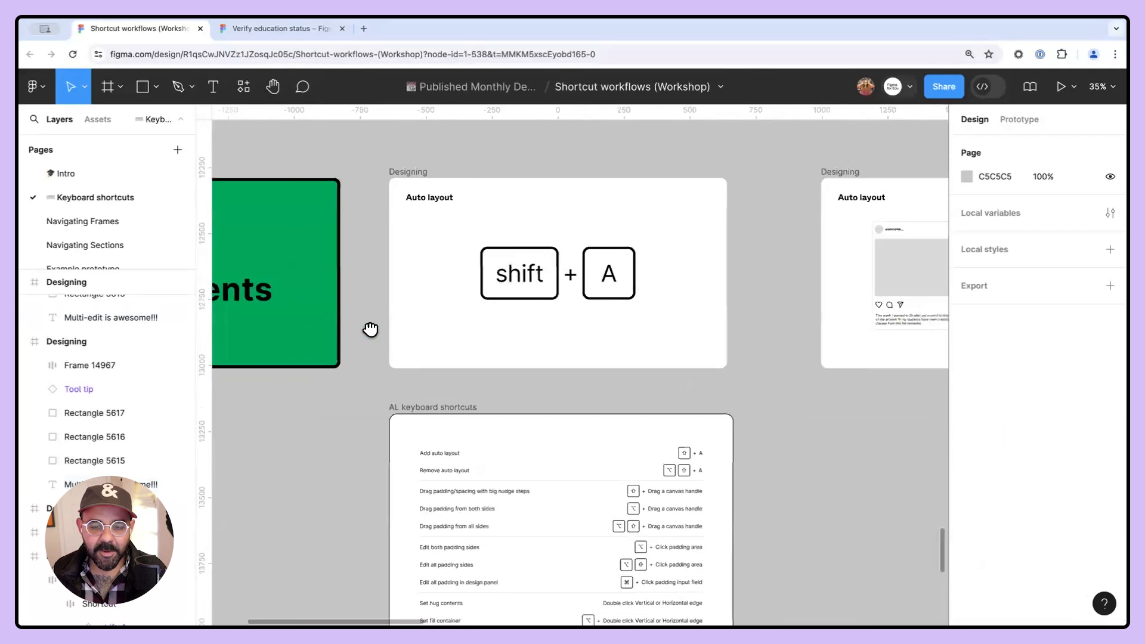
{"action": "left_click_drag", "start_coordinate": [364, 322], "coordinate": [268, 259]}
{"action": "scroll", "coordinate": [581, 314], "scroll_direction": "down", "scroll_amount": 5}
{"action": "scroll", "coordinate": [581, 314], "scroll_direction": "left", "scroll_amount": 4}
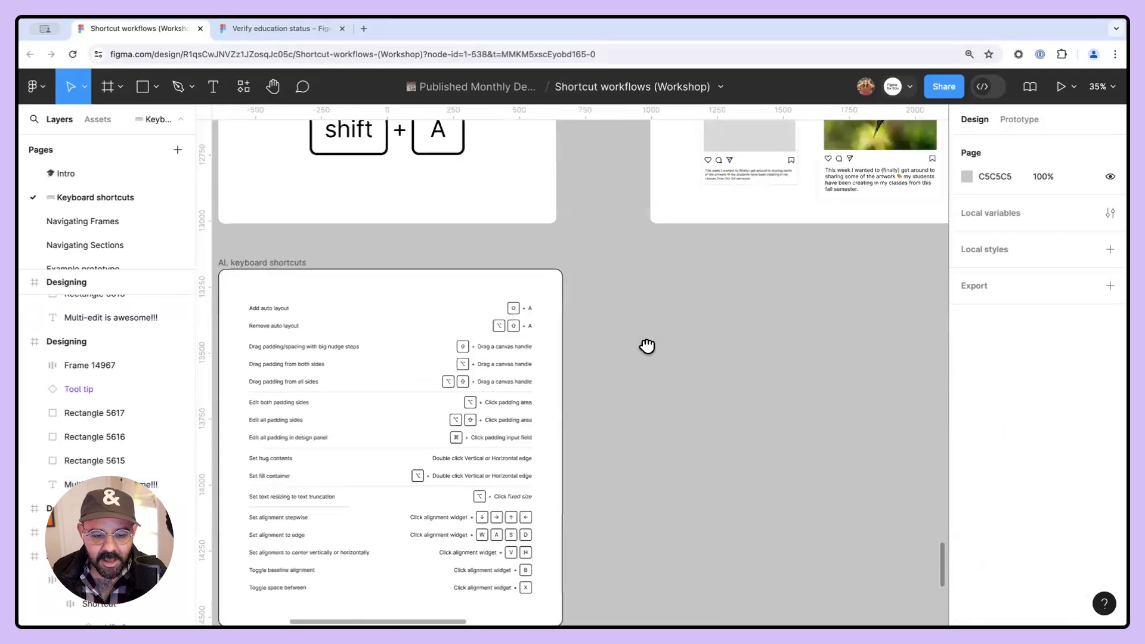
{"action": "scroll", "coordinate": [388, 263], "scroll_direction": "up", "scroll_amount": 2}
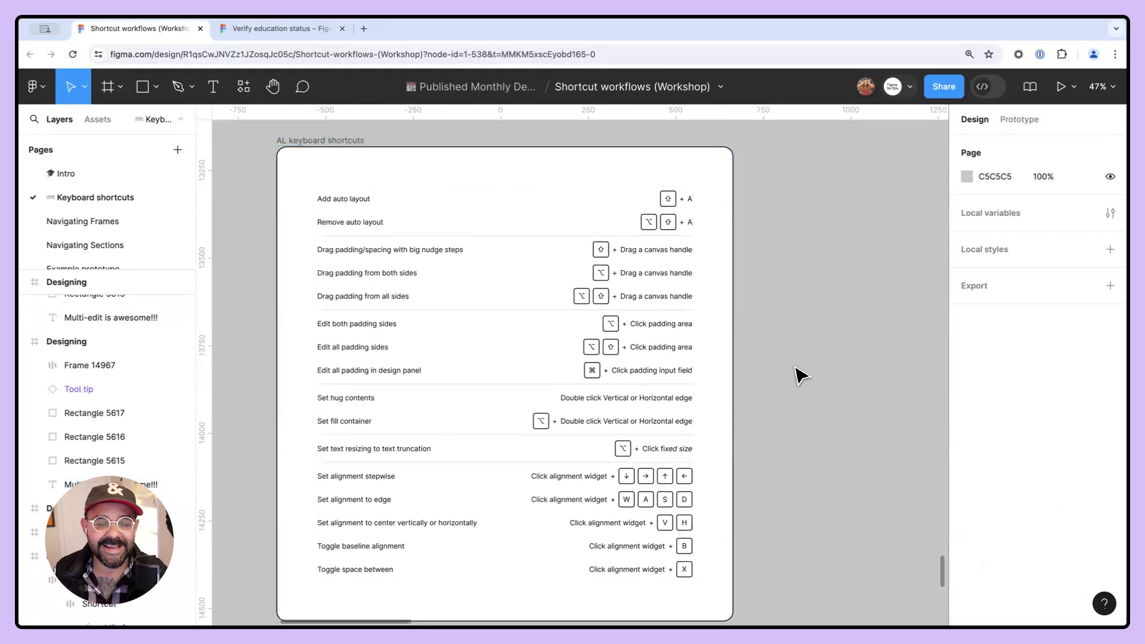
{"action": "scroll", "coordinate": [798, 373], "scroll_direction": "down", "scroll_amount": 5}
{"action": "left_click_drag", "start_coordinate": [794, 365], "coordinate": [477, 419]}
{"action": "scroll", "coordinate": [590, 368], "scroll_direction": "up", "scroll_amount": 5}
{"action": "left_click_drag", "start_coordinate": [589, 366], "coordinate": [484, 226]}
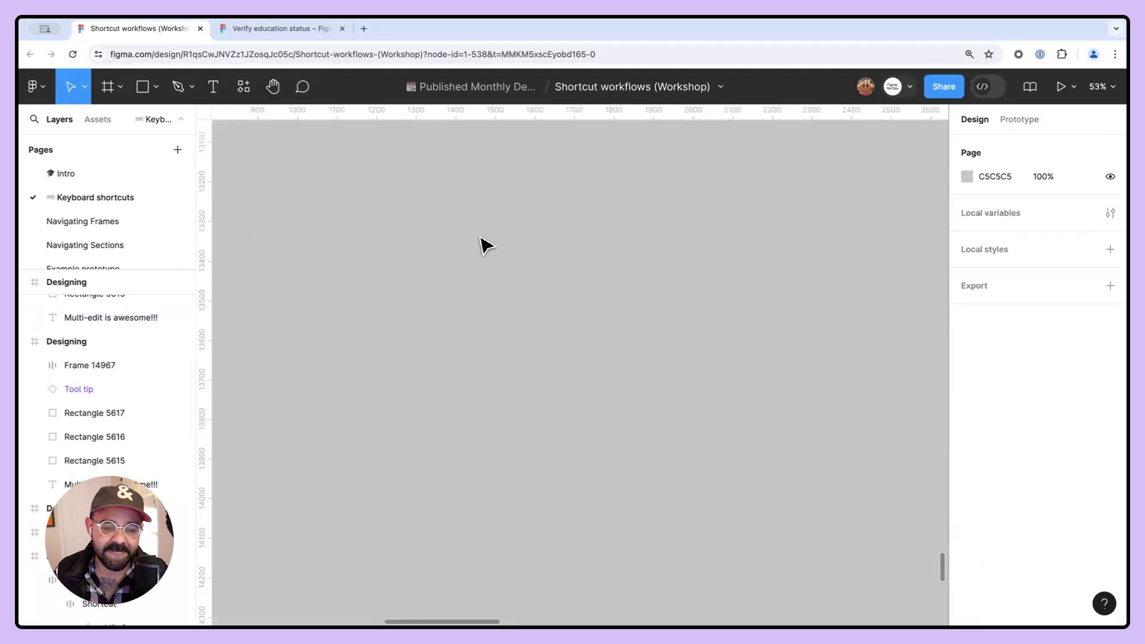
- Draw a rectangle about 192 × 175 on the empty canvas
{"action": "key", "text": "r"}
{"action": "left_click_drag", "start_coordinate": [440, 312], "coordinate": [364, 242]}
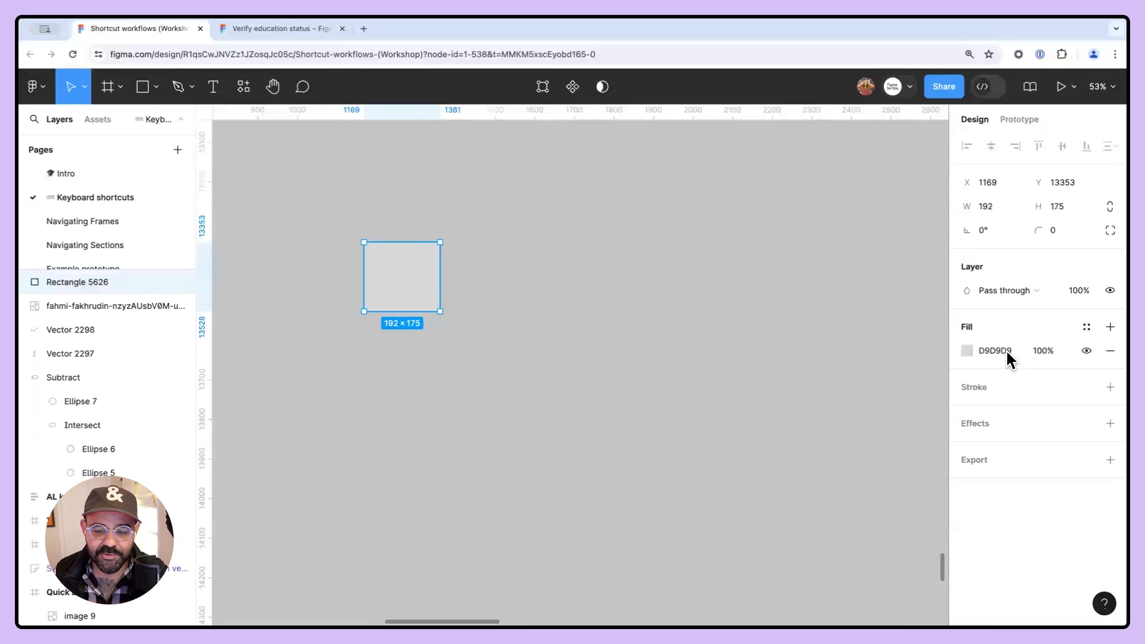
- Change the rectangle's fill to red FE3535
{"action": "left_click", "coordinate": [966, 350]}
{"action": "left_click_drag", "start_coordinate": [887, 305], "coordinate": [911, 244]}
{"action": "left_click", "coordinate": [549, 287]}
{"action": "left_click", "coordinate": [417, 283]}
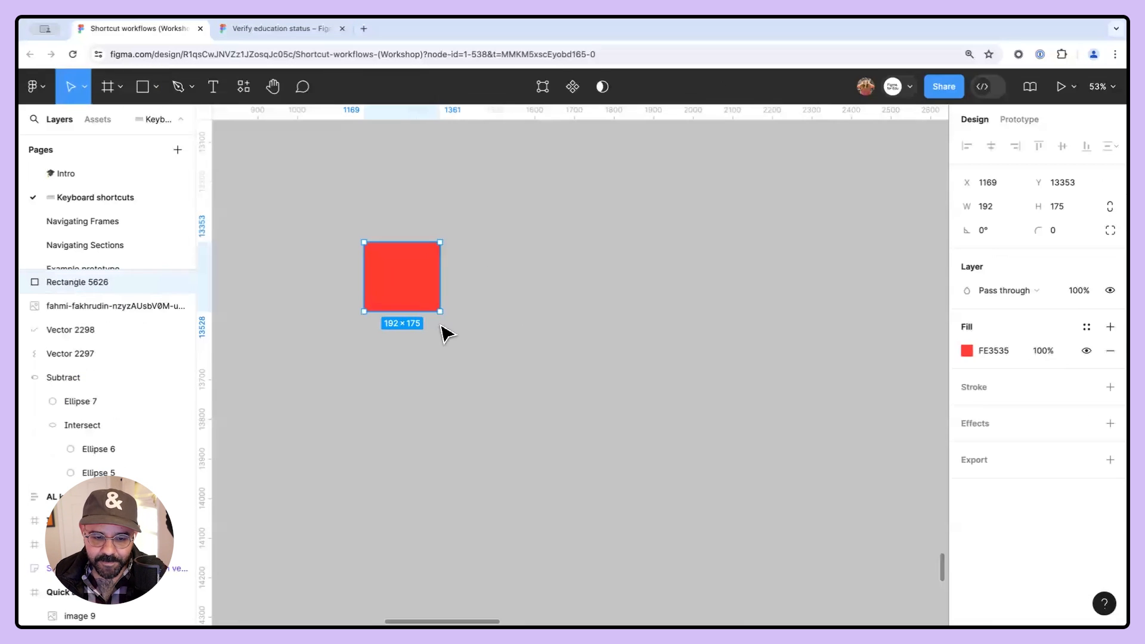
- Duplicate the red rectangle to form a horizontal row of three
{"action": "left_click_drag", "start_coordinate": [442, 318], "coordinate": [602, 380]}
{"action": "left_click_drag", "start_coordinate": [535, 348], "coordinate": [883, 272]}
{"action": "scroll", "coordinate": [762, 348], "scroll_direction": "down", "scroll_amount": 3}
{"action": "left_click", "coordinate": [825, 399]}
{"action": "left_click_drag", "start_coordinate": [825, 401], "coordinate": [774, 423]}
- Select all three rectangles, wrap them in an auto layout frame, and expand it in the layers list
{"action": "left_click_drag", "start_coordinate": [370, 441], "coordinate": [829, 264]}
{"action": "key", "text": "shift+a"}
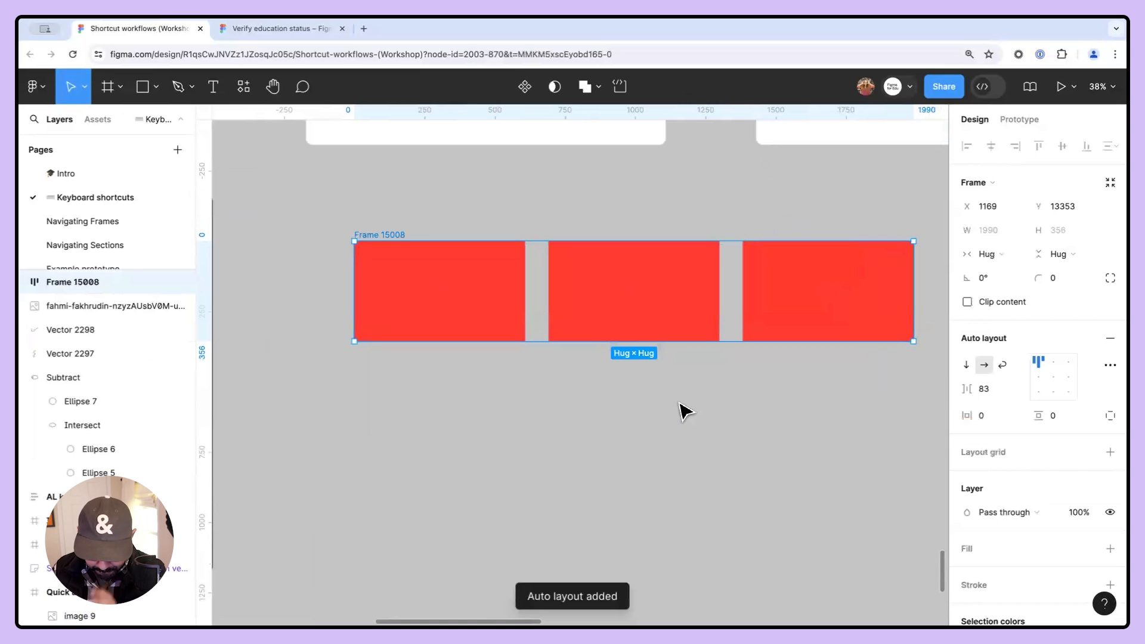
{"action": "left_click", "coordinate": [21, 281]}
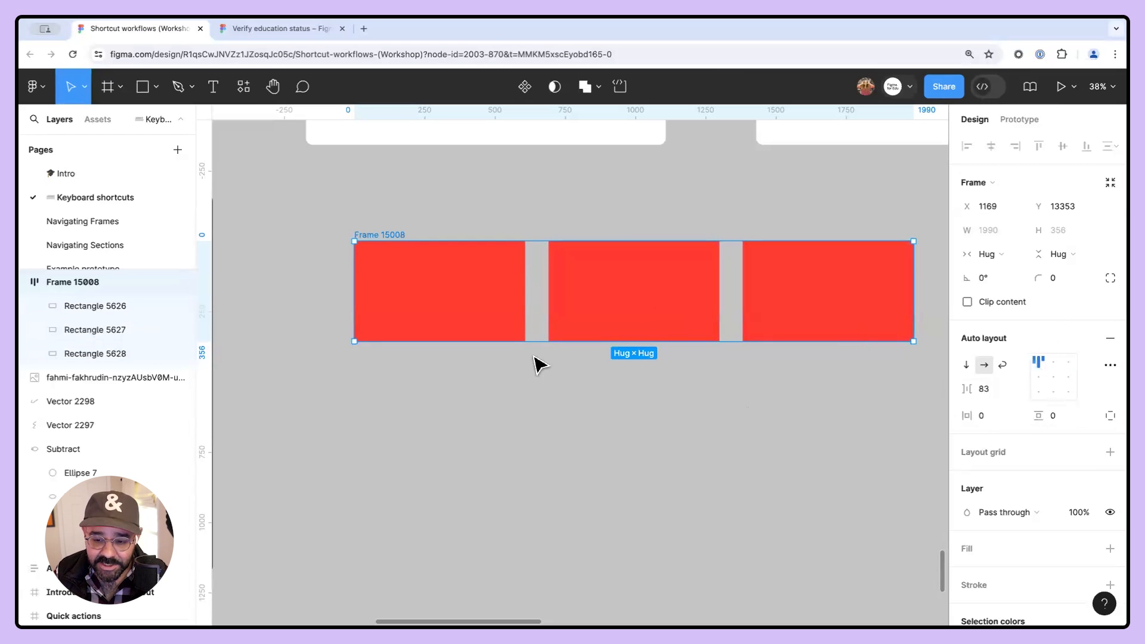
- Set the auto layout gap to 88, horizontal padding to 58 and vertical padding to 83
{"action": "left_click_drag", "start_coordinate": [968, 390], "coordinate": [1003, 418]}
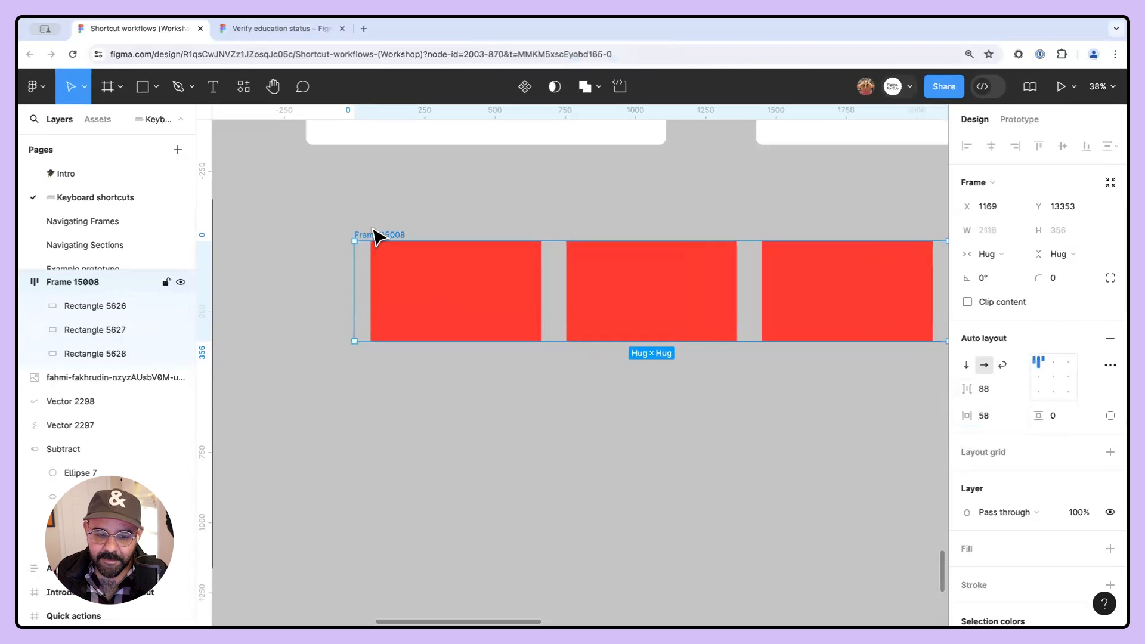
{"action": "left_click_drag", "start_coordinate": [382, 240], "coordinate": [309, 258]}
{"action": "left_click_drag", "start_coordinate": [1038, 415], "coordinate": [1124, 427]}
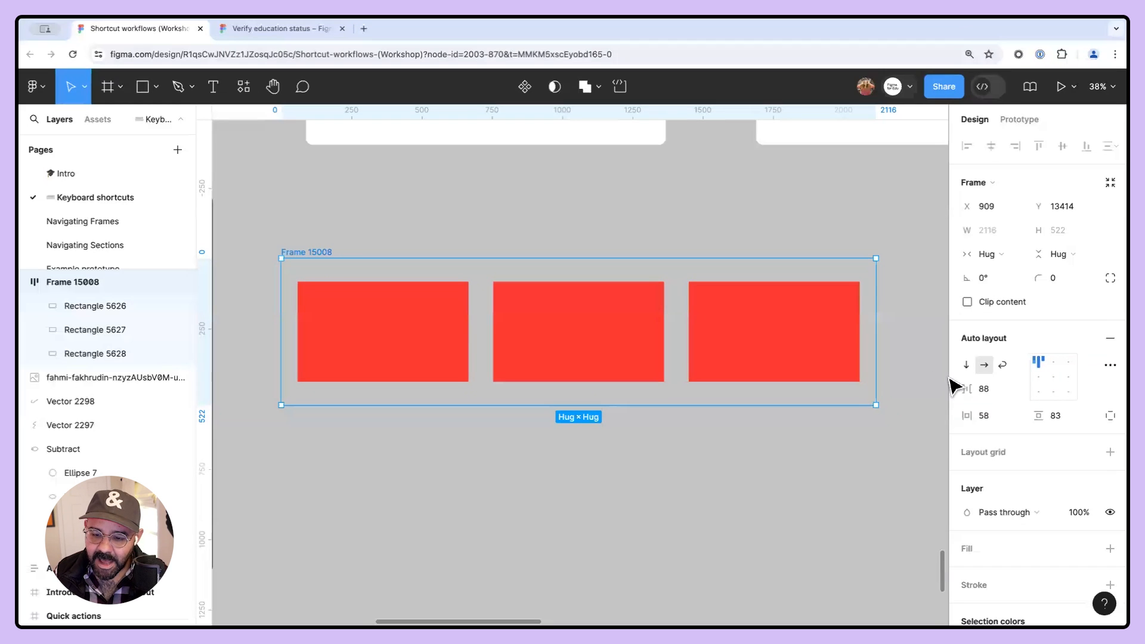
- Switch the auto layout direction to vertical and back to horizontal
{"action": "left_click", "coordinate": [965, 365]}
{"action": "scroll", "coordinate": [369, 387], "scroll_direction": "down", "scroll_amount": 5}
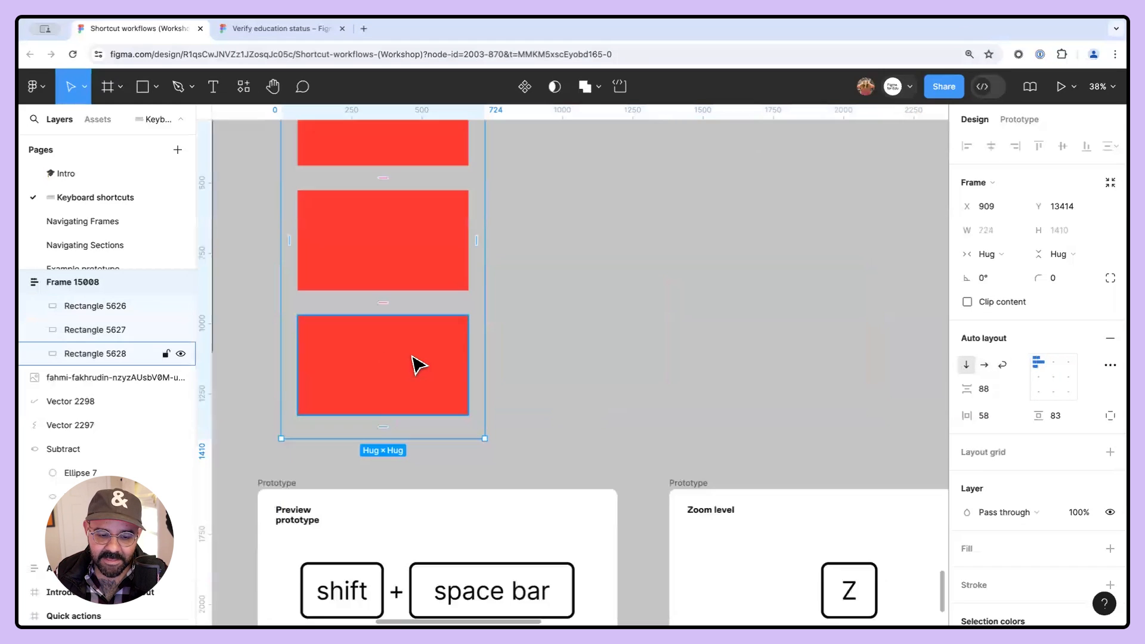
{"action": "scroll", "coordinate": [425, 281], "scroll_direction": "up", "scroll_amount": 6}
{"action": "left_click", "coordinate": [983, 365]}
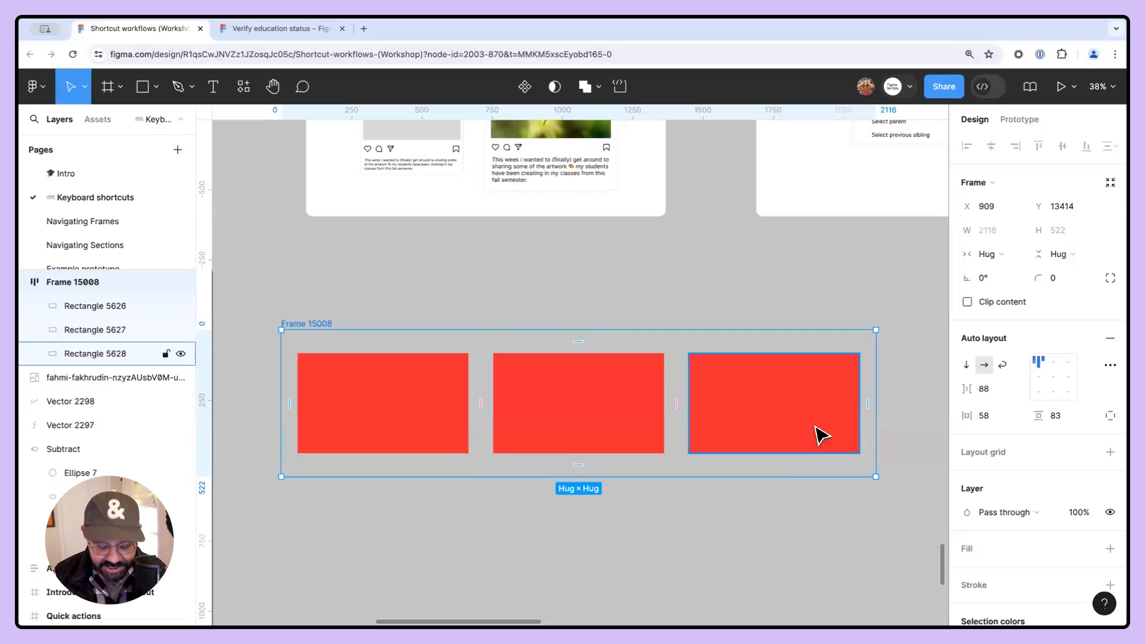
- Remove the auto layout frame and drag the three rectangles out of alignment
{"action": "key", "text": "ctrl+shift+g"}
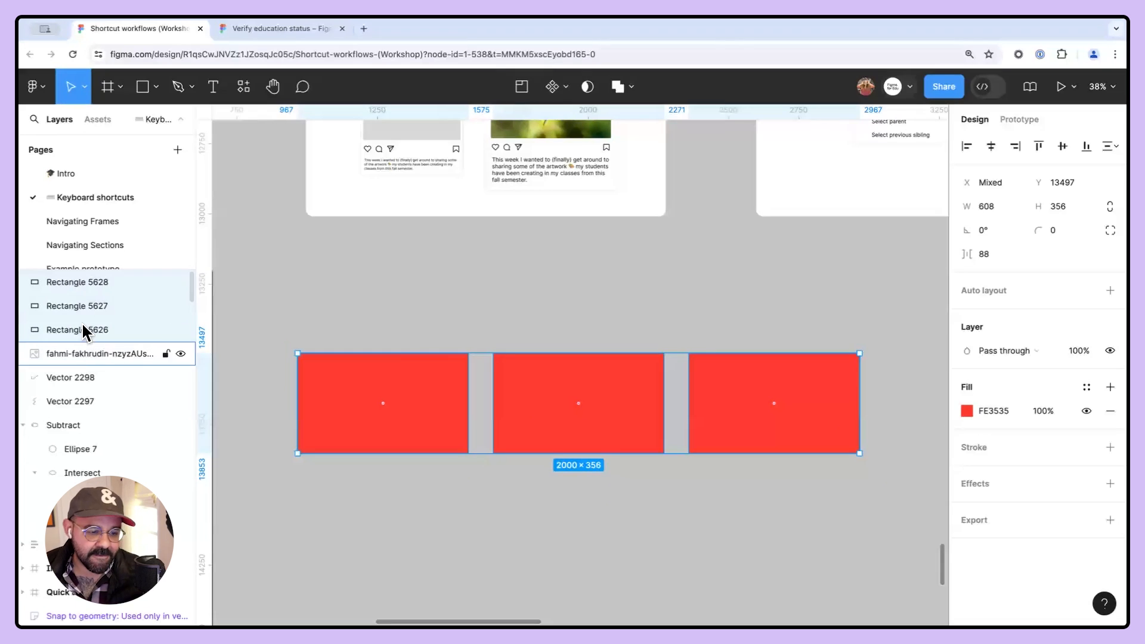
{"action": "left_click", "coordinate": [269, 357]}
{"action": "left_click_drag", "start_coordinate": [420, 394], "coordinate": [438, 343]}
{"action": "left_click_drag", "start_coordinate": [569, 397], "coordinate": [582, 356]}
{"action": "left_click_drag", "start_coordinate": [763, 375], "coordinate": [772, 316]}
- Select the scattered rectangles, reapply auto layout, and reduce the gap to 38
{"action": "left_click_drag", "start_coordinate": [346, 494], "coordinate": [861, 303]}
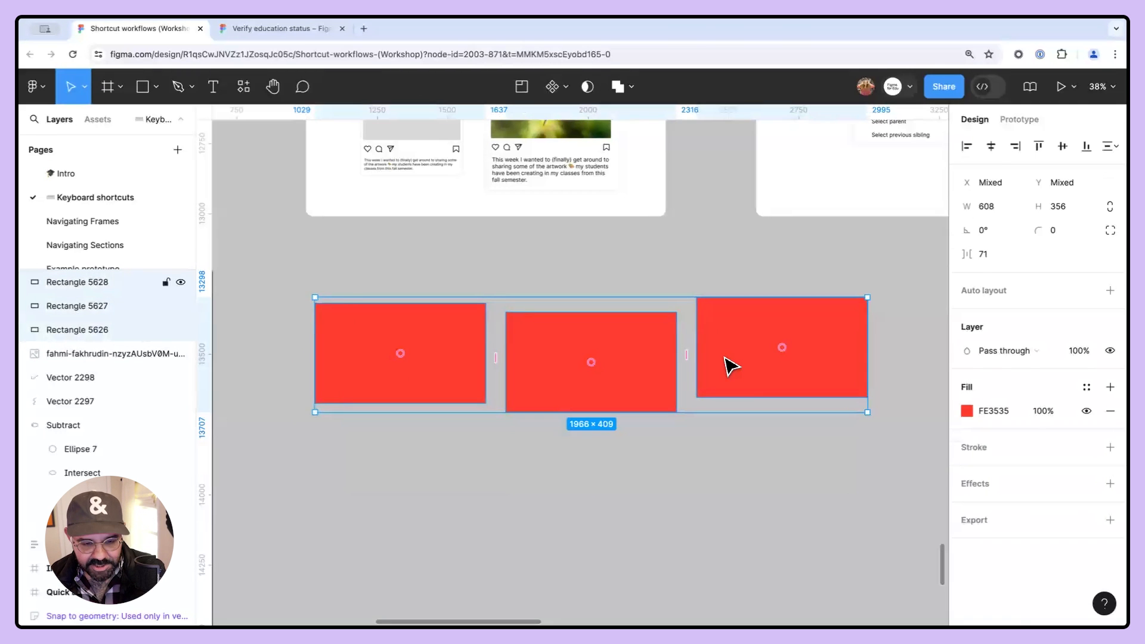
{"action": "key", "text": "shift+a"}
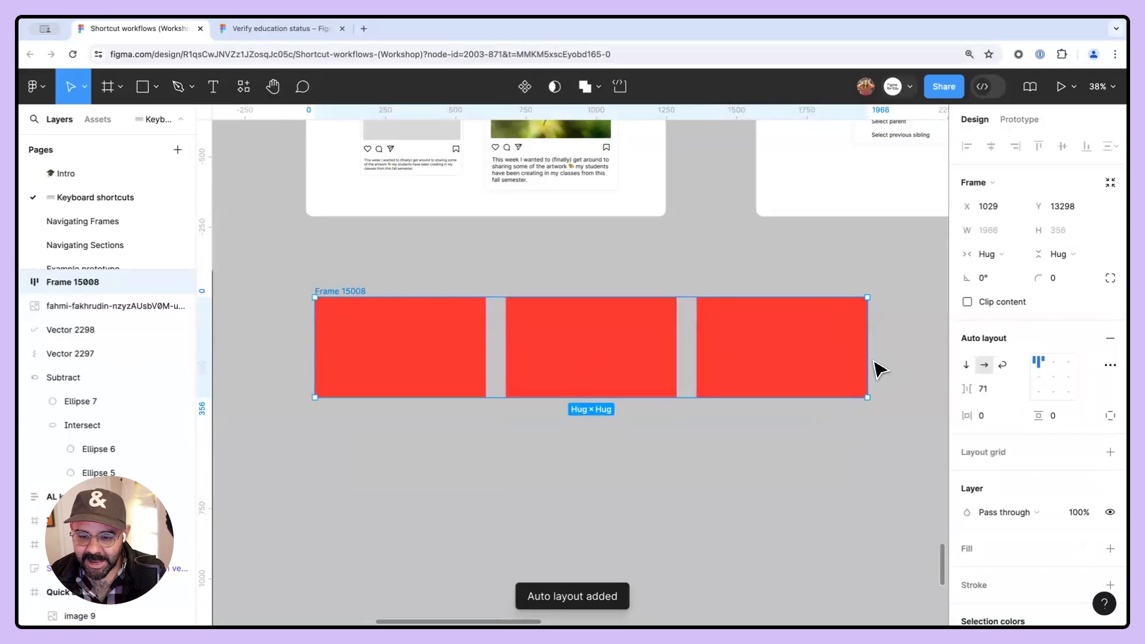
{"action": "left_click_drag", "start_coordinate": [965, 389], "coordinate": [918, 394]}
- Resize the middle rectangle's width to about 534 inside the auto layout row
{"action": "left_click", "coordinate": [632, 370]}
{"action": "left_click_drag", "start_coordinate": [667, 362], "coordinate": [738, 363]}
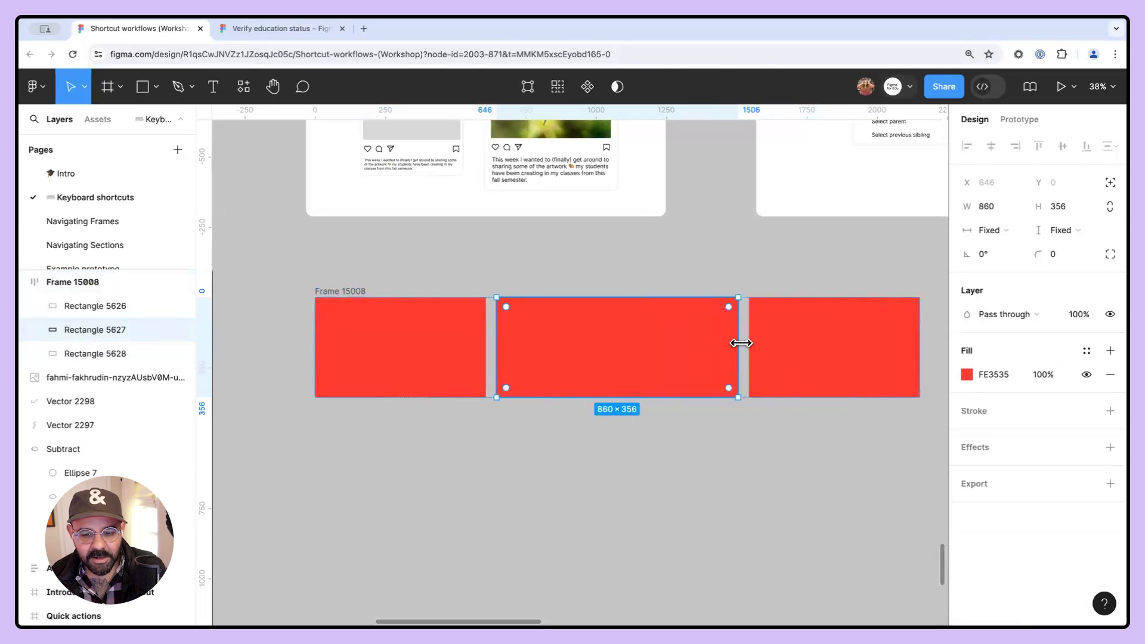
{"action": "left_click_drag", "start_coordinate": [740, 343], "coordinate": [648, 358]}
- Resize the hummingbird social post card to about 558 × 627 to show its content reflowing
{"action": "scroll", "coordinate": [475, 320], "scroll_direction": "up", "scroll_amount": 5}
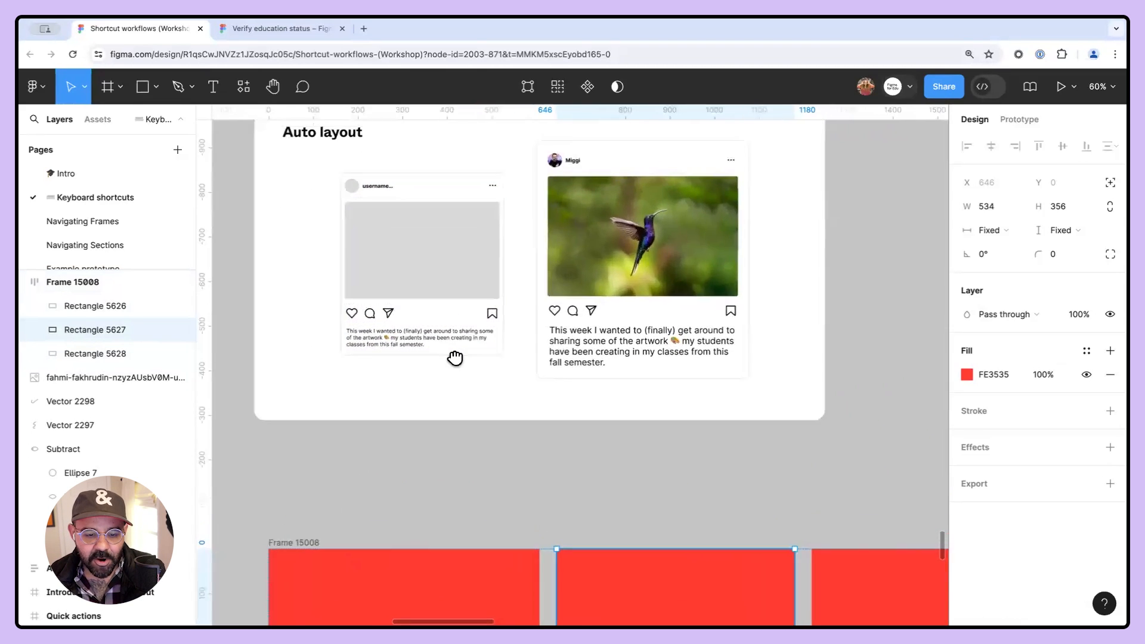
{"action": "left_click_drag", "start_coordinate": [455, 358], "coordinate": [479, 400]}
{"action": "left_click", "coordinate": [447, 323]}
{"action": "left_click", "coordinate": [587, 323]}
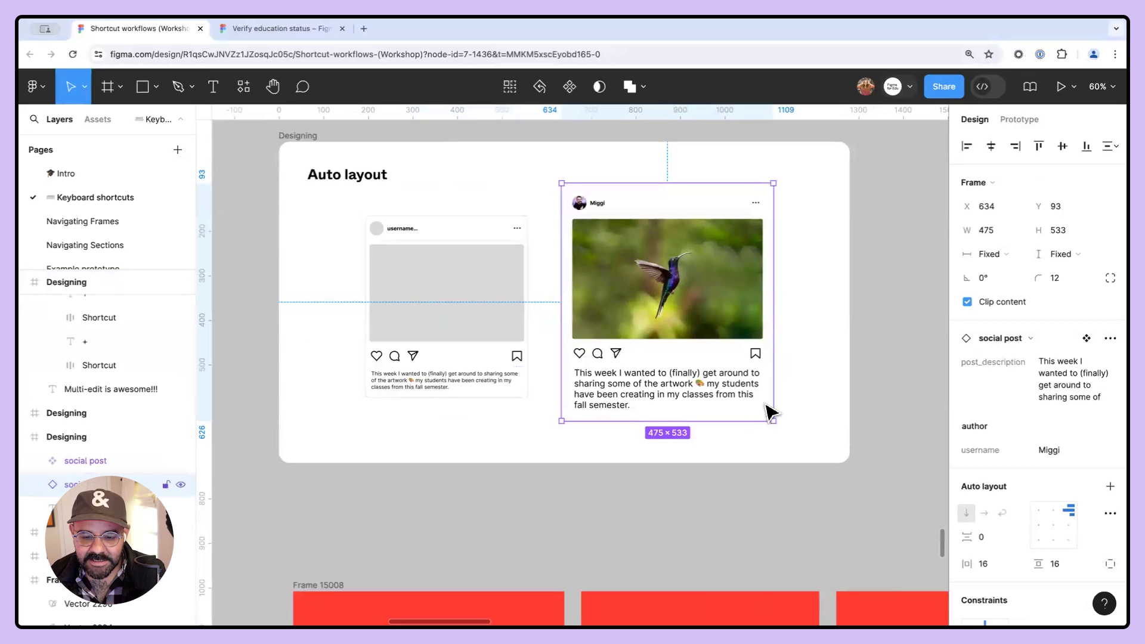
{"action": "left_click_drag", "start_coordinate": [769, 394], "coordinate": [716, 462]}
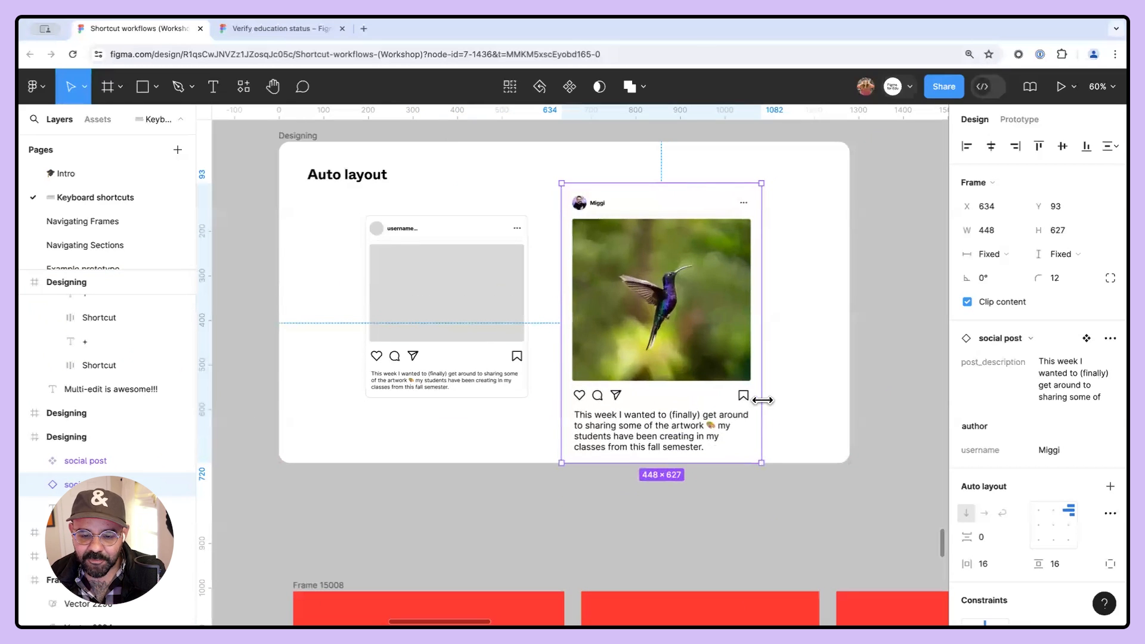
{"action": "mouse_move", "coordinate": [804, 403]}
{"action": "left_mouse_down"}
{"action": "mouse_move", "coordinate": [813, 401]}
{"action": "mouse_move", "coordinate": [715, 401]}
{"action": "mouse_move", "coordinate": [794, 415]}
{"action": "mouse_move", "coordinate": [728, 413]}
{"action": "mouse_move", "coordinate": [810, 416]}
{"action": "left_mouse_up"}
{"action": "left_click_drag", "start_coordinate": [724, 385], "coordinate": [712, 361]}
{"action": "left_click_drag", "start_coordinate": [735, 463], "coordinate": [626, 351]}
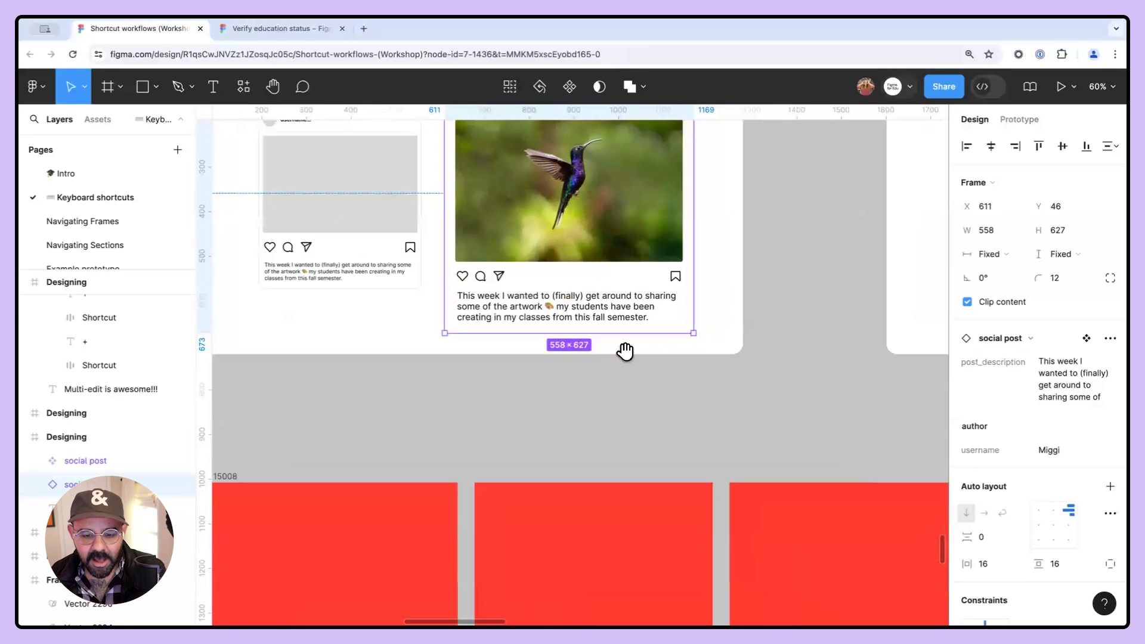
- Select the red rectangle frame and remove its auto layout
{"action": "scroll", "coordinate": [633, 362], "scroll_direction": "down", "scroll_amount": 5}
{"action": "left_click_drag", "start_coordinate": [624, 411], "coordinate": [610, 396]}
{"action": "left_click", "coordinate": [421, 404]}
{"action": "scroll", "coordinate": [422, 405], "scroll_direction": "up", "scroll_amount": 3}
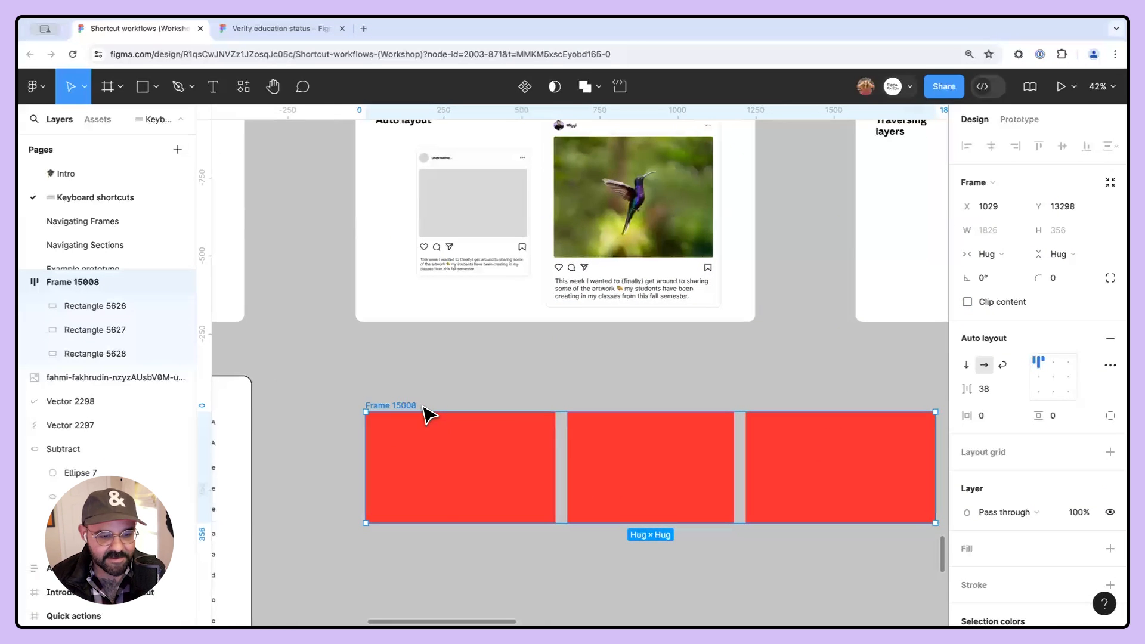
{"action": "key", "text": "super+shift+g"}
- Examine the Traversing layers frame listing the layer selection shortcuts
{"action": "scroll", "coordinate": [429, 401], "scroll_direction": "down", "scroll_amount": 3}
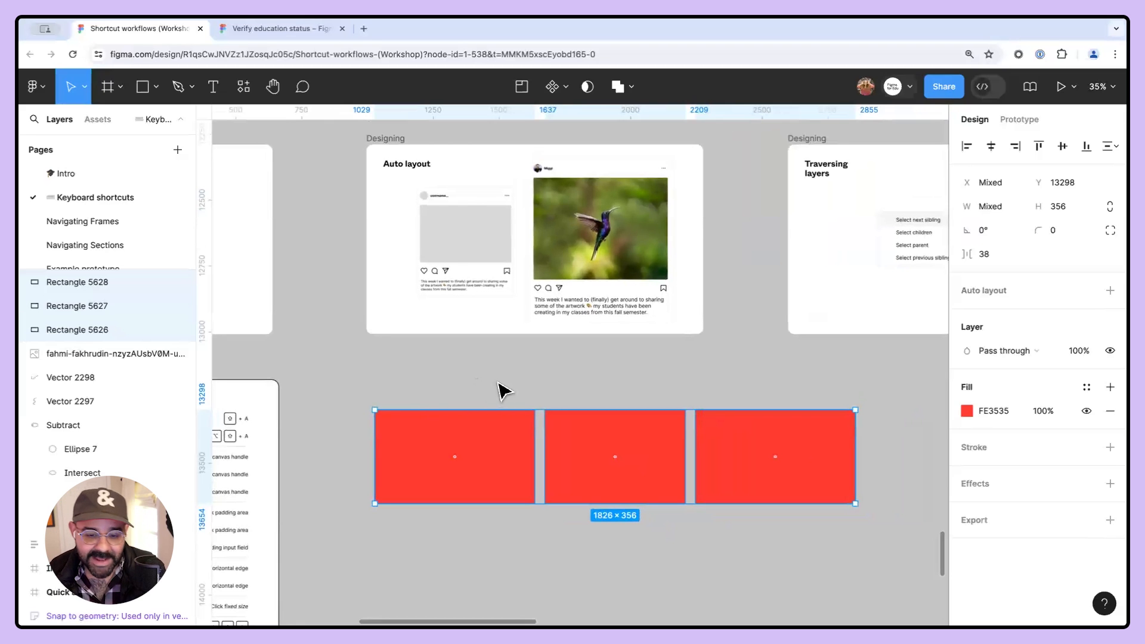
{"action": "left_click_drag", "start_coordinate": [762, 356], "coordinate": [628, 377]}
{"action": "left_click_drag", "start_coordinate": [856, 351], "coordinate": [552, 388]}
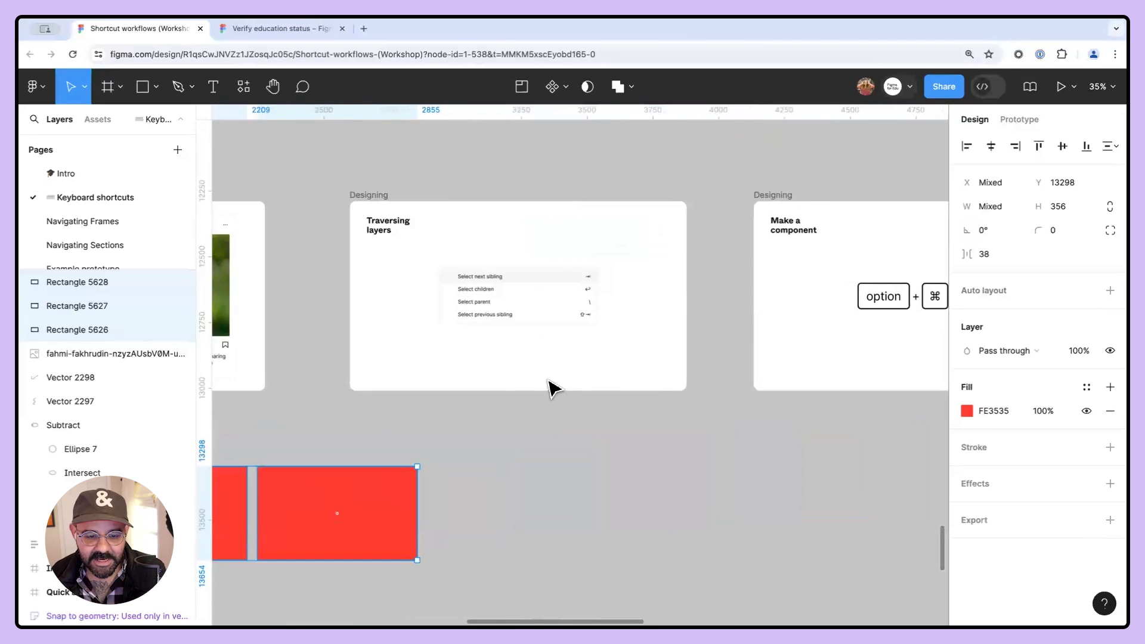
{"action": "scroll", "coordinate": [504, 334], "scroll_direction": "up", "scroll_amount": 5}
{"action": "left_click_drag", "start_coordinate": [493, 345], "coordinate": [575, 431]}
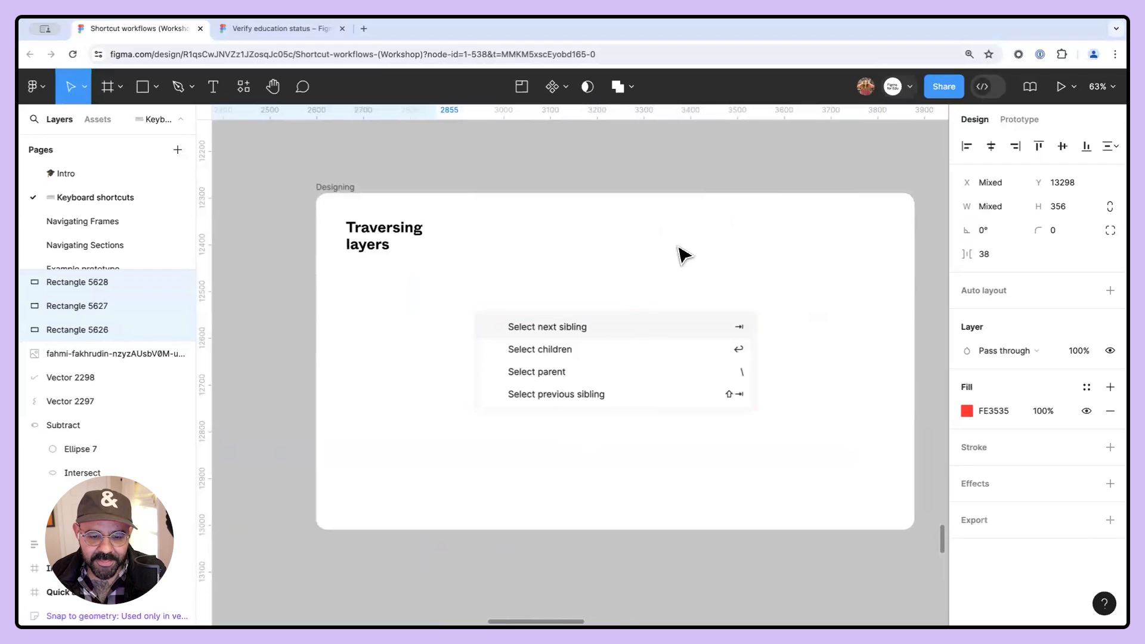
{"action": "left_click_drag", "start_coordinate": [646, 475], "coordinate": [637, 418]}
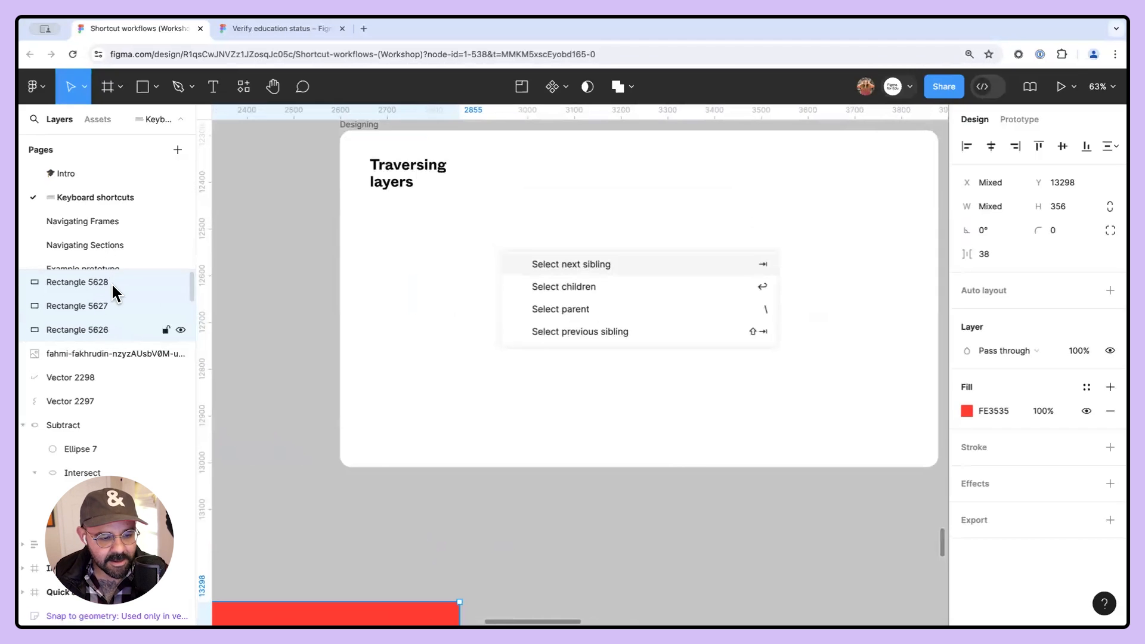
{"action": "scroll", "coordinate": [549, 335], "scroll_direction": "down", "scroll_amount": 3}
- Zoom to the three red rectangles and delete them
{"action": "key", "text": "shift+2"}
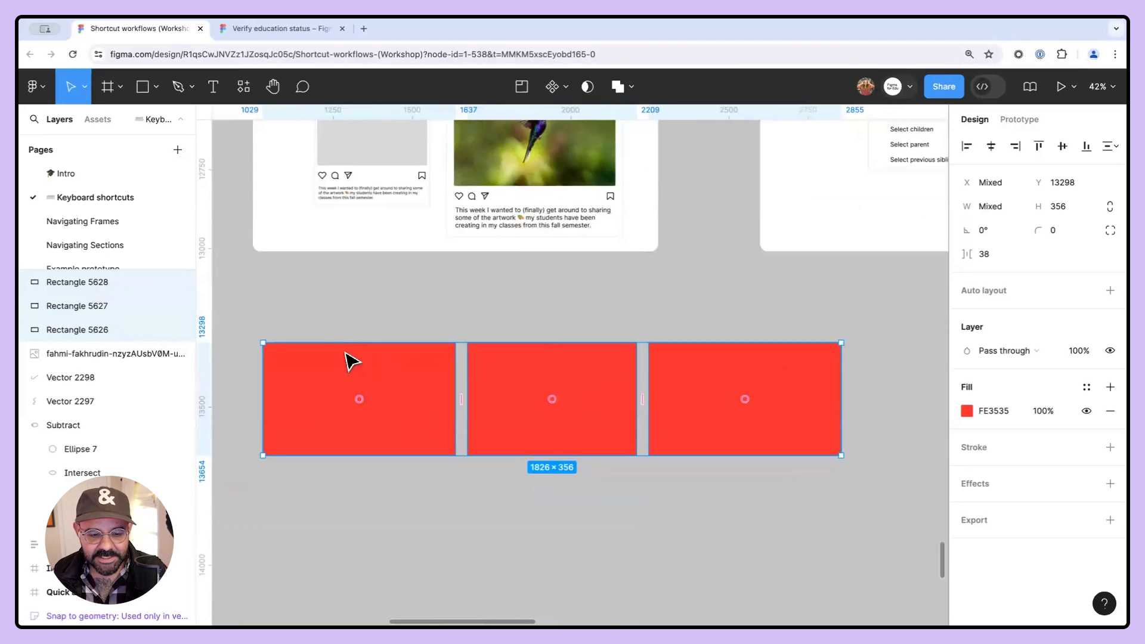
{"action": "left_click_drag", "start_coordinate": [453, 388], "coordinate": [595, 397]}
{"action": "left_click_drag", "start_coordinate": [699, 440], "coordinate": [317, 430]}
{"action": "left_click_drag", "start_coordinate": [275, 507], "coordinate": [675, 379]}
{"action": "key", "text": "Delete"}
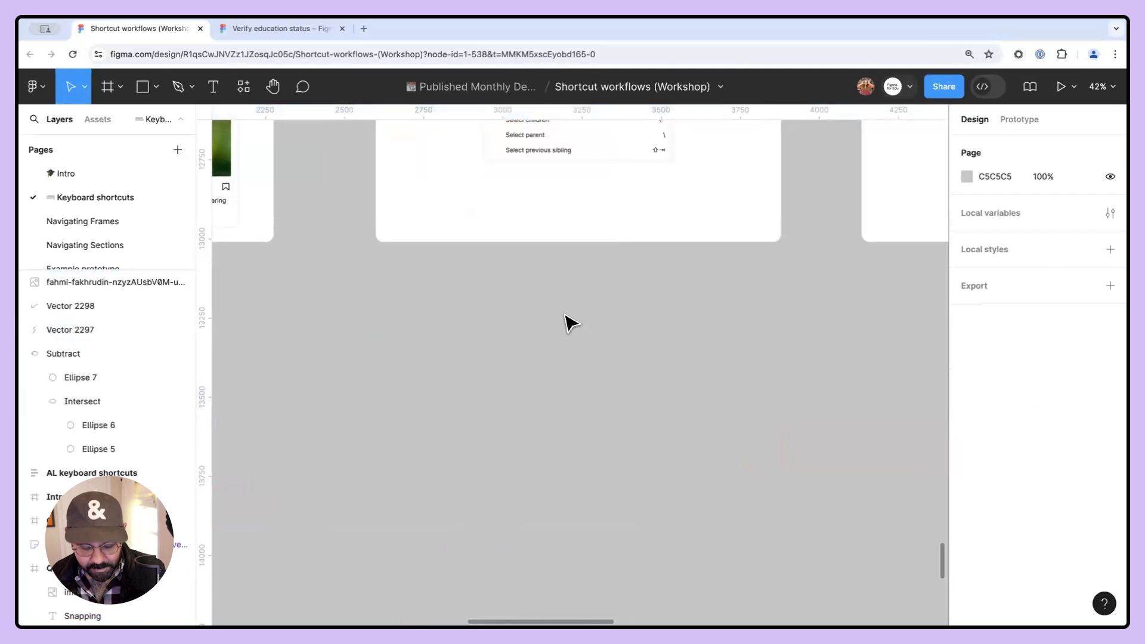
- Draw a square about 197 × 197 below the Traversing layers frame
{"action": "scroll", "coordinate": [568, 325], "scroll_direction": "up", "scroll_amount": 2}
{"action": "key", "text": "r"}
{"action": "left_click_drag", "start_coordinate": [425, 302], "coordinate": [500, 348]}
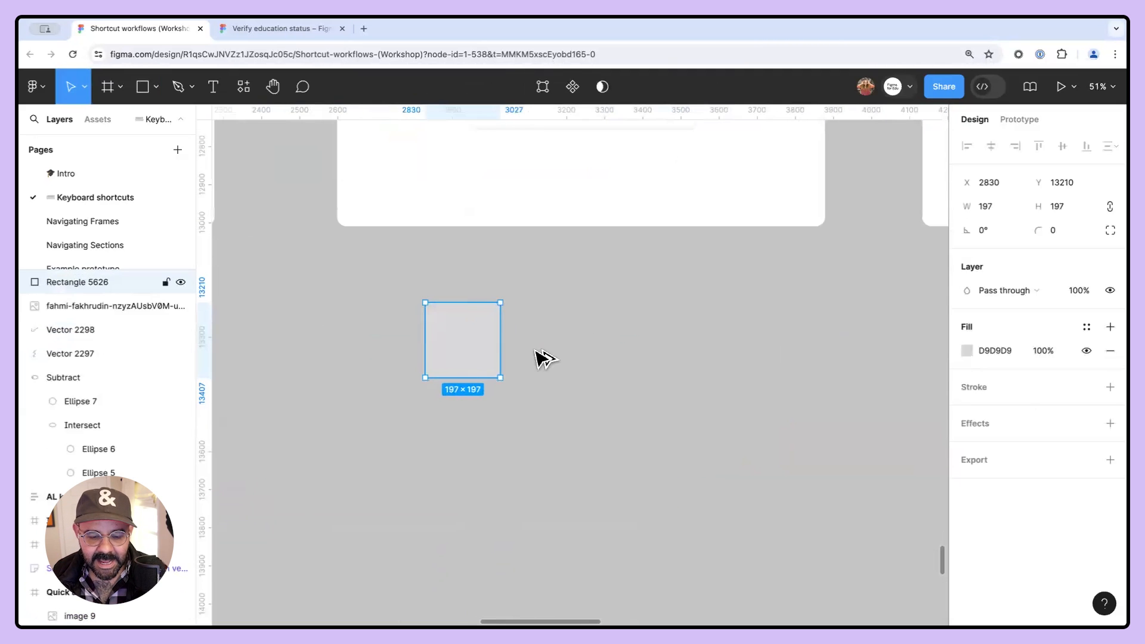
- Duplicate the square and fill the copy red
{"action": "key", "text": "ctrl+d"}
{"action": "left_click", "coordinate": [974, 358]}
{"action": "left_click", "coordinate": [965, 351]}
{"action": "left_click_drag", "start_coordinate": [904, 313], "coordinate": [918, 243]}
{"action": "left_click", "coordinate": [686, 358]}
- Fill the first square blue
{"action": "left_click", "coordinate": [476, 342]}
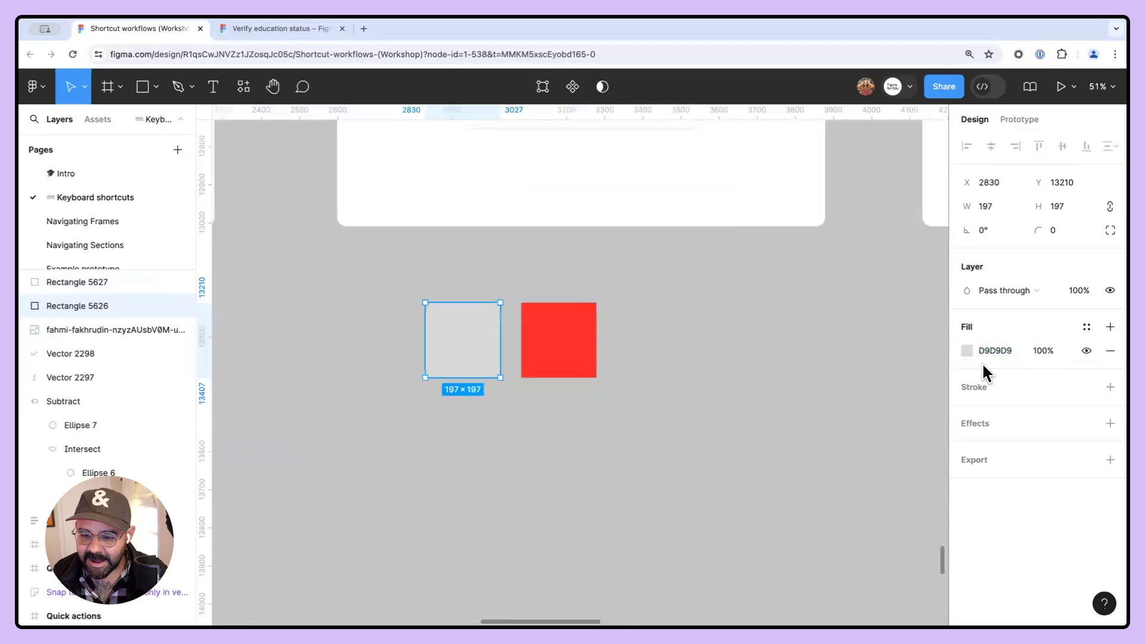
{"action": "left_click", "coordinate": [967, 347]}
{"action": "left_click", "coordinate": [889, 438]}
{"action": "left_click", "coordinate": [922, 272]}
{"action": "left_click", "coordinate": [677, 322]}
- Duplicate a square to the right of the red one and fill it magenta
{"action": "left_click_drag", "start_coordinate": [556, 331], "coordinate": [675, 349]}
{"action": "left_click", "coordinate": [966, 351]}
{"action": "left_click", "coordinate": [910, 437]}
{"action": "left_click", "coordinate": [933, 322]}
{"action": "left_click", "coordinate": [932, 256]}
{"action": "left_click", "coordinate": [713, 434]}
- Draw a frame around the three squares and inspect their layers
{"action": "key", "text": "f"}
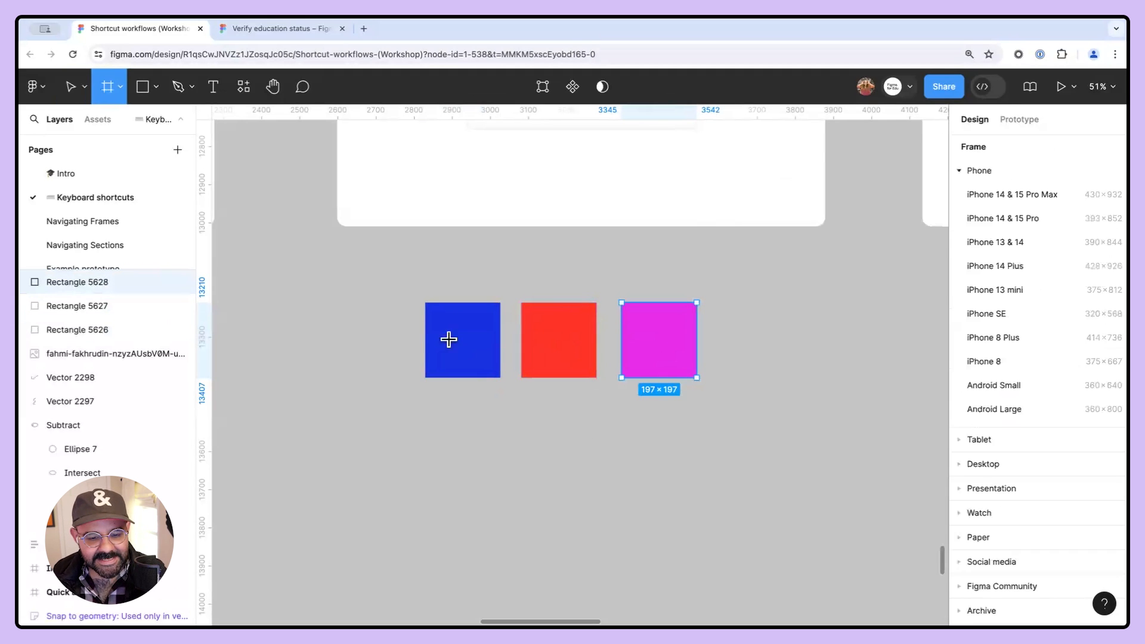
{"action": "left_click_drag", "start_coordinate": [390, 273], "coordinate": [735, 419]}
{"action": "left_click", "coordinate": [88, 299]}
{"action": "left_click", "coordinate": [84, 281]}
{"action": "left_click", "coordinate": [87, 305]}
{"action": "left_click", "coordinate": [89, 331]}
{"action": "left_click", "coordinate": [88, 308]}
{"action": "left_click", "coordinate": [79, 284]}
- Rename the new frame to parent
{"action": "double_click", "coordinate": [80, 282]}
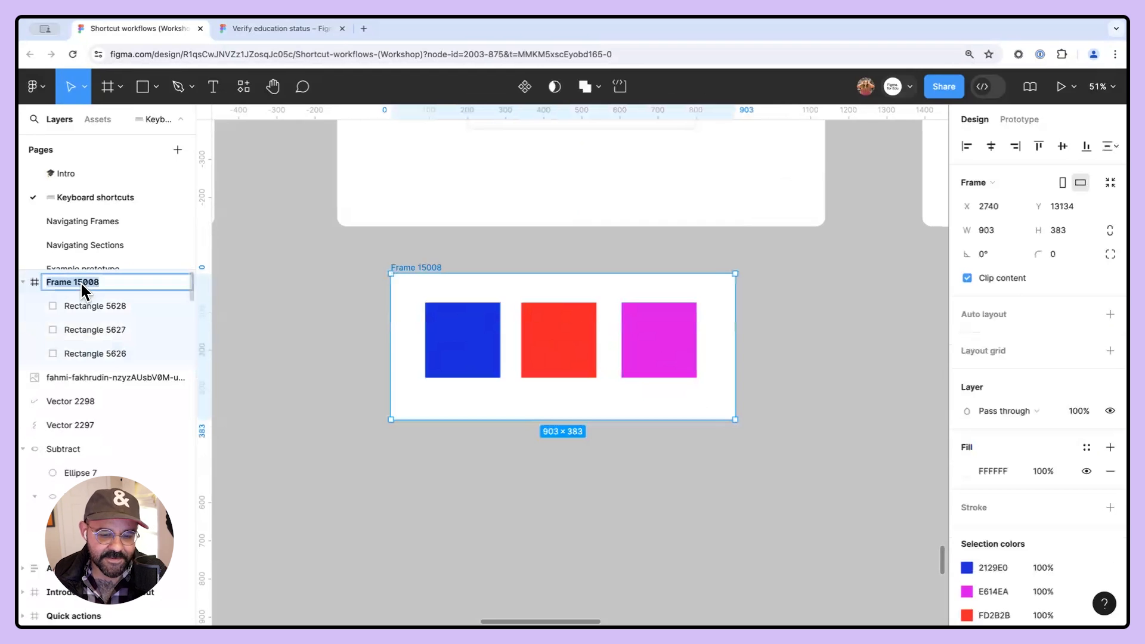
{"action": "type", "text": "con"}
{"action": "key", "text": "BackSpace"}
{"action": "key", "text": "BackSpace"}
{"action": "type", "text": "arent"}
{"action": "key", "text": "Return"}
- Rename the three squares child 1, child 2 and child 3
{"action": "double_click", "coordinate": [84, 305]}
{"action": "type", "text": "chil"}
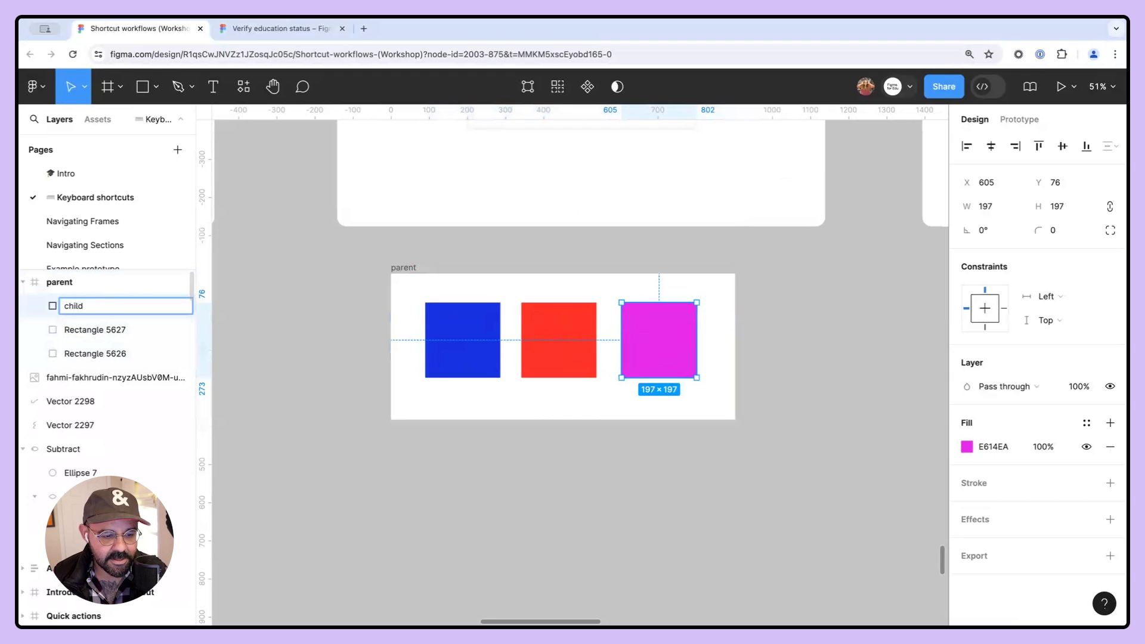
{"action": "double_click", "coordinate": [113, 328]}
{"action": "type", "text": "child 2"}
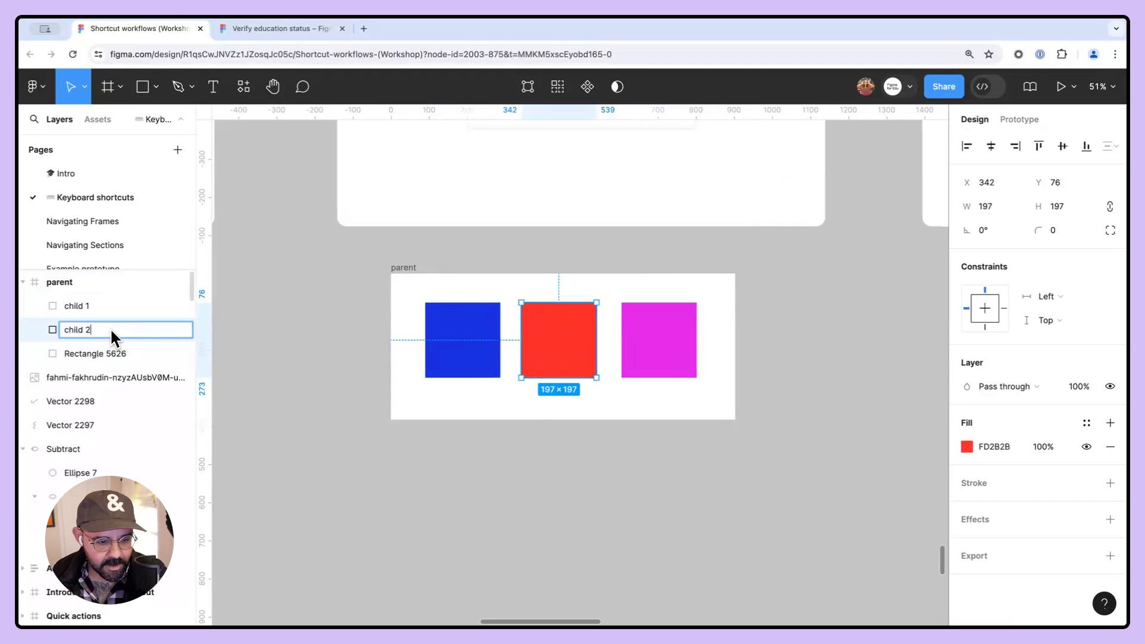
{"action": "left_click", "coordinate": [113, 352]}
{"action": "double_click", "coordinate": [113, 351]}
{"action": "type", "text": "child"}
{"action": "key", "text": "Return"}
{"action": "double_click", "coordinate": [98, 350]}
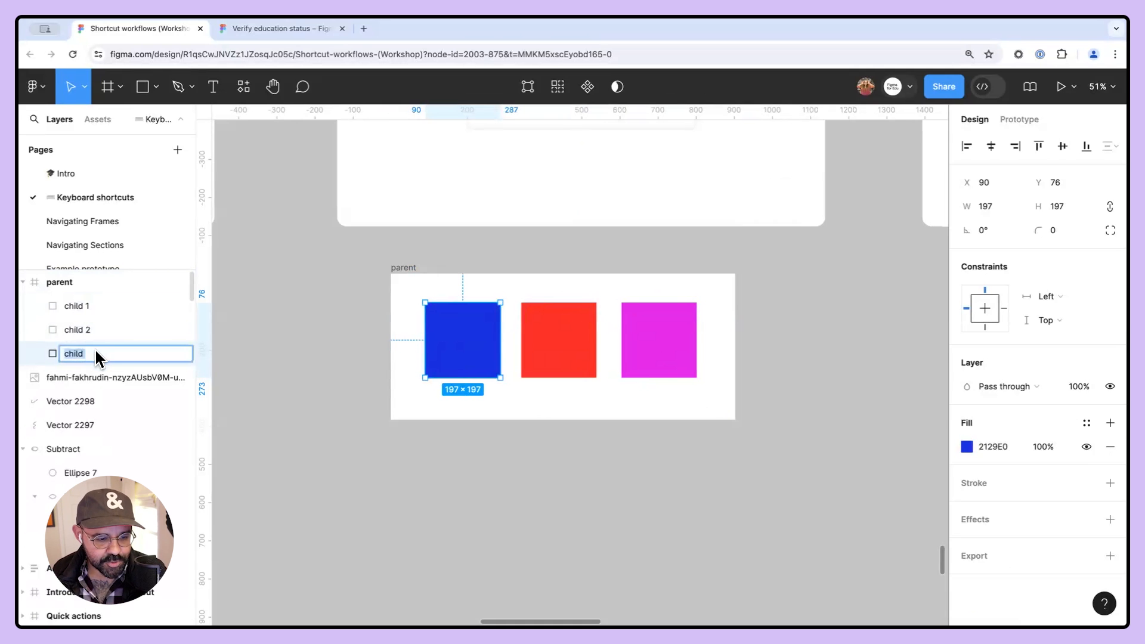
{"action": "type", "text": "3"}
- Select the parent frame, then its children, then the parent again using the traversal shortcuts
{"action": "left_click", "coordinate": [325, 367]}
{"action": "left_click_drag", "start_coordinate": [382, 314], "coordinate": [374, 353]}
{"action": "left_click", "coordinate": [394, 307]}
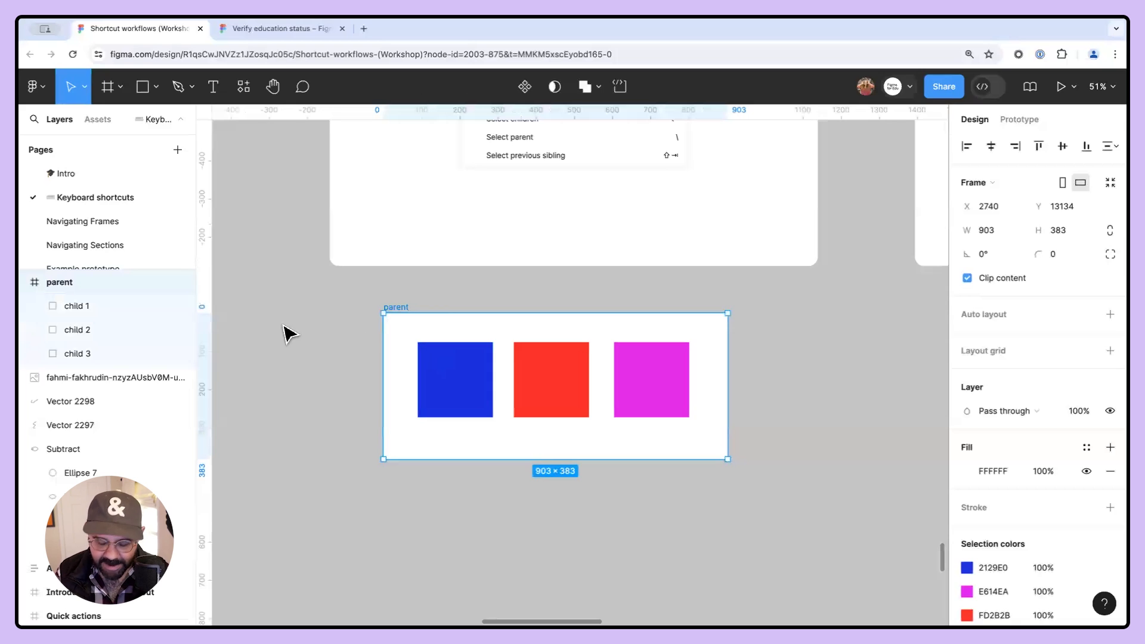
{"action": "key", "text": "Return"}
{"action": "left_click_drag", "start_coordinate": [564, 383], "coordinate": [567, 389]}
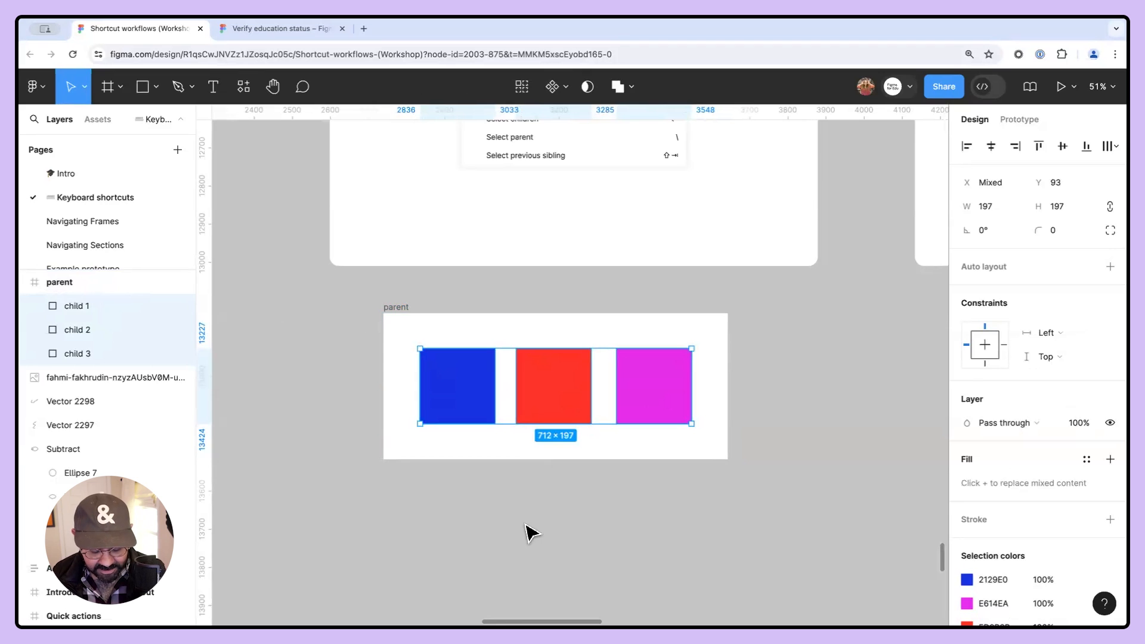
{"action": "key", "text": "backslash"}
{"action": "left_click_drag", "start_coordinate": [400, 309], "coordinate": [393, 343]}
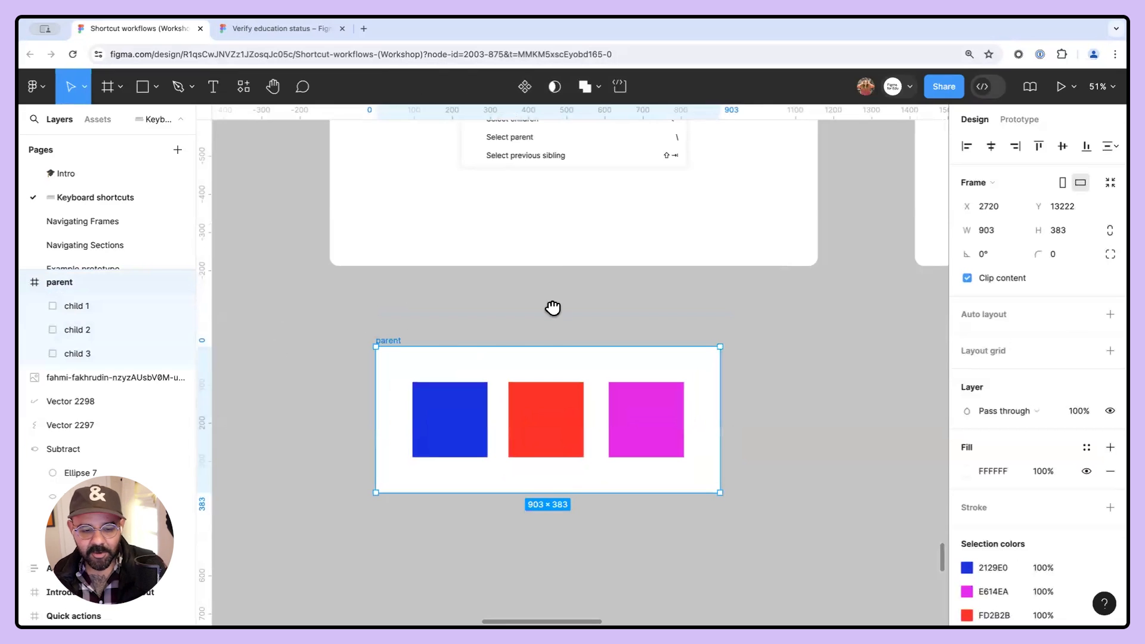
- Extend the parent frame's height to 840
{"action": "scroll", "coordinate": [553, 307], "scroll_direction": "down", "scroll_amount": 2}
{"action": "left_click_drag", "start_coordinate": [504, 427], "coordinate": [507, 602]}
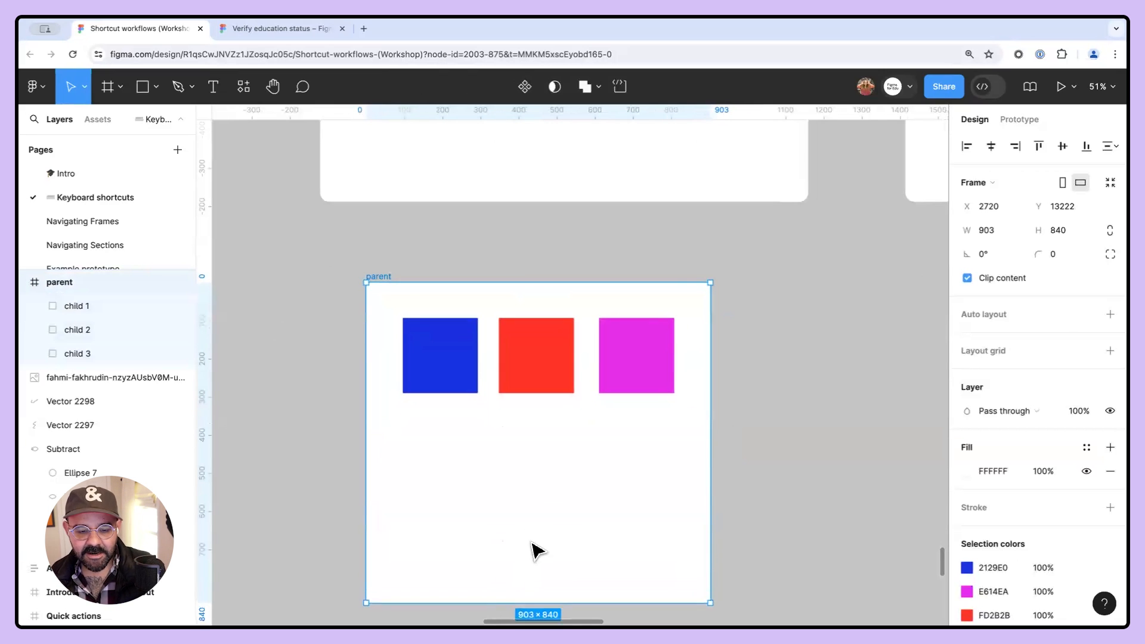
- Duplicate the row of squares into a three-by-three grid inside the parent frame and deselect
{"action": "scroll", "coordinate": [531, 542], "scroll_direction": "down", "scroll_amount": 2}
{"action": "left_click_drag", "start_coordinate": [465, 350], "coordinate": [637, 239]}
{"action": "left_click_drag", "start_coordinate": [572, 270], "coordinate": [608, 453], "text": "alt"}
{"action": "left_click", "coordinate": [374, 213]}
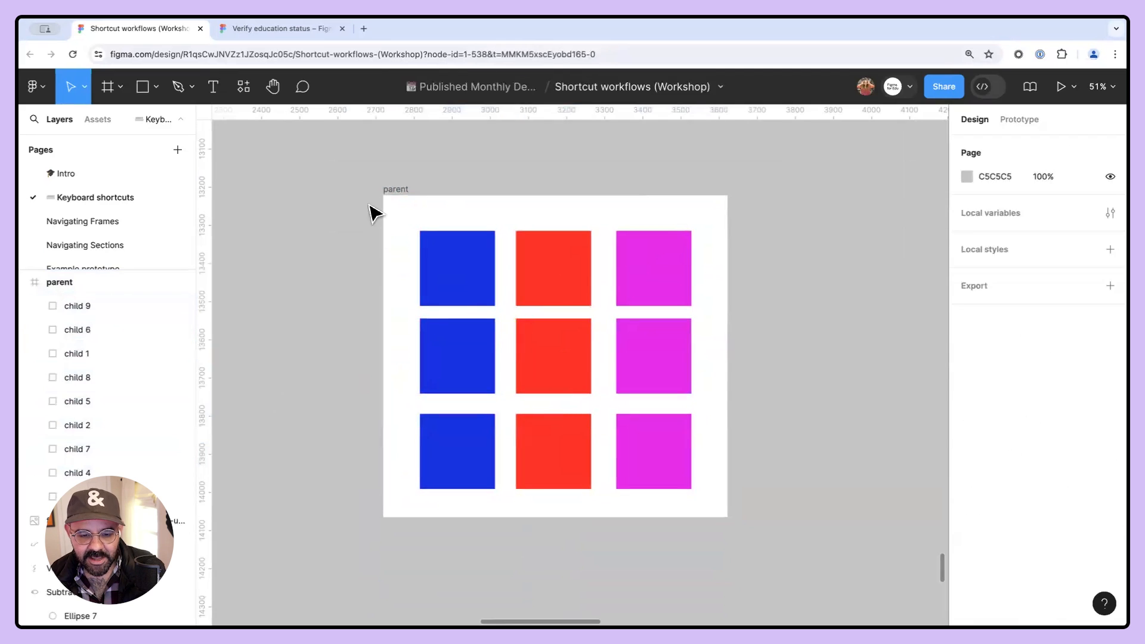
- Select all squares inside the parent frame and replace their mixed fills with one shared fill
{"action": "left_click", "coordinate": [386, 190]}
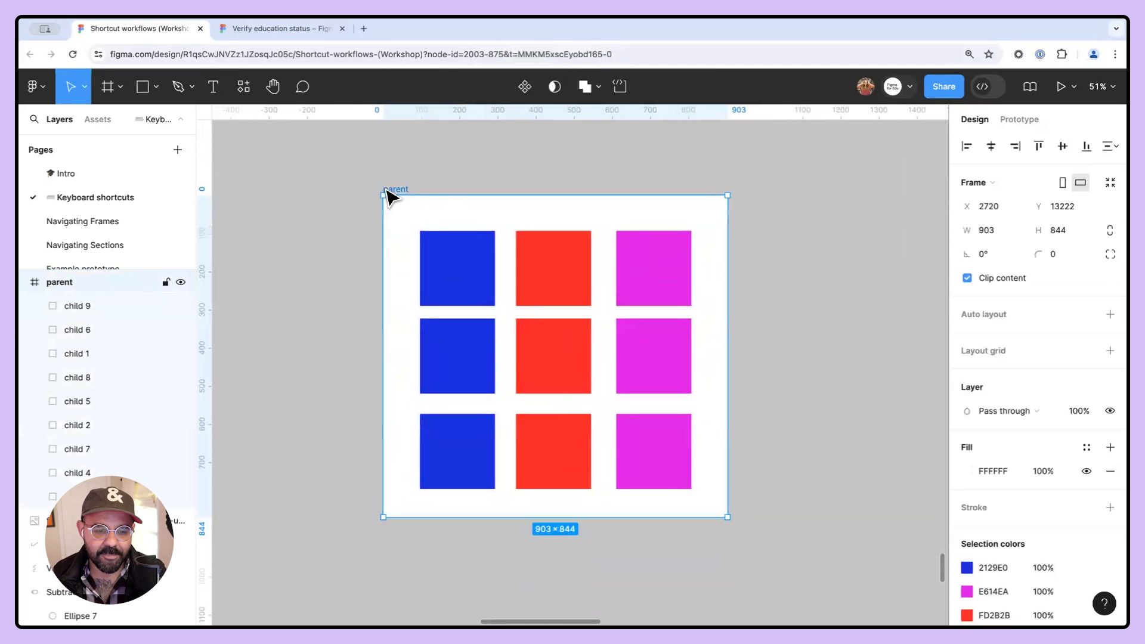
{"action": "left_click_drag", "start_coordinate": [386, 192], "coordinate": [412, 199]}
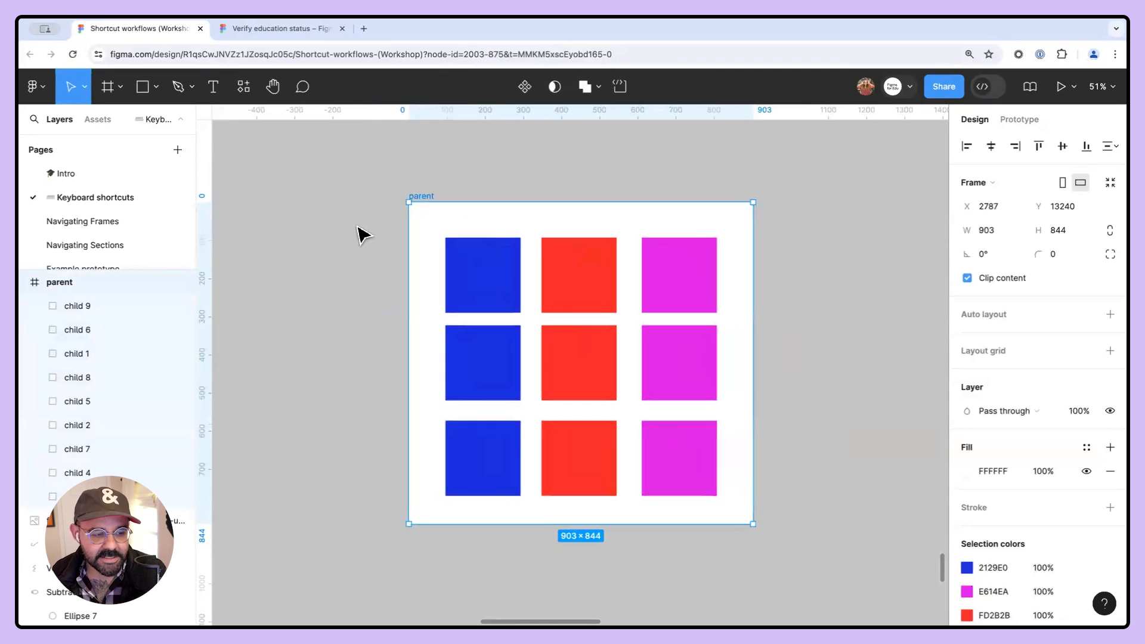
{"action": "key", "text": "Return"}
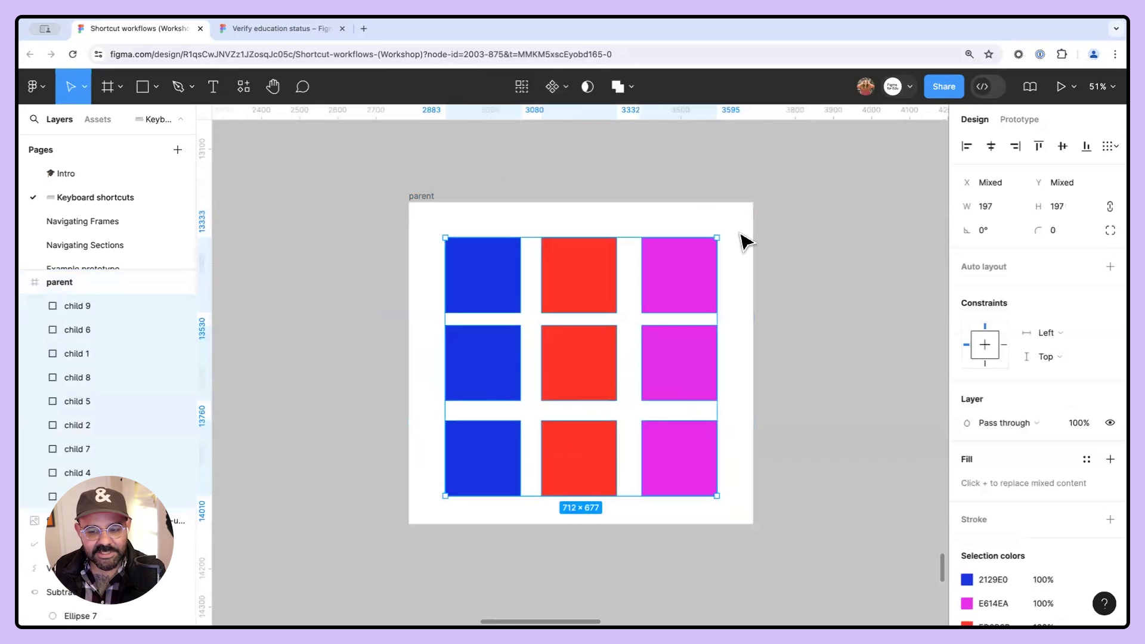
{"action": "scroll", "coordinate": [1015, 405], "scroll_direction": "down", "scroll_amount": 3}
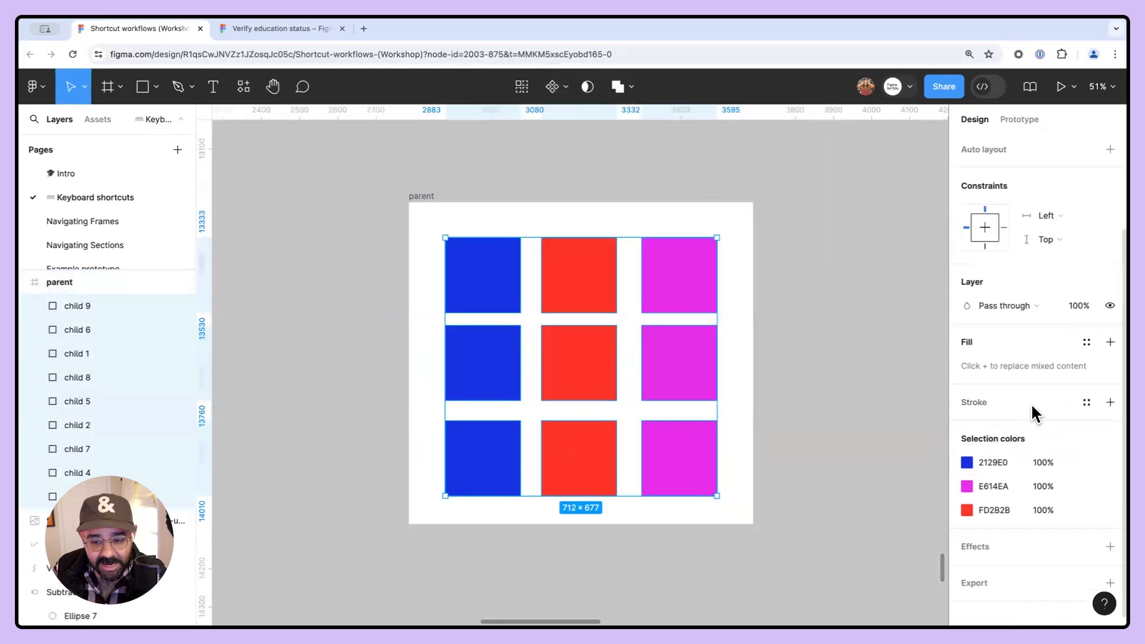
{"action": "left_click", "coordinate": [1110, 341]}
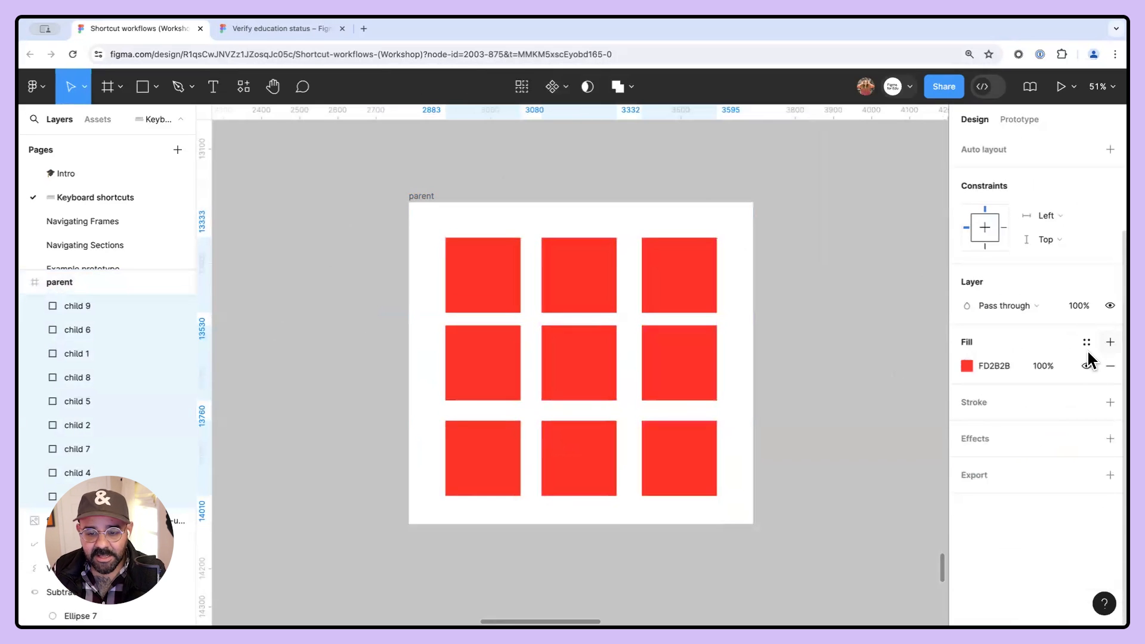
- Change the squares' shared fill colour to 5A3535 in the colour picker
{"action": "left_click", "coordinate": [969, 366]}
{"action": "left_click_drag", "start_coordinate": [910, 376], "coordinate": [902, 261]}
{"action": "left_click_drag", "start_coordinate": [874, 298], "coordinate": [851, 357]}
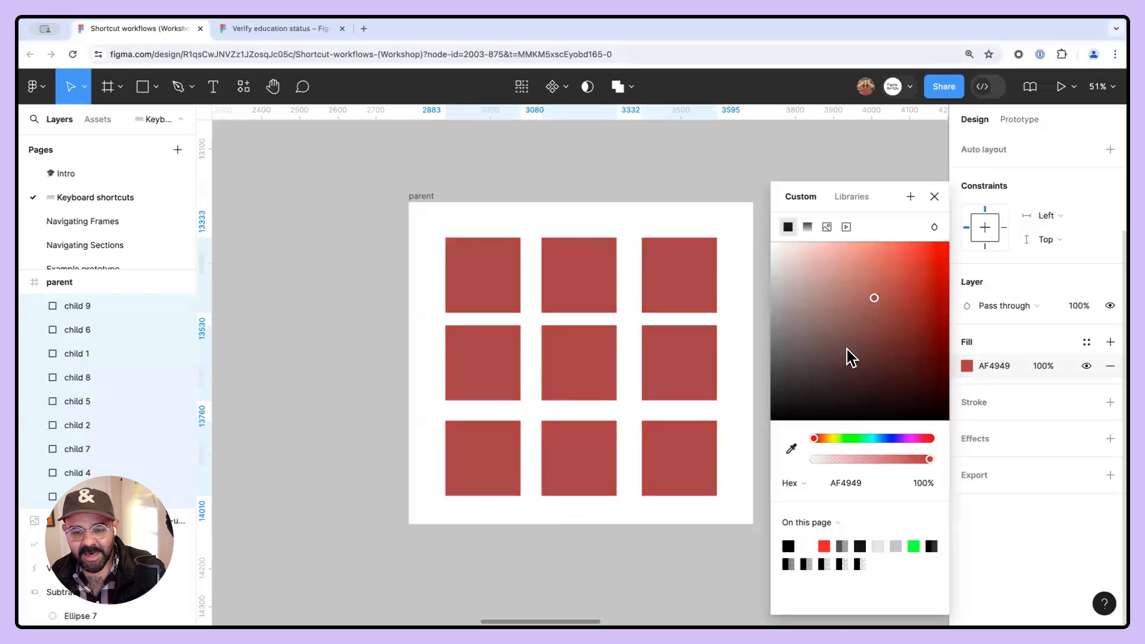
{"action": "left_click", "coordinate": [573, 145]}
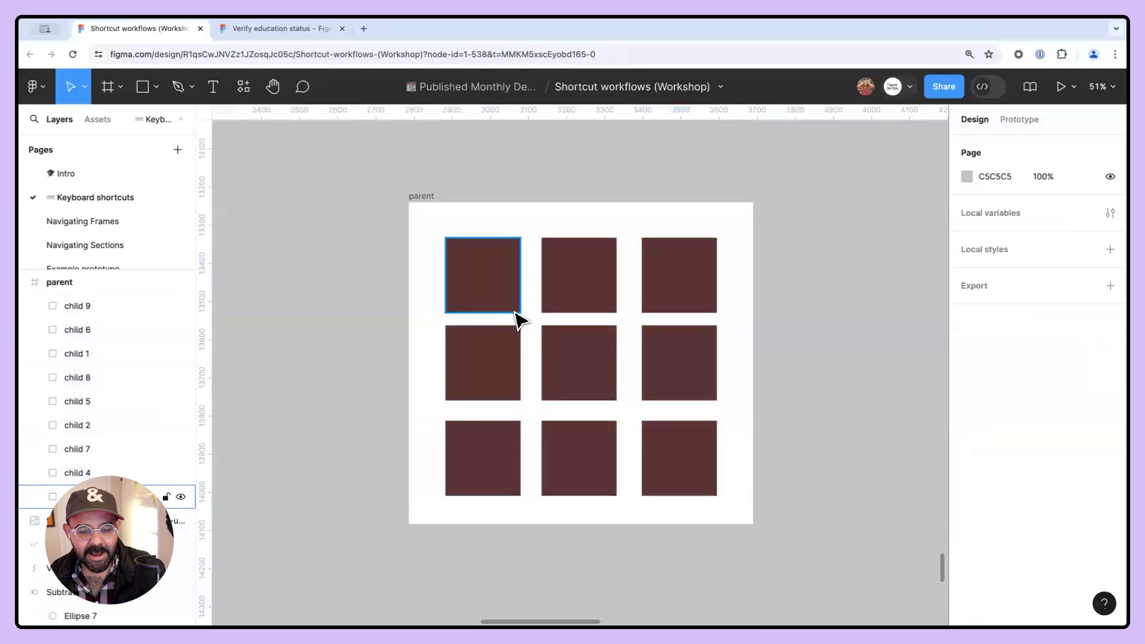
- Select one square, jump to its parent frame with the select-parent shortcut, and reposition the frame
{"action": "left_click", "coordinate": [697, 265]}
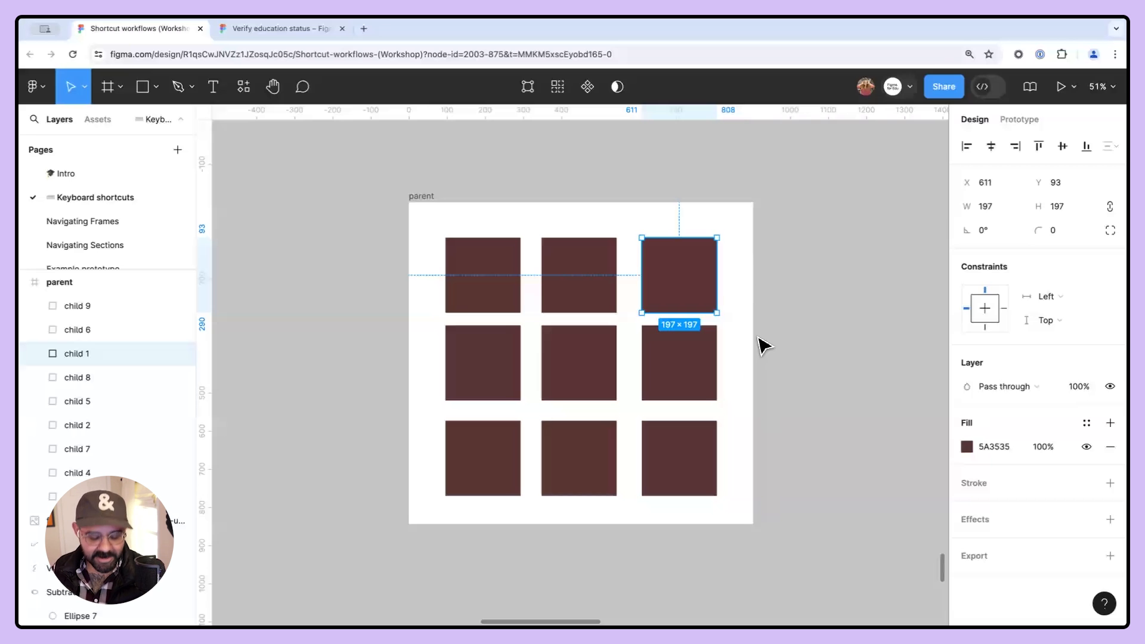
{"action": "key", "text": "shift+Return"}
{"action": "left_click_drag", "start_coordinate": [444, 203], "coordinate": [507, 210]}
{"action": "scroll", "coordinate": [506, 204], "scroll_direction": "down", "scroll_amount": 2}
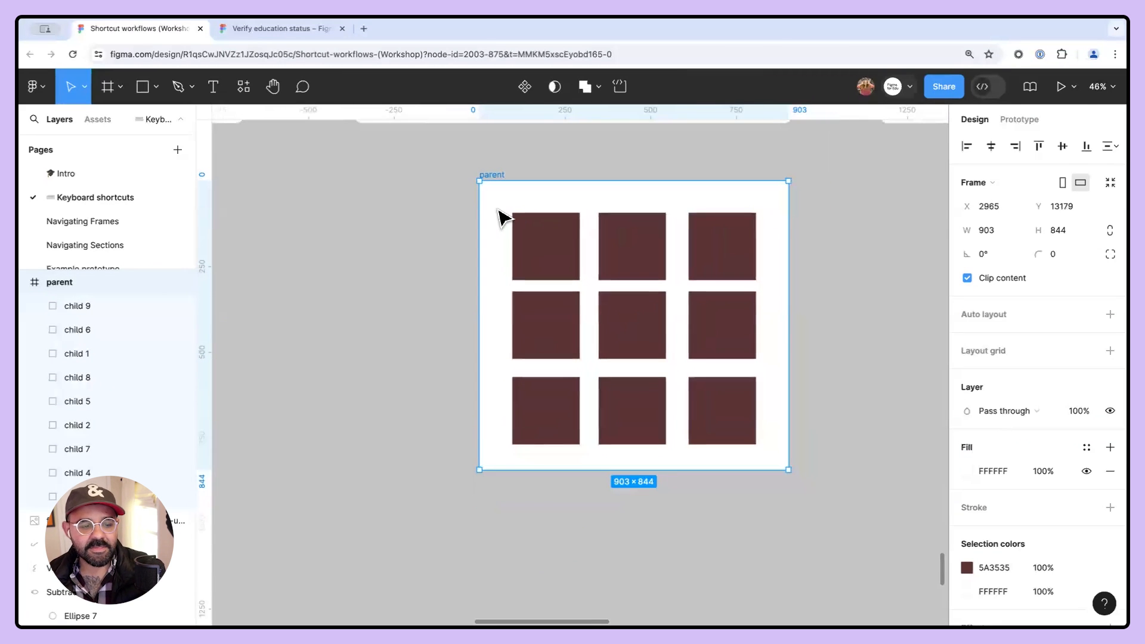
{"action": "scroll", "coordinate": [503, 345], "scroll_direction": "up", "scroll_amount": 4}
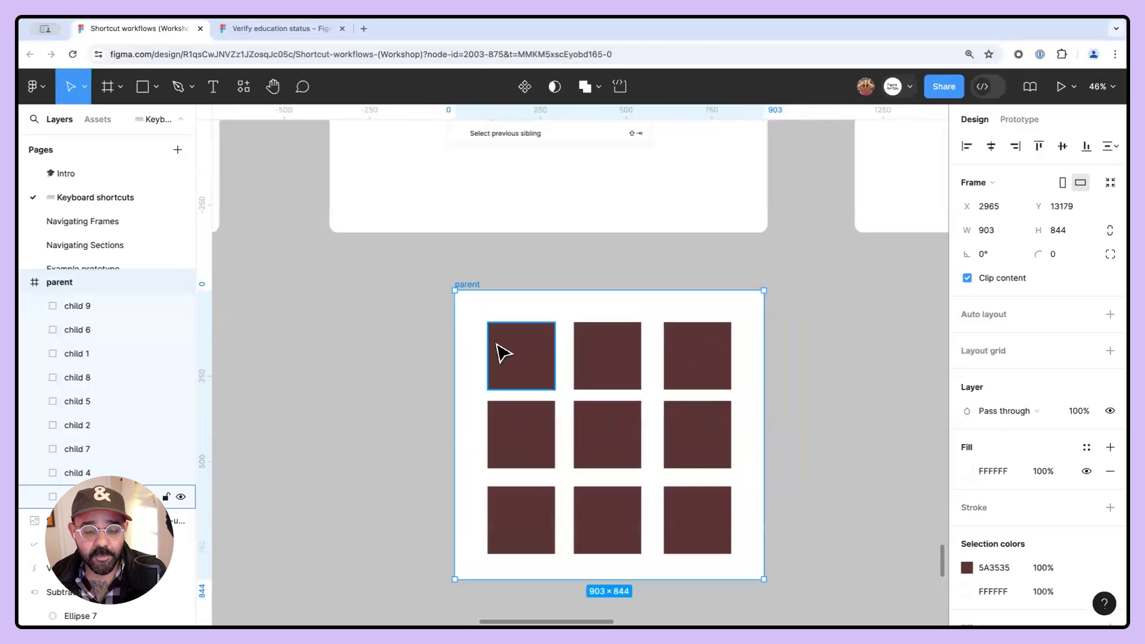
{"action": "scroll", "coordinate": [444, 336], "scroll_direction": "down", "scroll_amount": 2}
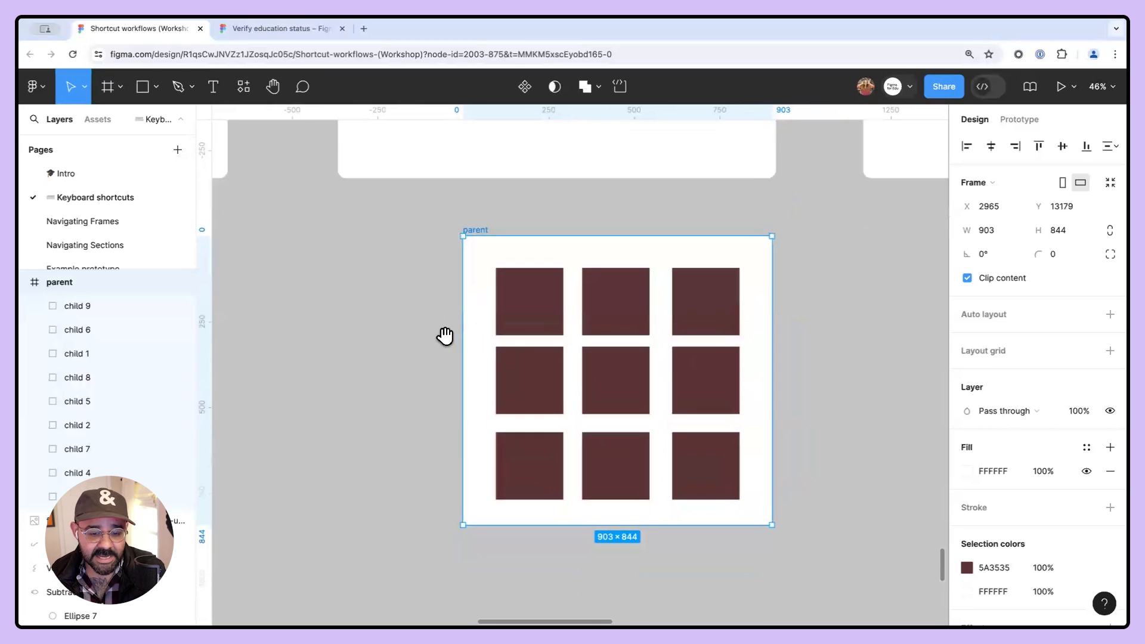
- Add auto layout to the parent frame with the shortcut and shift the frame slightly left
{"action": "key", "text": "shift+a"}
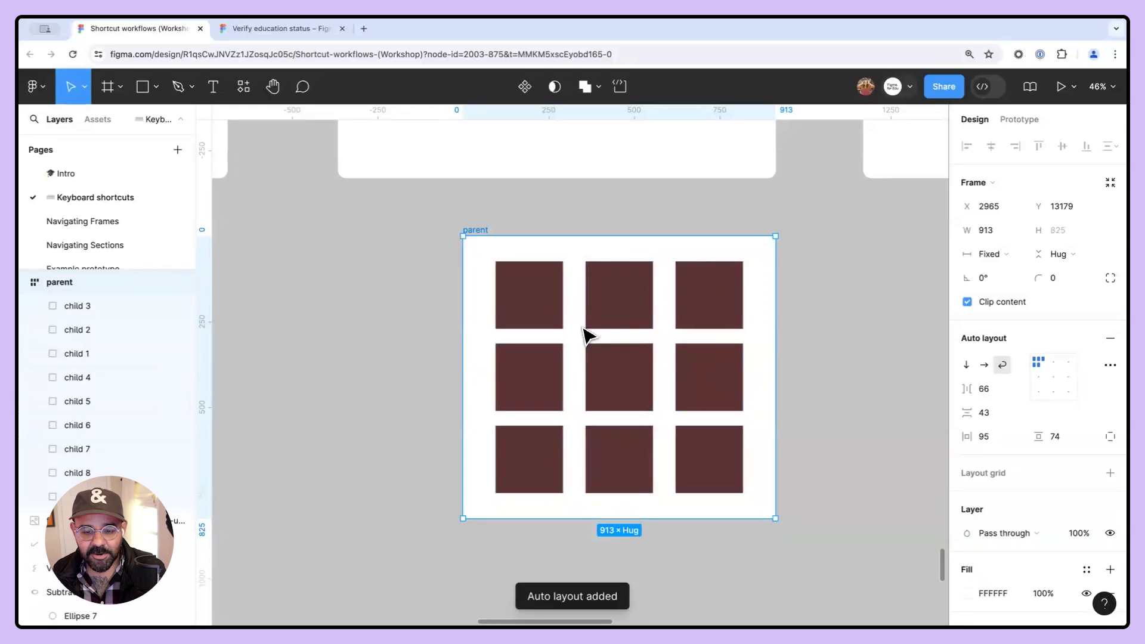
{"action": "left_click_drag", "start_coordinate": [477, 238], "coordinate": [392, 264]}
- Select individual squares in the auto layout grid to inspect their sizing settings
{"action": "left_click", "coordinate": [447, 328]}
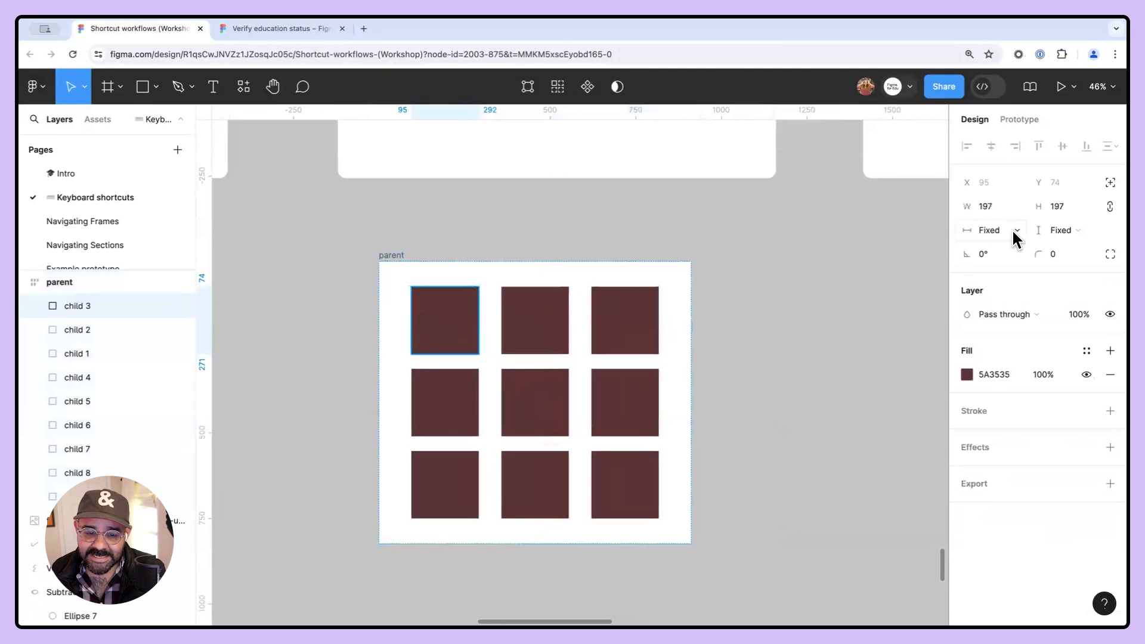
{"action": "left_click", "coordinate": [620, 340]}
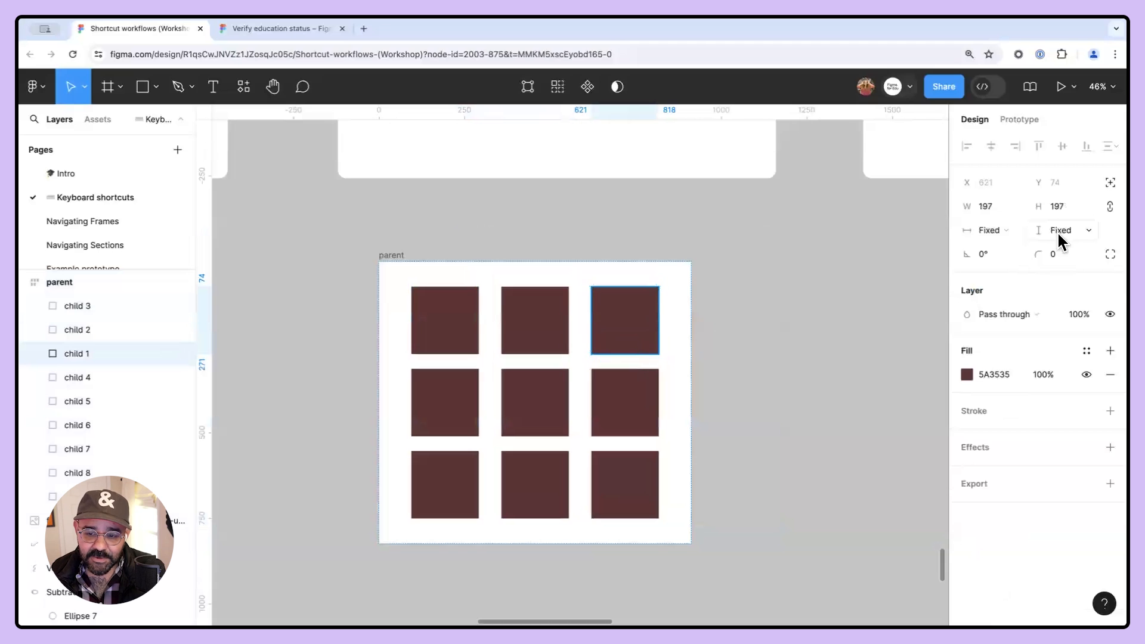
{"action": "left_click", "coordinate": [620, 413]}
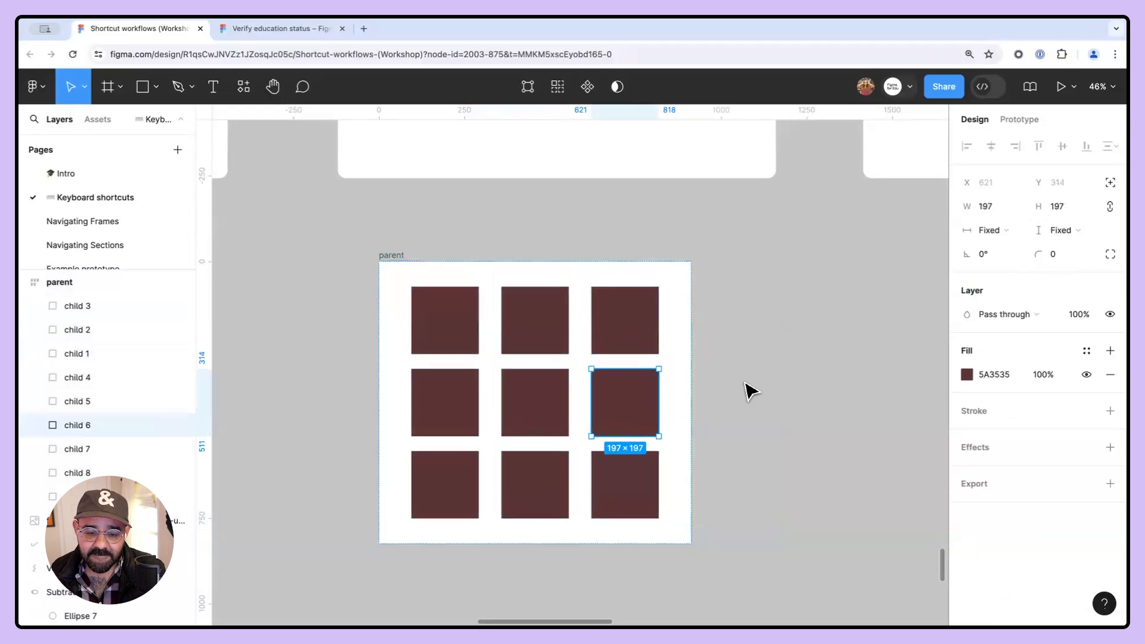
{"action": "left_click", "coordinate": [393, 261]}
{"action": "left_click", "coordinate": [430, 322]}
{"action": "left_click", "coordinate": [529, 342]}
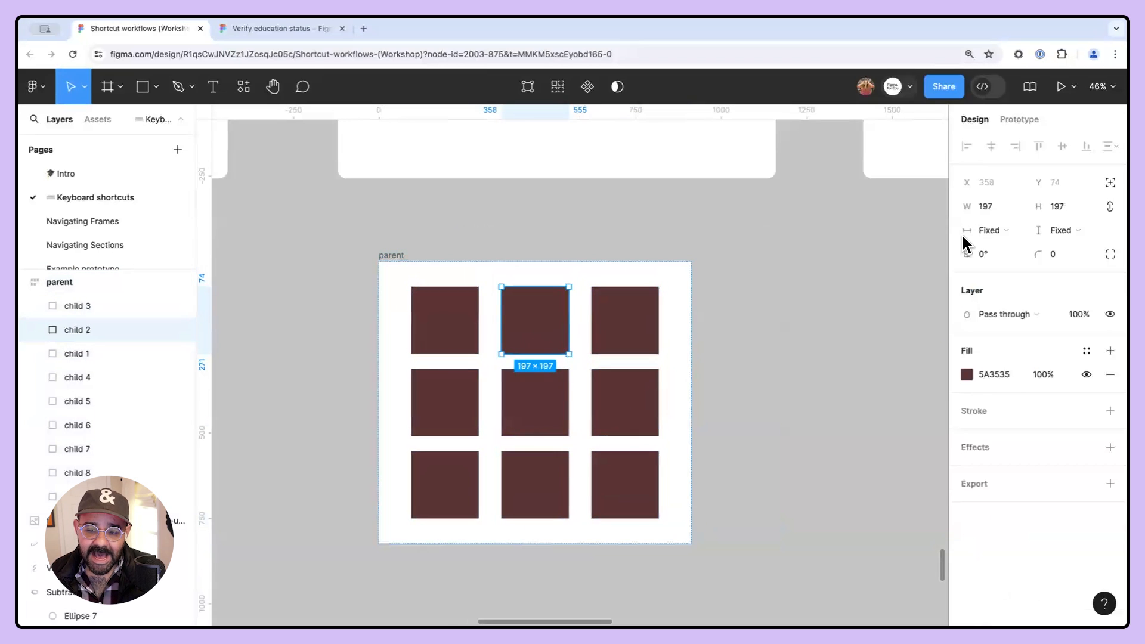
{"action": "left_click", "coordinate": [543, 428]}
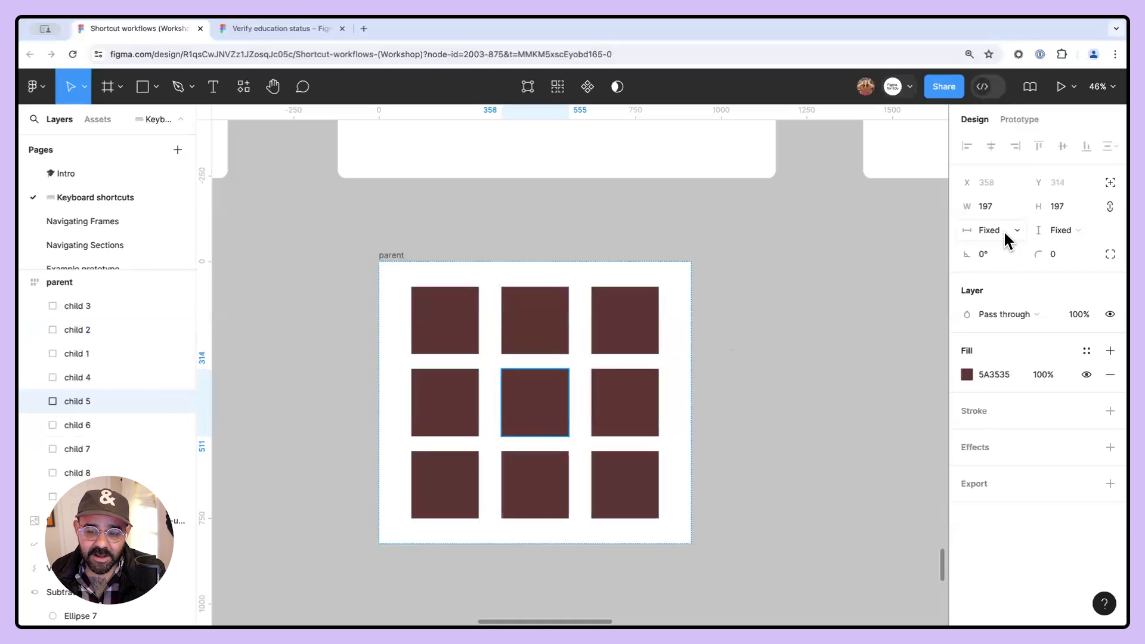
{"action": "left_click", "coordinate": [634, 419]}
{"action": "left_click", "coordinate": [524, 484]}
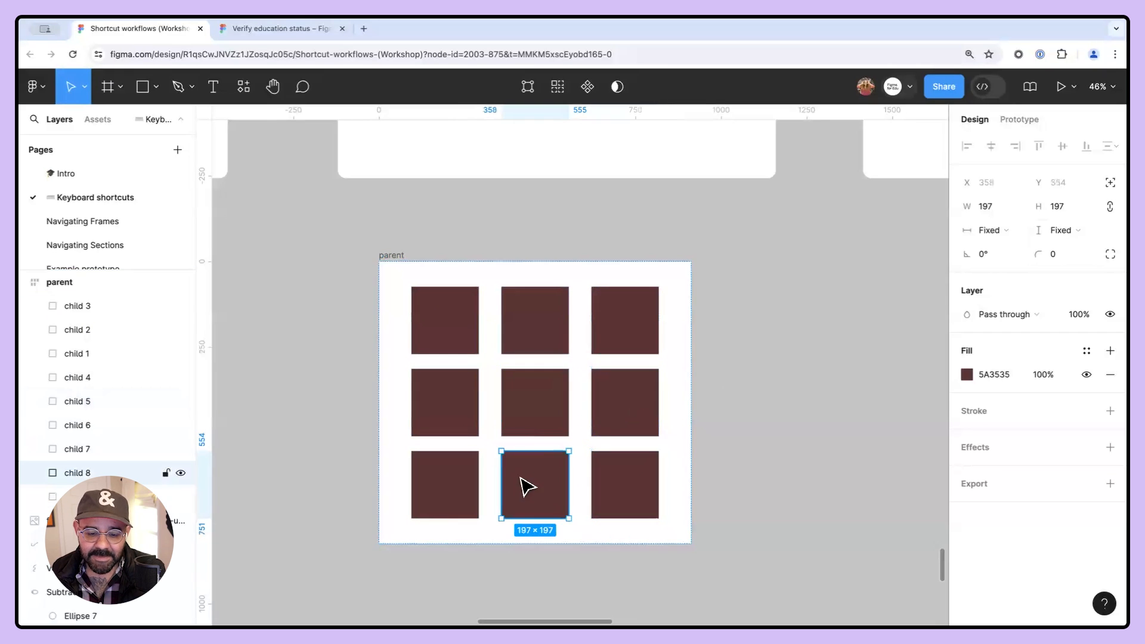
- Try setting every square's width and height to Fill
{"action": "left_click", "coordinate": [401, 256]}
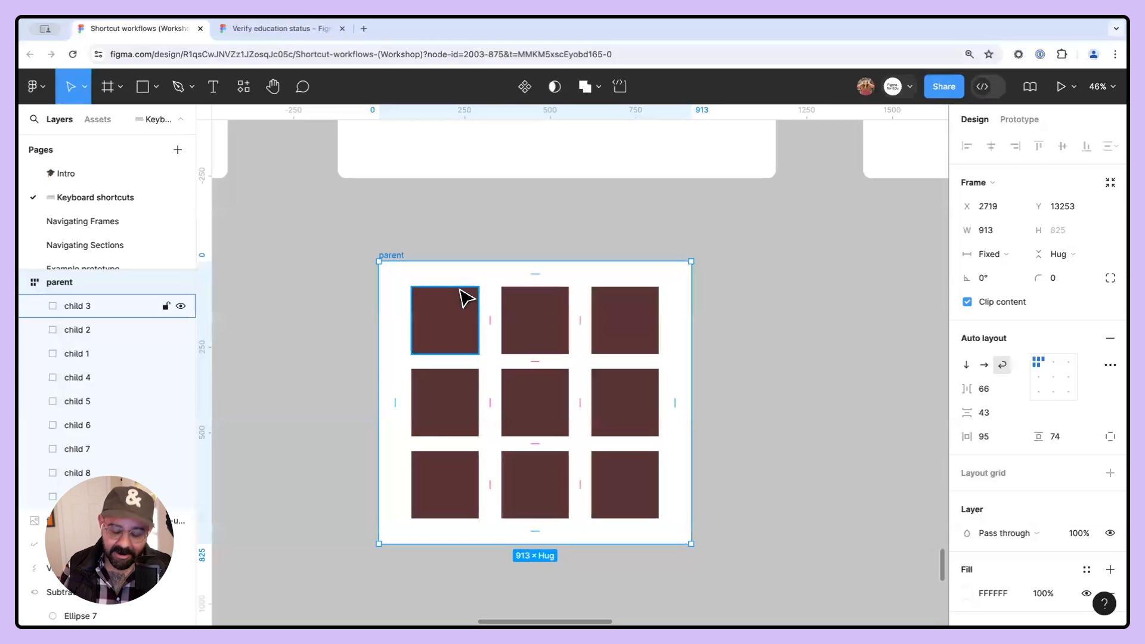
{"action": "key", "text": "Return"}
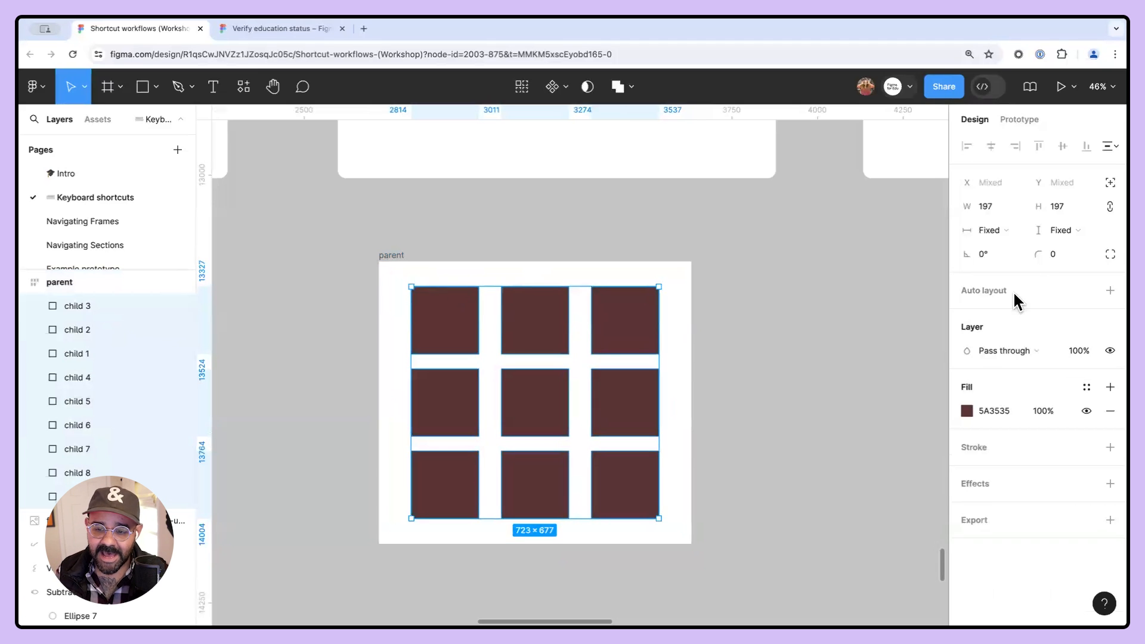
{"action": "left_click", "coordinate": [1005, 230]}
{"action": "left_click", "coordinate": [1013, 250]}
{"action": "left_click", "coordinate": [1054, 234]}
{"action": "left_click", "coordinate": [1063, 249]}
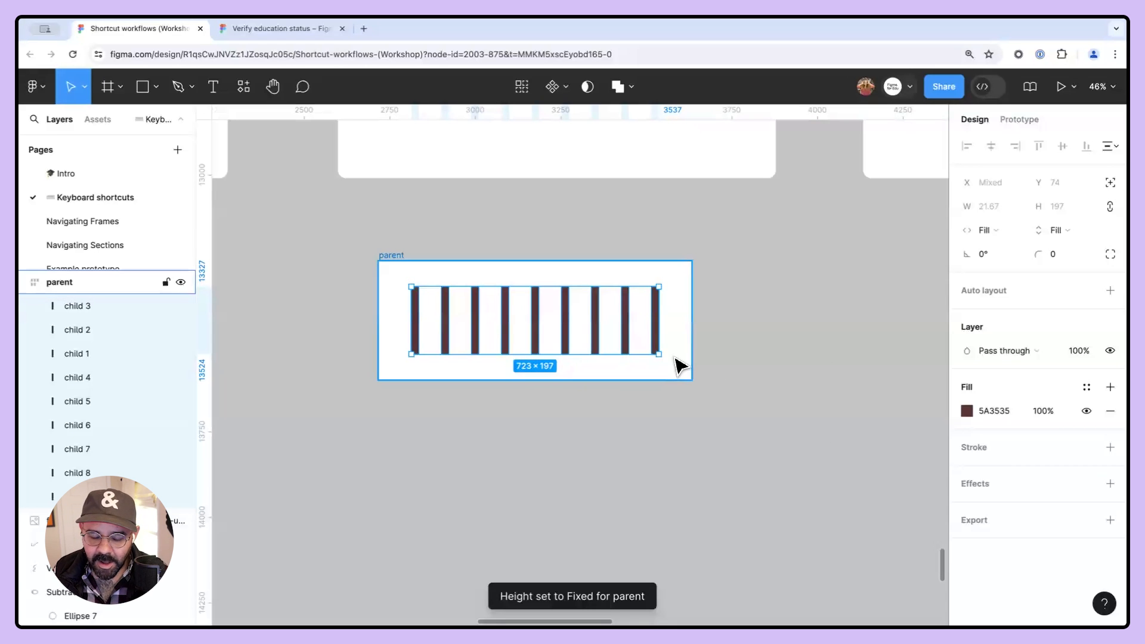
- Try resizing the parent frame, then undo the resize and both Fill changes
{"action": "key", "text": "Escape"}
{"action": "left_click_drag", "start_coordinate": [692, 380], "coordinate": [834, 552]}
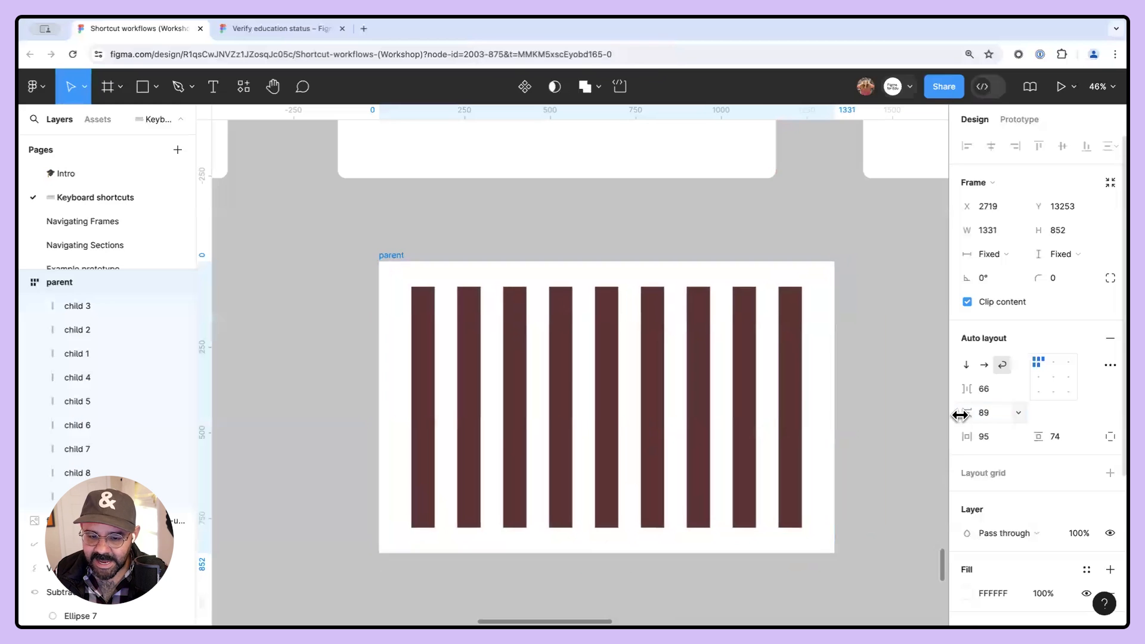
{"action": "key", "text": "ctrl+z"}
{"action": "key", "text": "ctrl+z"}
{"action": "key", "text": "ctrl+z"}
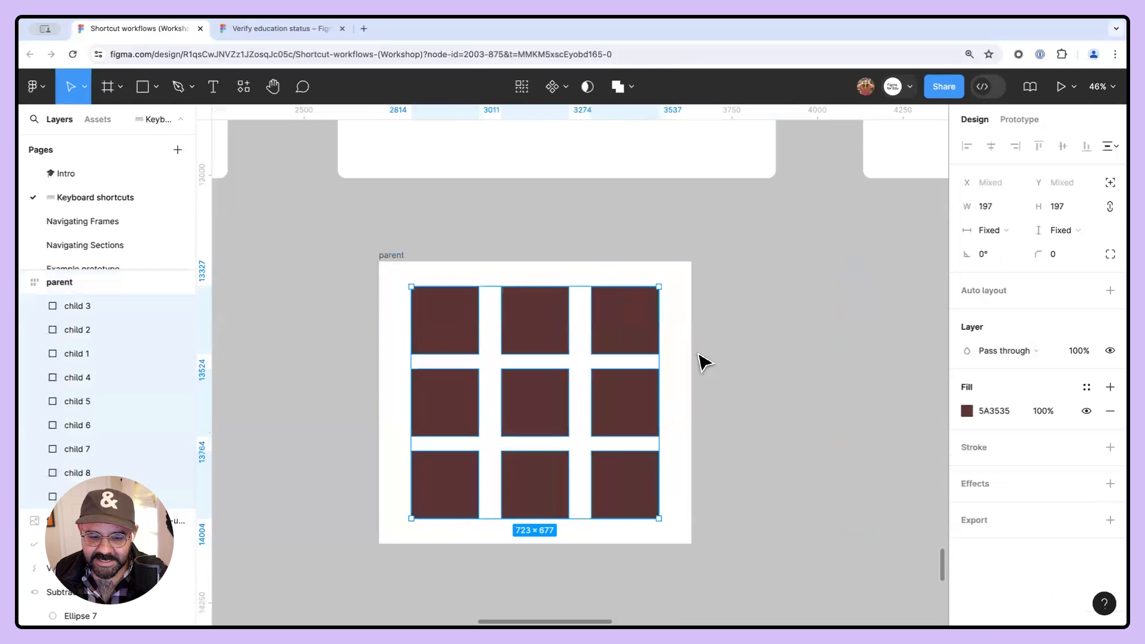
- Switch the parent frame's auto layout direction to vertical
{"action": "left_click", "coordinate": [655, 360]}
{"action": "left_click", "coordinate": [434, 327]}
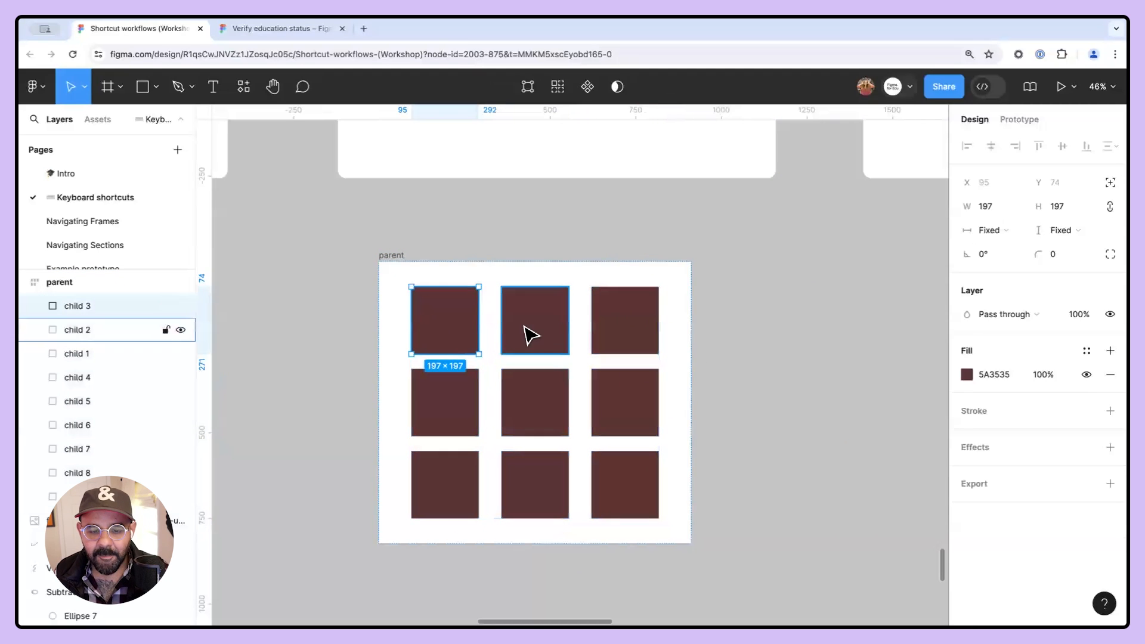
{"action": "left_click", "coordinate": [529, 332], "text": "shift"}
{"action": "left_click", "coordinate": [617, 343], "text": "shift"}
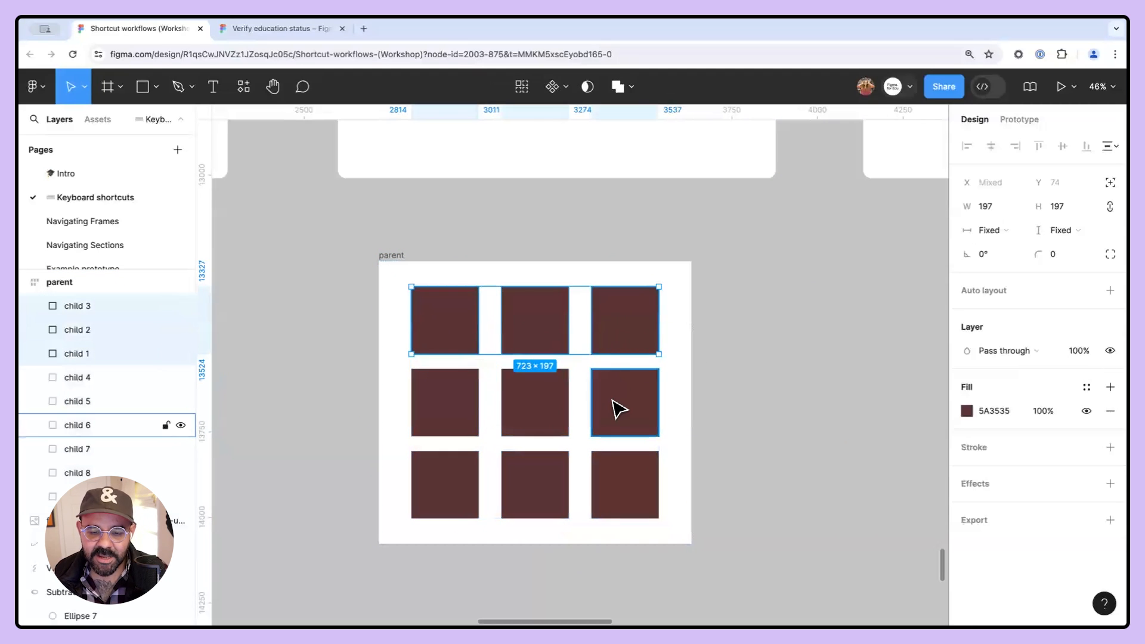
{"action": "left_click", "coordinate": [402, 255]}
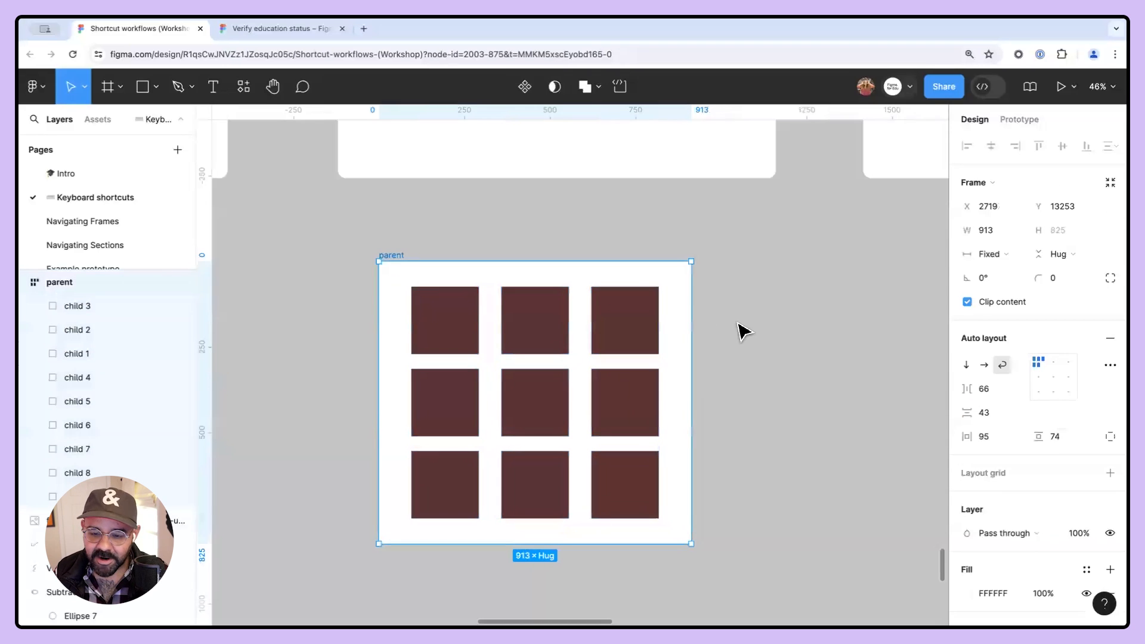
{"action": "left_click", "coordinate": [965, 365]}
- Try setting all stacked squares' width to Fill
{"action": "scroll", "coordinate": [703, 396], "scroll_direction": "down", "scroll_amount": 5}
{"action": "scroll", "coordinate": [769, 429], "scroll_direction": "down", "scroll_amount": 3}
{"action": "left_click_drag", "start_coordinate": [680, 352], "coordinate": [585, 350]}
{"action": "scroll", "coordinate": [593, 276], "scroll_direction": "up", "scroll_amount": 2}
{"action": "left_click", "coordinate": [543, 262]}
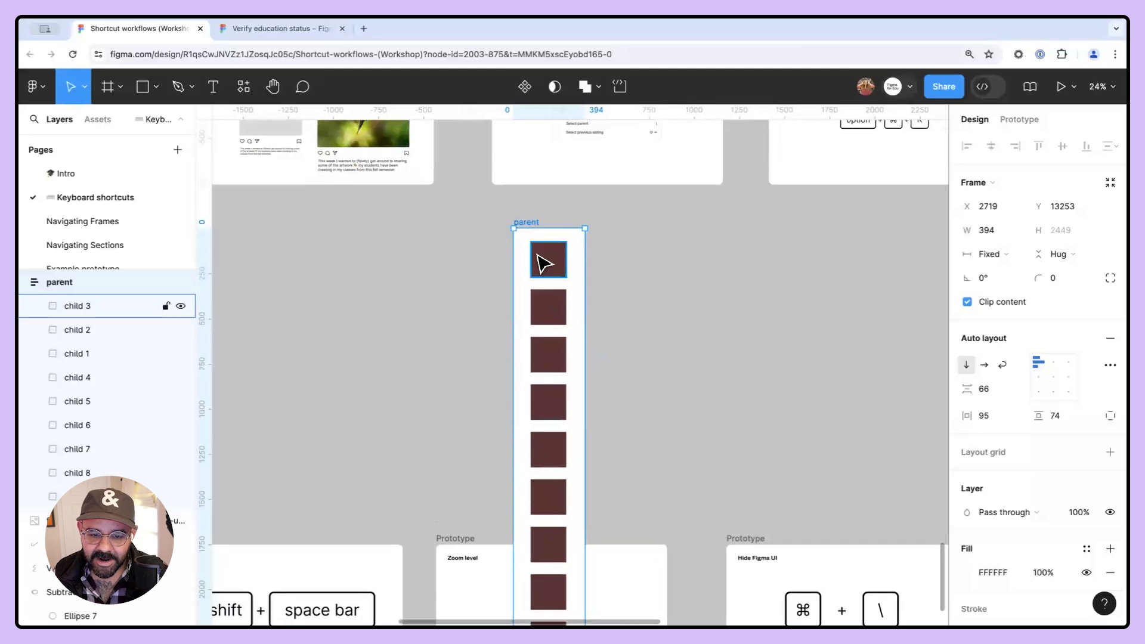
{"action": "key", "text": "Return"}
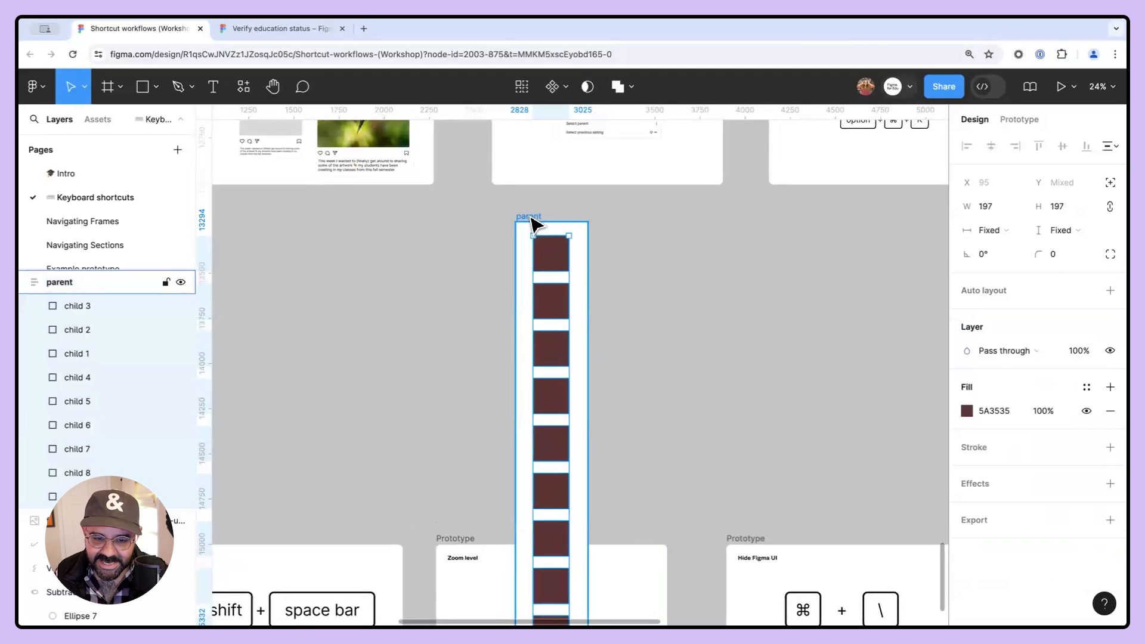
{"action": "left_click", "coordinate": [1004, 230]}
{"action": "left_click", "coordinate": [1013, 252]}
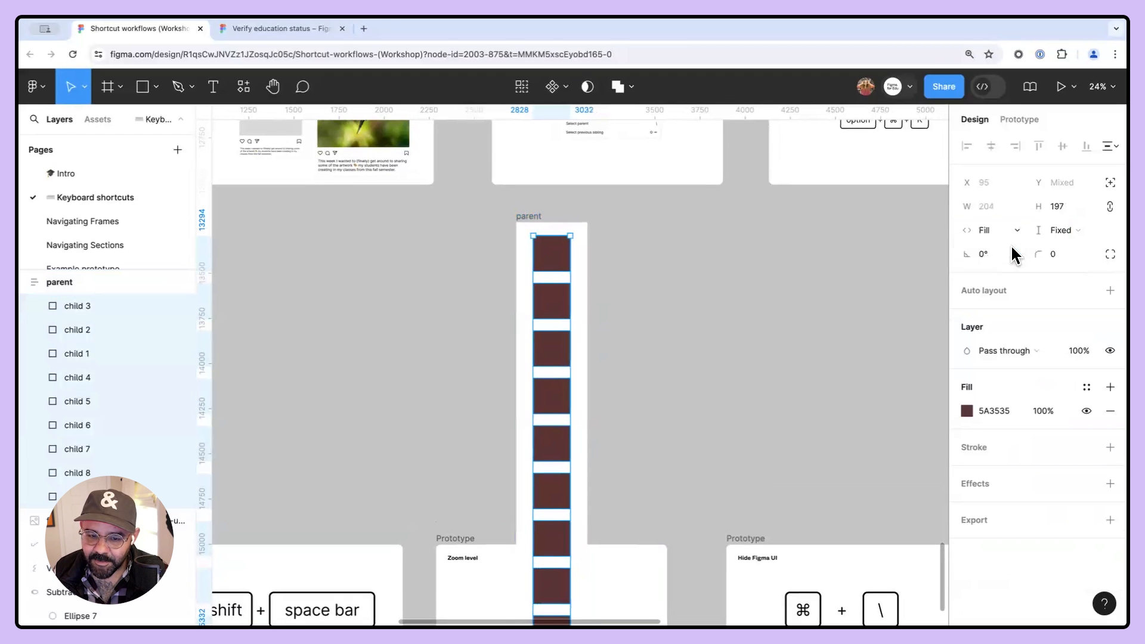
{"action": "key", "text": "shift+Return"}
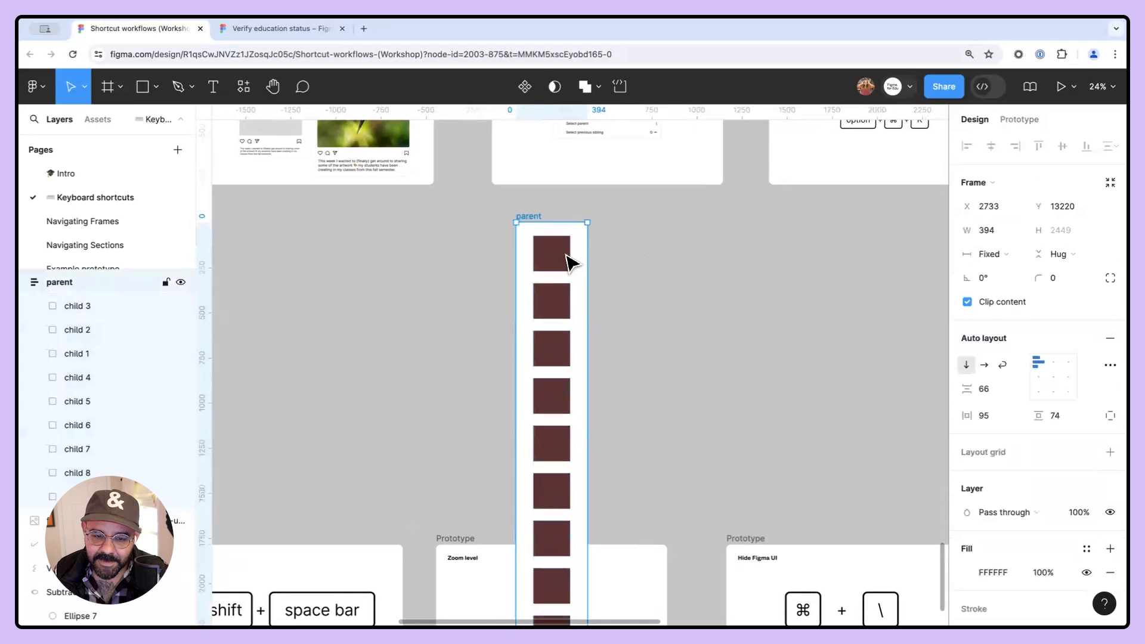
- Try resizing the parent frame, then undo the four most recent changes
{"action": "left_click_drag", "start_coordinate": [586, 268], "coordinate": [626, 289]}
{"action": "key", "text": "super+z"}
{"action": "key", "text": "super+z"}
{"action": "key", "text": "super+z"}
{"action": "key", "text": "super+z"}
{"action": "key", "text": "super+z"}
{"action": "key", "text": "super+z"}
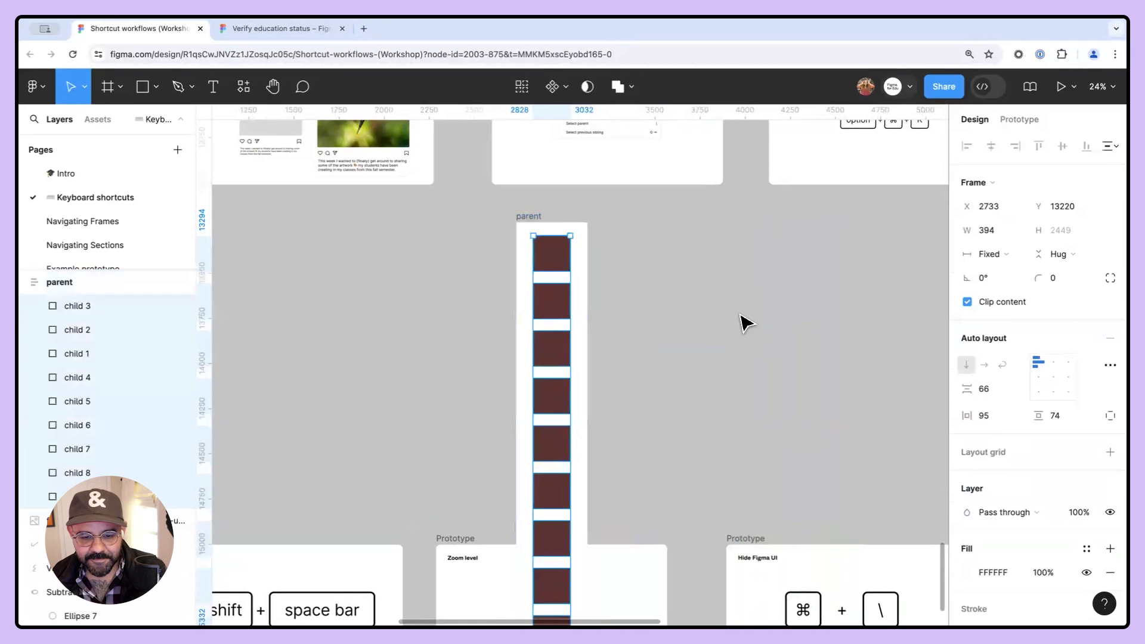
{"action": "key", "text": "super+z"}
- Draw a rectangle about 282 × 244 on empty canvas below the Make a component card and delete it
{"action": "left_click", "coordinate": [730, 313]}
{"action": "left_click_drag", "start_coordinate": [709, 280], "coordinate": [607, 375]}
{"action": "left_click_drag", "start_coordinate": [678, 326], "coordinate": [550, 405]}
{"action": "scroll", "coordinate": [604, 361], "scroll_direction": "up", "scroll_amount": 4}
{"action": "left_click_drag", "start_coordinate": [716, 315], "coordinate": [583, 368]}
{"action": "scroll", "coordinate": [545, 399], "scroll_direction": "up", "scroll_amount": 2}
{"action": "key", "text": "r"}
{"action": "scroll", "coordinate": [525, 441], "scroll_direction": "down", "scroll_amount": 3}
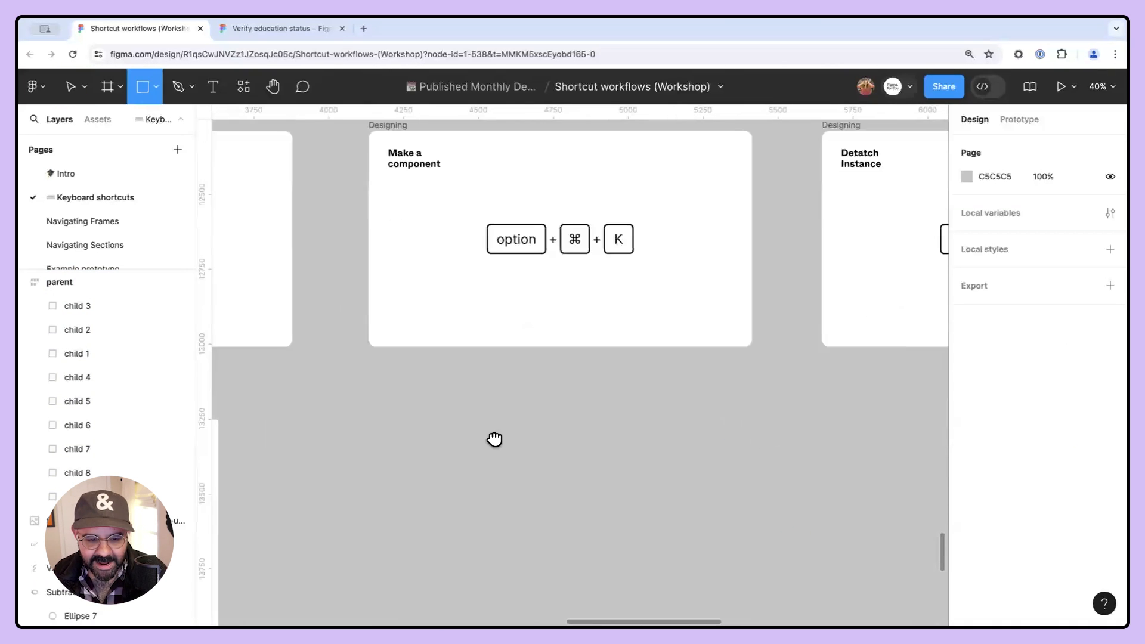
{"action": "mouse_move", "coordinate": [460, 422]}
{"action": "left_mouse_down"}
{"action": "mouse_move", "coordinate": [458, 459]}
{"action": "mouse_move", "coordinate": [514, 526]}
{"action": "left_mouse_up"}
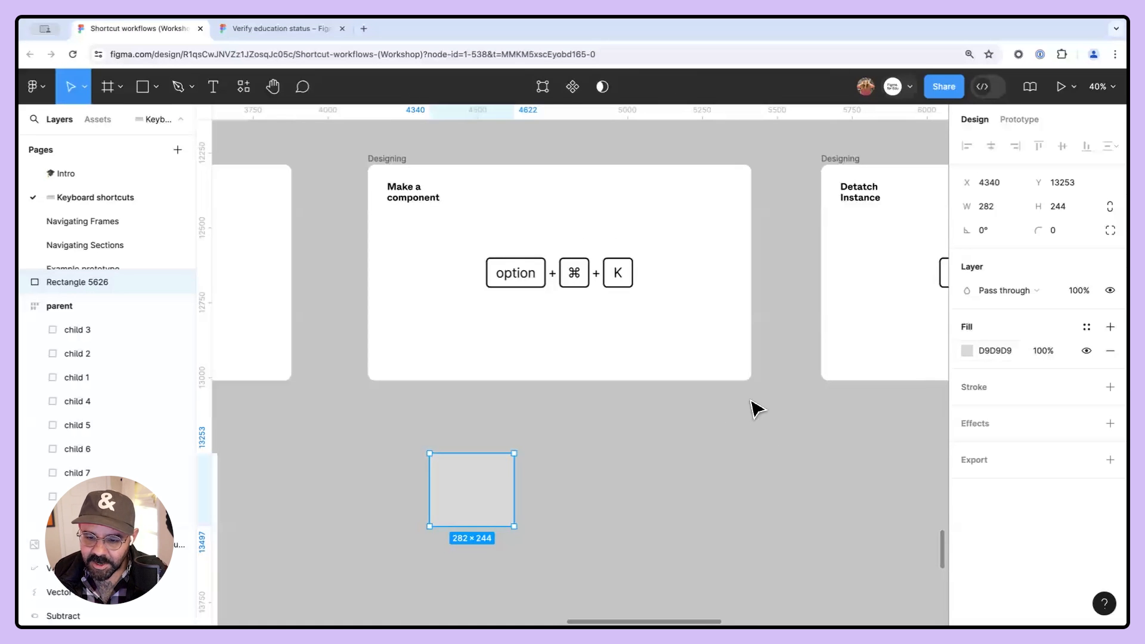
{"action": "key", "text": "Delete"}
- Draw an X of two crossing lines, about 110 × 110, with the Pen tool below the Make a component card
{"action": "key", "text": "p"}
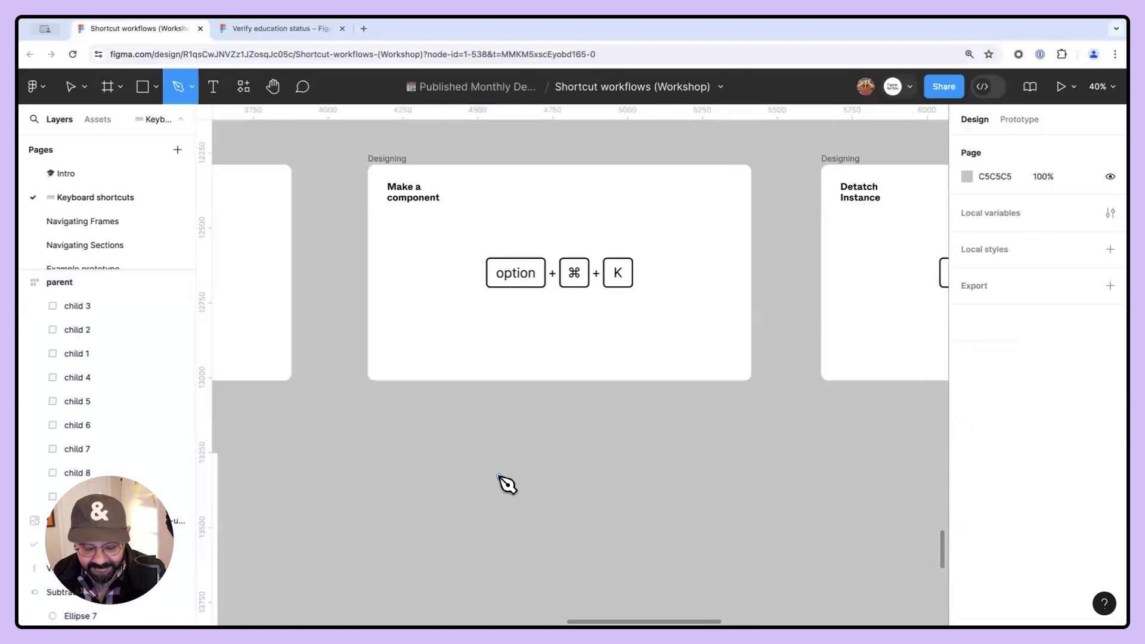
{"action": "left_click", "coordinate": [499, 475]}
{"action": "left_click", "coordinate": [531, 507]}
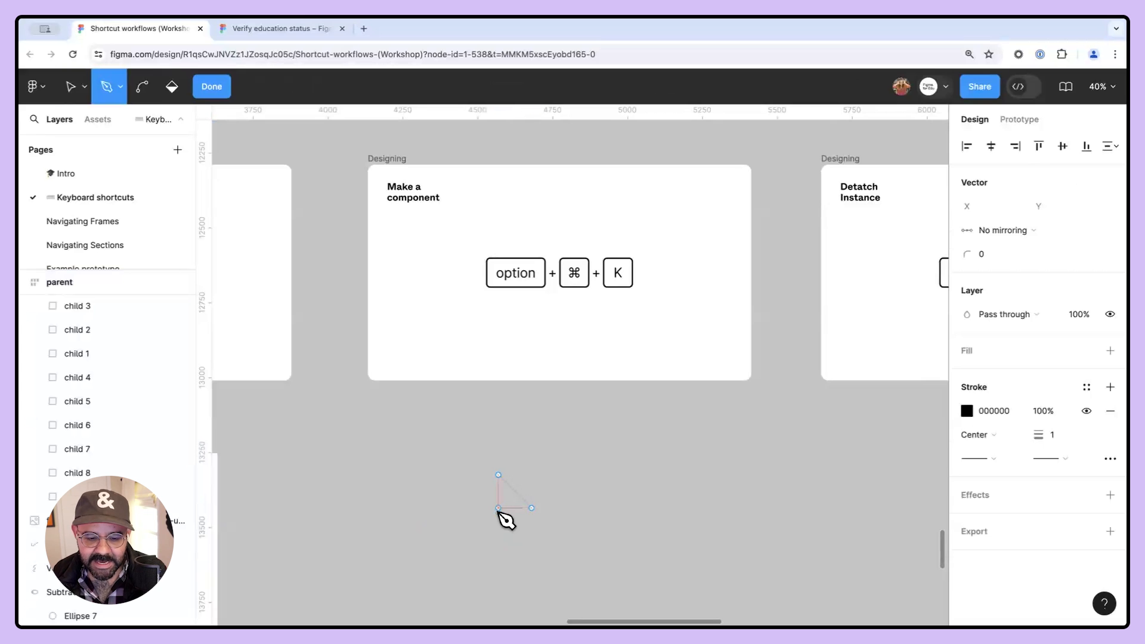
{"action": "left_click", "coordinate": [499, 508]}
{"action": "left_click", "coordinate": [531, 475]}
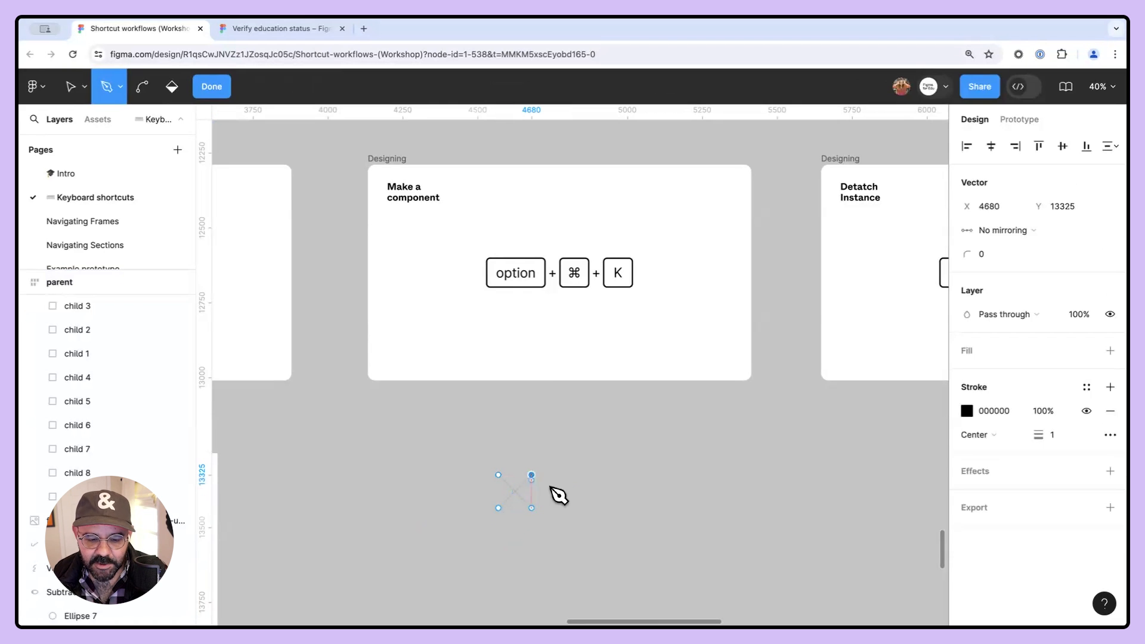
- Set the X vector's stroke weight to 28
{"action": "key", "text": "Escape"}
{"action": "left_click", "coordinate": [1050, 435]}
{"action": "type", "text": "28"}
{"action": "key", "text": "Return"}
{"action": "key", "text": "Escape"}
{"action": "key", "text": "Escape"}
- Select the X, turn it into a component, and expand the local component groups in the assets list
{"action": "left_click_drag", "start_coordinate": [520, 506], "coordinate": [527, 473]}
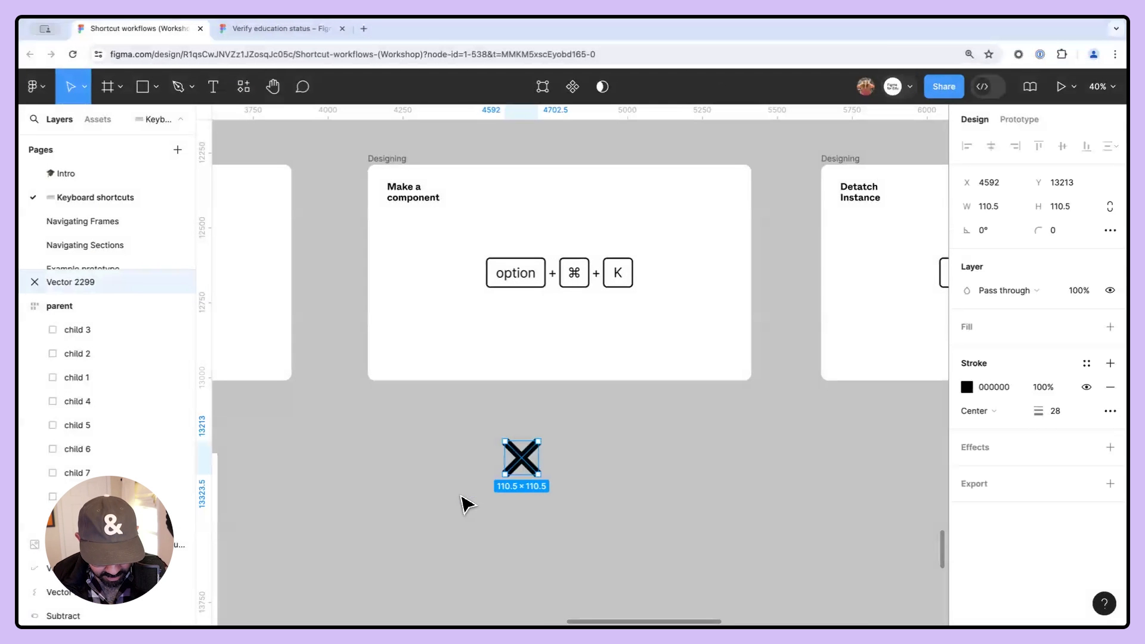
{"action": "key", "text": "alt+super+k"}
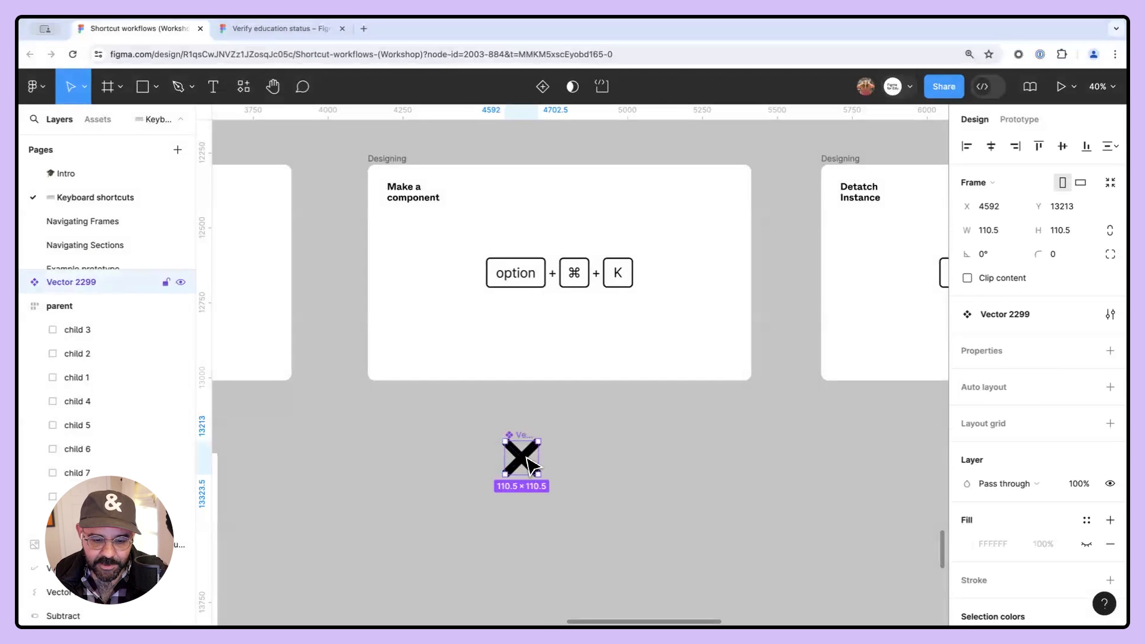
{"action": "left_click", "coordinate": [103, 120]}
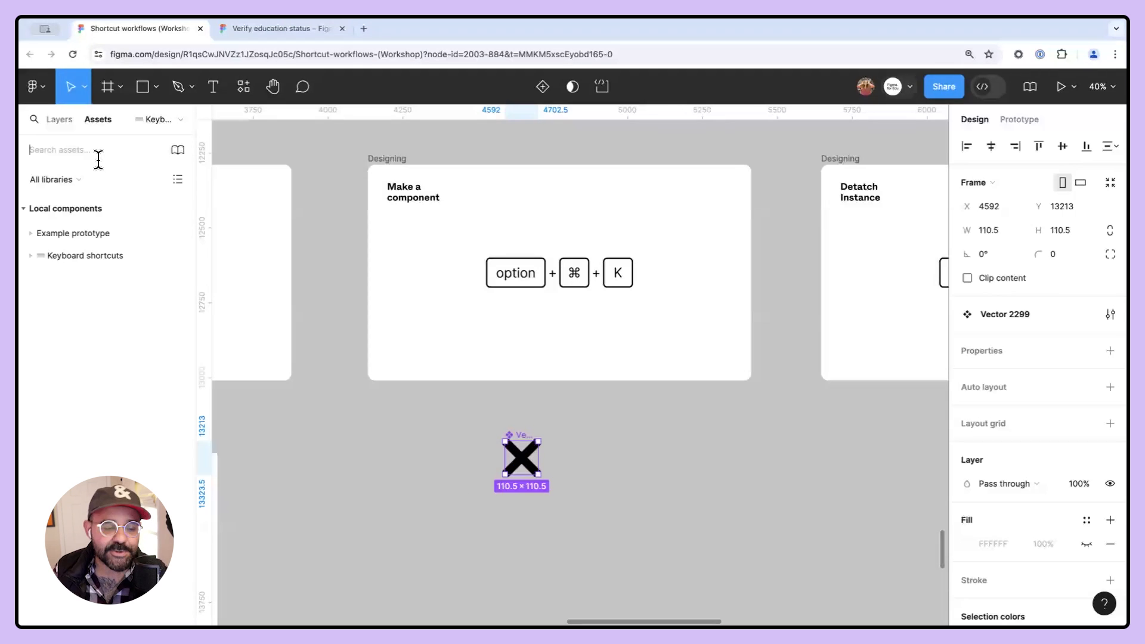
{"action": "left_click", "coordinate": [35, 232]}
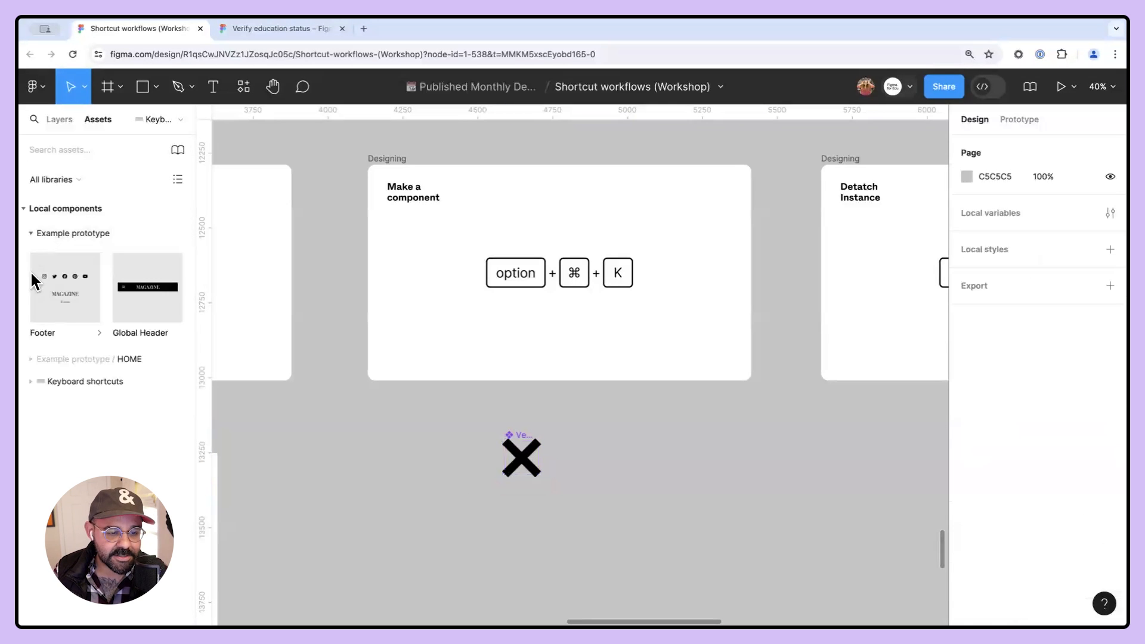
{"action": "left_click", "coordinate": [31, 379]}
- Place three instances of the Vector 2299 component on the canvas near the main component and reposition one
{"action": "left_click_drag", "start_coordinate": [64, 444], "coordinate": [617, 435]}
{"action": "left_click_drag", "start_coordinate": [104, 452], "coordinate": [746, 487]}
{"action": "left_click_drag", "start_coordinate": [83, 435], "coordinate": [706, 538]}
{"action": "scroll", "coordinate": [561, 483], "scroll_direction": "up", "scroll_amount": 3}
{"action": "left_click_drag", "start_coordinate": [563, 485], "coordinate": [464, 423]}
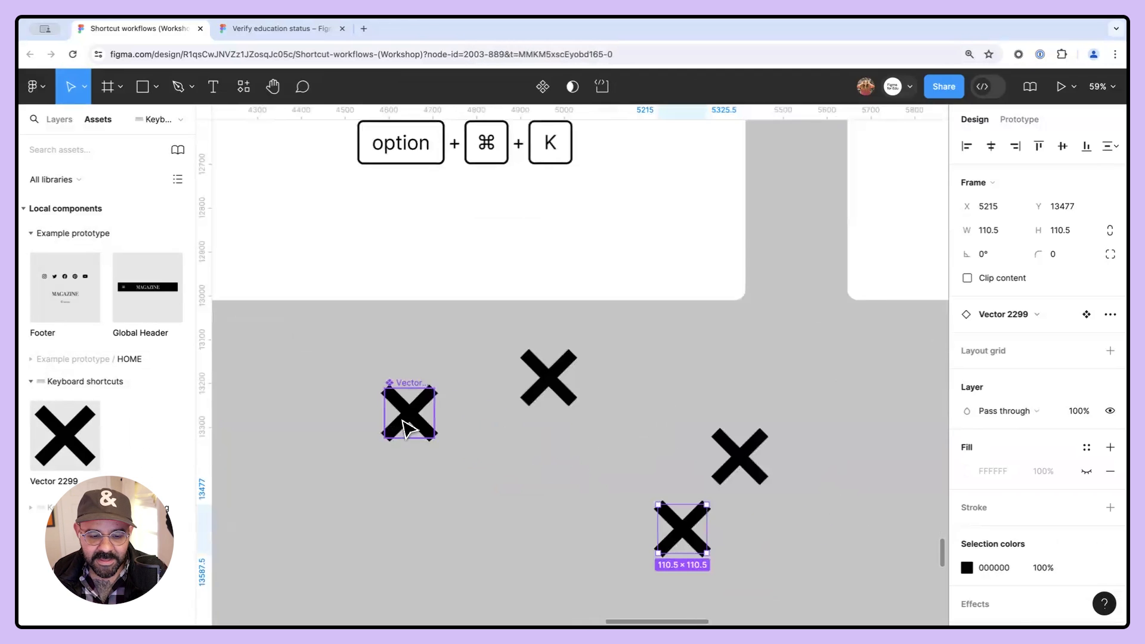
- Try editing a vertex of the main component's vector path, then undo it
{"action": "double_click", "coordinate": [401, 420]}
{"action": "double_click", "coordinate": [401, 421]}
{"action": "mouse_move", "coordinate": [385, 440]}
{"action": "left_mouse_down"}
{"action": "mouse_move", "coordinate": [409, 475]}
{"action": "mouse_move", "coordinate": [357, 469]}
{"action": "mouse_move", "coordinate": [389, 440]}
{"action": "mouse_move", "coordinate": [380, 446]}
{"action": "left_mouse_up"}
{"action": "key", "text": "super+z"}
- Try changing the main component's stroke colour to red, then undo the change
{"action": "scroll", "coordinate": [775, 399], "scroll_direction": "down", "scroll_amount": 3}
{"action": "left_click_drag", "start_coordinate": [775, 400], "coordinate": [670, 412]}
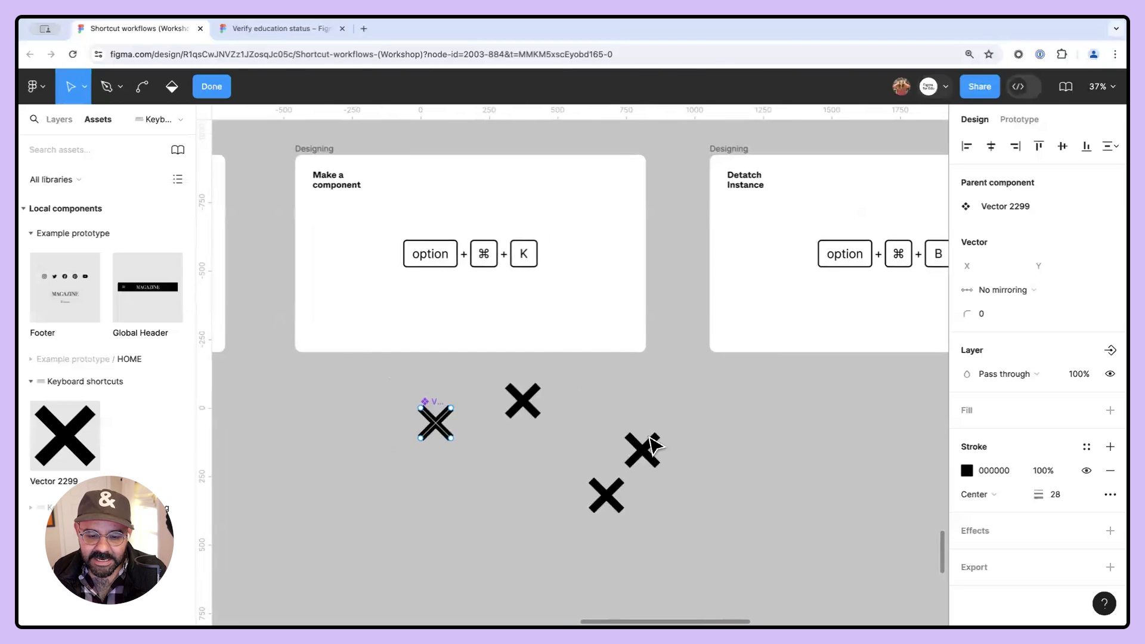
{"action": "key", "text": "Escape"}
{"action": "left_click", "coordinate": [966, 543]}
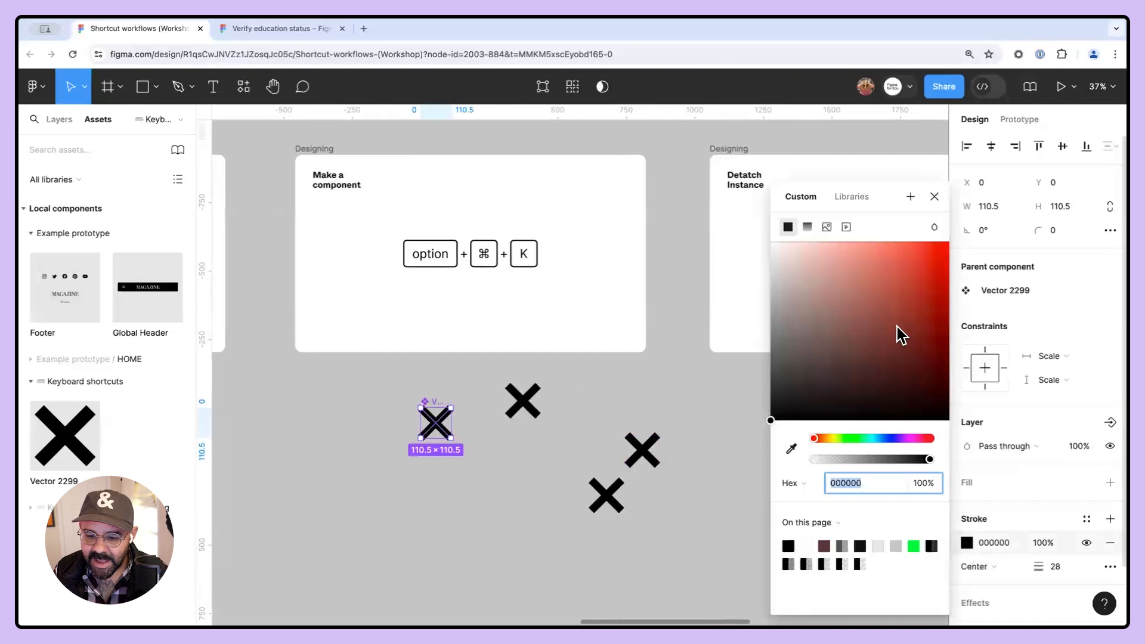
{"action": "left_click", "coordinate": [920, 250]}
{"action": "key", "text": "super+z"}
- Change one instance's selection colour to red FC1A1A
{"action": "left_click", "coordinate": [655, 460]}
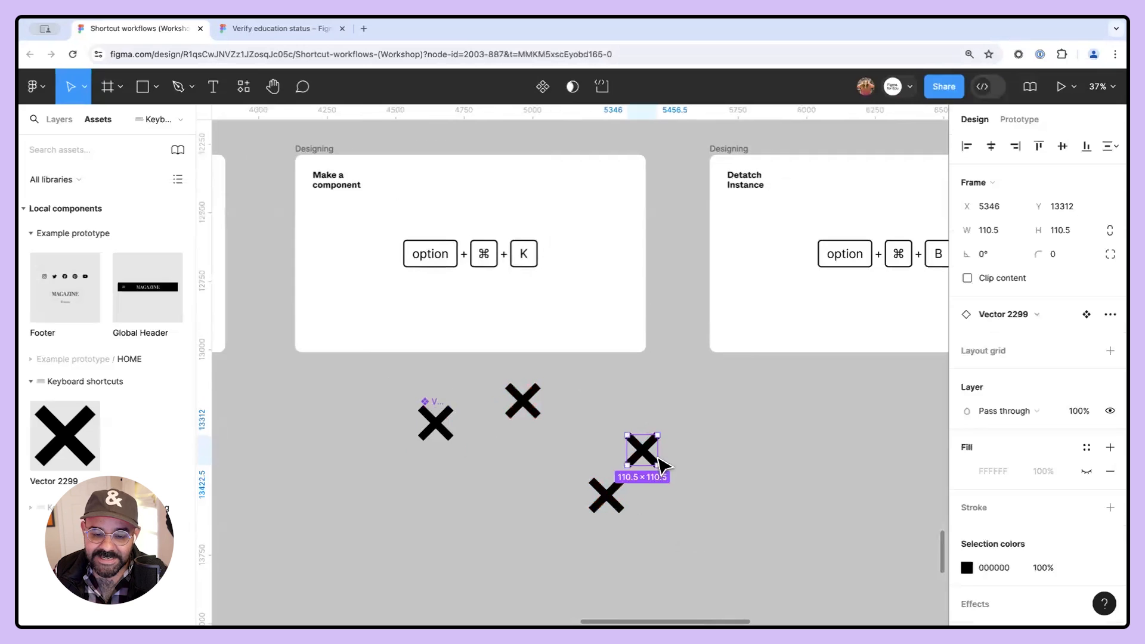
{"action": "left_click", "coordinate": [967, 567]}
{"action": "left_click", "coordinate": [931, 243]}
{"action": "left_click", "coordinate": [392, 435]}
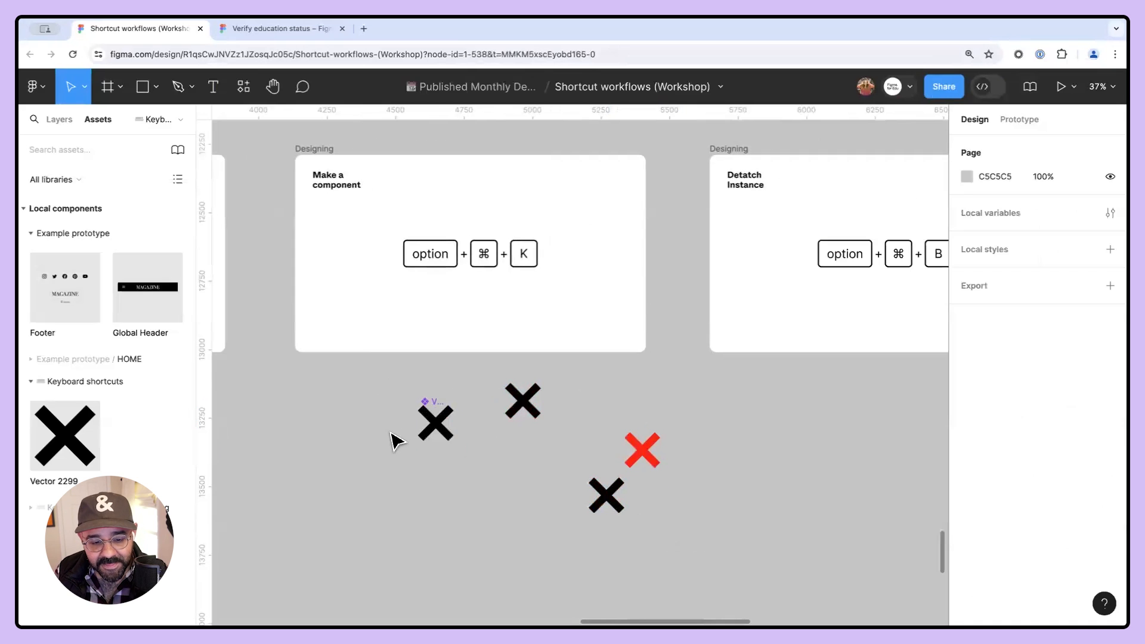
- Try editing the main component's vector path again, then undo the change and leave editing
{"action": "double_click", "coordinate": [436, 426]}
{"action": "key", "text": "Return"}
{"action": "mouse_move", "coordinate": [425, 442]}
{"action": "left_mouse_down"}
{"action": "mouse_move", "coordinate": [439, 476]}
{"action": "mouse_move", "coordinate": [430, 436]}
{"action": "left_mouse_up"}
{"action": "key", "text": "super+z"}
{"action": "left_click_drag", "start_coordinate": [811, 413], "coordinate": [668, 437]}
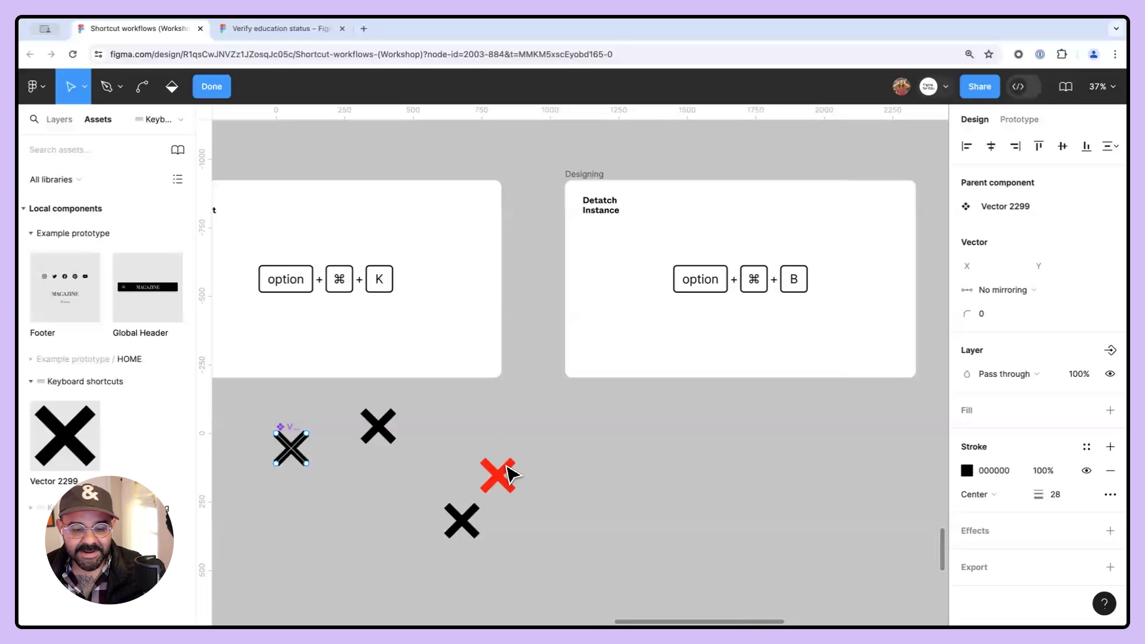
{"action": "key", "text": "Escape"}
- Move the red instance under the Detatch Instance card, then select and delete it
{"action": "left_click_drag", "start_coordinate": [500, 479], "coordinate": [757, 444]}
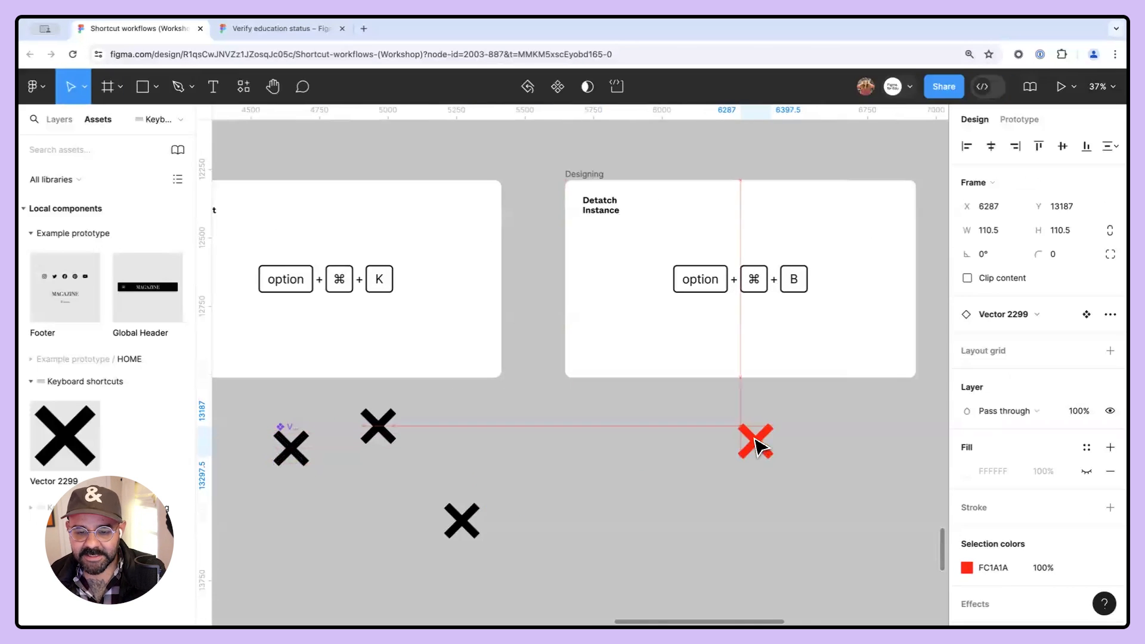
{"action": "scroll", "coordinate": [707, 414], "scroll_direction": "right", "scroll_amount": 4}
{"action": "scroll", "coordinate": [707, 414], "scroll_direction": "up", "scroll_amount": 2}
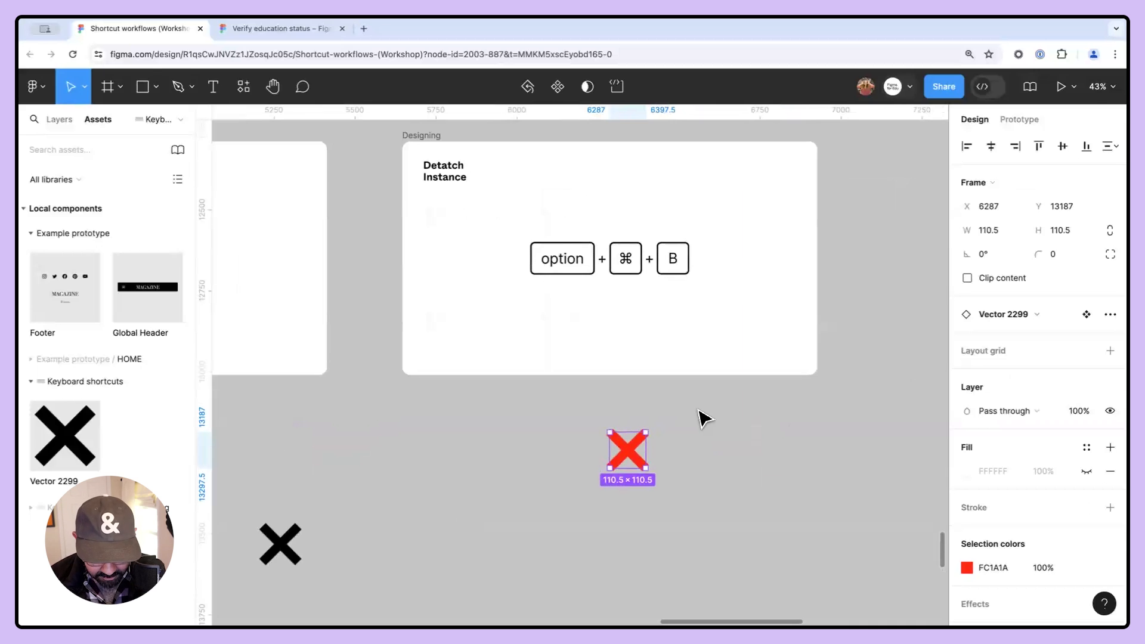
{"action": "key", "text": "super+shift+b"}
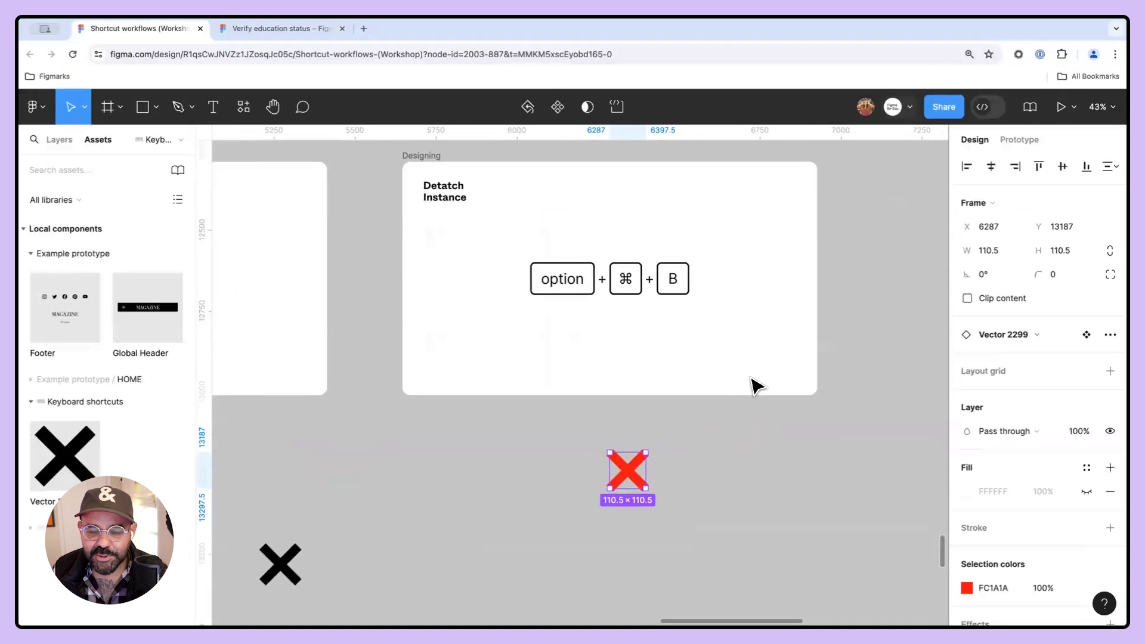
{"action": "left_click", "coordinate": [714, 453]}
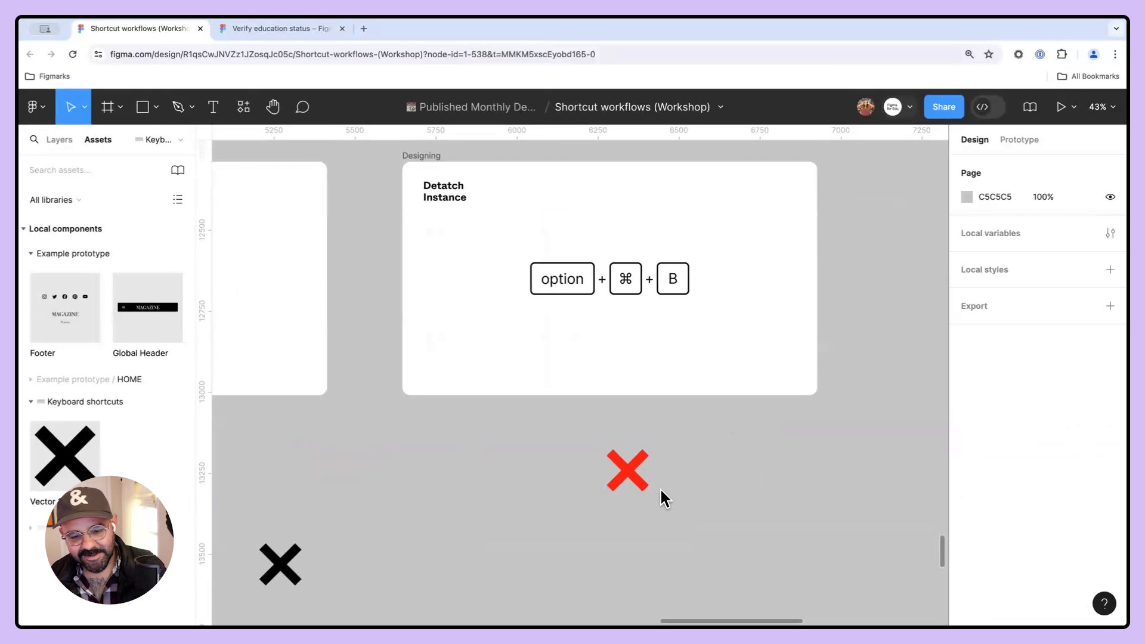
{"action": "left_click_drag", "start_coordinate": [631, 475], "coordinate": [617, 479]}
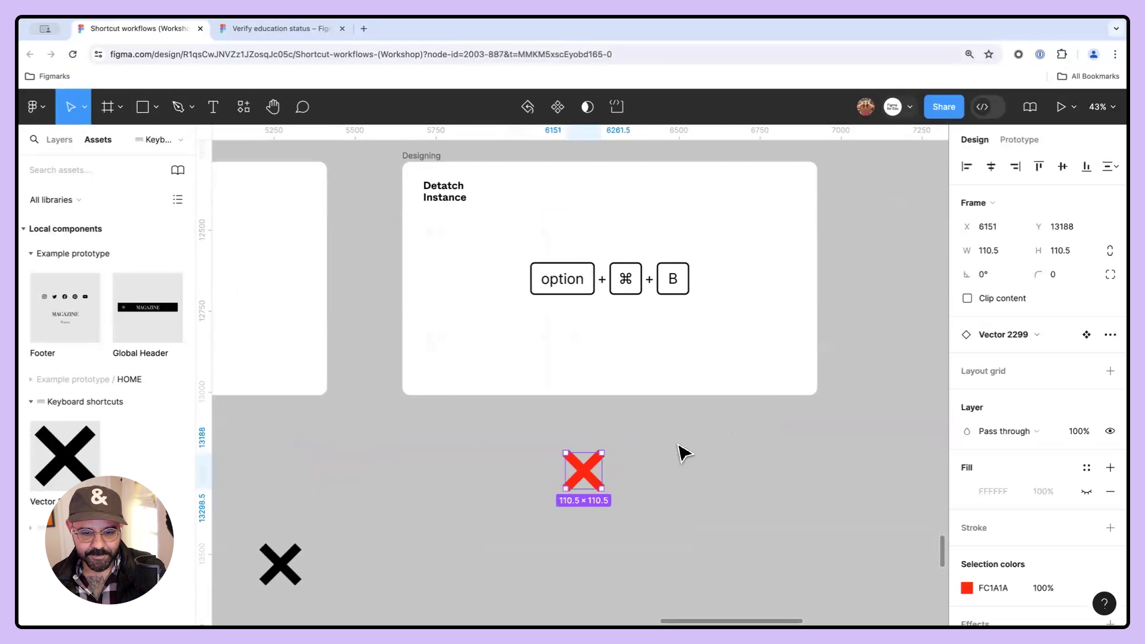
{"action": "scroll", "coordinate": [680, 446], "scroll_direction": "down", "scroll_amount": 4}
{"action": "left_click_drag", "start_coordinate": [705, 463], "coordinate": [630, 439]}
{"action": "key", "text": "Delete"}
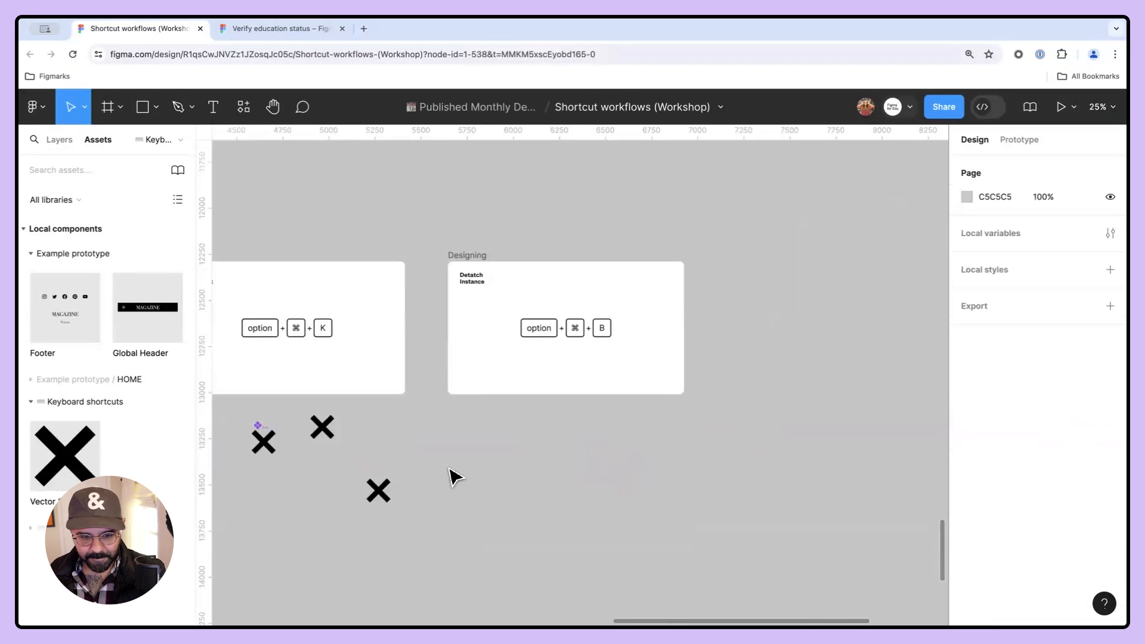
- Select the remaining X component and instances and delete them
{"action": "left_click_drag", "start_coordinate": [420, 472], "coordinate": [585, 419]}
{"action": "left_click_drag", "start_coordinate": [393, 358], "coordinate": [650, 480]}
{"action": "key", "text": "Delete"}
- Locate the Swap to prototype mode toggle card and switch between design and prototype modes several times
{"action": "scroll", "coordinate": [658, 493], "scroll_direction": "down", "scroll_amount": 5}
{"action": "left_click_drag", "start_coordinate": [559, 526], "coordinate": [737, 311]}
{"action": "left_click_drag", "start_coordinate": [538, 454], "coordinate": [839, 340]}
{"action": "scroll", "coordinate": [442, 305], "scroll_direction": "up", "scroll_amount": 7}
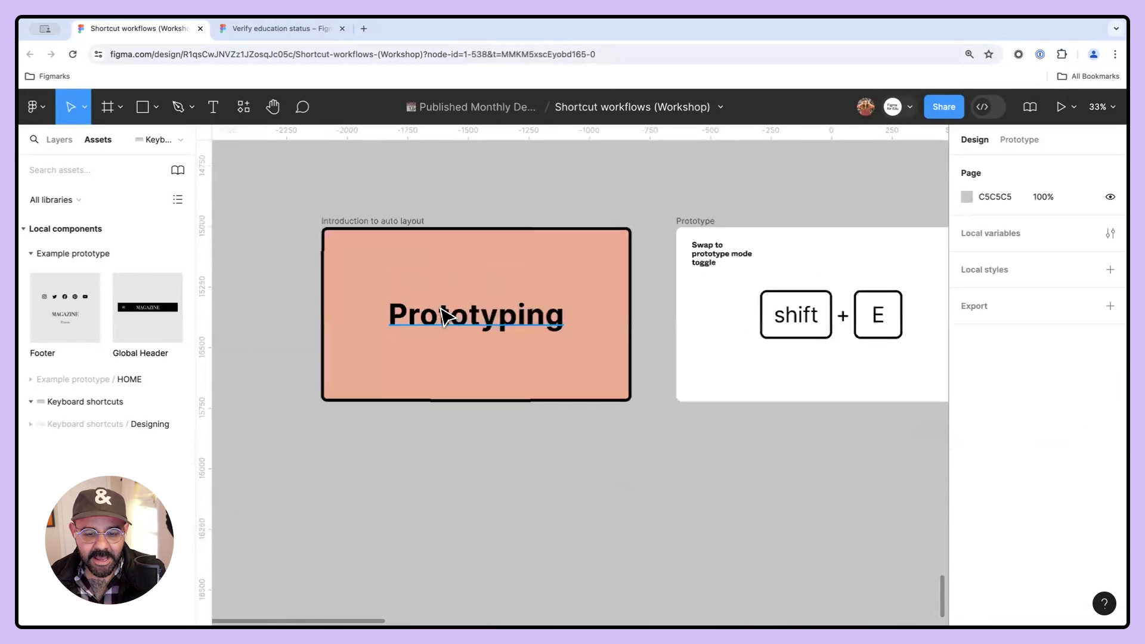
{"action": "scroll", "coordinate": [526, 322], "scroll_direction": "down", "scroll_amount": 2}
{"action": "left_click_drag", "start_coordinate": [539, 343], "coordinate": [272, 356]}
{"action": "scroll", "coordinate": [602, 310], "scroll_direction": "up", "scroll_amount": 2}
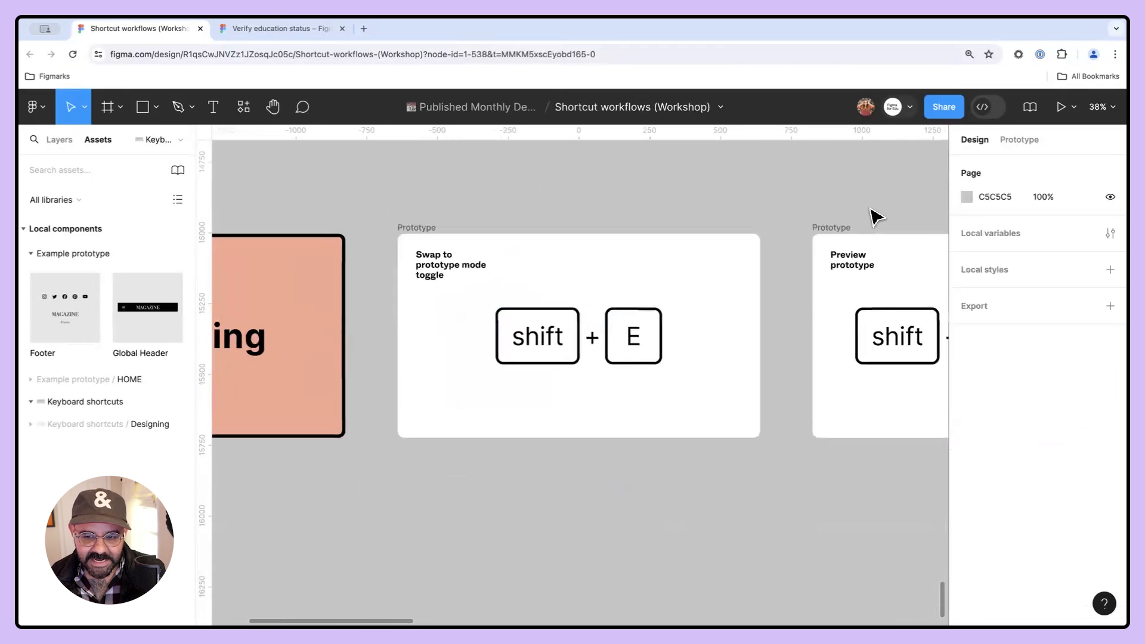
{"action": "key", "text": "shift+e"}
{"action": "key", "text": "shift+e"}
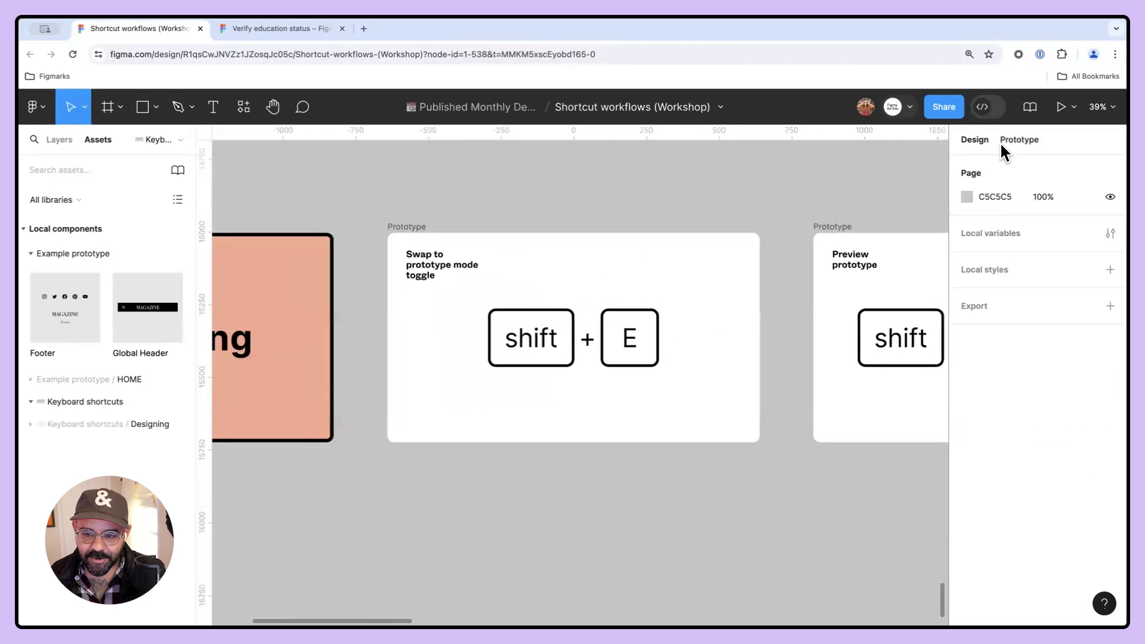
{"action": "key", "text": "shift+e"}
{"action": "key", "text": "shift+e"}
{"action": "key", "text": "shift+e"}
{"action": "key", "text": "shift+e"}
- Open the Example prototype page from the pages list
{"action": "left_click_drag", "start_coordinate": [800, 206], "coordinate": [468, 214]}
{"action": "left_click_drag", "start_coordinate": [690, 215], "coordinate": [580, 216]}
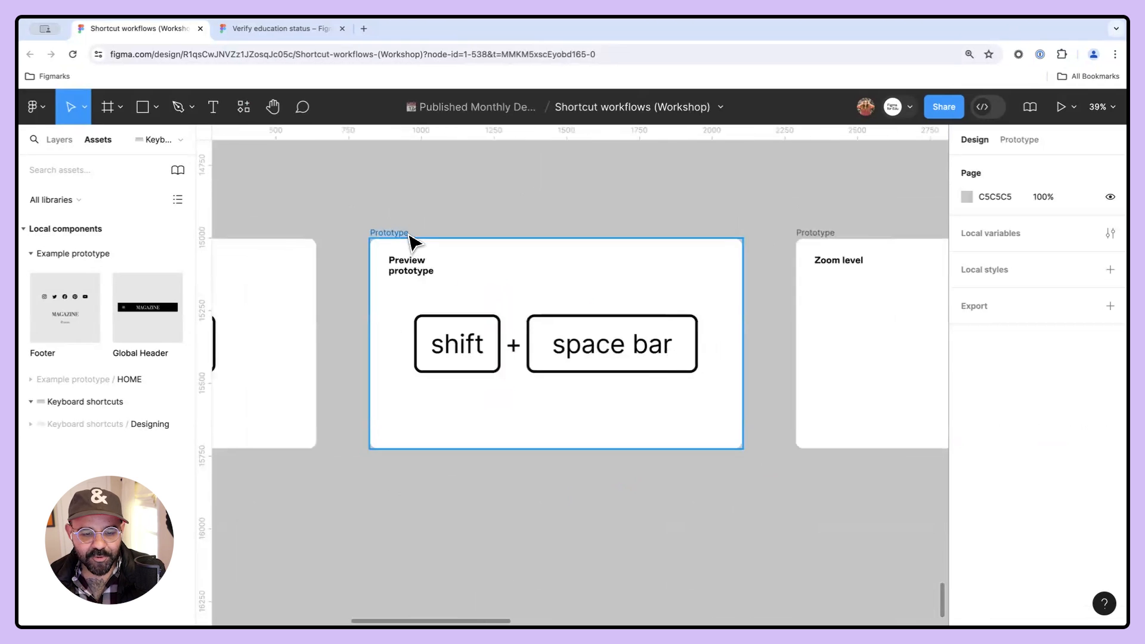
{"action": "left_click", "coordinate": [64, 140]}
{"action": "scroll", "coordinate": [83, 215], "scroll_direction": "down", "scroll_amount": 2}
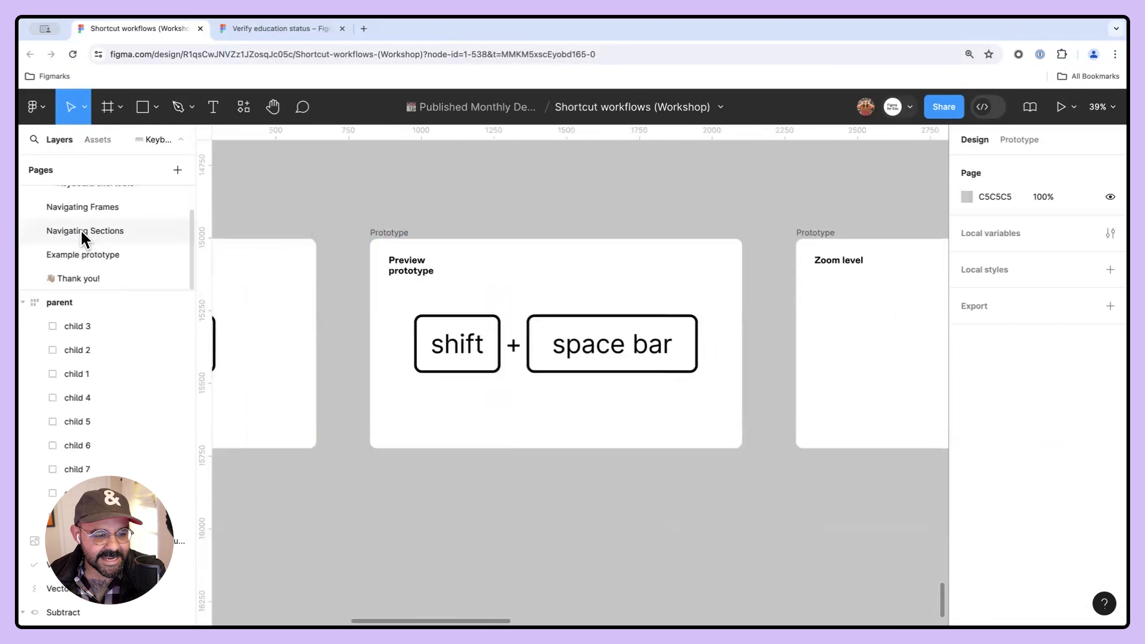
{"action": "left_click", "coordinate": [92, 252]}
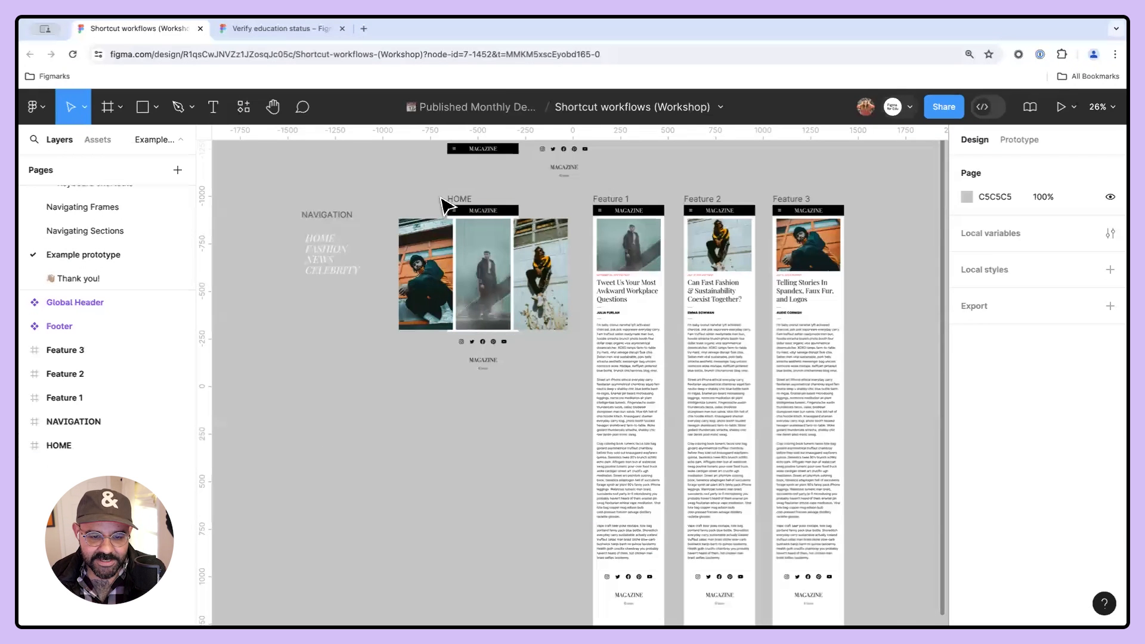
- Select the HOME frame, open its prototype preview, and close the preview
{"action": "left_click", "coordinate": [456, 199]}
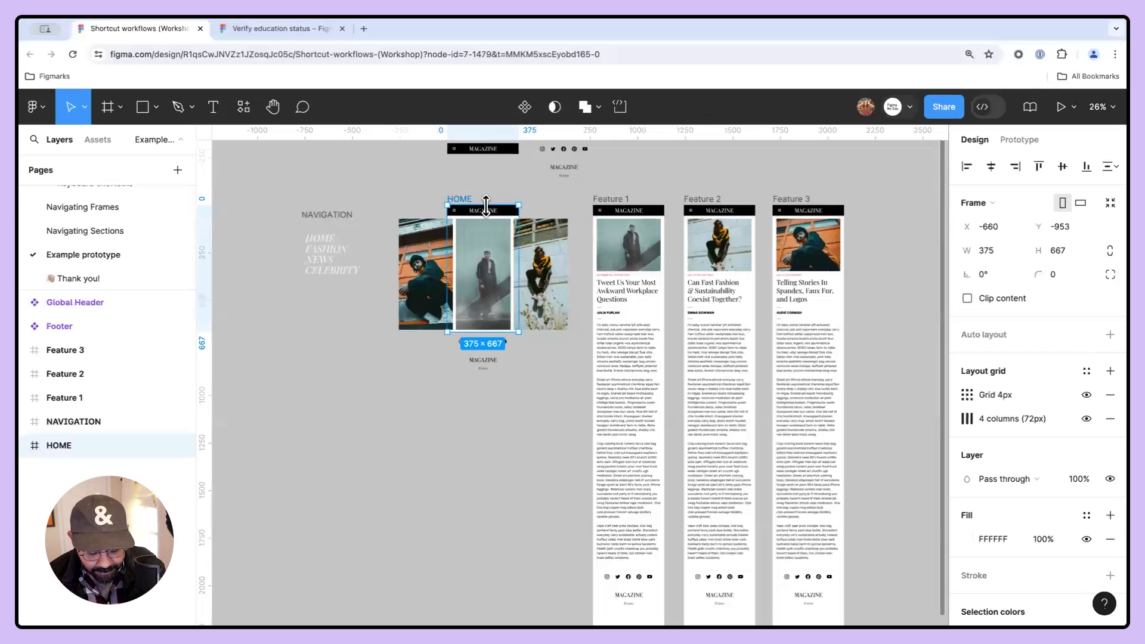
{"action": "key", "text": "shift+space"}
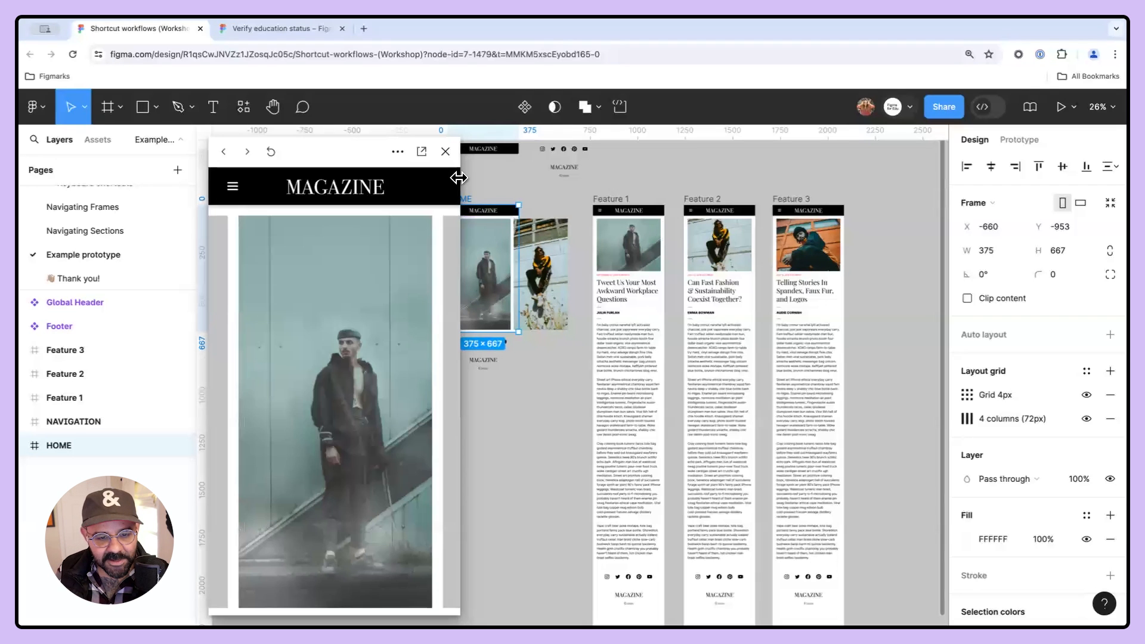
{"action": "left_click", "coordinate": [445, 152]}
- Set the prototype device to iPhone 8 in the prototype settings
{"action": "left_click", "coordinate": [1018, 144]}
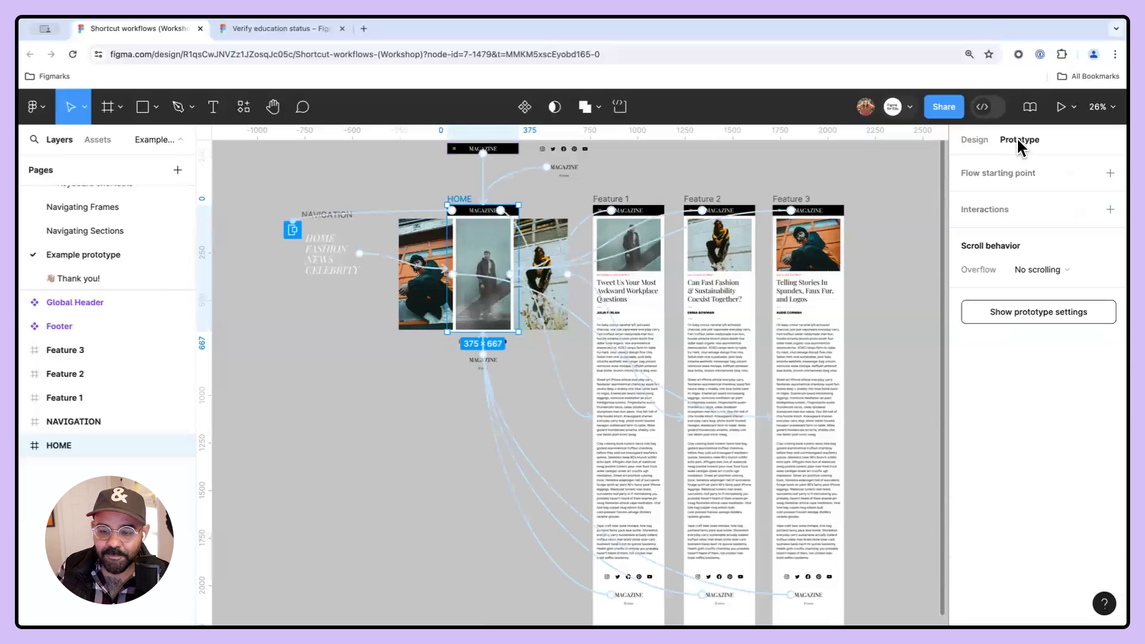
{"action": "left_click", "coordinate": [1029, 308]}
{"action": "left_click", "coordinate": [982, 194]}
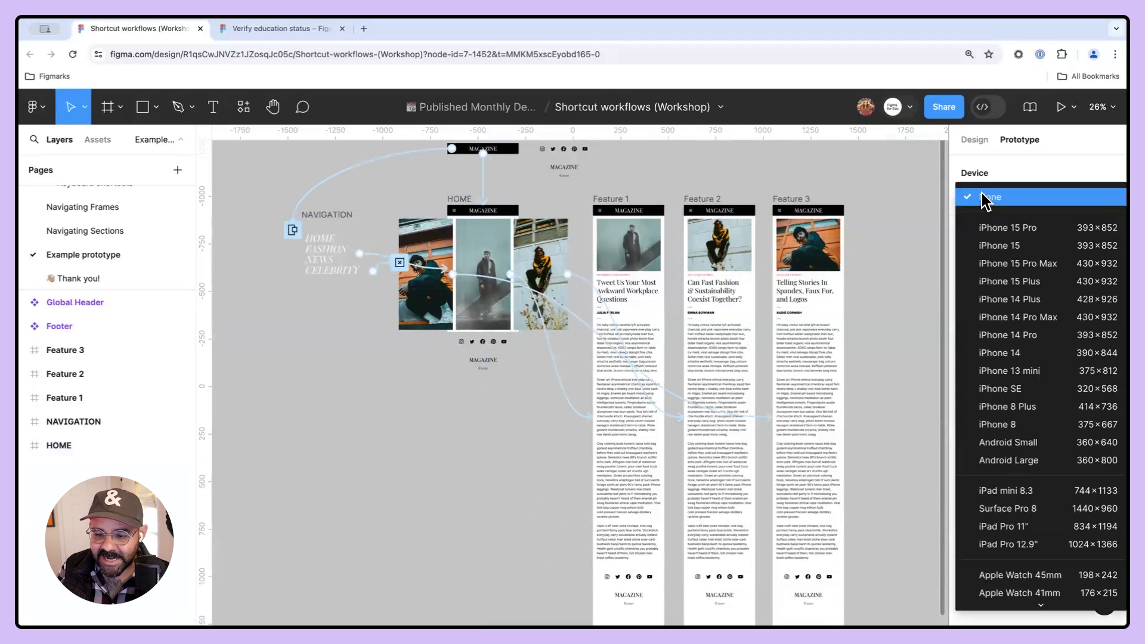
{"action": "left_click", "coordinate": [1021, 424]}
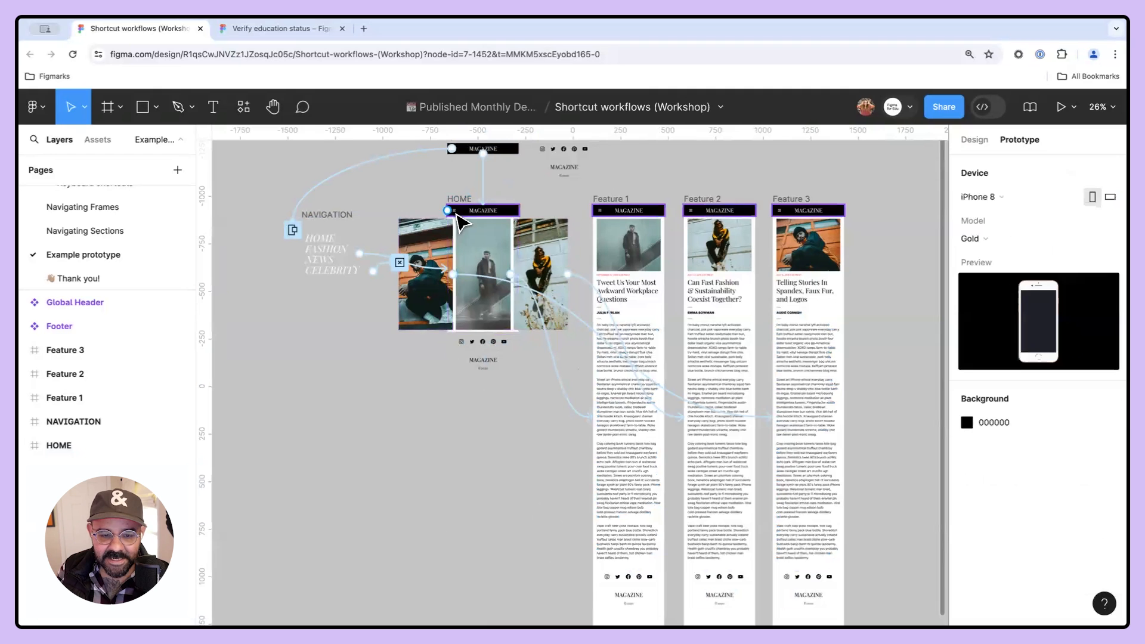
- Preview the HOME frame again in the iPhone 8 frame, reposition the preview window, and scroll through it
{"action": "left_click", "coordinate": [466, 209]}
{"action": "key", "text": "shift+space"}
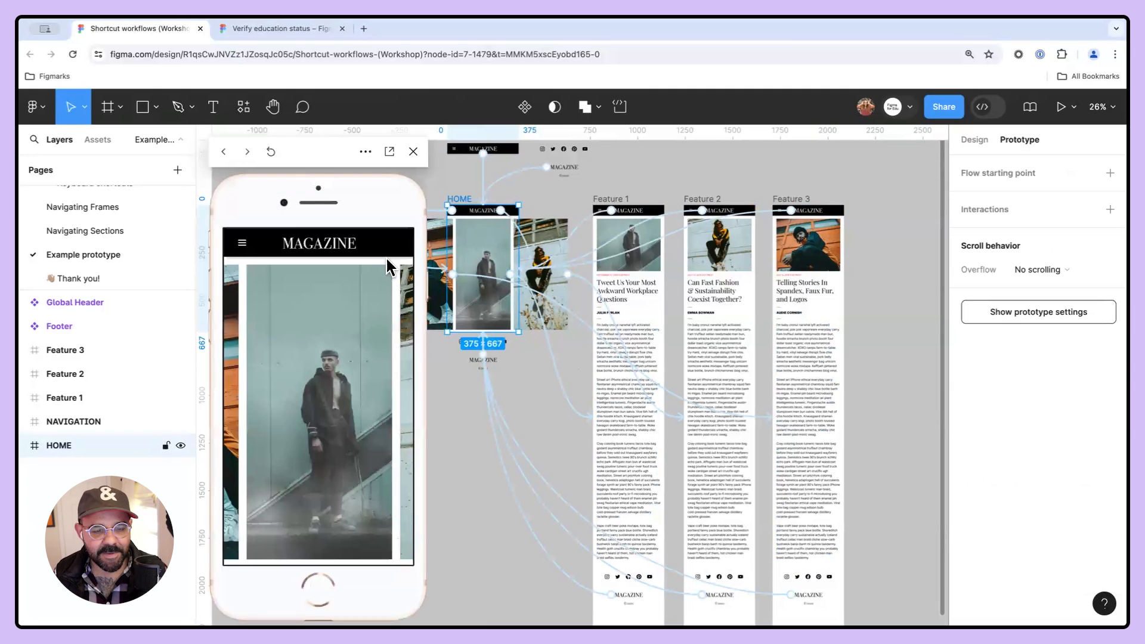
{"action": "mouse_move", "coordinate": [325, 173]}
{"action": "left_mouse_down"}
{"action": "mouse_move", "coordinate": [363, 160]}
{"action": "mouse_move", "coordinate": [342, 161]}
{"action": "left_mouse_up"}
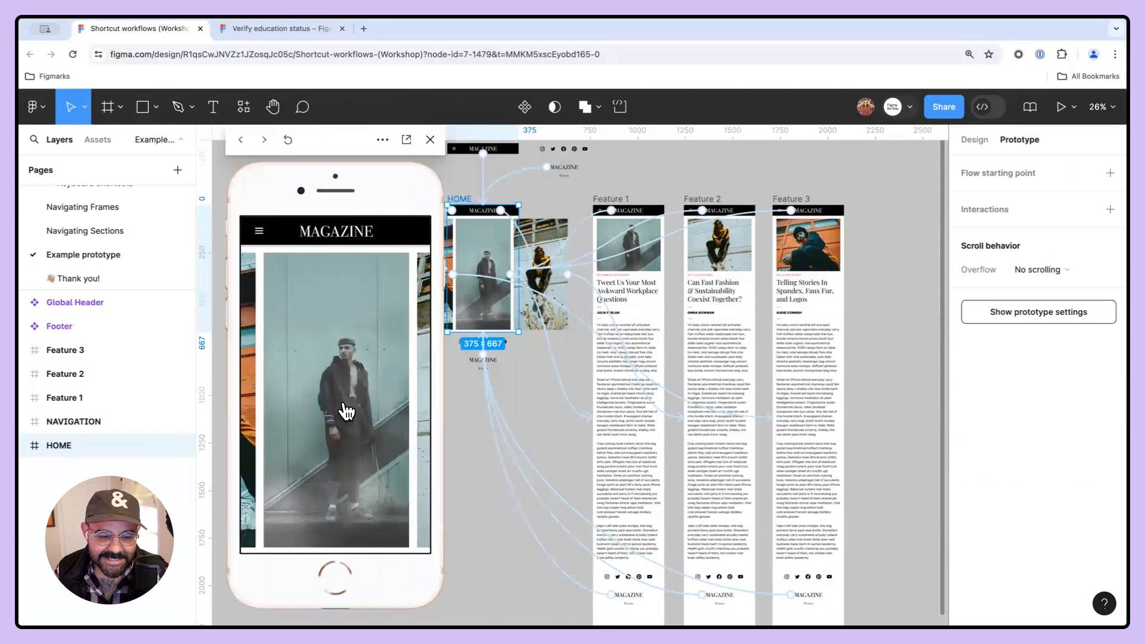
{"action": "left_click", "coordinate": [342, 409]}
{"action": "scroll", "coordinate": [356, 484], "scroll_direction": "down", "scroll_amount": 10}
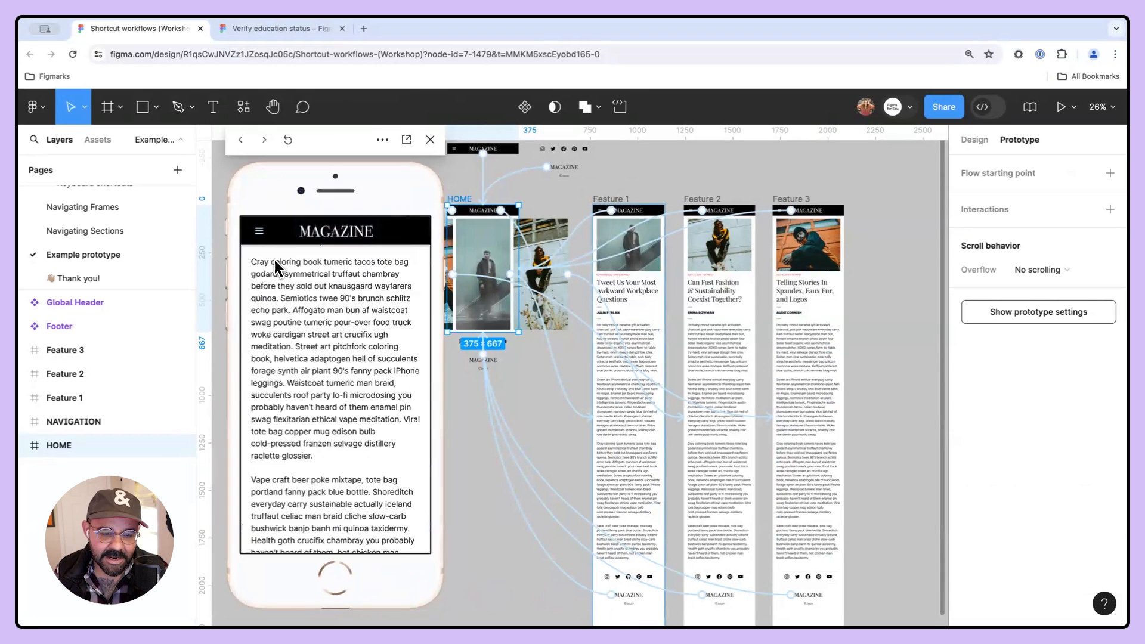
- Navigate to the first feature article through the prototype's menu and open the preview's options menu
{"action": "left_click", "coordinate": [259, 231]}
{"action": "left_click", "coordinate": [320, 325]}
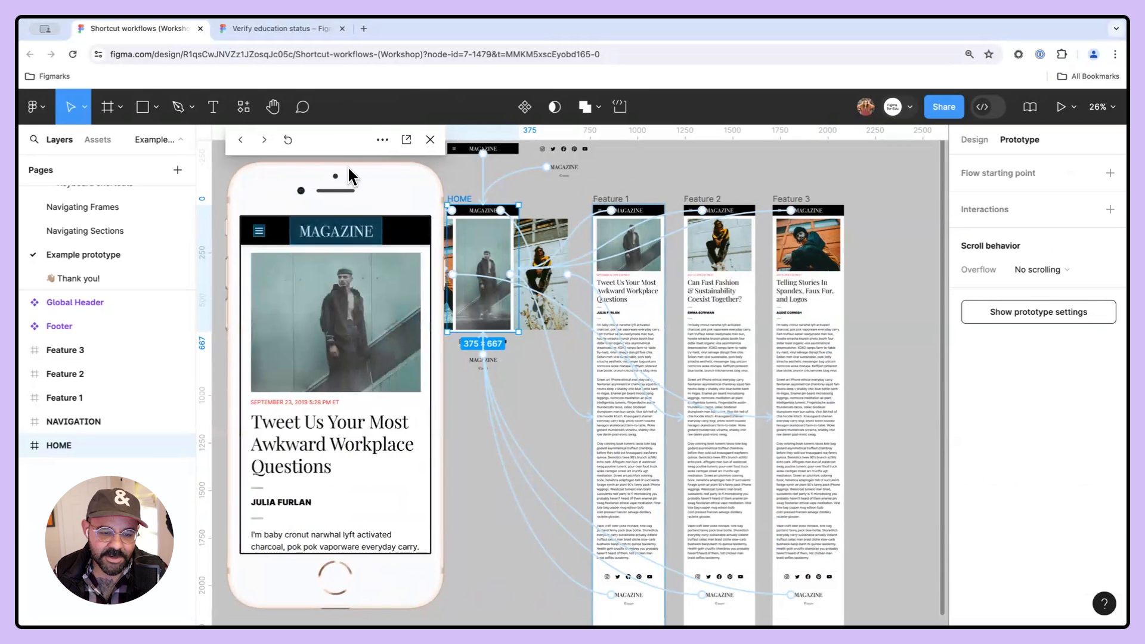
{"action": "left_click", "coordinate": [382, 140]}
{"action": "left_click", "coordinate": [322, 140]}
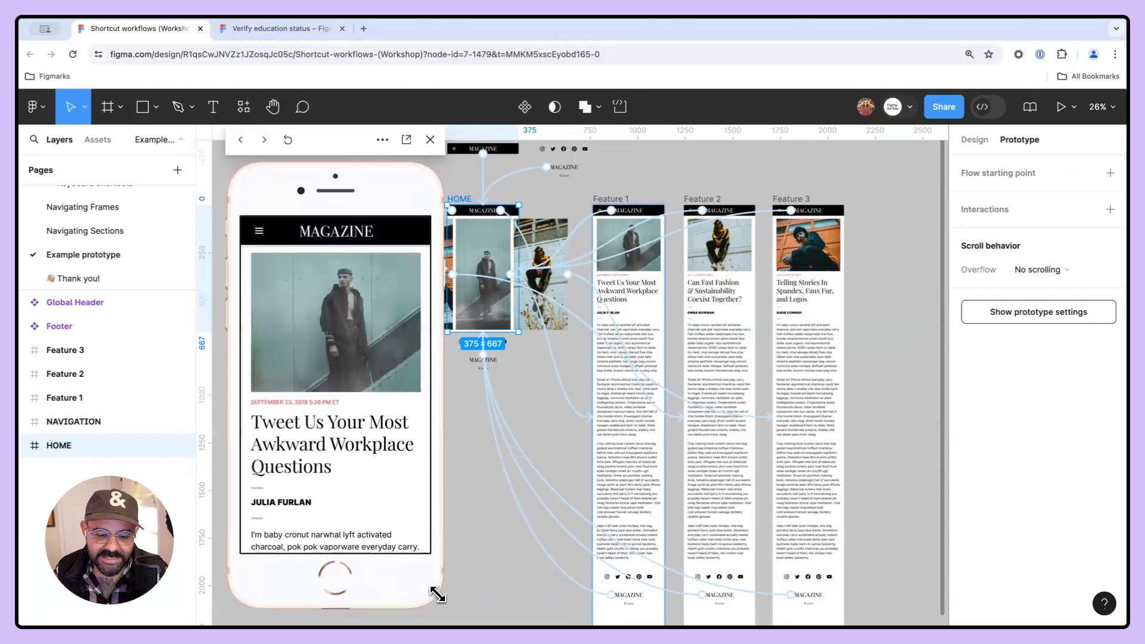
- Resize the prototype preview window and turn on Follow active frame in the preview's options
{"action": "left_click_drag", "start_coordinate": [445, 608], "coordinate": [429, 580]}
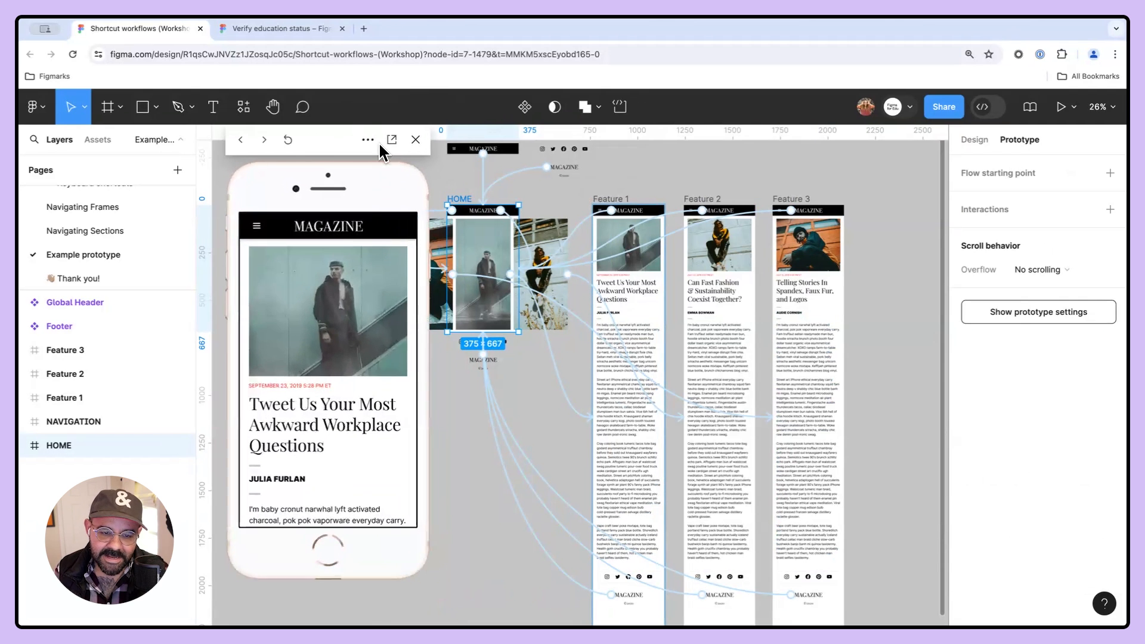
{"action": "left_click", "coordinate": [368, 140]}
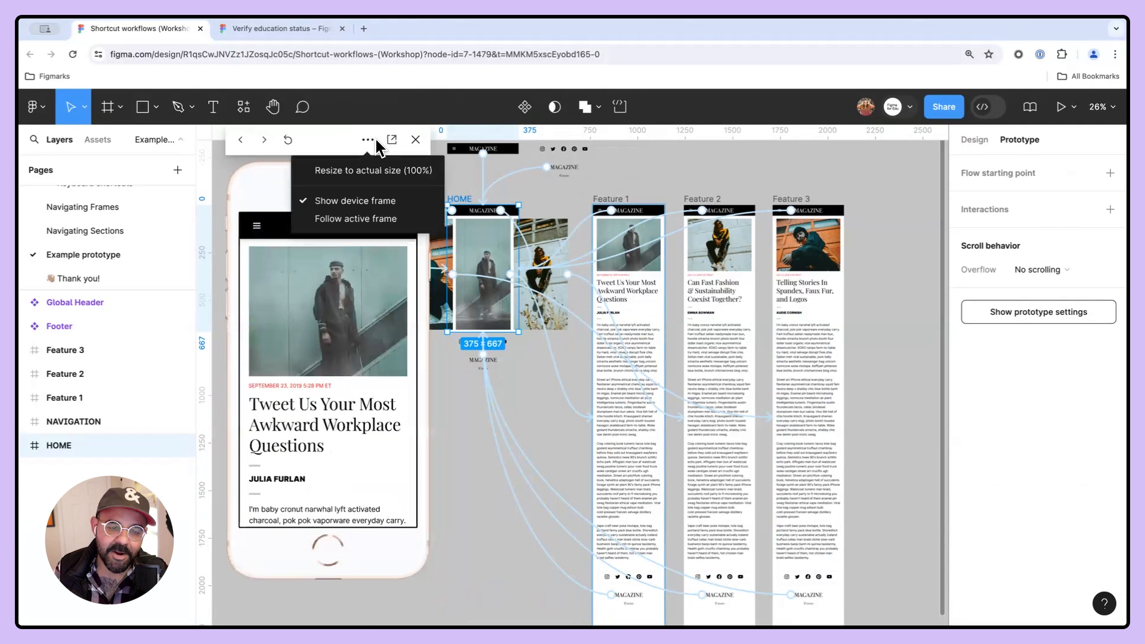
{"action": "left_click", "coordinate": [371, 219]}
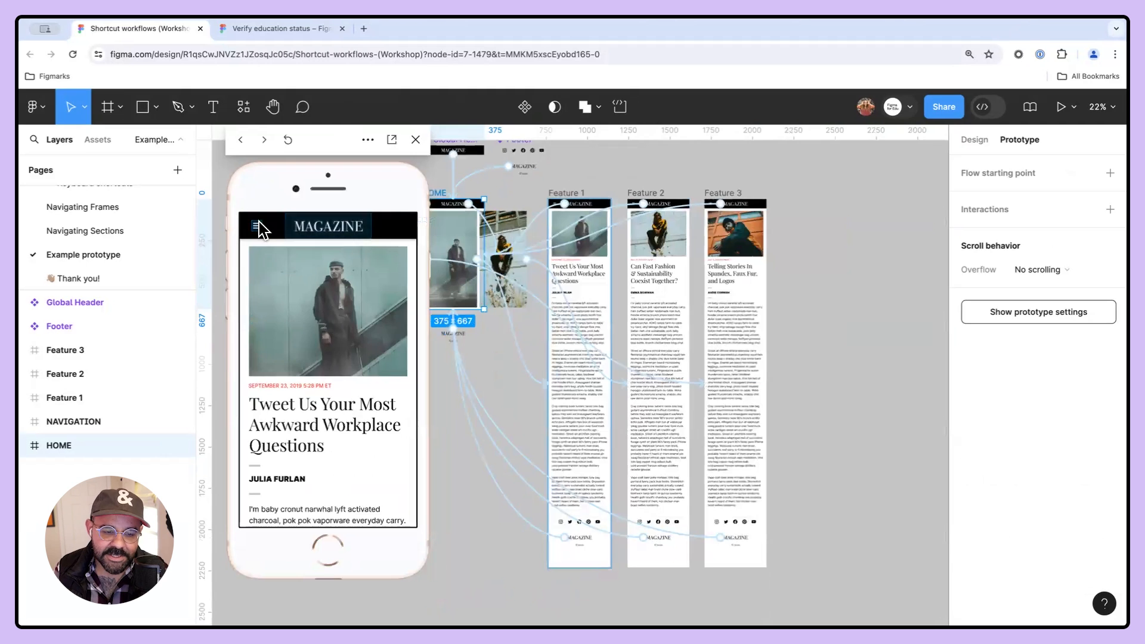
- Navigate to the second feature article through the prototype's menu and close the preview
{"action": "left_click", "coordinate": [259, 225]}
{"action": "left_click", "coordinate": [300, 295]}
{"action": "left_click", "coordinate": [352, 339]}
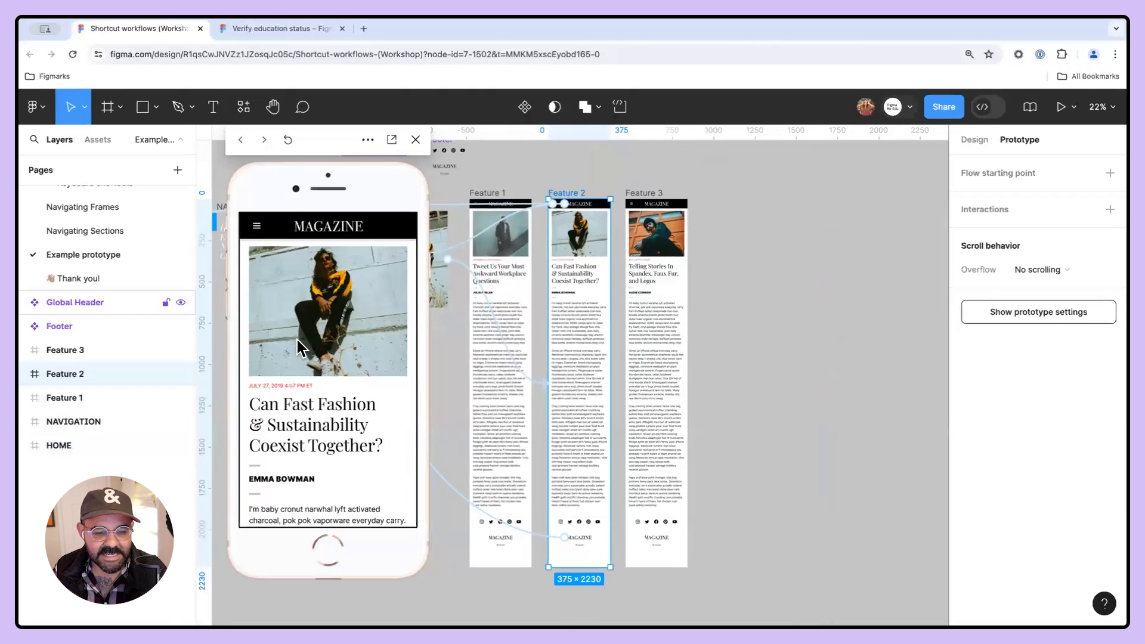
{"action": "left_click", "coordinate": [415, 139]}
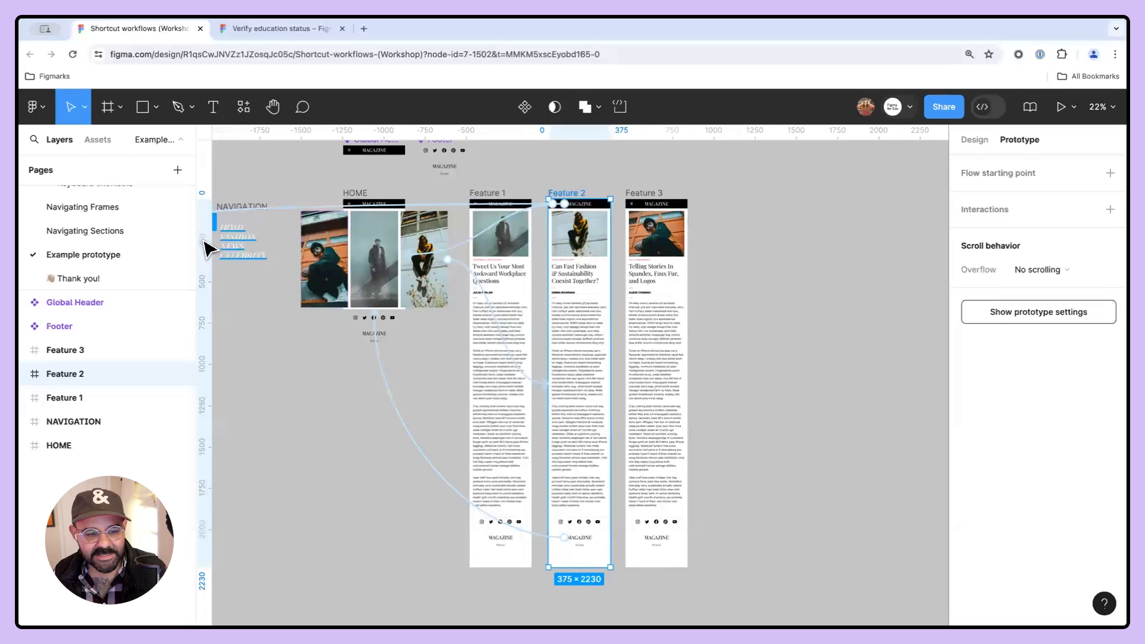
- Switch to the Keyboard shortcuts page and select the Zoom level prototype frame
{"action": "scroll", "coordinate": [99, 236], "scroll_direction": "up", "scroll_amount": 2}
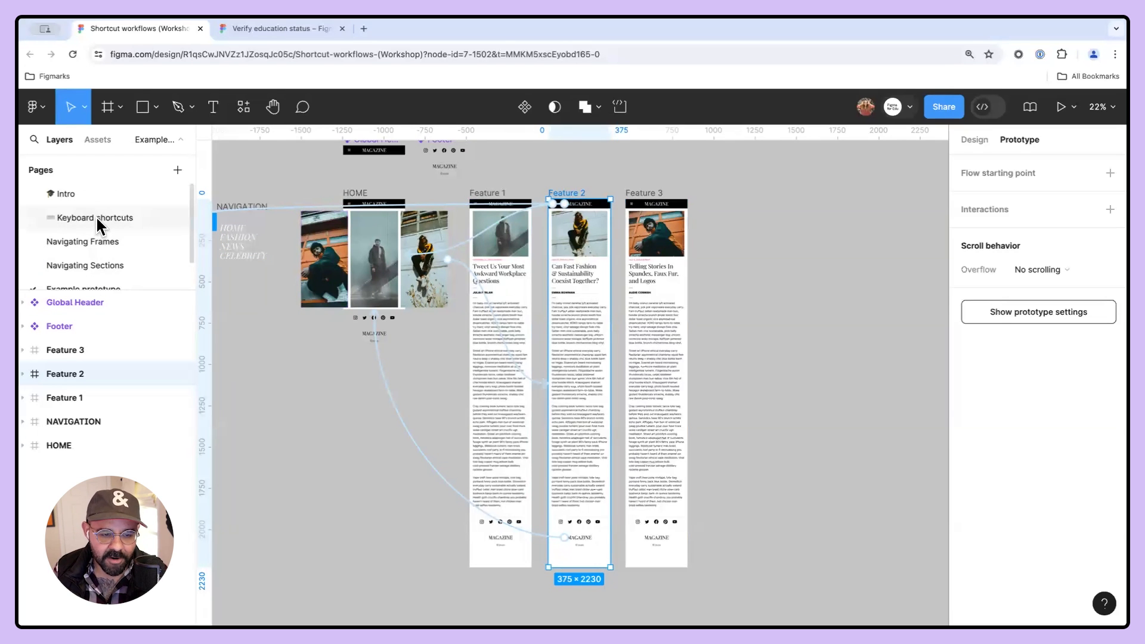
{"action": "left_click", "coordinate": [99, 222]}
{"action": "left_click_drag", "start_coordinate": [741, 462], "coordinate": [460, 445]}
{"action": "left_click_drag", "start_coordinate": [707, 413], "coordinate": [473, 424]}
{"action": "left_click_drag", "start_coordinate": [645, 388], "coordinate": [791, 383]}
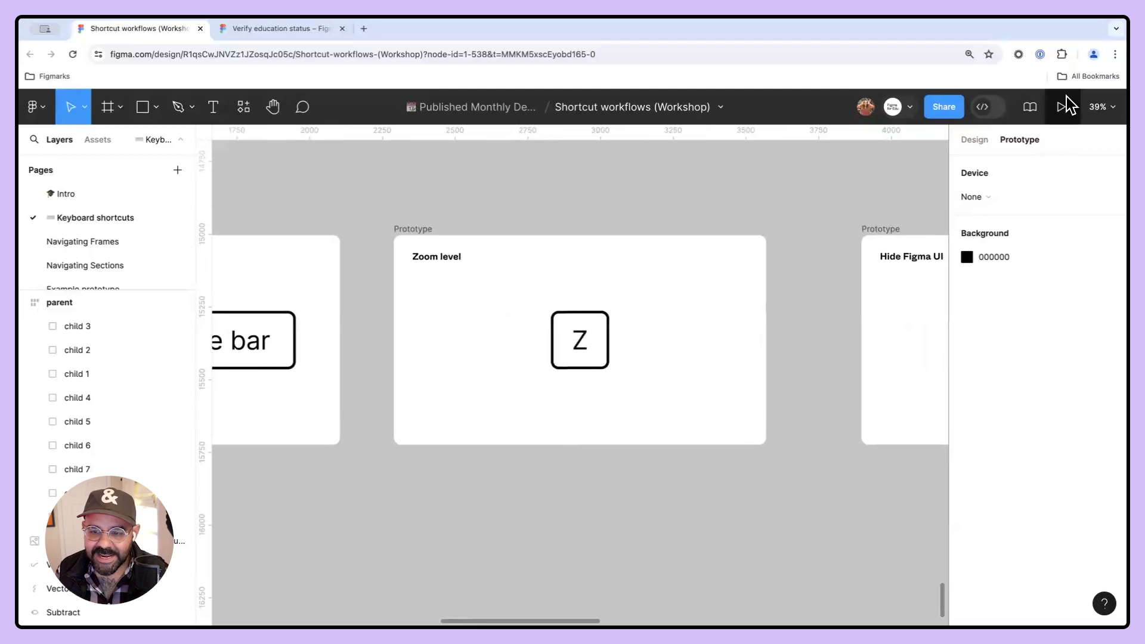
{"action": "left_click", "coordinate": [415, 231]}
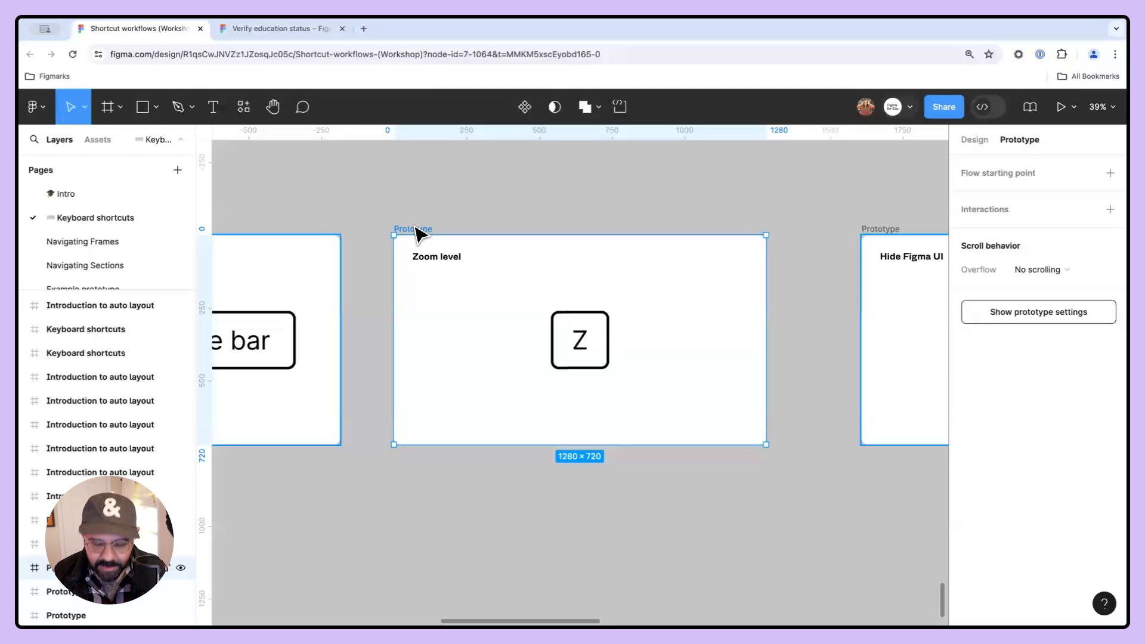
- Present the Zoom level frame in a new tab and cycle through the presentation zoom levels
{"action": "key", "text": "super+alt+Return"}
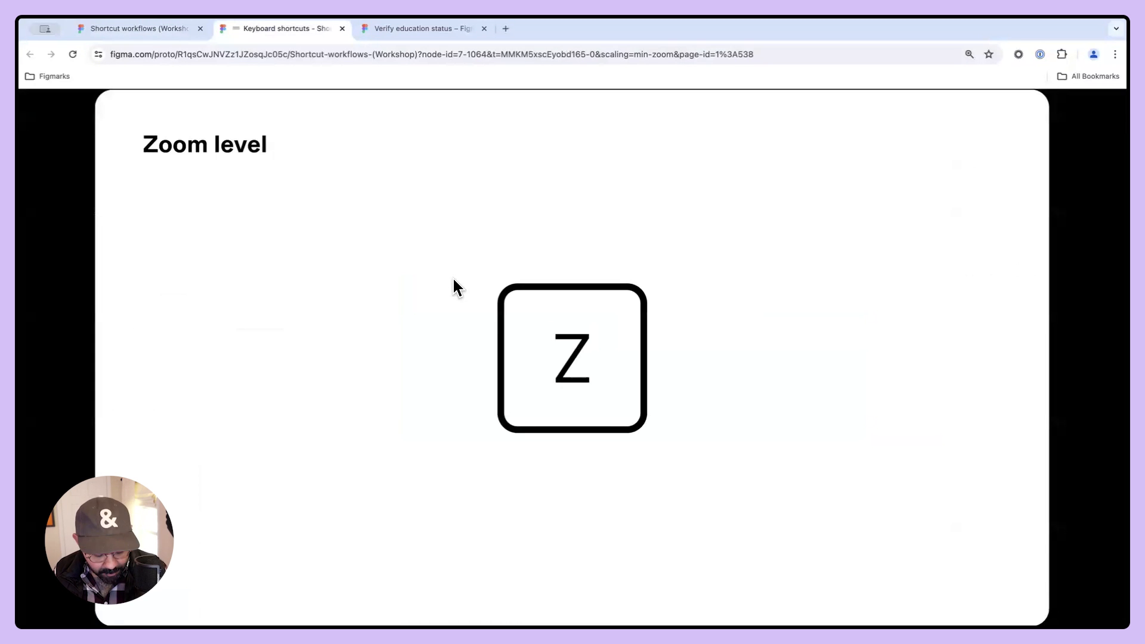
{"action": "key", "text": "z"}
{"action": "key", "text": "z"}
{"action": "key", "text": "z"}
{"action": "key", "text": "z"}
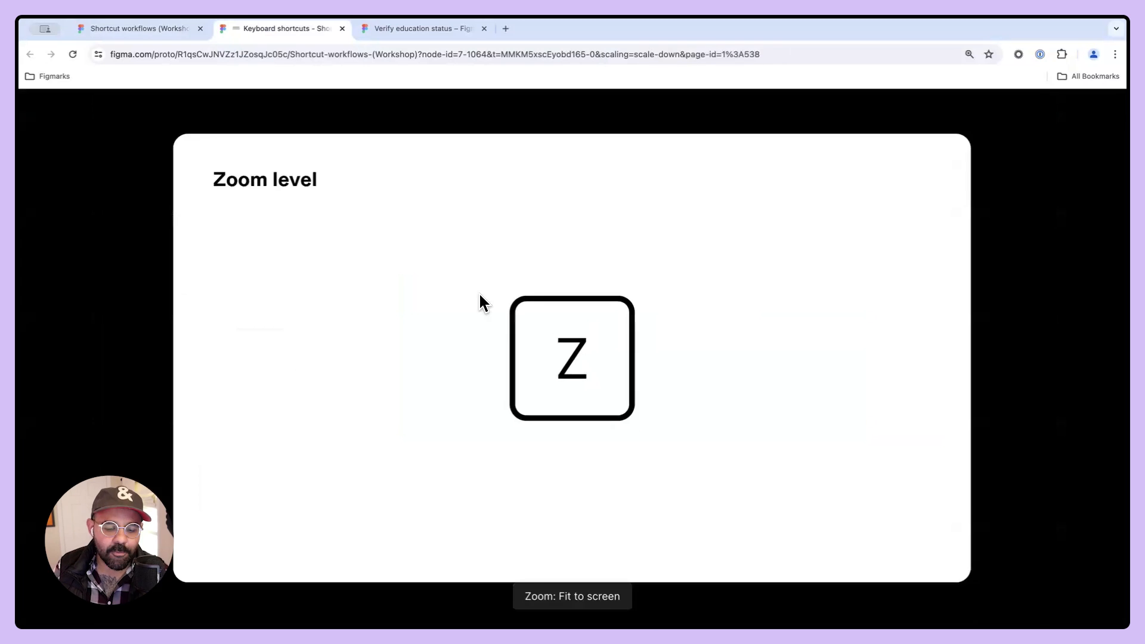
{"action": "key", "text": "z"}
{"action": "key", "text": "z"}
{"action": "key", "text": "z"}
{"action": "key", "text": "z"}
{"action": "key", "text": "z"}
{"action": "key", "text": "z"}
{"action": "key", "text": "z"}
{"action": "key", "text": "z"}
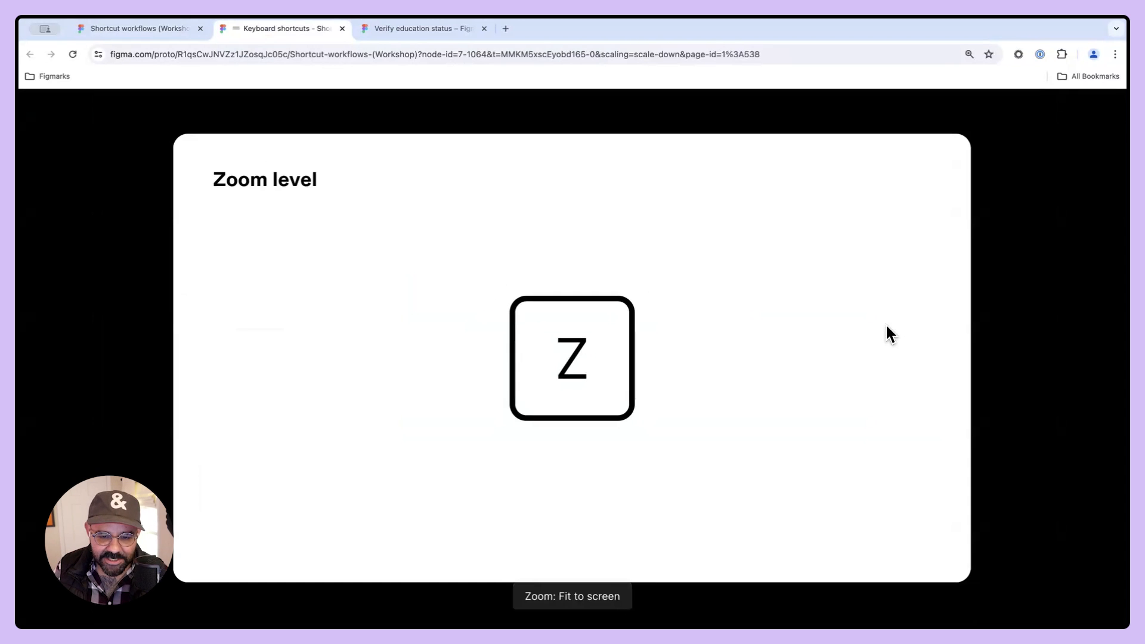
- Toggle hiding the Figma UI in the presentation repeatedly and return to the design file tab
{"action": "key", "text": "super+backslash"}
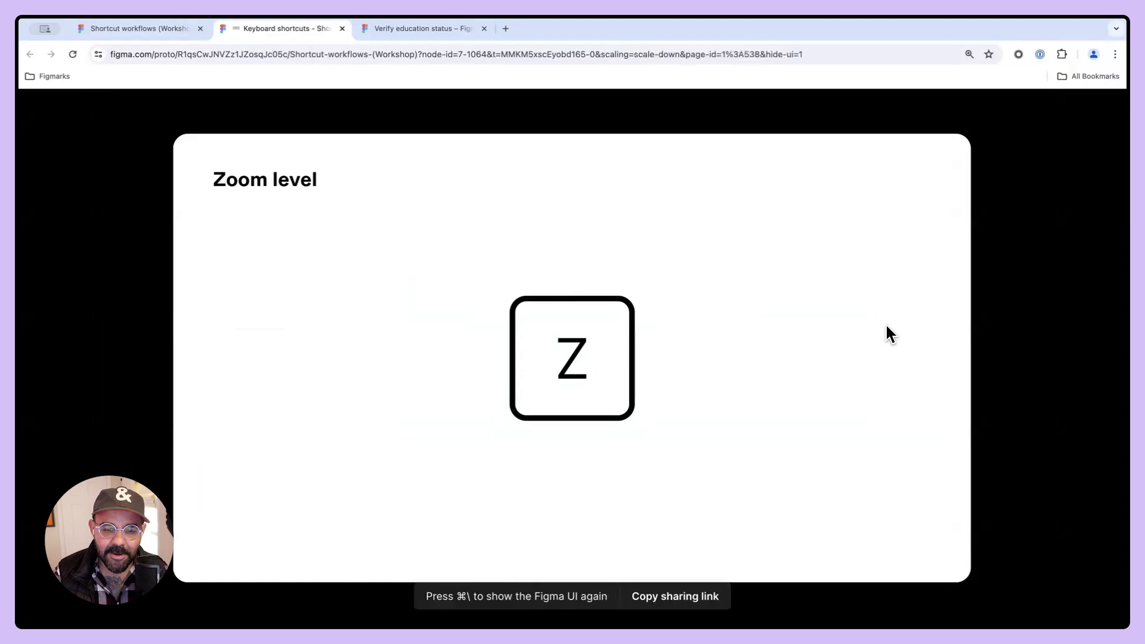
{"action": "key", "text": "super+backslash"}
{"action": "key", "text": "super+backslash"}
{"action": "key", "text": "super+backslash"}
{"action": "key", "text": "super+backslash"}
{"action": "key", "text": "super+backslash"}
{"action": "key", "text": "super+backslash"}
{"action": "key", "text": "super+backslash"}
{"action": "left_click", "coordinate": [160, 33]}
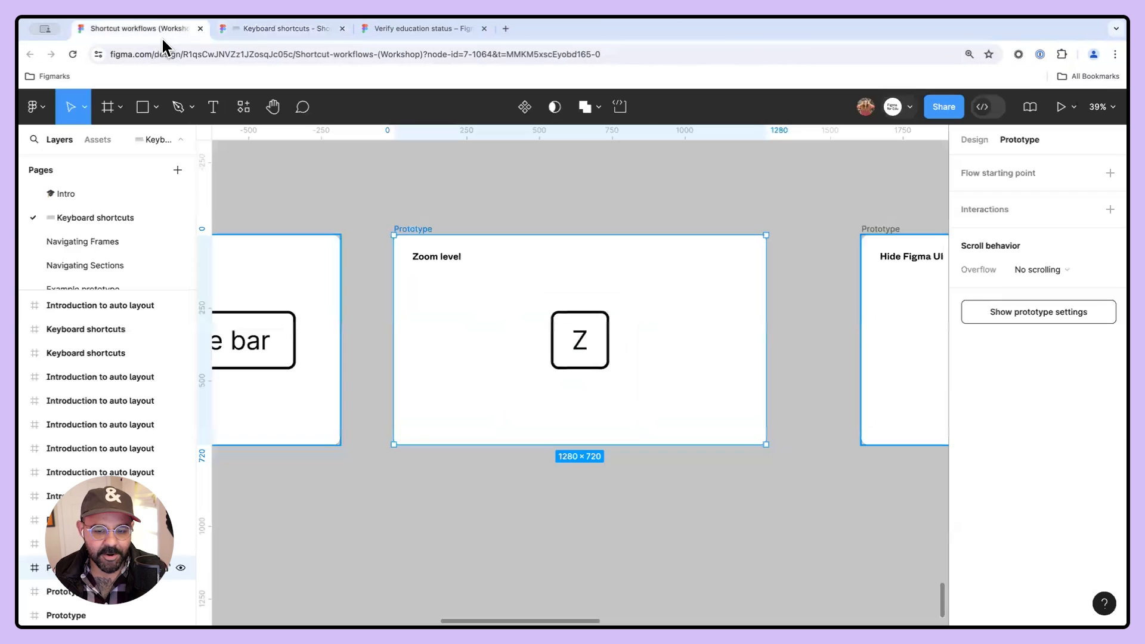
- Jump to the next frame, Hide Figma UI, select it and present it
{"action": "key", "text": "n"}
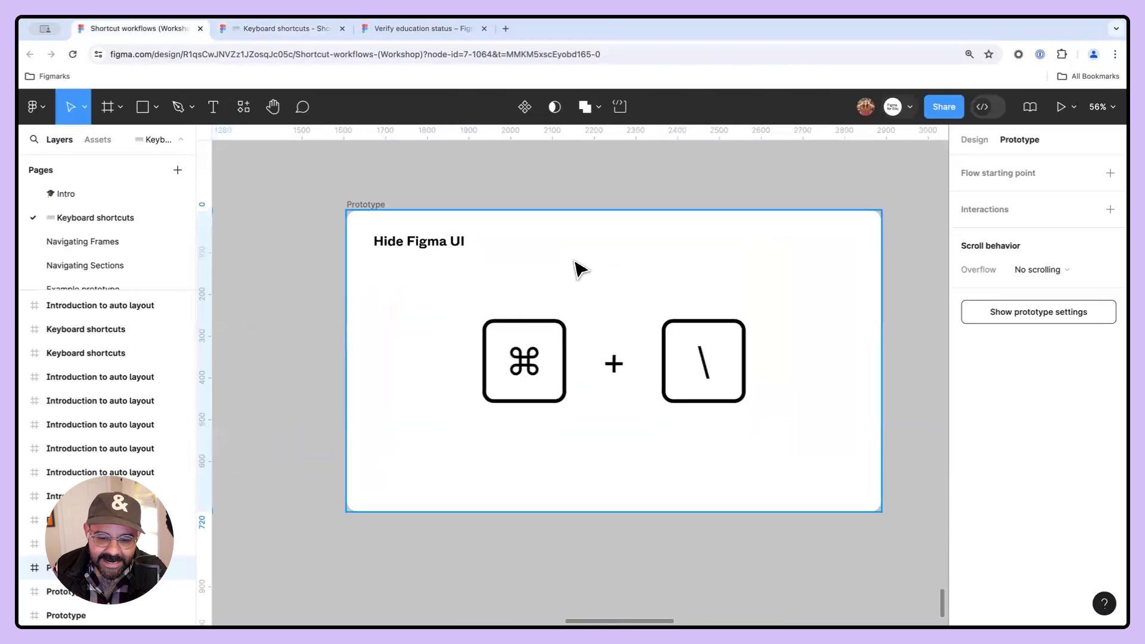
{"action": "left_click", "coordinate": [375, 204]}
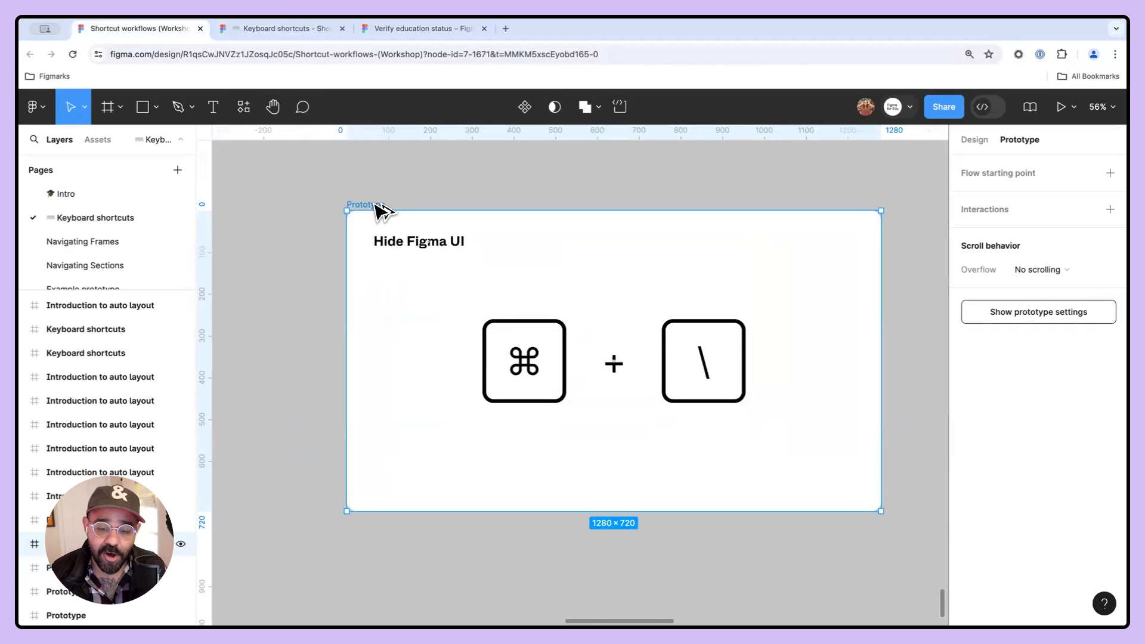
{"action": "key", "text": "super+alt+Return"}
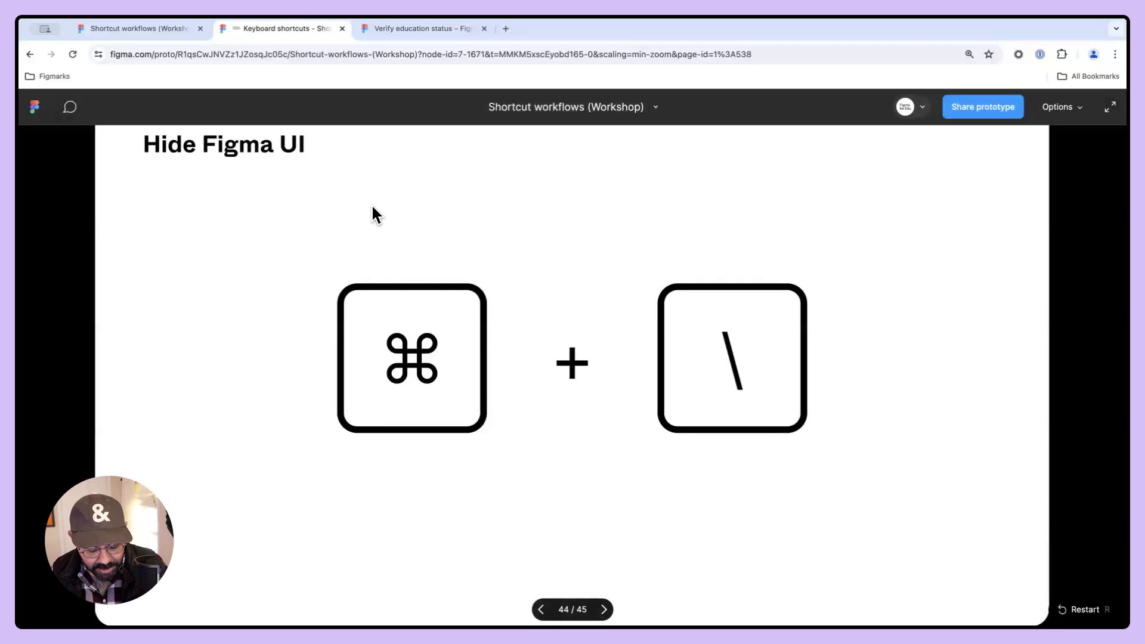
- Set the presentation zoom to Fill screen and hide the Figma UI
{"action": "key", "text": "z"}
{"action": "key", "text": "z"}
{"action": "key", "text": "z"}
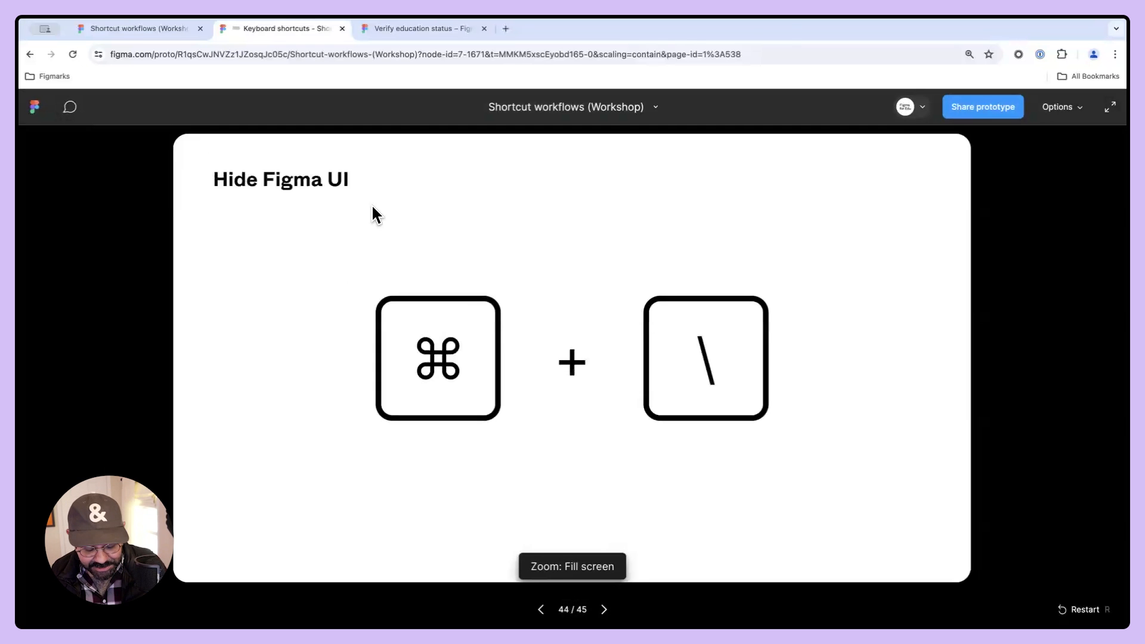
{"action": "key", "text": "super+backslash"}
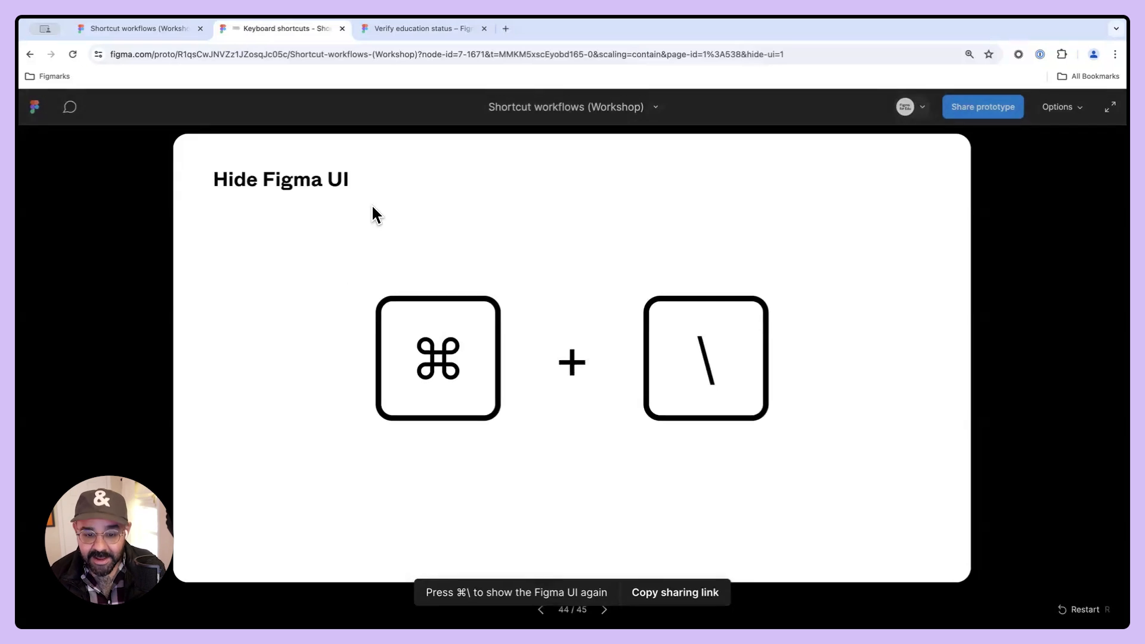
- Post a comment reading "Hey i love this so much! Just like this coffee" with an attached coffee image
{"action": "key", "text": "c"}
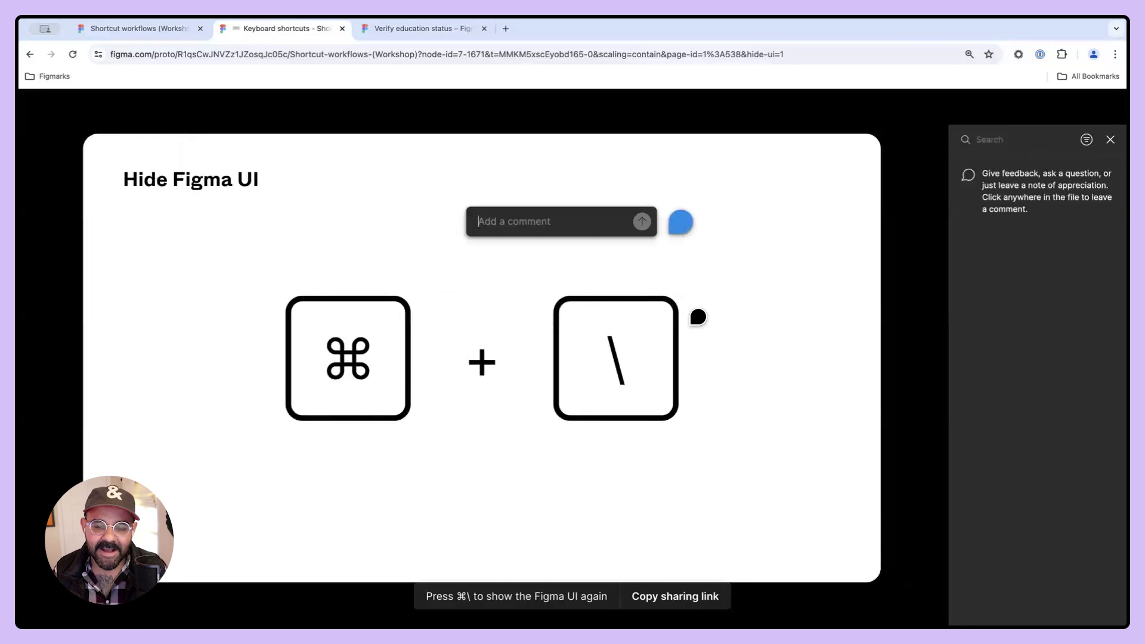
{"action": "type", "text": "Hey i love thi"}
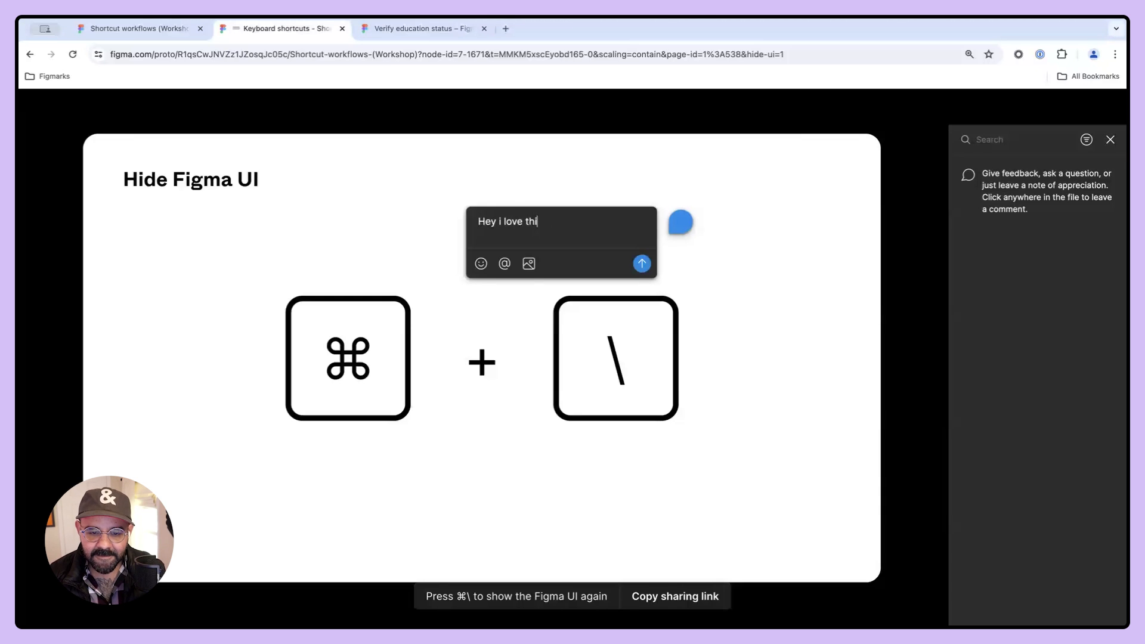
{"action": "type", "text": "s so much!"}
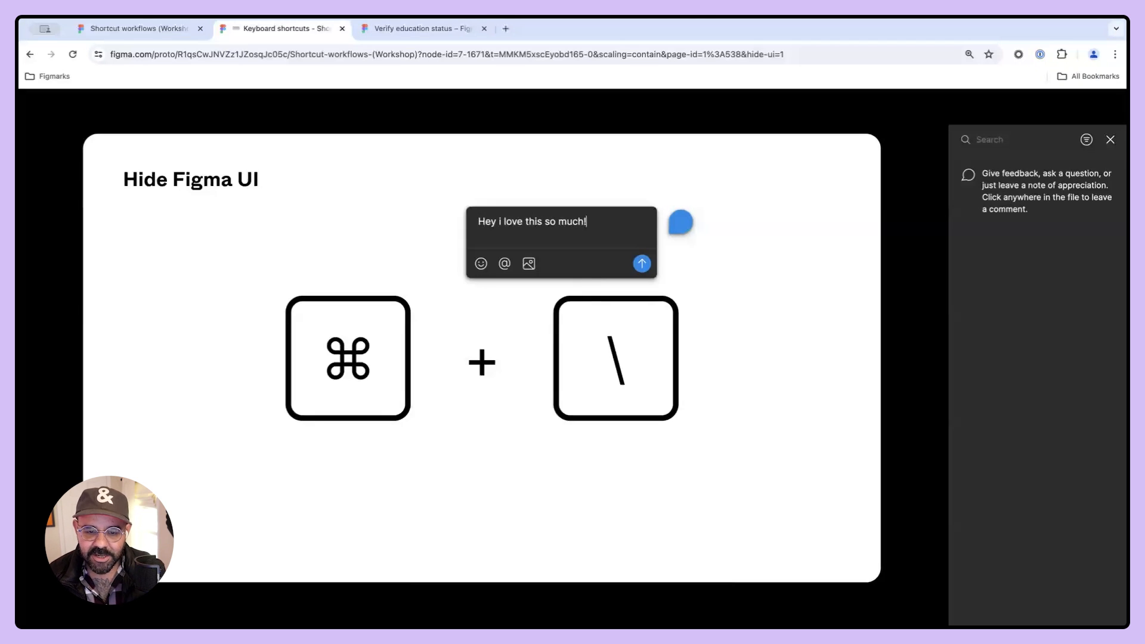
{"action": "left_click", "coordinate": [527, 266]}
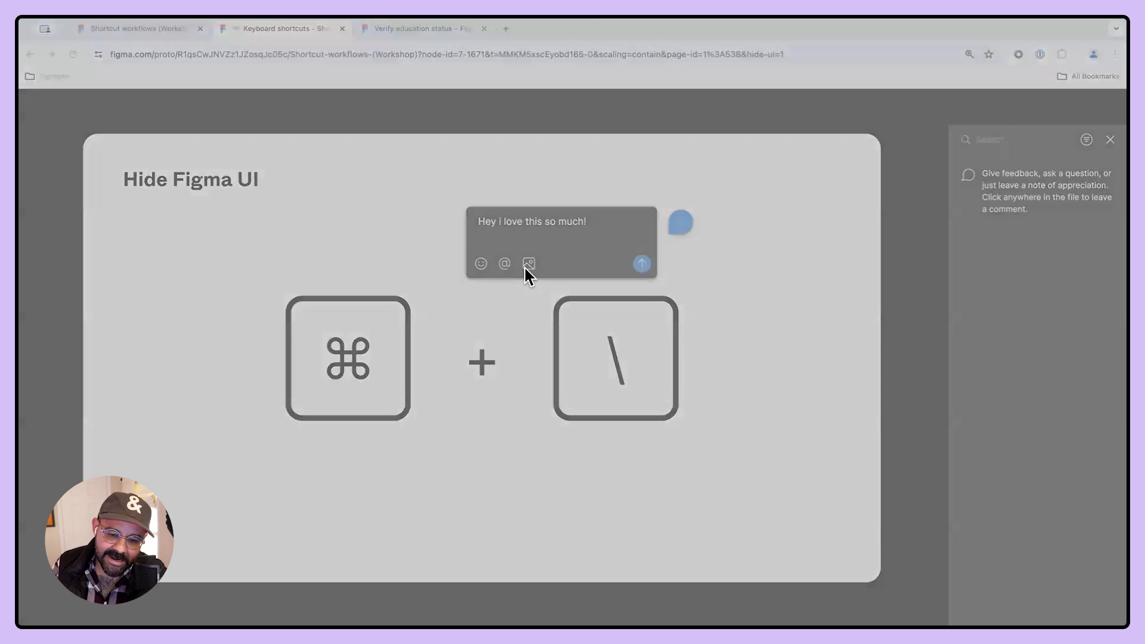
{"action": "left_click", "coordinate": [783, 446]}
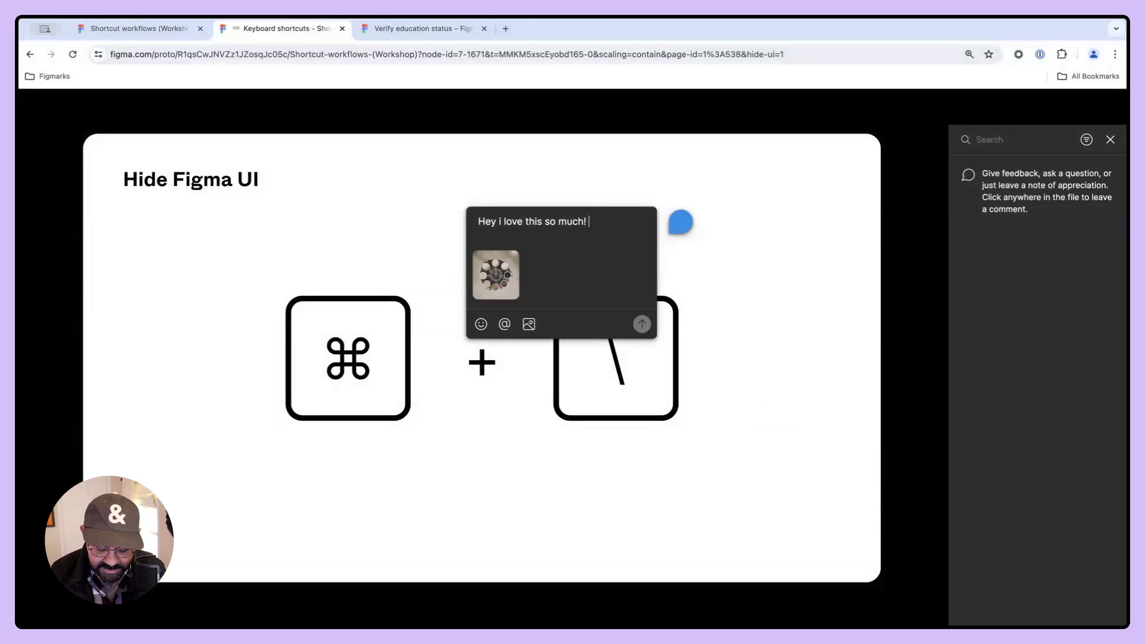
{"action": "type", "text": "Just like this coffee"}
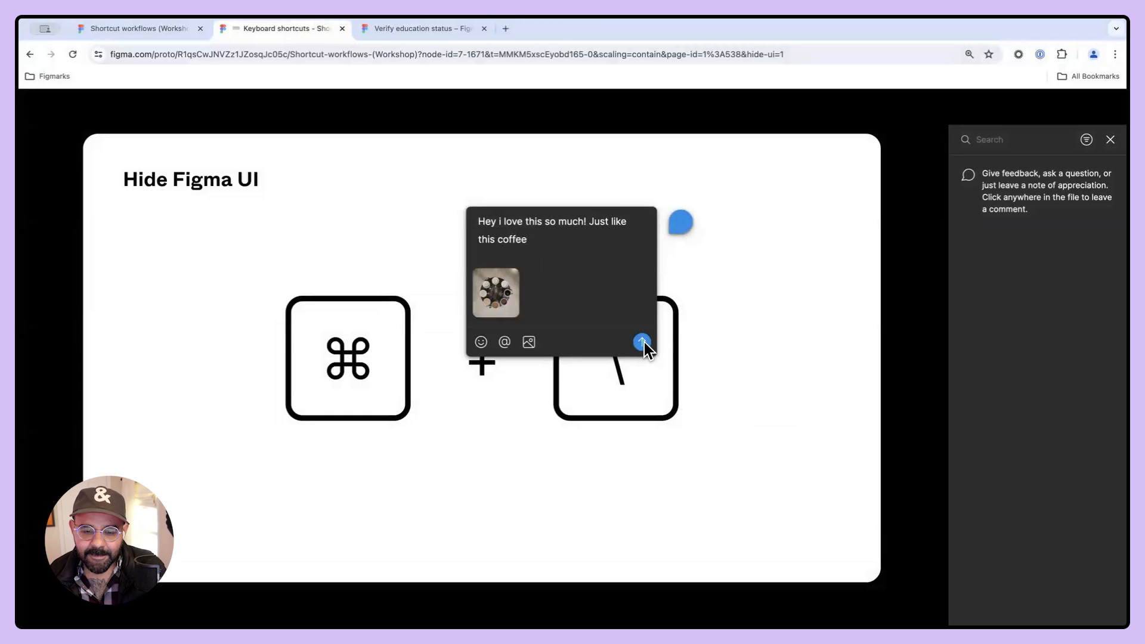
{"action": "left_click", "coordinate": [642, 342]}
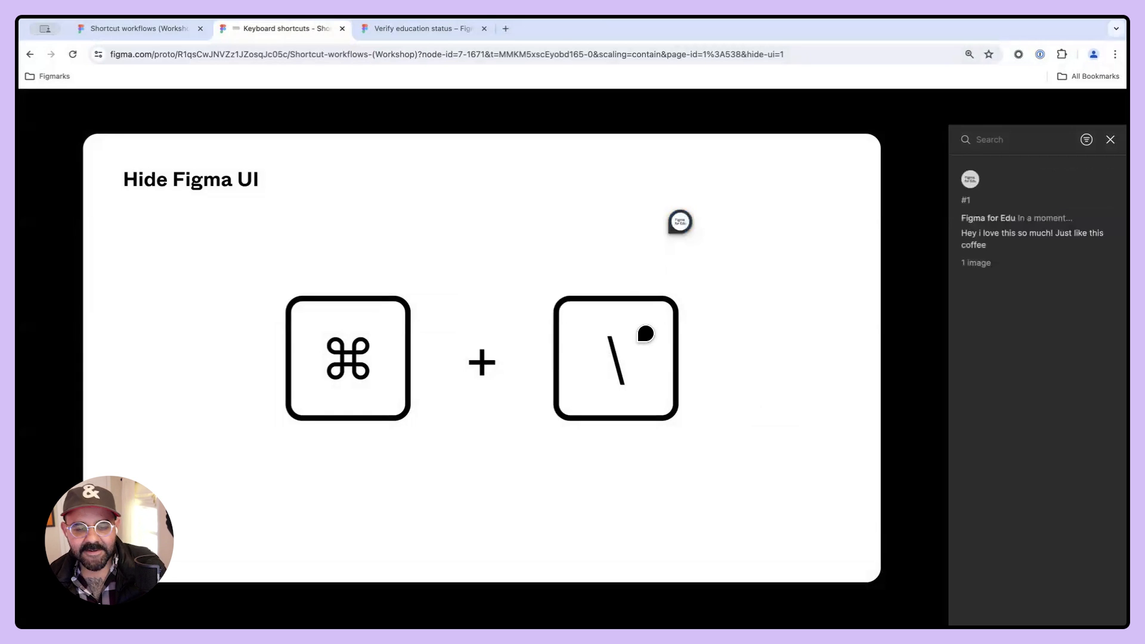
- Open the posted comment thread, close it, and return to the design file tab
{"action": "left_click", "coordinate": [990, 245]}
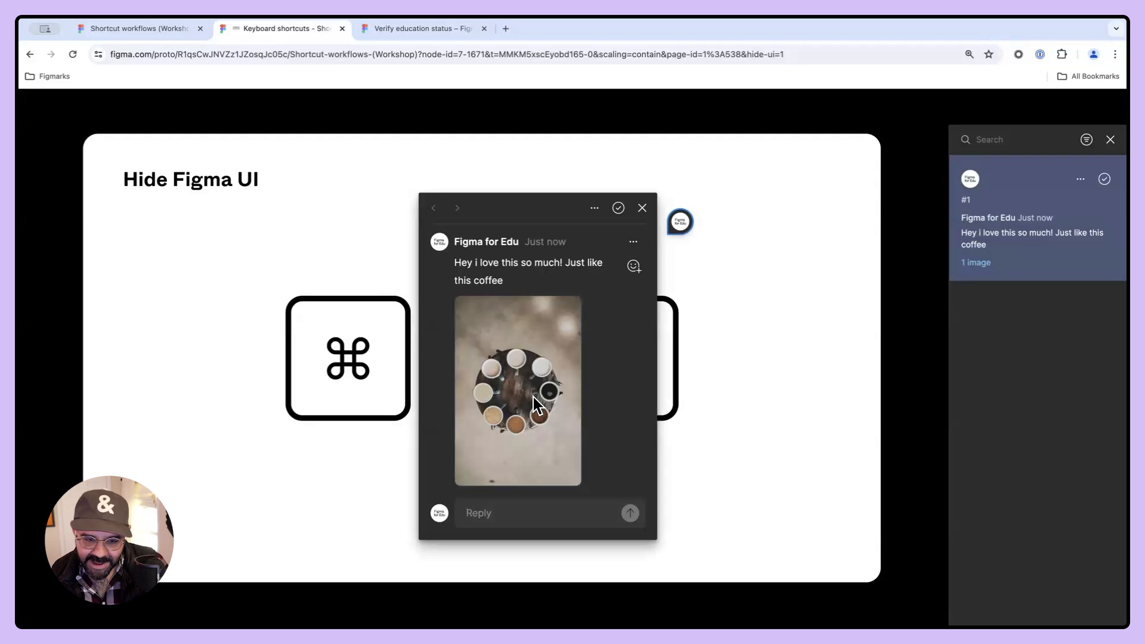
{"action": "left_click", "coordinate": [642, 208]}
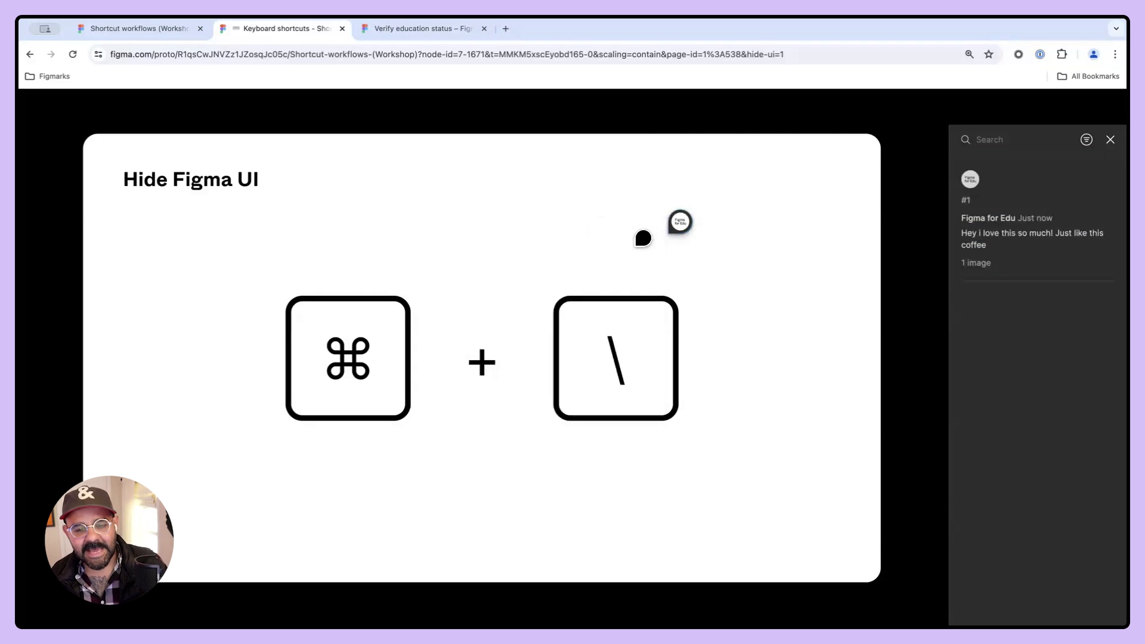
{"action": "left_click", "coordinate": [153, 28]}
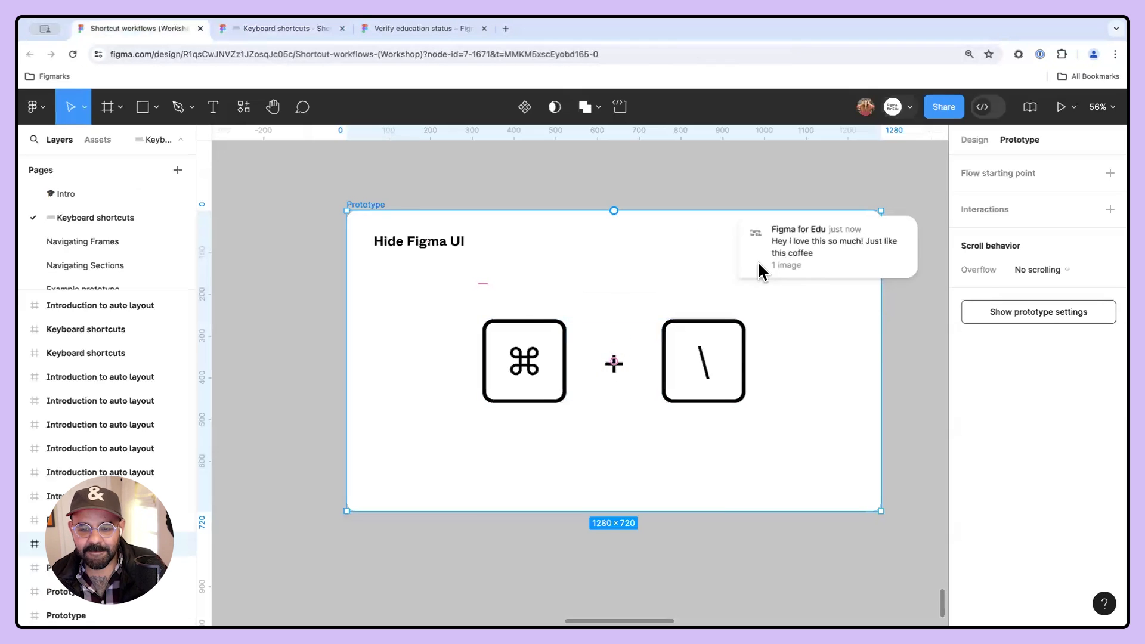
- Pan over to the Commenting frame and enter and leave comment mode
{"action": "left_click", "coordinate": [761, 272]}
{"action": "left_click", "coordinate": [711, 251]}
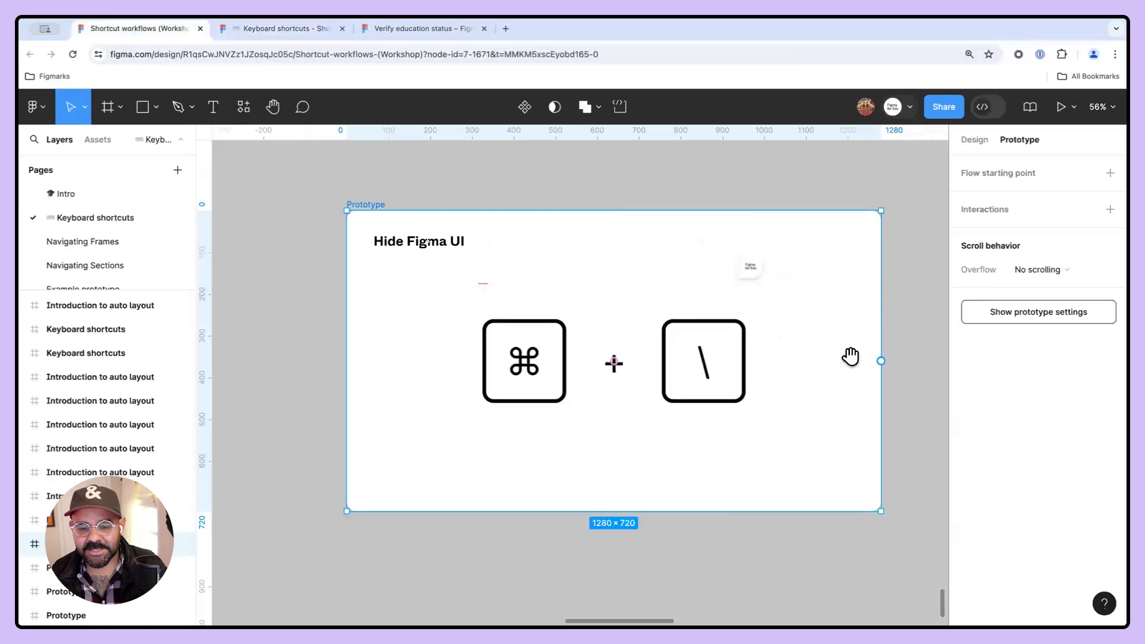
{"action": "left_click_drag", "start_coordinate": [851, 356], "coordinate": [381, 343]}
{"action": "left_click_drag", "start_coordinate": [562, 352], "coordinate": [287, 375]}
{"action": "key", "text": "c"}
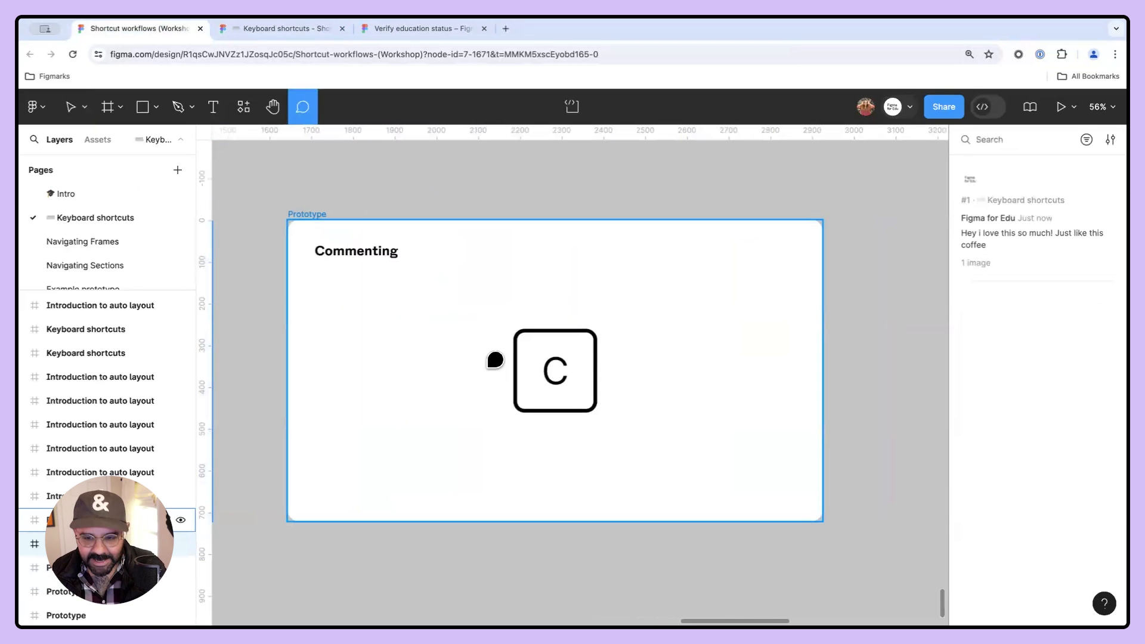
{"action": "left_click_drag", "start_coordinate": [465, 375], "coordinate": [934, 337]}
{"action": "key", "text": "Escape"}
{"action": "key", "text": "Escape"}
- Pan back to the Hide Figma UI frame and toggle comment visibility on and off
{"action": "left_click_drag", "start_coordinate": [534, 356], "coordinate": [1014, 368]}
{"action": "left_click_drag", "start_coordinate": [437, 359], "coordinate": [849, 339]}
{"action": "key", "text": "shift+c"}
{"action": "key", "text": "shift+c"}
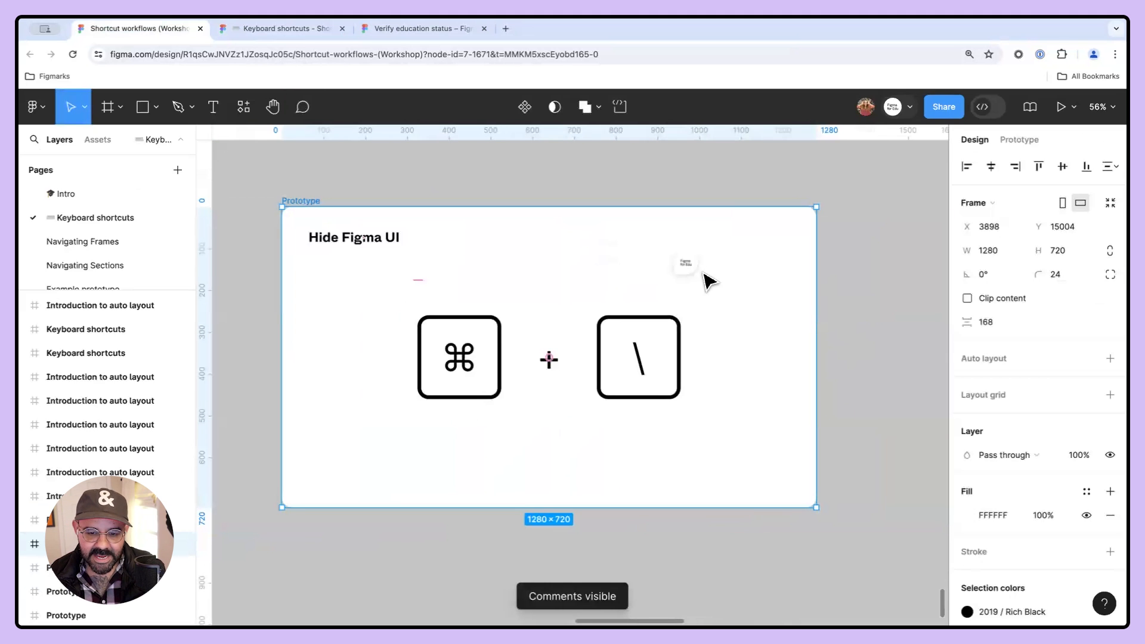
{"action": "key", "text": "shift+c"}
{"action": "key", "text": "shift+c"}
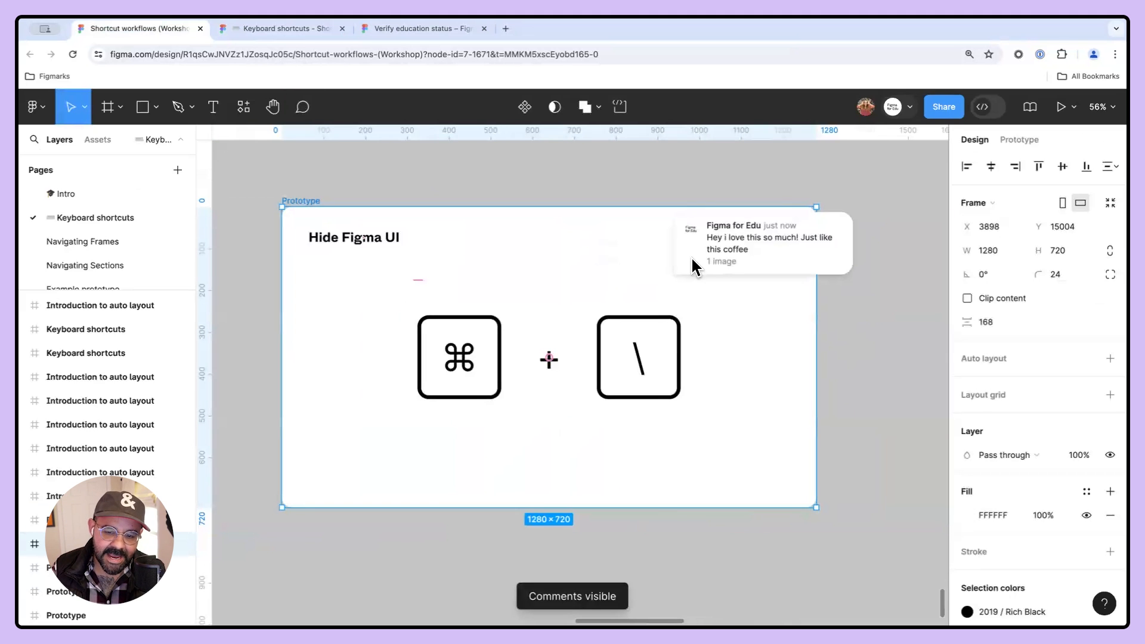
- Examine the comment on the Hide Figma UI frame and move toward the Commenting frame
{"action": "left_click", "coordinate": [687, 264]}
{"action": "left_click", "coordinate": [652, 246]}
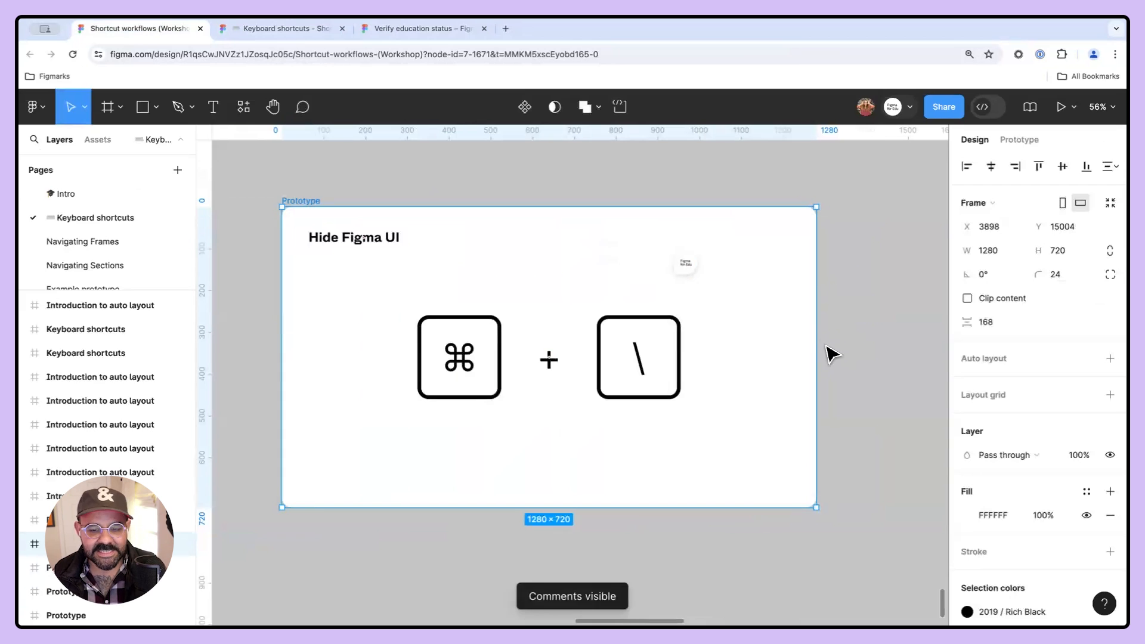
{"action": "scroll", "coordinate": [831, 353], "scroll_direction": "down", "scroll_amount": 3}
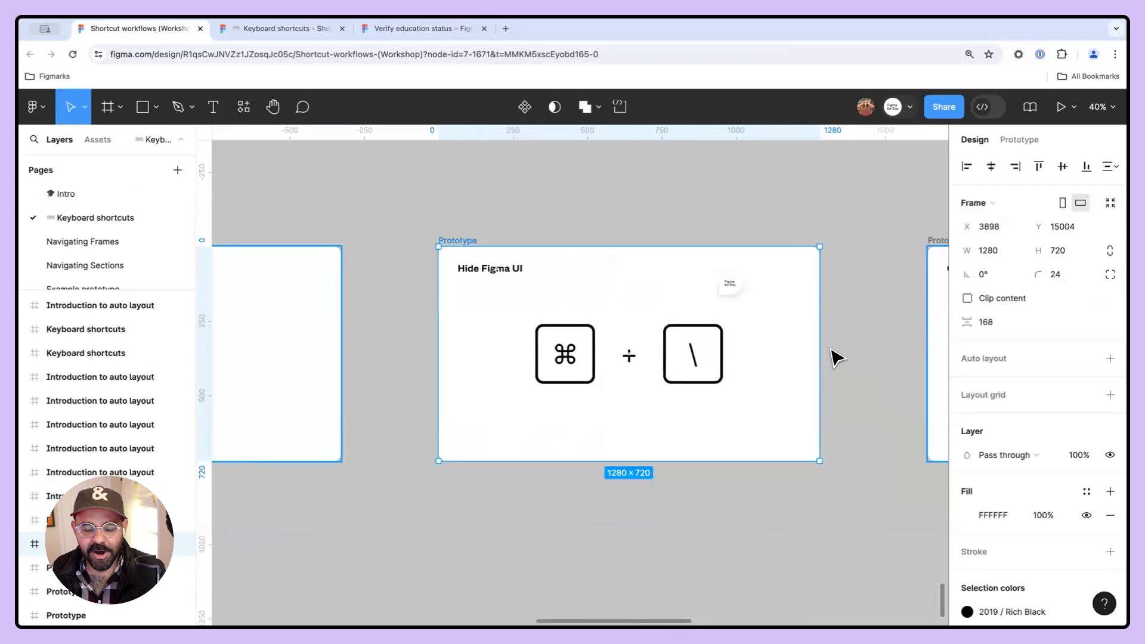
{"action": "left_click_drag", "start_coordinate": [855, 342], "coordinate": [493, 327]}
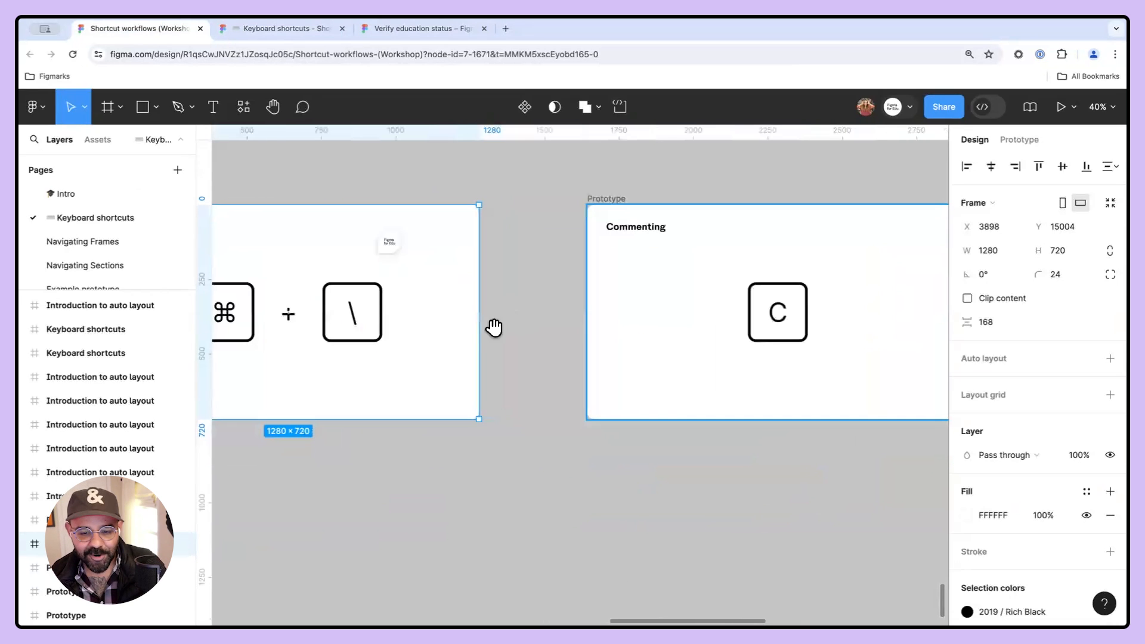
- Open the Thank you! page and pan across its canvas to the attendee question cards
{"action": "scroll", "coordinate": [104, 249], "scroll_direction": "down", "scroll_amount": 1}
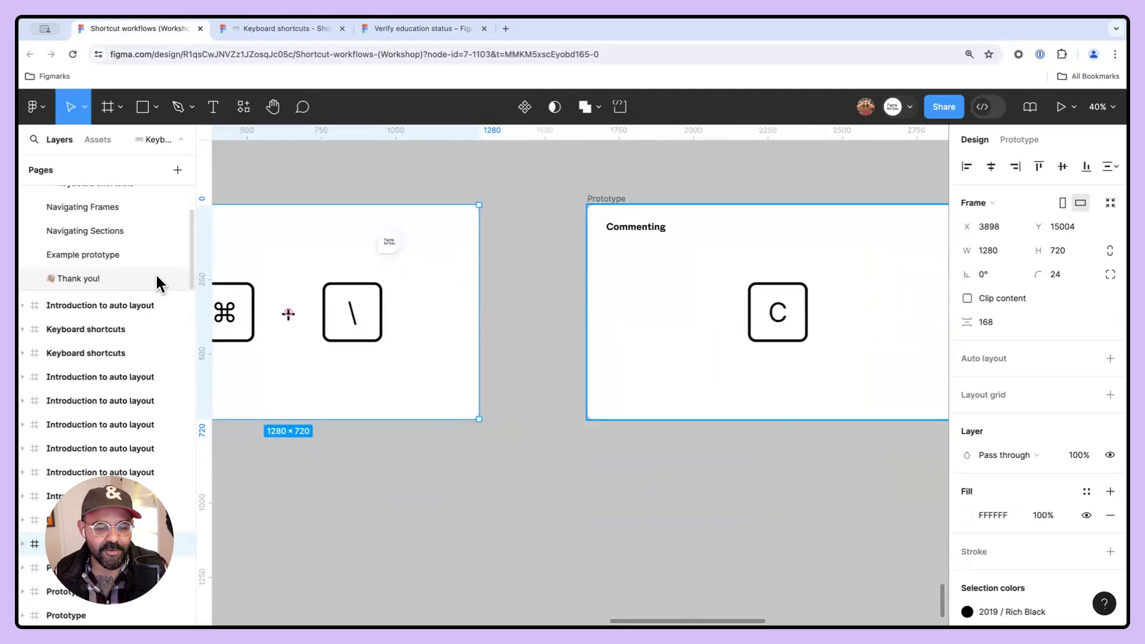
{"action": "left_click", "coordinate": [155, 275]}
{"action": "scroll", "coordinate": [425, 313], "scroll_direction": "down", "scroll_amount": 5}
{"action": "left_click_drag", "start_coordinate": [516, 310], "coordinate": [475, 314]}
{"action": "scroll", "coordinate": [510, 302], "scroll_direction": "up", "scroll_amount": 6}
{"action": "left_click_drag", "start_coordinate": [298, 298], "coordinate": [411, 317]}
{"action": "scroll", "coordinate": [416, 325], "scroll_direction": "up", "scroll_amount": 5}
{"action": "scroll", "coordinate": [453, 338], "scroll_direction": "right", "scroll_amount": 2}
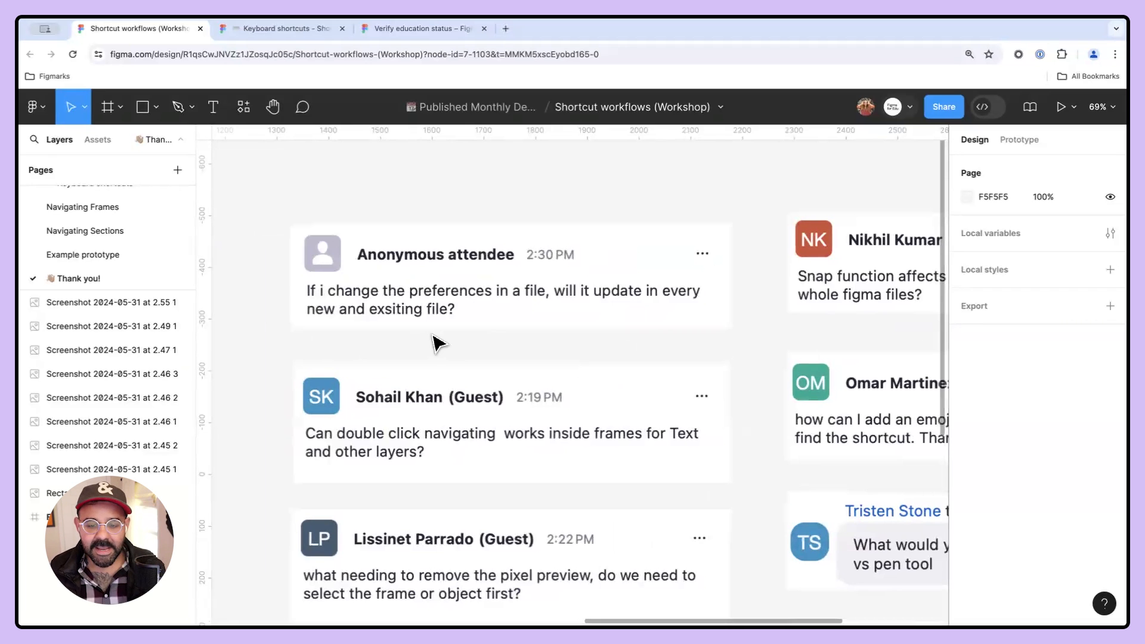
- Open the main menu's Preferences submenu to review the available preference options, then close it
{"action": "left_click", "coordinate": [34, 106]}
{"action": "mouse_move", "coordinate": [89, 391]}
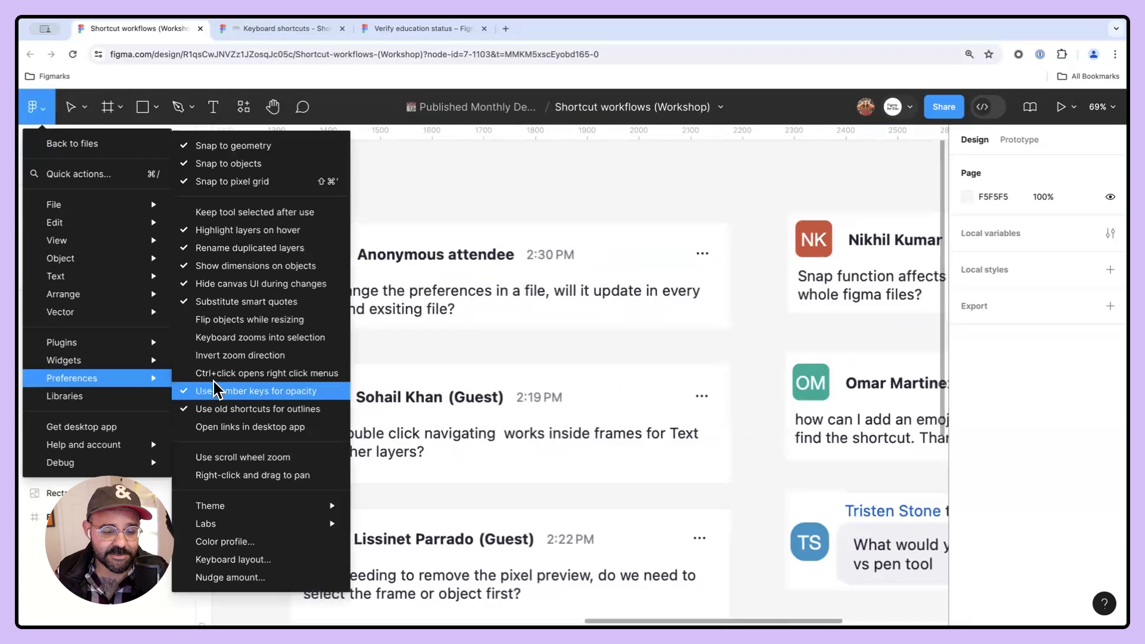
{"action": "left_click", "coordinate": [500, 211]}
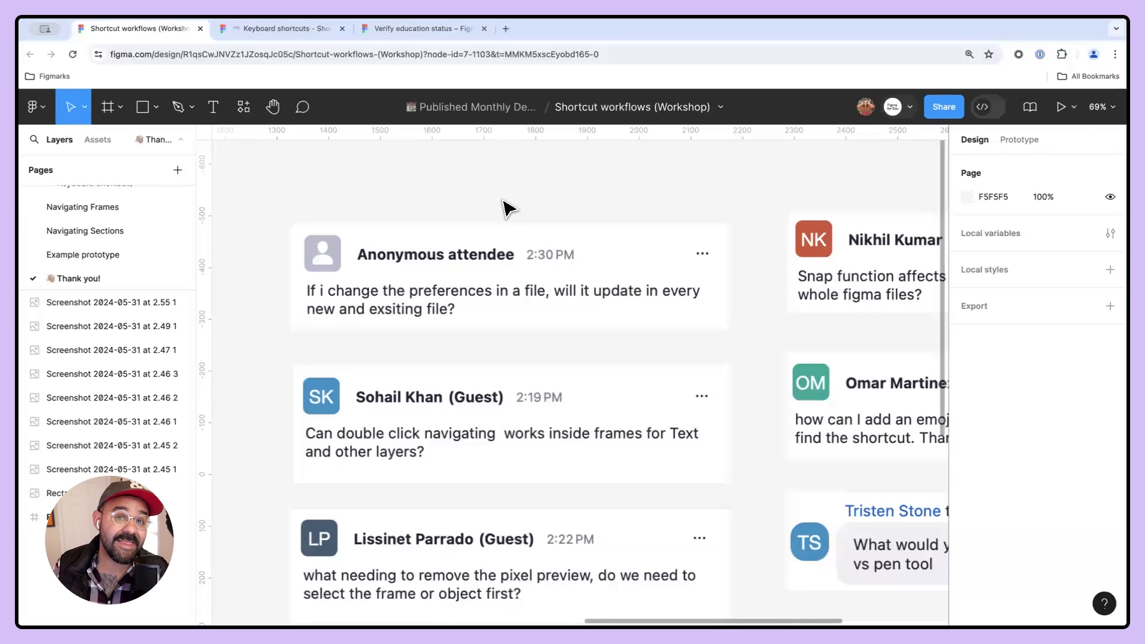
- Draw a freehand diagonal line across the first question card with the Pencil tool
{"action": "left_click", "coordinate": [493, 281]}
{"action": "key", "text": "shift+p"}
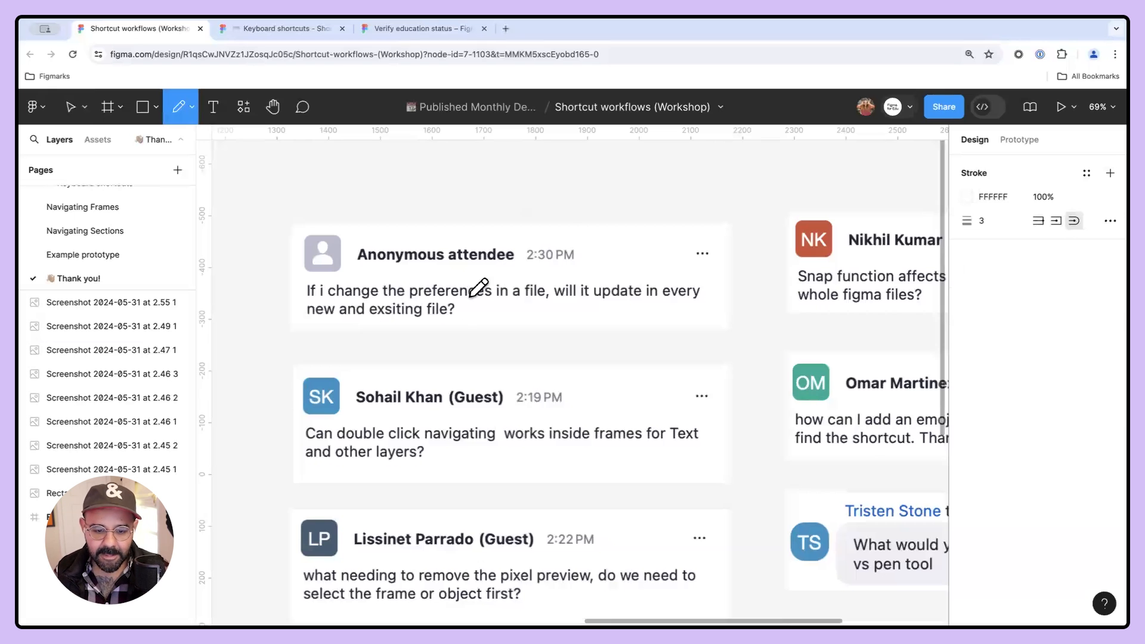
{"action": "left_click_drag", "start_coordinate": [446, 346], "coordinate": [618, 181]}
{"action": "key", "text": "Escape"}
- Select one of the comment screenshot layers and zoom to fit the selection
{"action": "scroll", "coordinate": [599, 282], "scroll_direction": "down", "scroll_amount": 1}
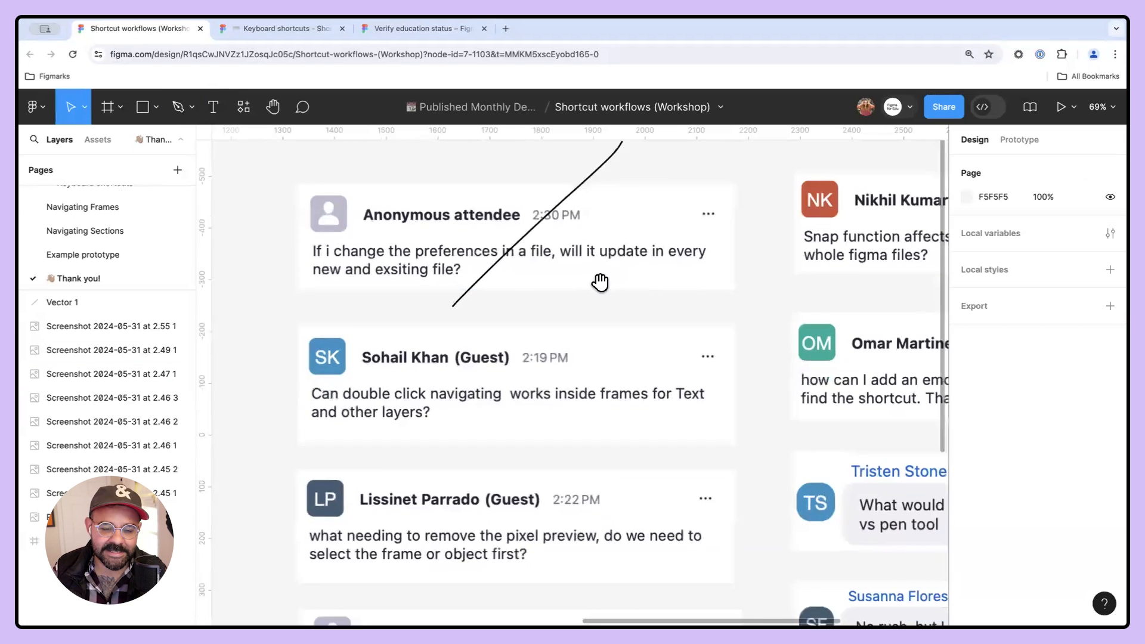
{"action": "scroll", "coordinate": [599, 282], "scroll_direction": "down", "scroll_amount": 2}
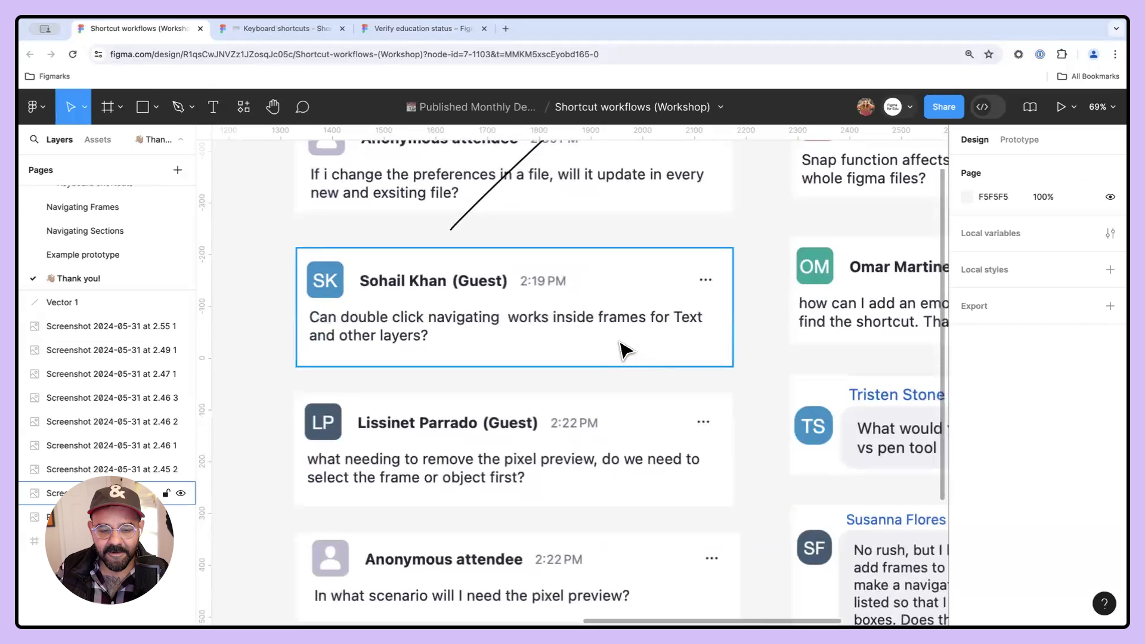
{"action": "left_click", "coordinate": [34, 421]}
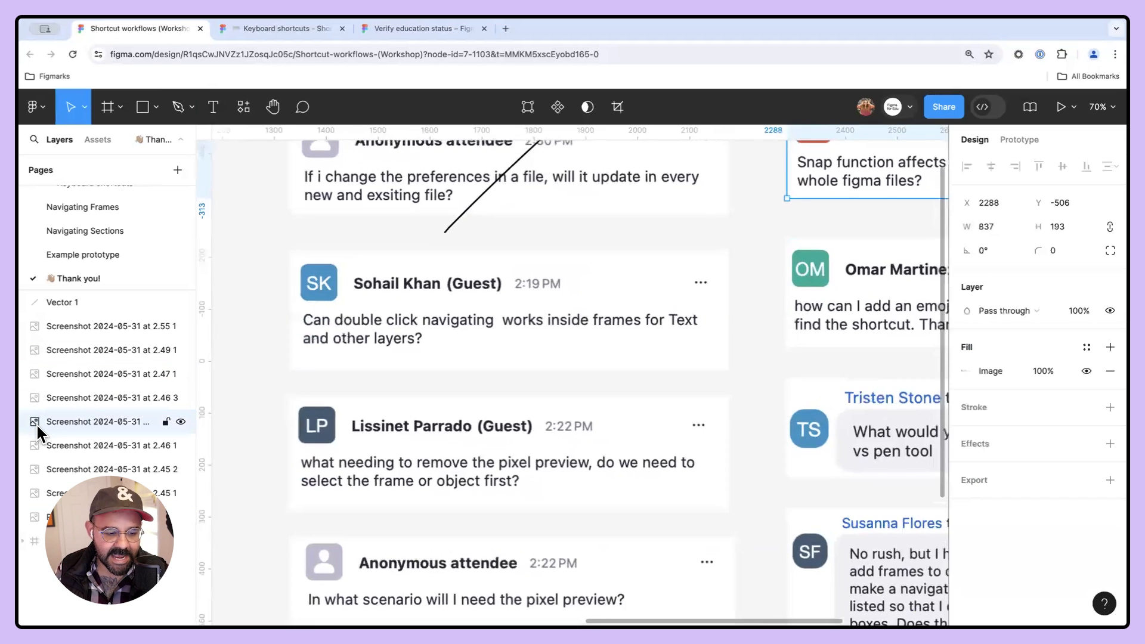
{"action": "key", "text": "shift+2"}
{"action": "scroll", "coordinate": [478, 209], "scroll_direction": "down", "scroll_amount": 5}
{"action": "left_click_drag", "start_coordinate": [611, 353], "coordinate": [927, 345]}
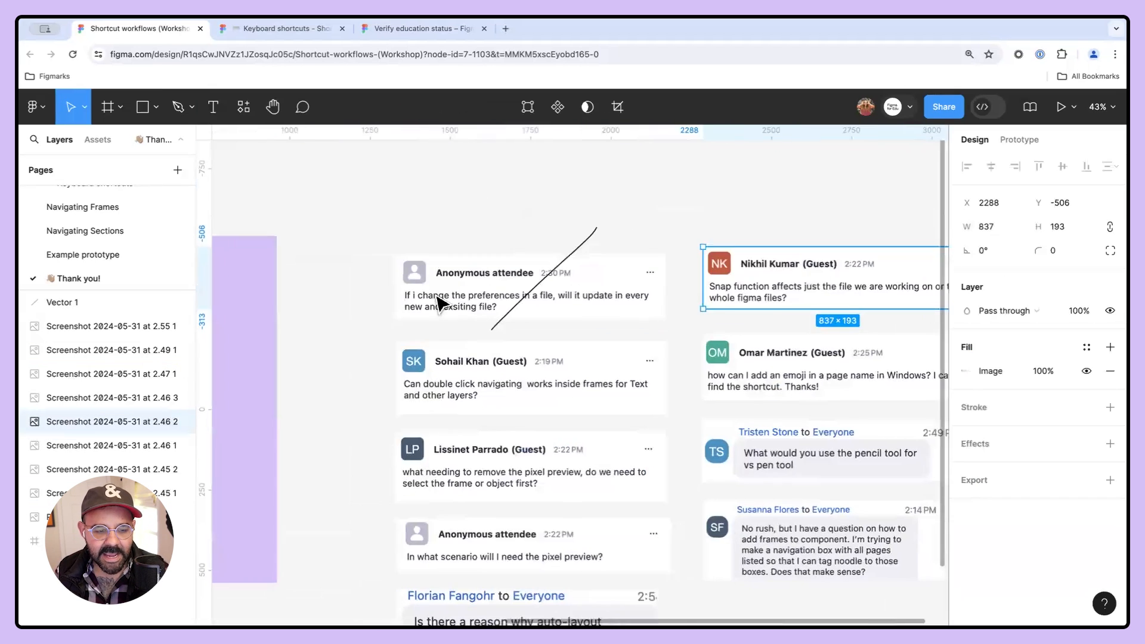
{"action": "scroll", "coordinate": [318, 287], "scroll_direction": "down", "scroll_amount": 3}
{"action": "scroll", "coordinate": [396, 331], "scroll_direction": "left", "scroll_amount": 6}
- Select the Thank You! heading, zoom to it, and apply auto layout to it
{"action": "left_click", "coordinate": [469, 386], "text": "super"}
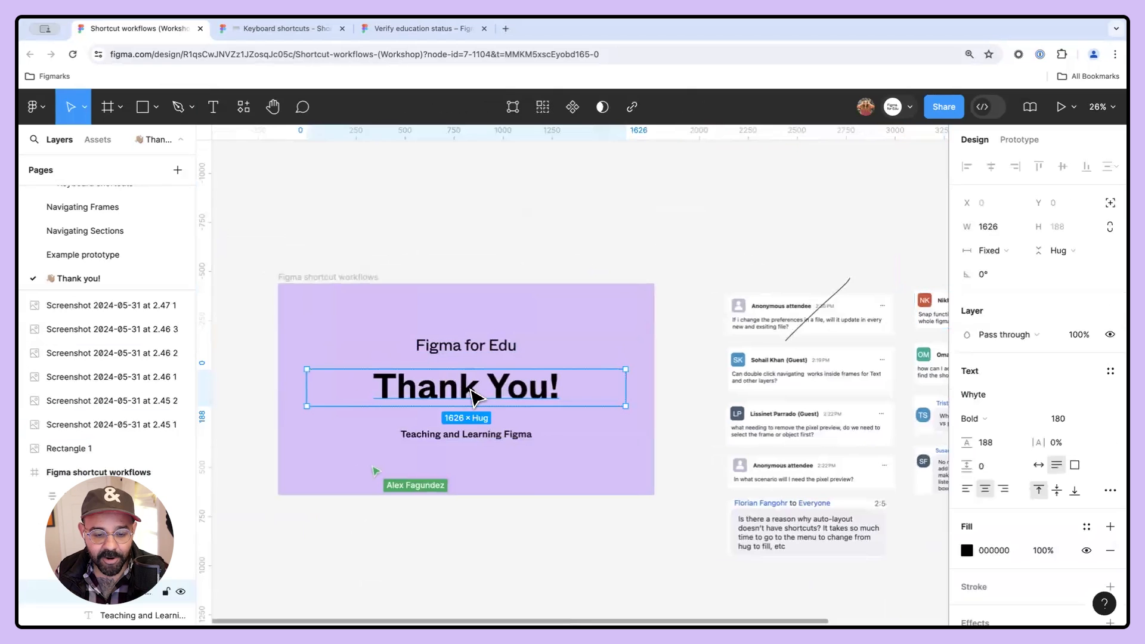
{"action": "key", "text": "shift+2"}
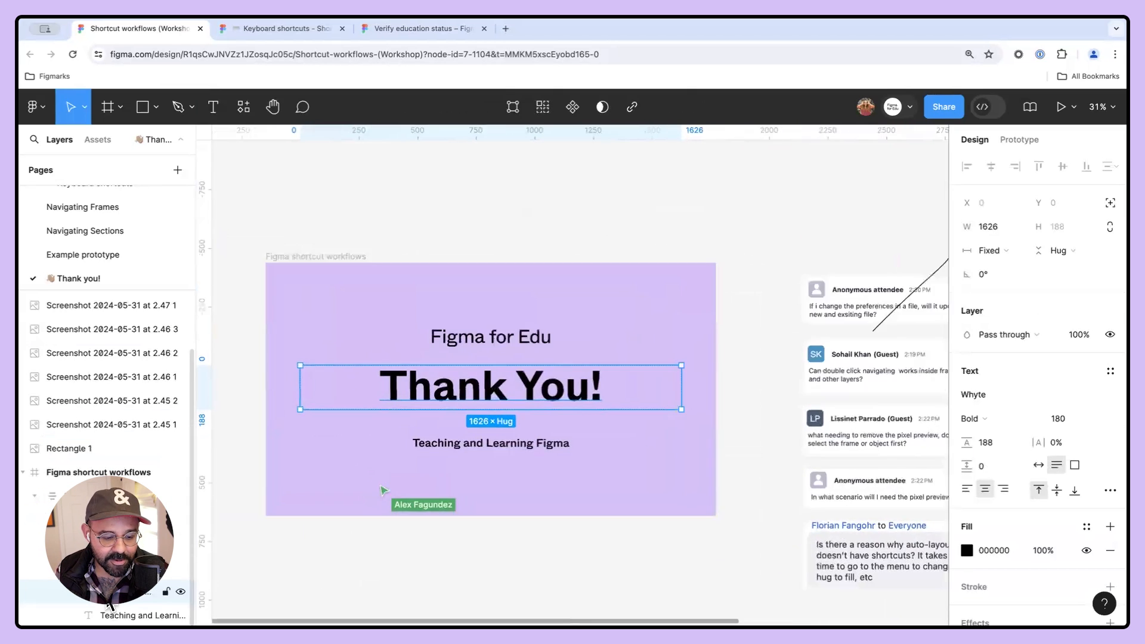
{"action": "key", "text": "shift+a"}
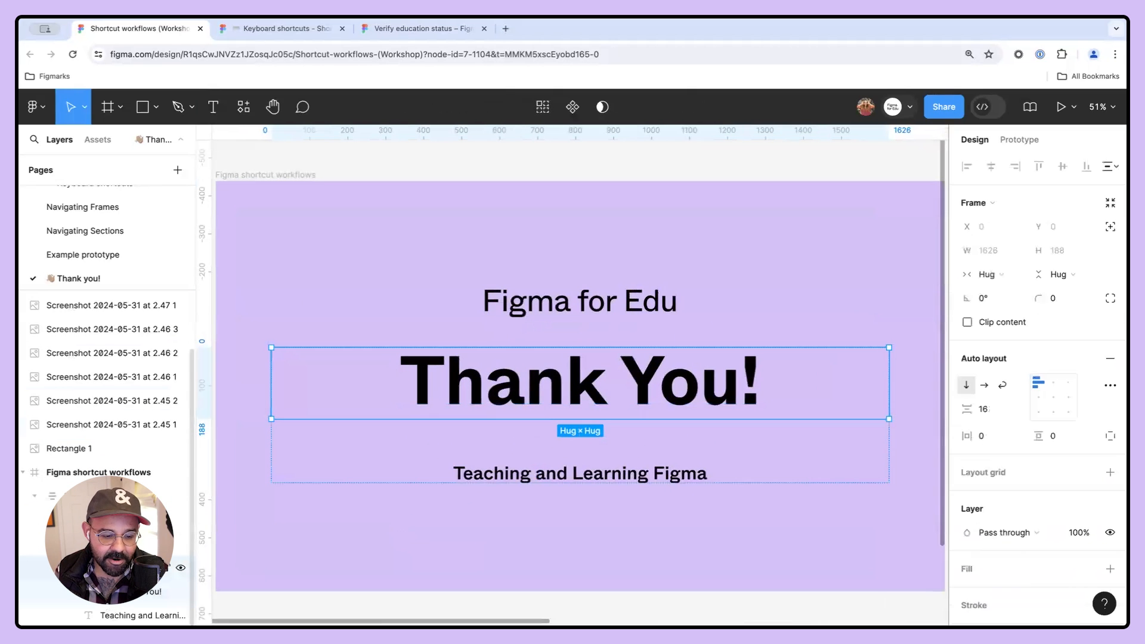
{"action": "left_click", "coordinate": [125, 543]}
{"action": "scroll", "coordinate": [286, 455], "scroll_direction": "down", "scroll_amount": 1}
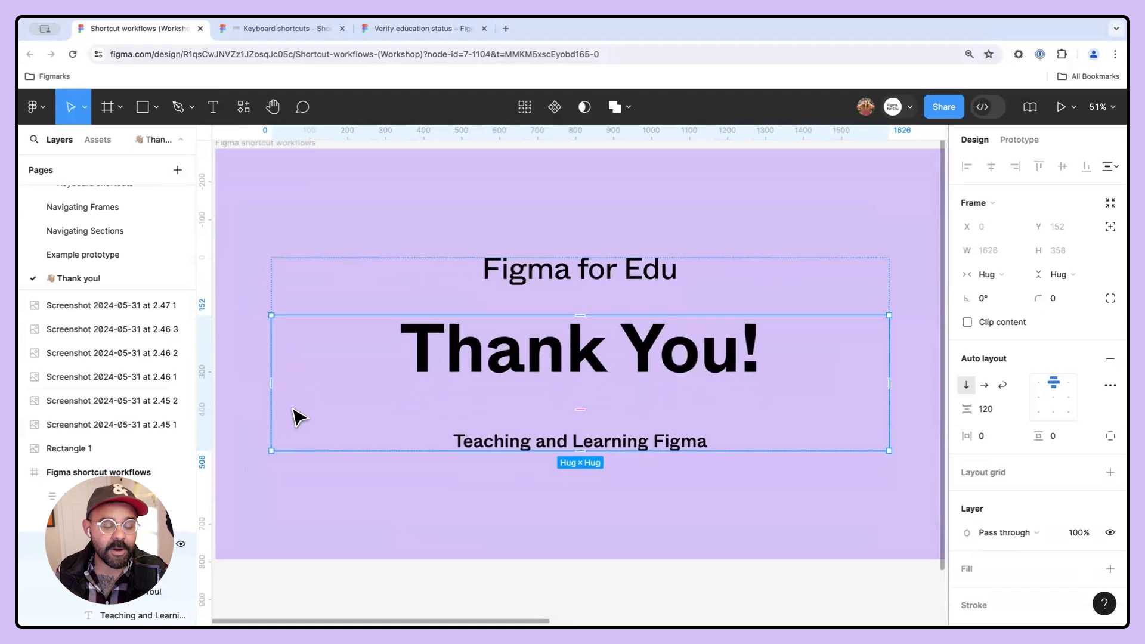
{"action": "scroll", "coordinate": [292, 411], "scroll_direction": "down", "scroll_amount": 6}
{"action": "left_click_drag", "start_coordinate": [678, 382], "coordinate": [589, 385]}
{"action": "scroll", "coordinate": [582, 379], "scroll_direction": "up", "scroll_amount": 3}
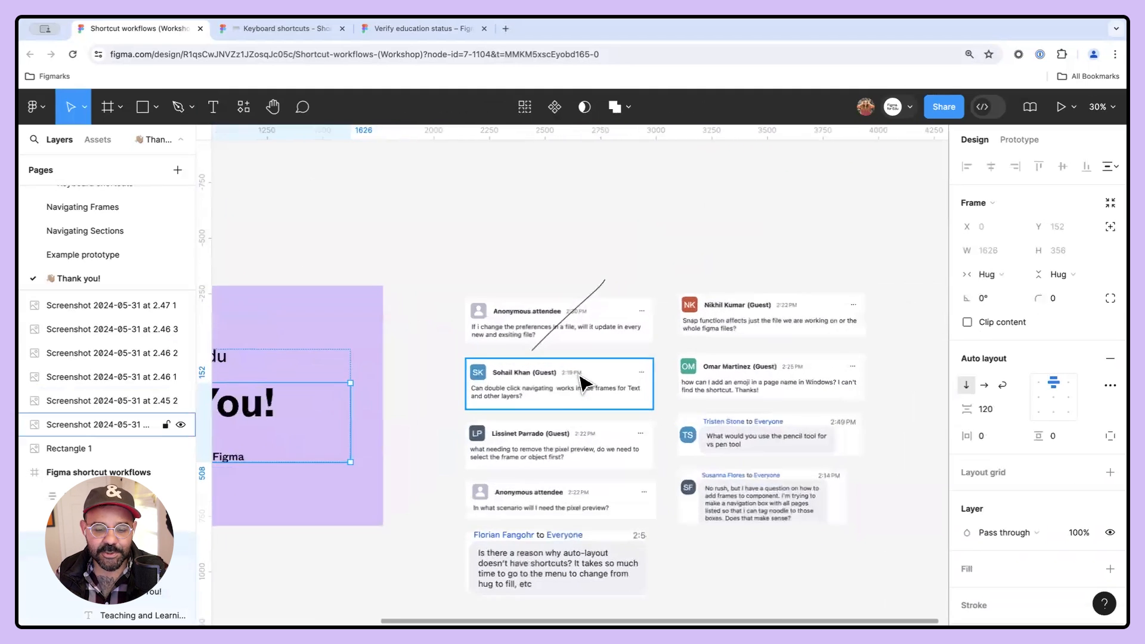
- Draw two more freehand pencil strokes near the second question card, then return to the Move tool
{"action": "scroll", "coordinate": [558, 373], "scroll_direction": "up", "scroll_amount": 2}
{"action": "key", "text": "shift+p"}
{"action": "left_click_drag", "start_coordinate": [518, 432], "coordinate": [571, 343]}
{"action": "left_click_drag", "start_coordinate": [579, 408], "coordinate": [575, 362]}
{"action": "scroll", "coordinate": [566, 381], "scroll_direction": "down", "scroll_amount": 3}
{"action": "scroll", "coordinate": [557, 401], "scroll_direction": "up", "scroll_amount": 3}
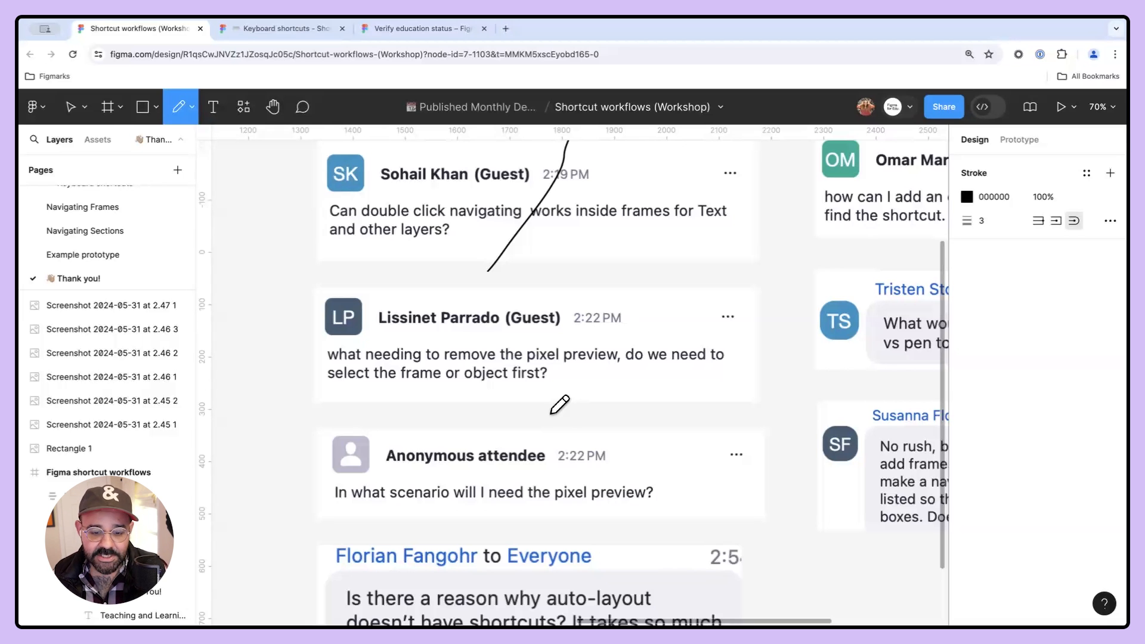
{"action": "key", "text": "v"}
- Turn on Show pixel preview through quick actions, zoom in to inspect the pixels, and turn it off again
{"action": "key", "text": "super+slash"}
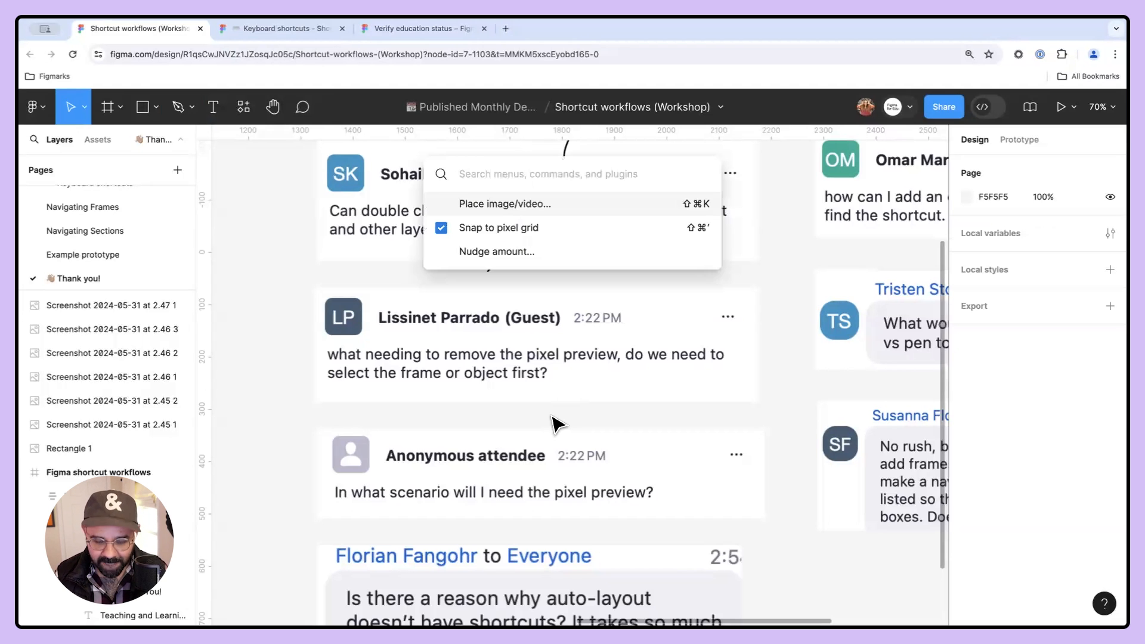
{"action": "type", "text": "pixl"}
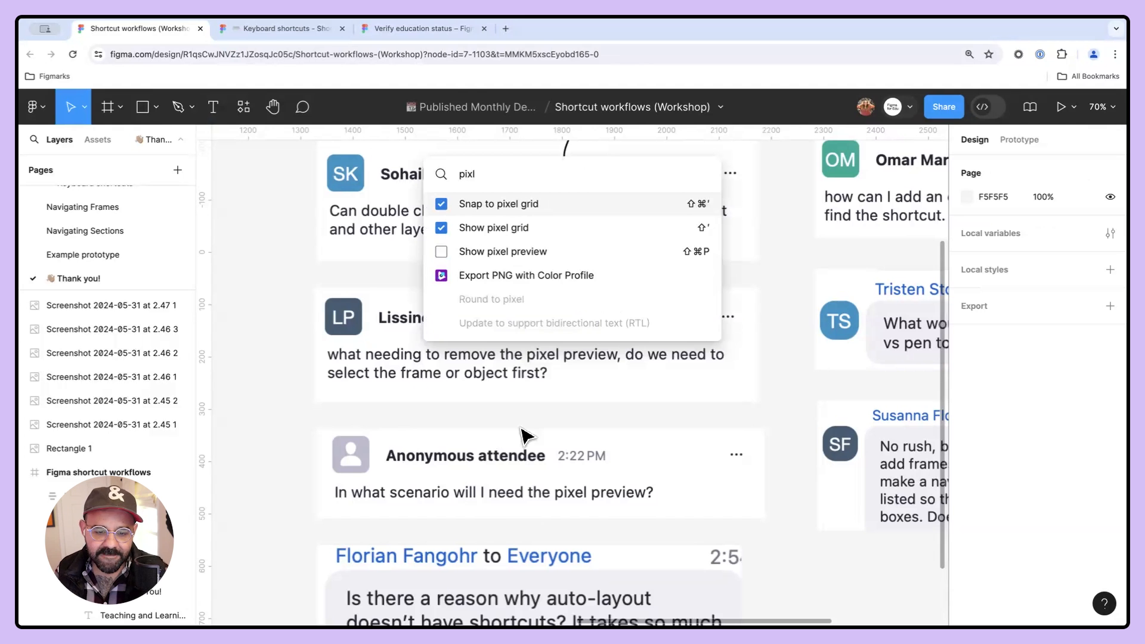
{"action": "left_click", "coordinate": [443, 252]}
{"action": "scroll", "coordinate": [404, 476], "scroll_direction": "up", "scroll_amount": 5}
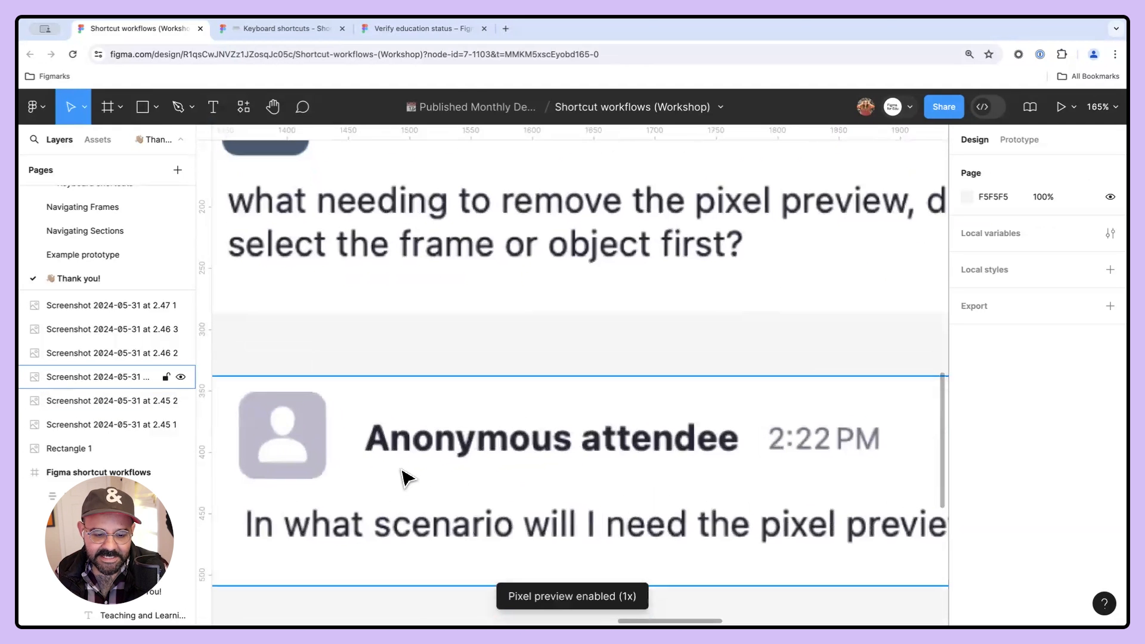
{"action": "scroll", "coordinate": [366, 529], "scroll_direction": "up", "scroll_amount": 5}
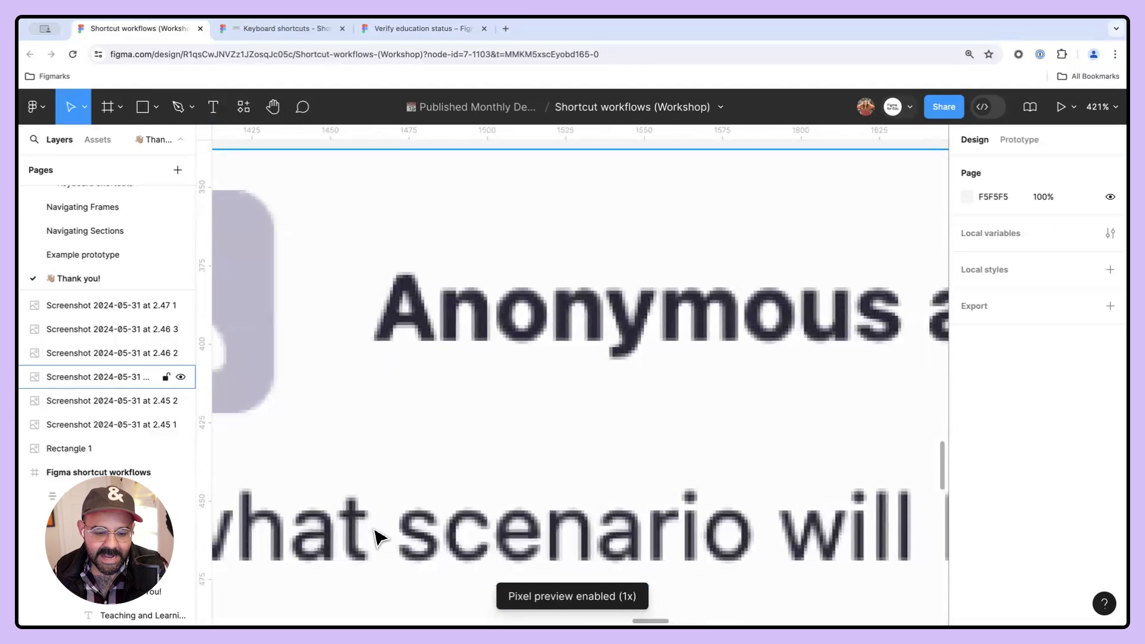
{"action": "scroll", "coordinate": [374, 538], "scroll_direction": "down", "scroll_amount": 5}
{"action": "scroll", "coordinate": [370, 541], "scroll_direction": "up", "scroll_amount": 5}
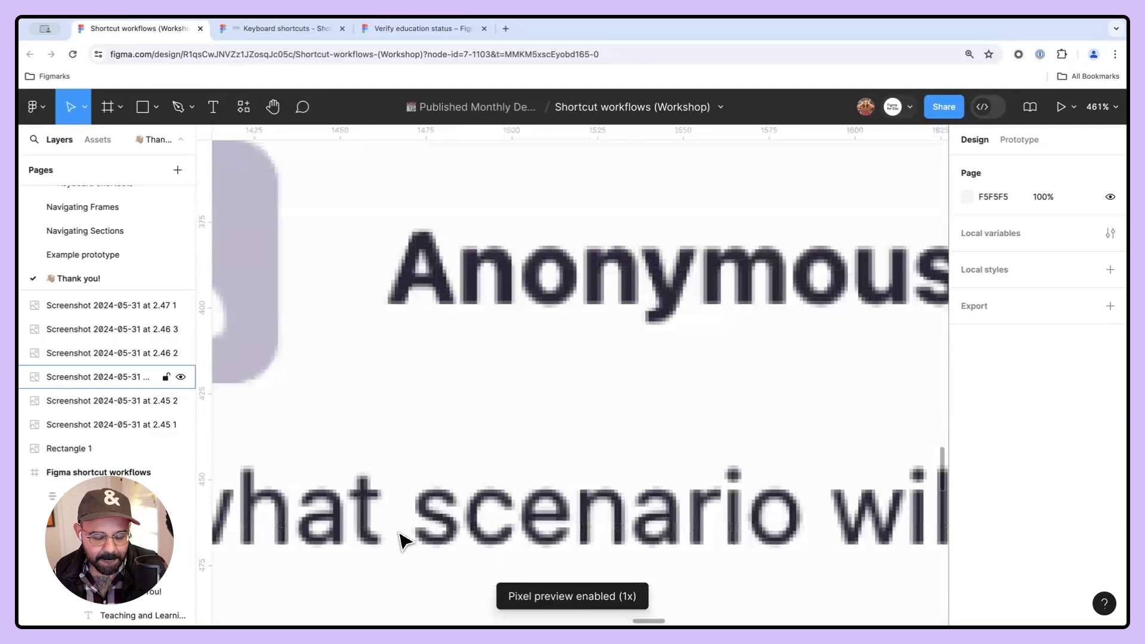
{"action": "scroll", "coordinate": [400, 539], "scroll_direction": "down", "scroll_amount": 5}
{"action": "scroll", "coordinate": [401, 539], "scroll_direction": "down", "scroll_amount": 5}
{"action": "key", "text": "super+slash"}
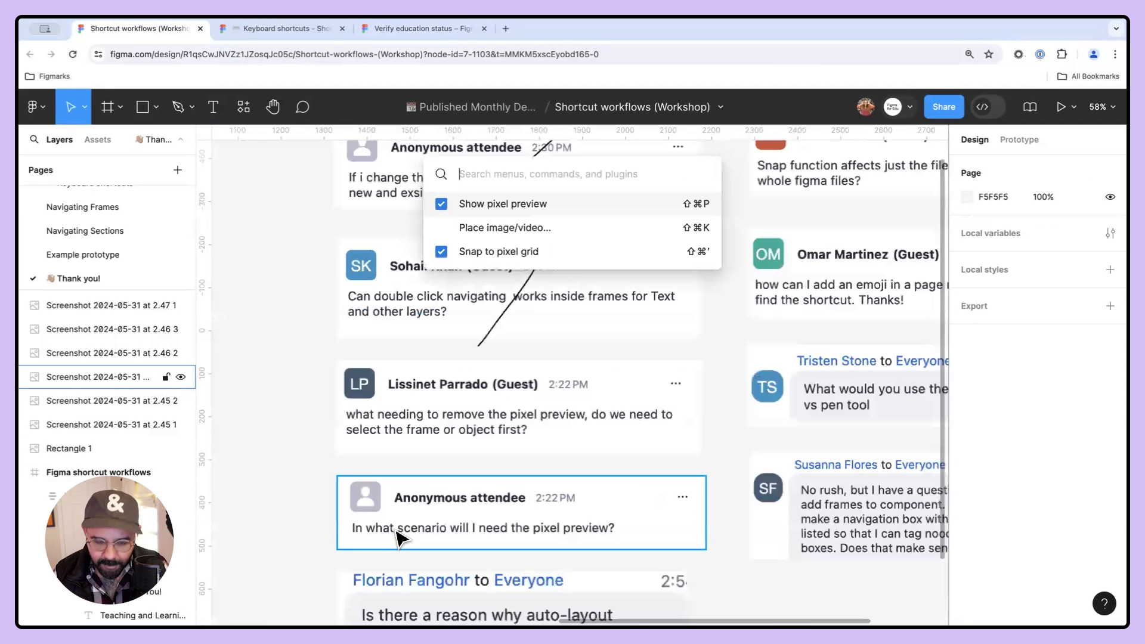
{"action": "key", "text": "Return"}
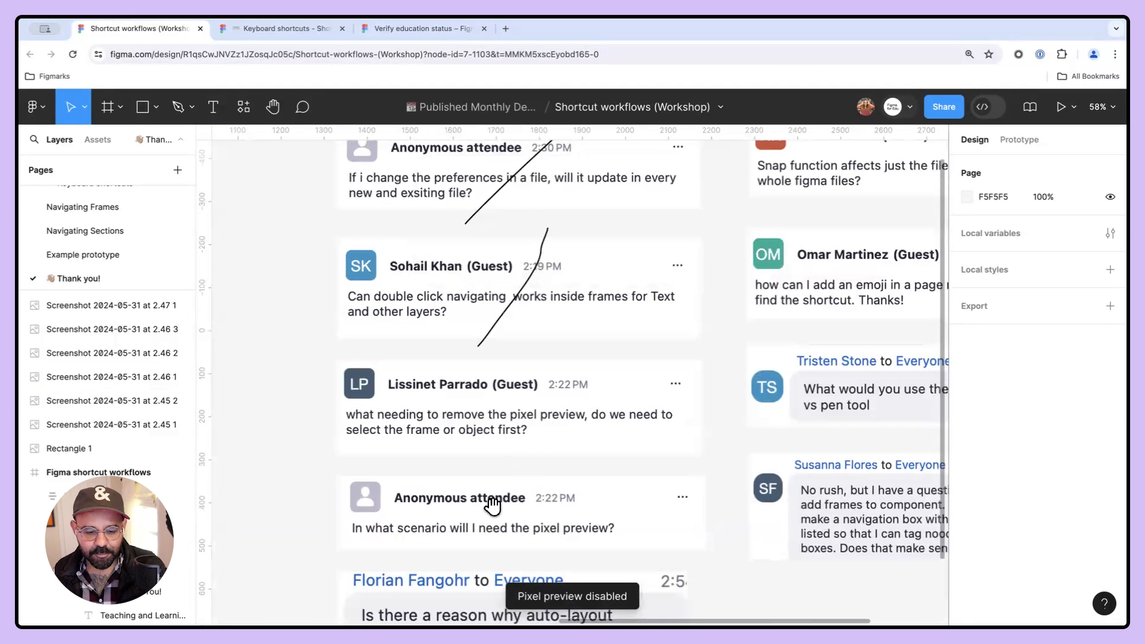
- Draw another freehand pencil line across the pixel preview question card
{"action": "scroll", "coordinate": [450, 494], "scroll_direction": "down", "scroll_amount": 2}
{"action": "key", "text": "shift+p"}
{"action": "left_click_drag", "start_coordinate": [499, 384], "coordinate": [579, 290]}
{"action": "scroll", "coordinate": [511, 439], "scroll_direction": "down", "scroll_amount": 2}
{"action": "scroll", "coordinate": [511, 440], "scroll_direction": "up", "scroll_amount": 5}
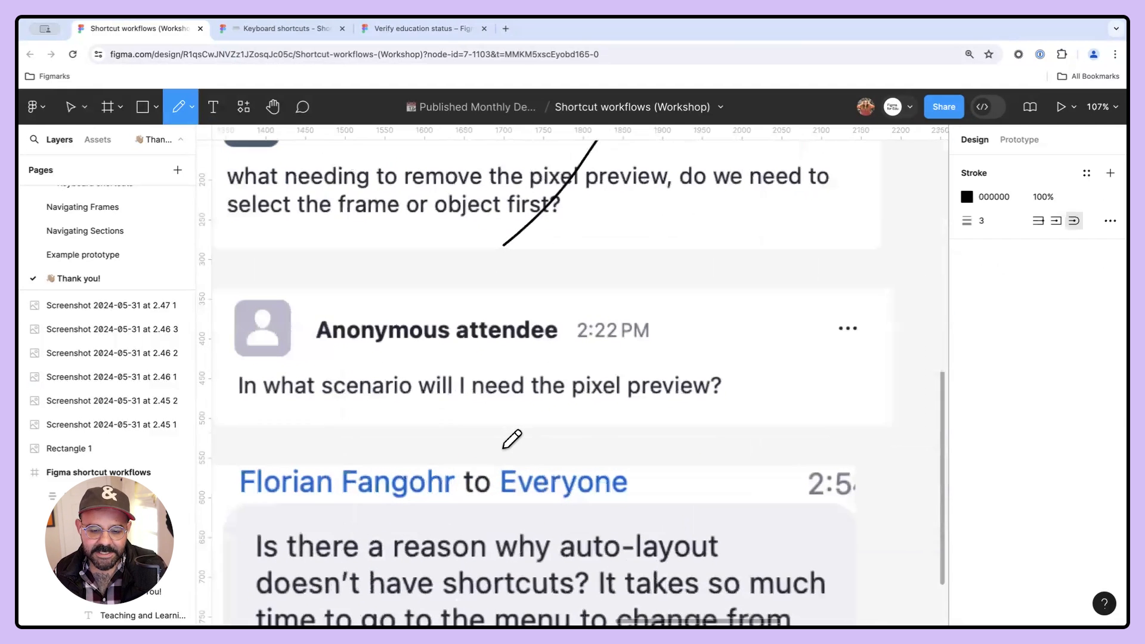
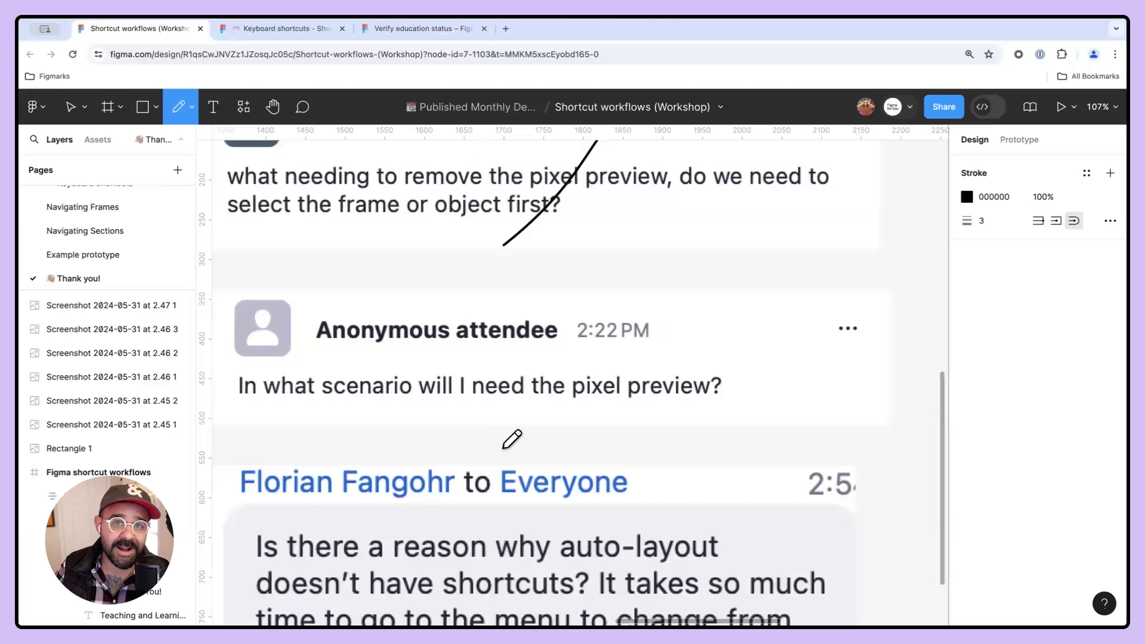
- Draw a new frame on the canvas and set its width and height to 24 × 24
{"action": "key", "text": "v"}
{"action": "left_click_drag", "start_coordinate": [388, 385], "coordinate": [708, 384]}
{"action": "scroll", "coordinate": [403, 348], "scroll_direction": "up", "scroll_amount": 1}
{"action": "key", "text": "f"}
{"action": "left_click_drag", "start_coordinate": [387, 336], "coordinate": [413, 361]}
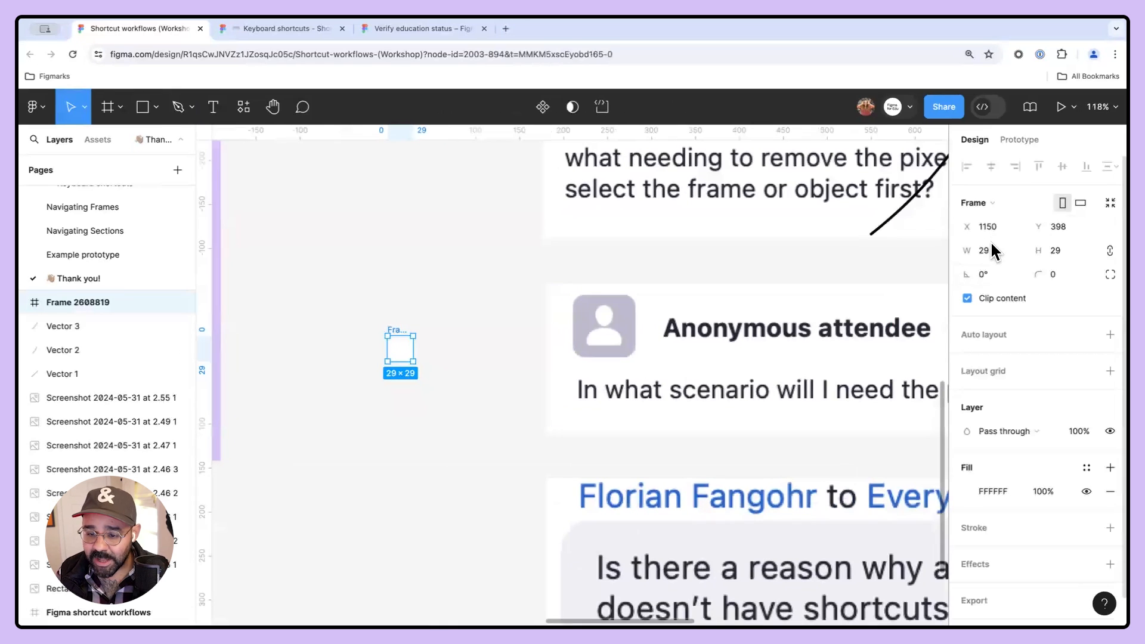
{"action": "type", "text": "24"}
{"action": "key", "text": "Tab"}
{"action": "type", "text": "24"}
{"action": "key", "text": "Return"}
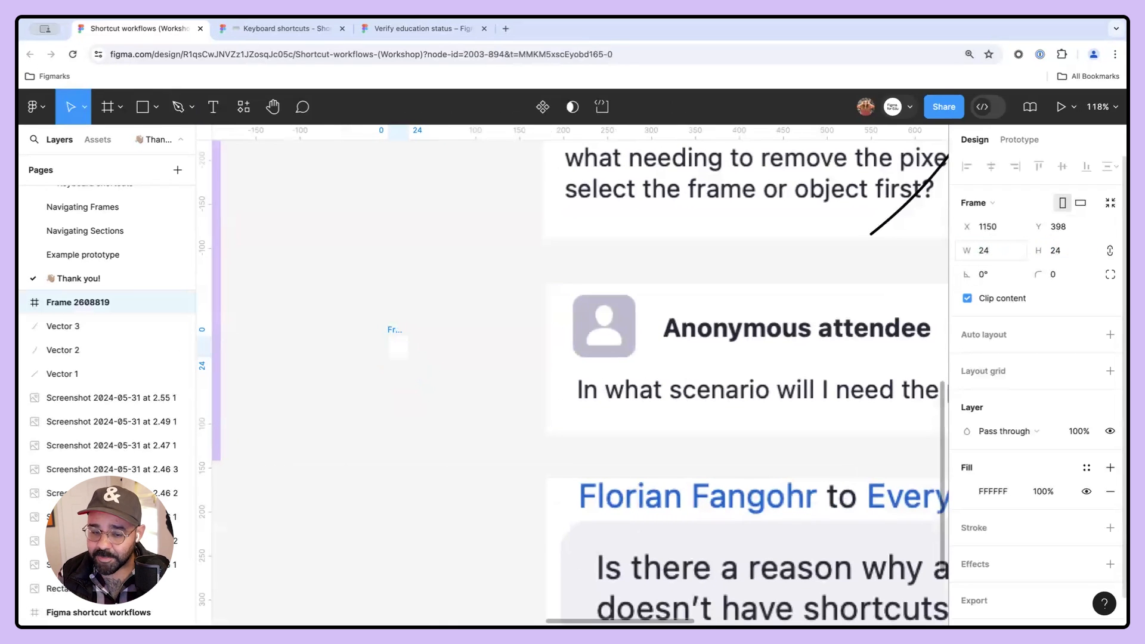
- Draw a circle about 16 px wide in the middle of the frame
{"action": "scroll", "coordinate": [375, 333], "scroll_direction": "up", "scroll_amount": 10}
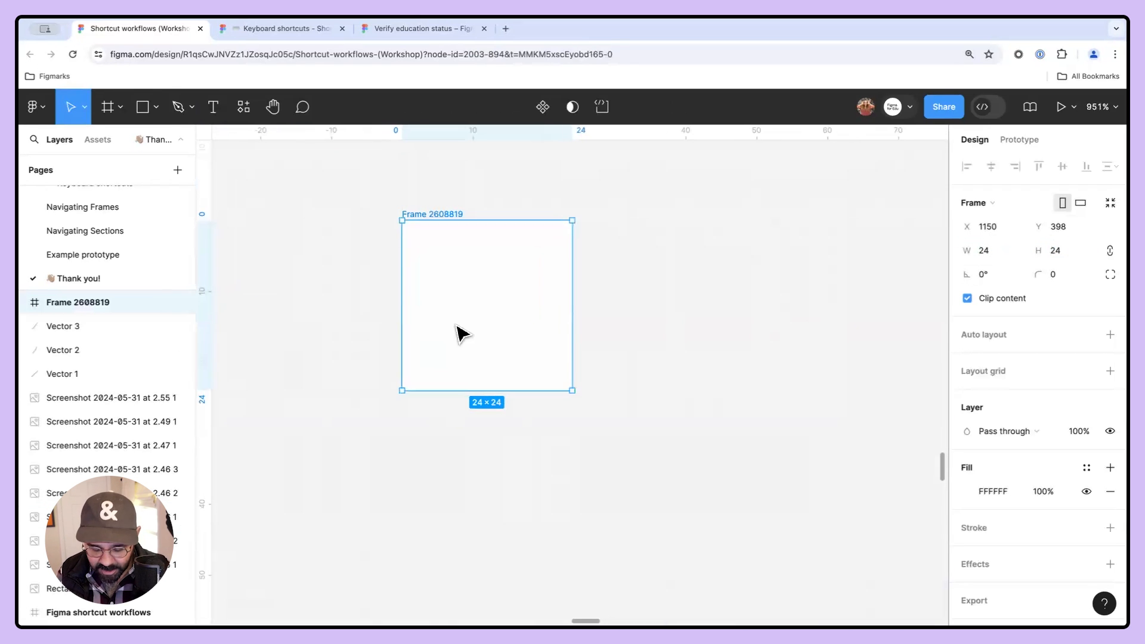
{"action": "key", "text": "o"}
{"action": "left_click_drag", "start_coordinate": [482, 309], "coordinate": [493, 324]}
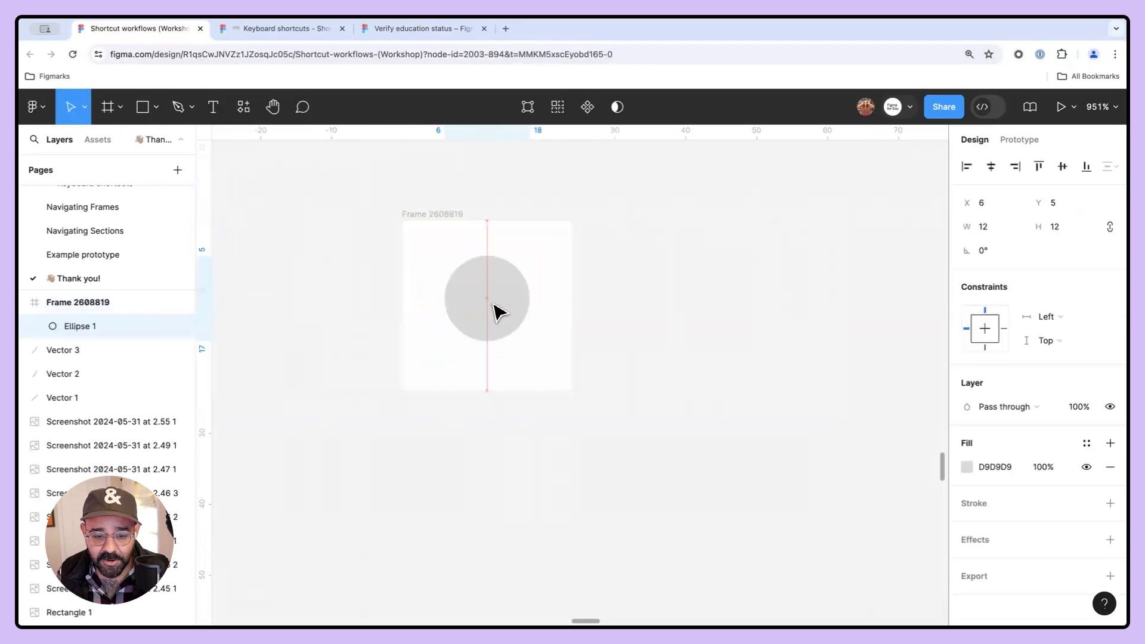
{"action": "left_click", "coordinate": [605, 350]}
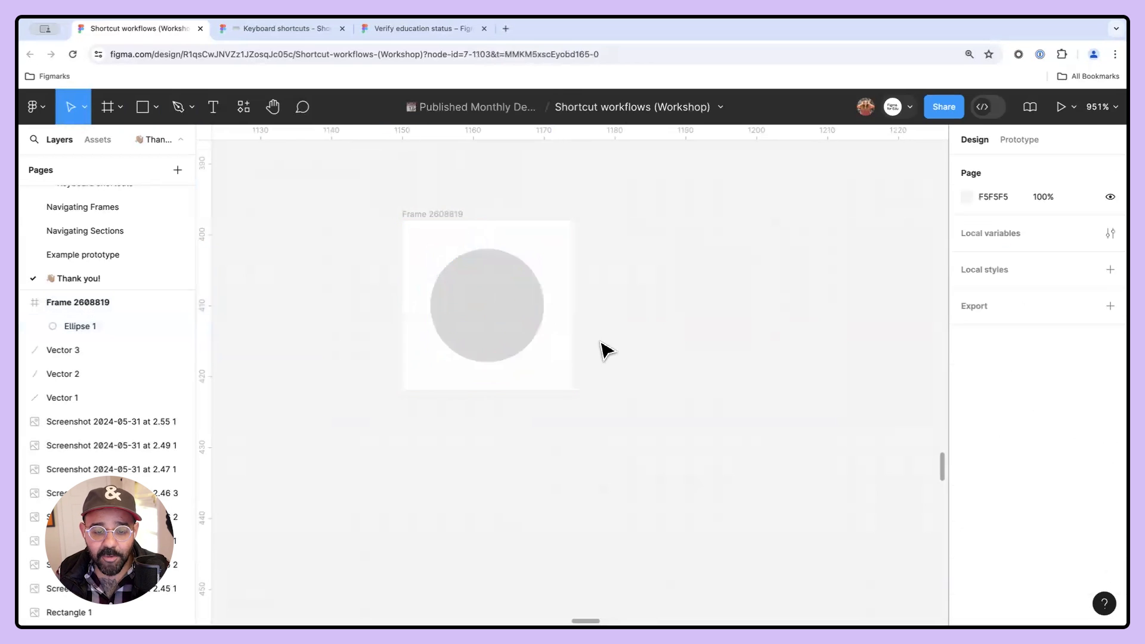
- Turn on Show pixel preview through the command search
{"action": "scroll", "coordinate": [514, 321], "scroll_direction": "up", "scroll_amount": 5}
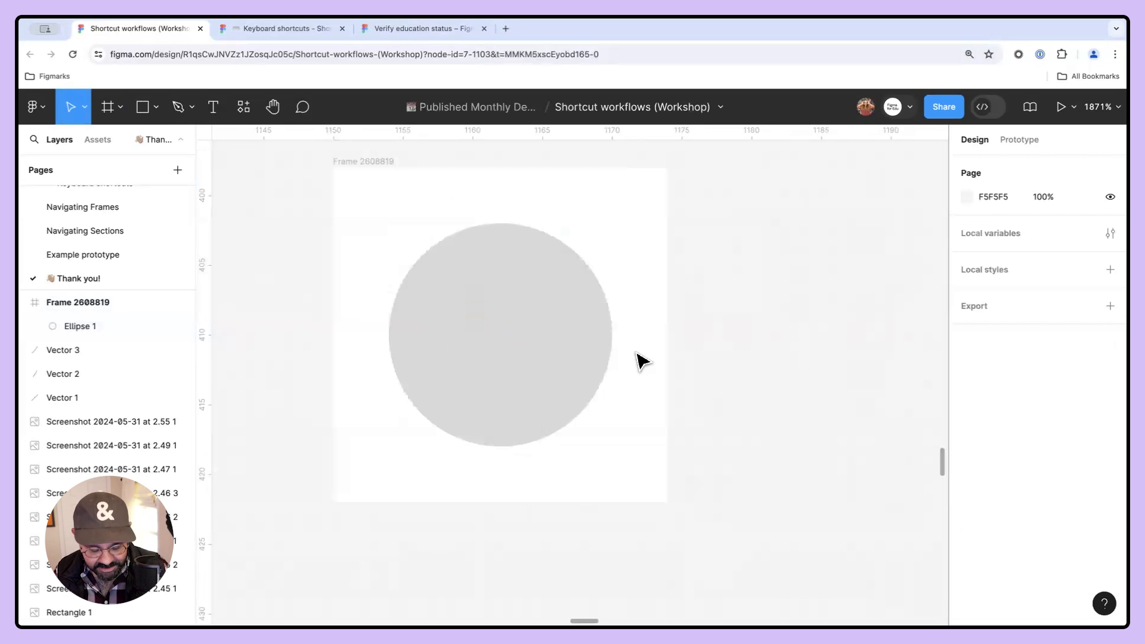
{"action": "key", "text": "super+slash"}
{"action": "type", "text": "show"}
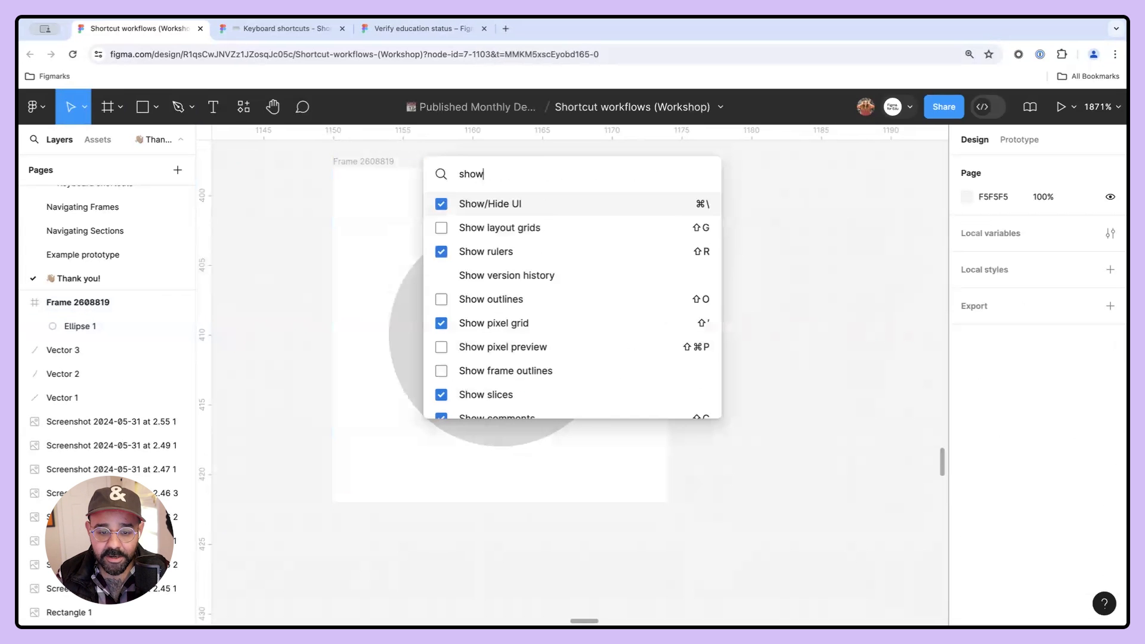
{"action": "type", "text": " pox"}
{"action": "key", "text": "BackSpace"}
{"action": "key", "text": "BackSpace"}
{"action": "key", "text": "BackSpace"}
{"action": "key", "text": "BackSpace"}
{"action": "key", "text": "BackSpace"}
{"action": "key", "text": "BackSpace"}
{"action": "key", "text": "BackSpace"}
{"action": "key", "text": "BackSpace"}
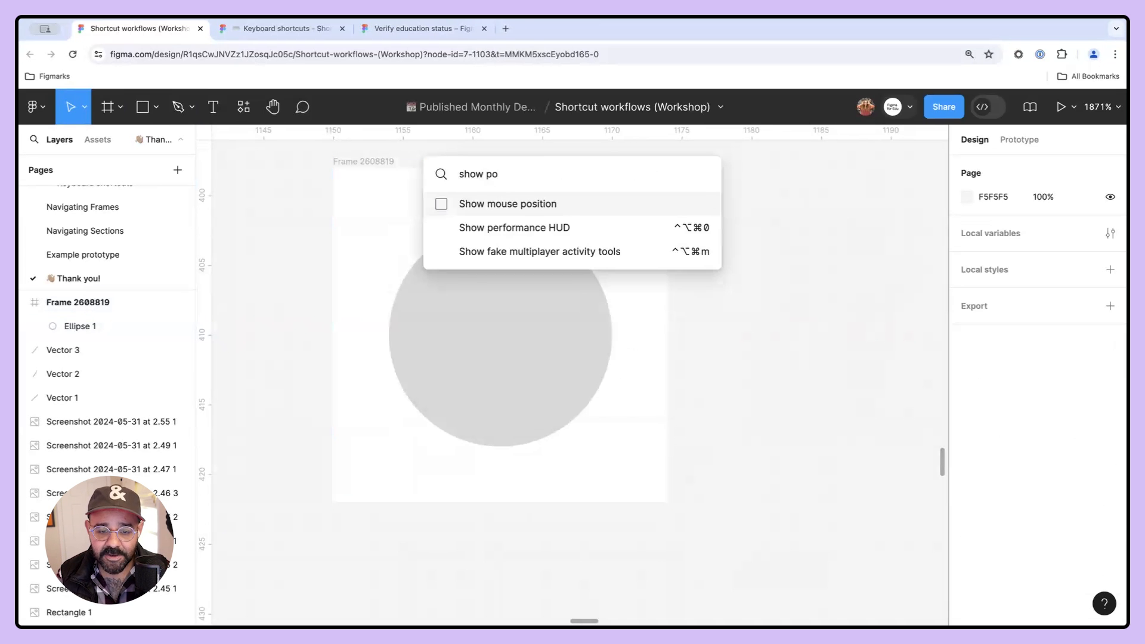
{"action": "type", "text": "pix"}
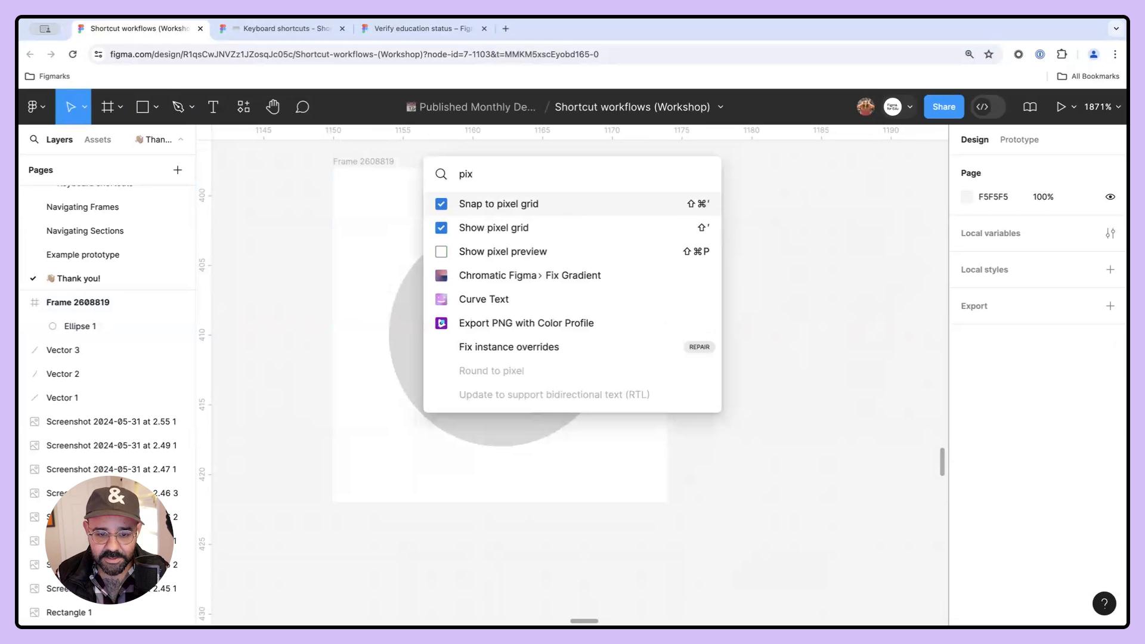
{"action": "type", "text": "el"}
{"action": "key", "text": "Down"}
{"action": "key", "text": "Down"}
{"action": "key", "text": "Return"}
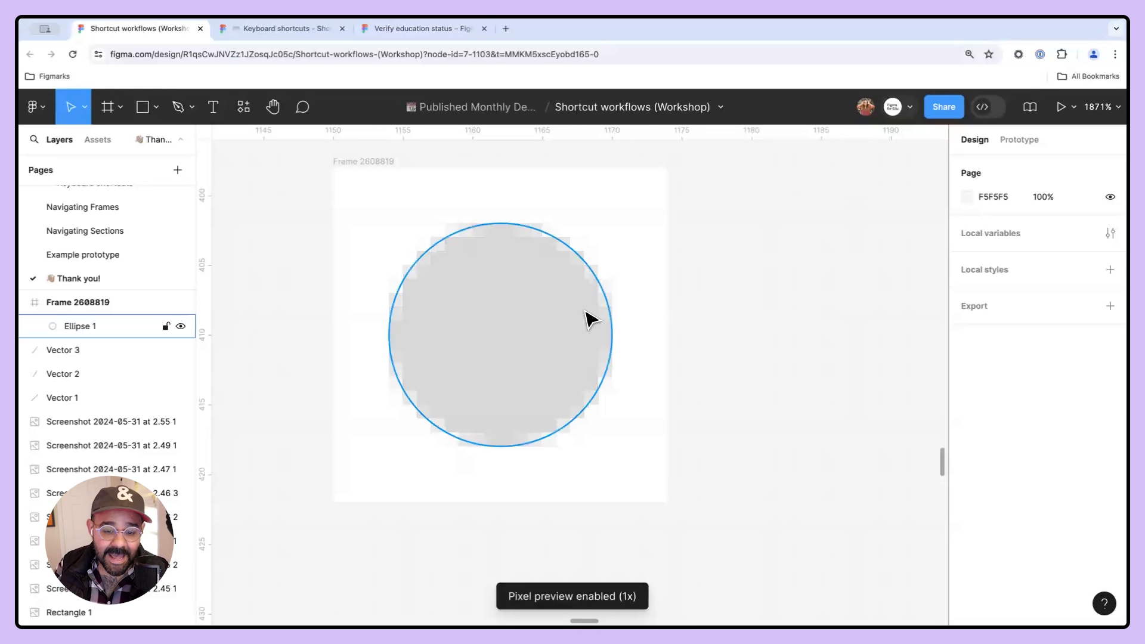
- Draw a rectangle about 9 × 4 px above the circle inside the frame
{"action": "left_click", "coordinate": [569, 336]}
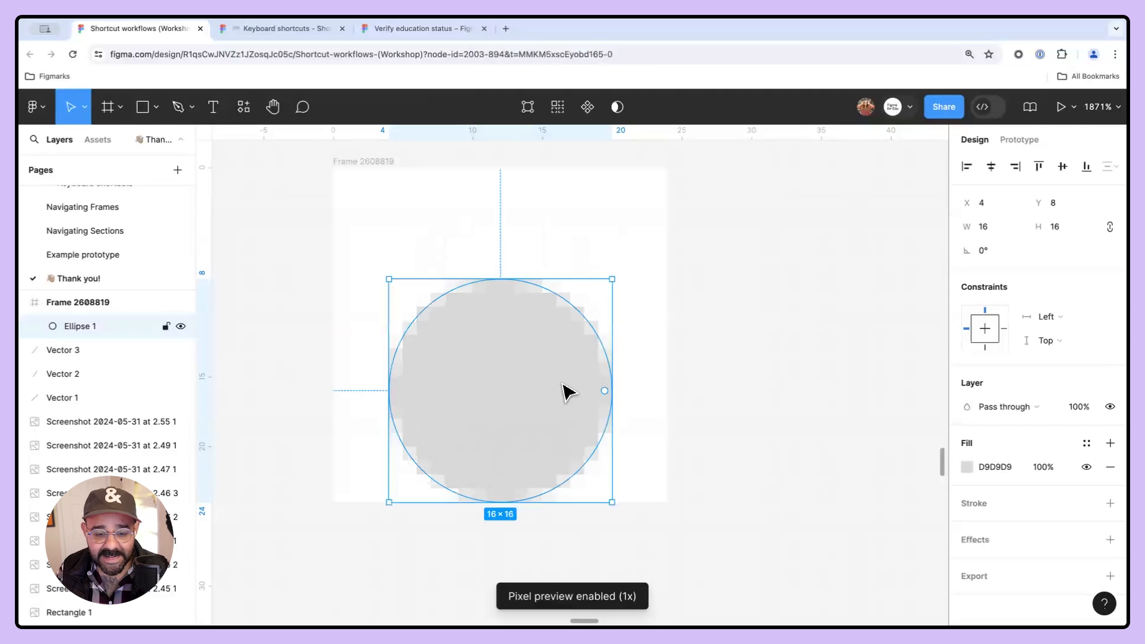
{"action": "key", "text": "r"}
{"action": "left_click_drag", "start_coordinate": [391, 216], "coordinate": [514, 265]}
{"action": "left_click", "coordinate": [590, 263]}
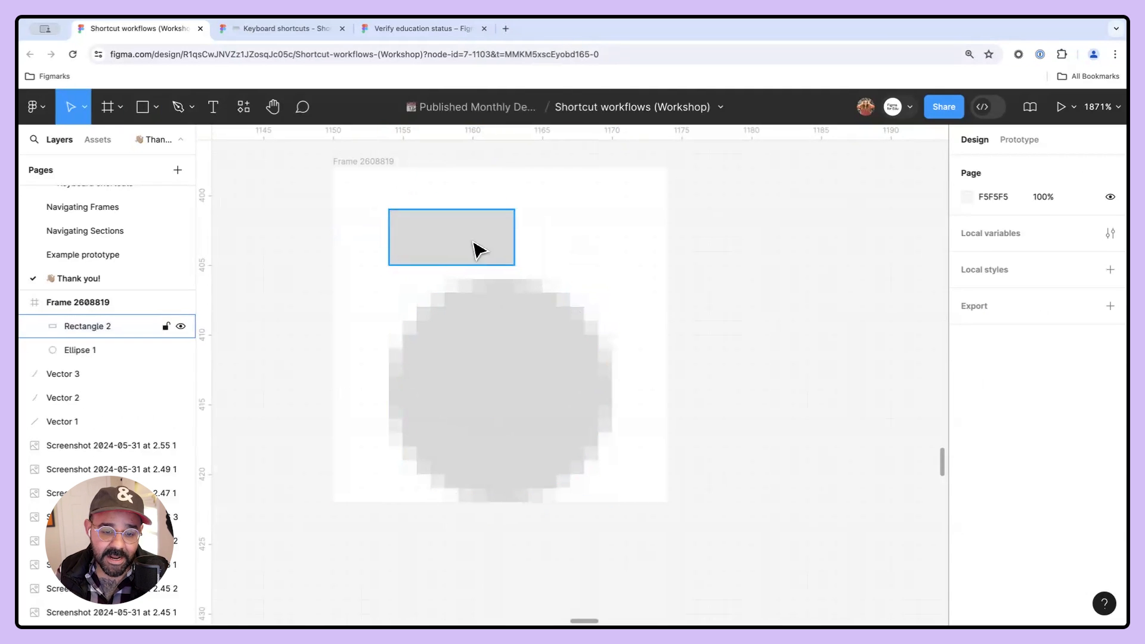
- Turn off Snap to pixel grid through the command search with the rectangle selected
{"action": "left_click", "coordinate": [475, 244]}
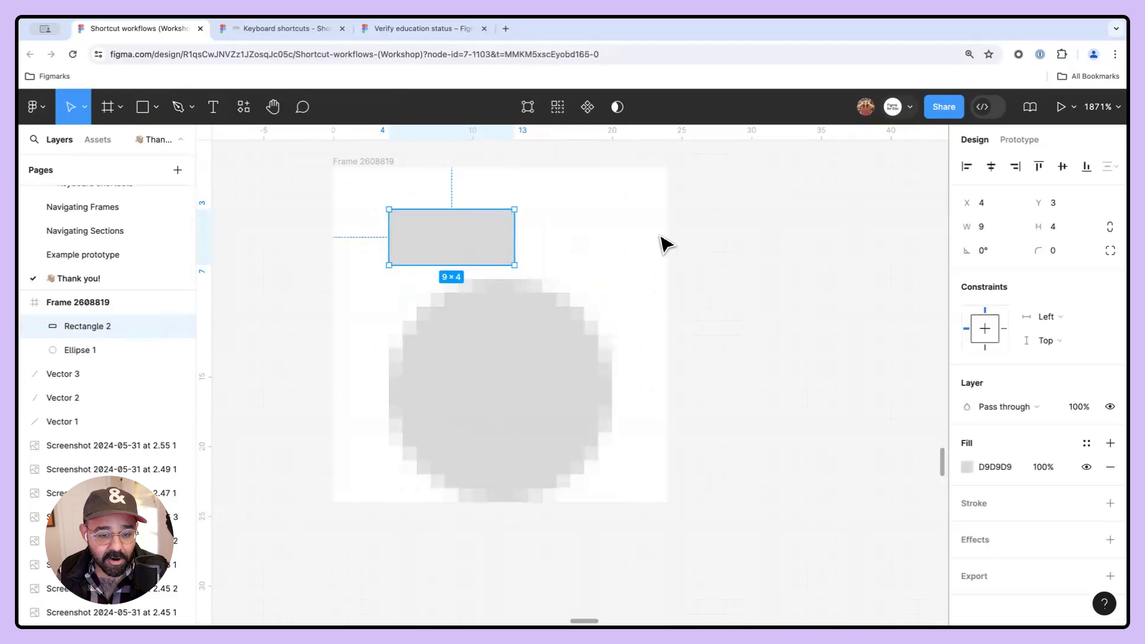
{"action": "left_click", "coordinate": [658, 243]}
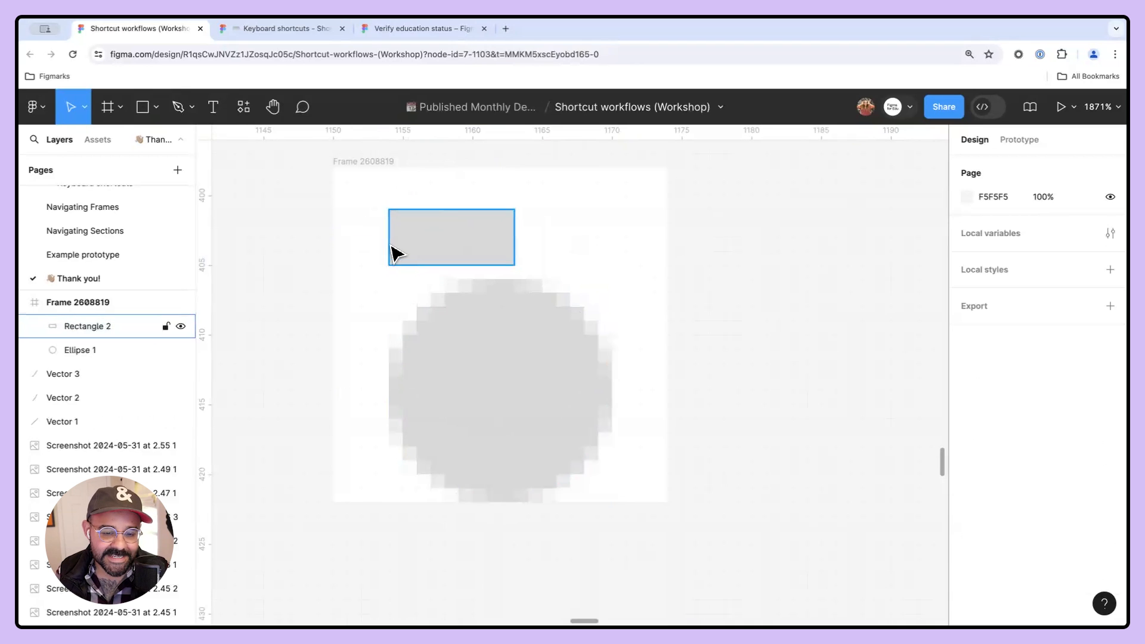
{"action": "left_click", "coordinate": [410, 248]}
{"action": "left_click_drag", "start_coordinate": [412, 240], "coordinate": [409, 238]}
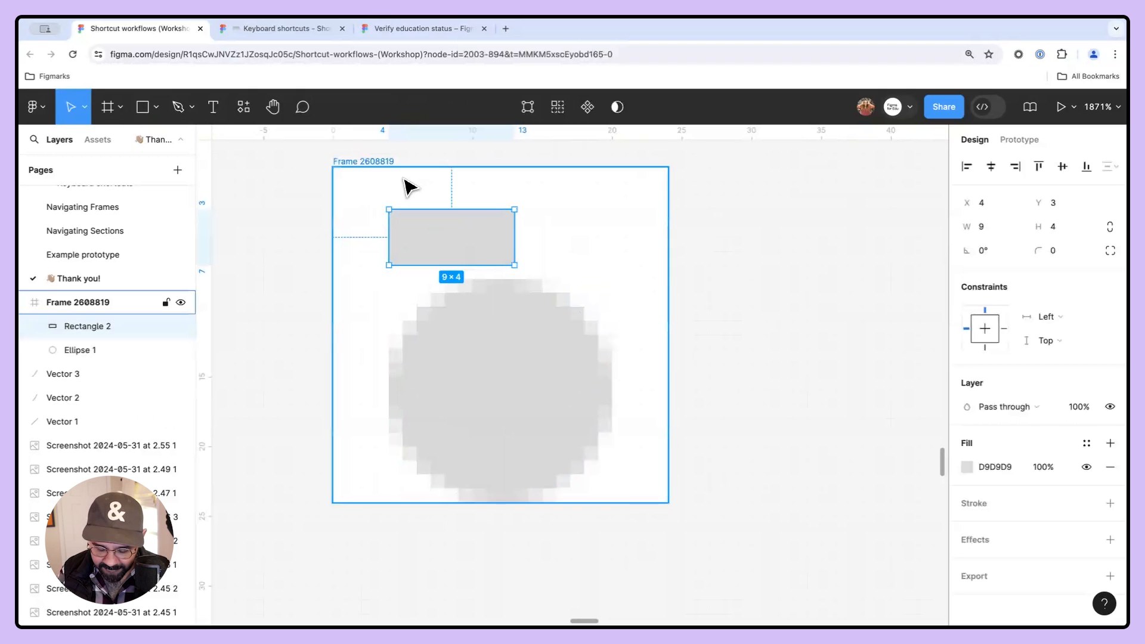
{"action": "key", "text": "super+slash"}
{"action": "type", "text": "snap"}
{"action": "key", "text": "Return"}
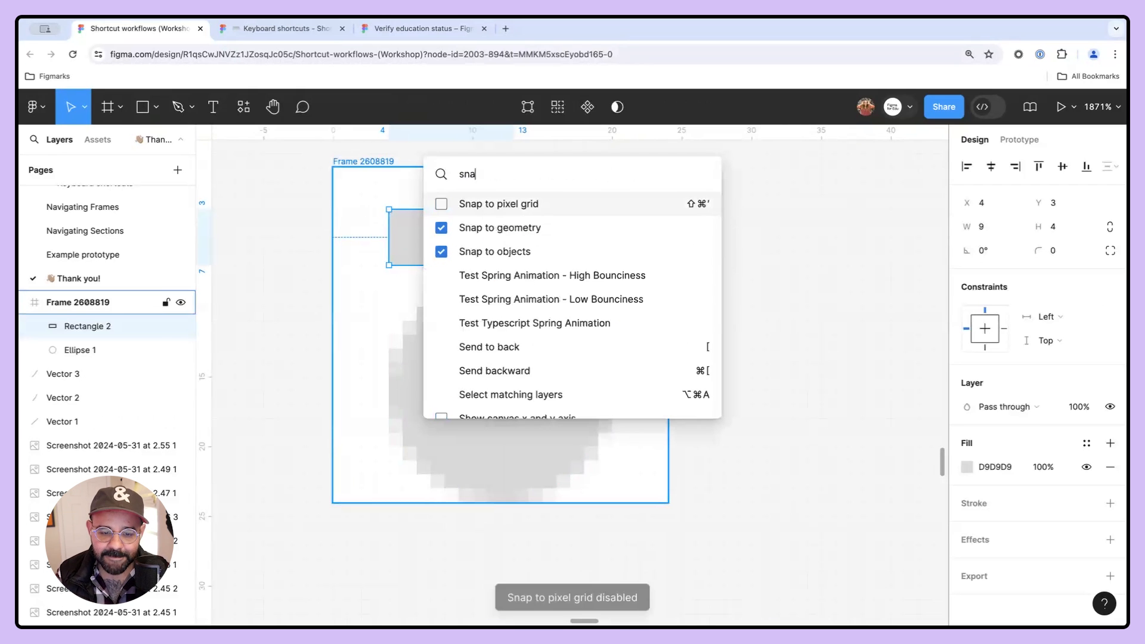
{"action": "key", "text": "Escape"}
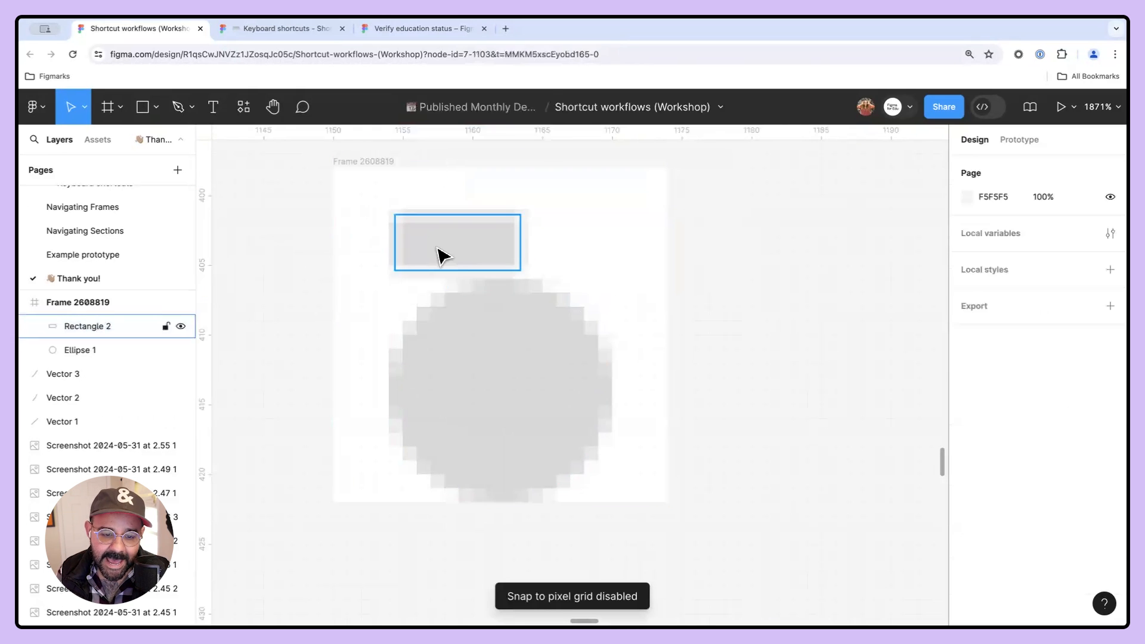
- Move the rectangle slightly off the pixel grid, to about X 4.31 and Y 3.42
{"action": "scroll", "coordinate": [426, 236], "scroll_direction": "up", "scroll_amount": 5}
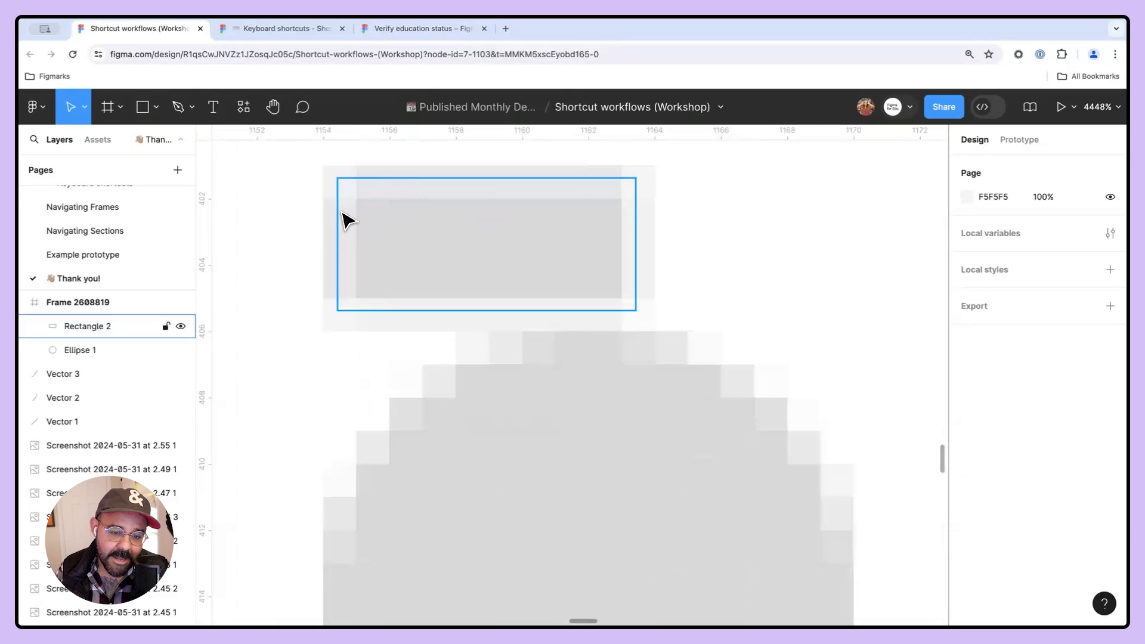
{"action": "left_click", "coordinate": [388, 244]}
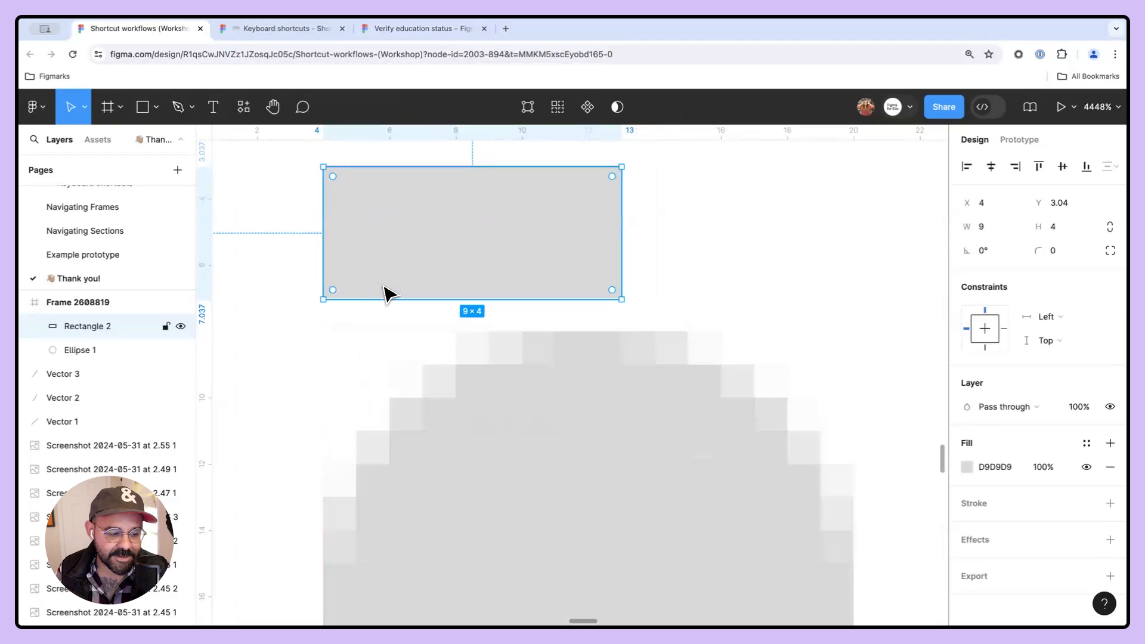
{"action": "scroll", "coordinate": [394, 298], "scroll_direction": "up", "scroll_amount": 3}
{"action": "left_click_drag", "start_coordinate": [392, 320], "coordinate": [403, 328]}
{"action": "scroll", "coordinate": [430, 337], "scroll_direction": "down", "scroll_amount": 2}
- Turn Snap to pixel grid back on and move the rectangle back to X 4, Y 3
{"action": "key", "text": "super+slash"}
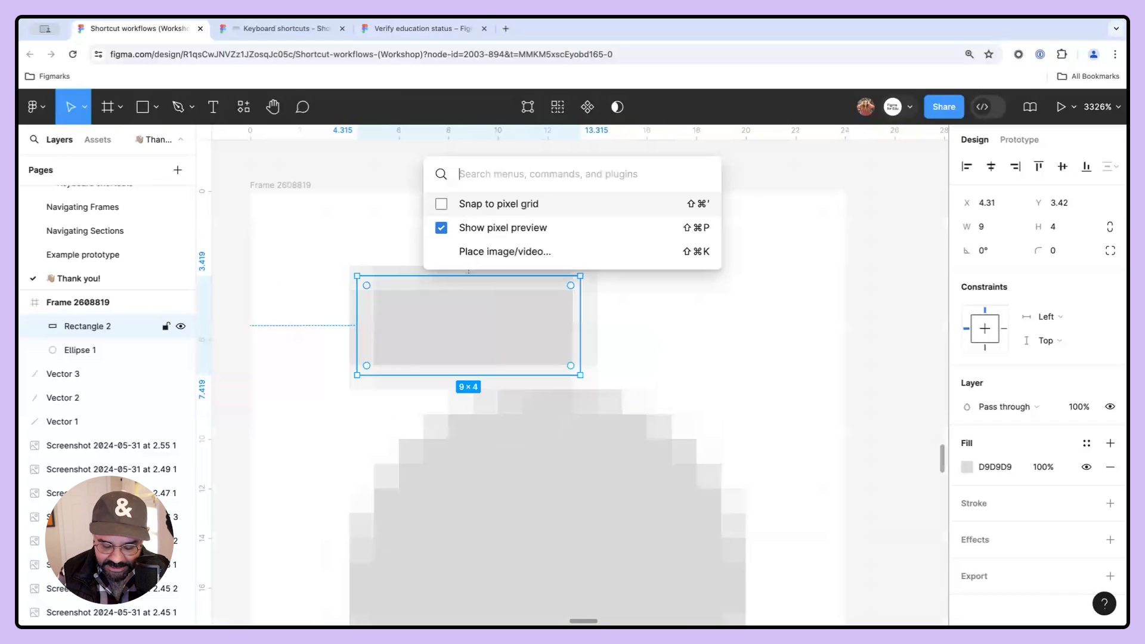
{"action": "type", "text": "sna"}
{"action": "key", "text": "Return"}
{"action": "left_click_drag", "start_coordinate": [429, 327], "coordinate": [425, 324]}
- Turn off Show pixel preview through the command search and deselect everything
{"action": "key", "text": "super+slash"}
{"action": "type", "text": "show"}
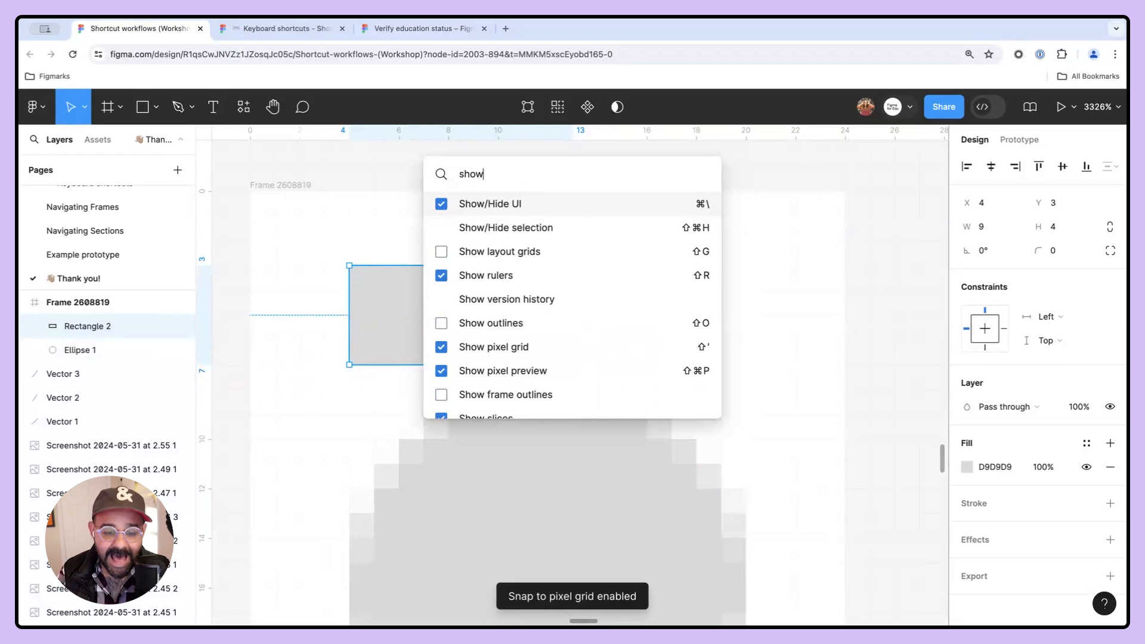
{"action": "key", "text": "BackSpace"}
{"action": "type", "text": "piz"}
{"action": "key", "text": "BackSpace"}
{"action": "key", "text": "BackSpace"}
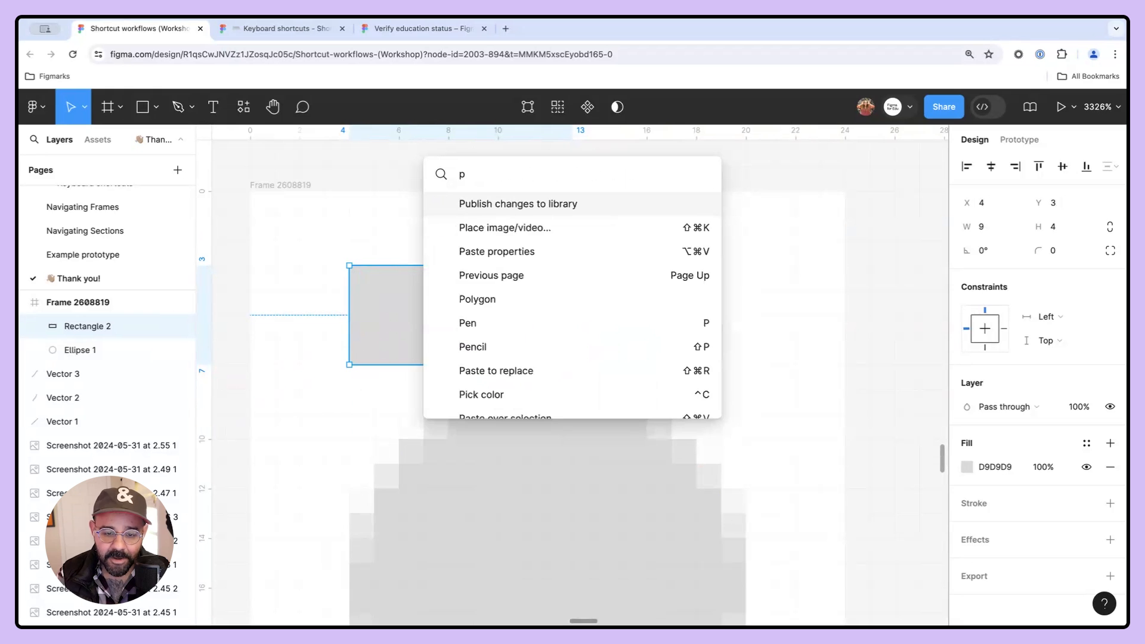
{"action": "key", "text": "BackSpace"}
{"action": "type", "text": "pre"}
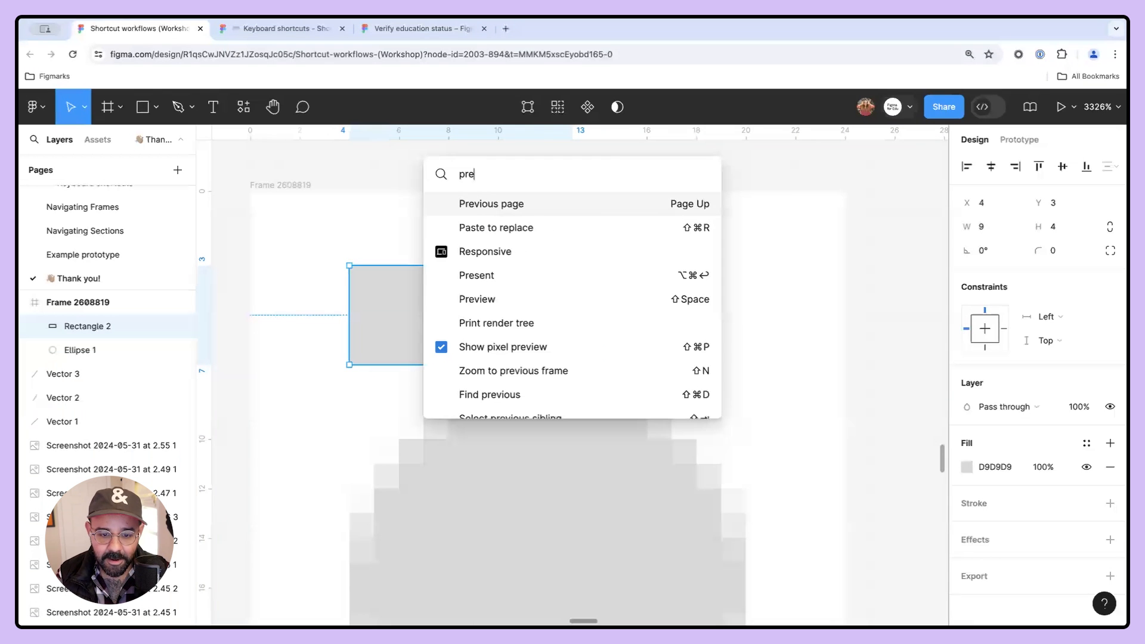
{"action": "type", "text": "vi"}
{"action": "key", "text": "Down"}
{"action": "key", "text": "Down"}
{"action": "key", "text": "Return"}
{"action": "left_click", "coordinate": [668, 304]}
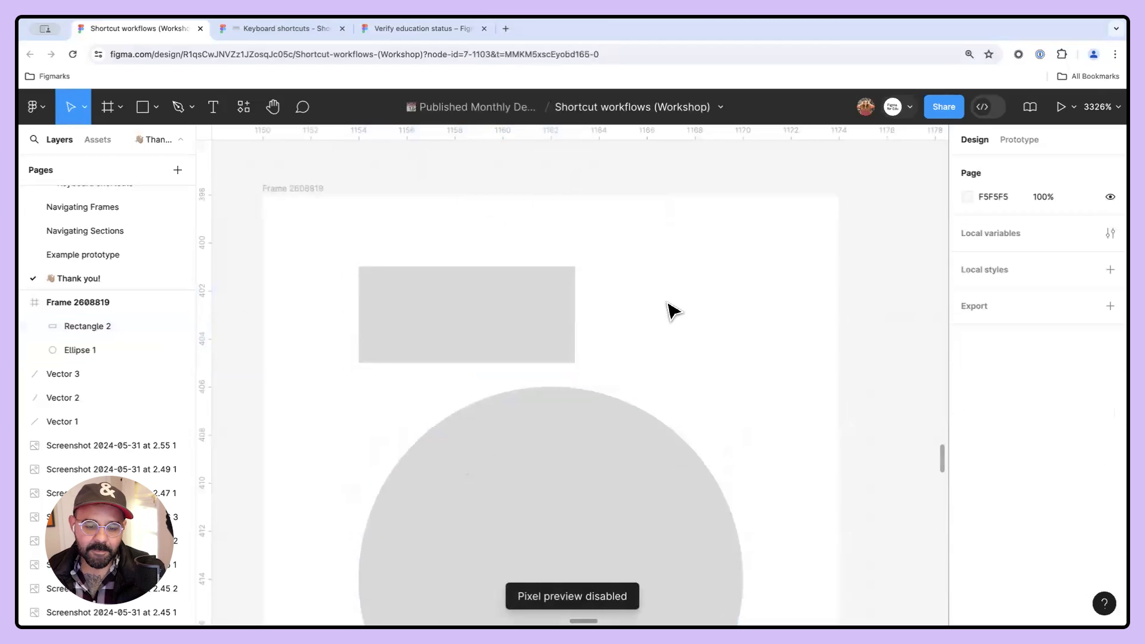
- Cross out the pixel preview question comment with a pencil stroke
{"action": "scroll", "coordinate": [667, 304], "scroll_direction": "down", "scroll_amount": 10}
{"action": "scroll", "coordinate": [656, 310], "scroll_direction": "down", "scroll_amount": 3}
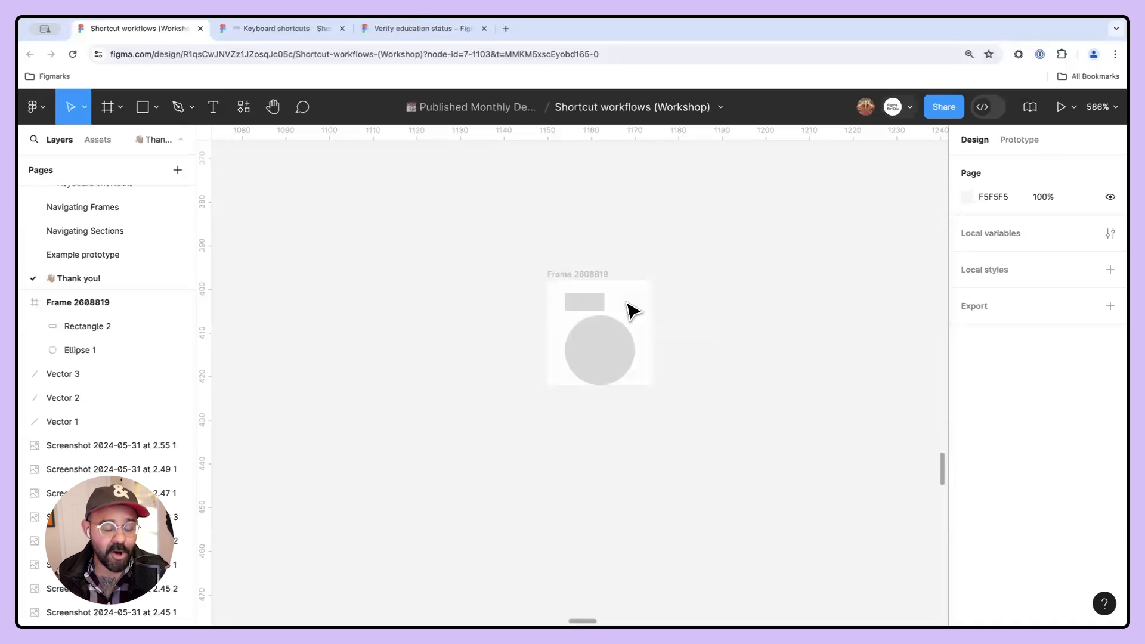
{"action": "scroll", "coordinate": [493, 356], "scroll_direction": "down", "scroll_amount": 5}
{"action": "left_click_drag", "start_coordinate": [776, 400], "coordinate": [561, 353]}
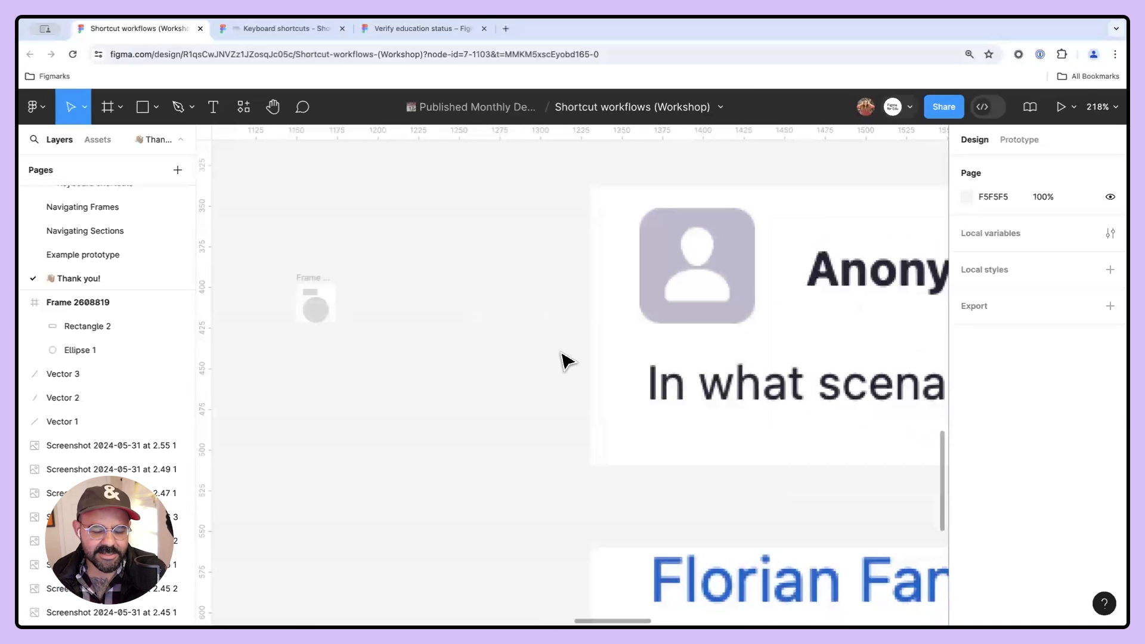
{"action": "scroll", "coordinate": [614, 314], "scroll_direction": "down", "scroll_amount": 4}
{"action": "scroll", "coordinate": [525, 292], "scroll_direction": "right", "scroll_amount": 3}
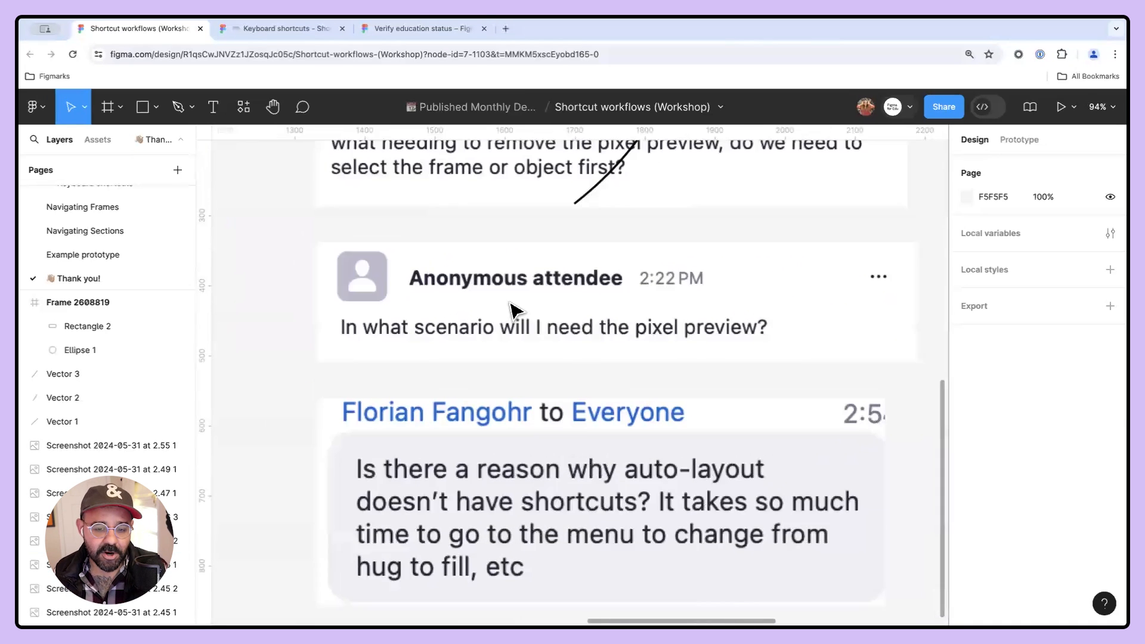
{"action": "scroll", "coordinate": [525, 309], "scroll_direction": "right", "scroll_amount": 1}
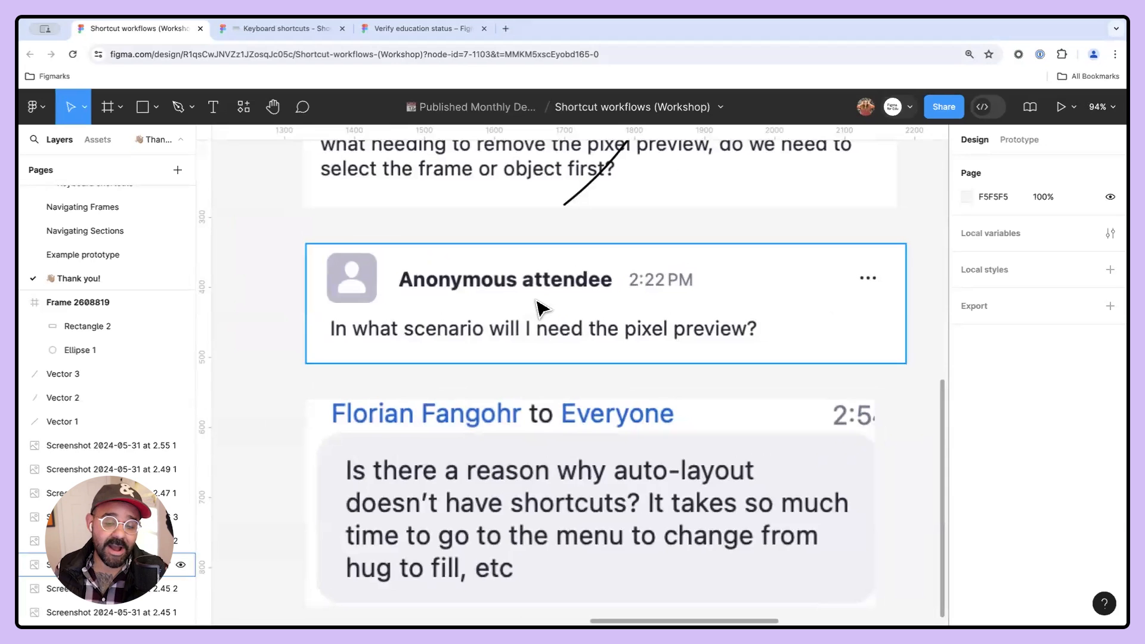
{"action": "scroll", "coordinate": [539, 308], "scroll_direction": "right", "scroll_amount": 2}
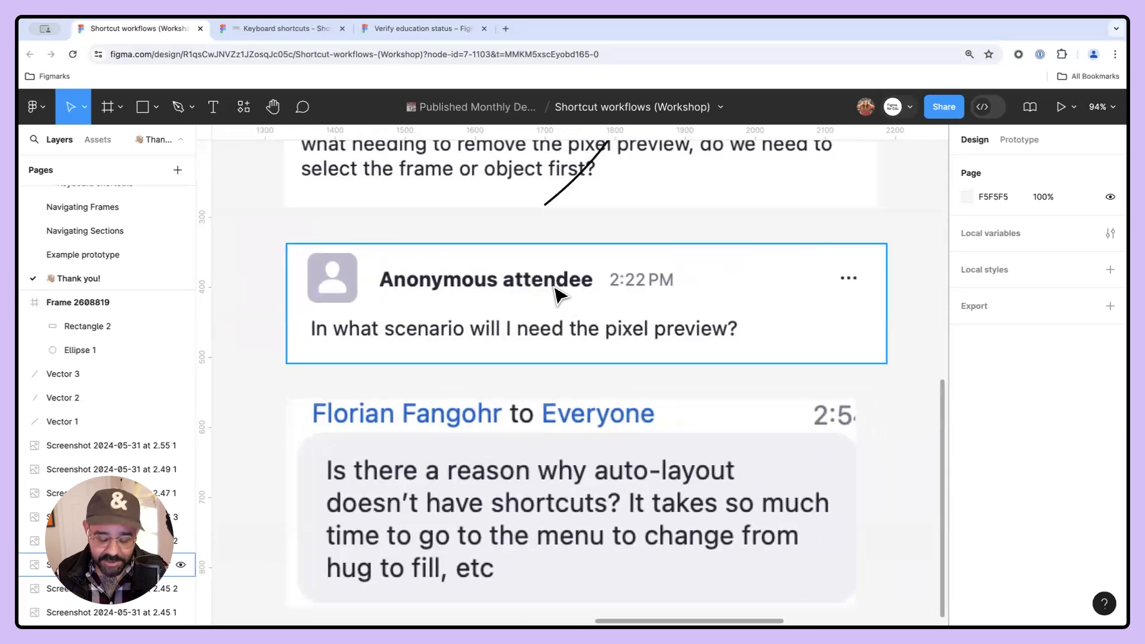
{"action": "key", "text": "shift+p"}
{"action": "left_click_drag", "start_coordinate": [499, 375], "coordinate": [670, 237]}
{"action": "key", "text": "v"}
- Open the Keyboard shortcuts page and examine the auto layout shortcut list
{"action": "scroll", "coordinate": [662, 325], "scroll_direction": "down", "scroll_amount": 3}
{"action": "key", "text": "space"}
{"action": "left_click_drag", "start_coordinate": [633, 342], "coordinate": [607, 293]}
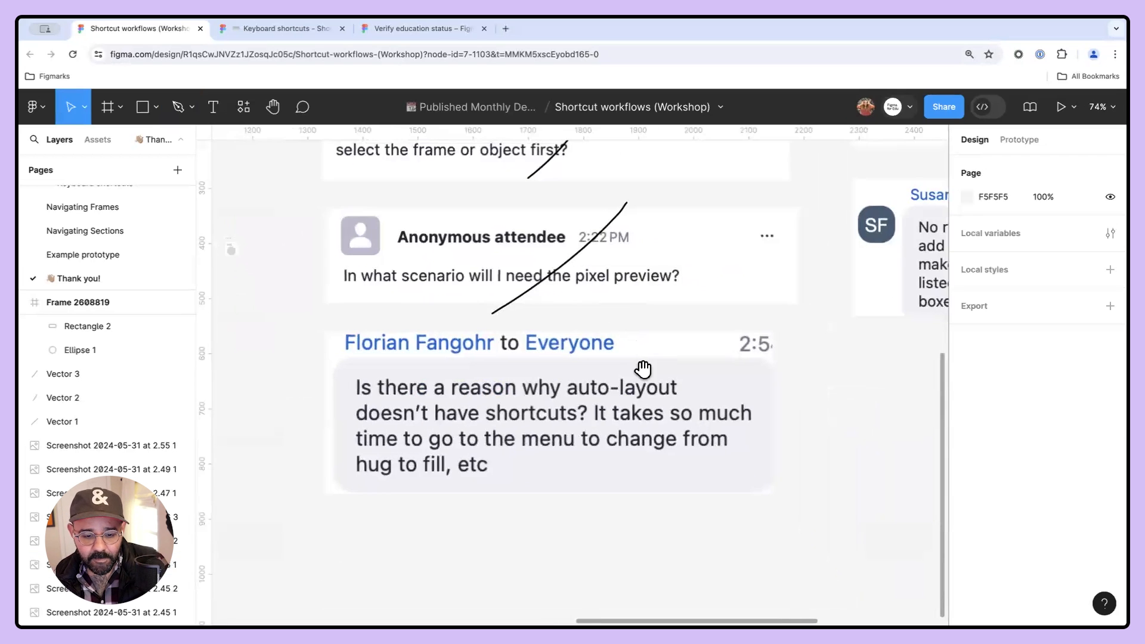
{"action": "left_click_drag", "start_coordinate": [643, 370], "coordinate": [612, 328]}
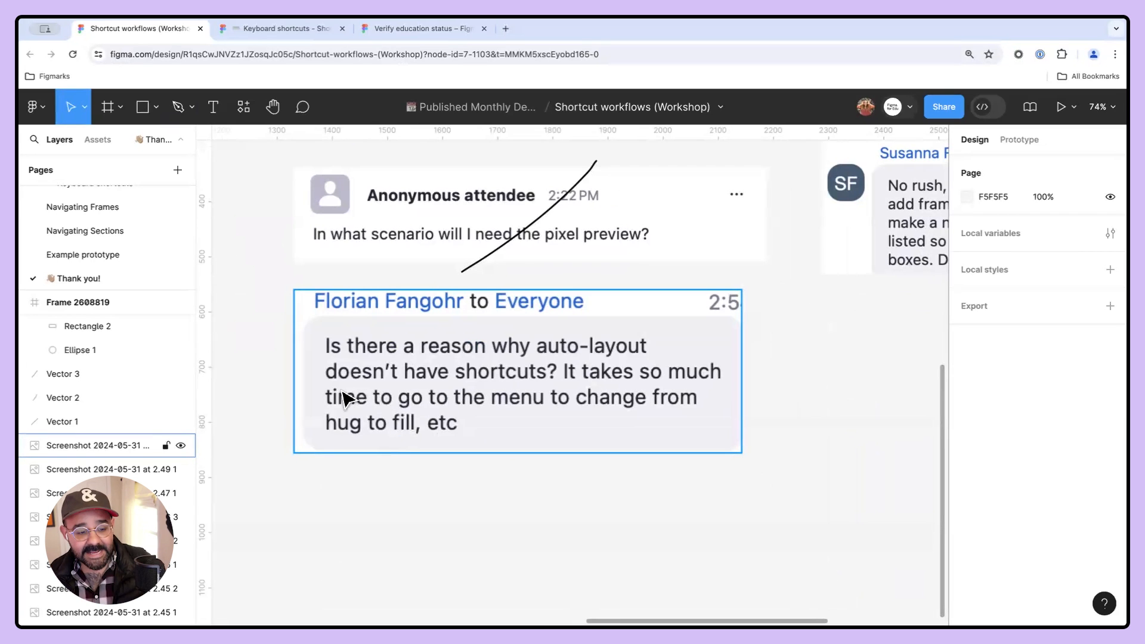
{"action": "scroll", "coordinate": [110, 245], "scroll_direction": "up", "scroll_amount": 3}
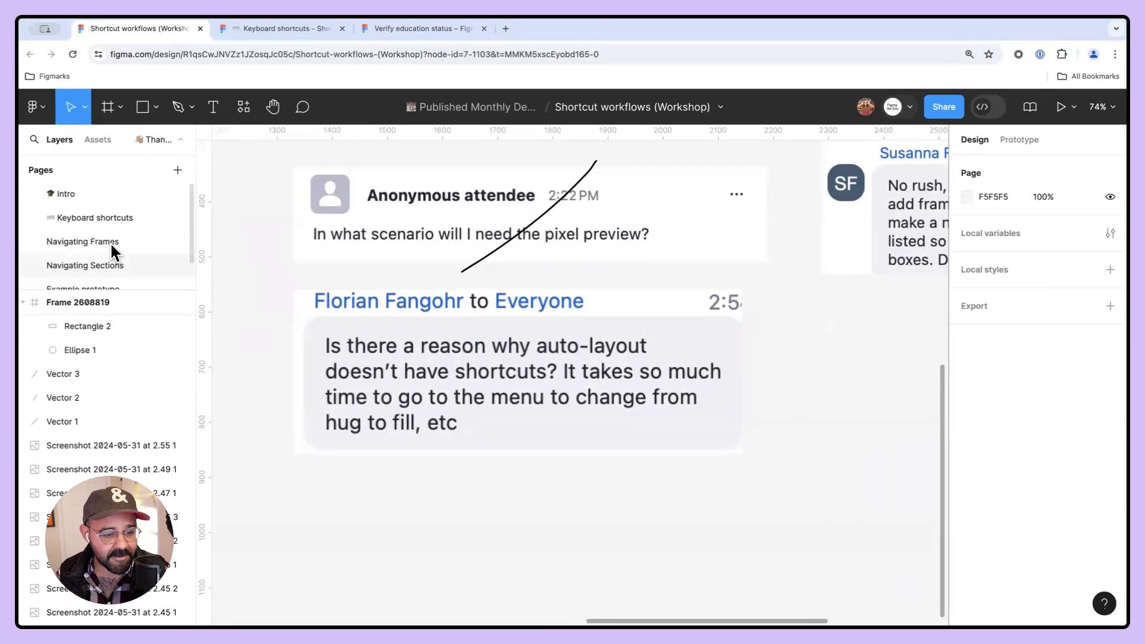
{"action": "left_click", "coordinate": [116, 216]}
{"action": "scroll", "coordinate": [304, 294], "scroll_direction": "down", "scroll_amount": 5}
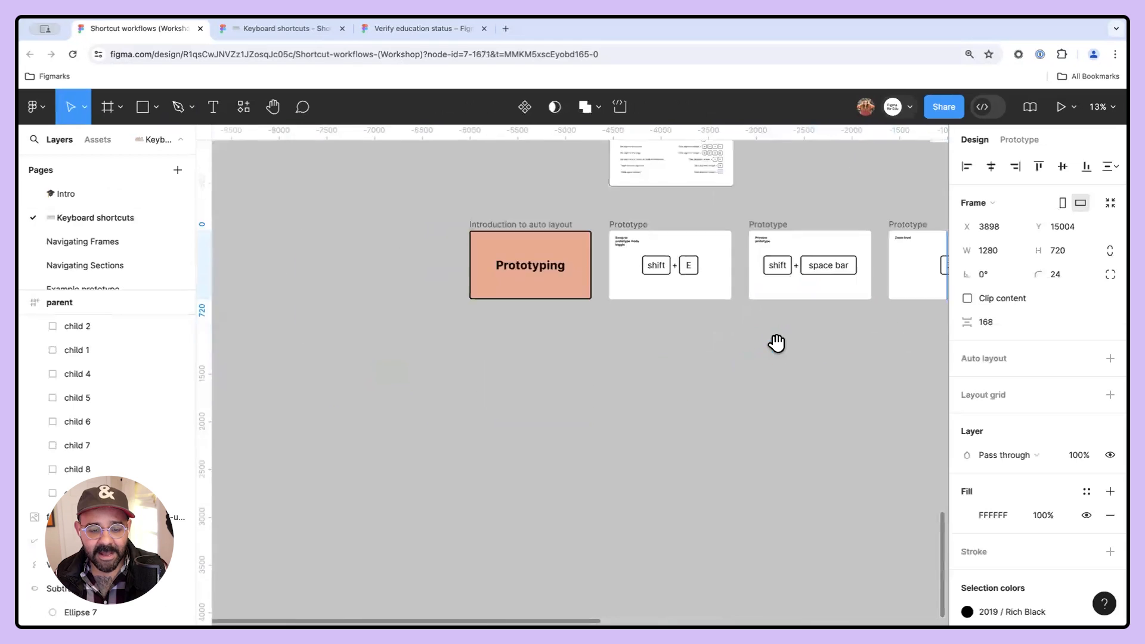
{"action": "scroll", "coordinate": [562, 396], "scroll_direction": "up", "scroll_amount": 5}
{"action": "scroll", "coordinate": [563, 307], "scroll_direction": "up", "scroll_amount": 5}
{"action": "scroll", "coordinate": [634, 447], "scroll_direction": "down", "scroll_amount": 3}
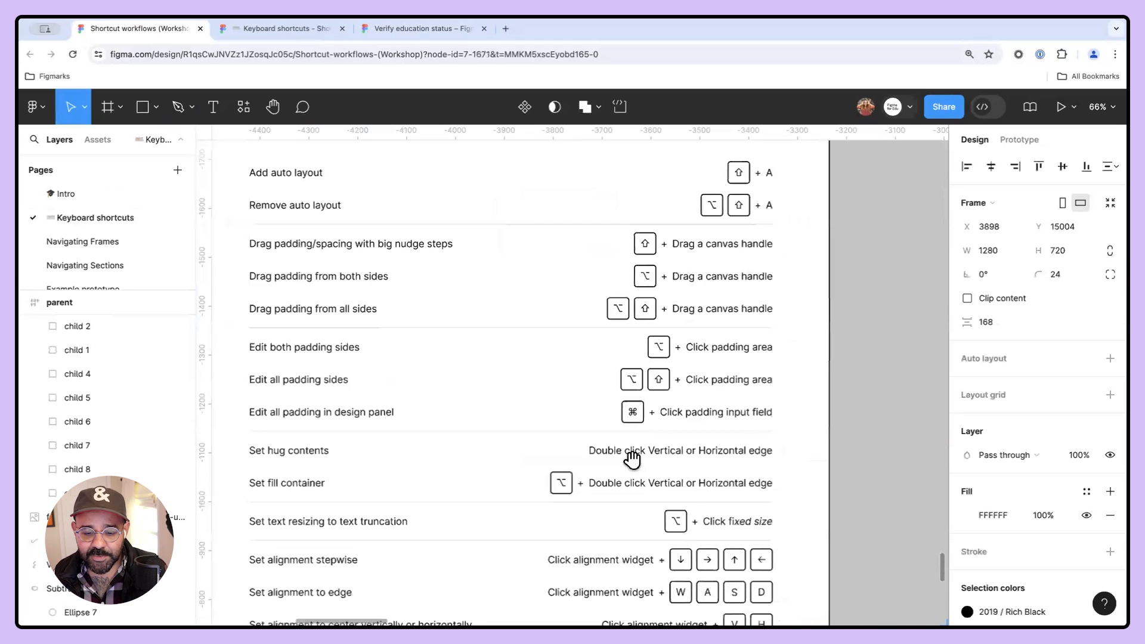
{"action": "scroll", "coordinate": [340, 376], "scroll_direction": "down", "scroll_amount": 2}
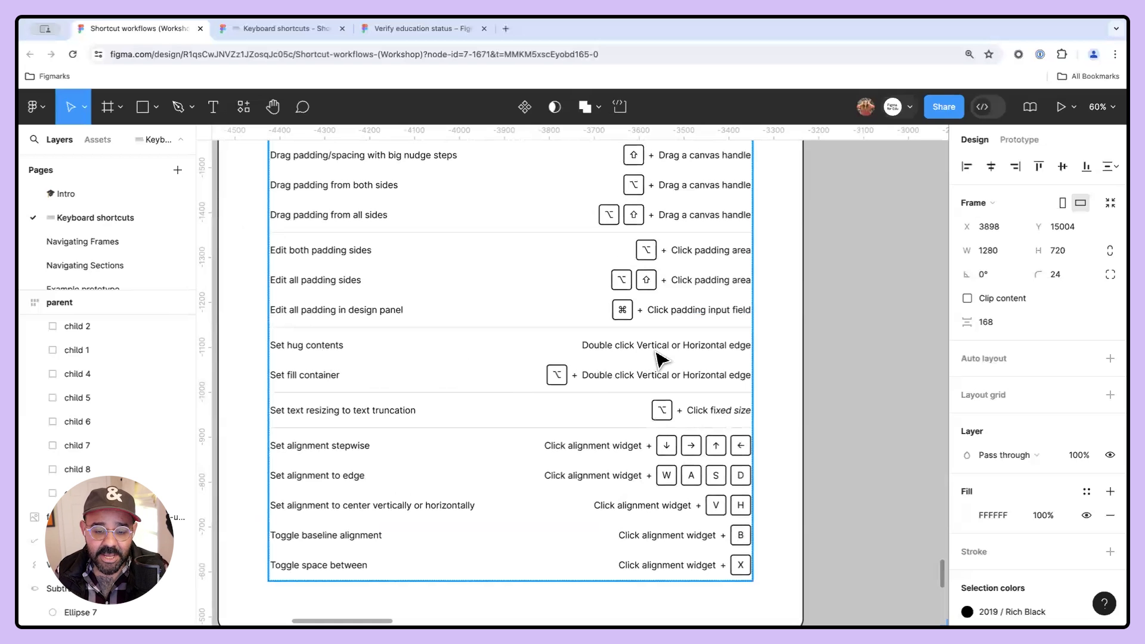
- Draw a rectangle about 407 × 235 below the existing rectangle on the canvas
{"action": "scroll", "coordinate": [661, 358], "scroll_direction": "down", "scroll_amount": 3}
{"action": "scroll", "coordinate": [656, 340], "scroll_direction": "left", "scroll_amount": 5}
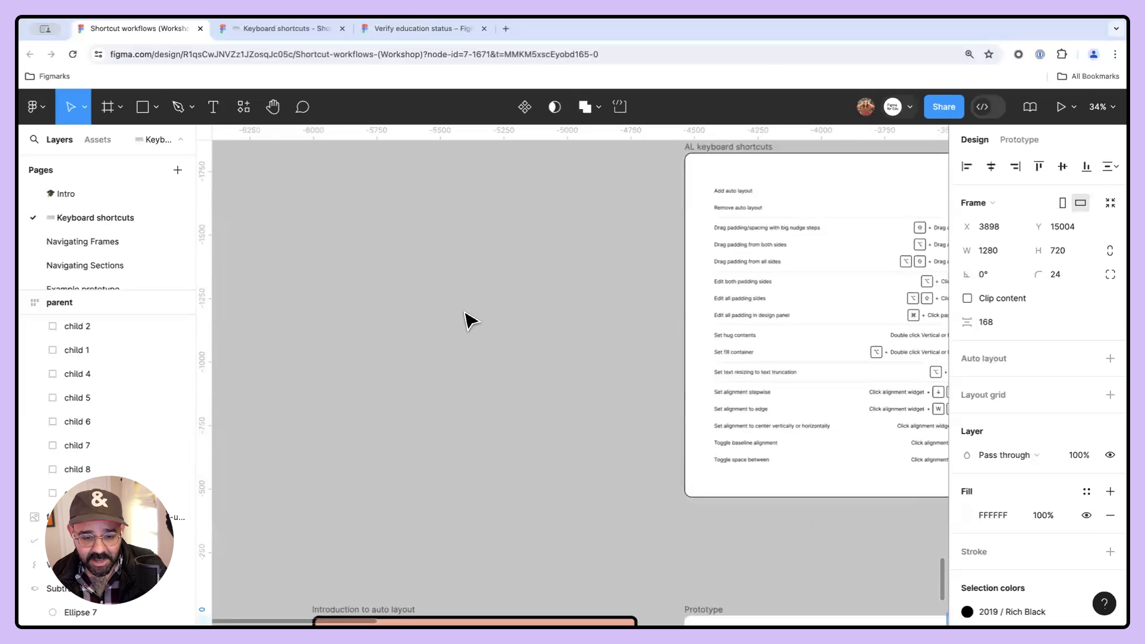
{"action": "key", "text": "r"}
{"action": "left_click_drag", "start_coordinate": [322, 234], "coordinate": [401, 360]}
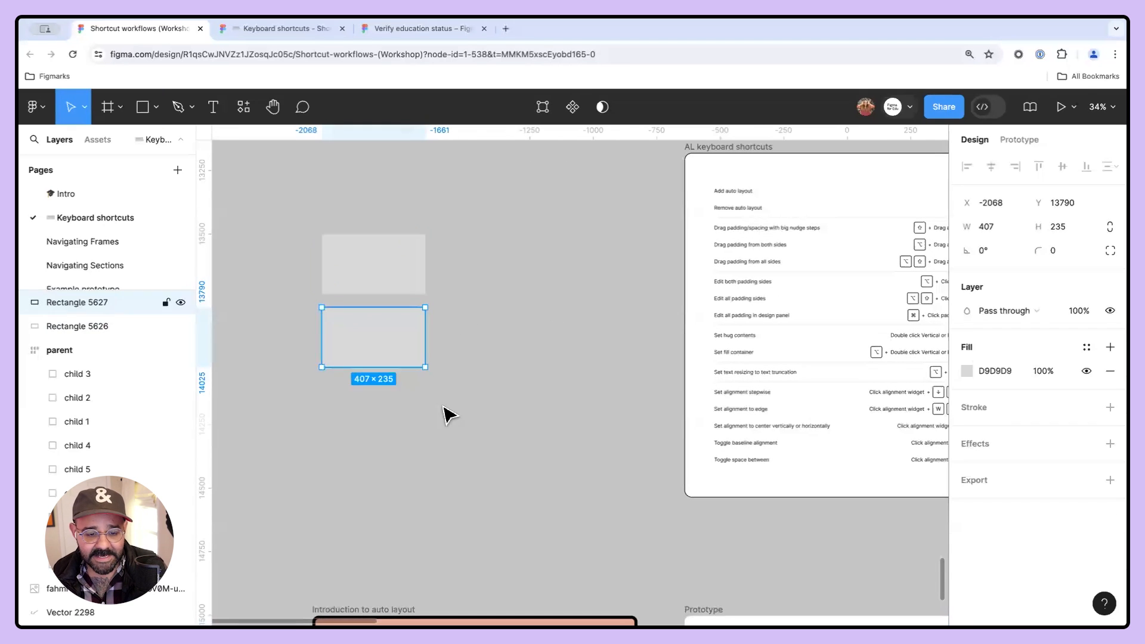
- Select both rectangles and wrap them in a vertical auto layout frame
{"action": "left_click_drag", "start_coordinate": [447, 414], "coordinate": [347, 218]}
{"action": "scroll", "coordinate": [375, 230], "scroll_direction": "up", "scroll_amount": 3}
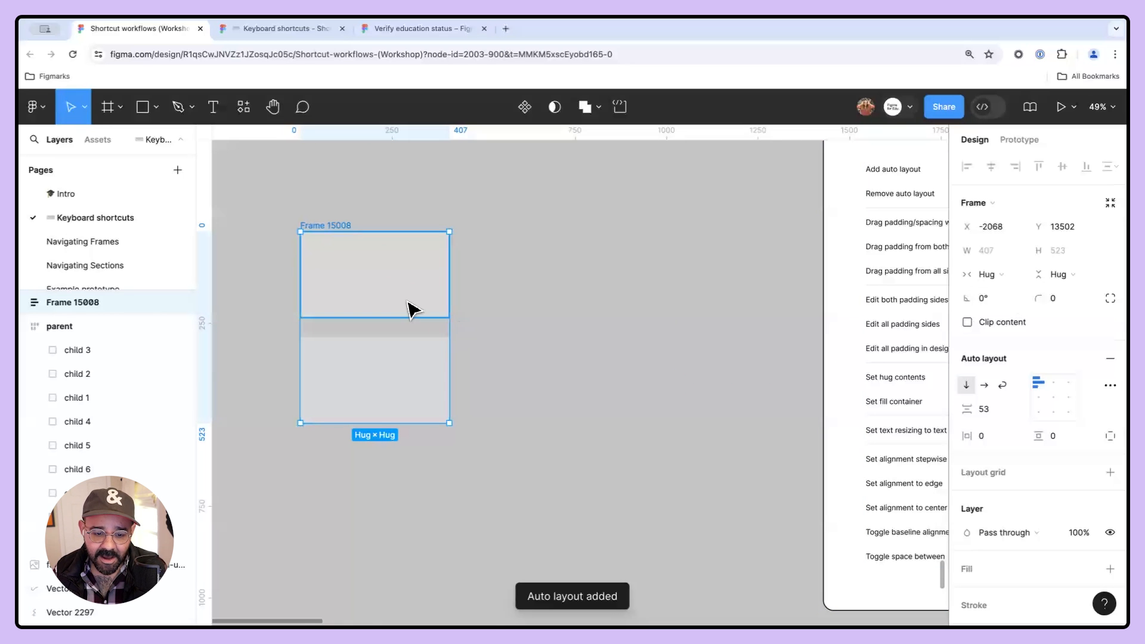
- Widen the auto layout frame to 1046, try setting it to hug contents, and undo that
{"action": "left_click_drag", "start_coordinate": [666, 331], "coordinate": [689, 335]}
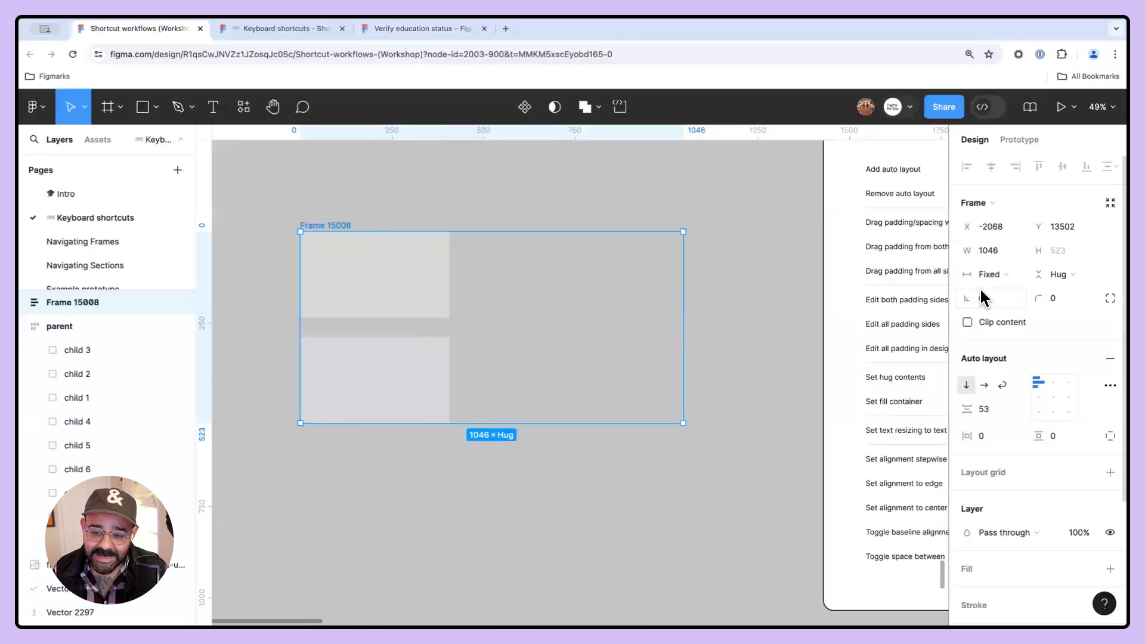
{"action": "double_click", "coordinate": [684, 311]}
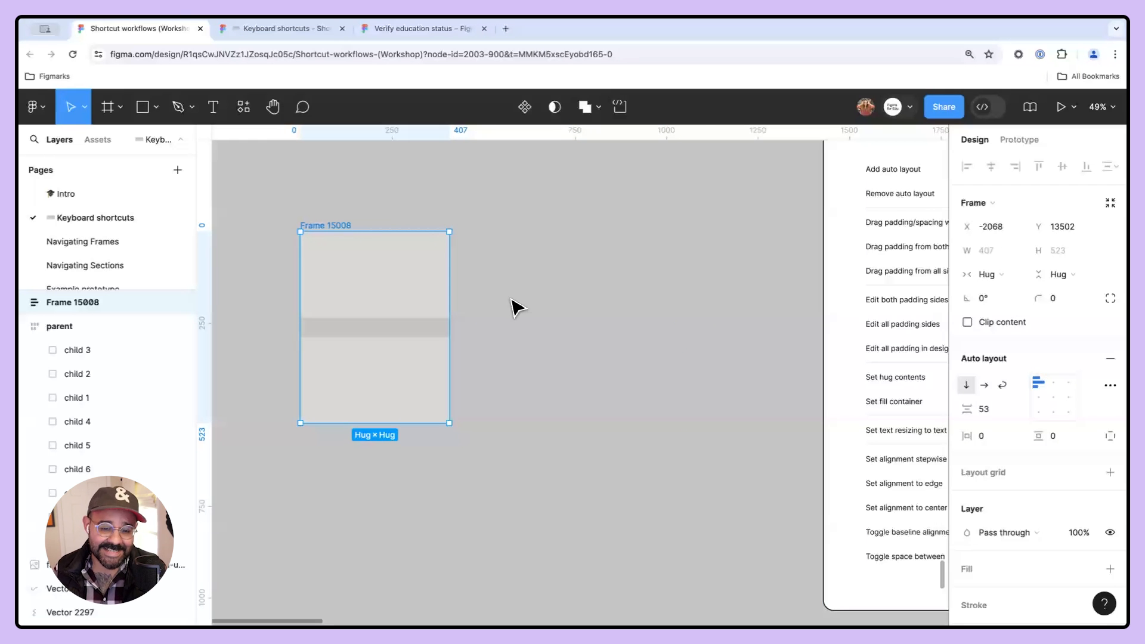
{"action": "key", "text": "super+z"}
- Set both rectangles to fill the container width, then undo it
{"action": "left_click", "coordinate": [408, 292]}
{"action": "left_click", "coordinate": [428, 372], "text": "shift"}
{"action": "left_click_drag", "start_coordinate": [592, 307], "coordinate": [577, 305]}
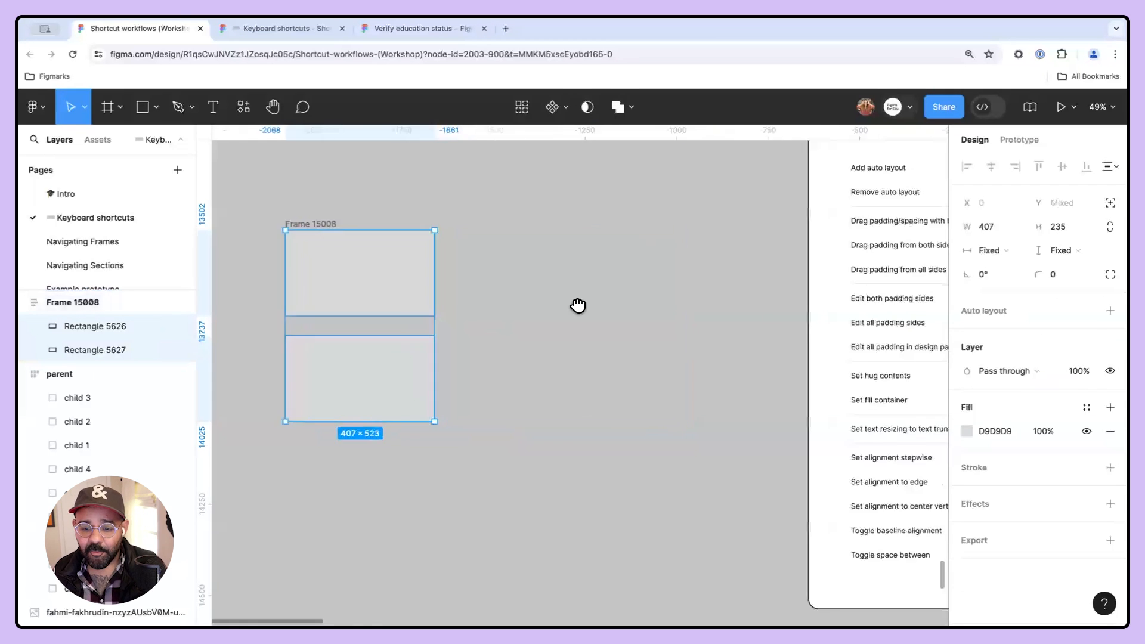
{"action": "scroll", "coordinate": [578, 305], "scroll_direction": "right", "scroll_amount": 5}
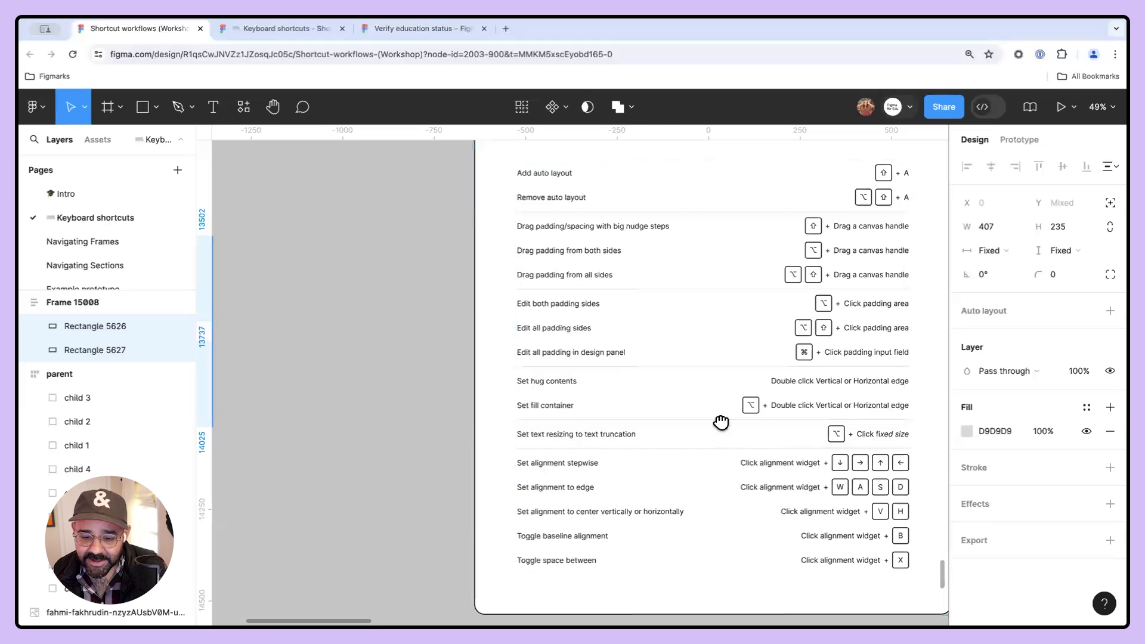
{"action": "scroll", "coordinate": [690, 429], "scroll_direction": "up", "scroll_amount": 5}
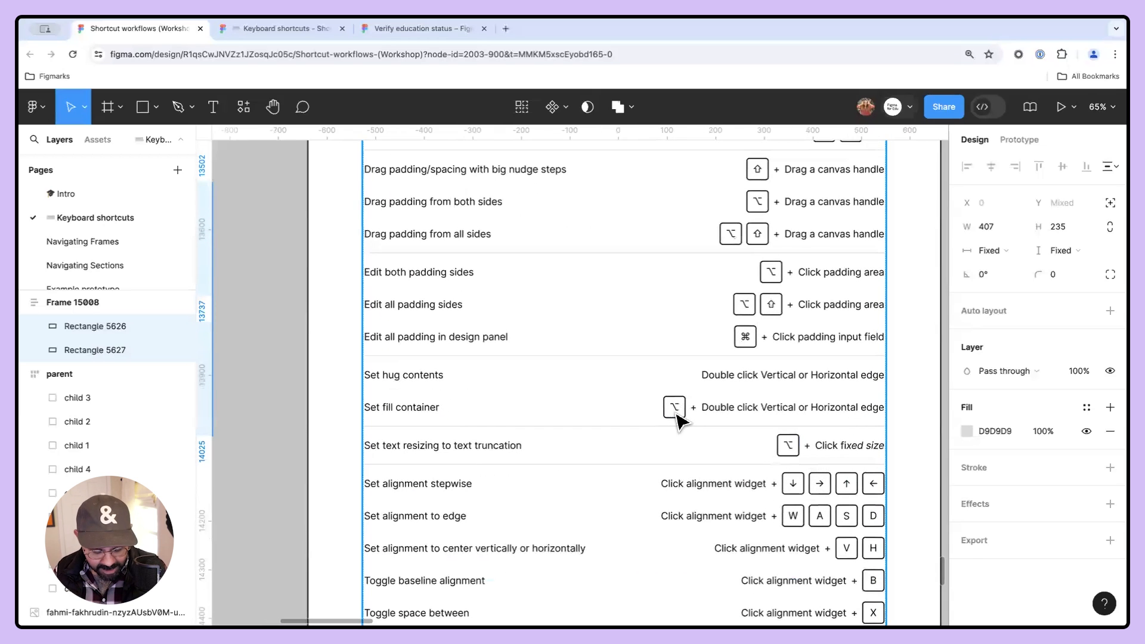
{"action": "scroll", "coordinate": [721, 417], "scroll_direction": "down", "scroll_amount": 5}
{"action": "left_click_drag", "start_coordinate": [386, 396], "coordinate": [769, 412]}
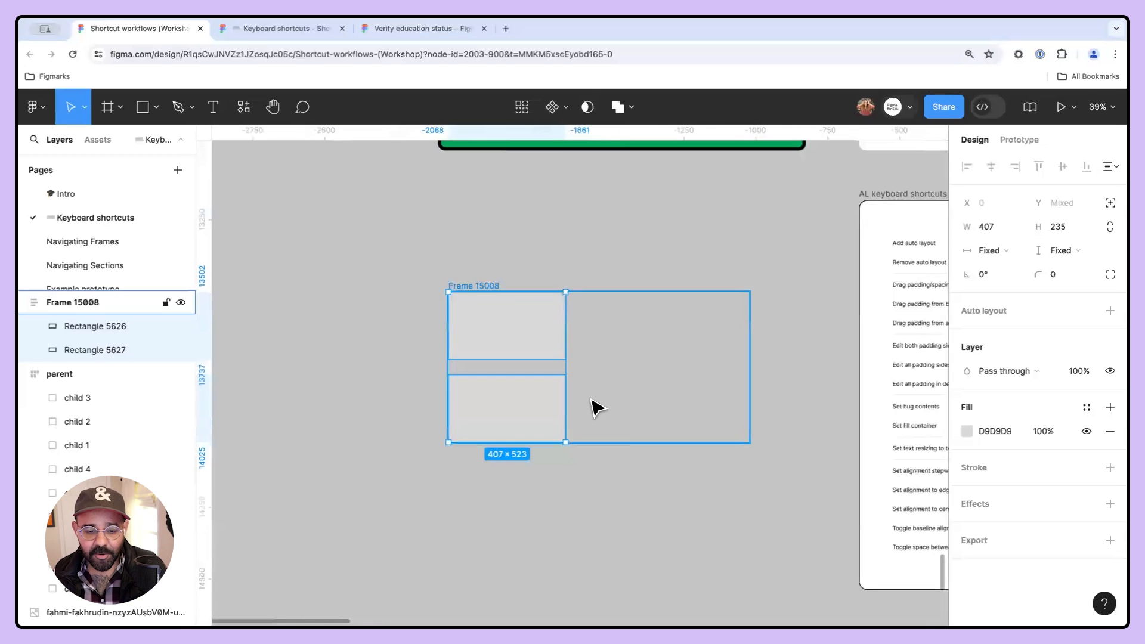
{"action": "double_click", "coordinate": [565, 402]}
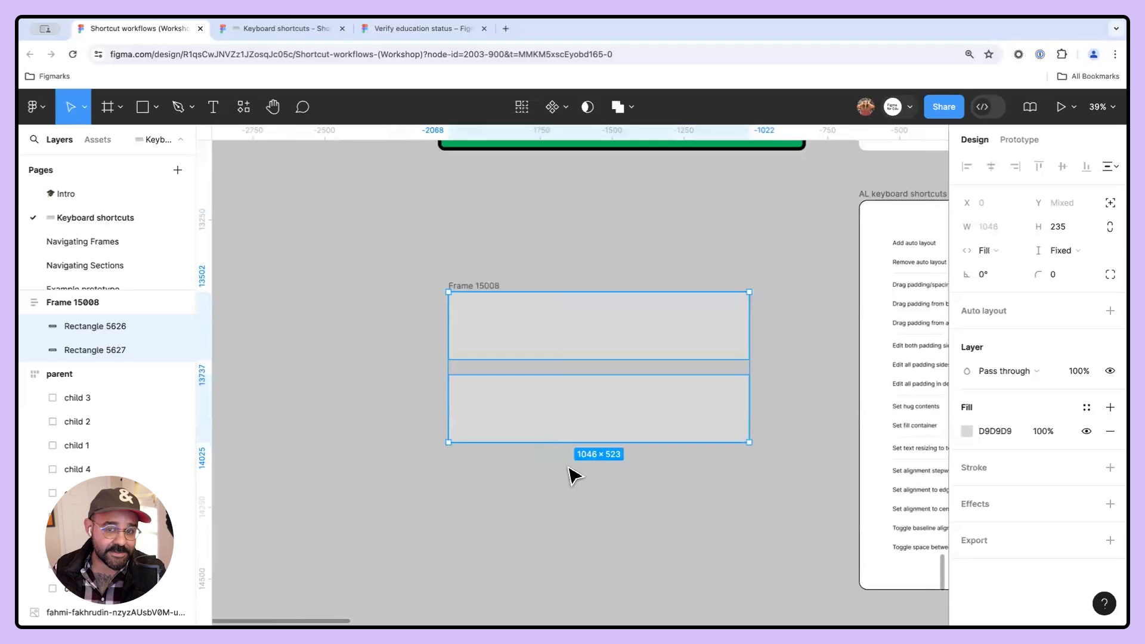
{"action": "key", "text": "super+z"}
- Set the bottom rectangle and then the top rectangle each to fill the container width
{"action": "left_click", "coordinate": [596, 347]}
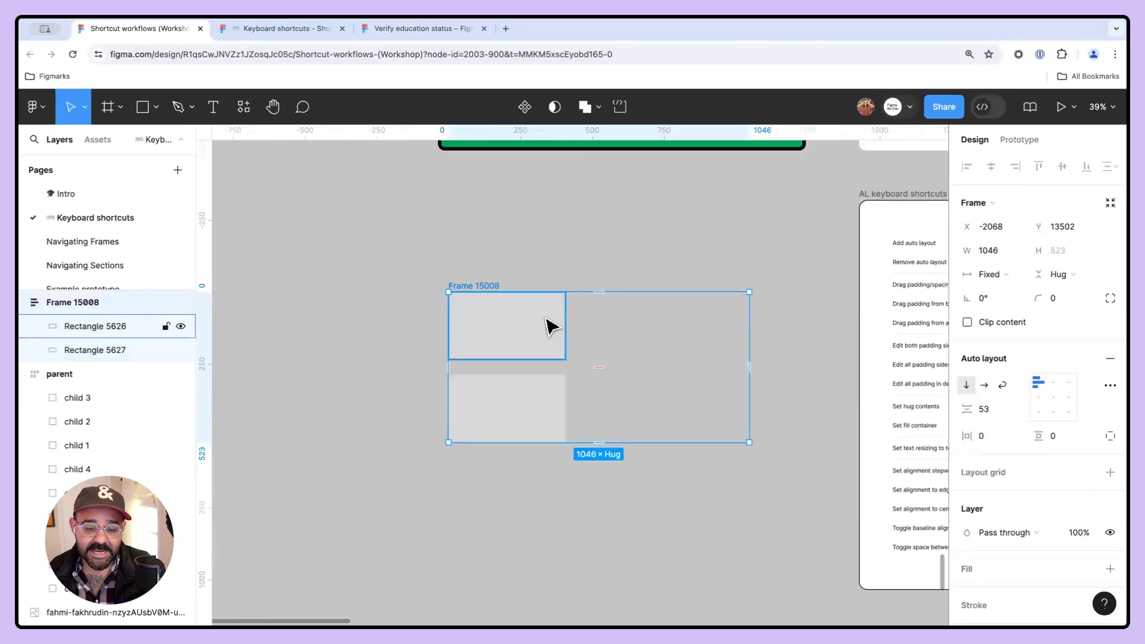
{"action": "left_click", "coordinate": [530, 392]}
{"action": "key", "text": "Tab"}
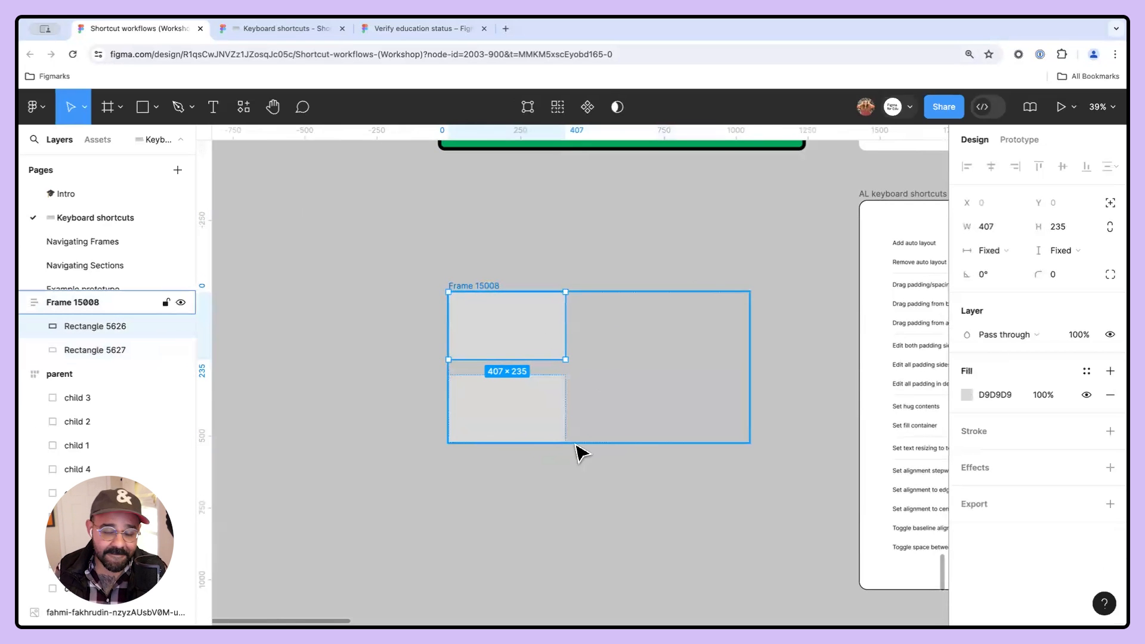
{"action": "left_click", "coordinate": [566, 409]}
{"action": "double_click", "coordinate": [563, 410]}
{"action": "left_click", "coordinate": [563, 343]}
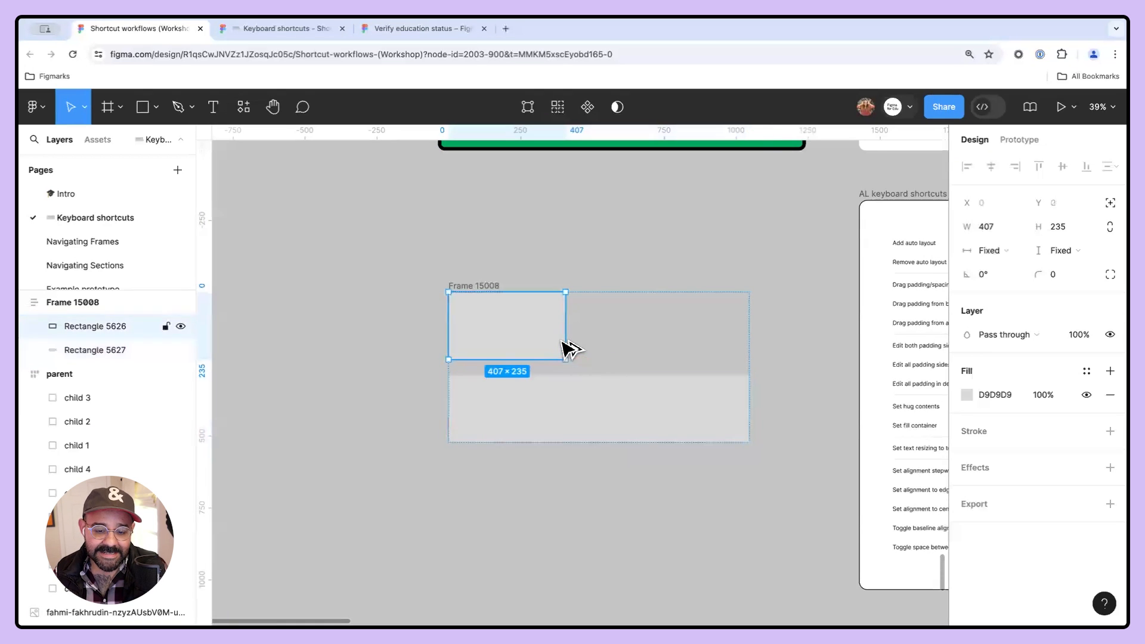
{"action": "double_click", "coordinate": [563, 332]}
- Switch between the Thank you and Keyboard shortcuts pages and examine the auto layout shortcut list
{"action": "scroll", "coordinate": [115, 246], "scroll_direction": "down", "scroll_amount": 2}
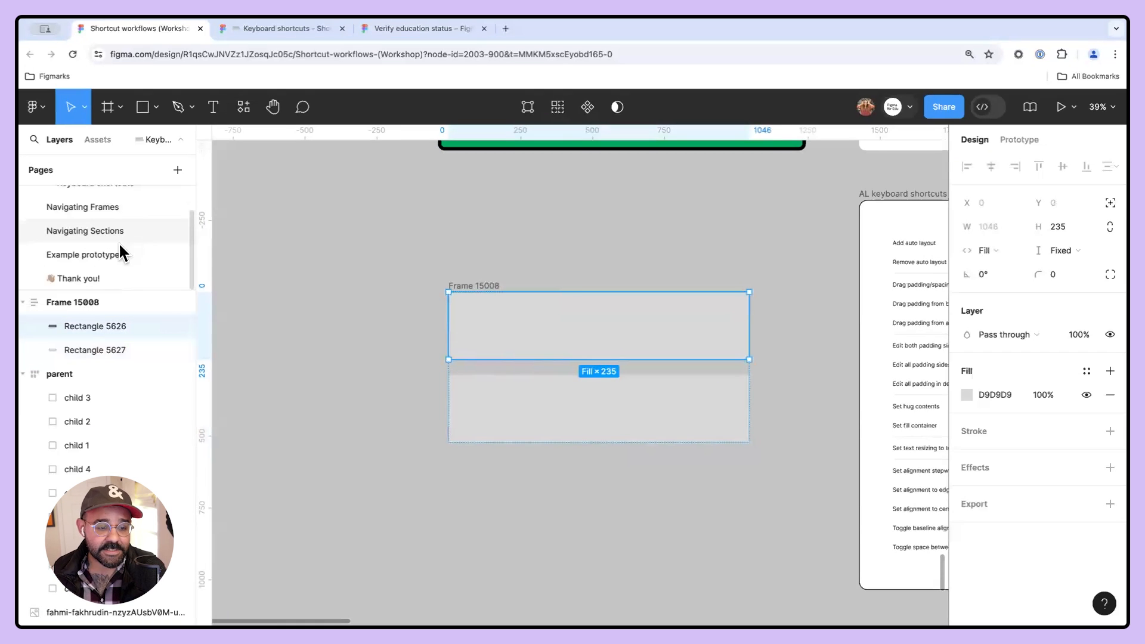
{"action": "left_click", "coordinate": [79, 280]}
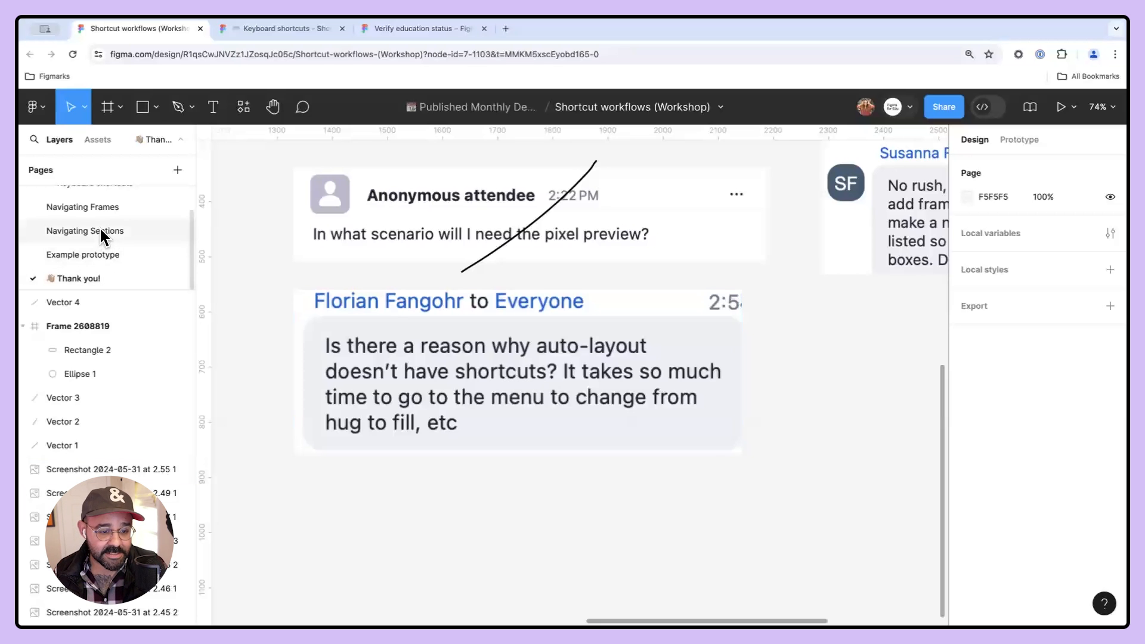
{"action": "scroll", "coordinate": [105, 206], "scroll_direction": "up", "scroll_amount": 1}
{"action": "left_click", "coordinate": [105, 192]}
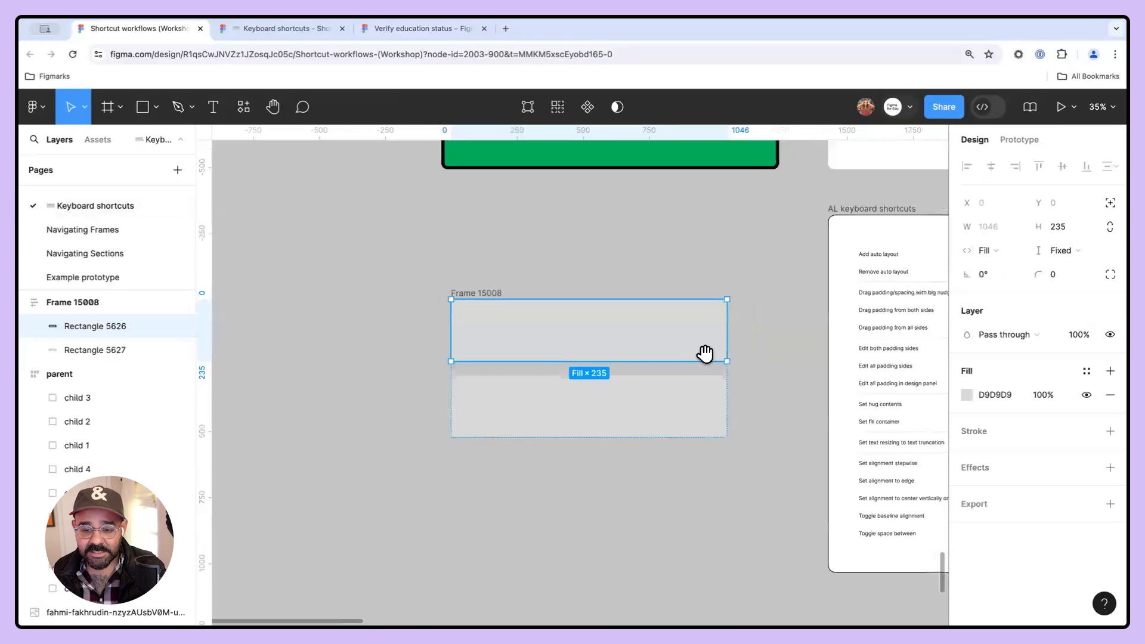
{"action": "scroll", "coordinate": [705, 350], "scroll_direction": "right", "scroll_amount": 5}
{"action": "scroll", "coordinate": [473, 429], "scroll_direction": "up", "scroll_amount": 3}
{"action": "scroll", "coordinate": [486, 465], "scroll_direction": "down", "scroll_amount": 1}
{"action": "scroll", "coordinate": [485, 465], "scroll_direction": "right", "scroll_amount": 1}
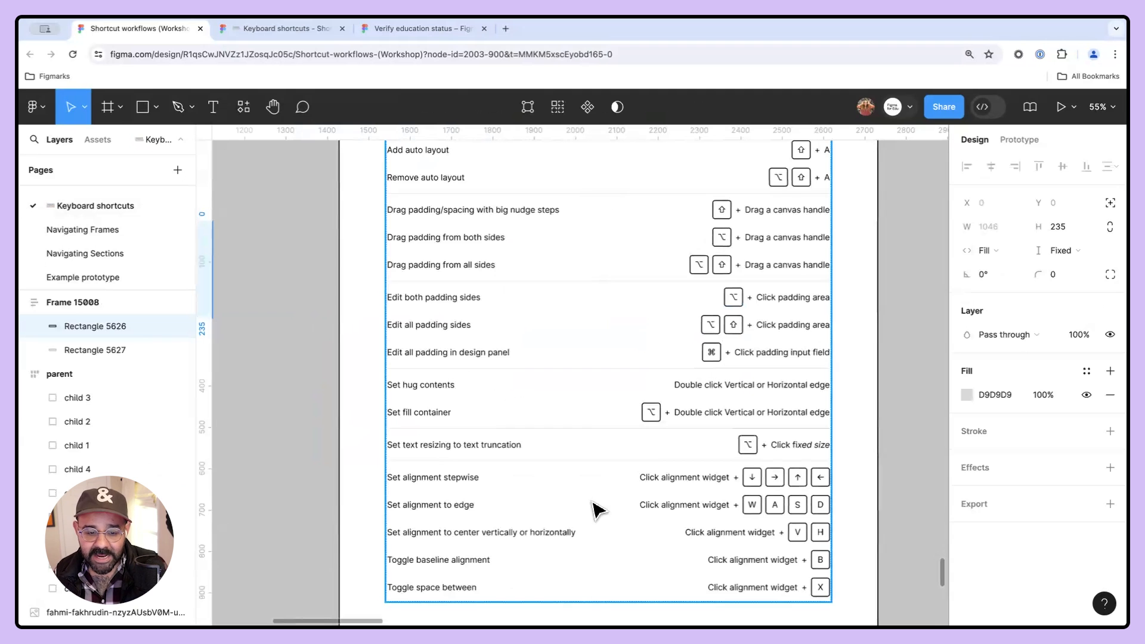
{"action": "scroll", "coordinate": [95, 268], "scroll_direction": "down", "scroll_amount": 1}
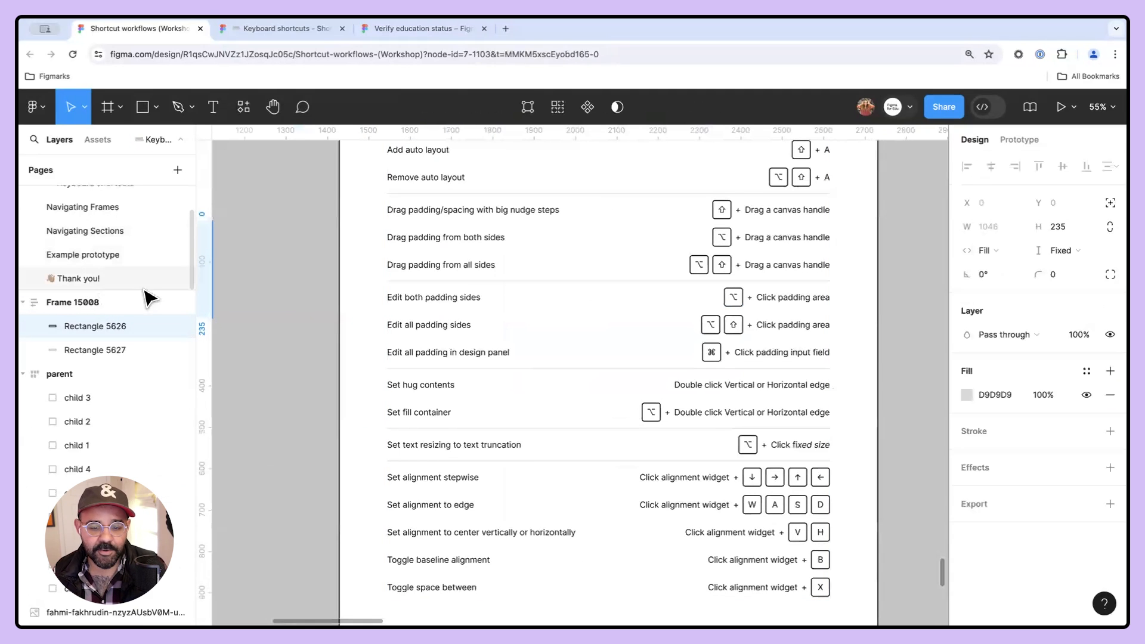
- On the Thank you page, cross out the snap function question comment with a pencil stroke
{"action": "left_click", "coordinate": [120, 278]}
{"action": "key", "text": "shift+p"}
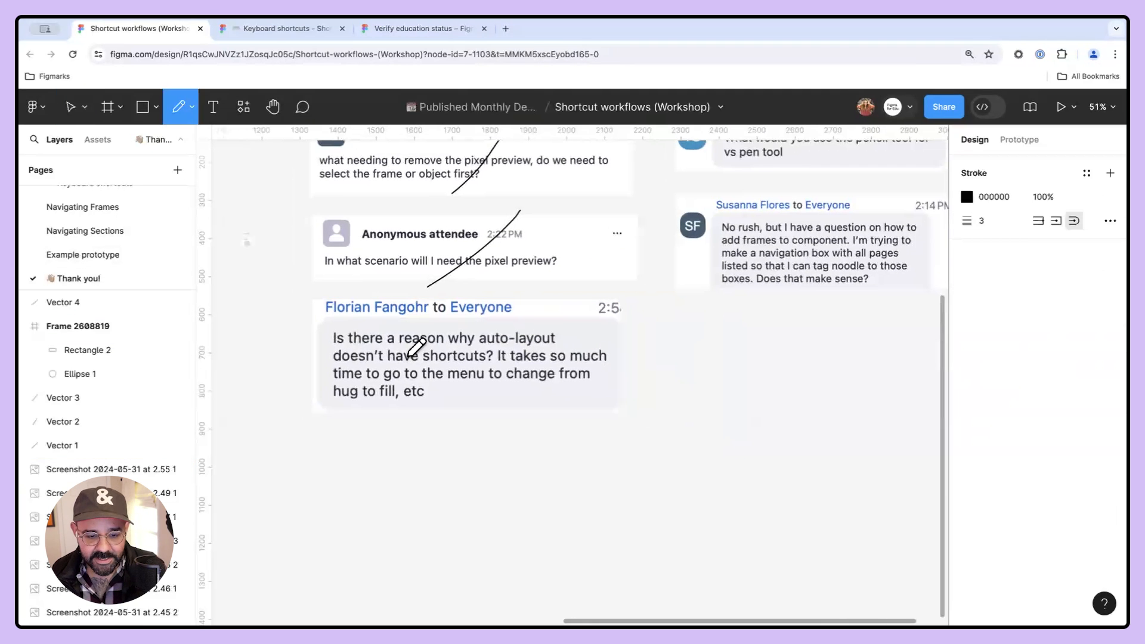
{"action": "scroll", "coordinate": [807, 248], "scroll_direction": "up", "scroll_amount": 5}
{"action": "scroll", "coordinate": [807, 248], "scroll_direction": "right", "scroll_amount": 6}
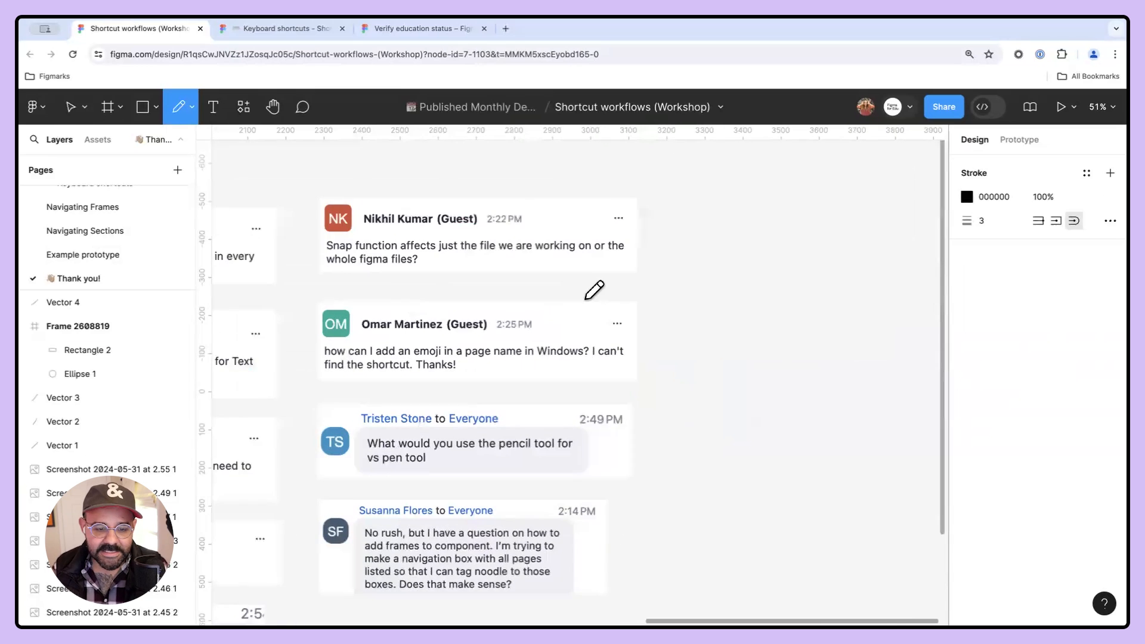
{"action": "scroll", "coordinate": [441, 275], "scroll_direction": "up", "scroll_amount": 3}
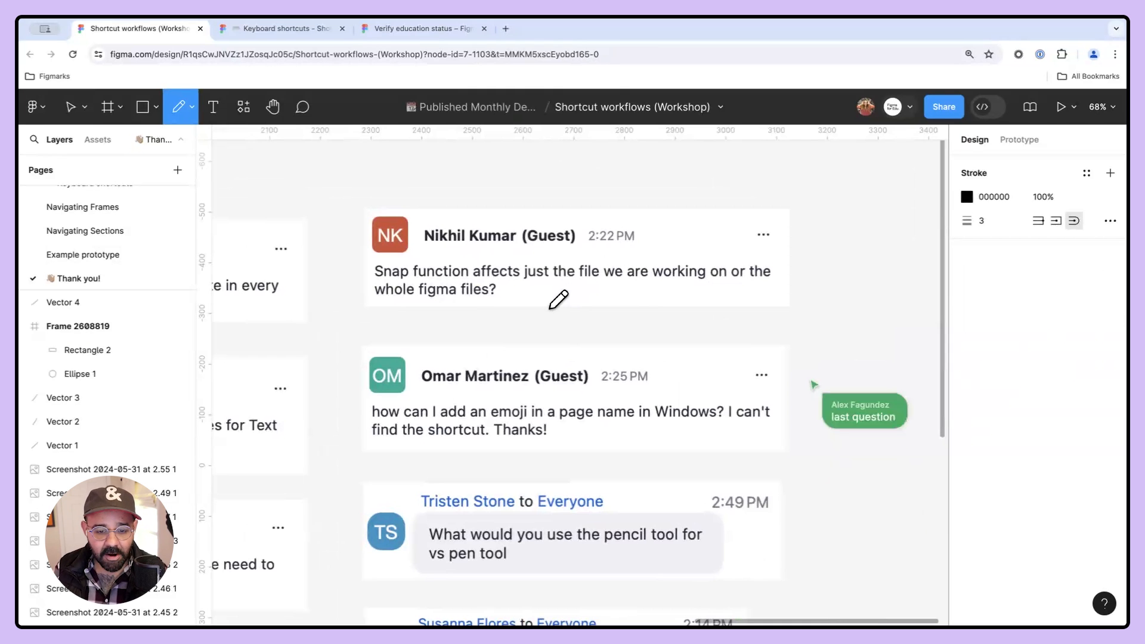
{"action": "left_click_drag", "start_coordinate": [535, 319], "coordinate": [649, 198]}
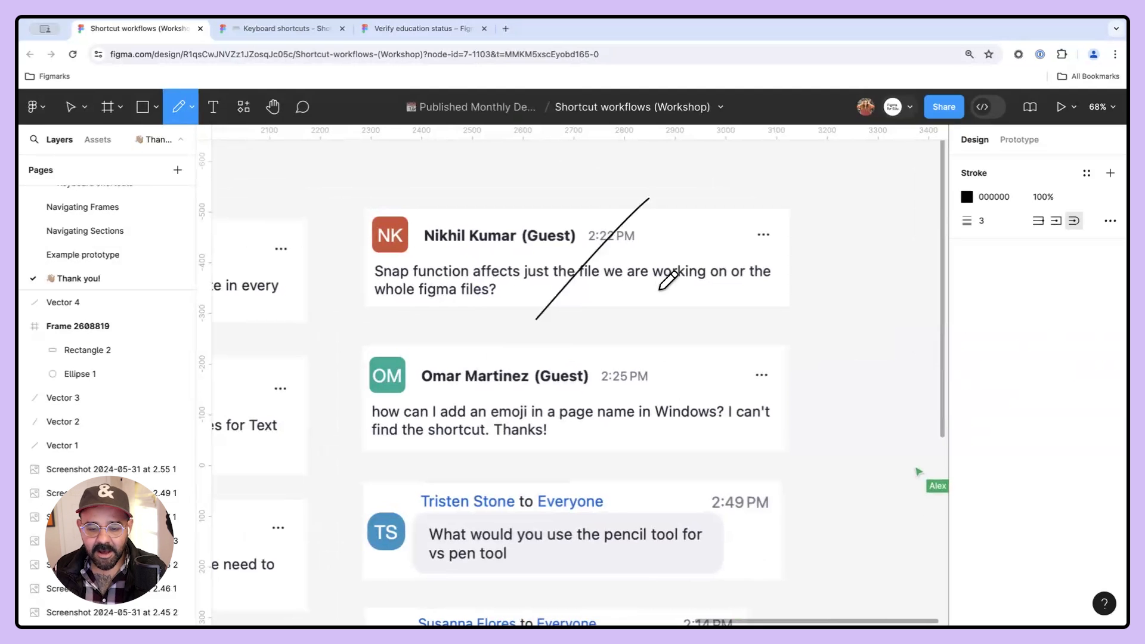
{"action": "scroll", "coordinate": [667, 292], "scroll_direction": "down", "scroll_amount": 5}
{"action": "left_click_drag", "start_coordinate": [702, 428], "coordinate": [733, 411]}
{"action": "scroll", "coordinate": [732, 411], "scroll_direction": "left", "scroll_amount": 3}
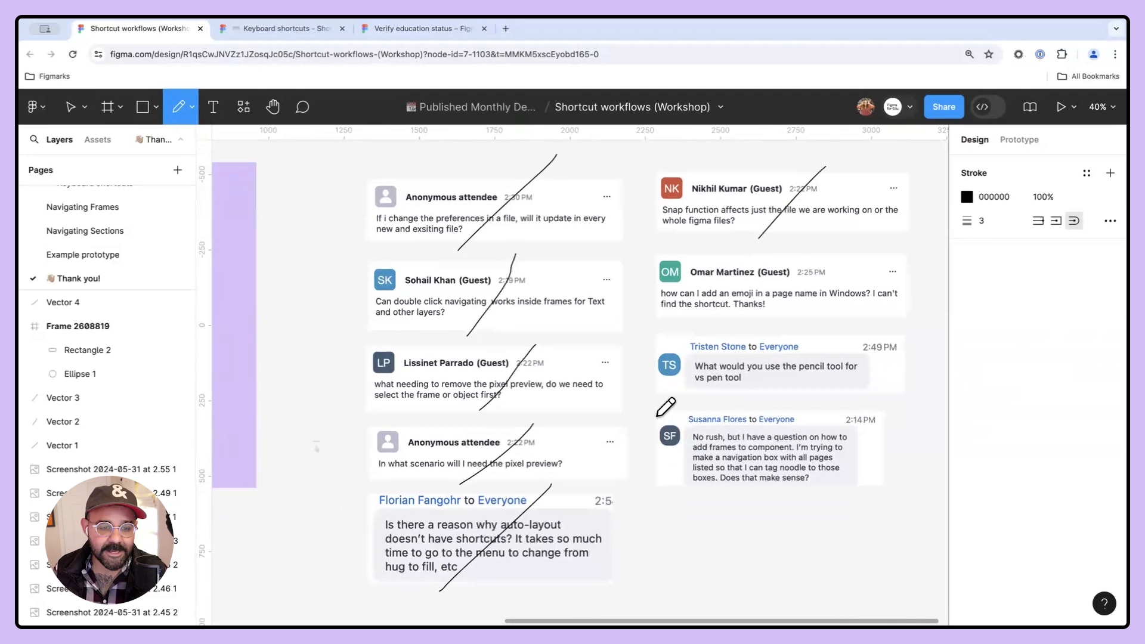